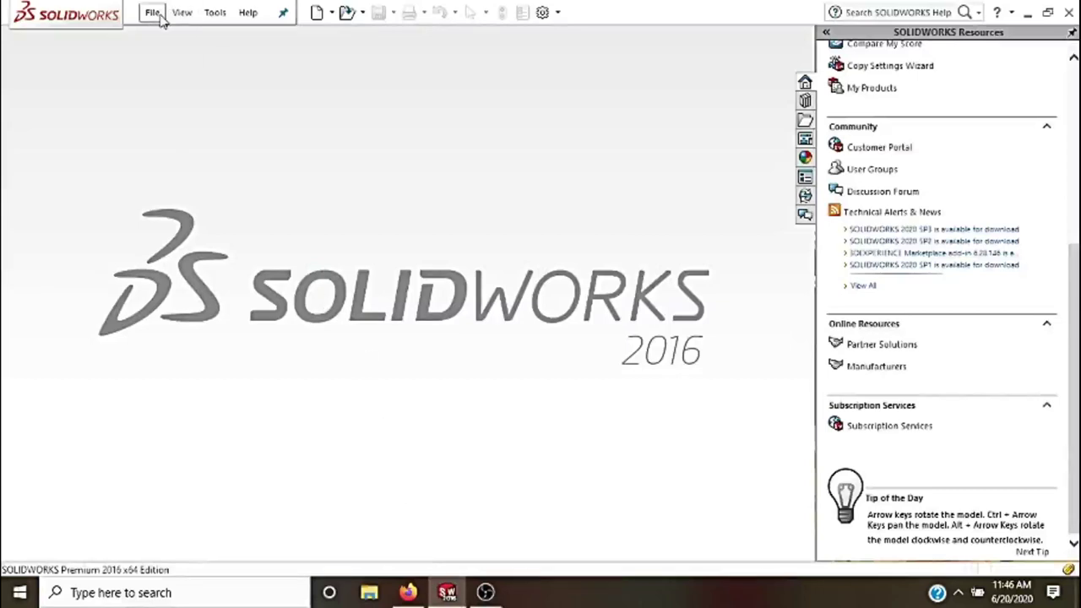
# - Create a new part document
pyautogui.click(162, 18)
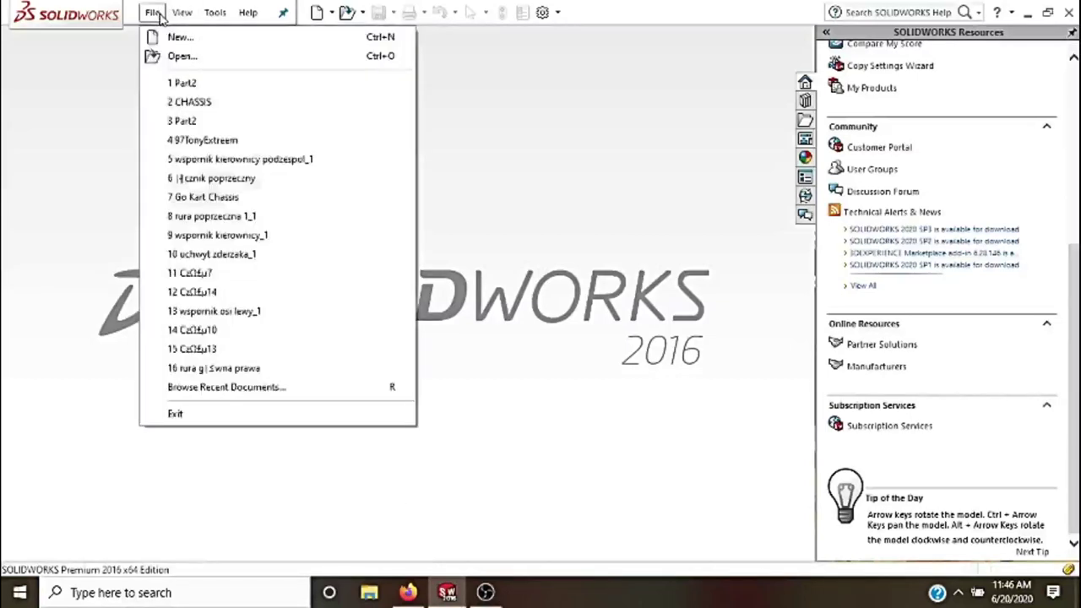
pyautogui.click(155, 39)
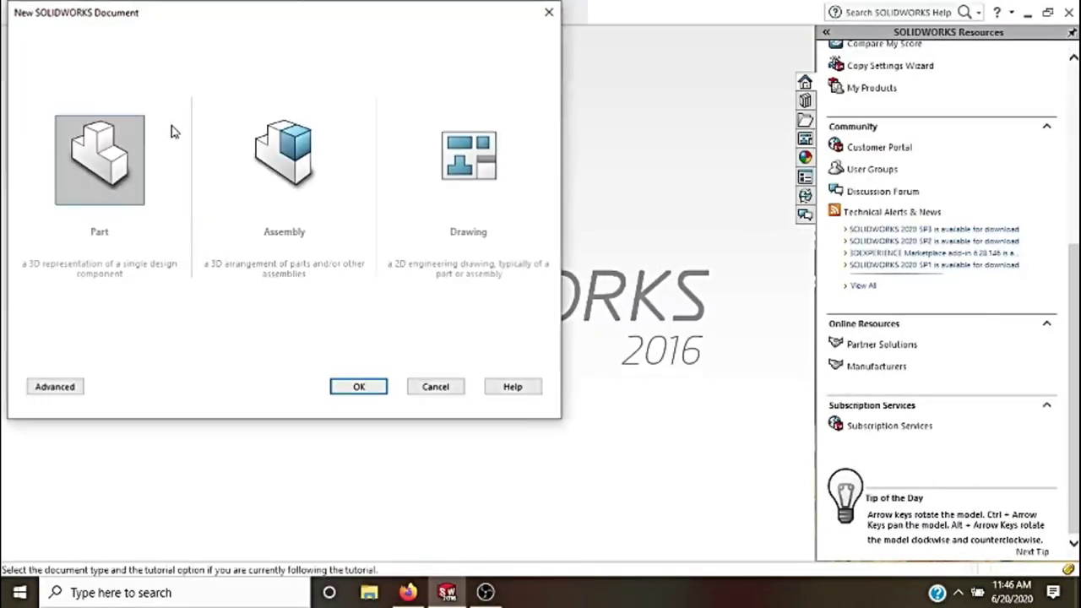
pyautogui.click(360, 386)
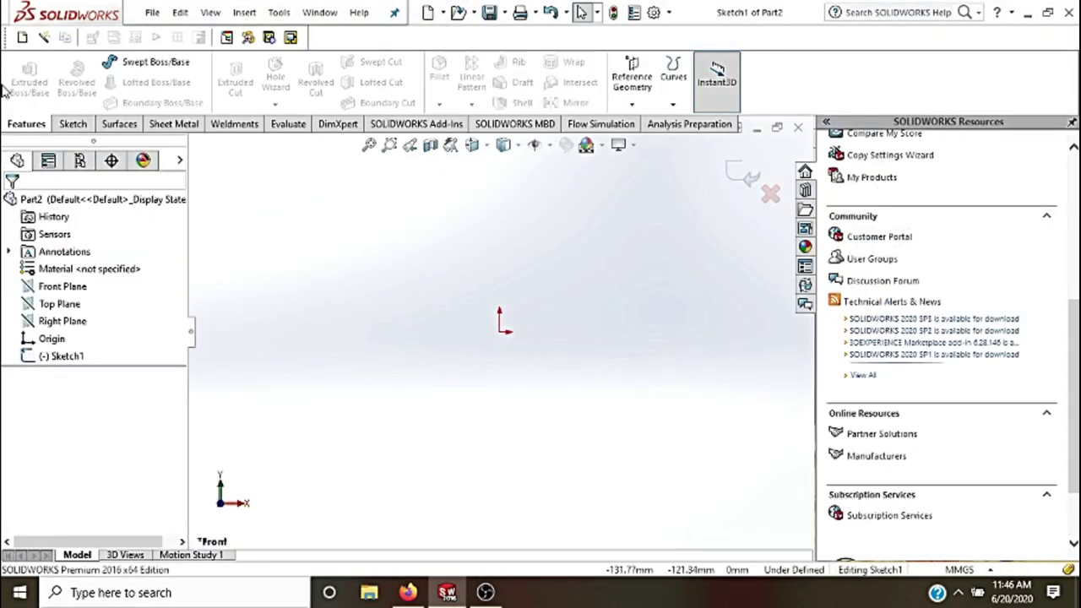
# - Start a new sketch on the Top Plane
pyautogui.click(59, 309)
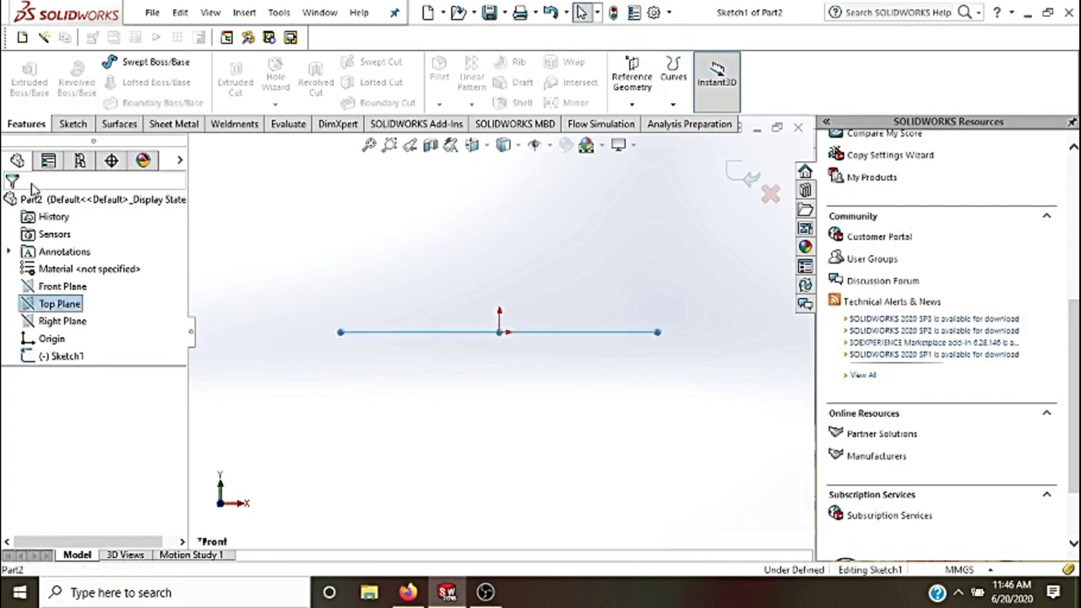
pyautogui.rightClick(77, 309)
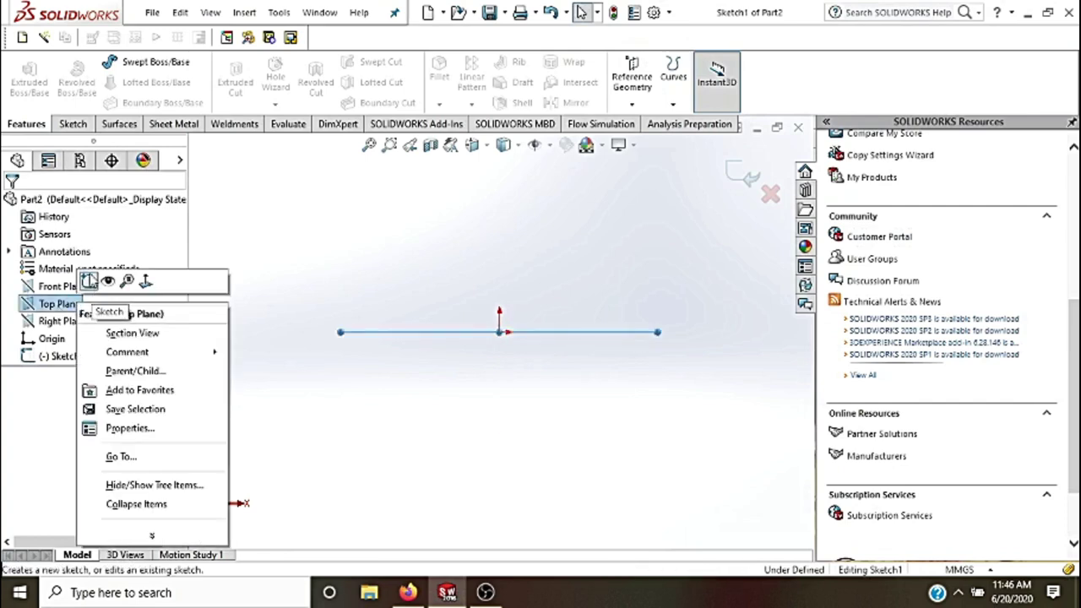
pyautogui.click(90, 280)
pyautogui.hotkey('ctrl', 'z')
pyautogui.rightClick(73, 306)
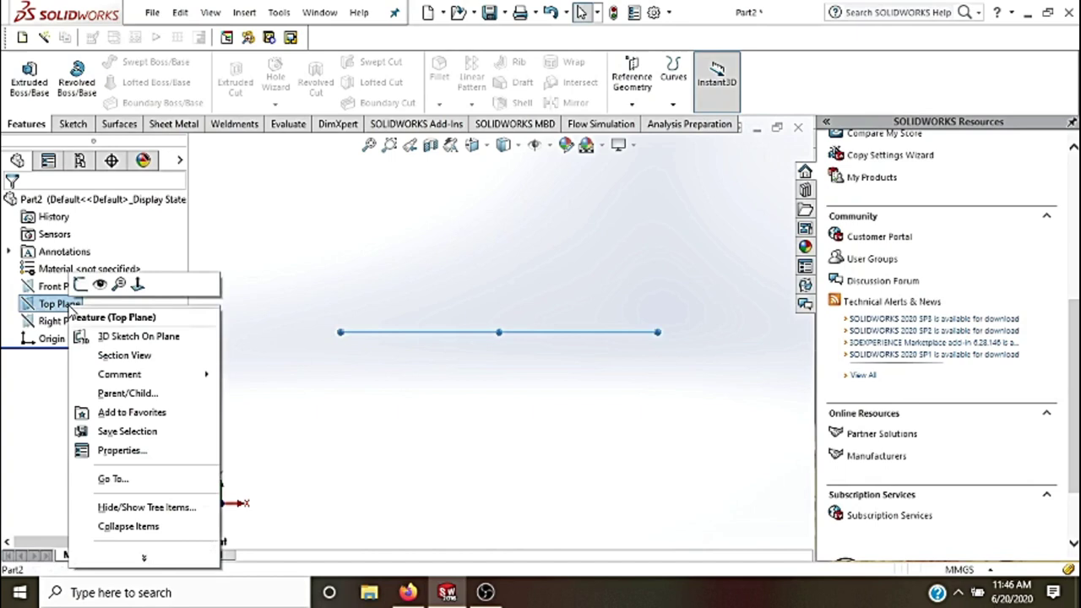
pyautogui.click(85, 285)
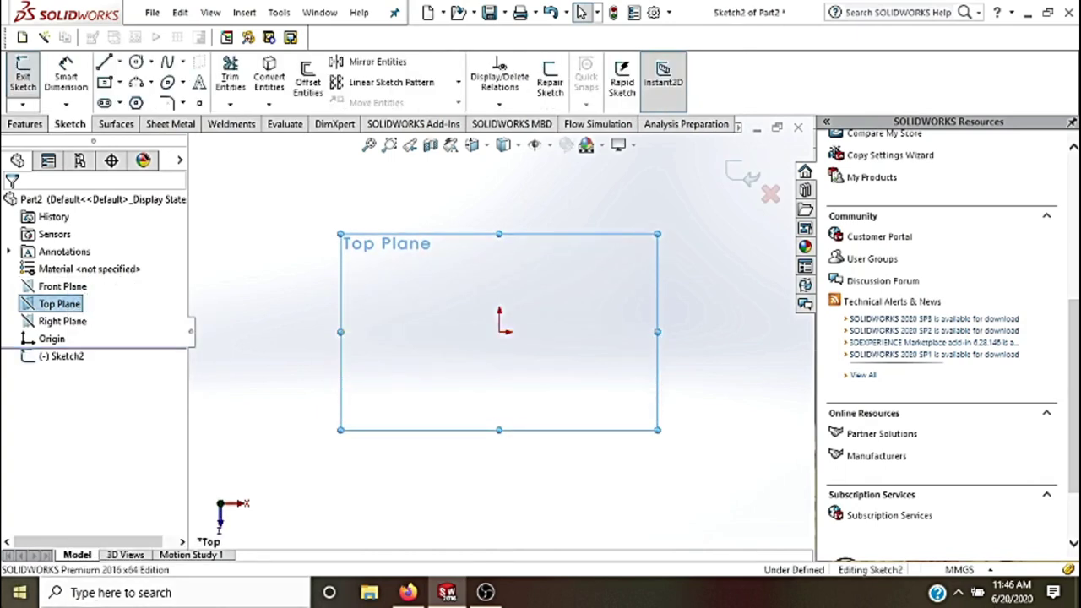
# - Draw a horizontal centerline from the origin leftward
pyautogui.click(119, 61)
pyautogui.click(146, 99)
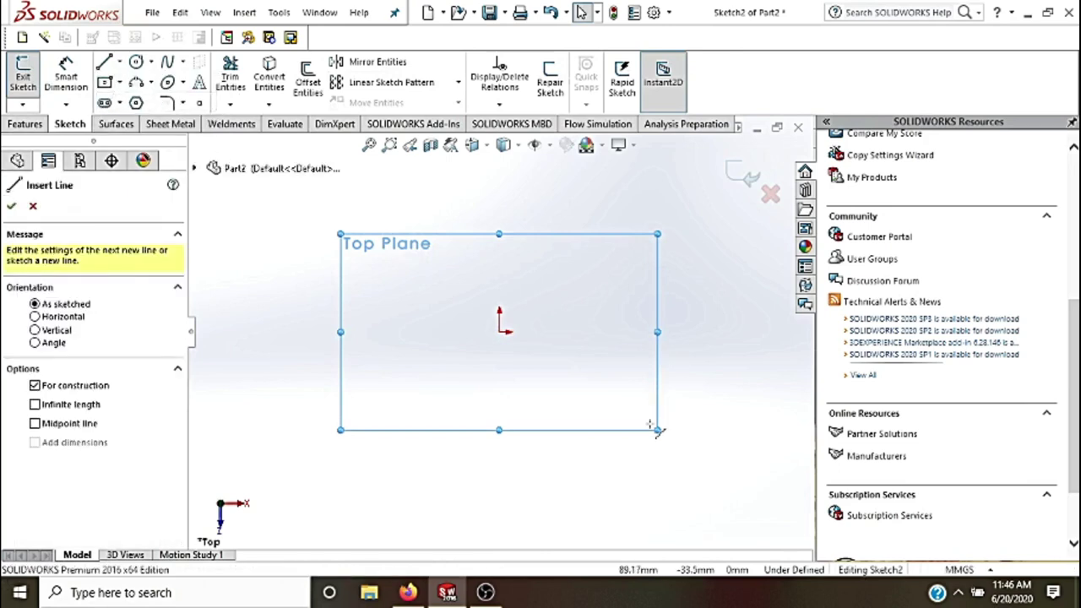
pyautogui.click(499, 331)
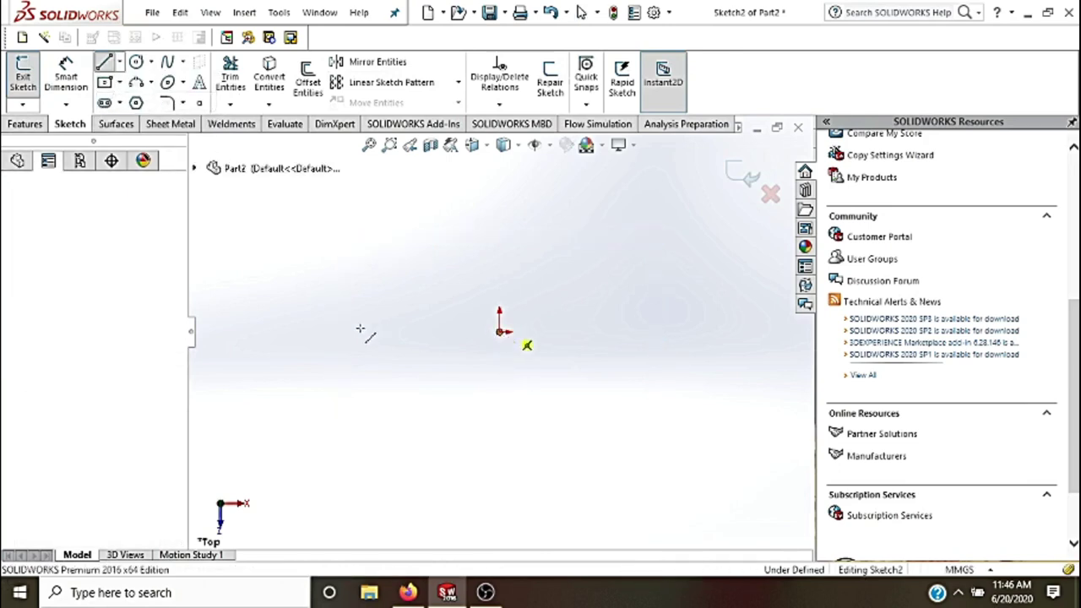
pyautogui.click(314, 332)
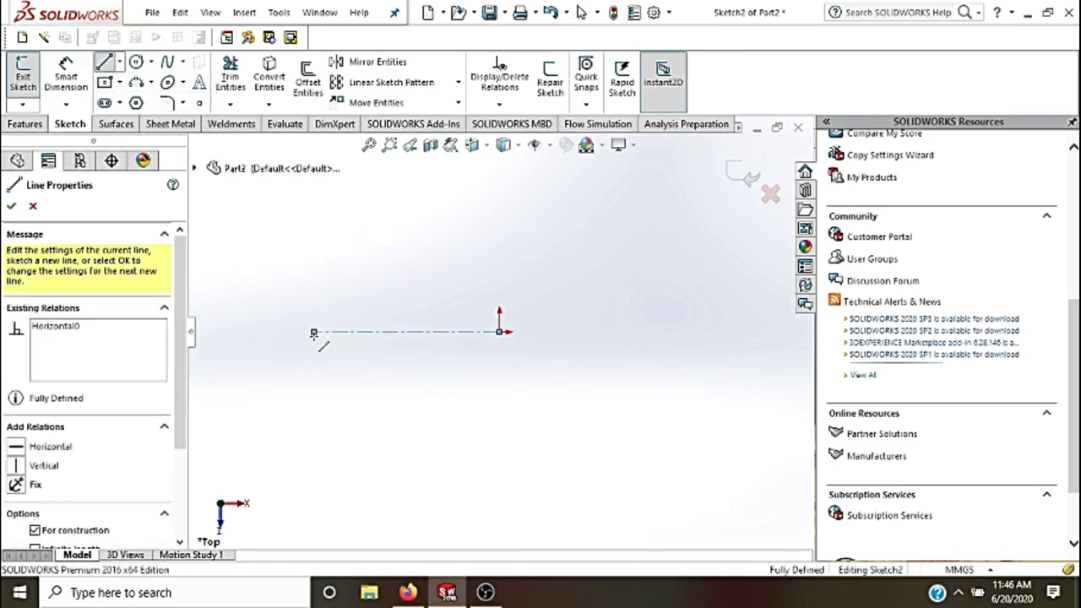
pyautogui.press('Escape')
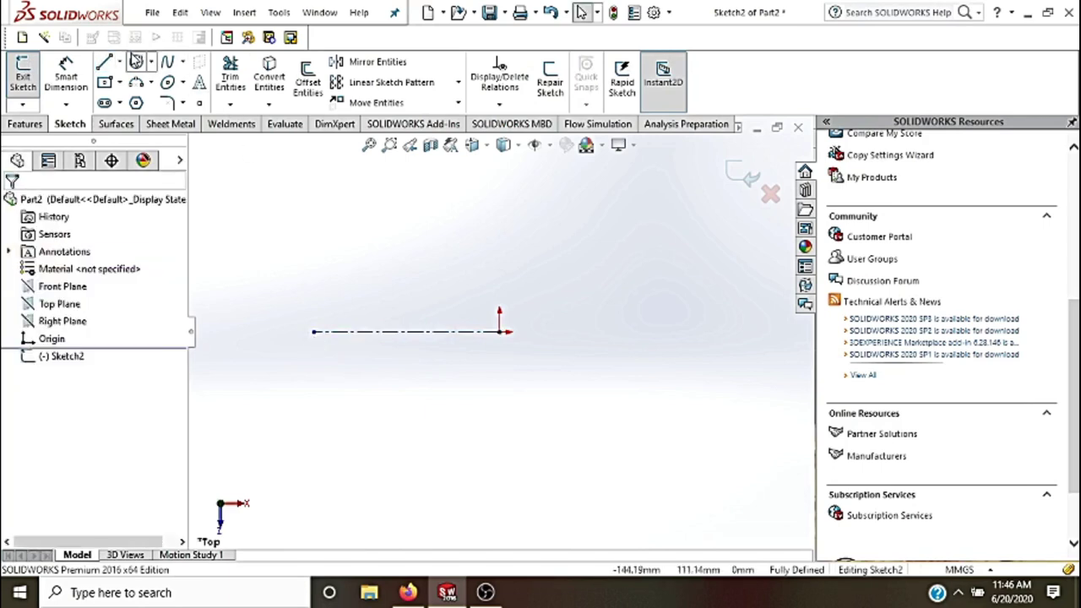
# - Draw the stepped profile below: lower horizontal line, slant up-left, upper horizontal line
pyautogui.click(119, 62)
pyautogui.click(129, 80)
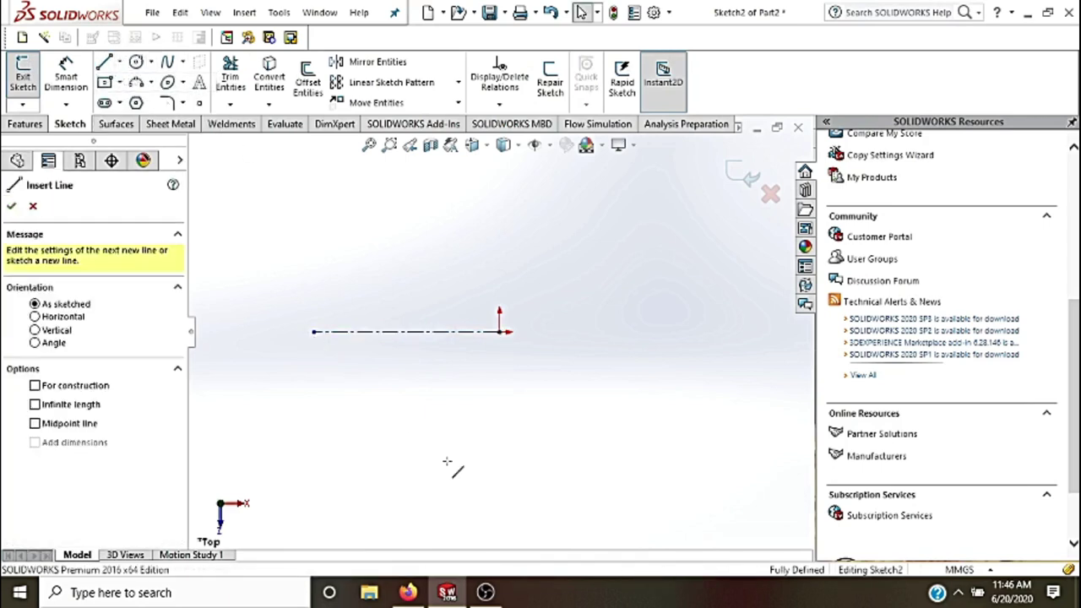
pyautogui.click(498, 429)
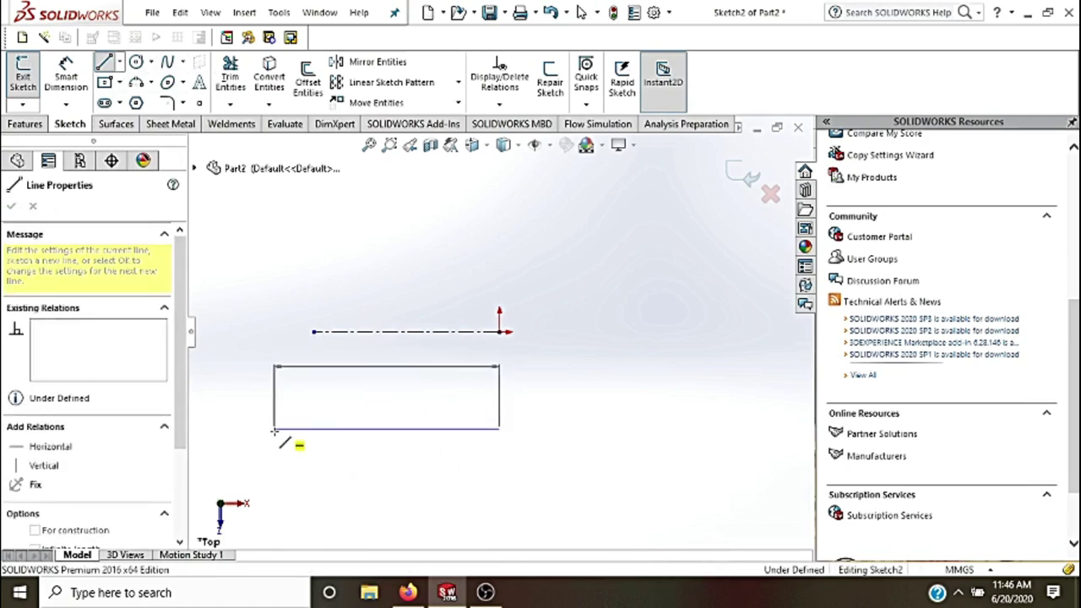
pyautogui.click(274, 429)
pyautogui.click(222, 377)
pyautogui.click(254, 355)
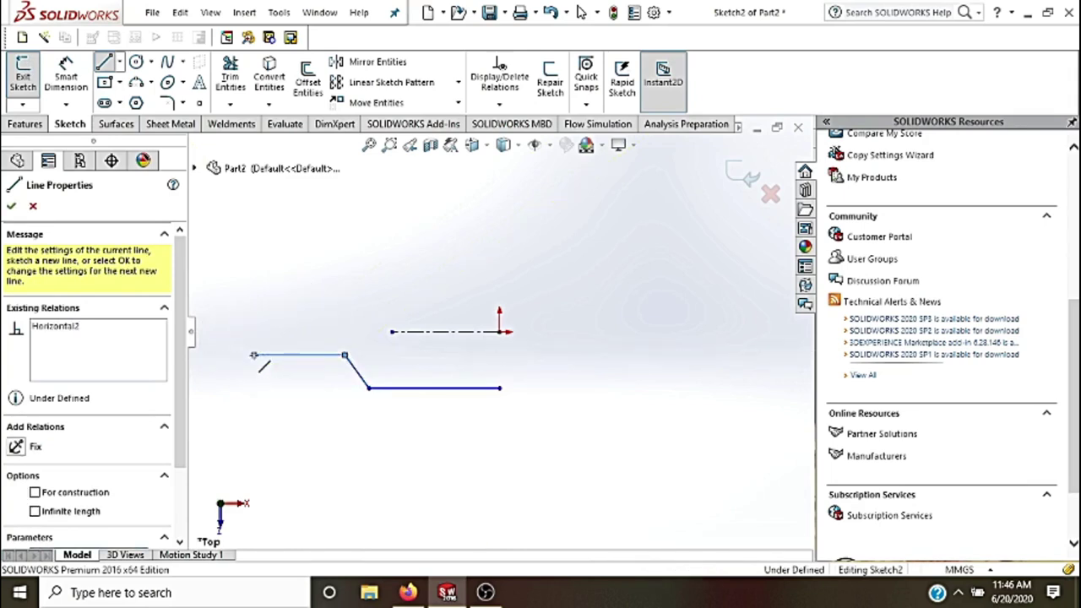
pyautogui.press('Escape')
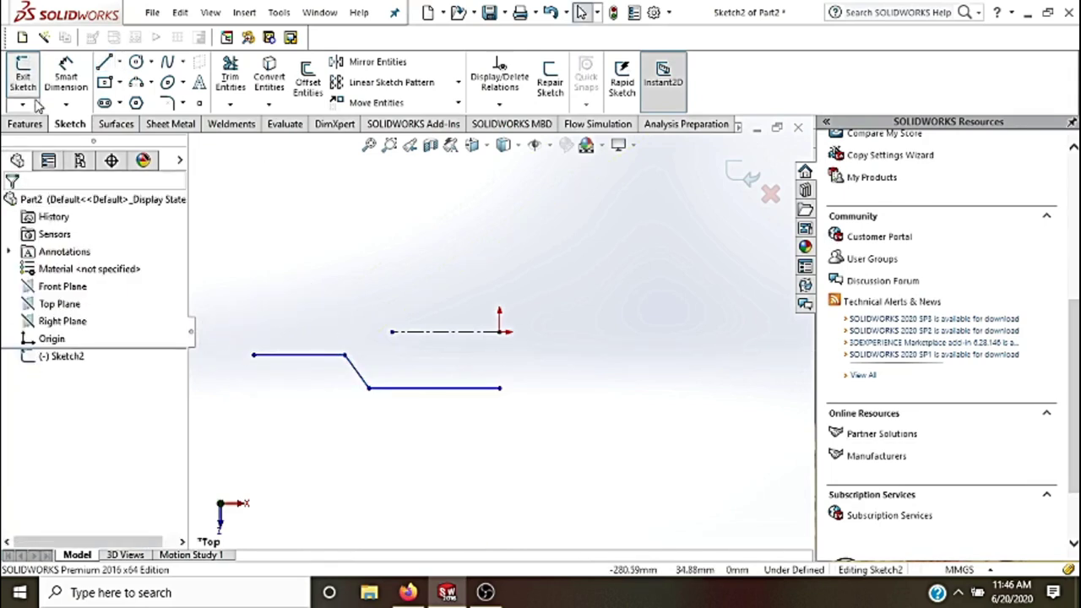
# - Dimension the lower horizontal line as 580 and the step spacing as 240
pyautogui.click(65, 76)
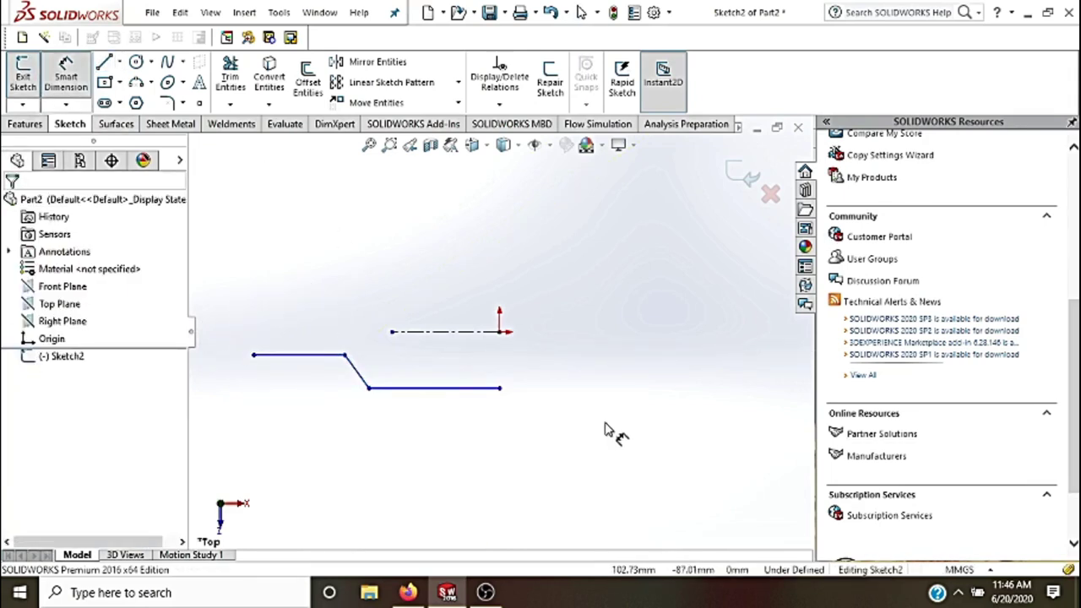
pyautogui.click(464, 391)
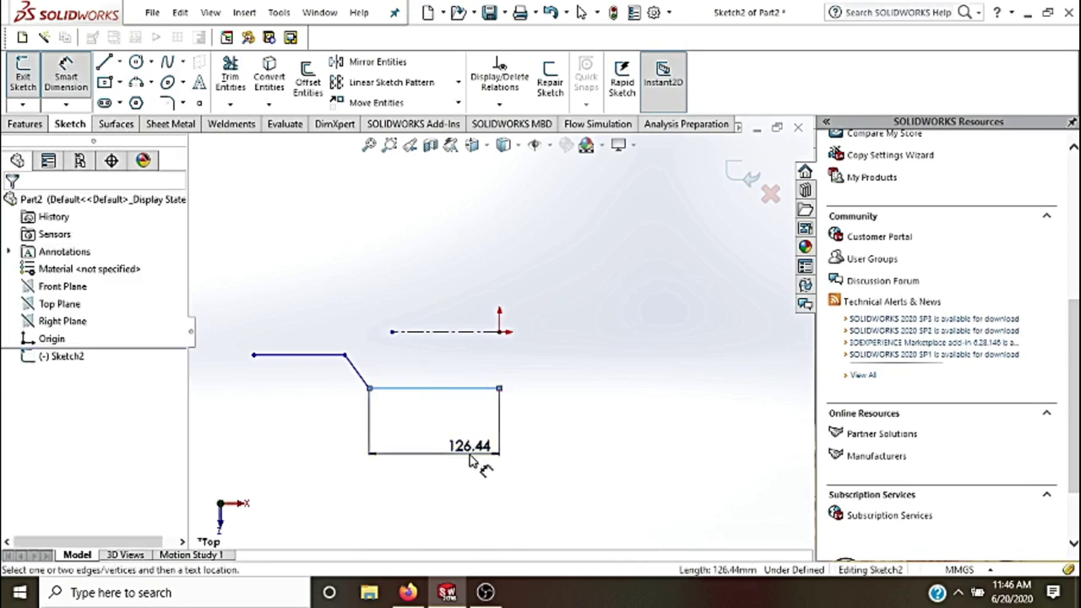
pyautogui.click(471, 459)
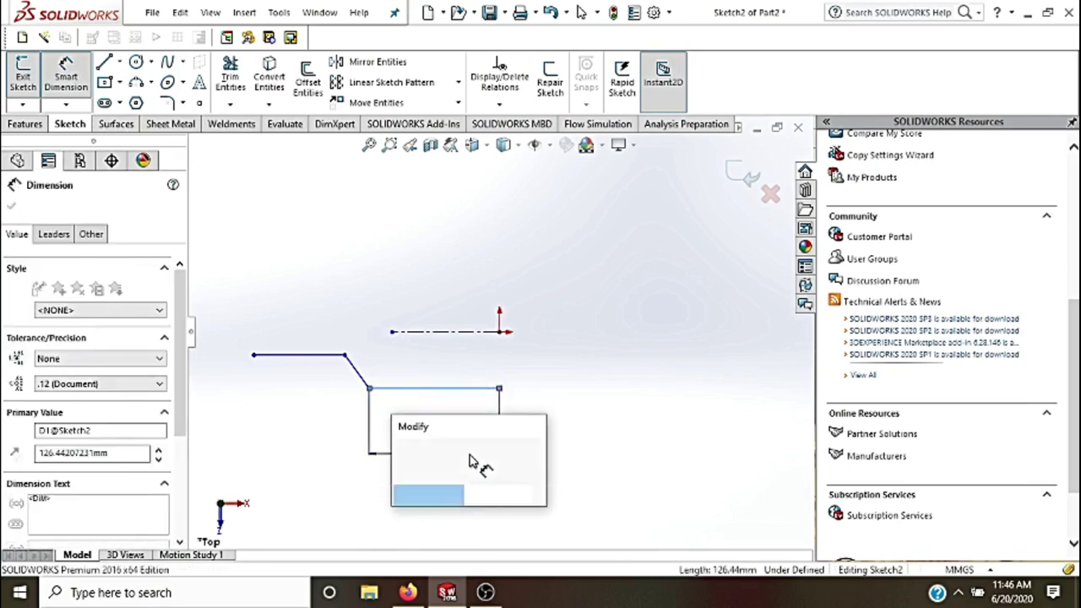
pyautogui.write('58')
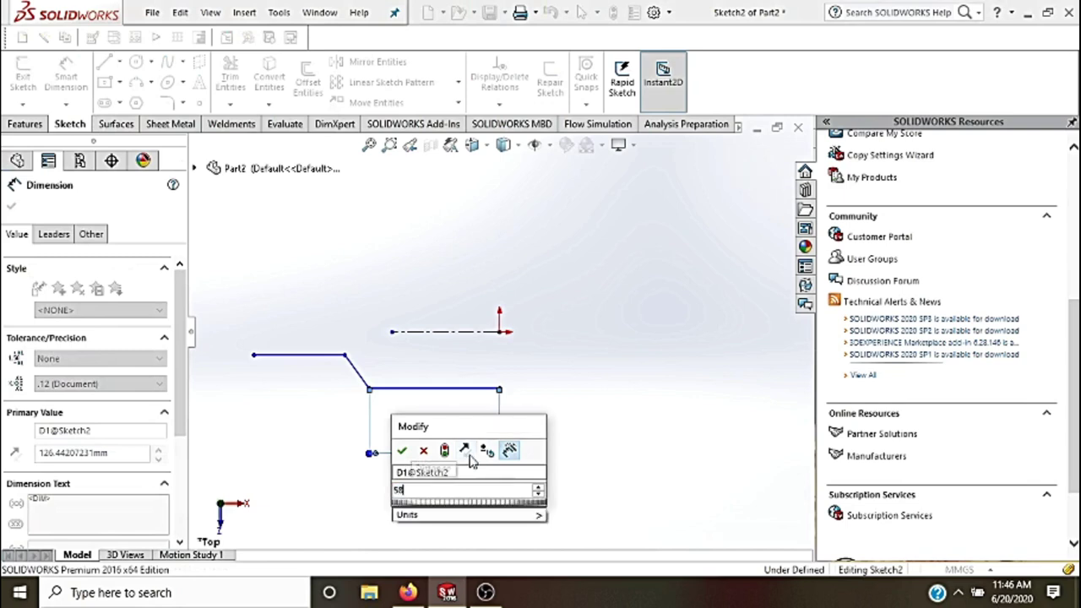
pyautogui.write('0')
pyautogui.press('Return')
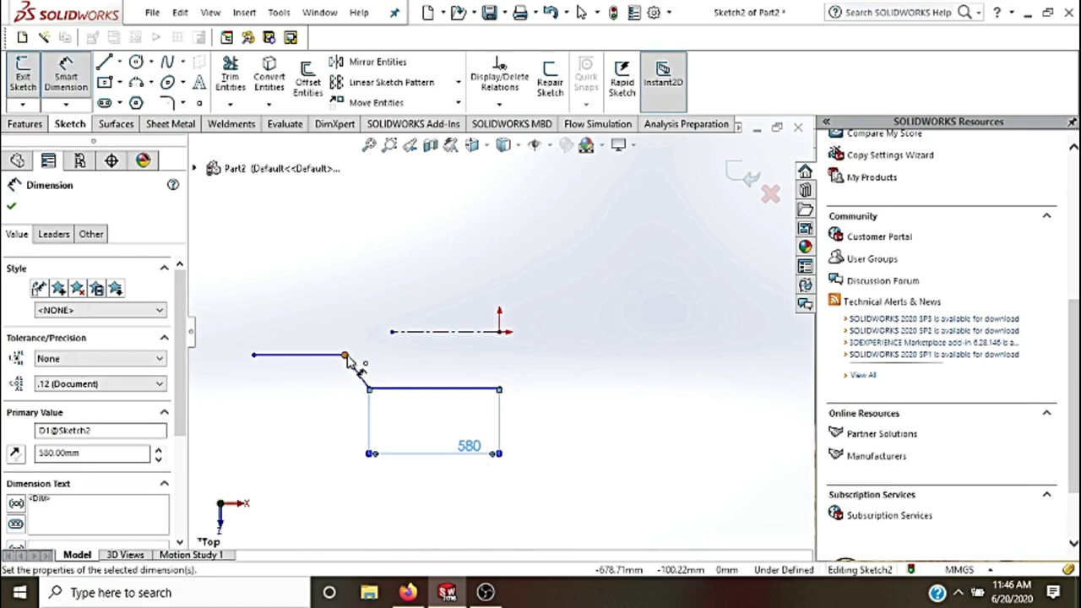
pyautogui.click(344, 355)
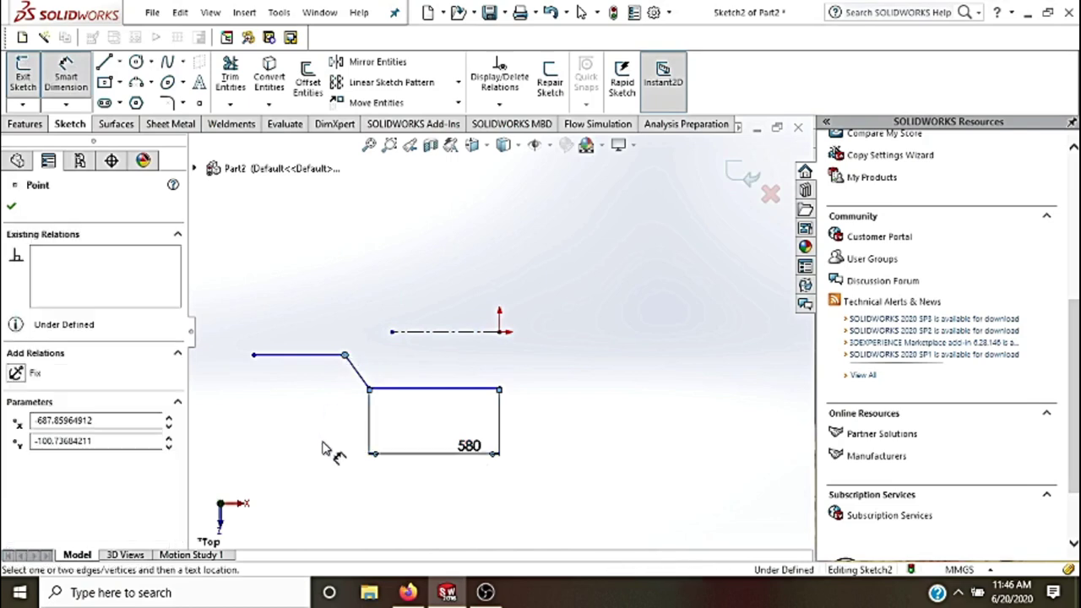
pyautogui.click(369, 391)
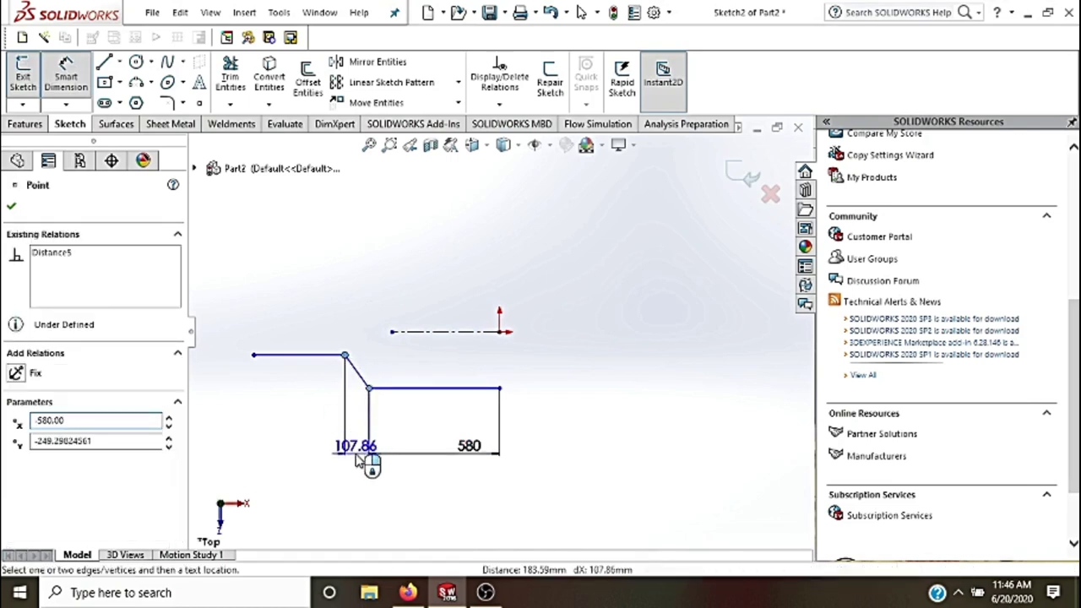
pyautogui.click(358, 458)
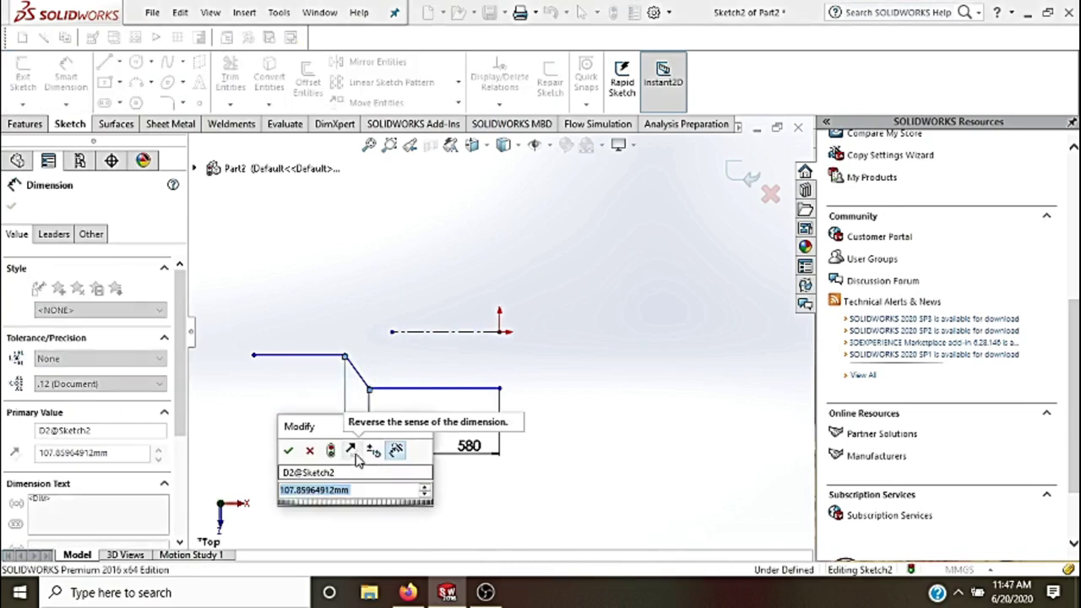
pyautogui.write('240')
pyautogui.press('Return')
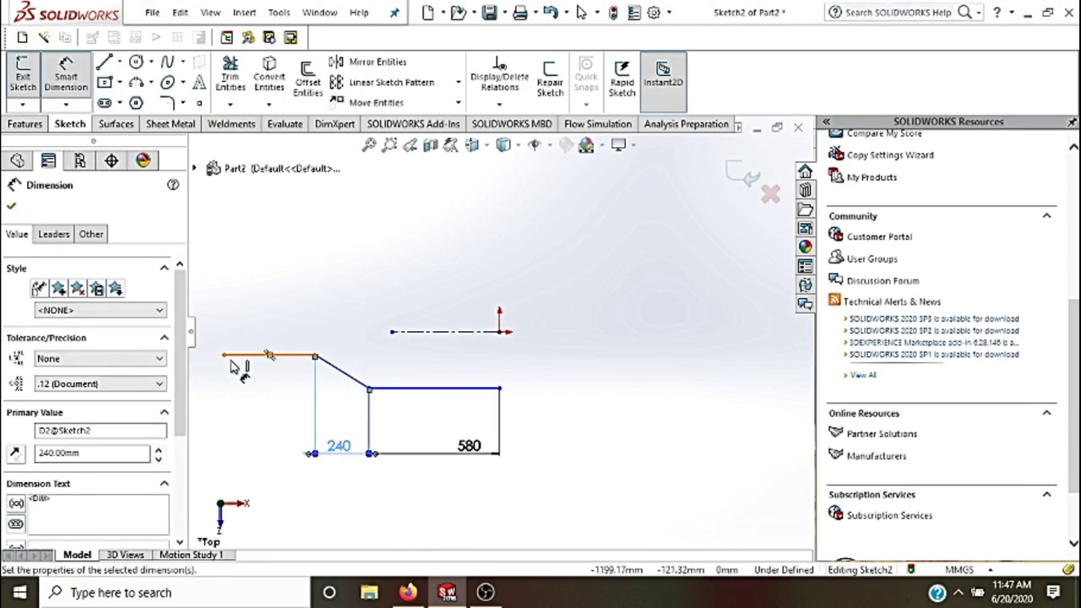
# - Dimension the upper step's length as 170 and the centerline as 990
pyautogui.click(224, 357)
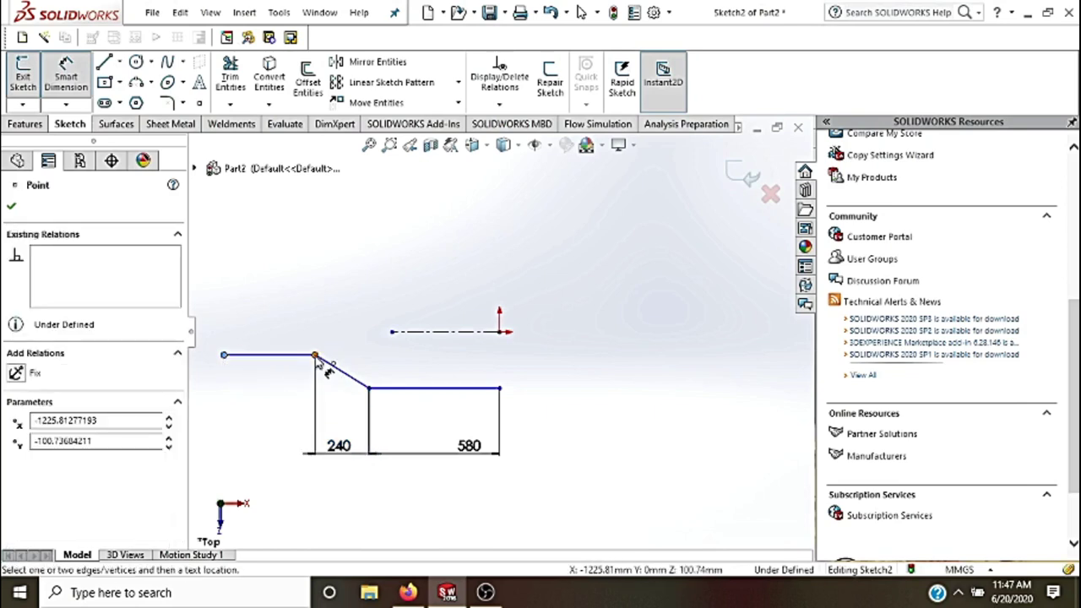
pyautogui.click(315, 355)
pyautogui.click(283, 450)
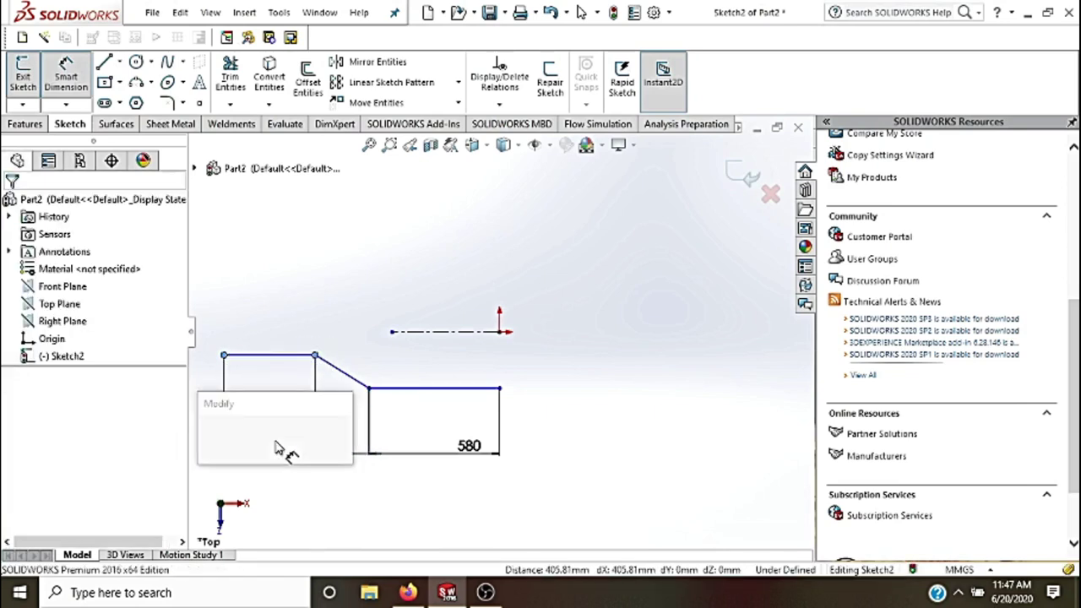
pyautogui.write('1')
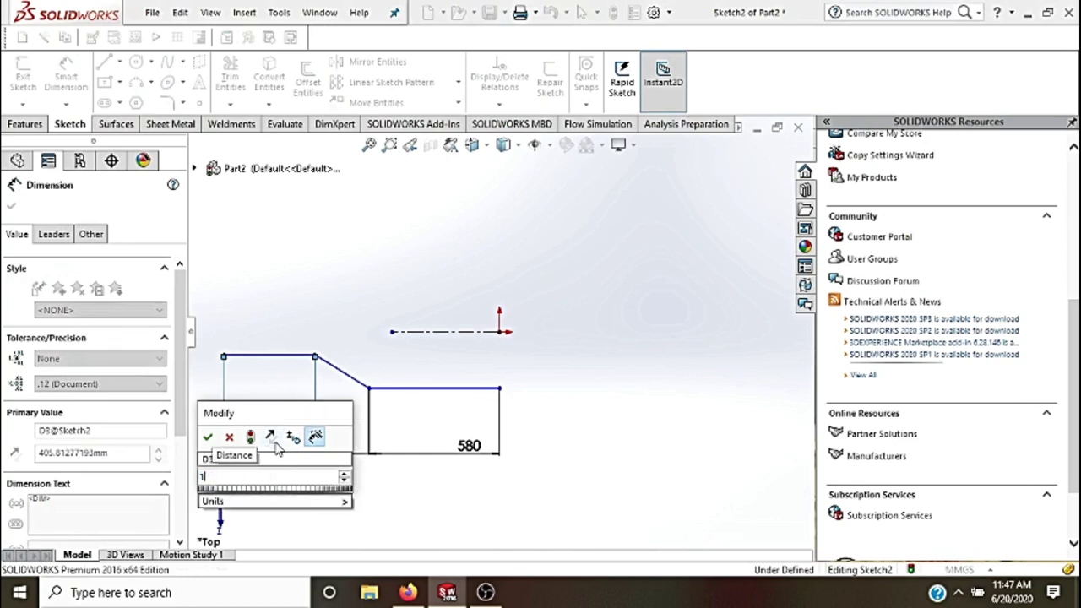
pyautogui.press('Return')
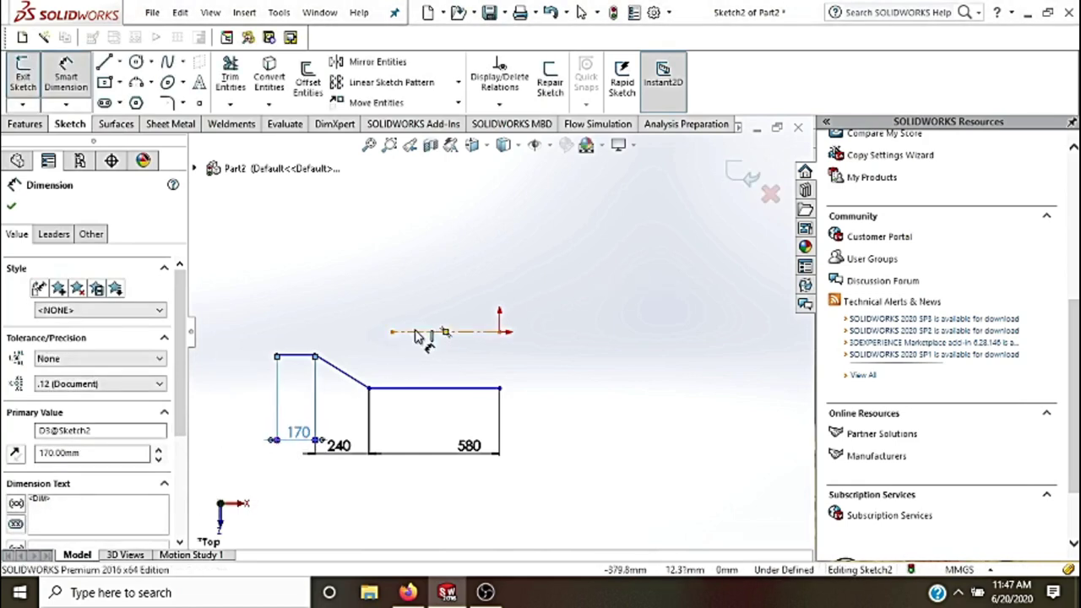
pyautogui.click(408, 282)
pyautogui.click(408, 285)
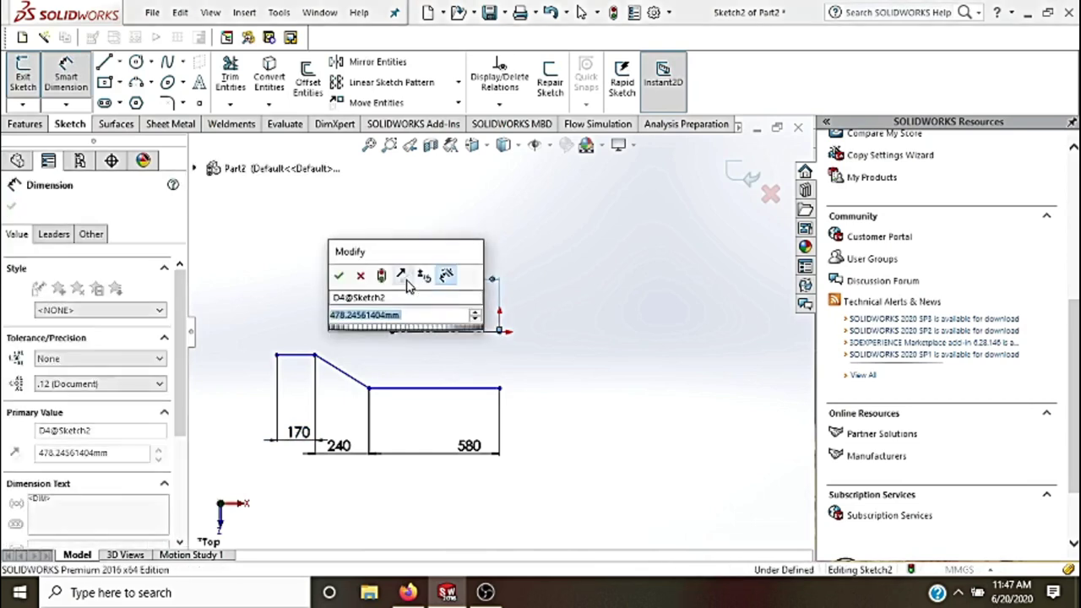
pyautogui.write('990')
pyautogui.press('Return')
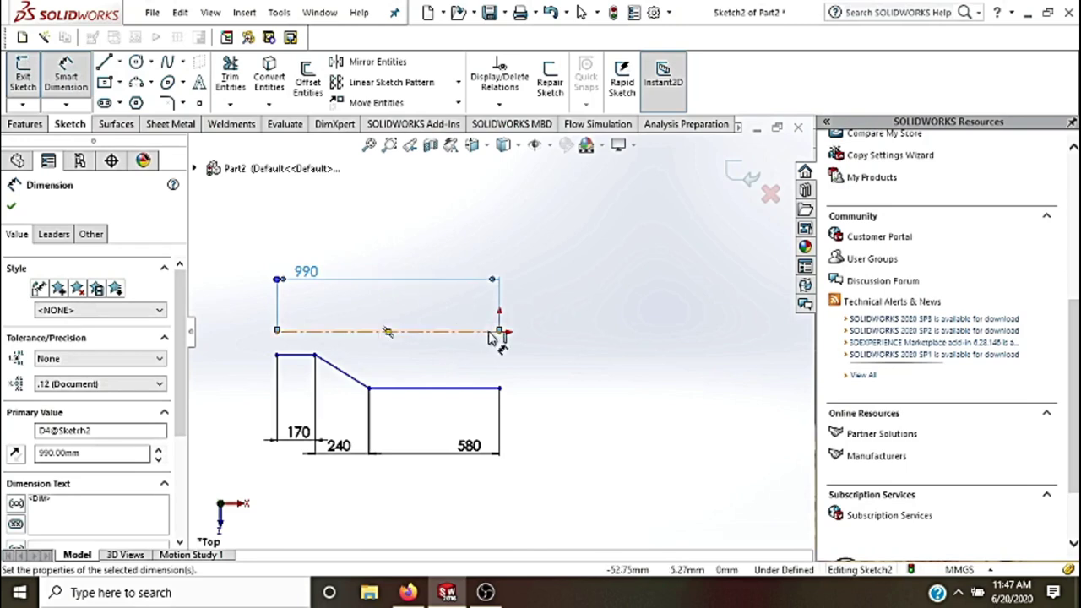
pyautogui.press('Escape')
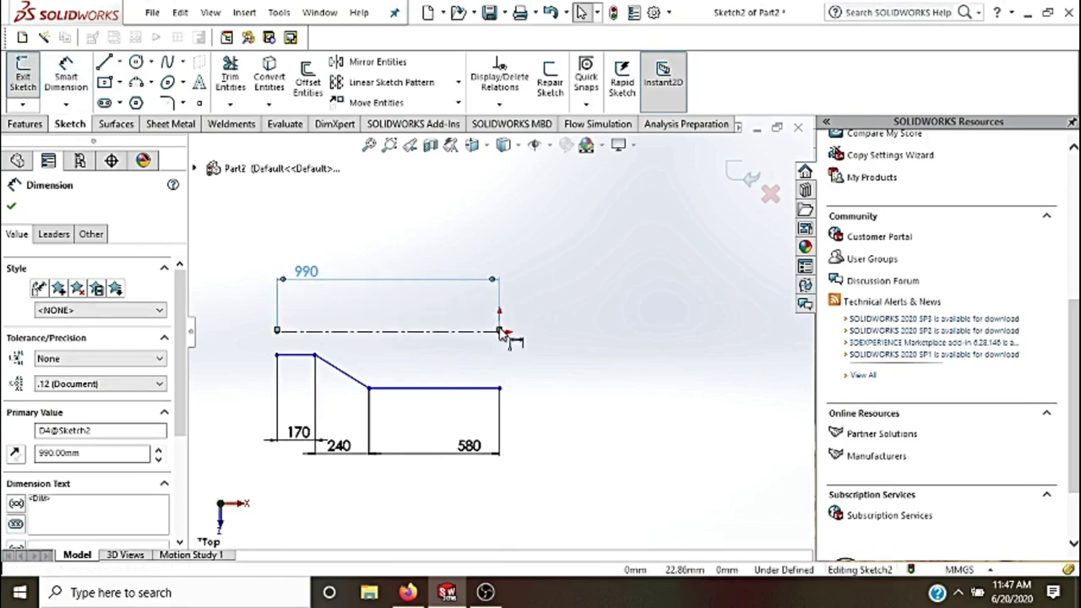
pyautogui.press('Escape')
pyautogui.click(50, 90)
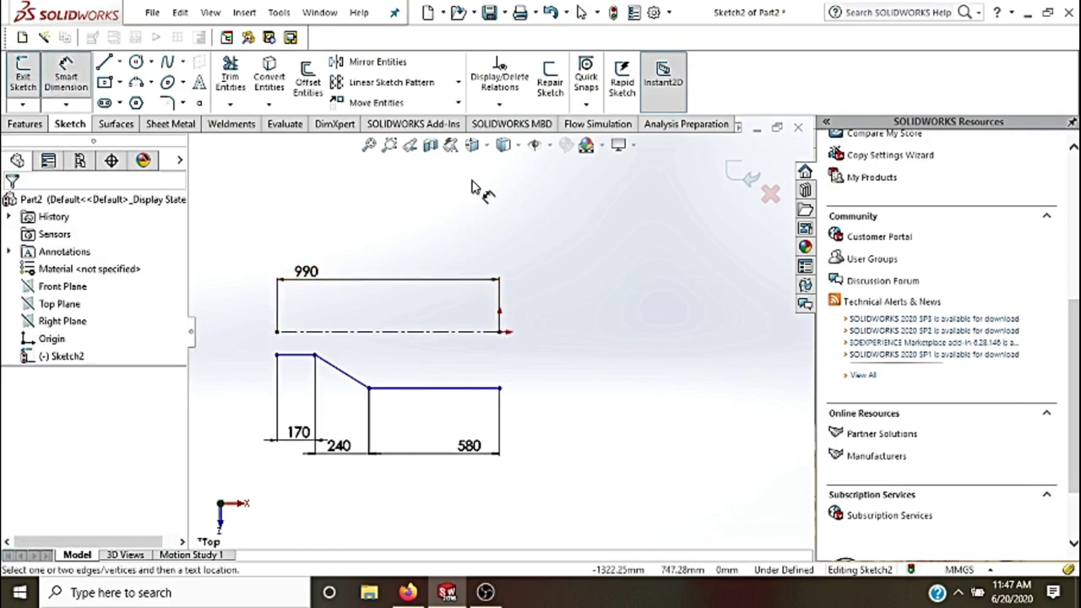
# - Set 310 vertical distance from the centerline's right end to the profile's right end
pyautogui.click(500, 332)
pyautogui.click(500, 388)
pyautogui.click(635, 413)
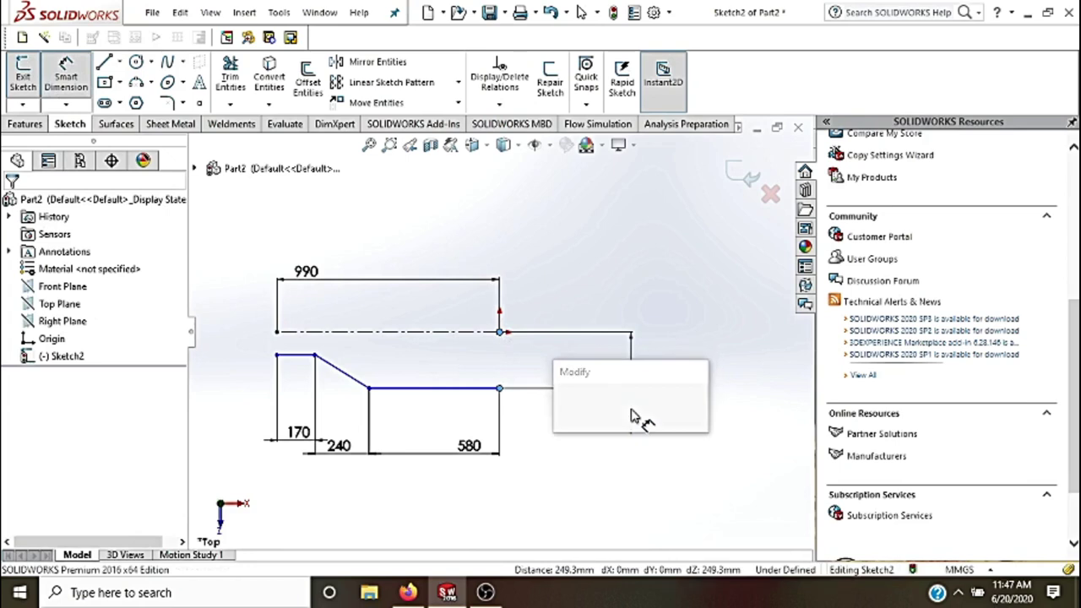
pyautogui.write('310')
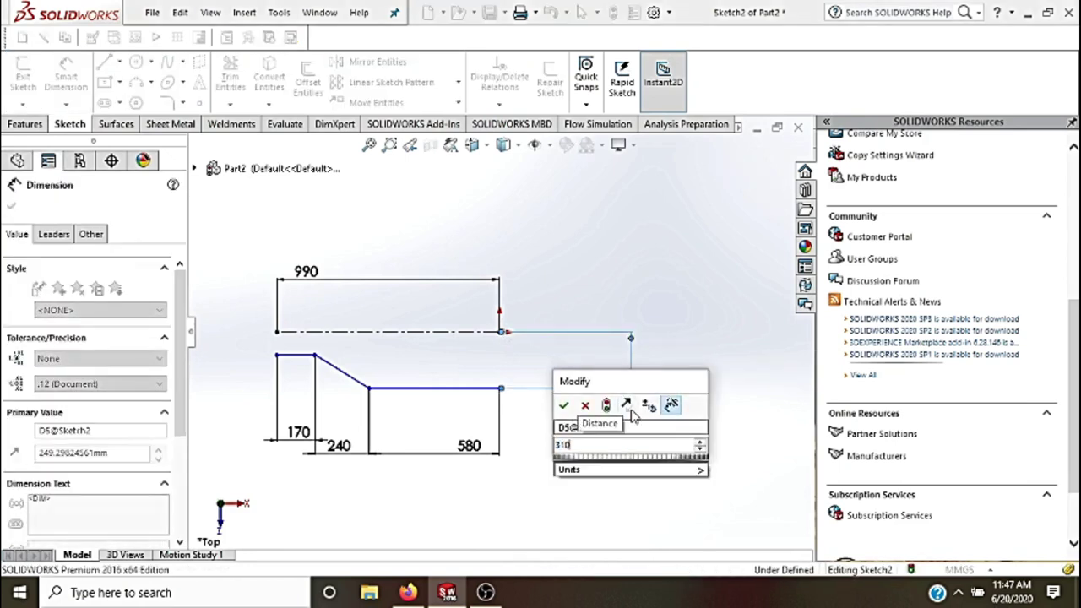
pyautogui.press('Return')
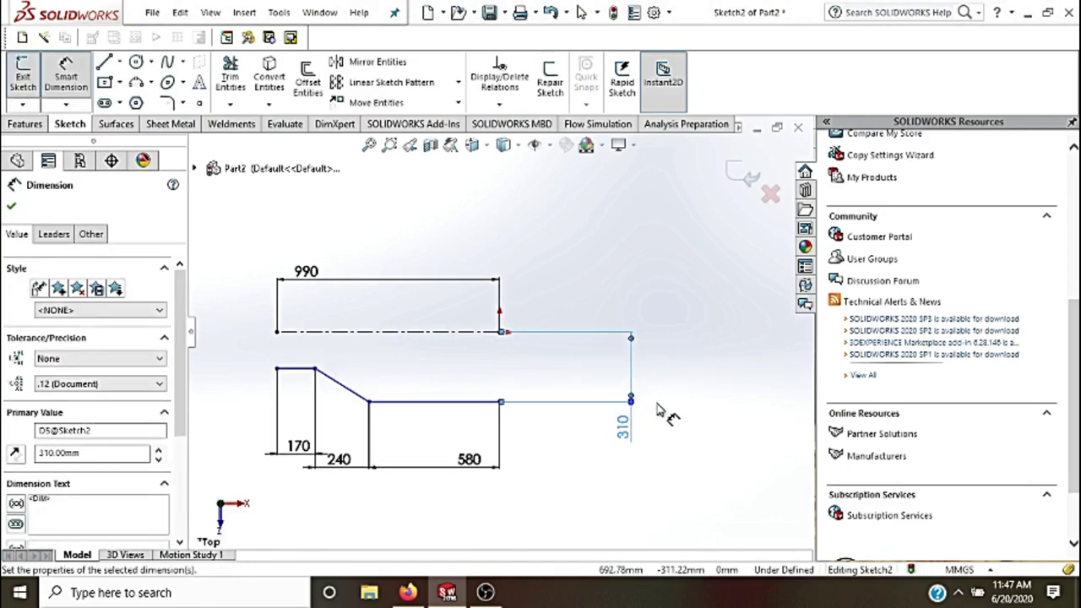
pyautogui.press('Escape')
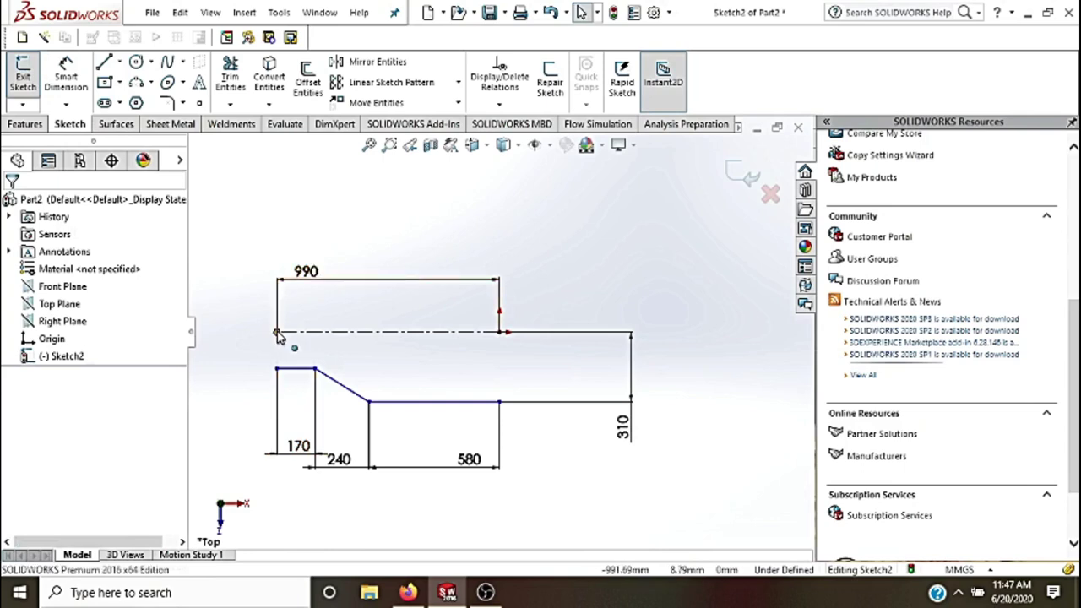
# - Set 150 vertical distance from the centerline's left end to the profile's upper step
pyautogui.click(278, 331)
pyautogui.click(276, 368)
pyautogui.press('Return')
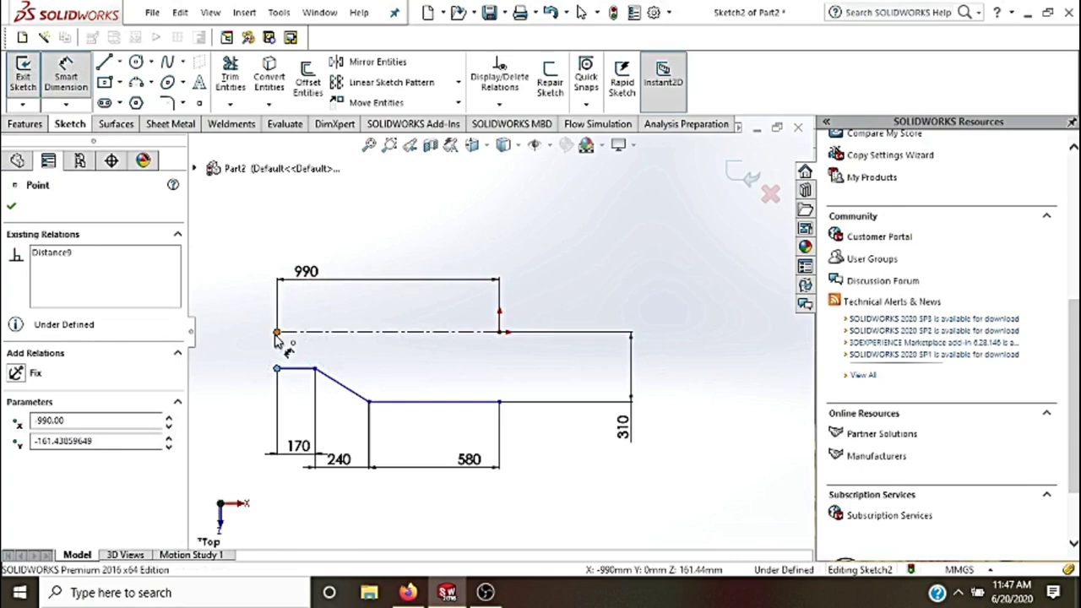
pyautogui.click(277, 332)
pyautogui.click(214, 346)
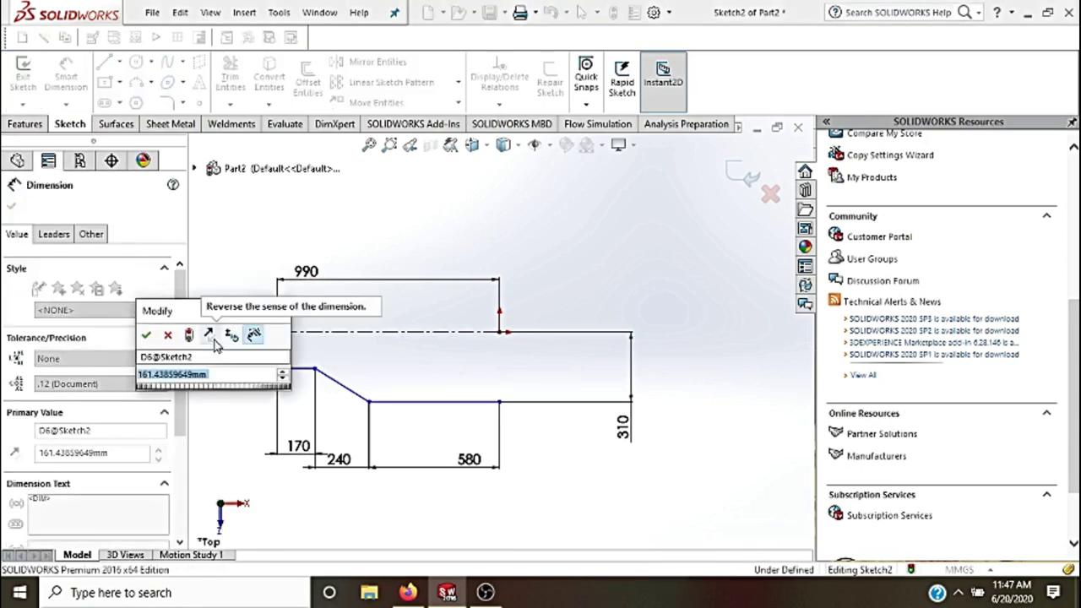
pyautogui.write('150')
pyautogui.press('Return')
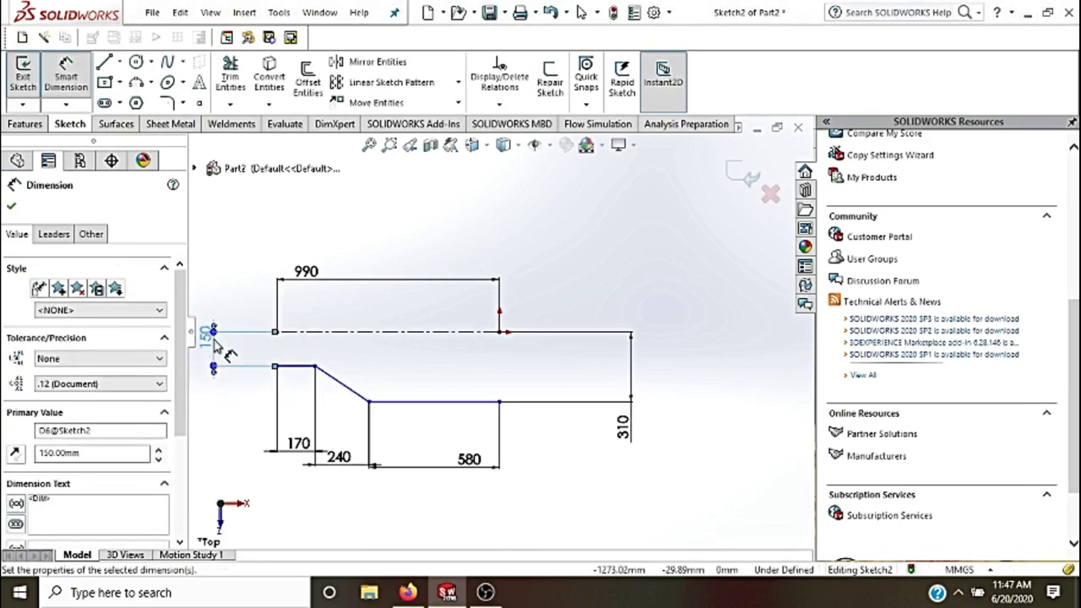
pyautogui.press('Escape')
pyautogui.press('f')
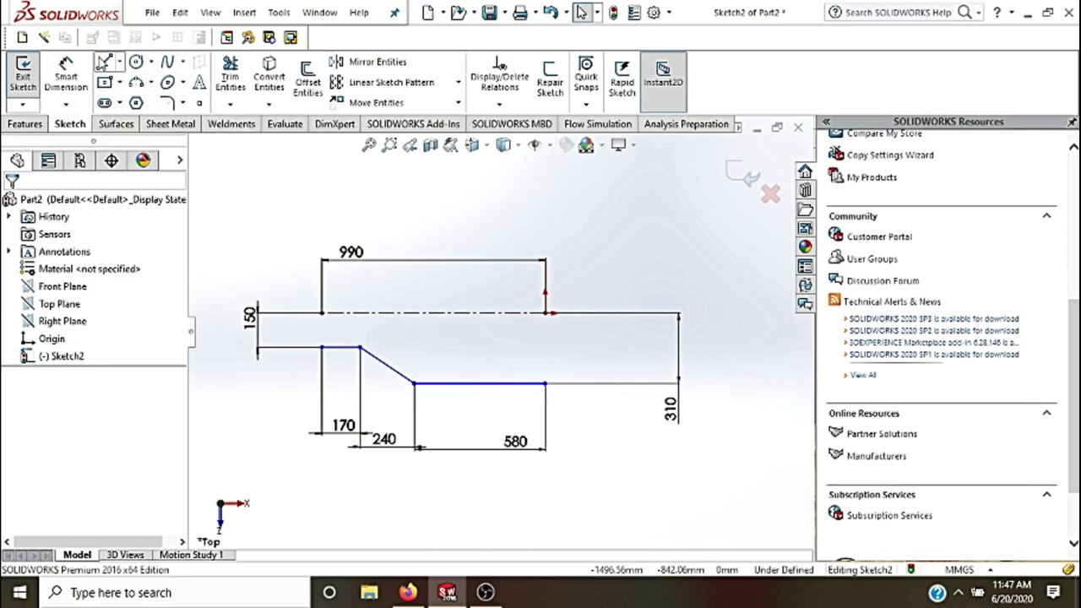
# - Draw a vertical line from the slant up to the centerline, moving its 230 dimension right
pyautogui.click(103, 62)
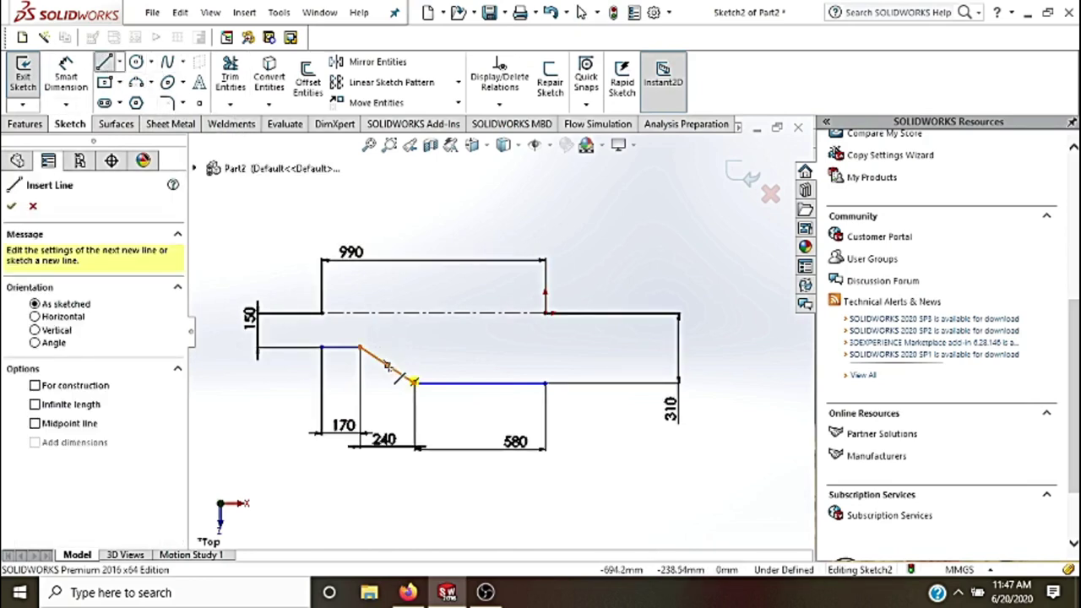
pyautogui.click(386, 365)
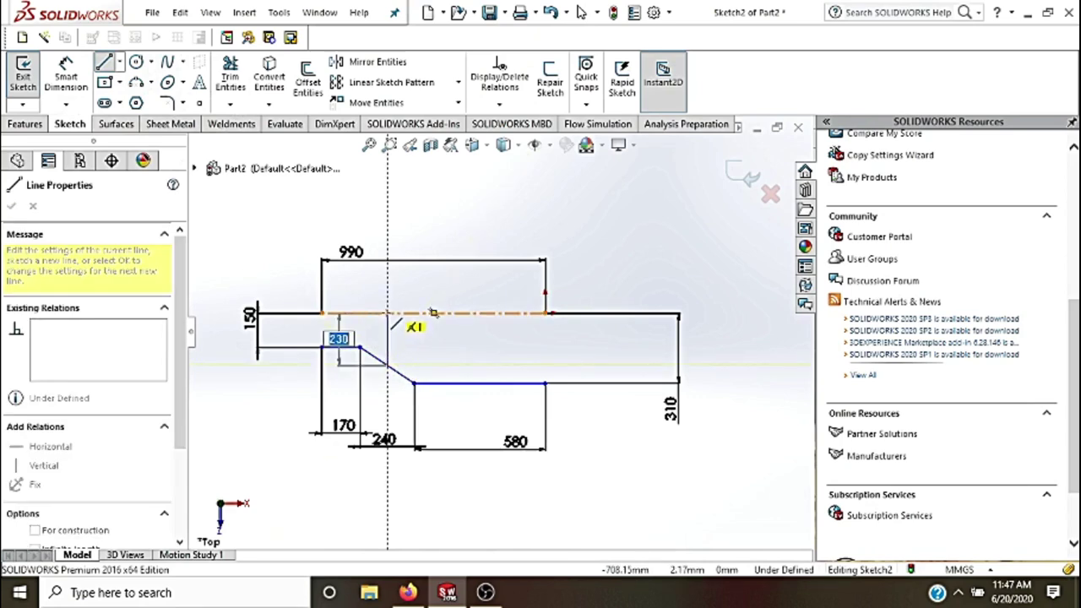
pyautogui.click(387, 313)
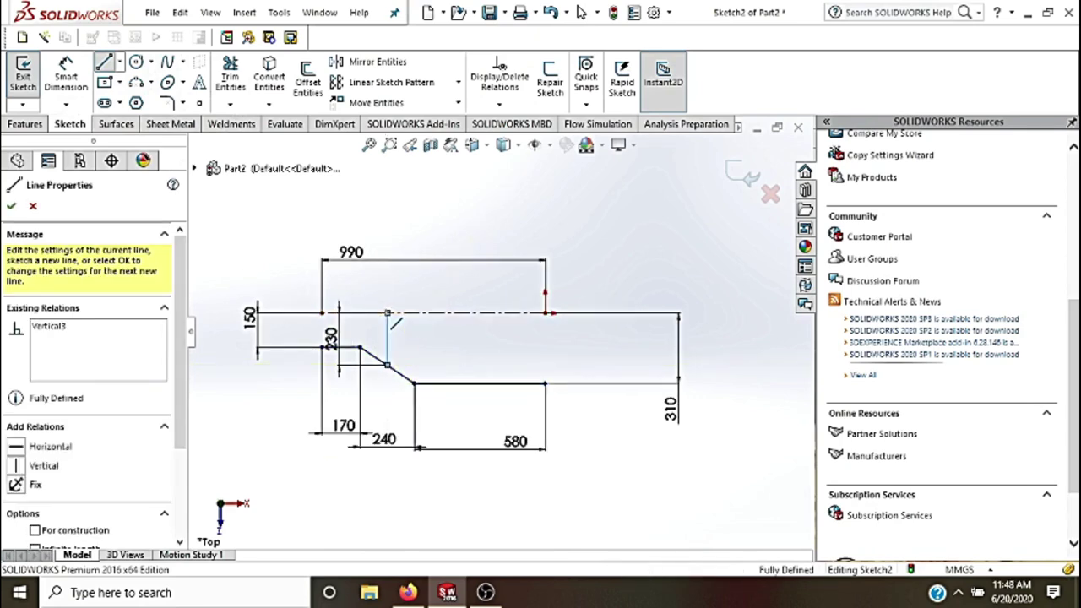
pyautogui.press('Escape')
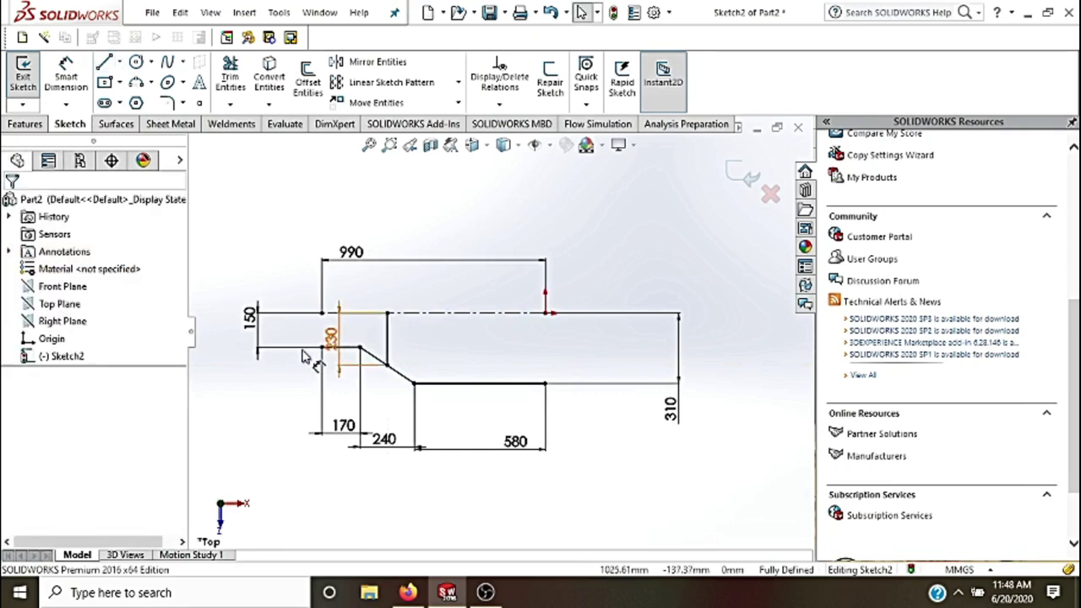
pyautogui.moveTo(331, 338); pyautogui.dragTo(453, 341)
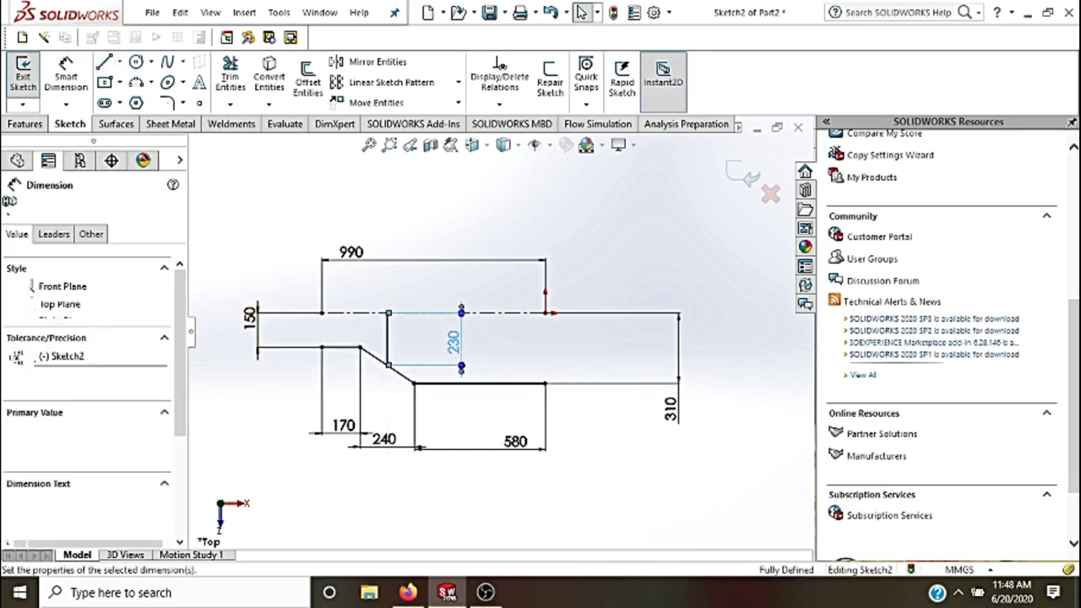
pyautogui.click(512, 124)
pyautogui.click(64, 124)
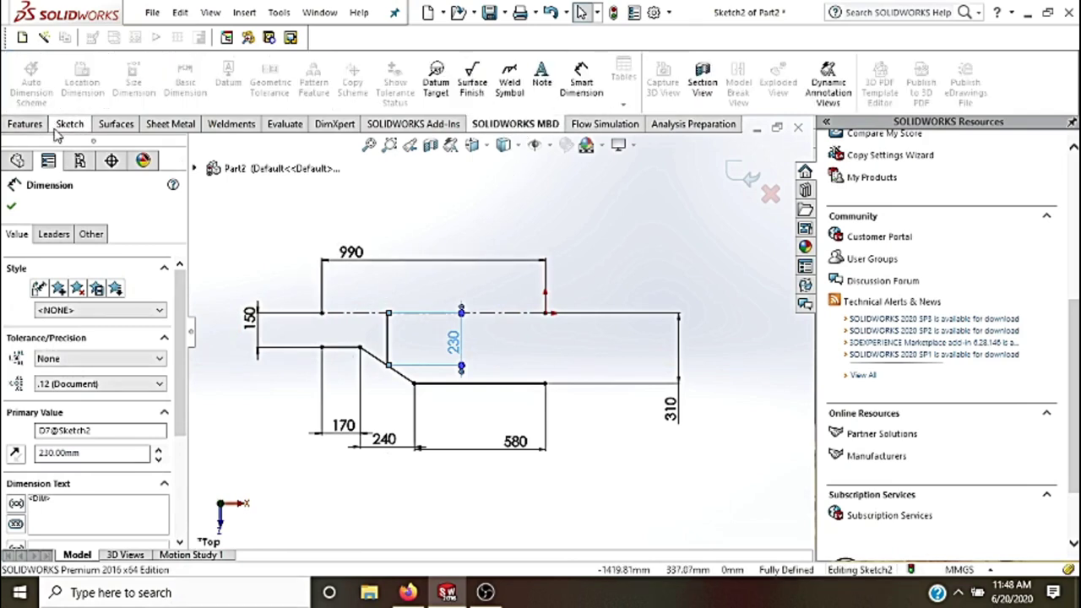
pyautogui.click(260, 451)
pyautogui.scroll(1, 289, 379)
pyautogui.scroll(1, 371, 263)
pyautogui.scroll(2, 470, 354)
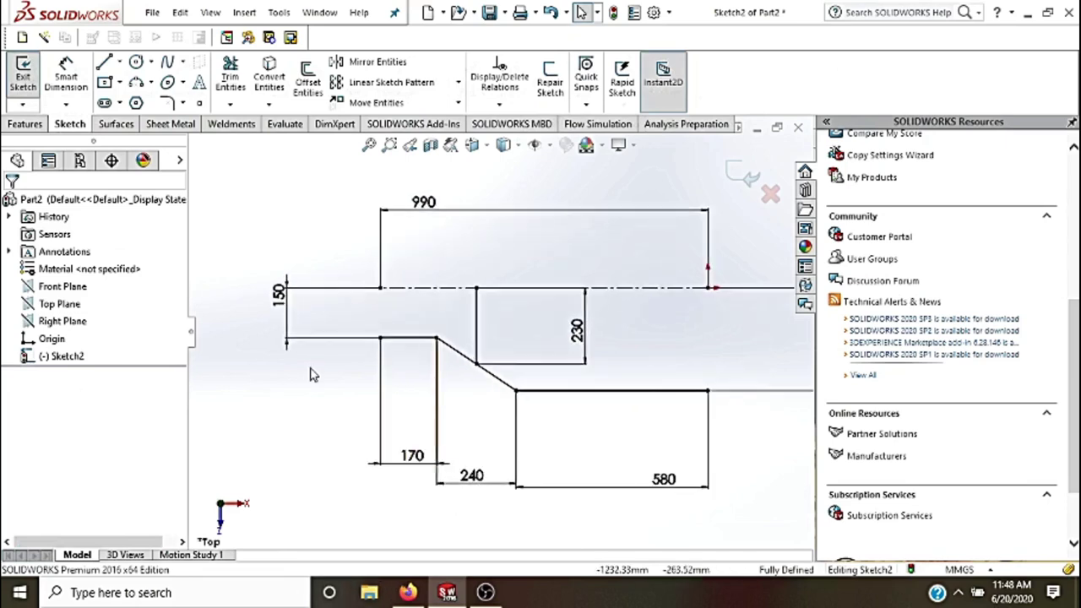
# - Draw a sloped line from the profile's top-left corner to the vertical line
pyautogui.click(105, 64)
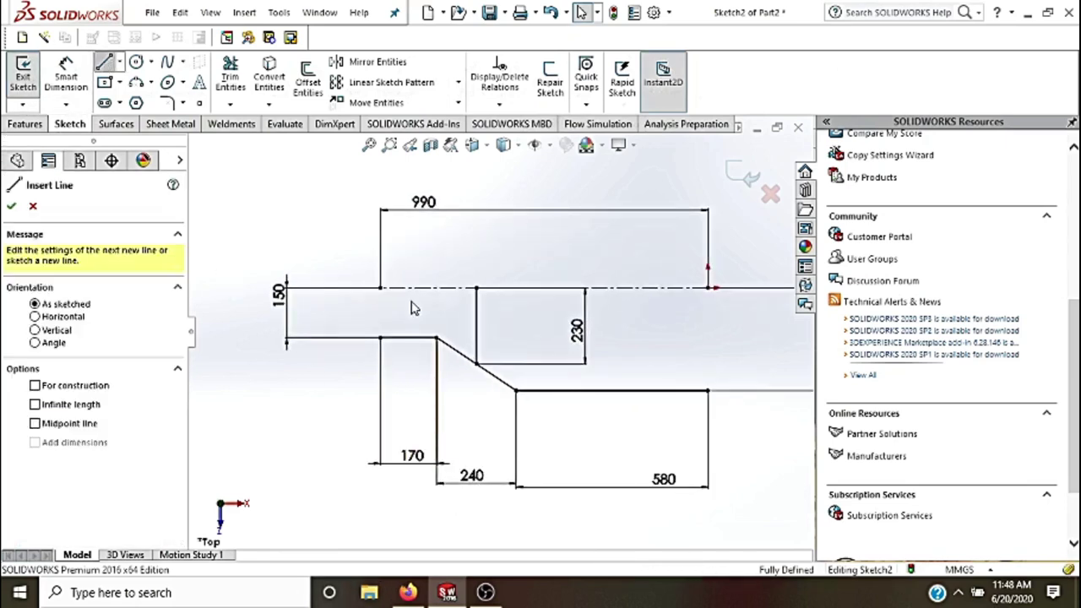
pyautogui.click(381, 339)
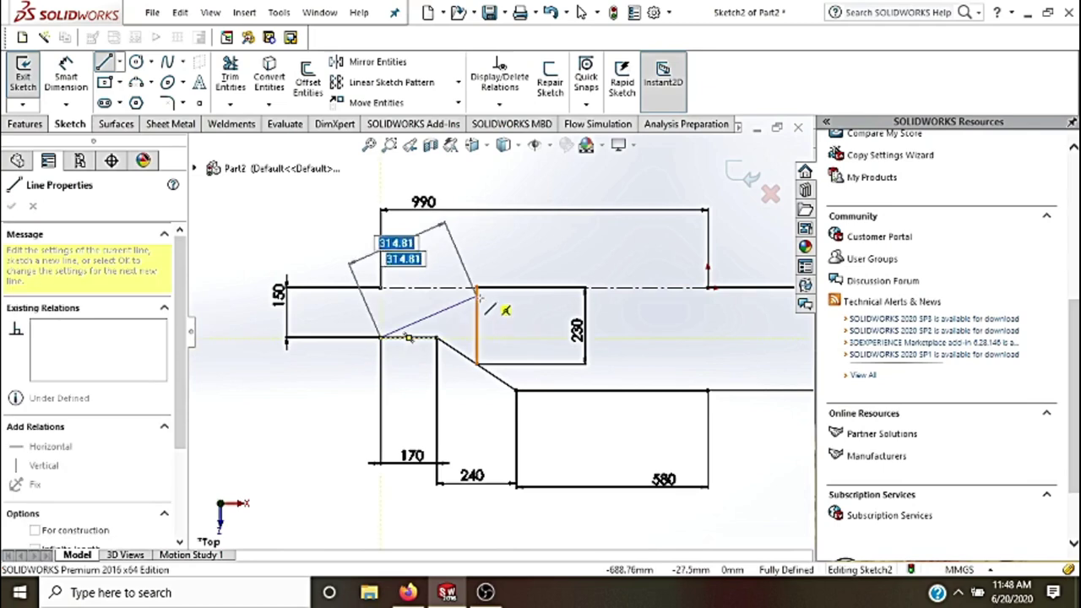
pyautogui.click(477, 302)
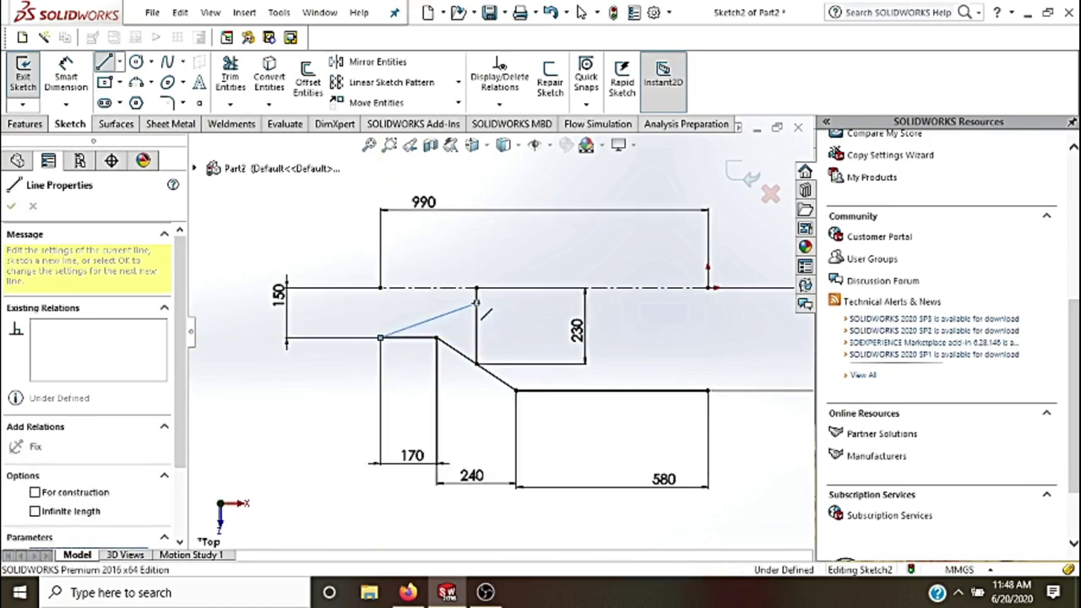
pyautogui.press('Escape')
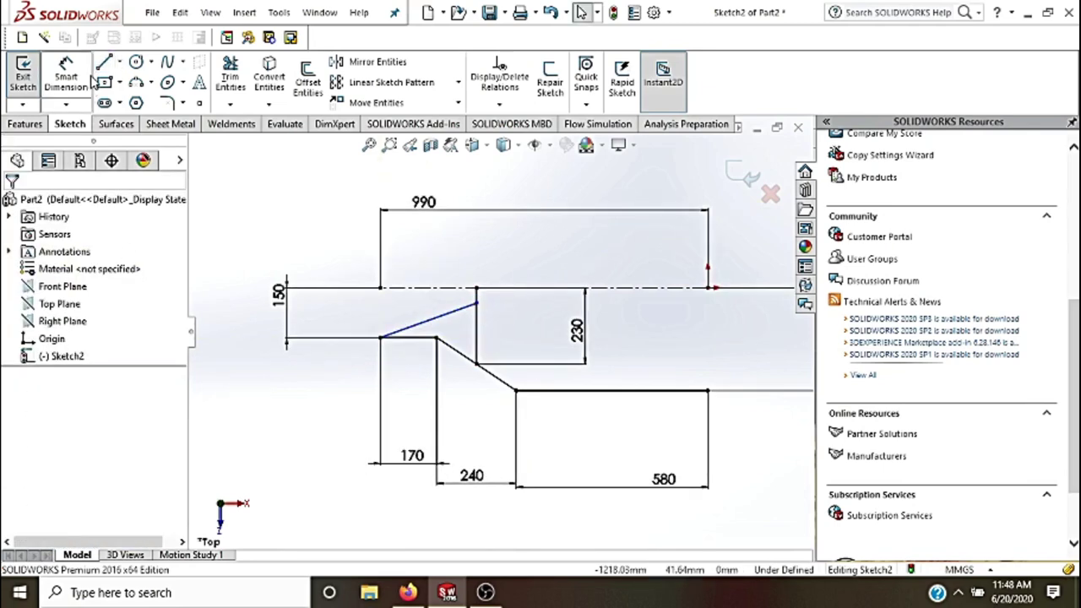
# - Dimension the sloped line's endpoint 161 above the vertical line's lower end
pyautogui.click(89, 76)
pyautogui.click(477, 304)
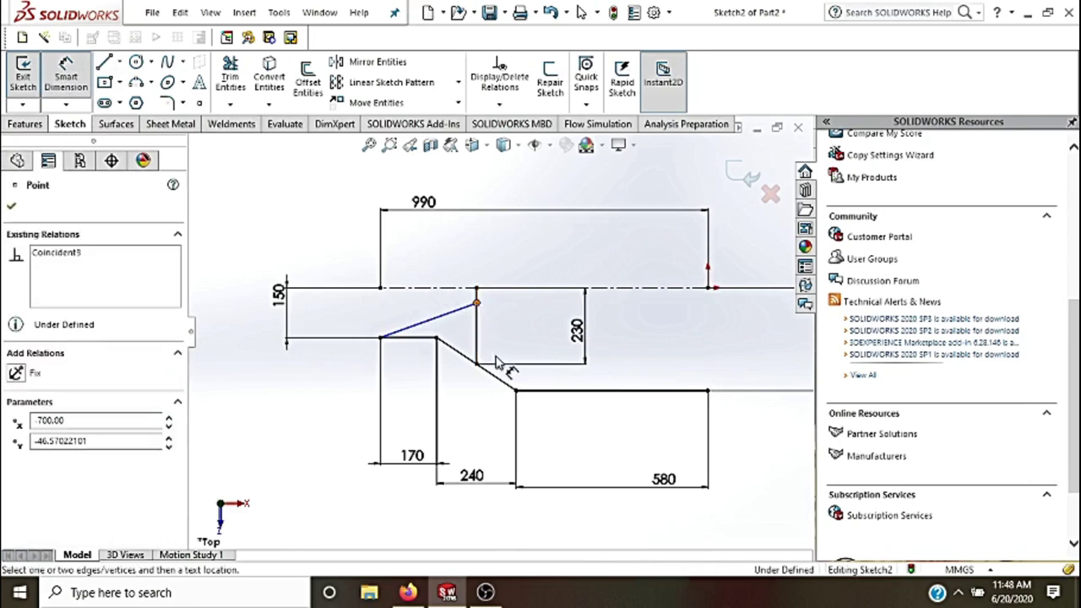
pyautogui.click(477, 365)
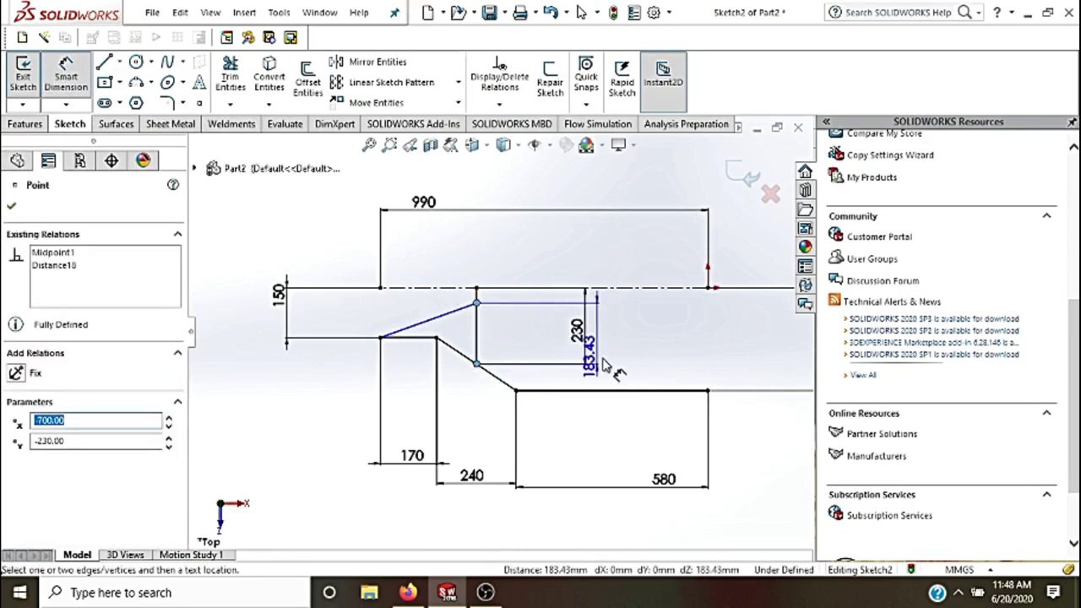
pyautogui.click(640, 365)
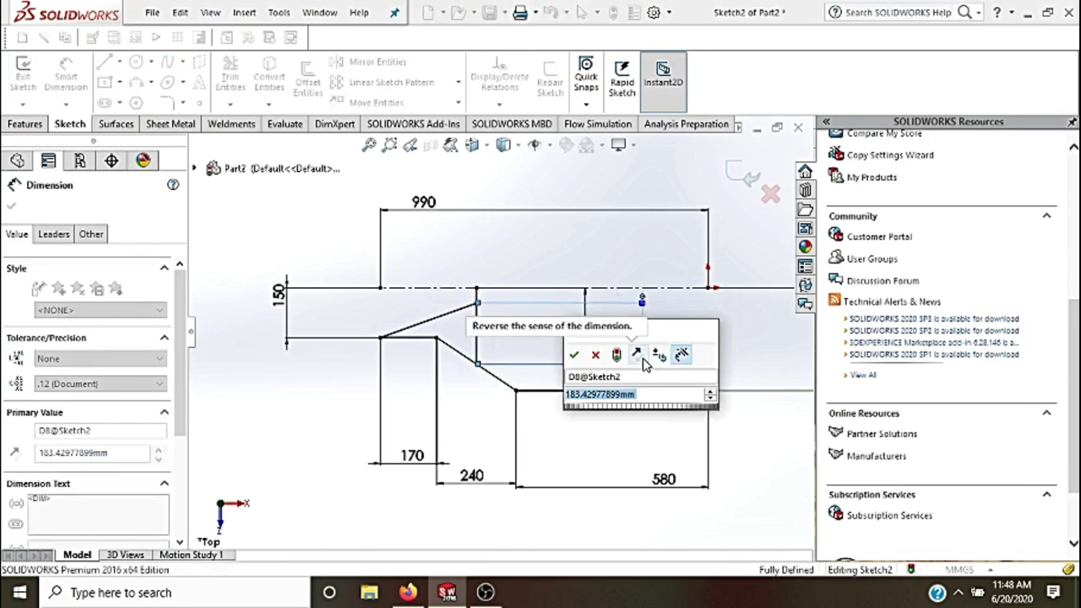
pyautogui.write('161')
pyautogui.press('Return')
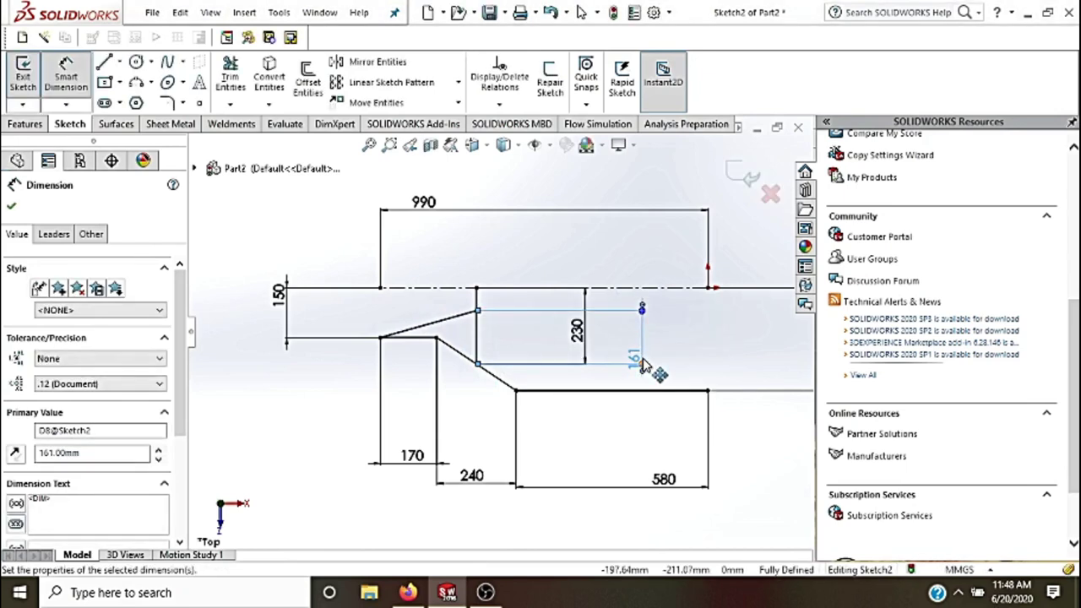
pyautogui.press('Escape')
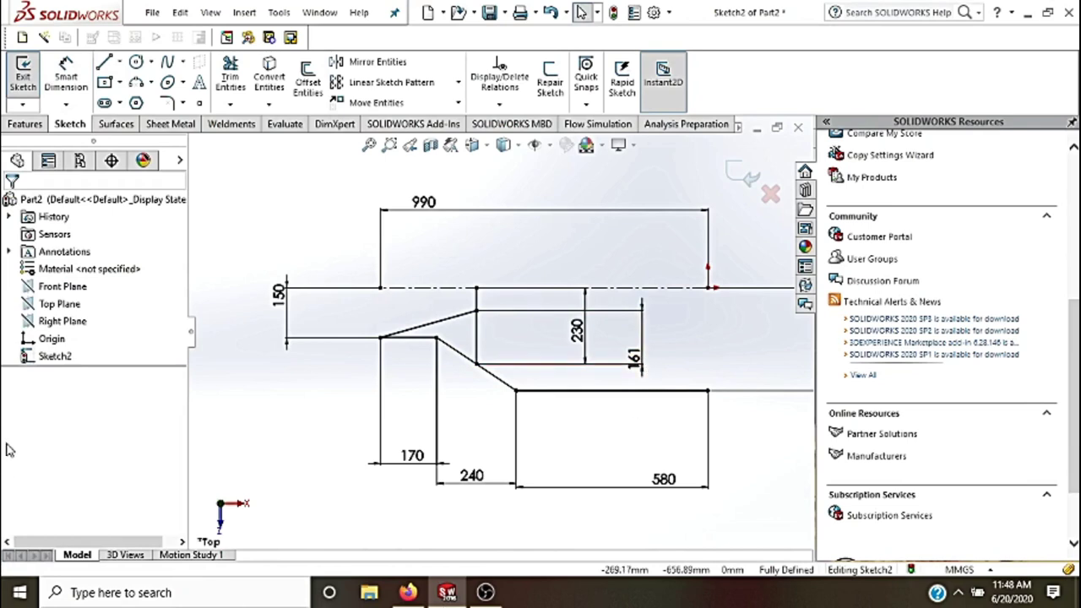
# - Drag the 150 dimension from the left of the profile to its right side
pyautogui.scroll(-1, 363, 306)
pyautogui.scroll(-2, 468, 314)
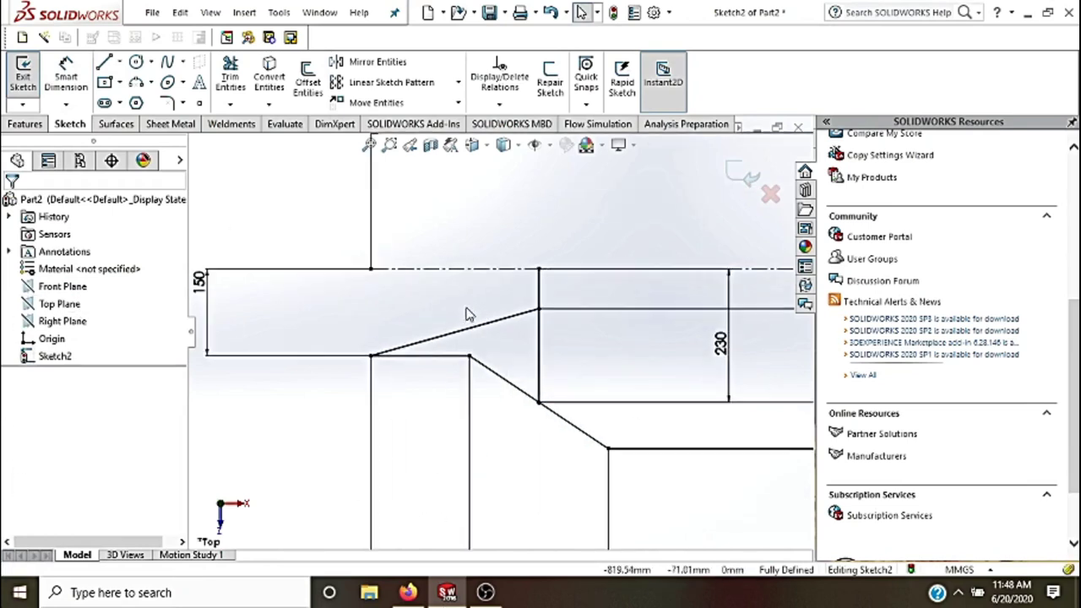
pyautogui.scroll(1, 497, 331)
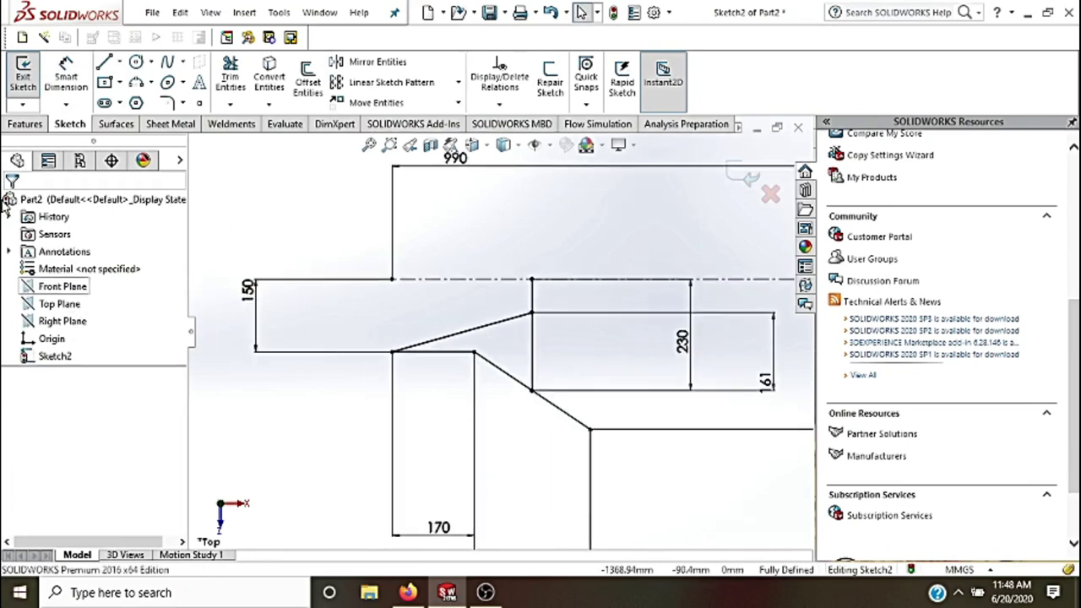
pyautogui.click(119, 67)
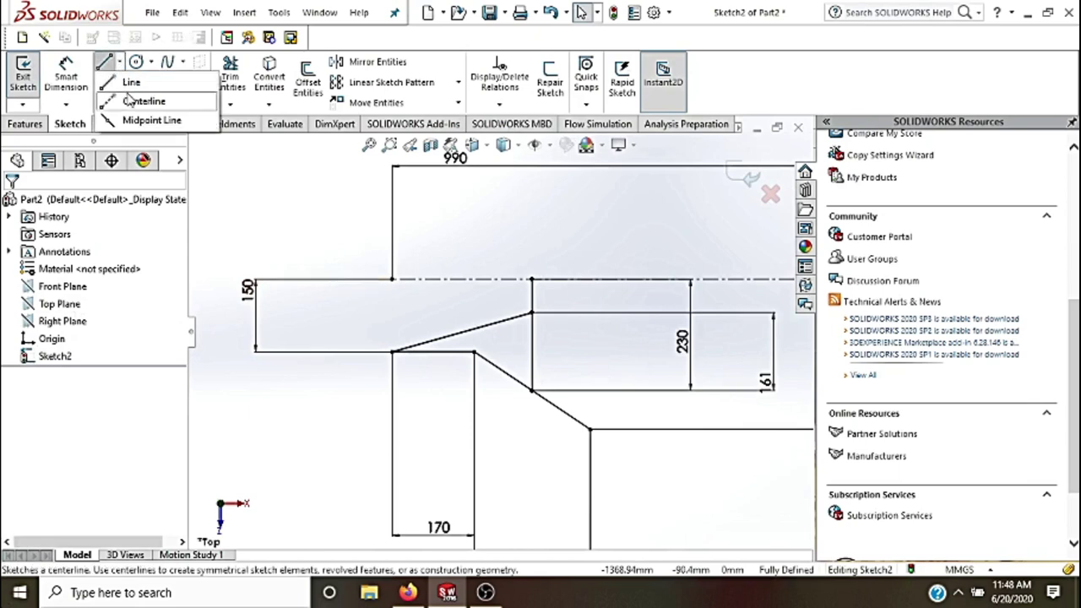
pyautogui.click(129, 102)
pyautogui.scroll(1, 501, 330)
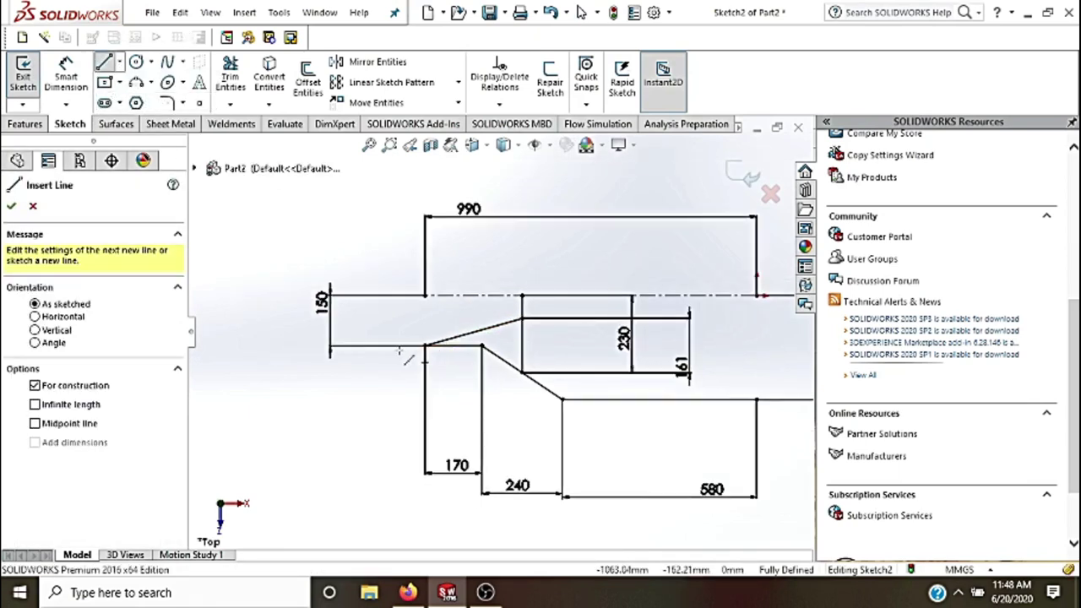
pyautogui.press('Escape')
pyautogui.moveTo(326, 305); pyautogui.dragTo(777, 361)
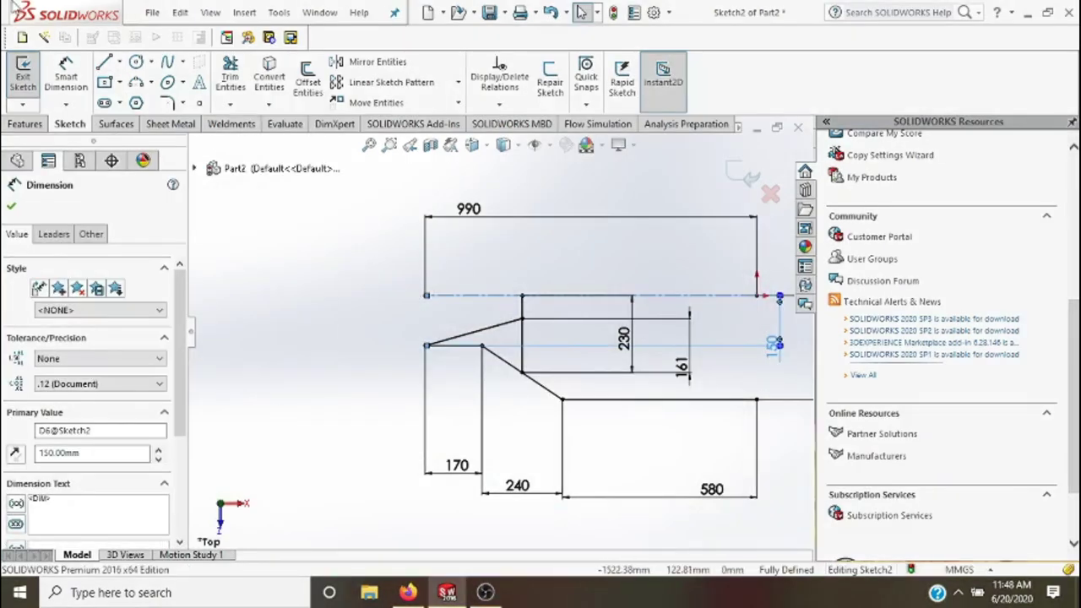
pyautogui.click(119, 63)
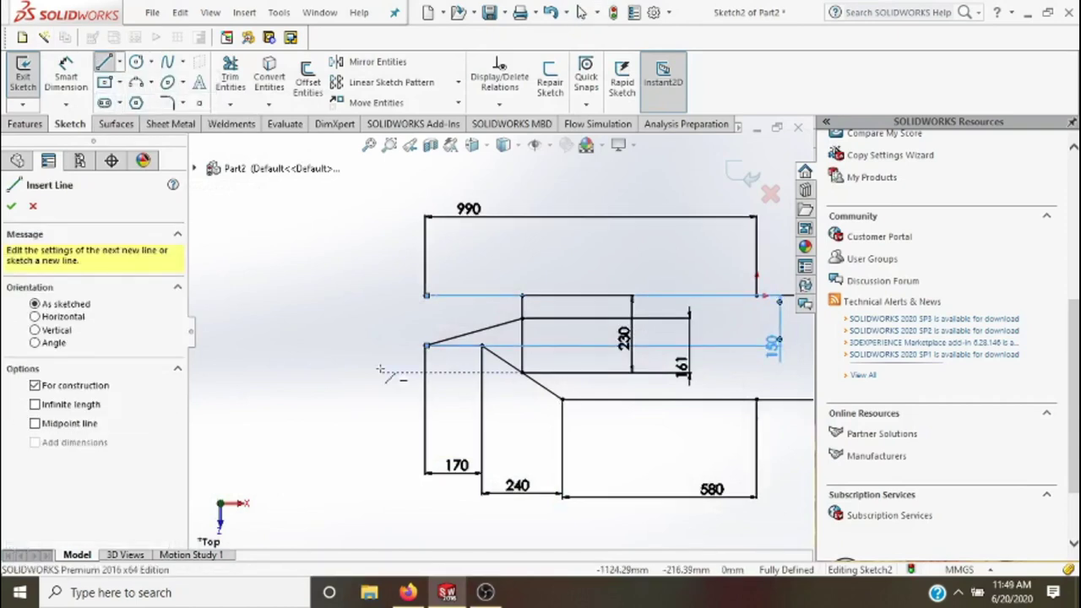
pyautogui.press('Escape')
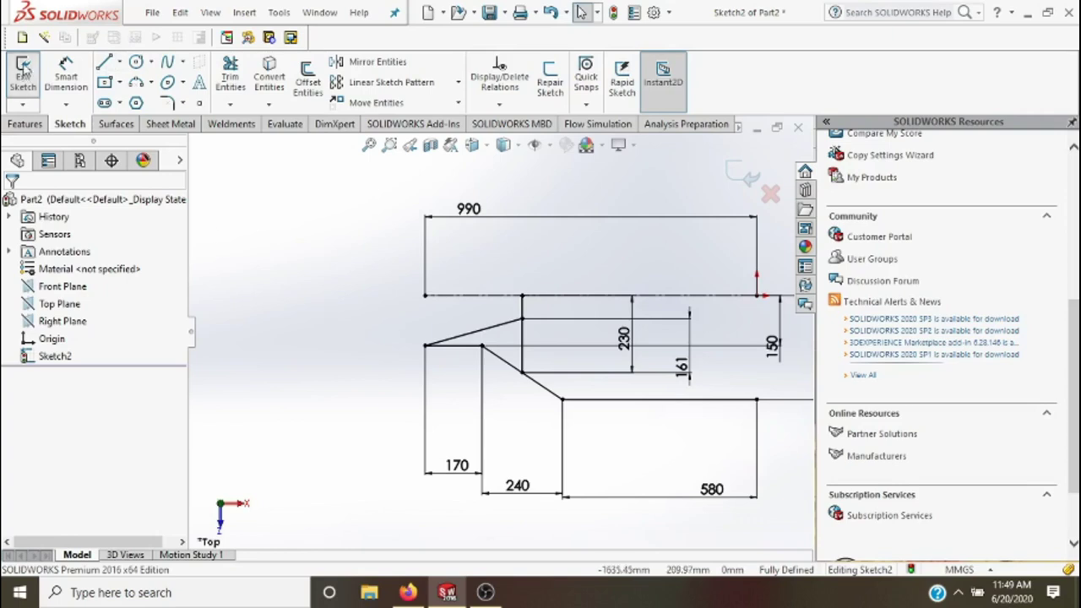
# - Draw a 170-long horizontal centerline from the taper's left endpoint
pyautogui.click(120, 62)
pyautogui.click(127, 100)
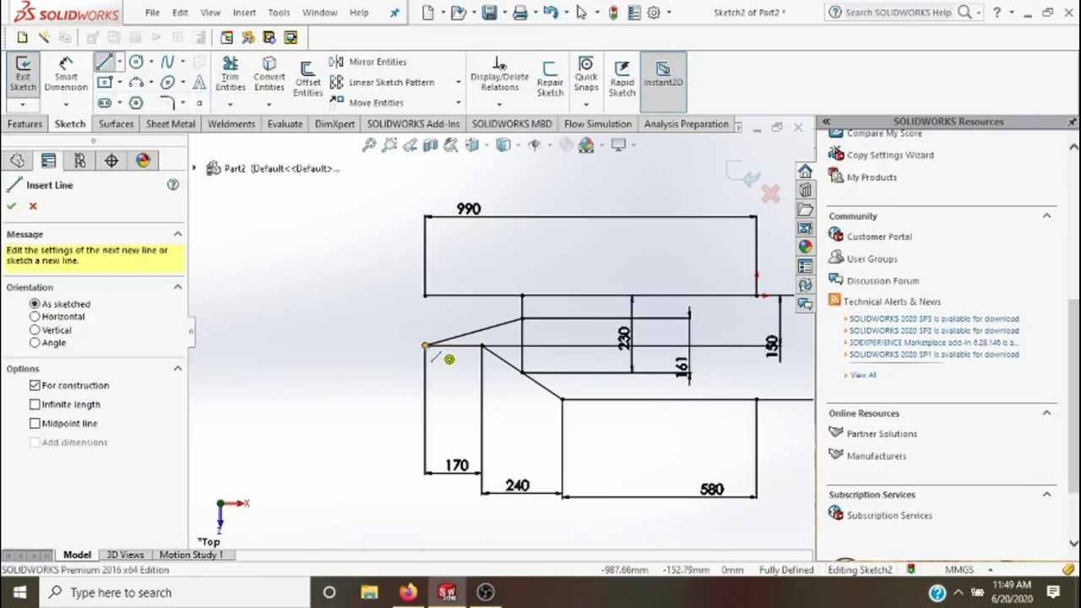
pyautogui.click(427, 346)
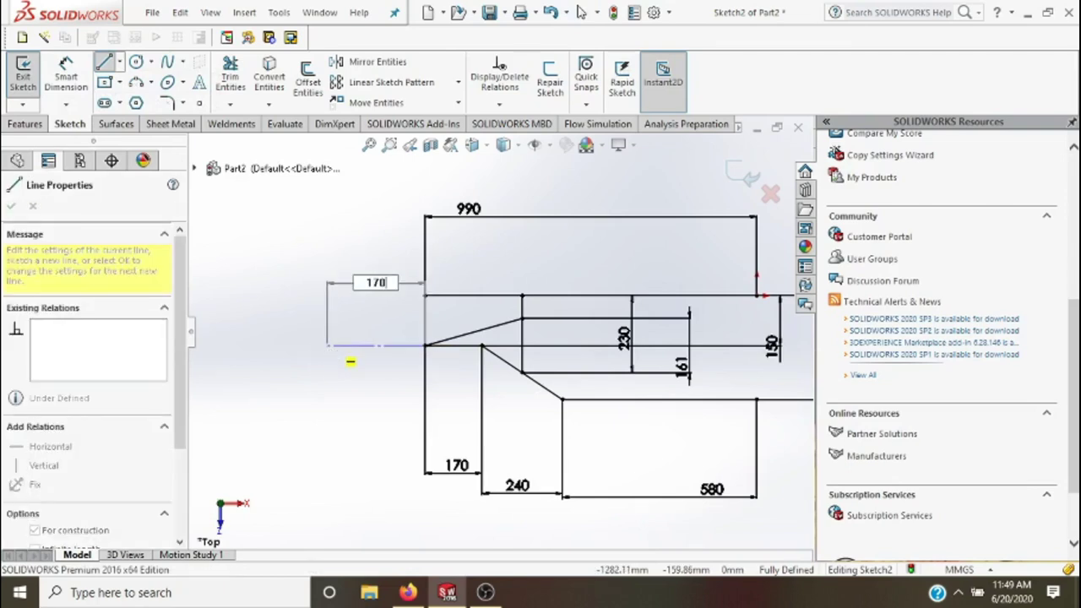
pyautogui.press('Return')
pyautogui.press('Escape')
pyautogui.press('Escape')
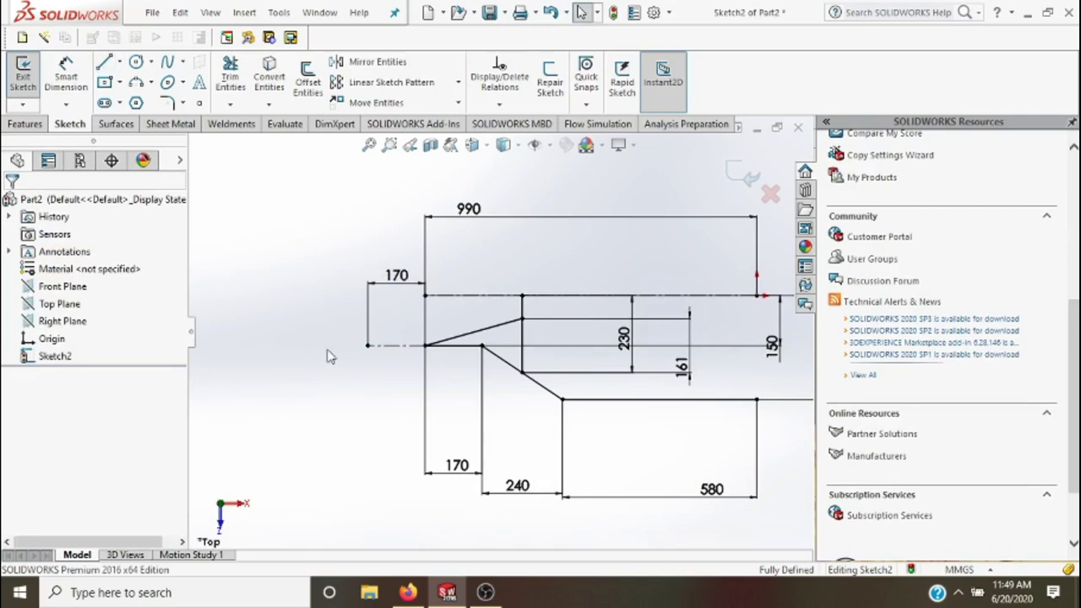
# - Draw a diagonal centerline down and left from the taper's left endpoint
pyautogui.click(119, 63)
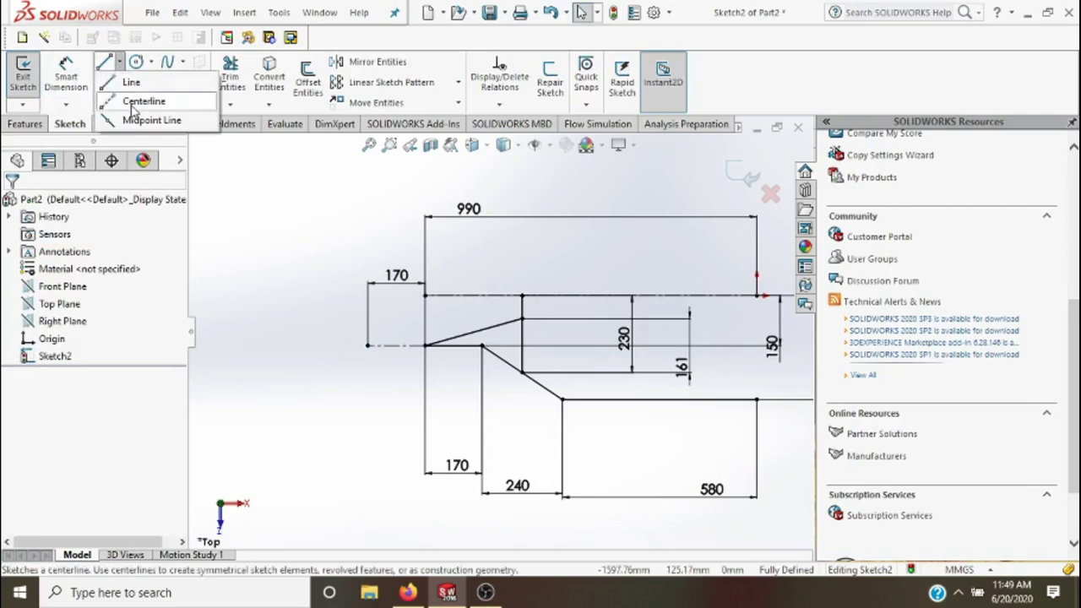
pyautogui.click(424, 345)
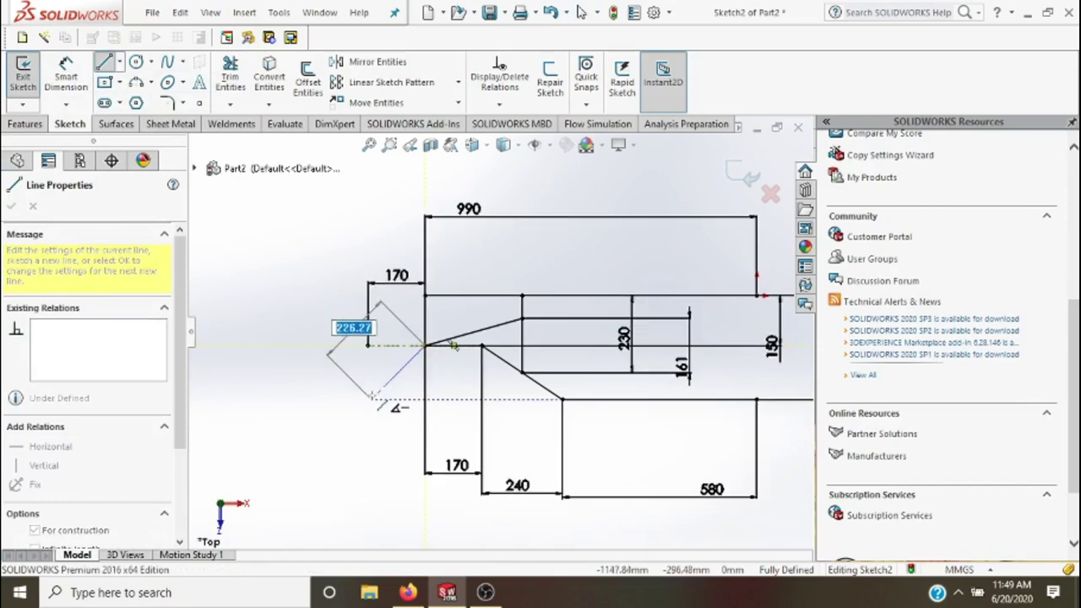
pyautogui.click(372, 397)
pyautogui.press('Escape')
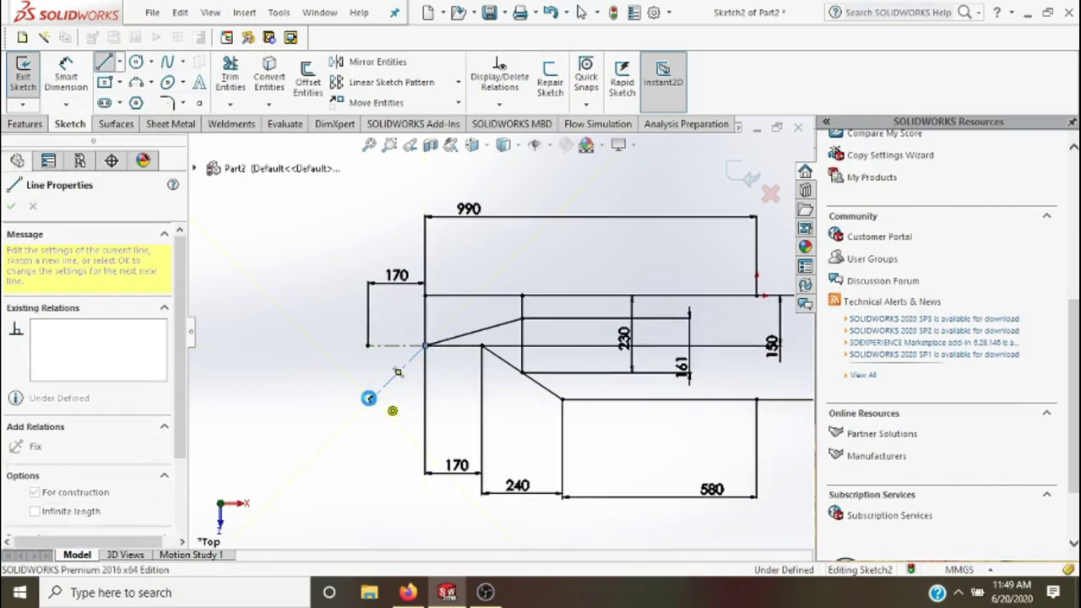
pyautogui.press('Escape')
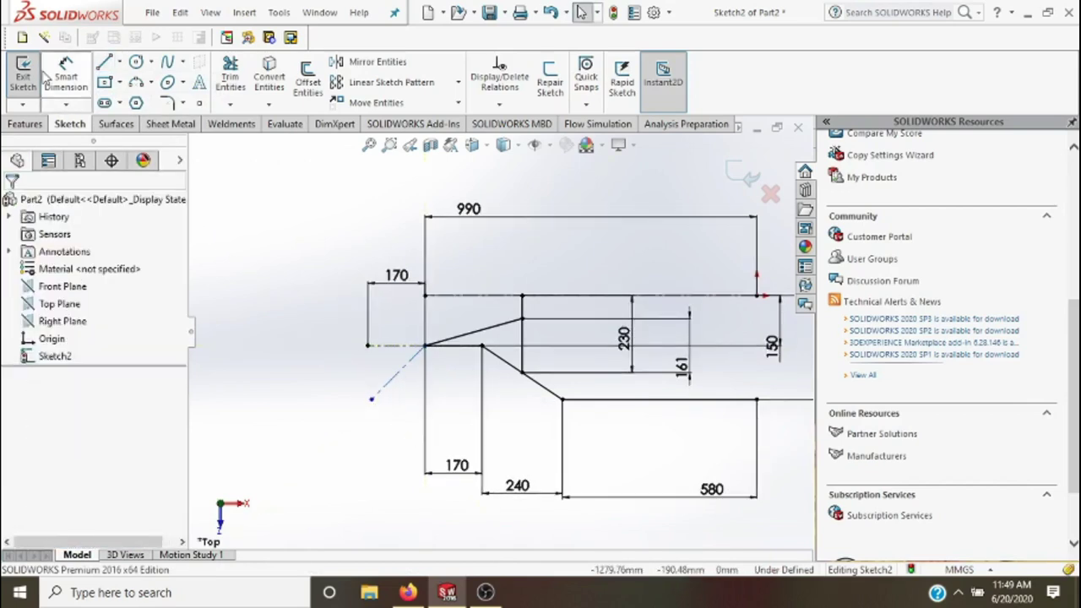
# - Dimension the diagonal centerline's vertical drop as 125
pyautogui.click(47, 76)
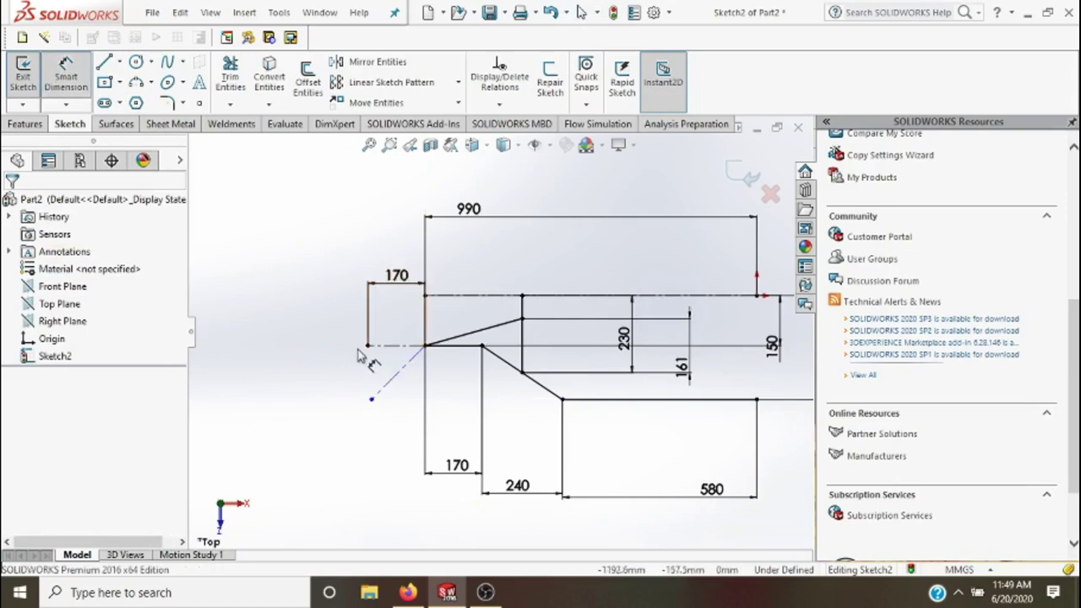
pyautogui.click(368, 346)
pyautogui.click(372, 399)
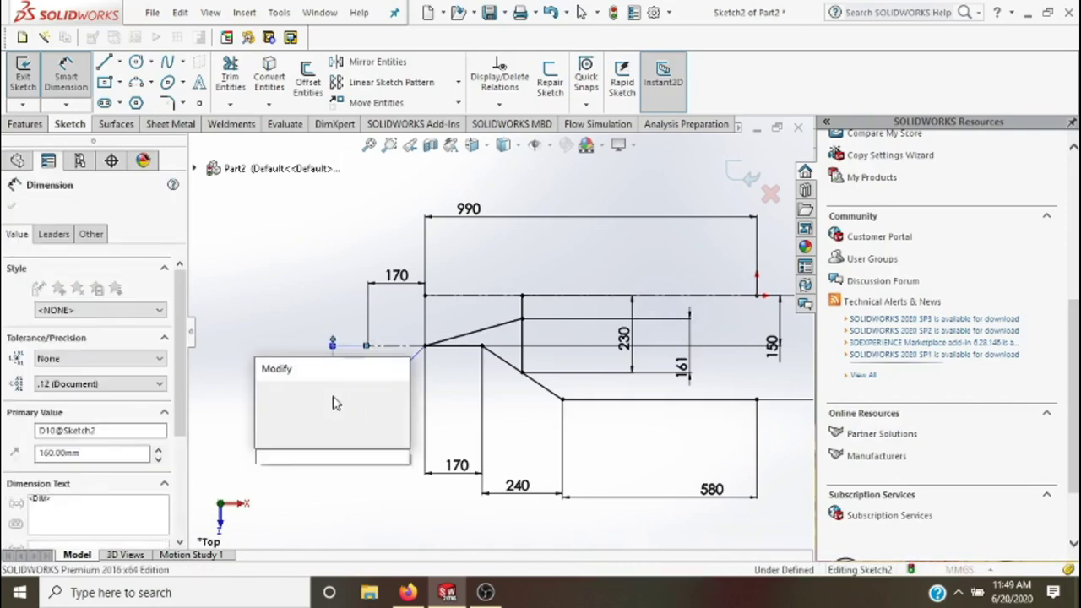
pyautogui.write('125')
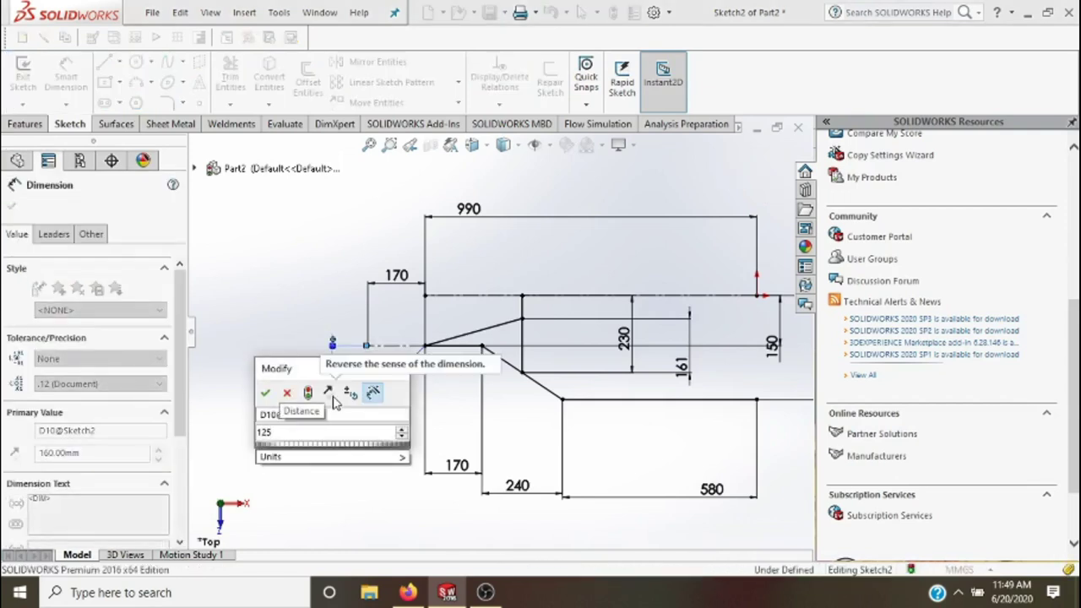
pyautogui.click(265, 393)
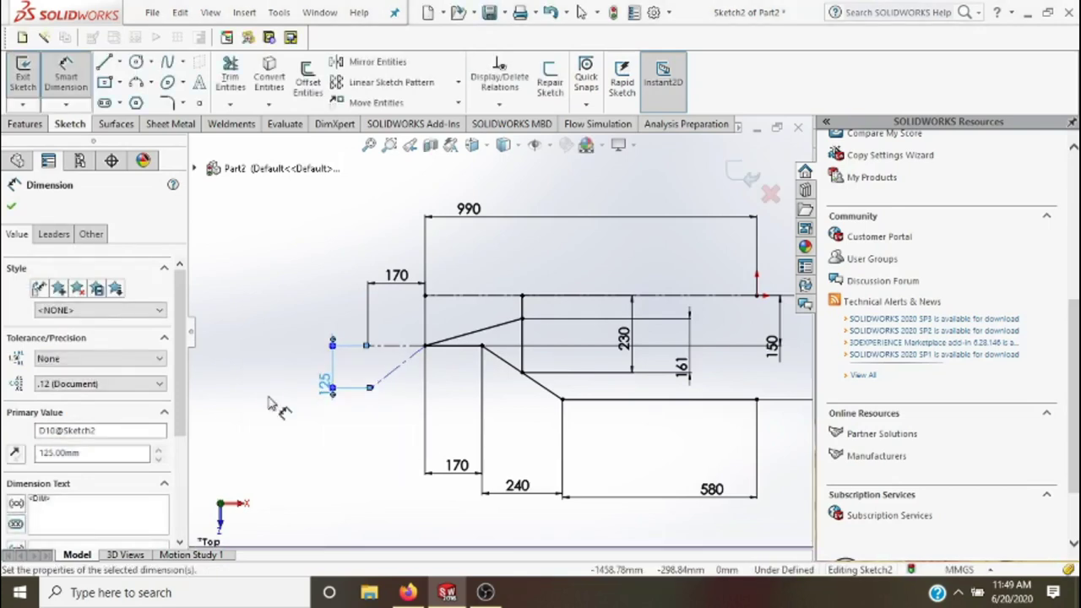
pyautogui.press('Escape')
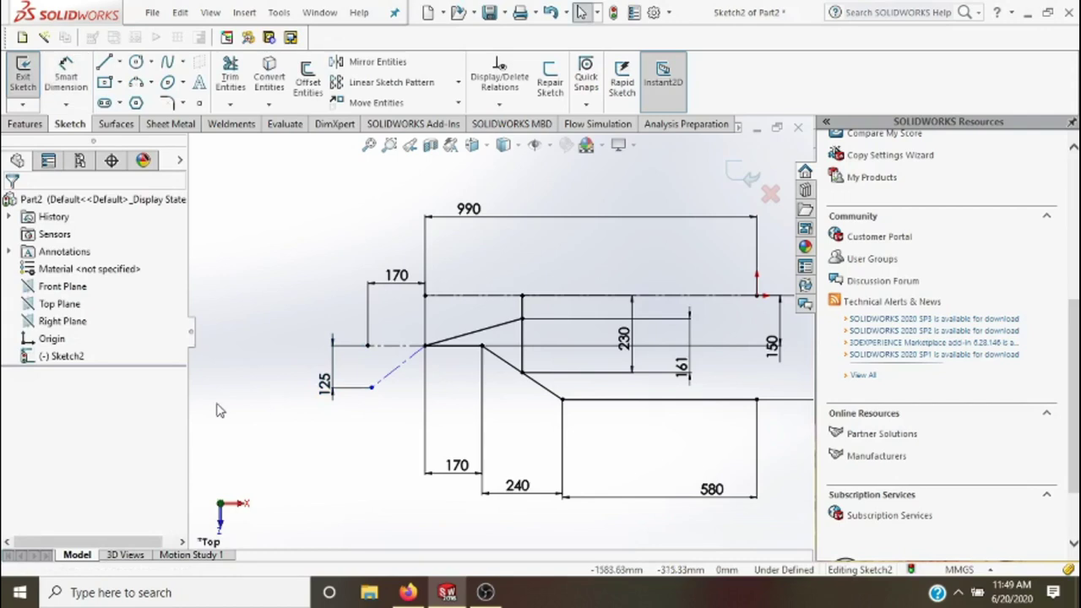
# - Place a standalone sketch point far left of the profile
pyautogui.scroll(3, 273, 380)
pyautogui.scroll(1, 273, 380)
pyautogui.scroll(-2, 429, 342)
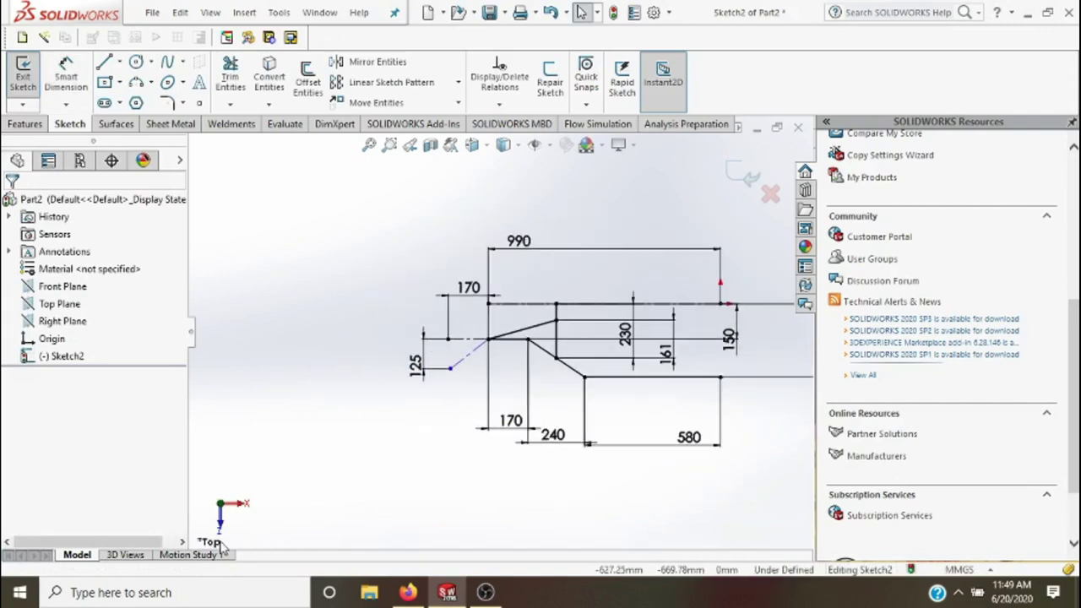
pyautogui.click(201, 103)
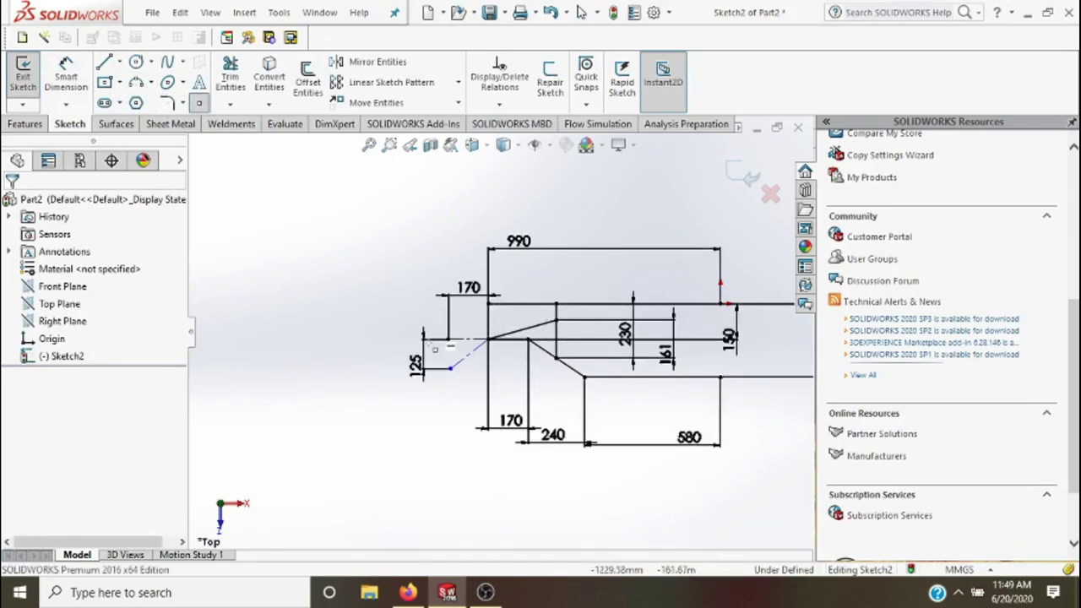
pyautogui.click(371, 340)
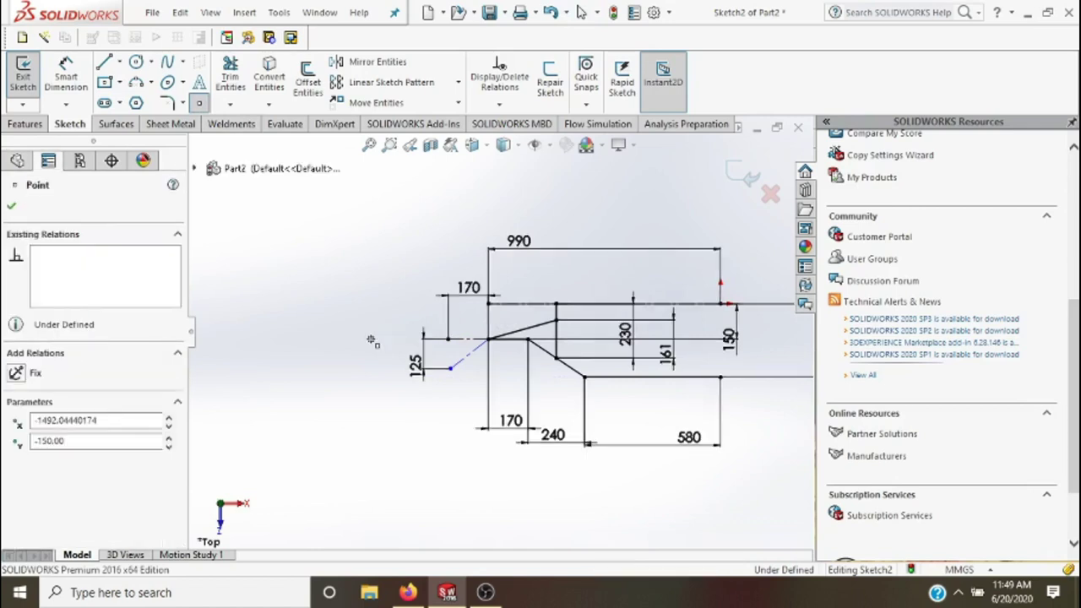
pyautogui.press('Escape')
# - Move the 125 dimension closer, to the right of the diagonal centerline
pyautogui.scroll(-1, 418, 326)
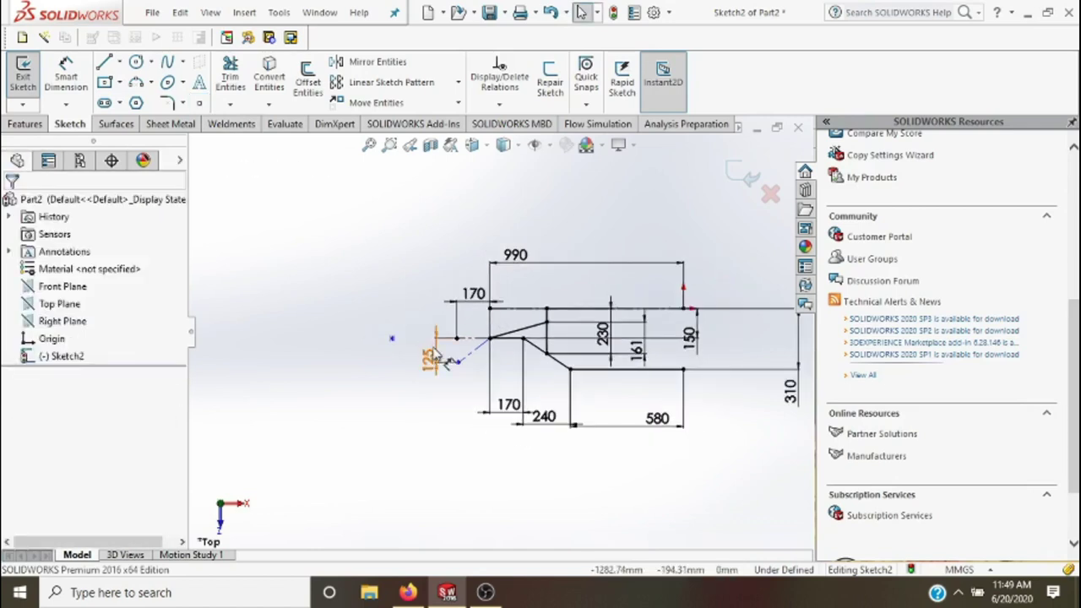
pyautogui.moveTo(440, 357); pyautogui.dragTo(489, 363)
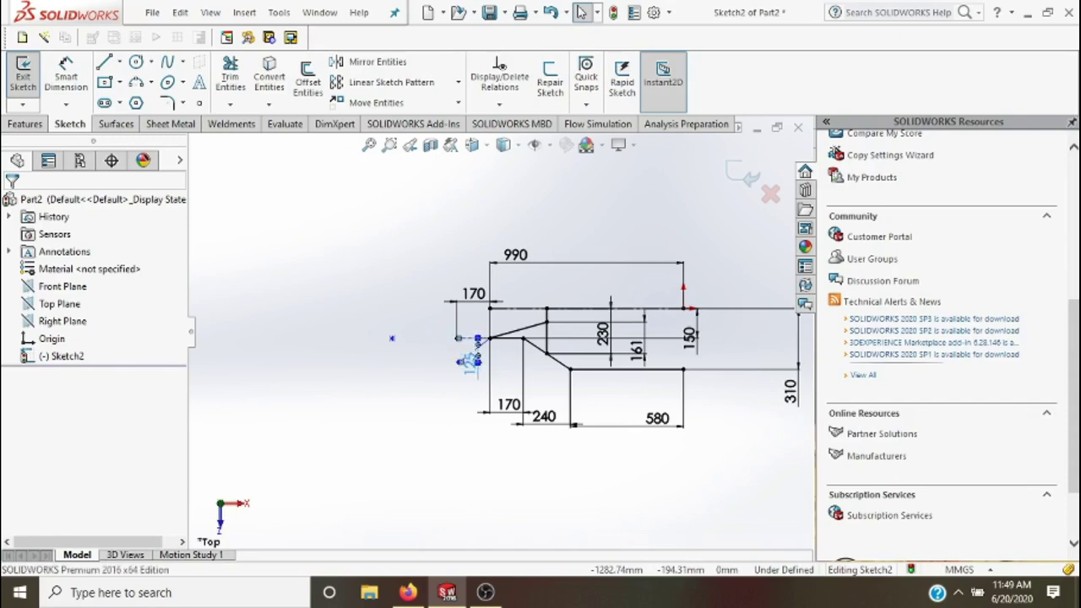
pyautogui.click(469, 361)
pyautogui.scroll(1, 417, 397)
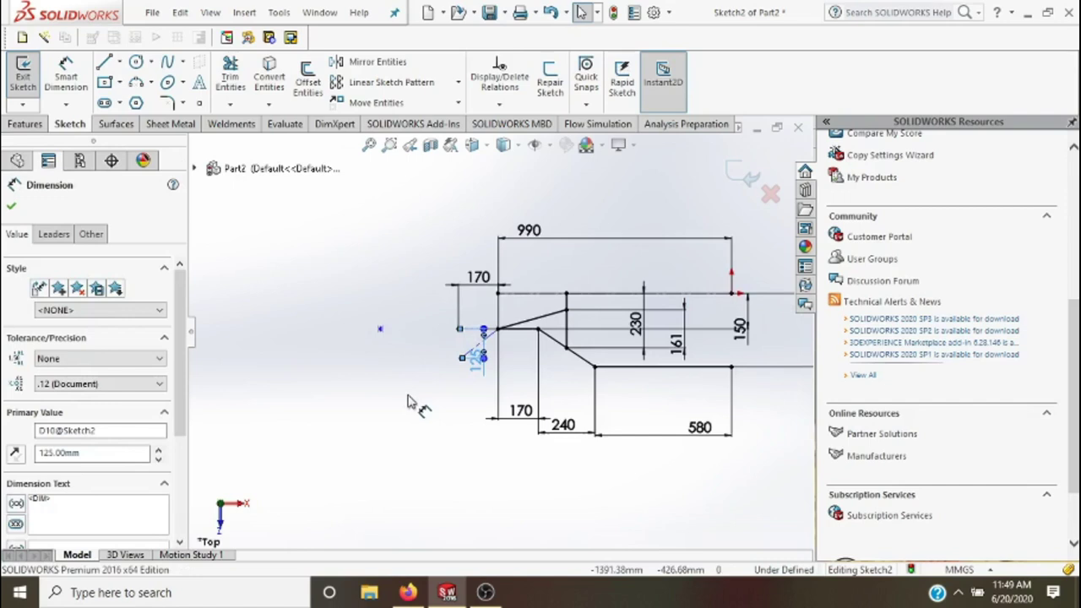
pyautogui.click(408, 401)
pyautogui.scroll(2, 408, 392)
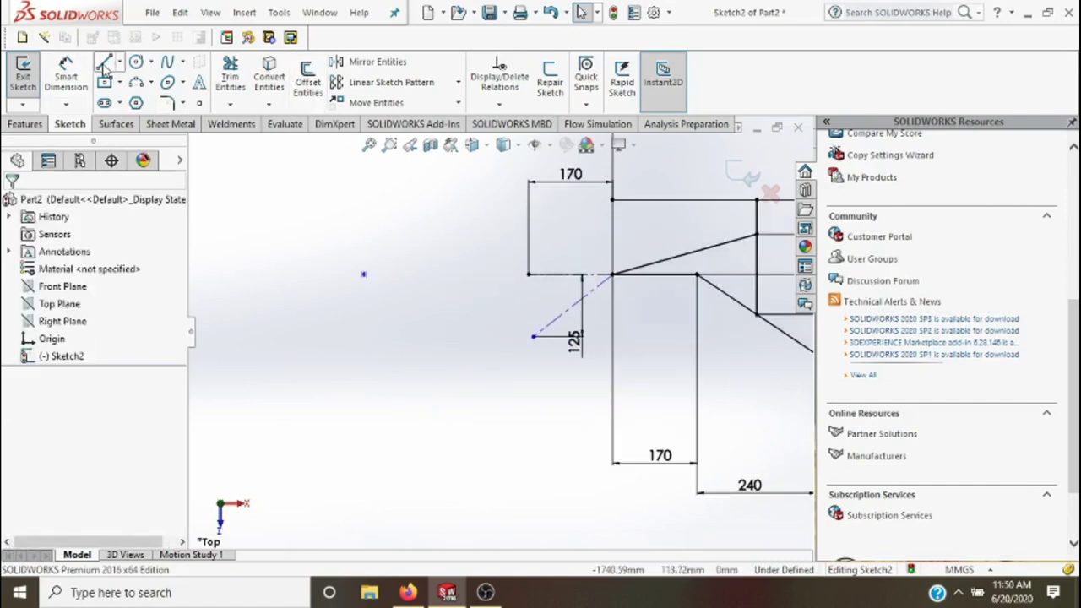
# - Dimension the standalone point 230 horizontally from the diagonal centerline's lower end
pyautogui.click(66, 74)
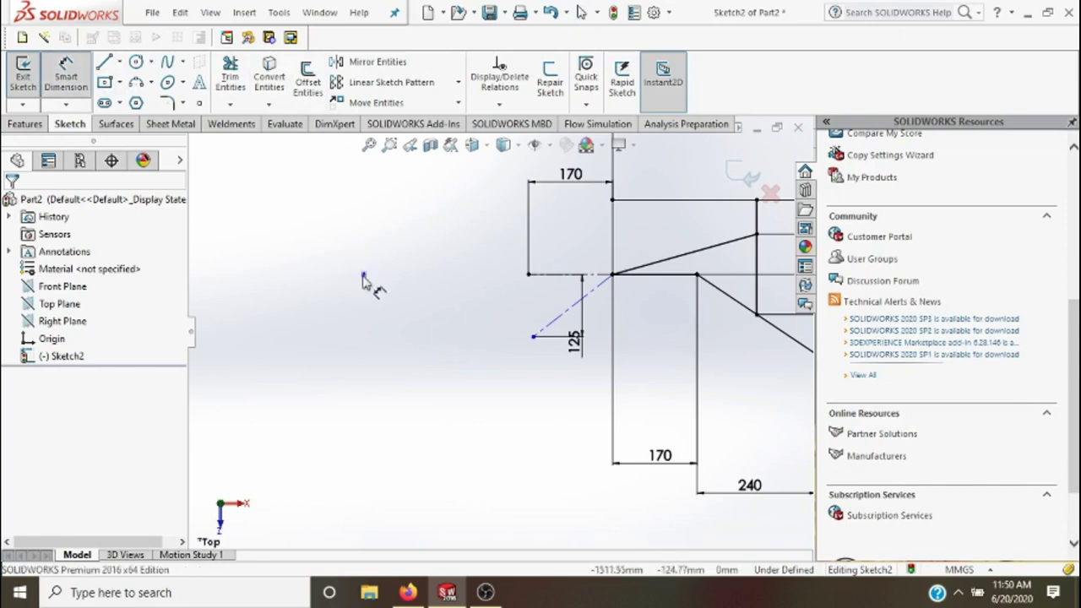
pyautogui.click(529, 276)
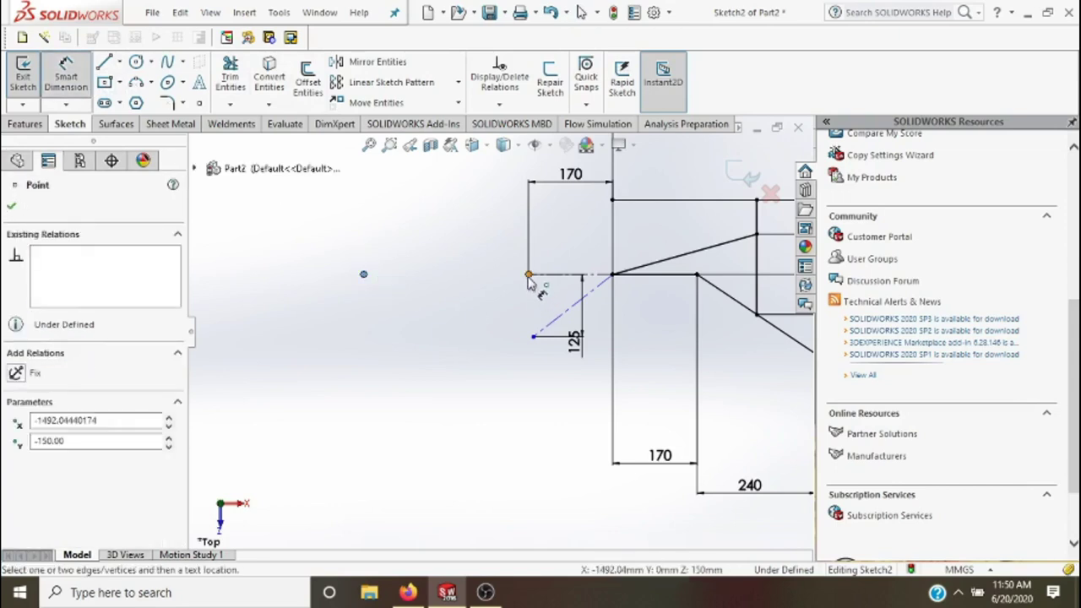
pyautogui.click(528, 276)
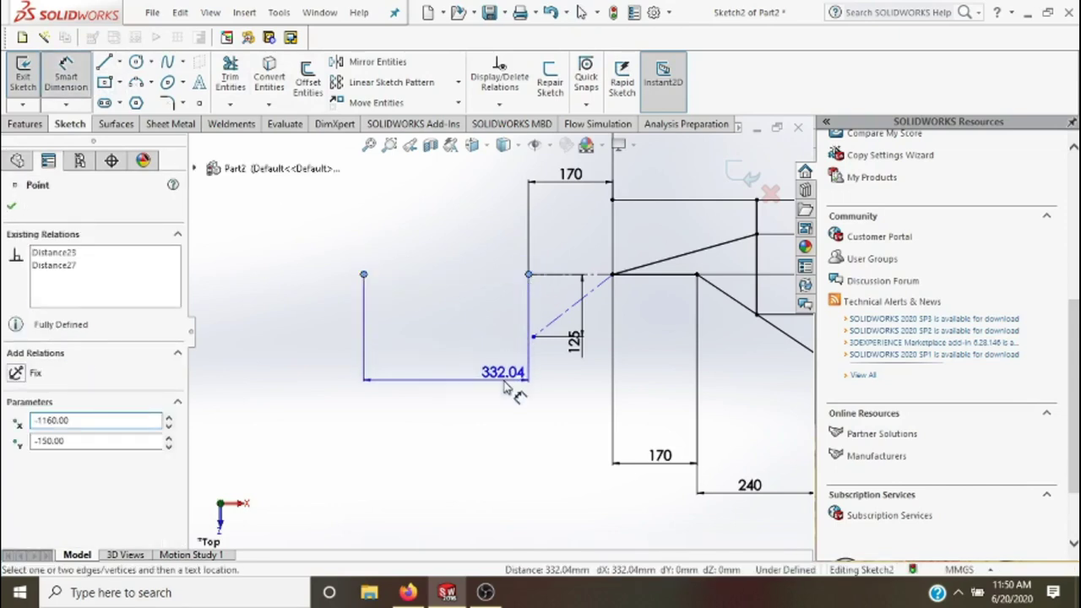
pyautogui.click(504, 387)
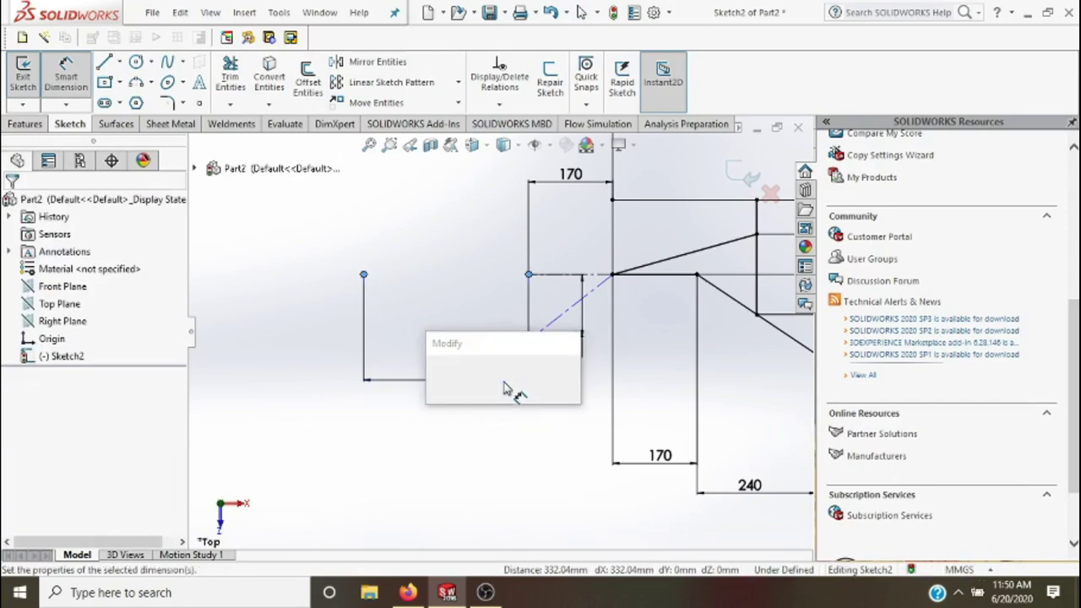
pyautogui.write('230')
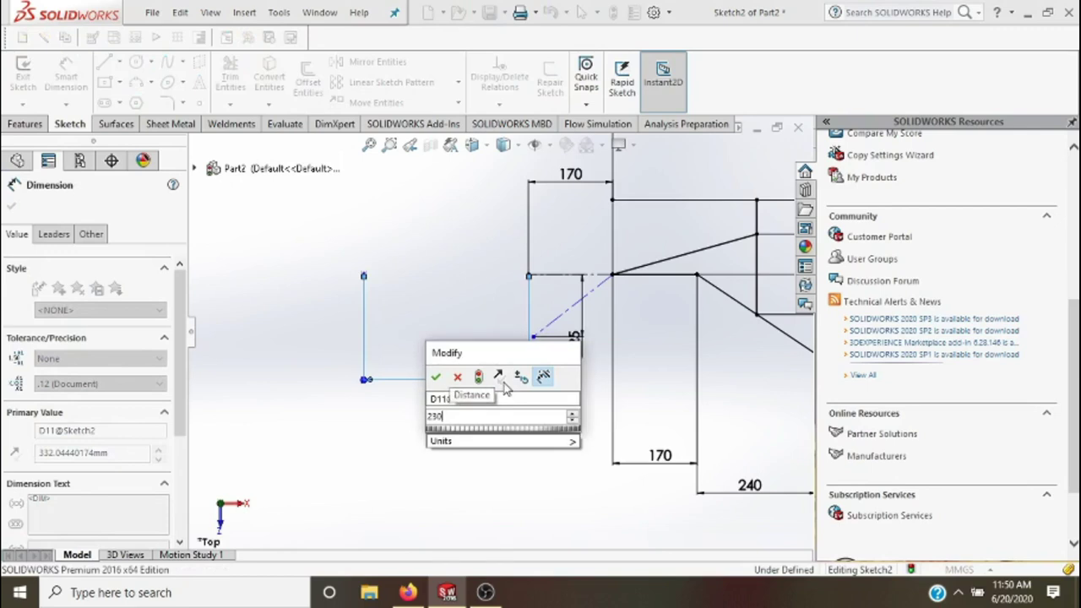
pyautogui.press('Escape')
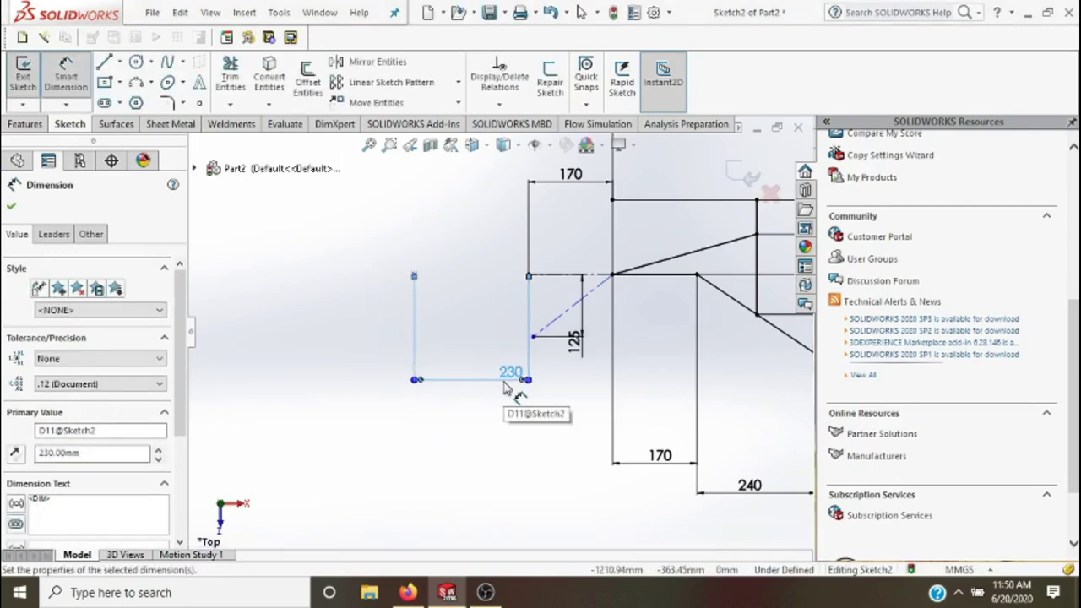
pyautogui.press('Escape')
pyautogui.scroll(2, 506, 386)
pyautogui.scroll(2, 540, 304)
pyautogui.scroll(-1, 595, 266)
pyautogui.scroll(-1, 599, 263)
pyautogui.scroll(-1, 587, 321)
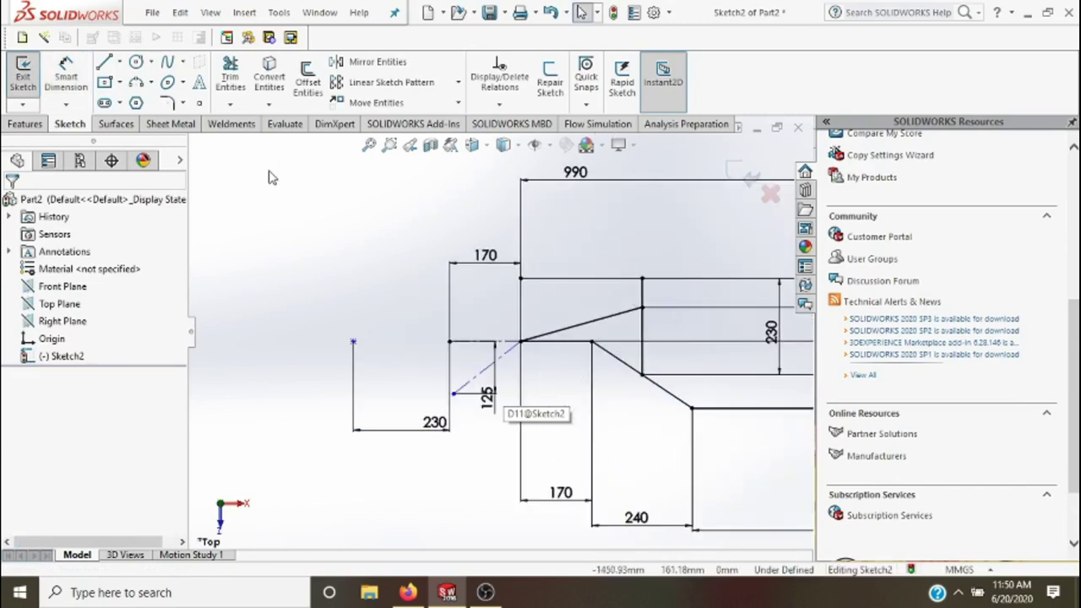
pyautogui.click(120, 62)
pyautogui.click(135, 100)
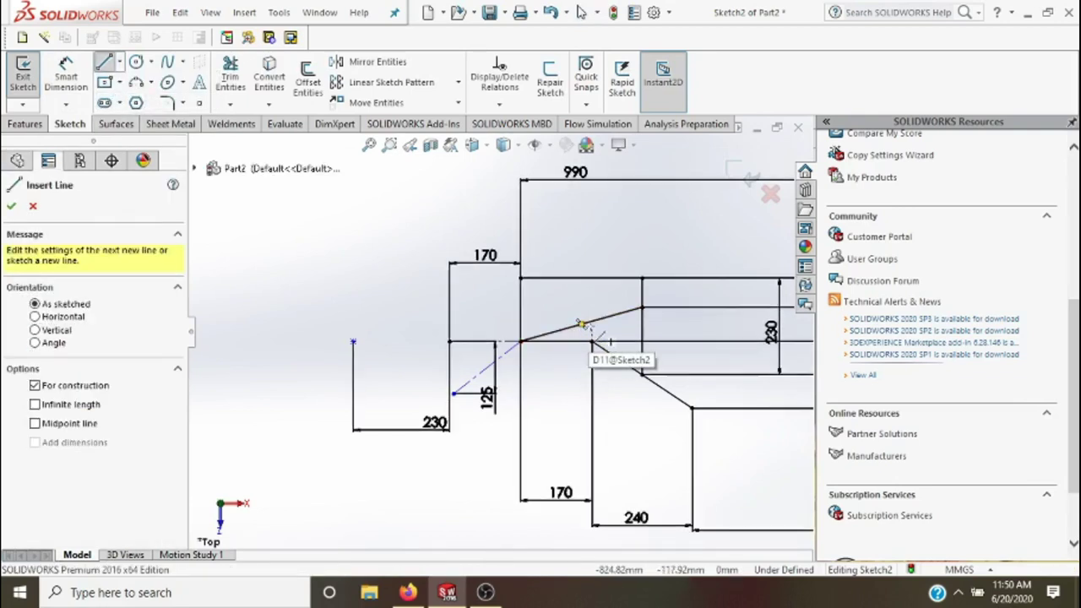
# - Draw an 81.17 construction centerline running up-left from the tapered edge
pyautogui.press('Escape')
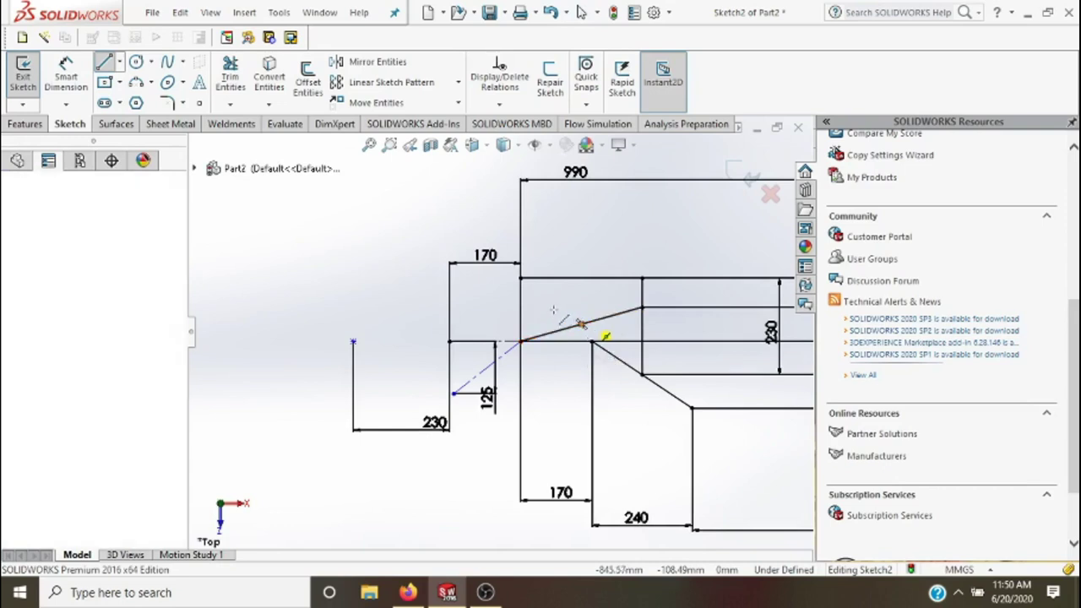
pyautogui.click(521, 341)
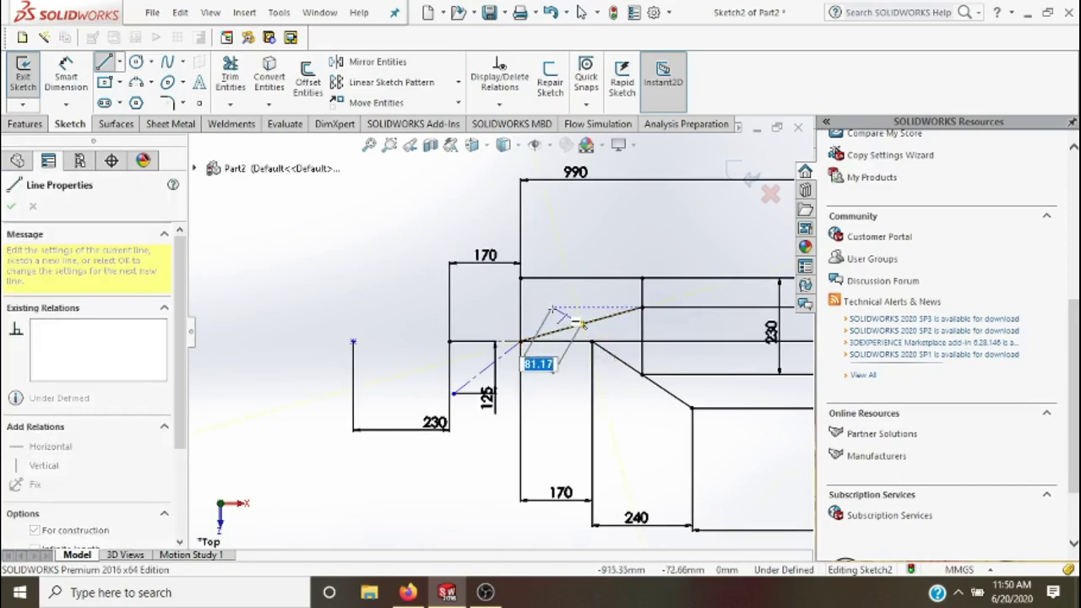
pyautogui.click(579, 323)
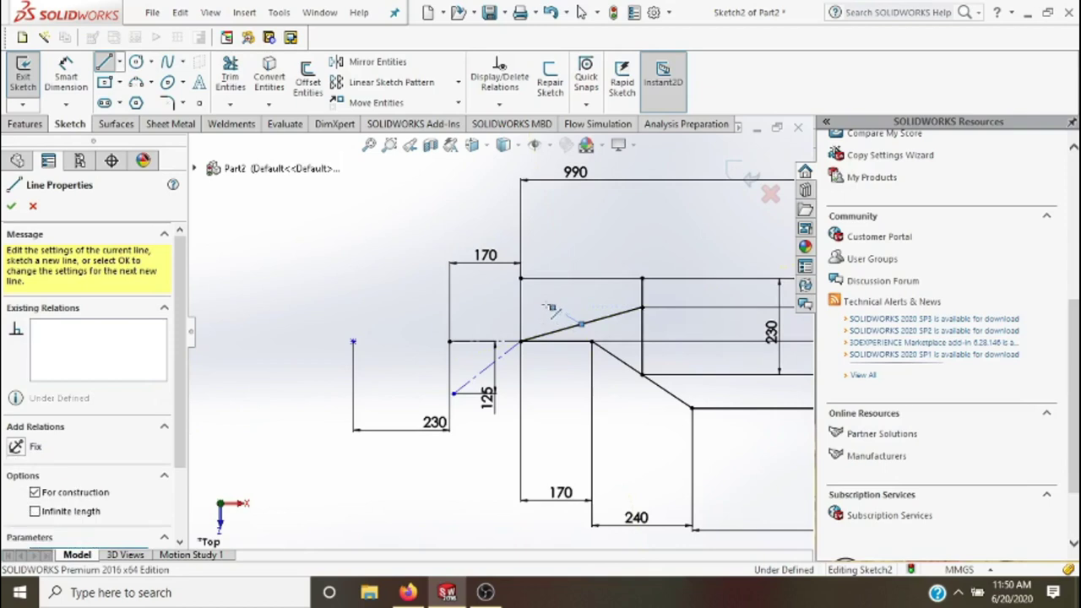
pyautogui.doubleClick(538, 300)
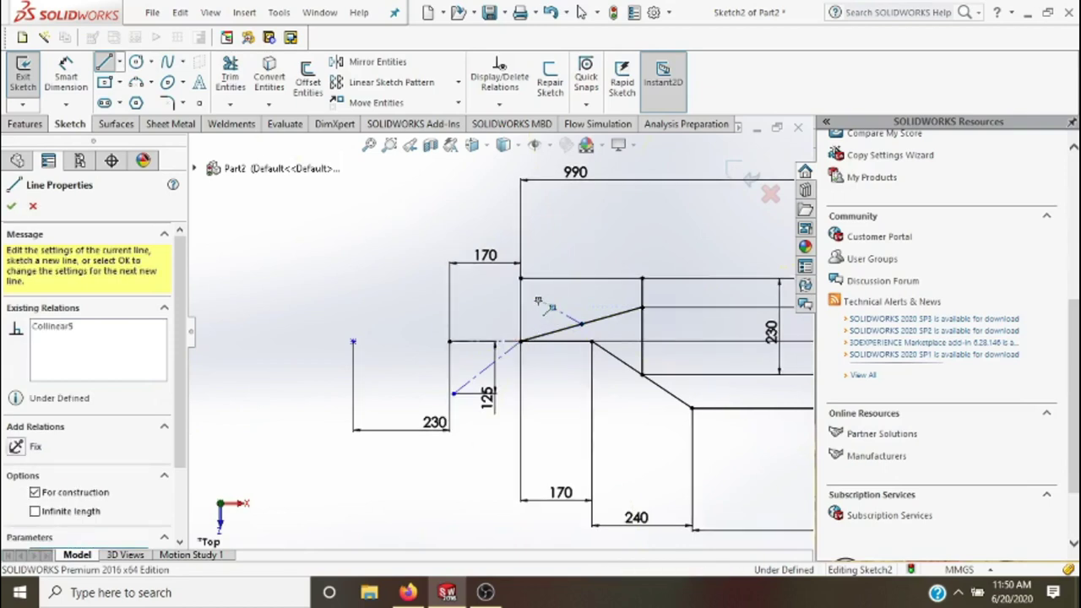
pyautogui.press('Escape')
pyautogui.press('Escape')
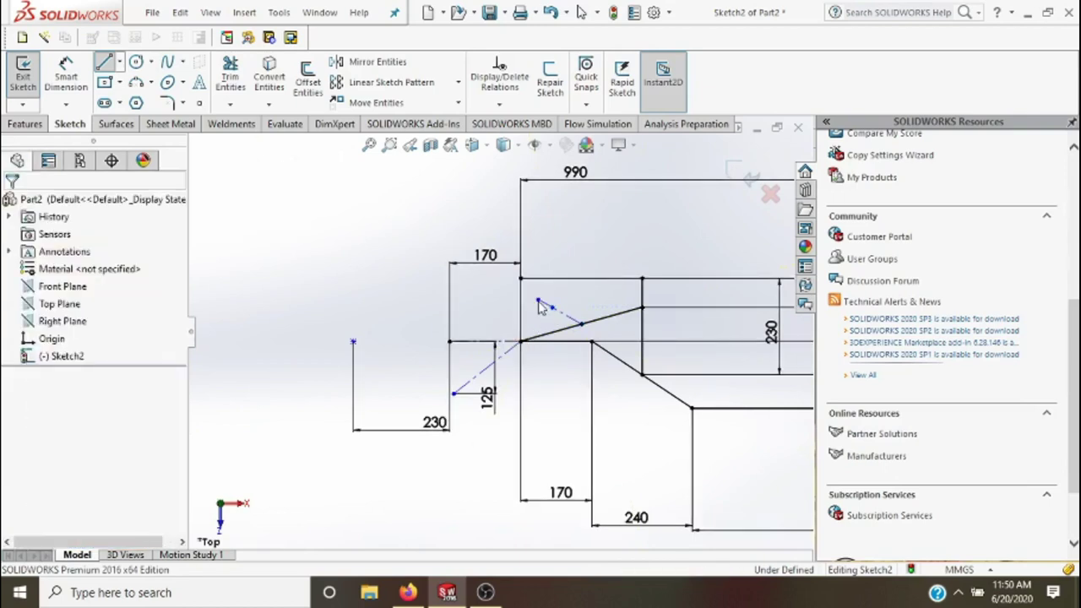
# - Move the 990 dimension higher above the sketch and the 170 dimension below it
pyautogui.scroll(-1, 540, 306)
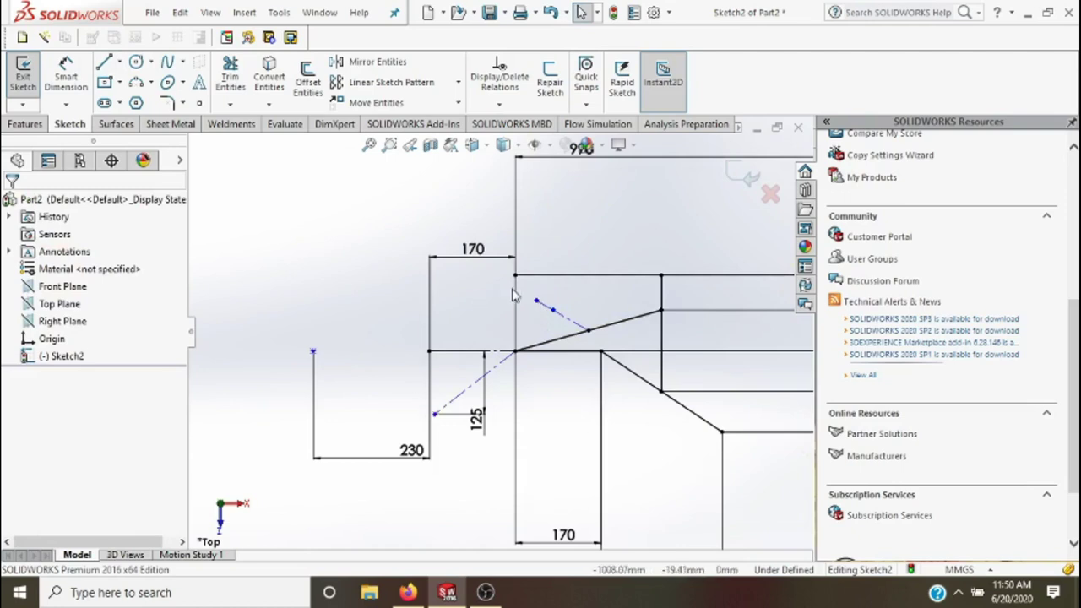
pyautogui.scroll(1, 557, 287)
pyautogui.scroll(2, 588, 293)
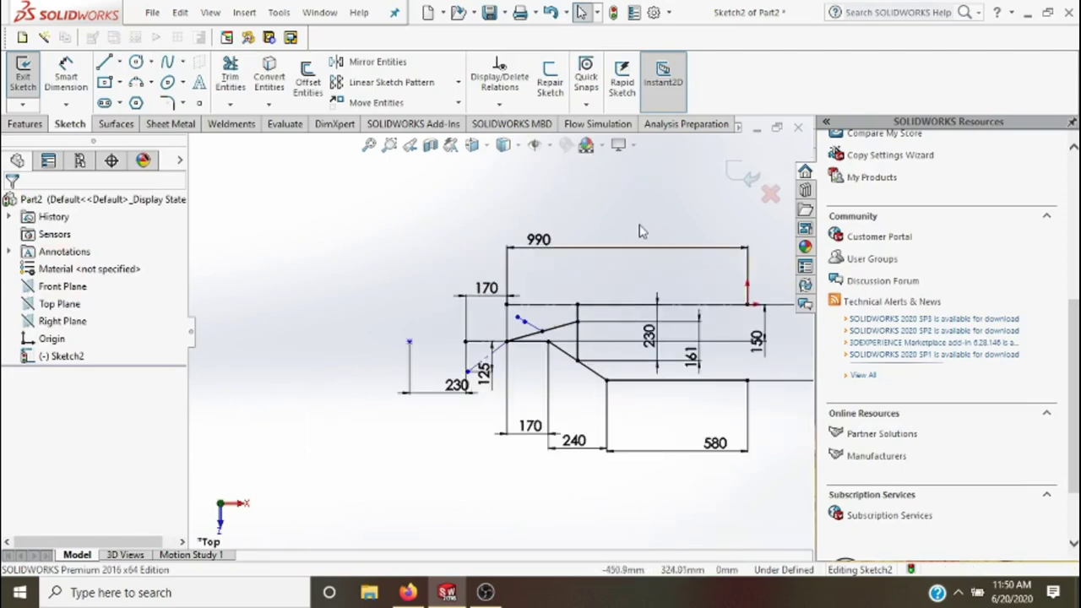
pyautogui.moveTo(616, 251); pyautogui.dragTo(641, 231)
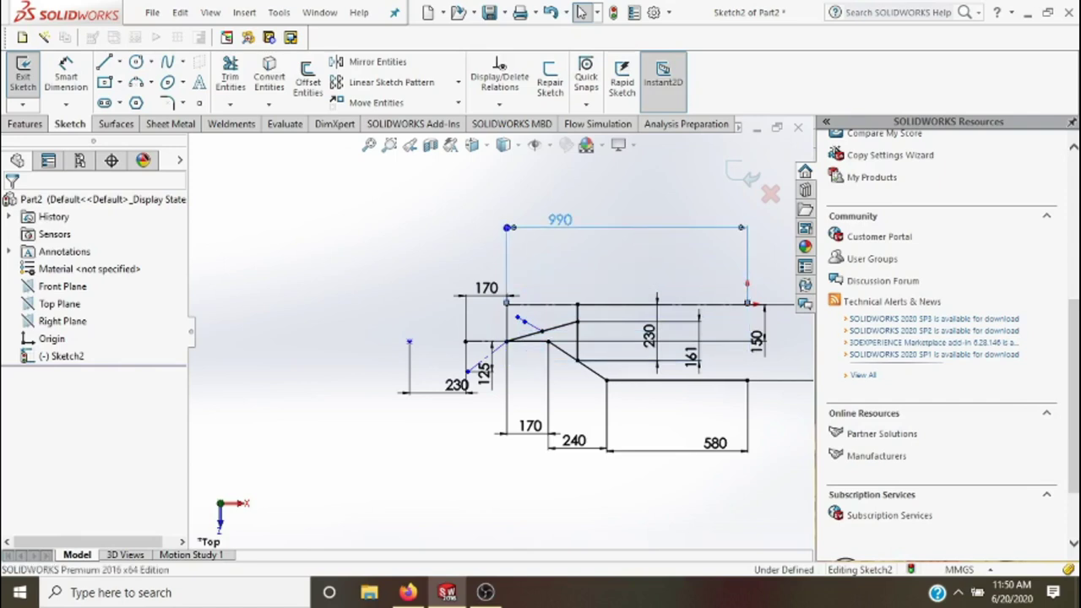
pyautogui.click(559, 220)
pyautogui.scroll(-2, 473, 309)
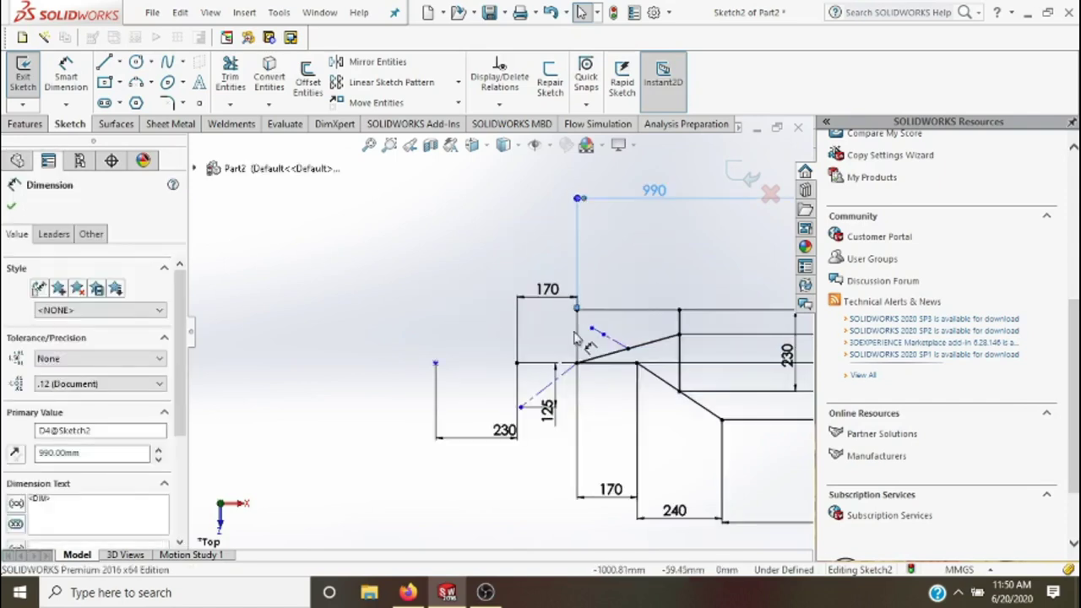
pyautogui.moveTo(555, 303); pyautogui.dragTo(545, 528)
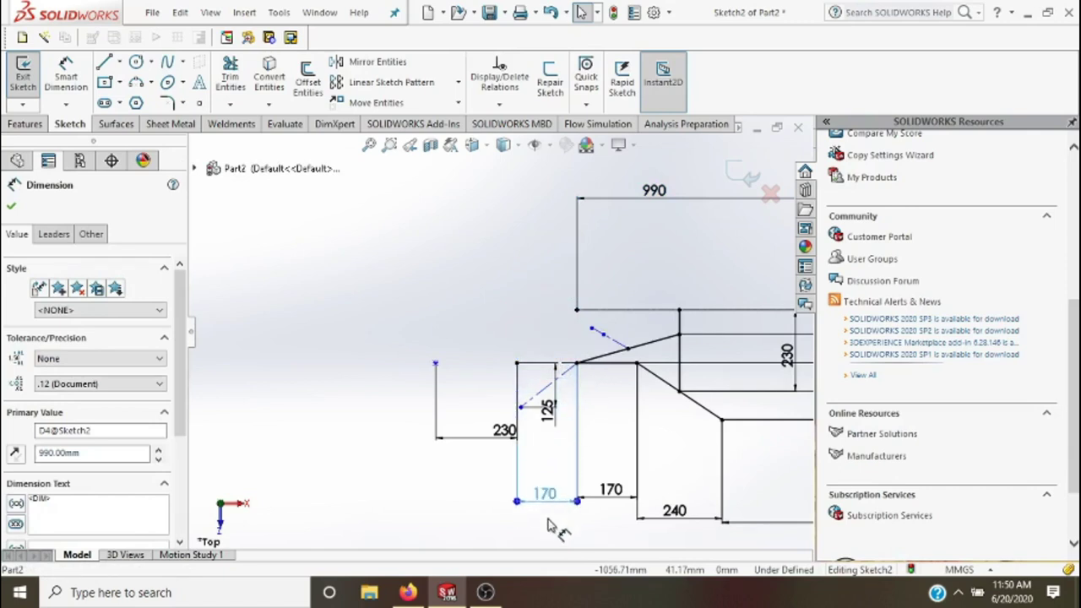
pyautogui.click(434, 511)
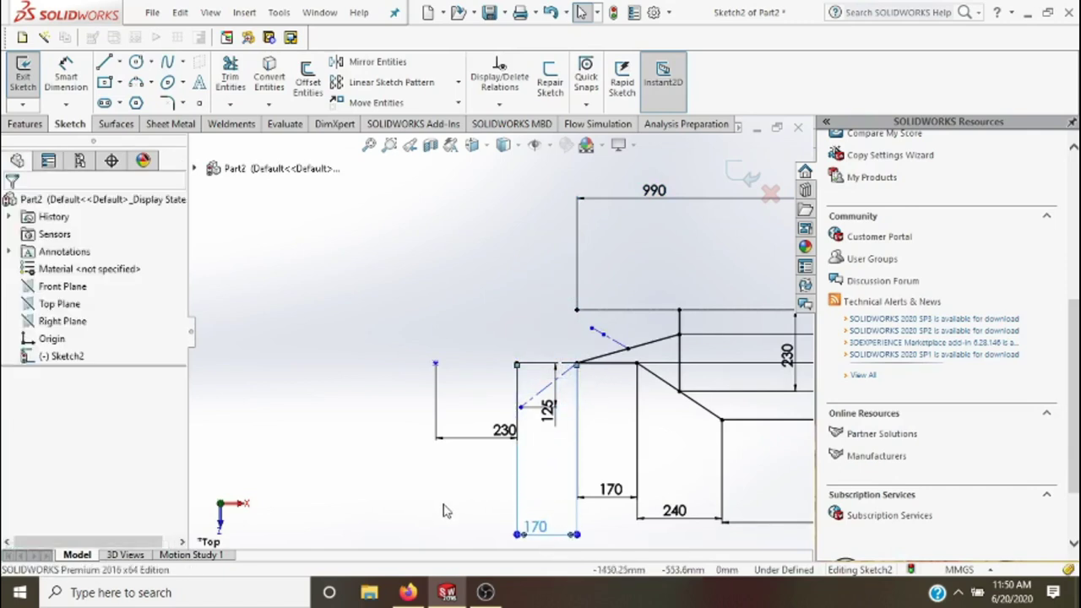
pyautogui.scroll(-1, 675, 318)
pyautogui.scroll(-1, 676, 318)
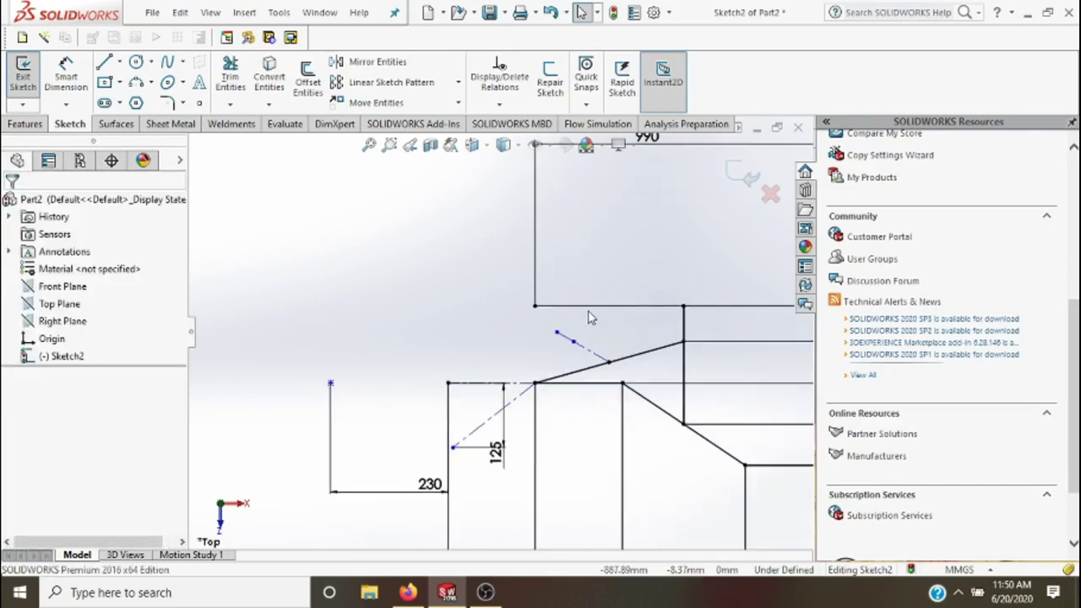
# - Draw a 40 mm vertical centerline from the corner above the tapered edge
pyautogui.click(120, 63)
pyautogui.click(135, 98)
pyautogui.click(534, 306)
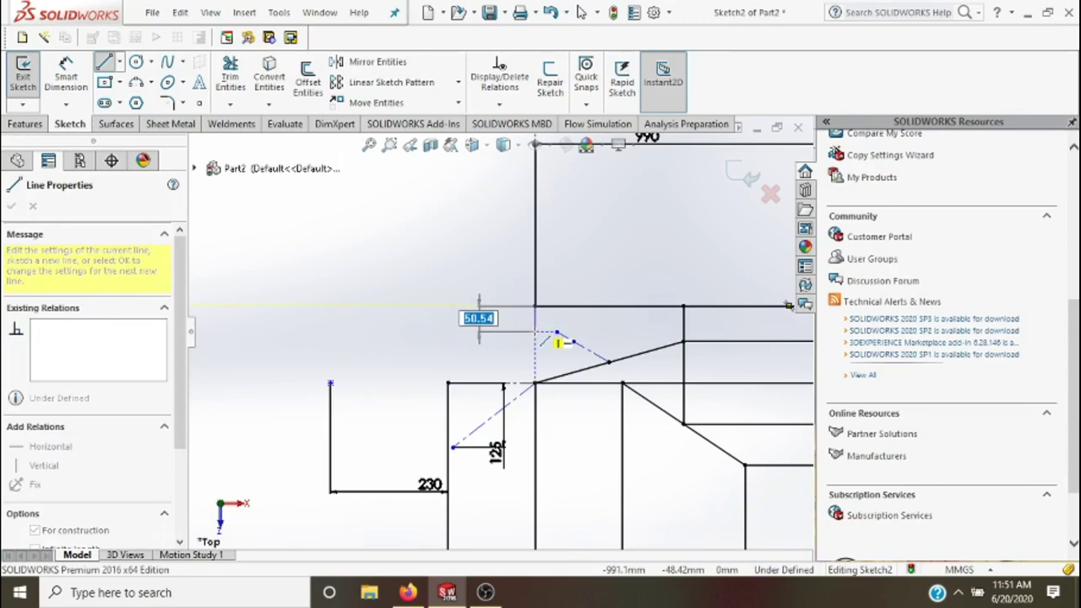
pyautogui.write('40')
pyautogui.press('Return')
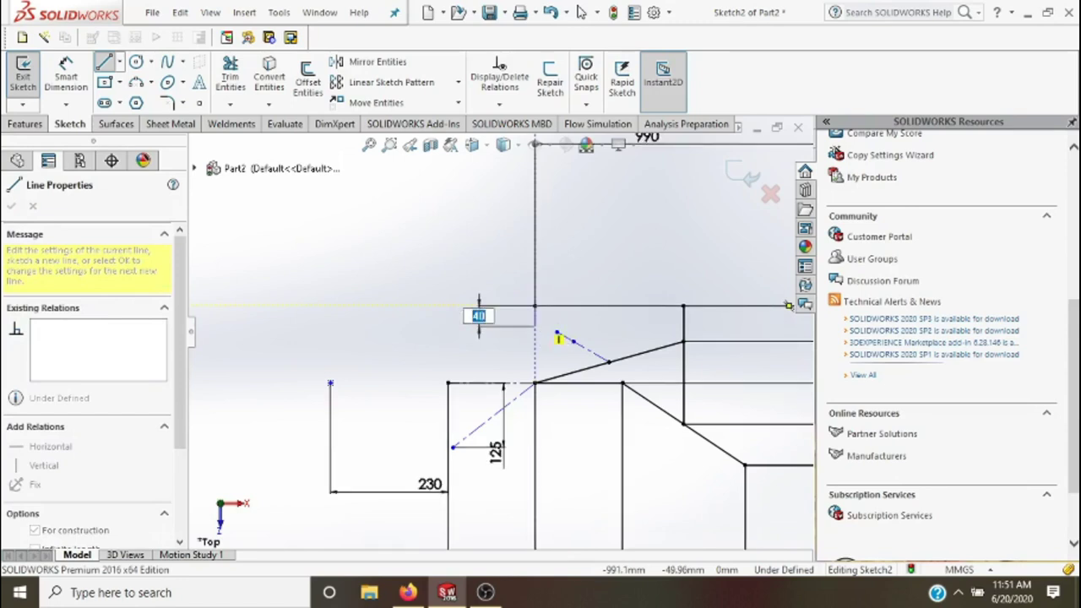
pyautogui.press('Escape')
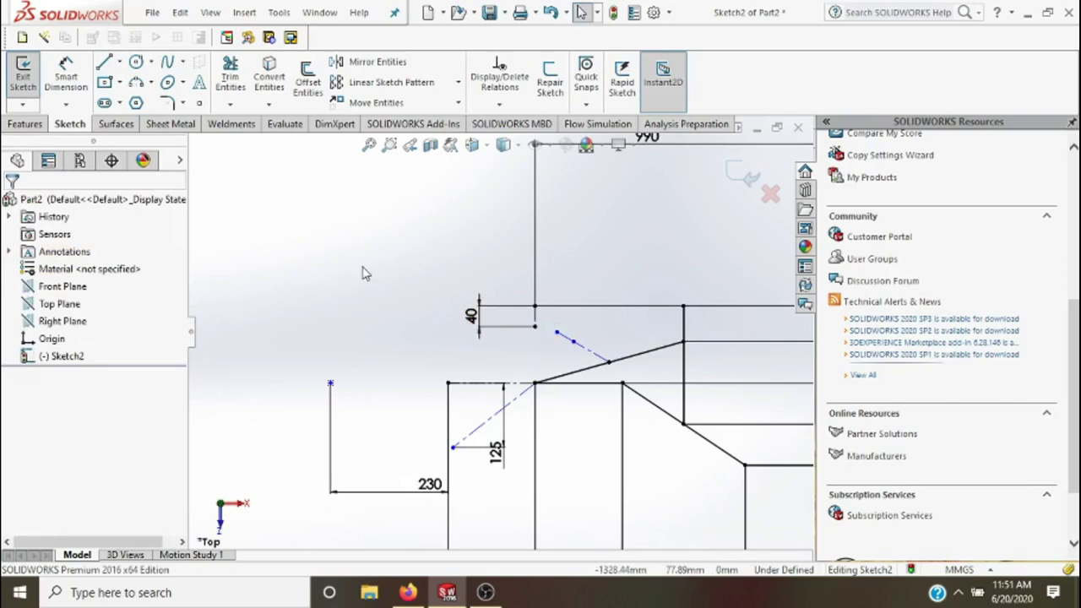
# - Dimension the short construction line at the taper step to 70 mm
pyautogui.click(81, 91)
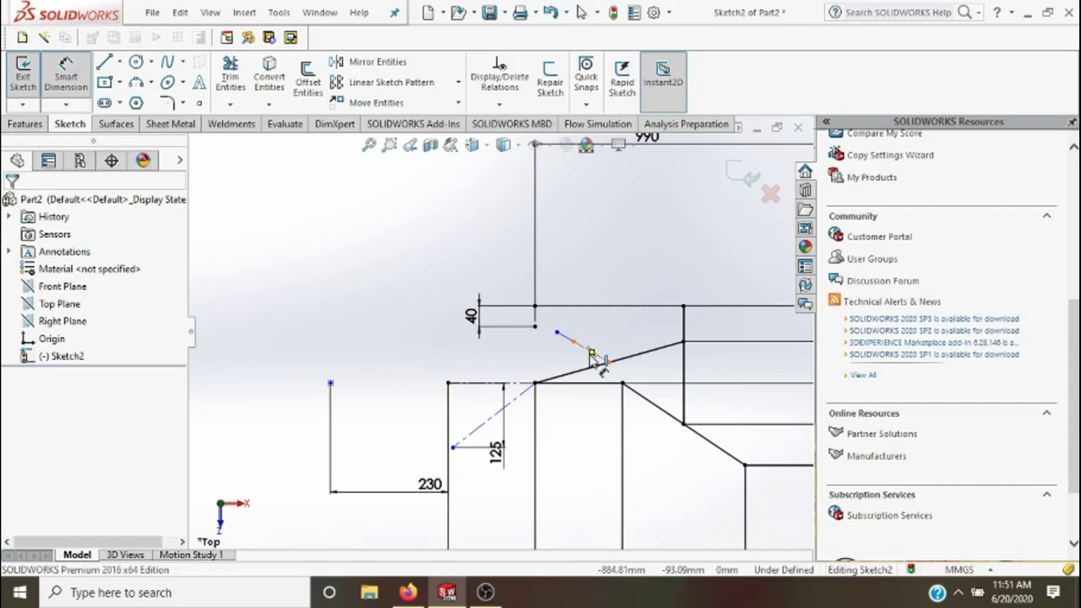
pyautogui.click(591, 384)
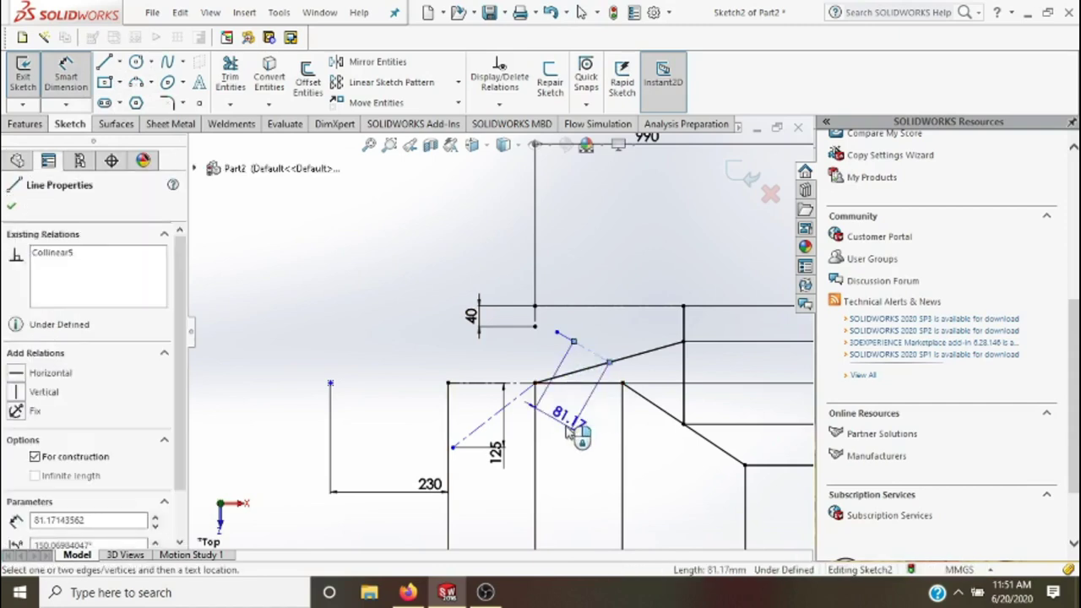
pyautogui.click(570, 432)
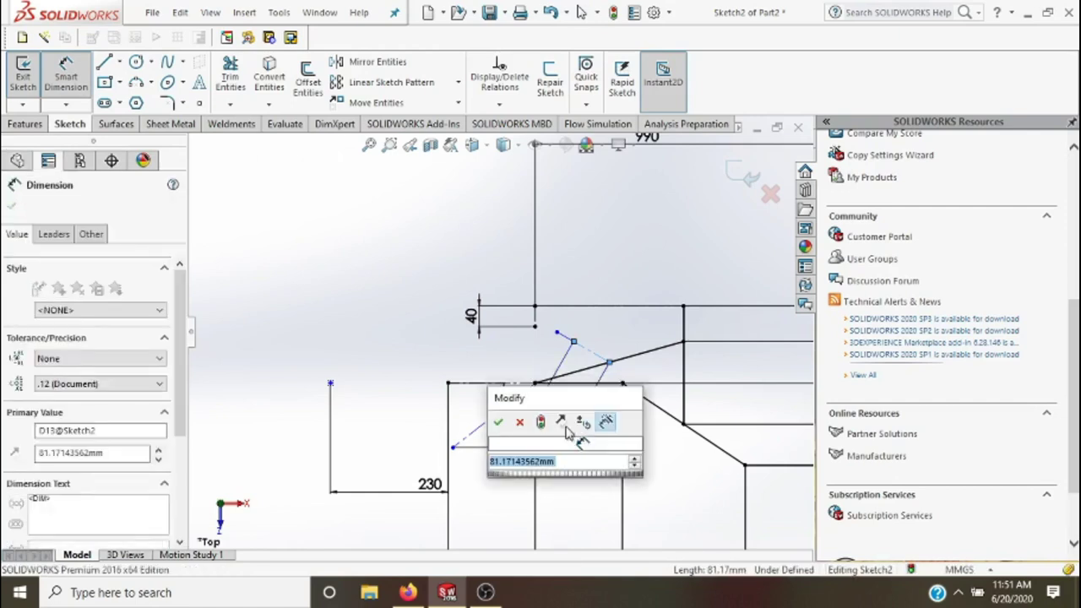
pyautogui.write('70')
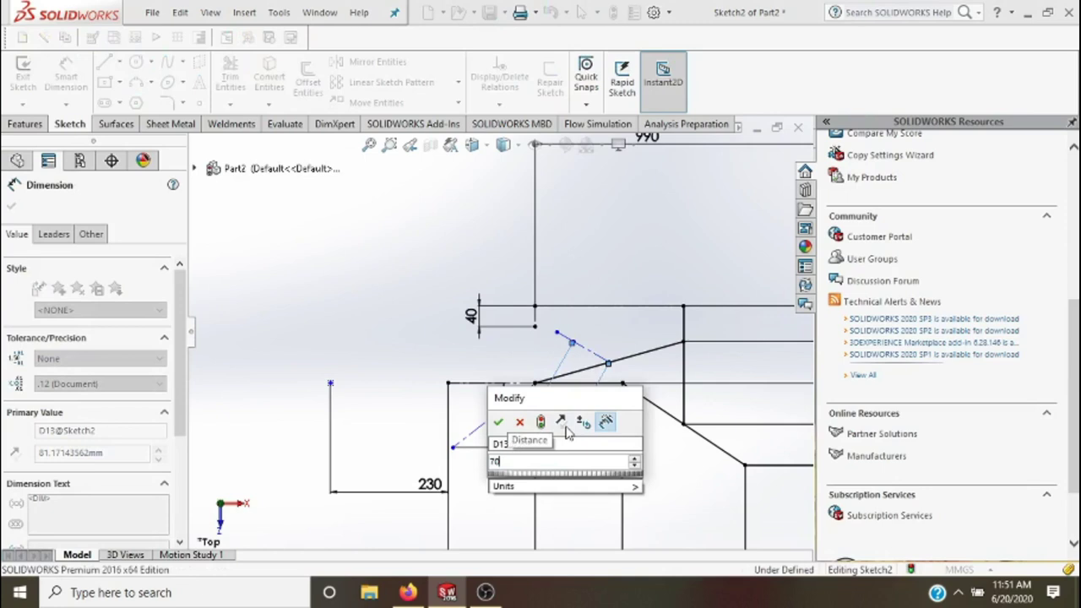
pyautogui.press('BackSpace')
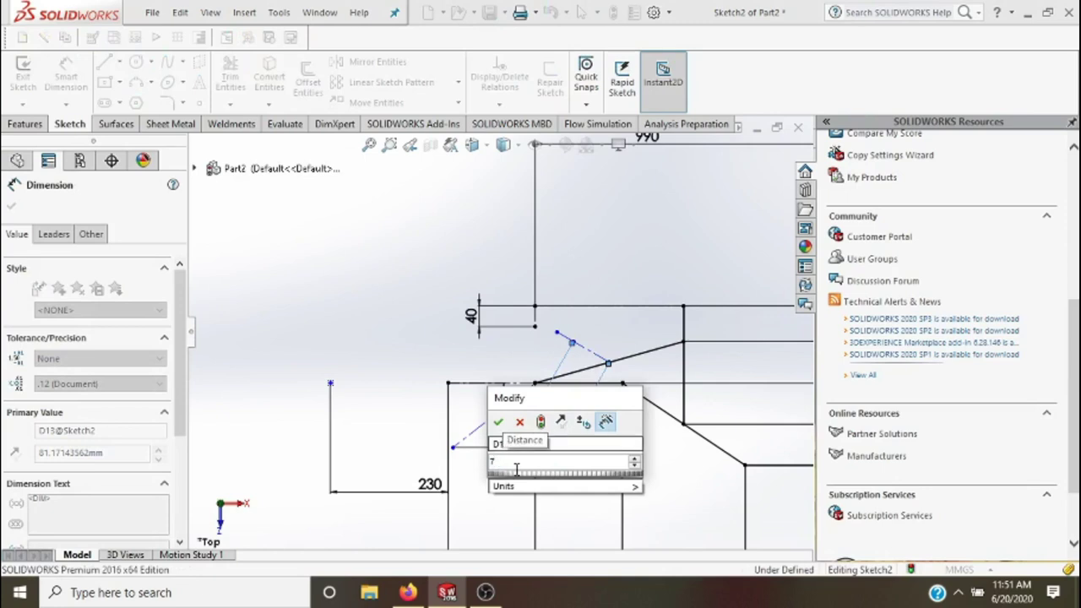
pyautogui.press('Escape')
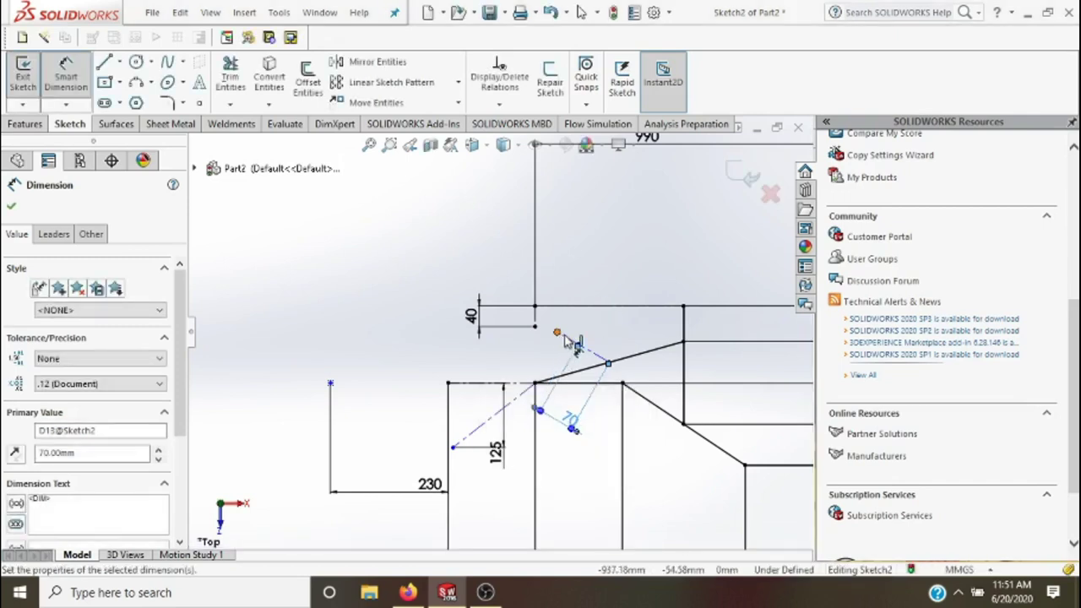
# - Set the lower dashed construction line to 25 mm and move that dimension clear
pyautogui.moveTo(523, 387); pyautogui.dragTo(470, 494)
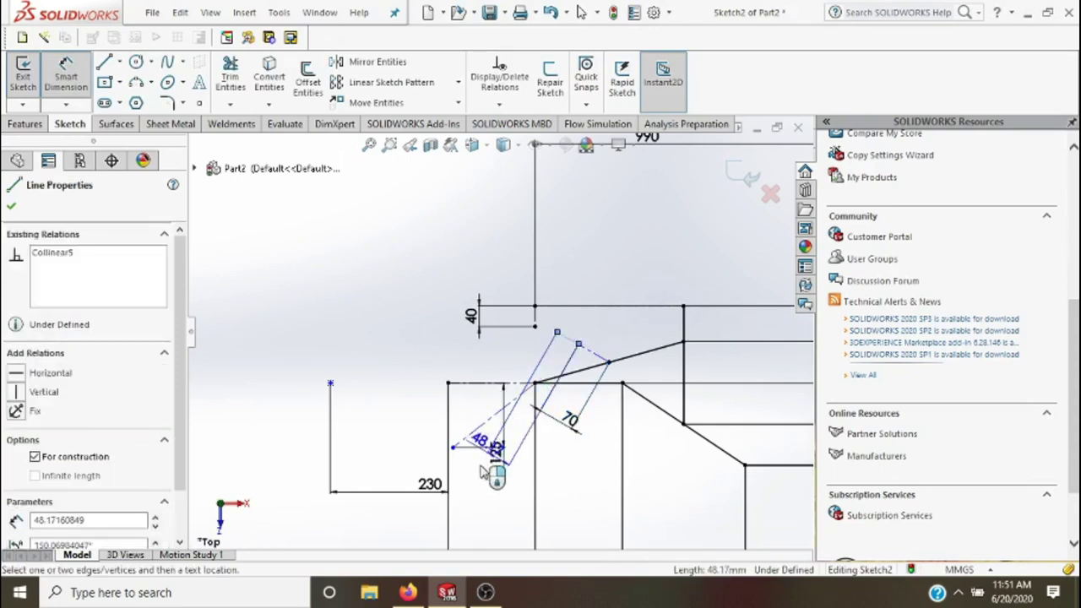
pyautogui.click(470, 494)
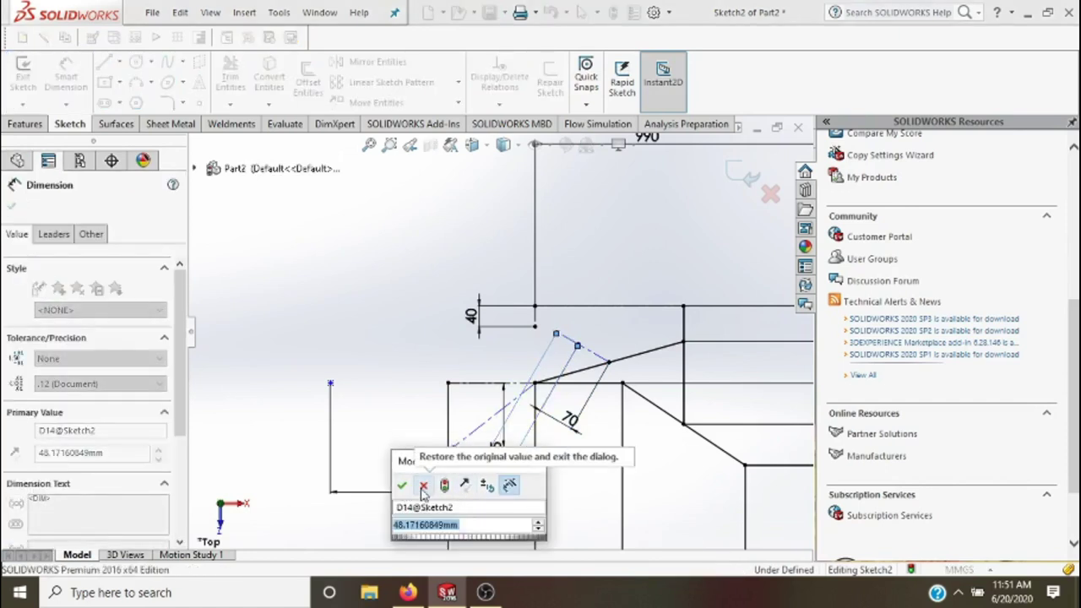
pyautogui.click(423, 484)
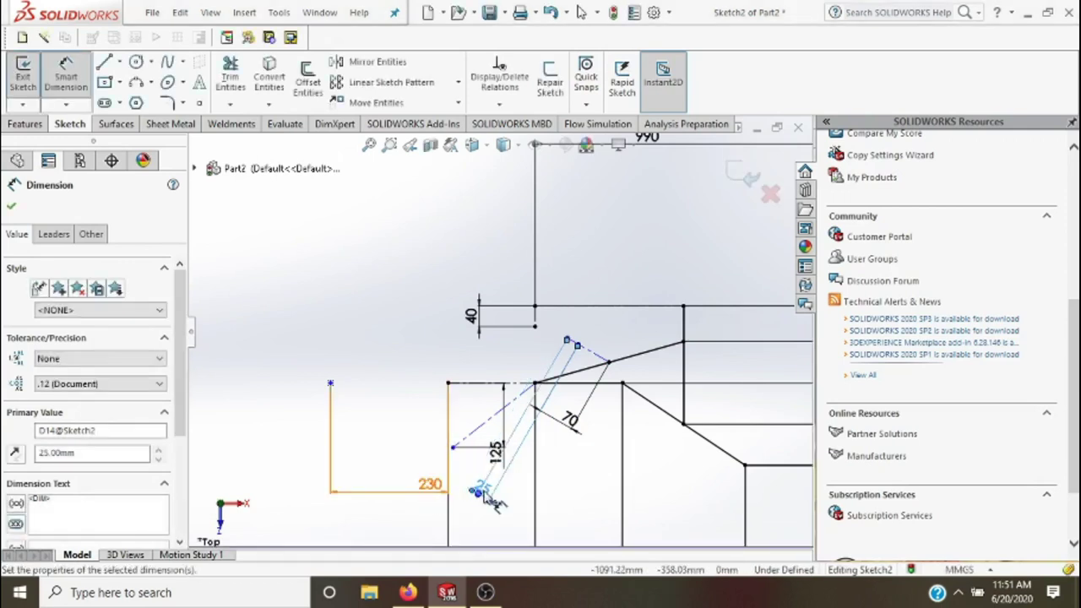
pyautogui.moveTo(498, 500); pyautogui.dragTo(640, 247)
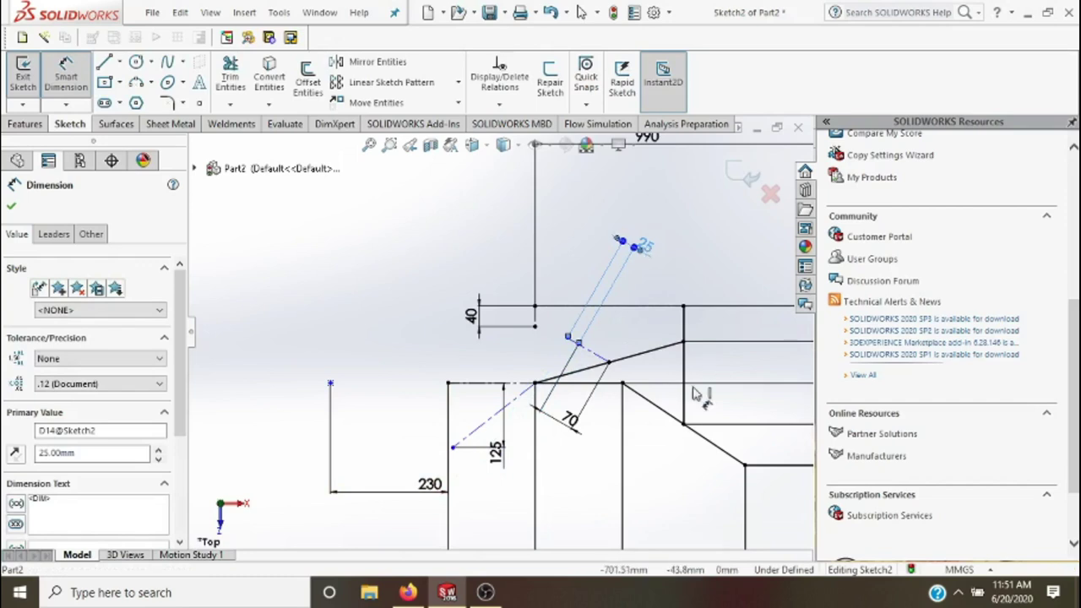
pyautogui.click(583, 281)
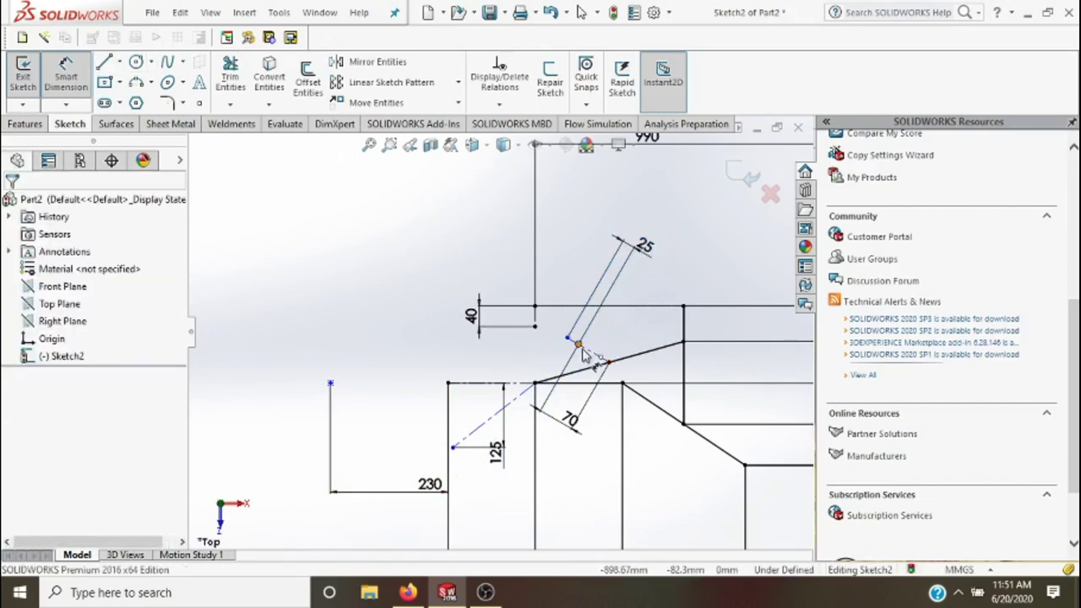
# - Fix the slanted line at the taper corner with a 40° angle dimension
pyautogui.click(582, 377)
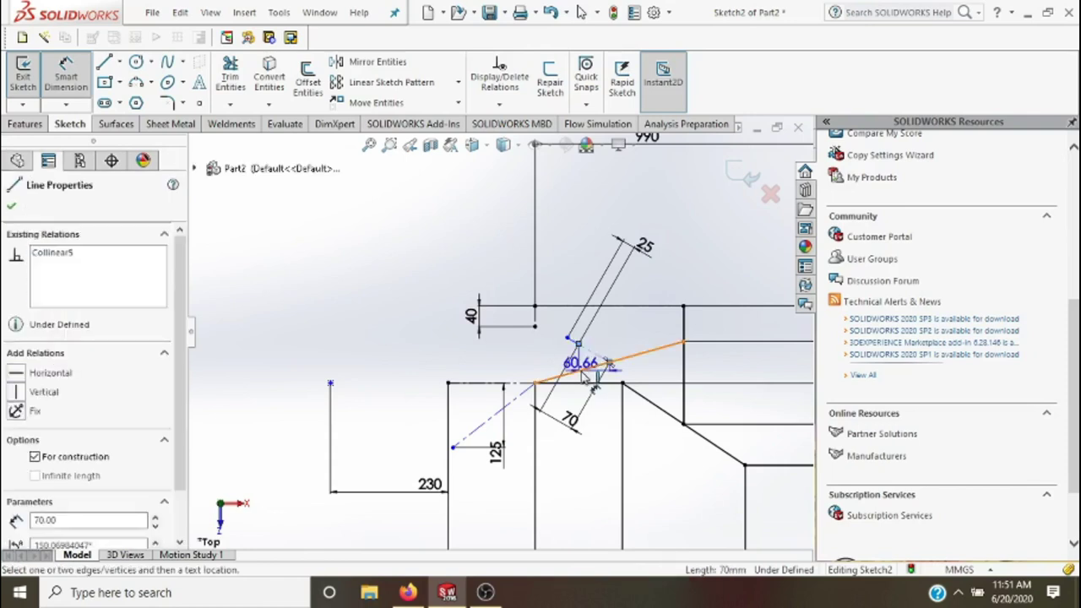
pyautogui.click(549, 369)
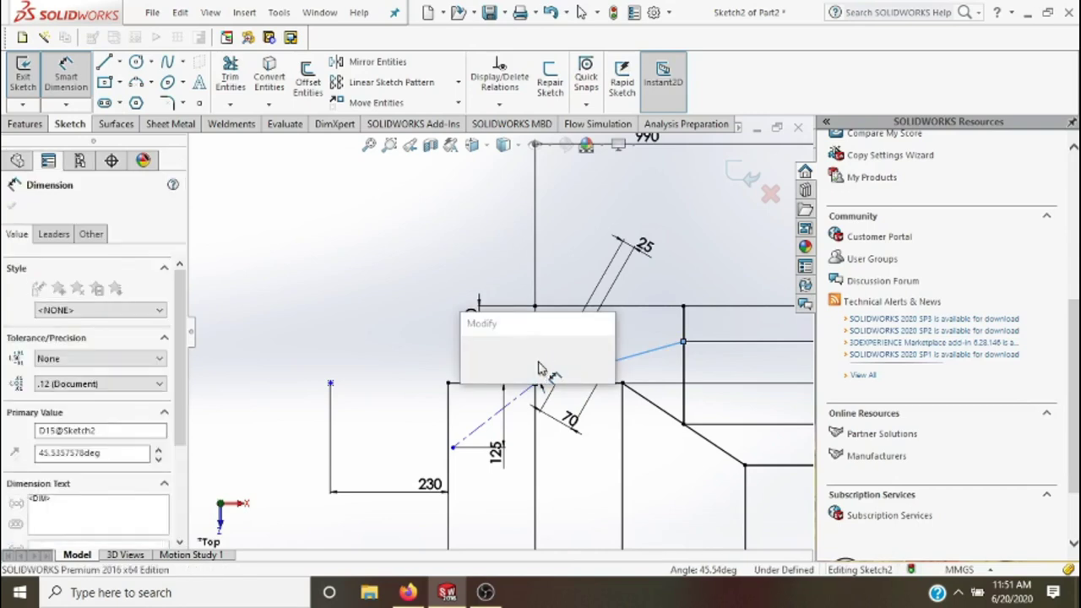
pyautogui.write('45')
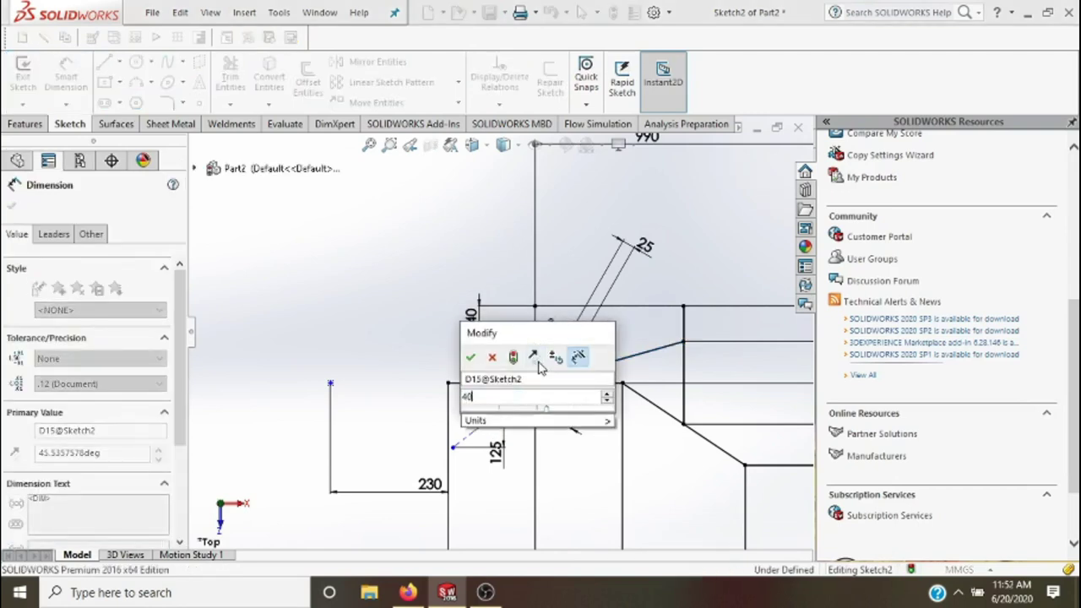
pyautogui.press('Return')
pyautogui.write('40')
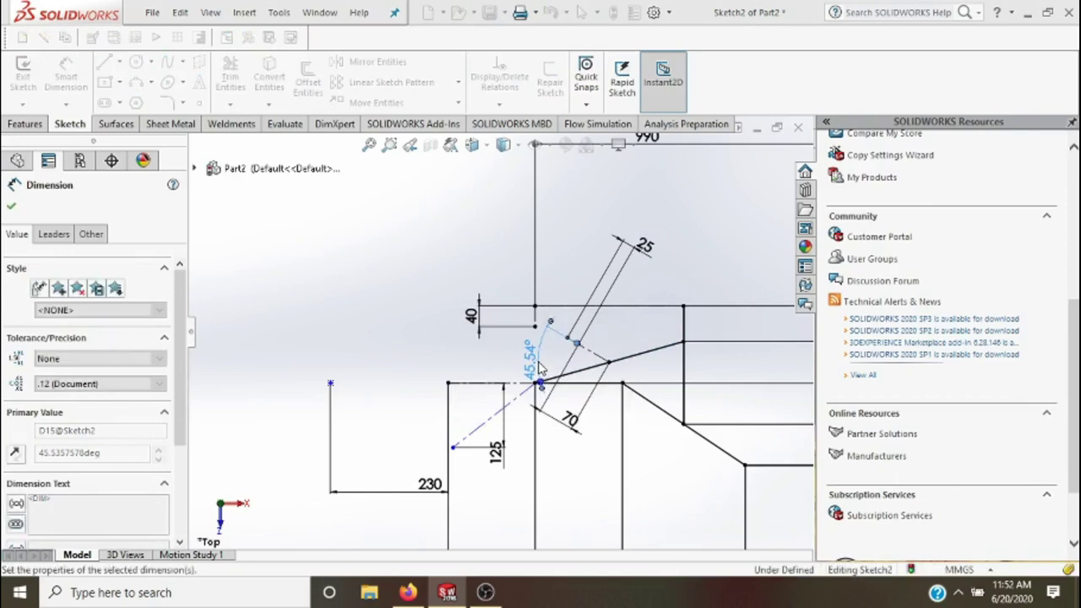
pyautogui.press('Return')
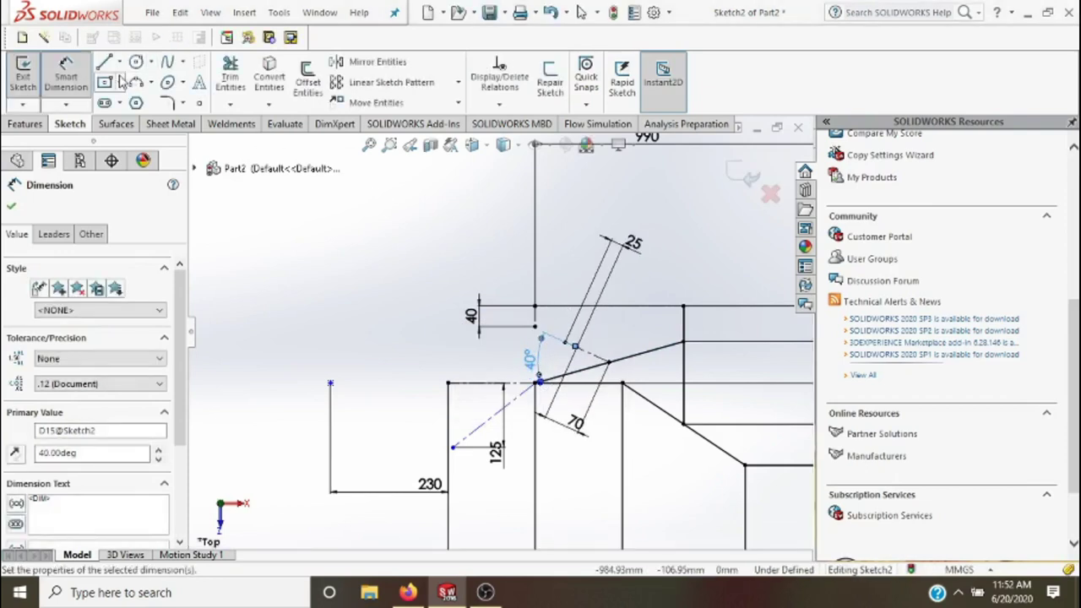
pyautogui.click(119, 61)
pyautogui.click(139, 101)
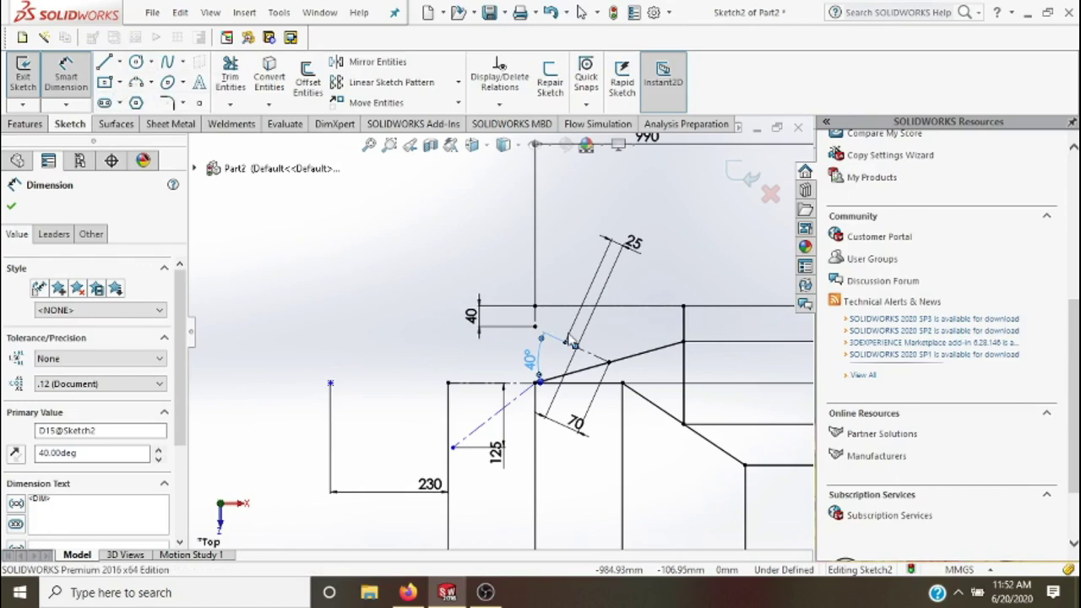
pyautogui.scroll(-3, 573, 346)
# - Finish the centerline from the 40 mm line's lower end to the slanted line, then zoom out
pyautogui.scroll(3, 550, 345)
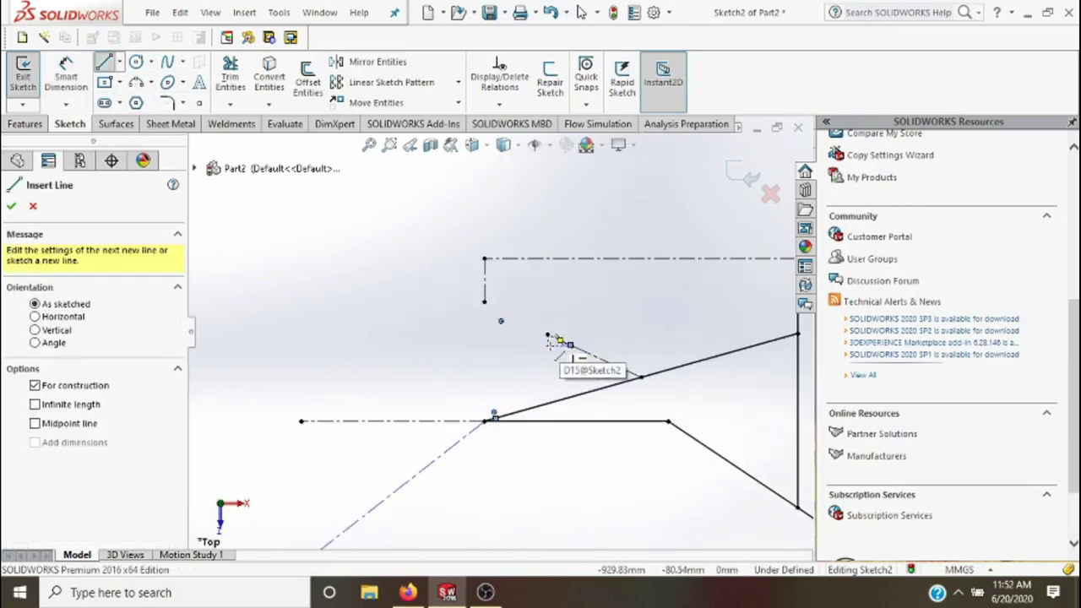
pyautogui.scroll(-3, 547, 342)
pyautogui.click(557, 340)
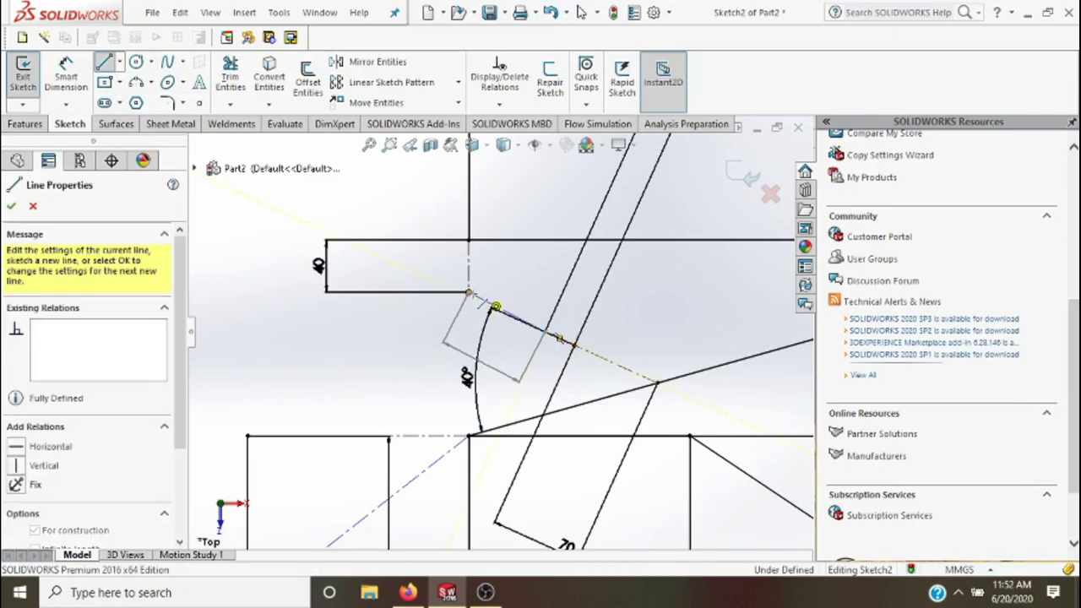
pyautogui.press('Escape')
pyautogui.press('Escape')
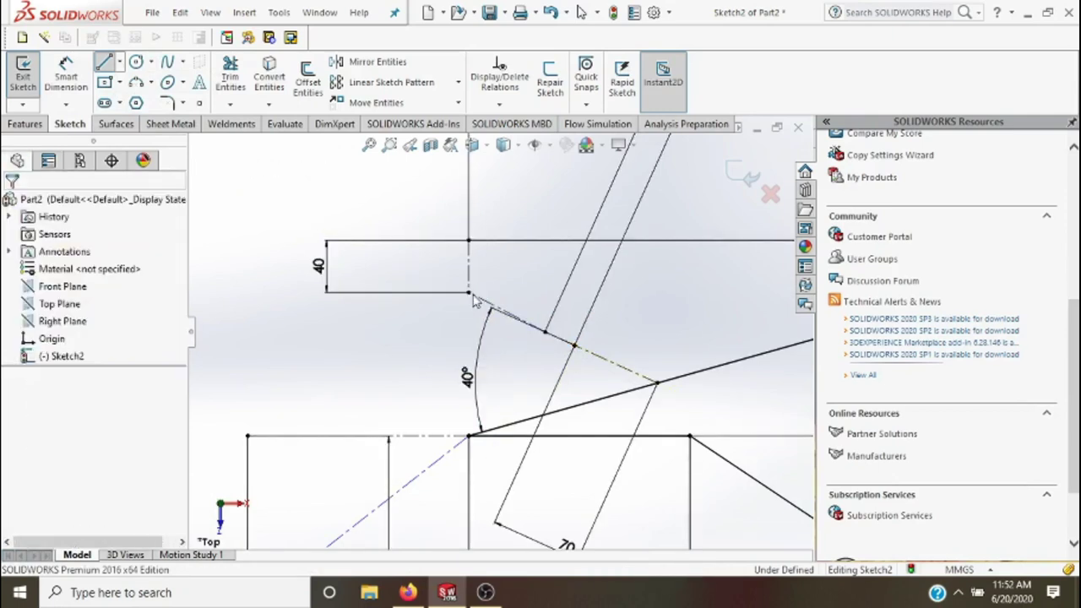
pyautogui.scroll(2, 475, 303)
pyautogui.scroll(2, 475, 302)
pyautogui.scroll(2, 475, 302)
pyautogui.scroll(2, 475, 302)
pyautogui.scroll(1, 475, 303)
pyautogui.scroll(1, 475, 302)
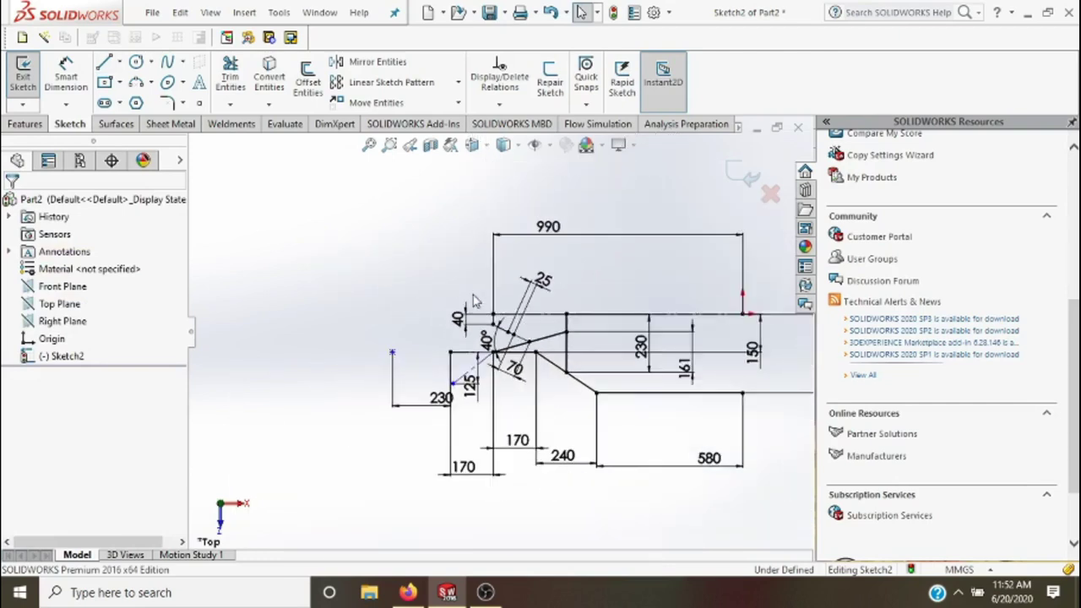
pyautogui.scroll(-2, 585, 315)
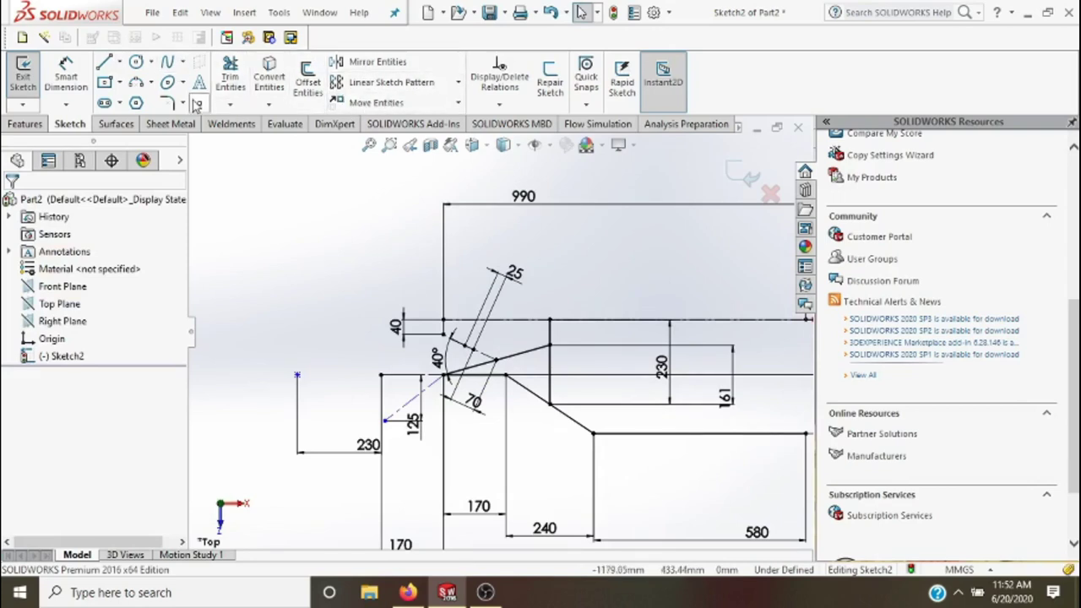
# - Fillet the horizontal line and lower diagonal with a 100 mm radius, accepting the warning
pyautogui.click(166, 104)
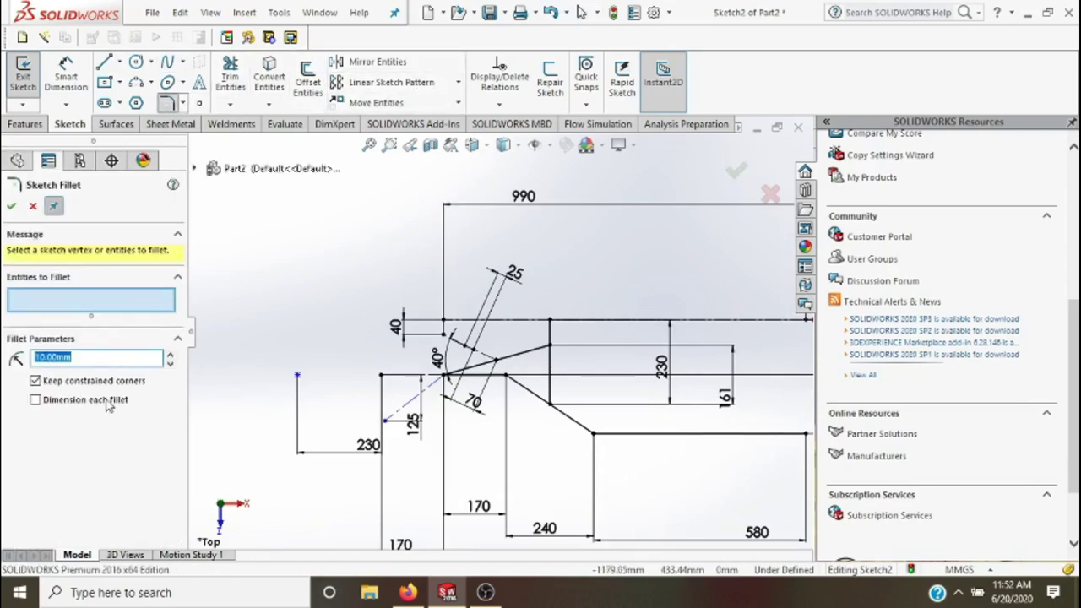
pyautogui.write('10')
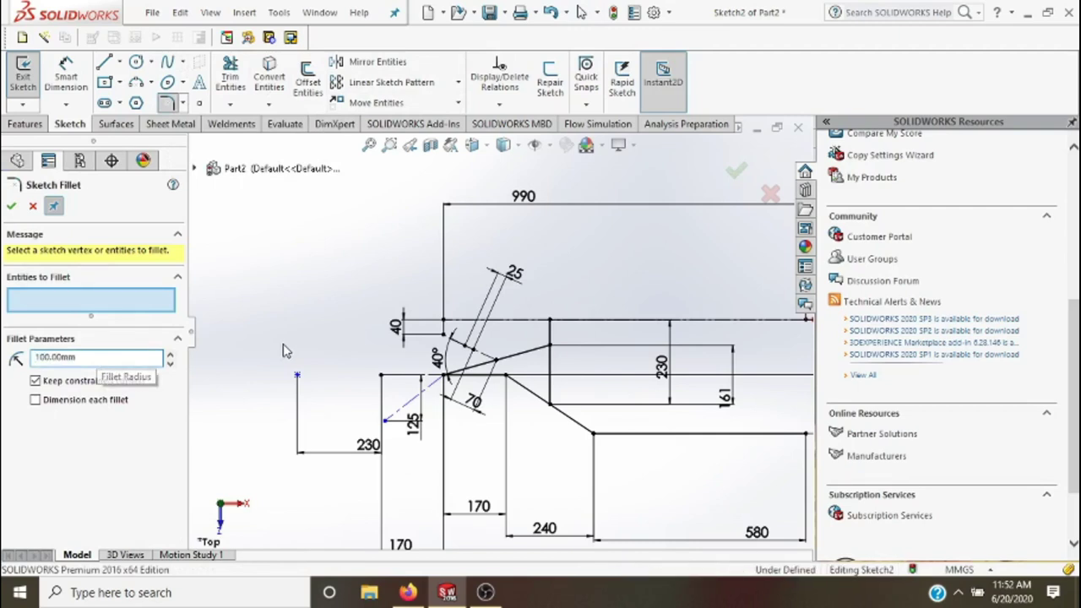
pyautogui.scroll(3, 506, 355)
pyautogui.scroll(-2, 523, 380)
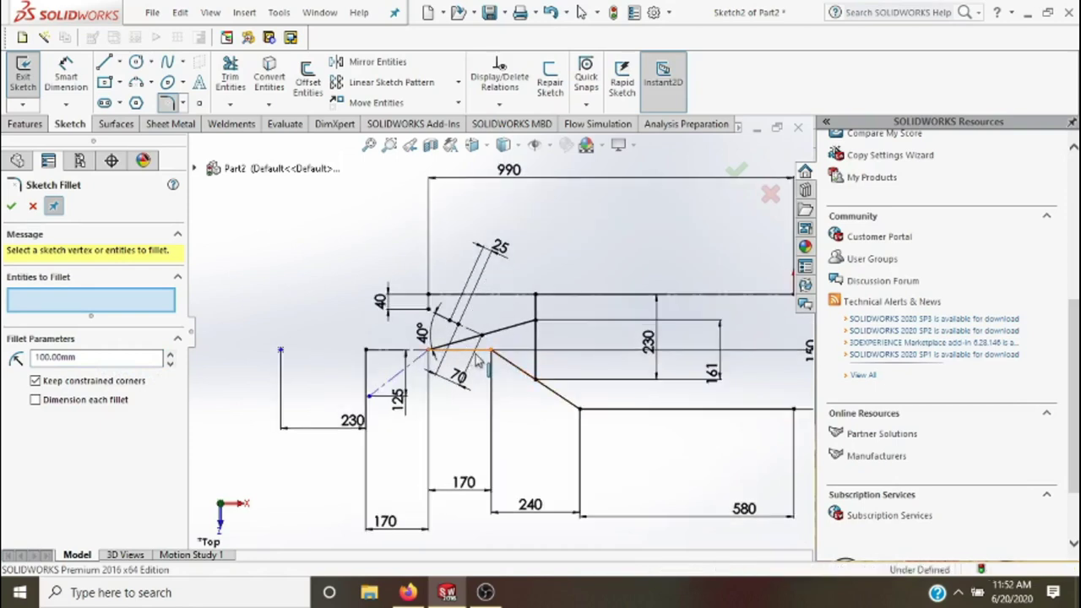
pyautogui.click(477, 356)
pyautogui.click(514, 376)
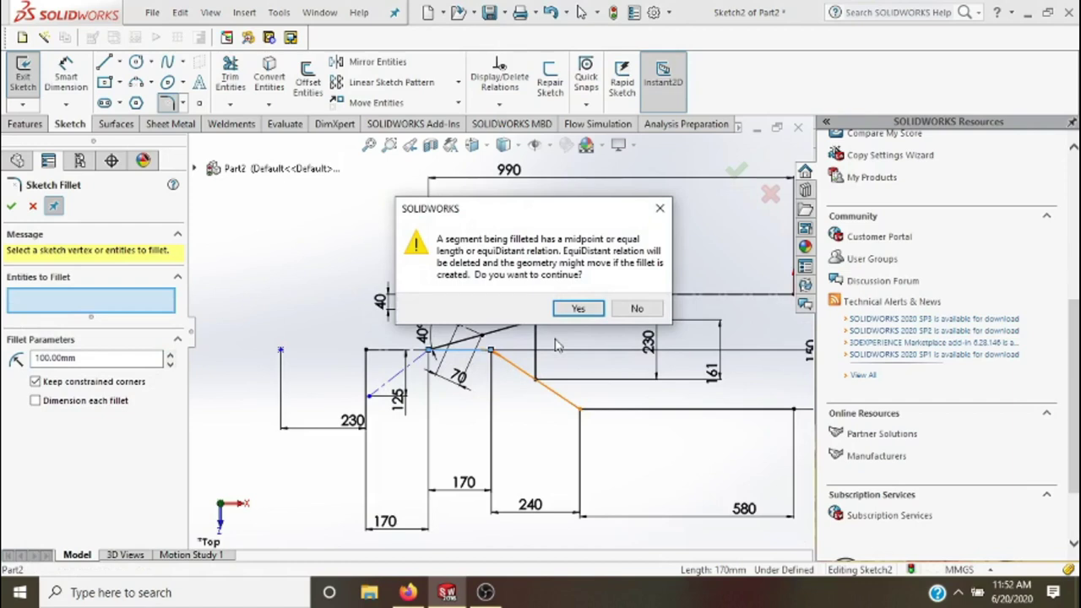
pyautogui.click(636, 308)
pyautogui.scroll(-1, 501, 357)
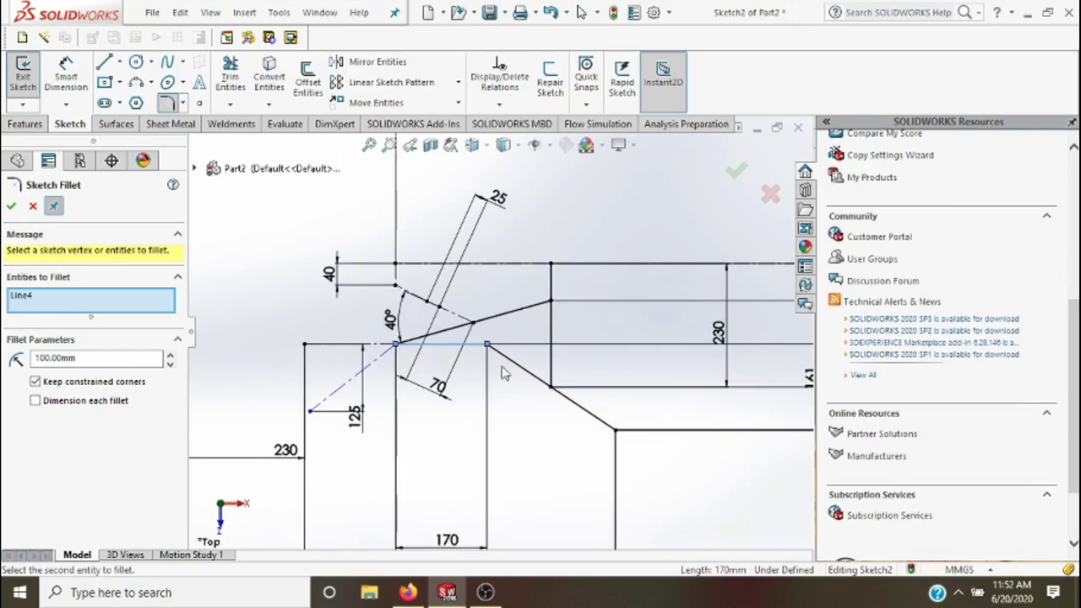
pyautogui.scroll(-1, 460, 346)
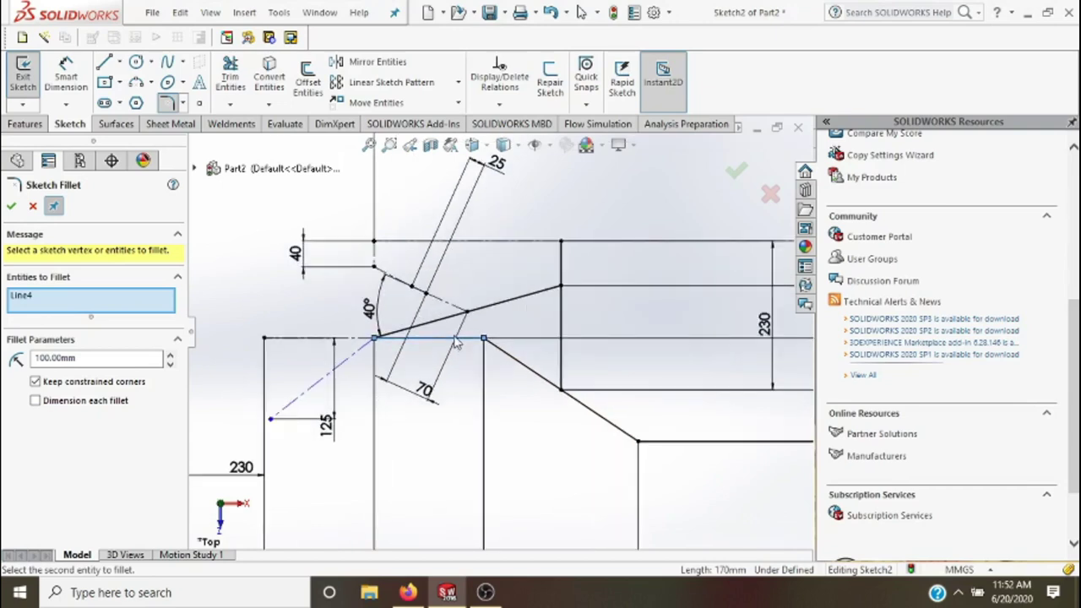
pyautogui.click(509, 360)
pyautogui.click(569, 311)
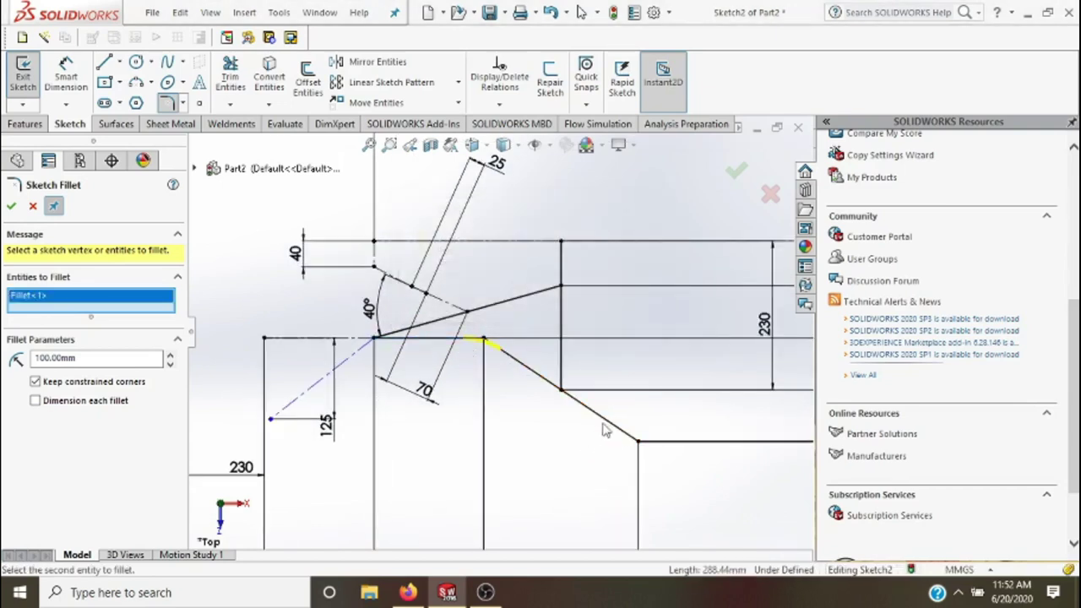
# - Fillet the lower diagonal and bottom horizontal line, then apply the 100 mm fillets
pyautogui.click(629, 435)
pyautogui.click(668, 446)
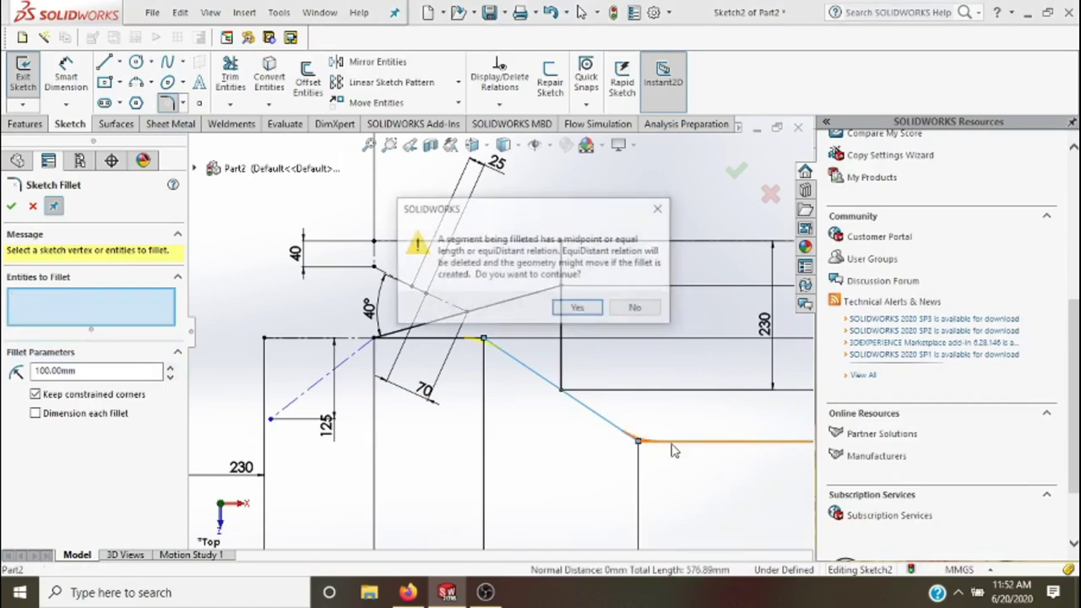
pyautogui.click(574, 314)
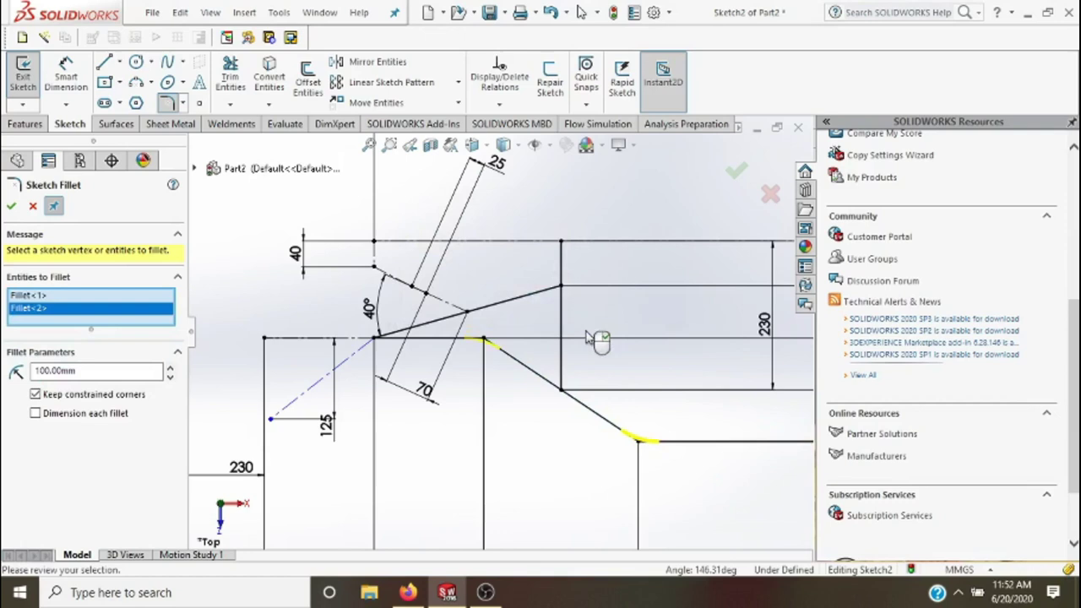
pyautogui.scroll(3, 627, 399)
pyautogui.scroll(1, 628, 399)
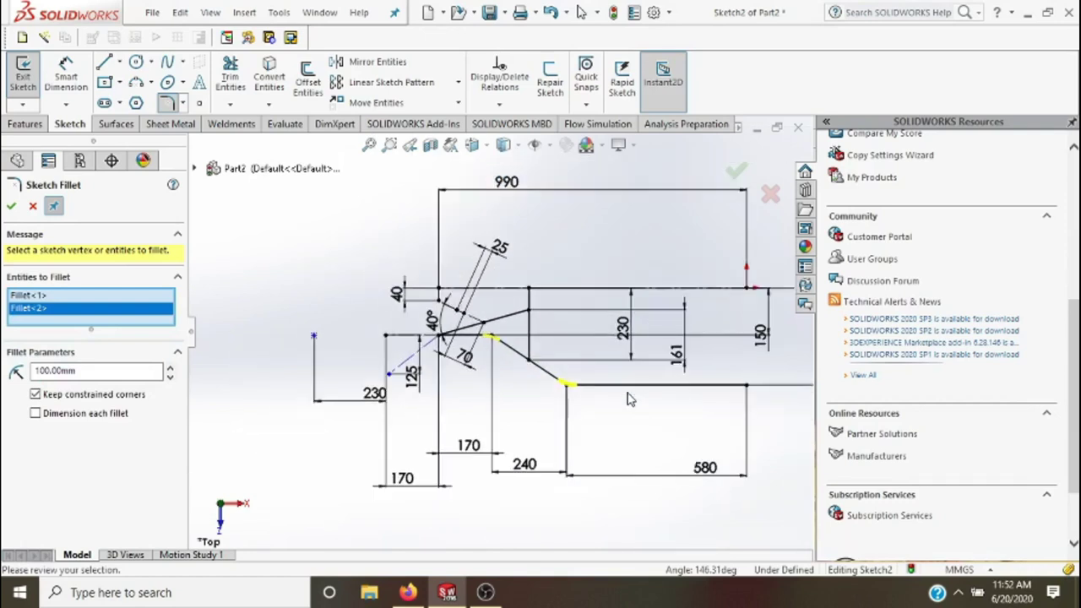
pyautogui.scroll(-1, 627, 398)
pyautogui.scroll(-1, 628, 398)
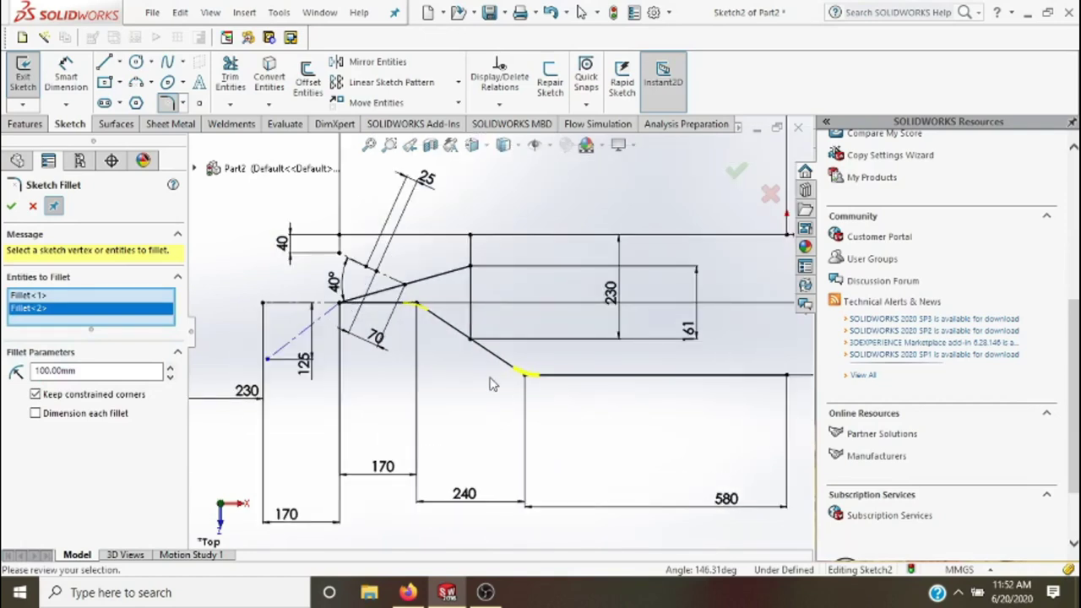
pyautogui.click(736, 174)
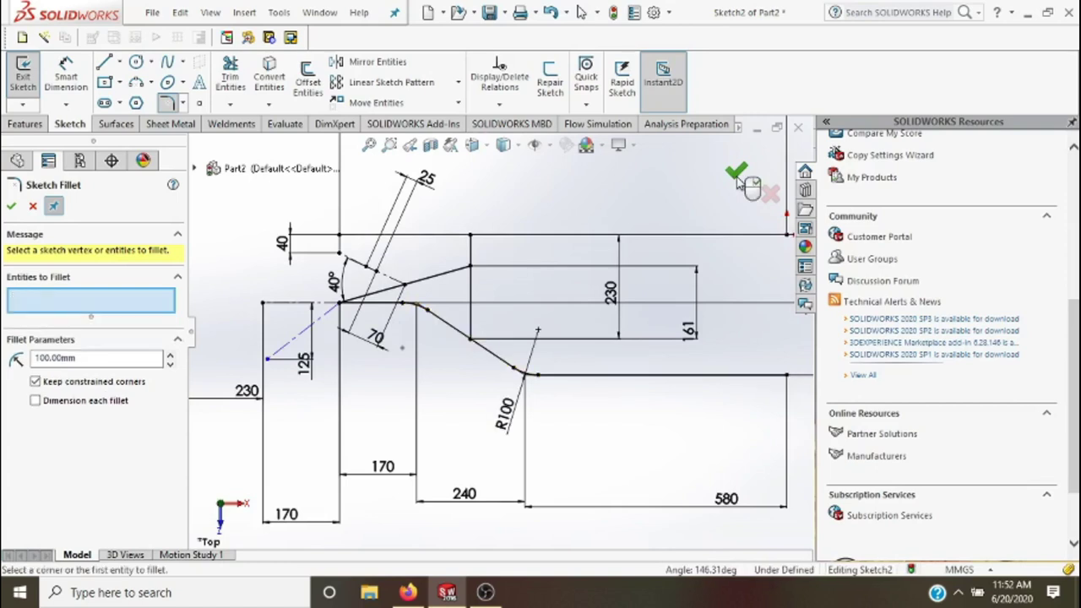
pyautogui.click(10, 207)
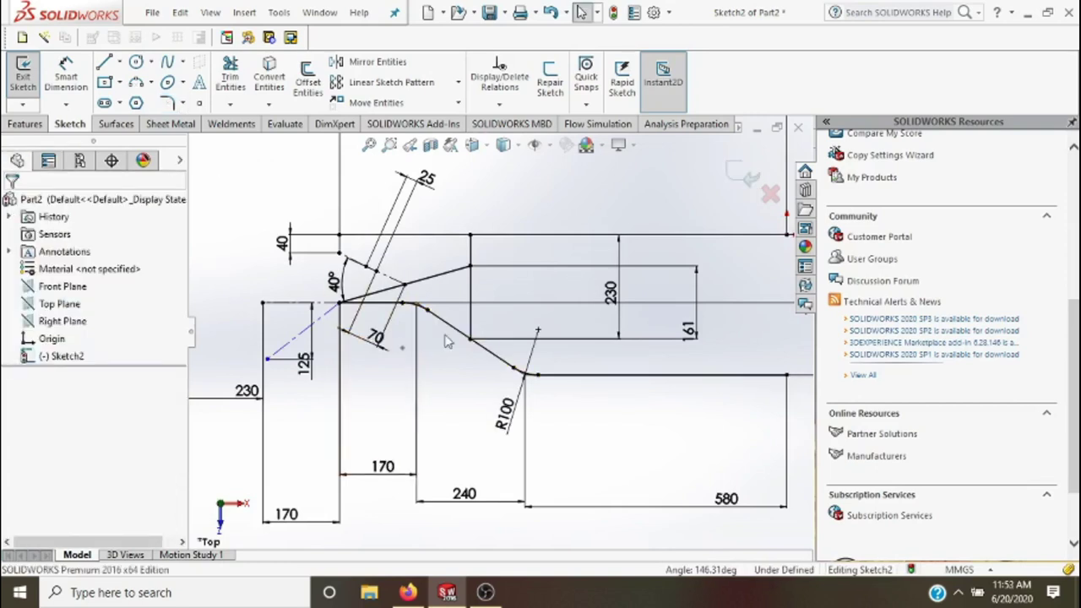
pyautogui.scroll(-2, 459, 330)
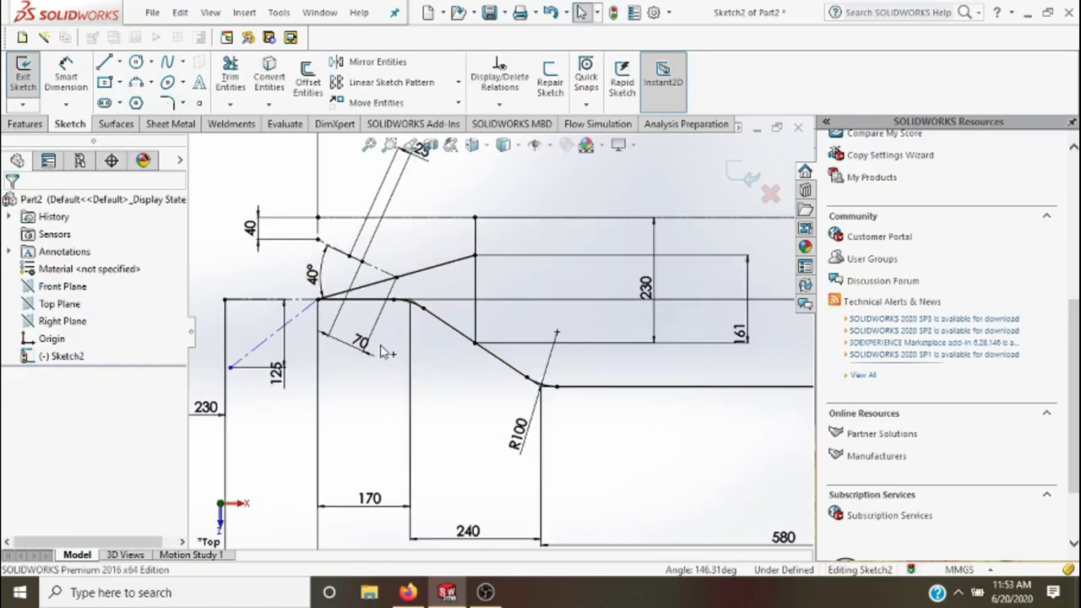
pyautogui.scroll(2, 345, 314)
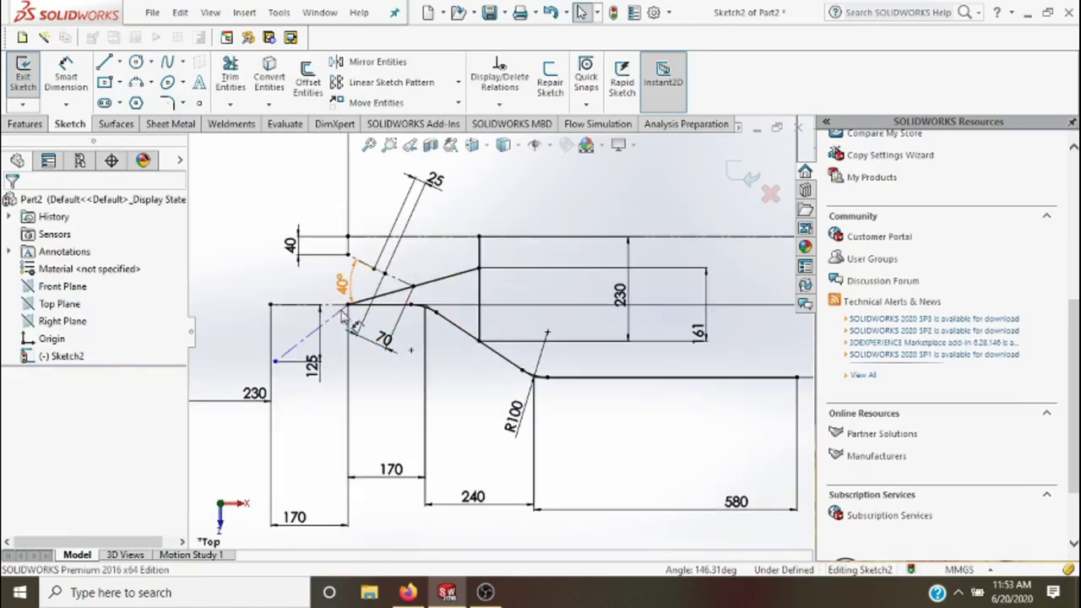
pyautogui.scroll(2, 503, 330)
pyautogui.scroll(2, 626, 211)
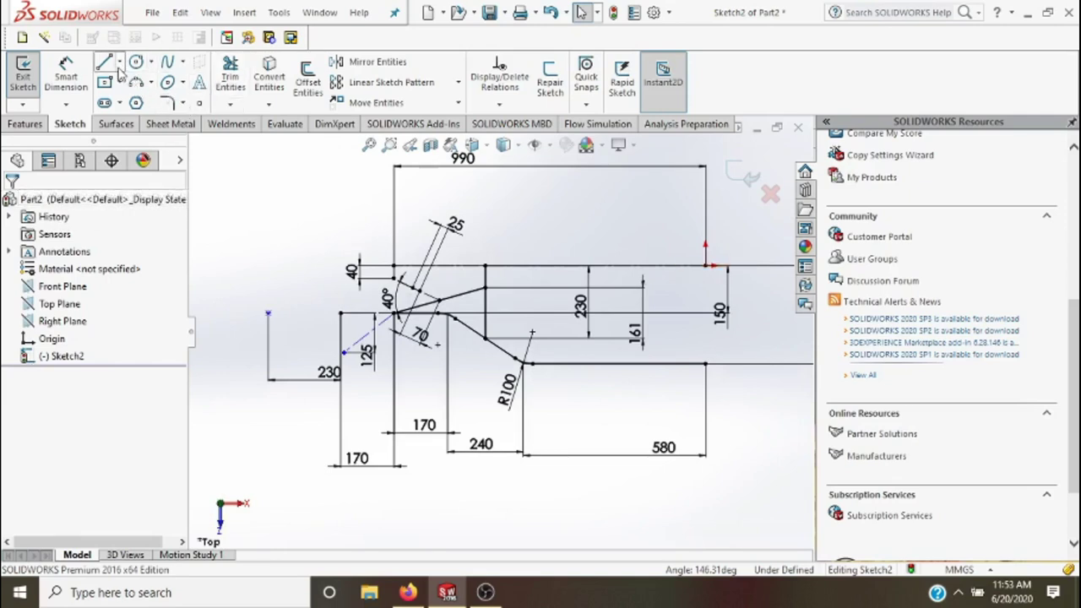
# - Select the profile's lines, arc, fillet and step segments for Mirror Entities
pyautogui.click(394, 71)
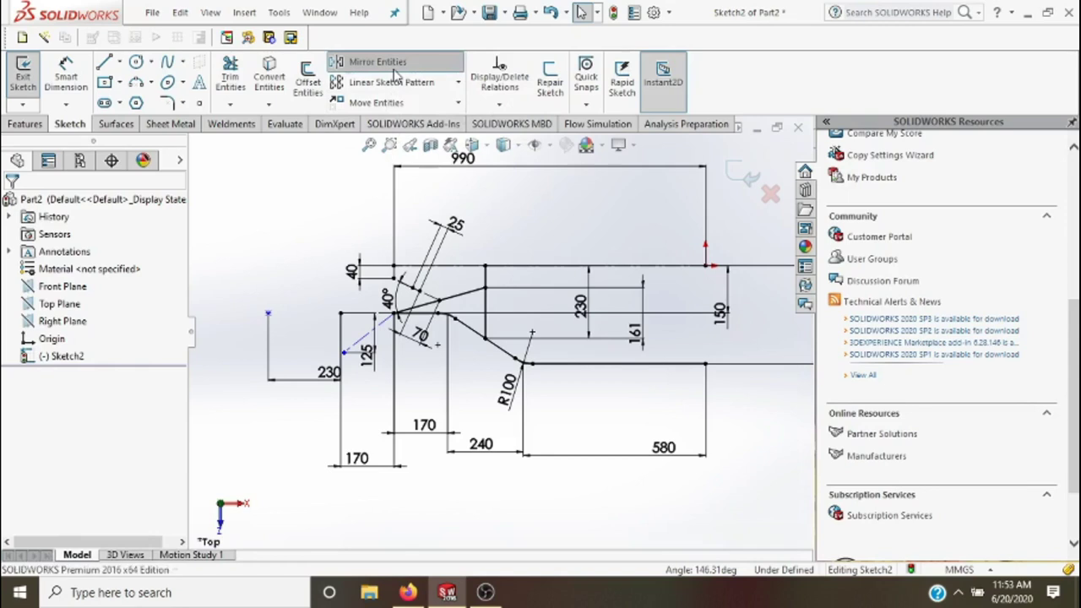
pyautogui.click(647, 374)
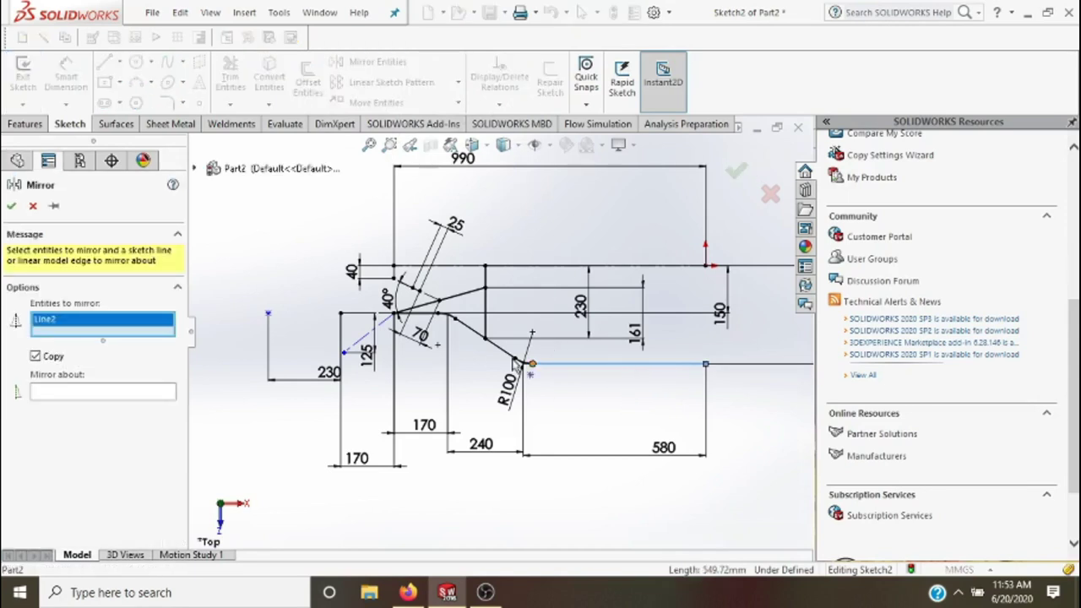
pyautogui.scroll(-3, 527, 367)
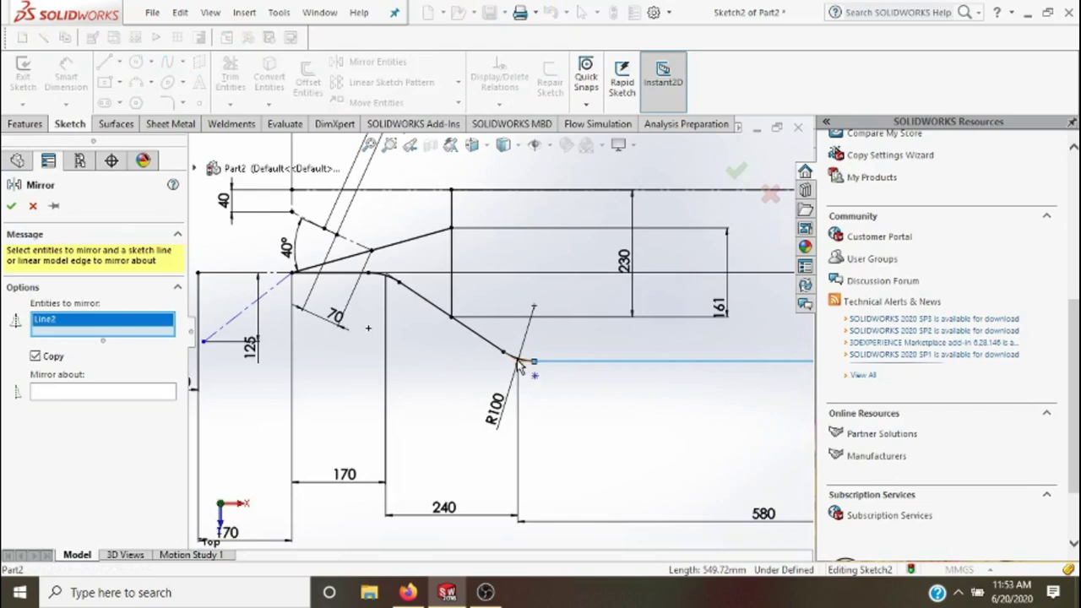
pyautogui.click(518, 362)
pyautogui.click(477, 334)
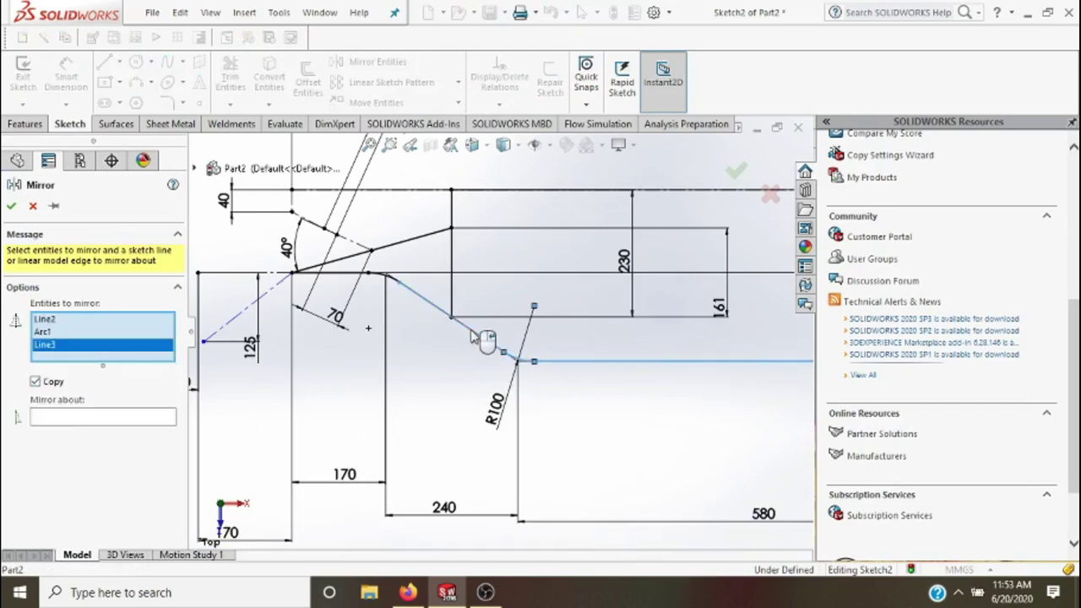
pyautogui.click(382, 278)
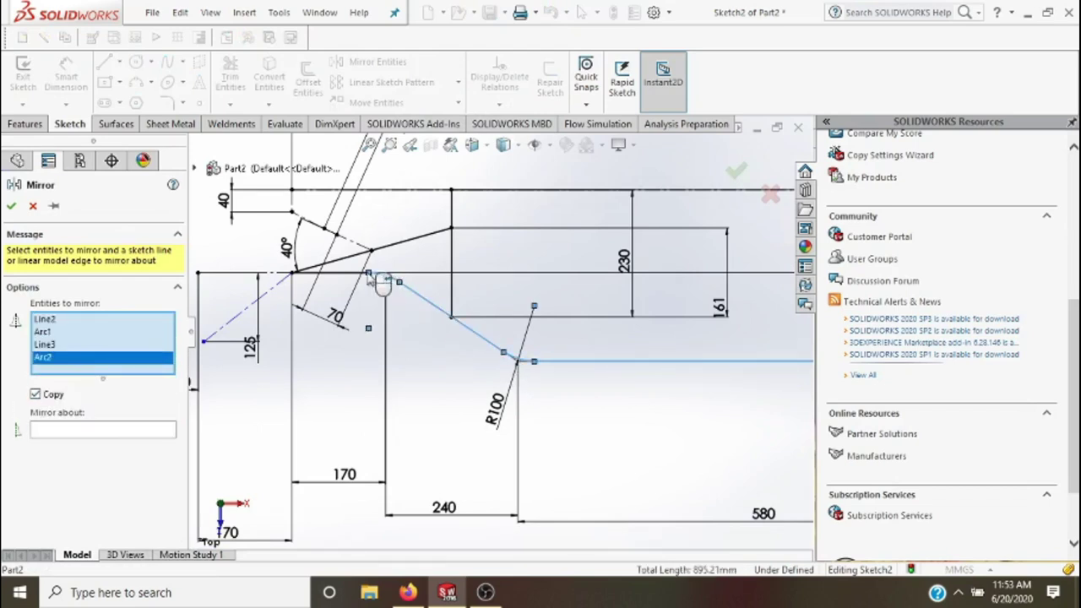
pyautogui.click(348, 257)
pyautogui.click(348, 259)
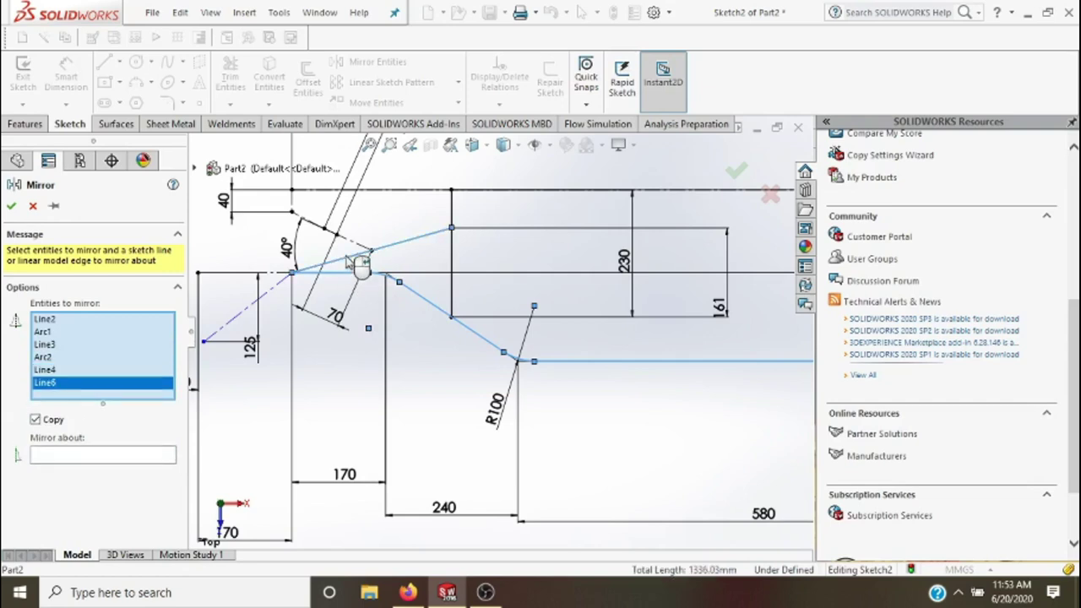
pyautogui.click(451, 275)
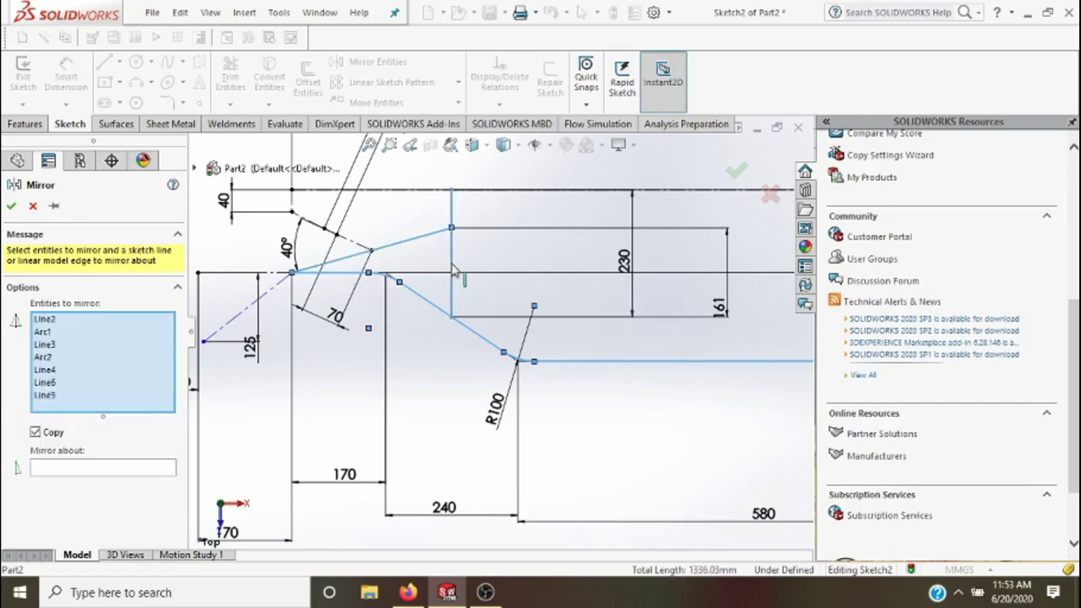
pyautogui.click(360, 251)
# - Add the remaining short segments, dashed construction lines and profile end point to the mirror set
pyautogui.scroll(-2, 347, 255)
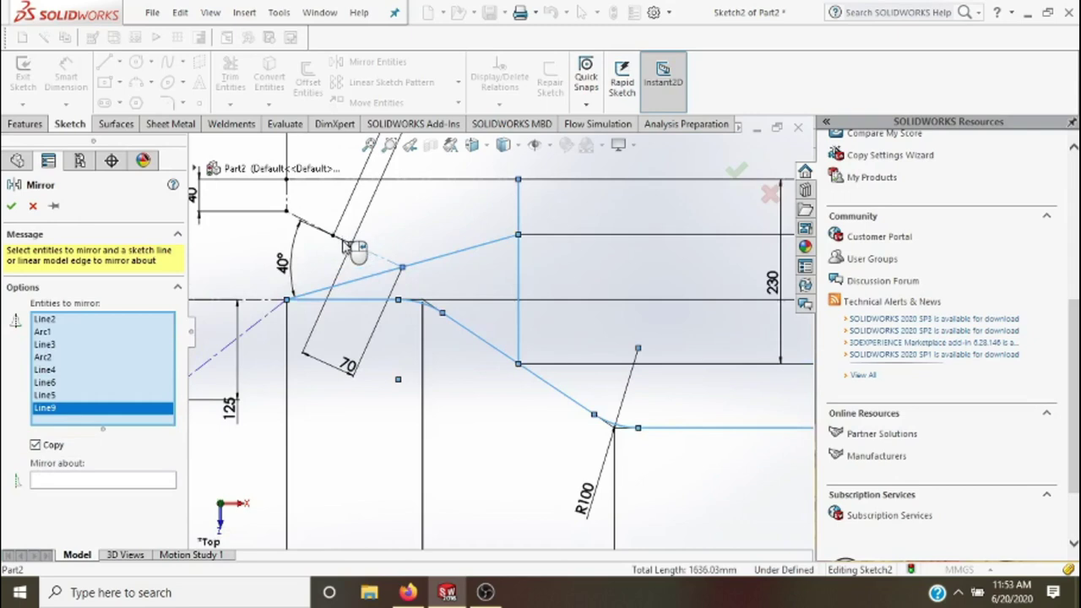
pyautogui.scroll(-1, 342, 257)
pyautogui.click(349, 247)
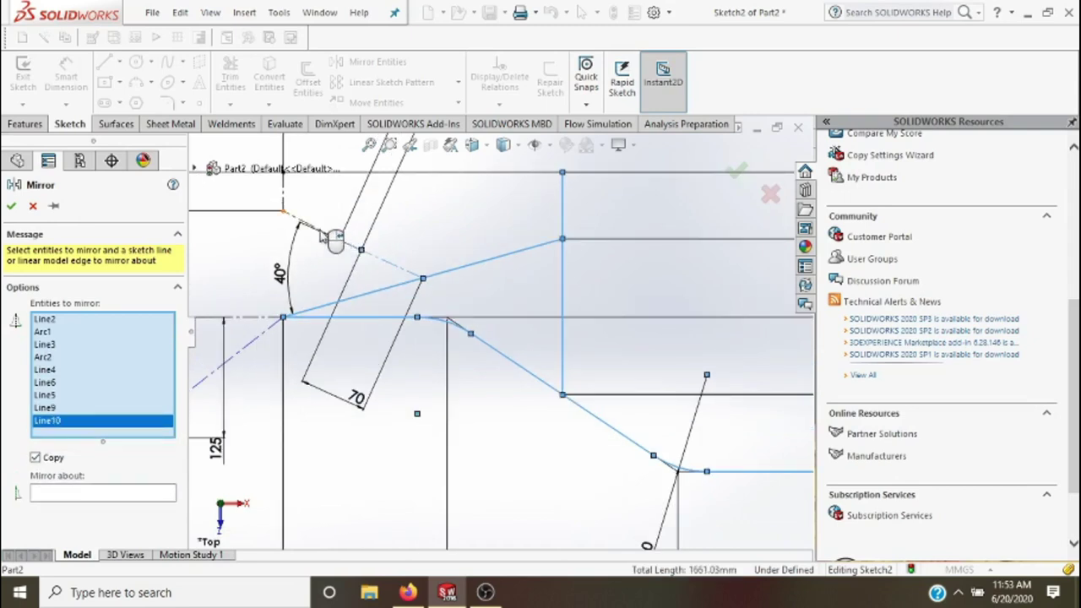
pyautogui.click(293, 212)
pyautogui.click(287, 207)
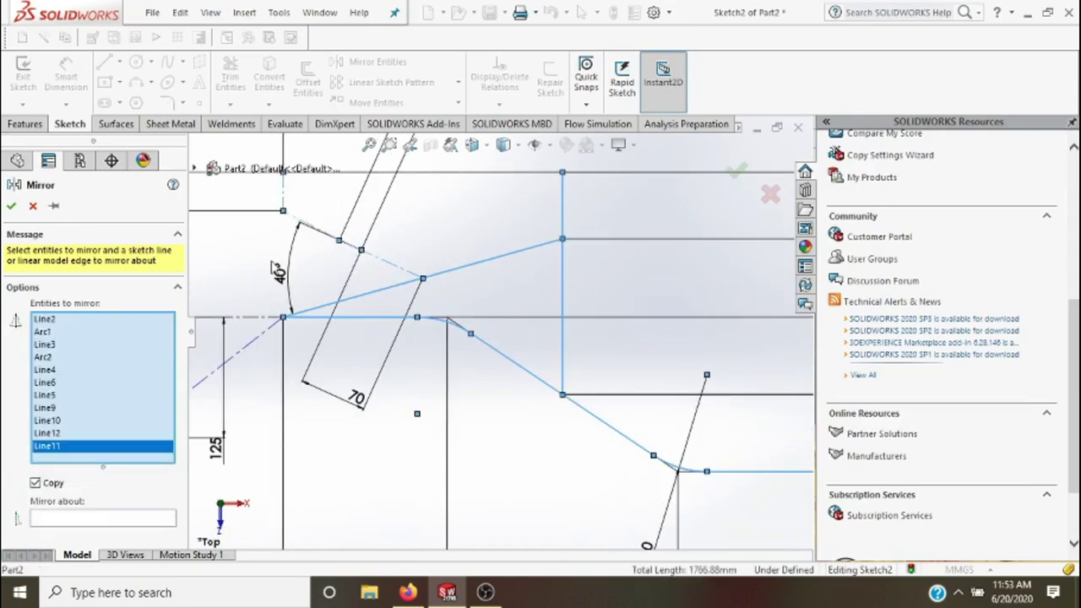
pyautogui.click(255, 340)
pyautogui.click(247, 320)
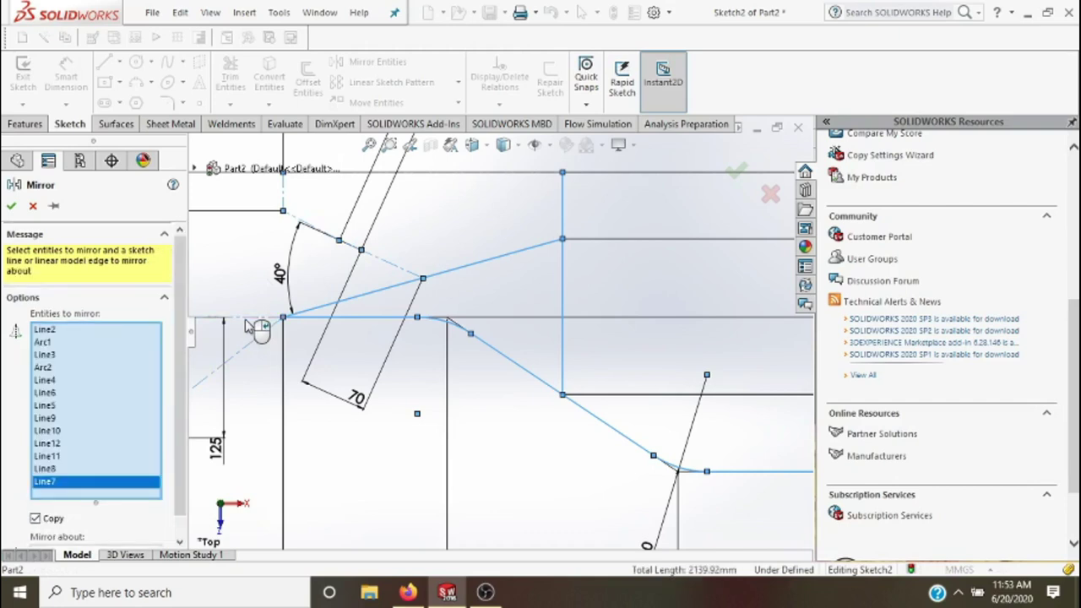
pyautogui.scroll(1, 258, 331)
pyautogui.scroll(1, 273, 337)
pyautogui.scroll(1, 304, 340)
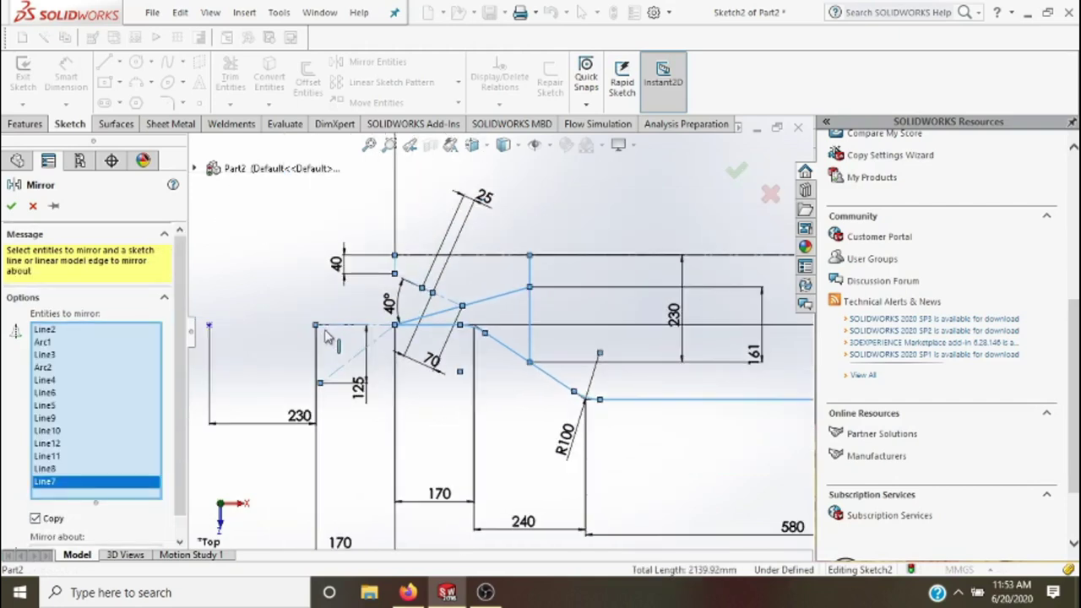
pyautogui.scroll(1, 301, 335)
pyautogui.click(257, 327)
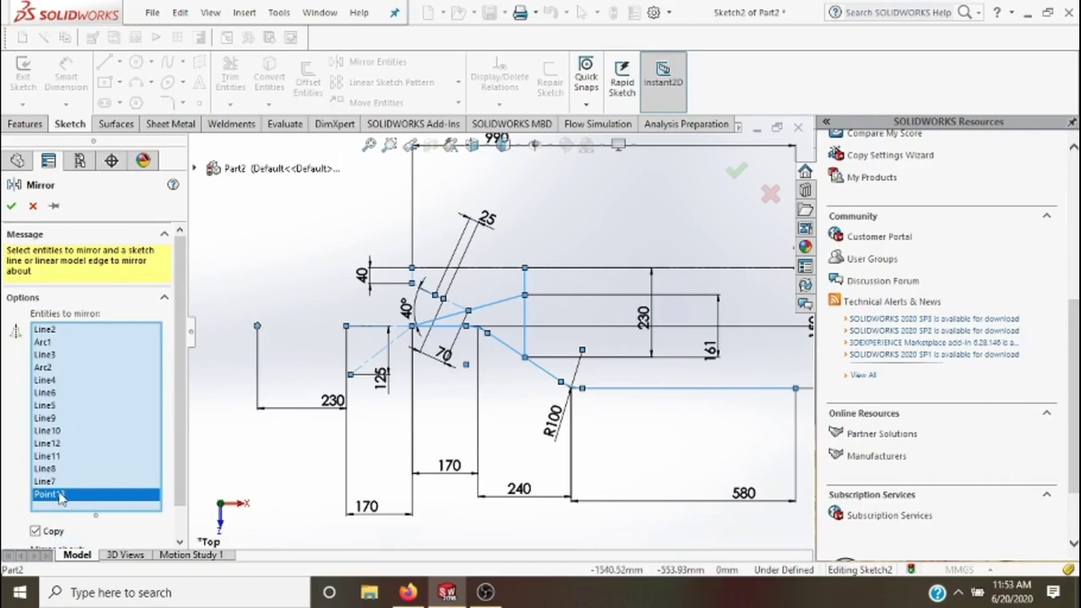
# - Mirror the selection as a copy about the upper horizontal line
pyautogui.scroll(-2, 182, 380)
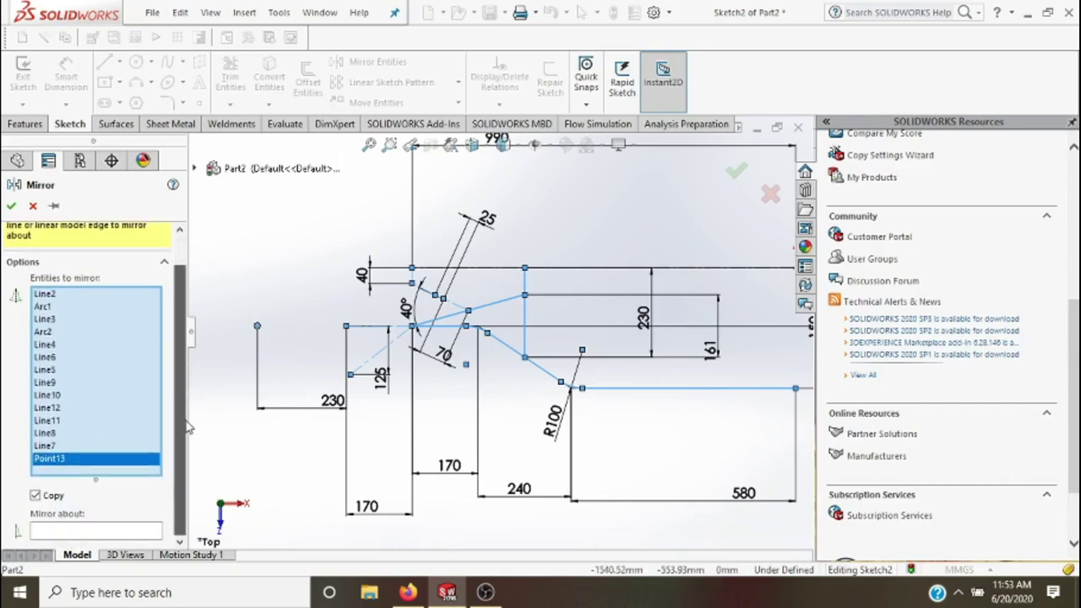
pyautogui.click(105, 531)
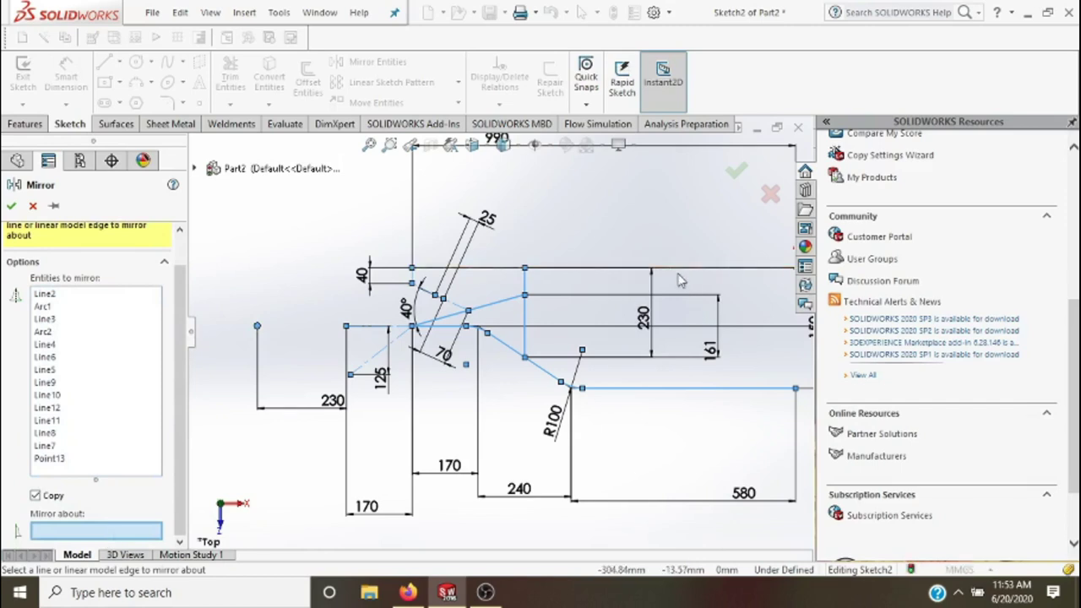
pyautogui.scroll(-2, 713, 287)
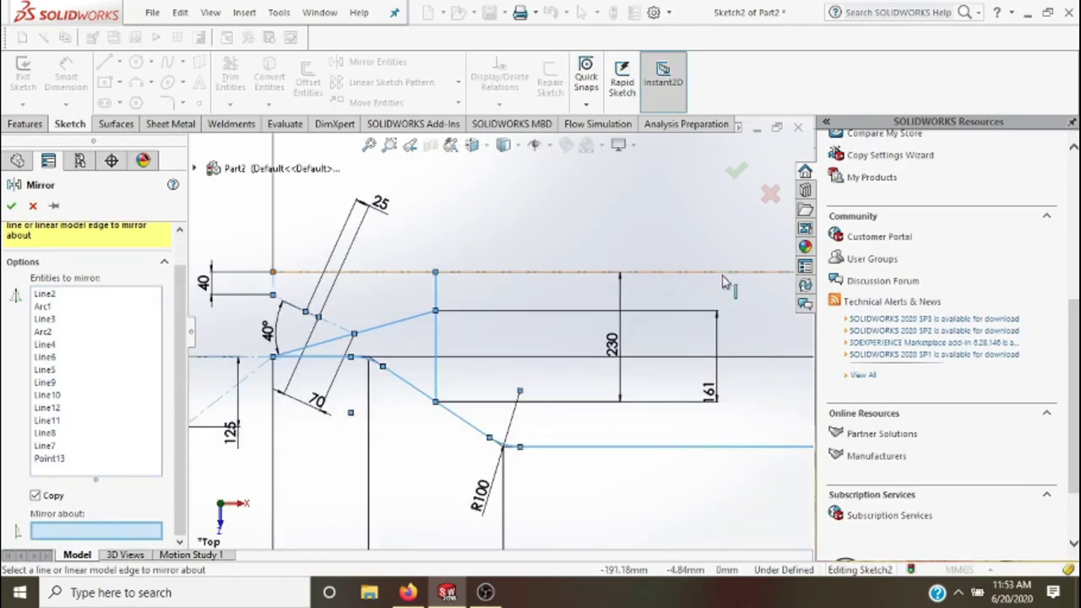
pyautogui.click(724, 274)
pyautogui.scroll(1, 731, 286)
pyautogui.scroll(1, 732, 278)
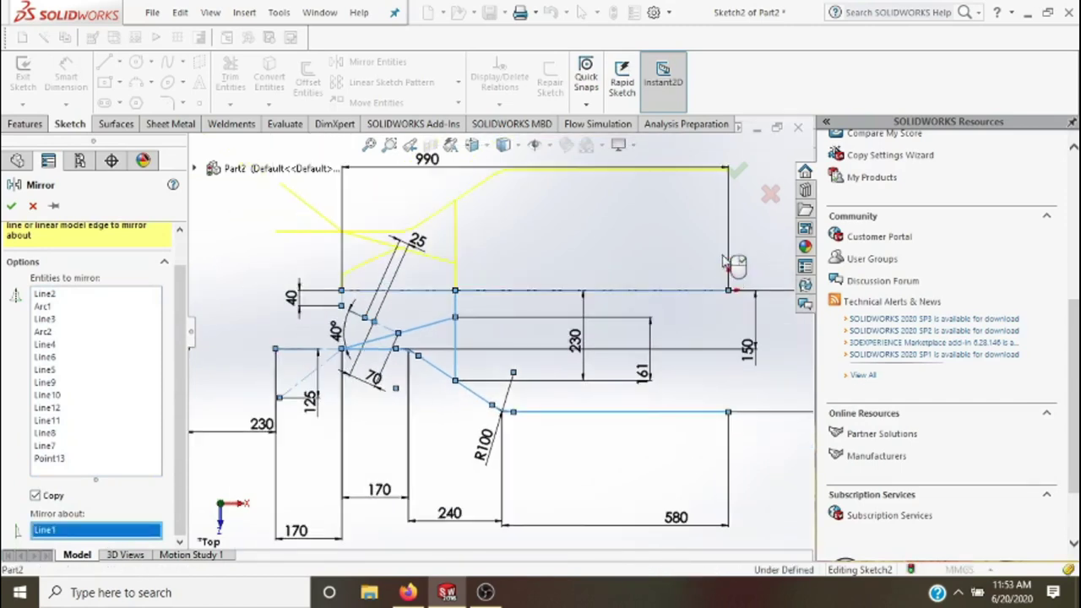
pyautogui.click(738, 171)
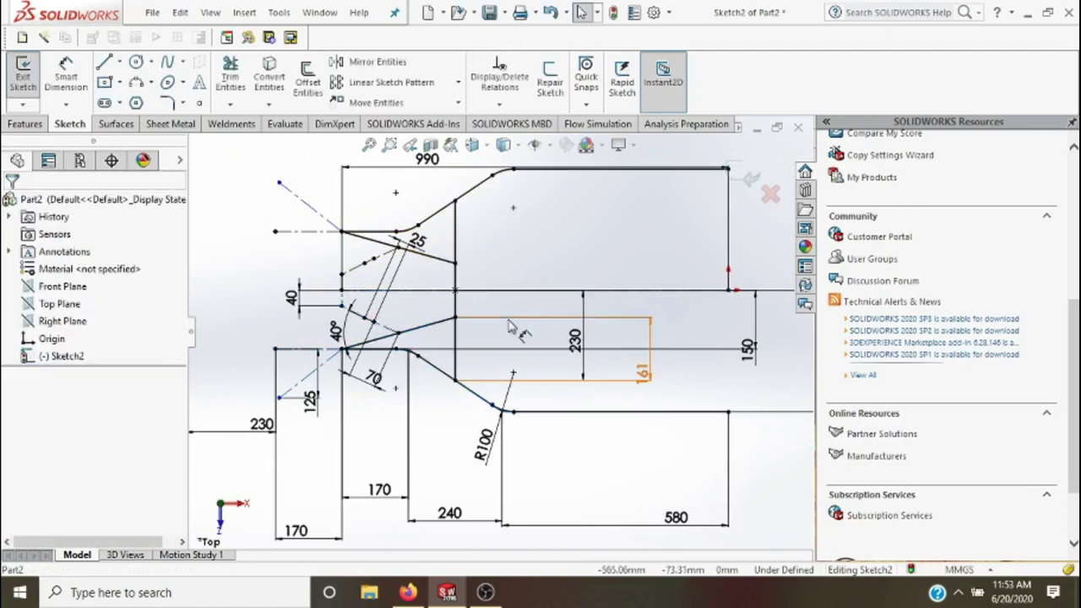
# - Move the 990 overall length dimension below the profile
pyautogui.scroll(1, 511, 329)
pyautogui.scroll(1, 511, 329)
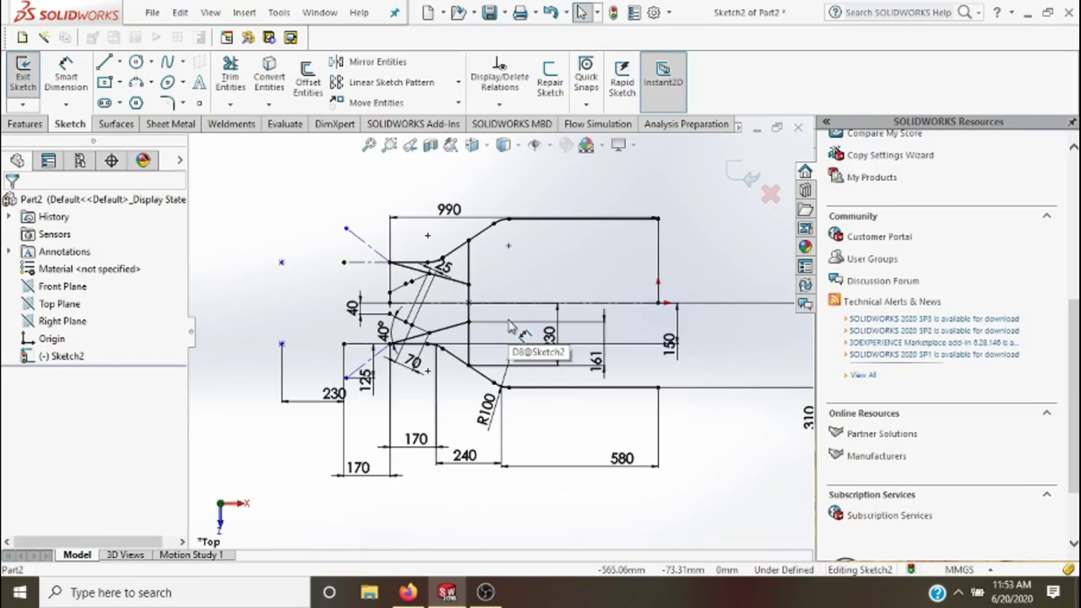
pyautogui.moveTo(448, 210); pyautogui.dragTo(485, 472)
pyautogui.moveTo(486, 528); pyautogui.dragTo(488, 529)
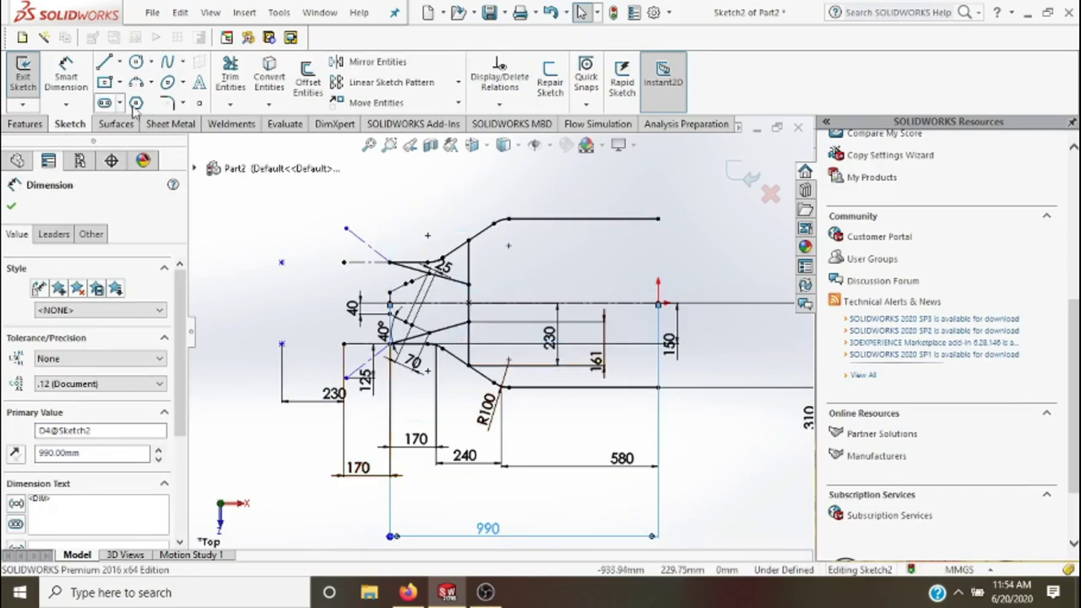
# - Reposition the 25 dimension down and to the left
pyautogui.click(312, 84)
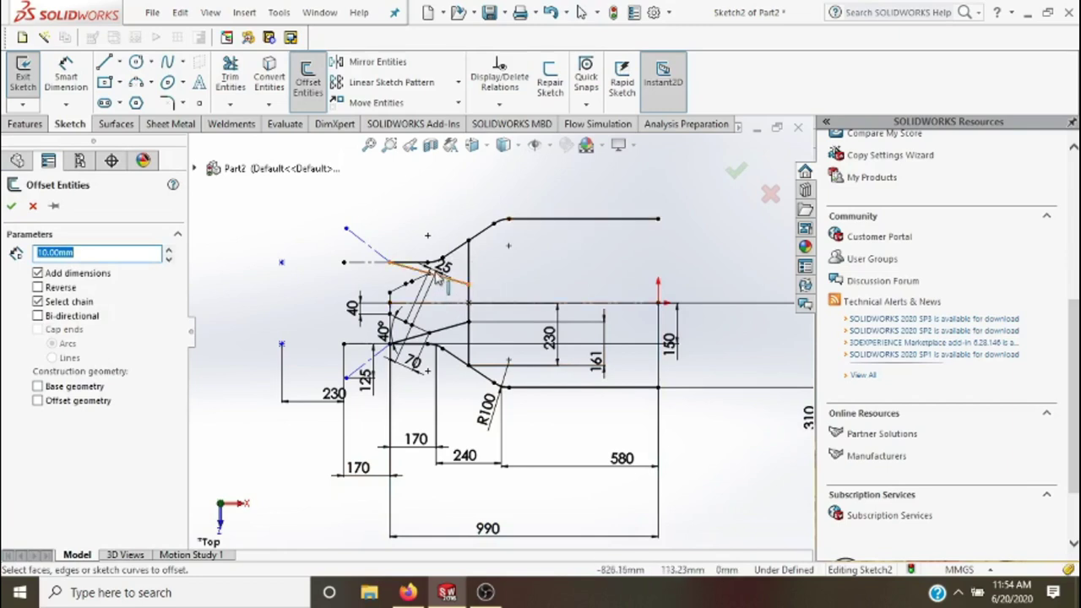
pyautogui.press('Escape')
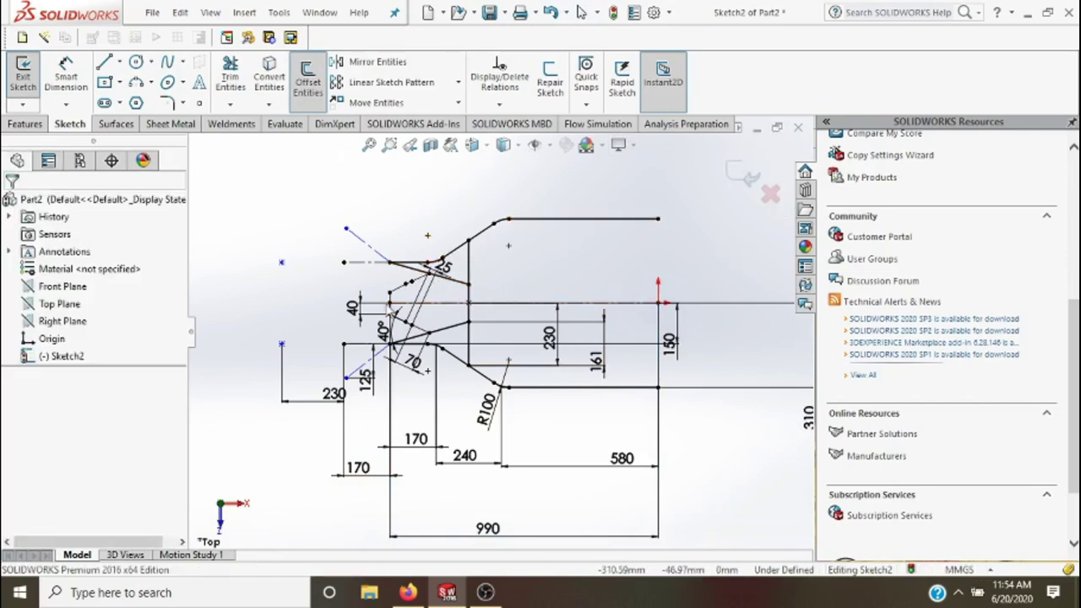
pyautogui.moveTo(463, 275); pyautogui.dragTo(423, 294)
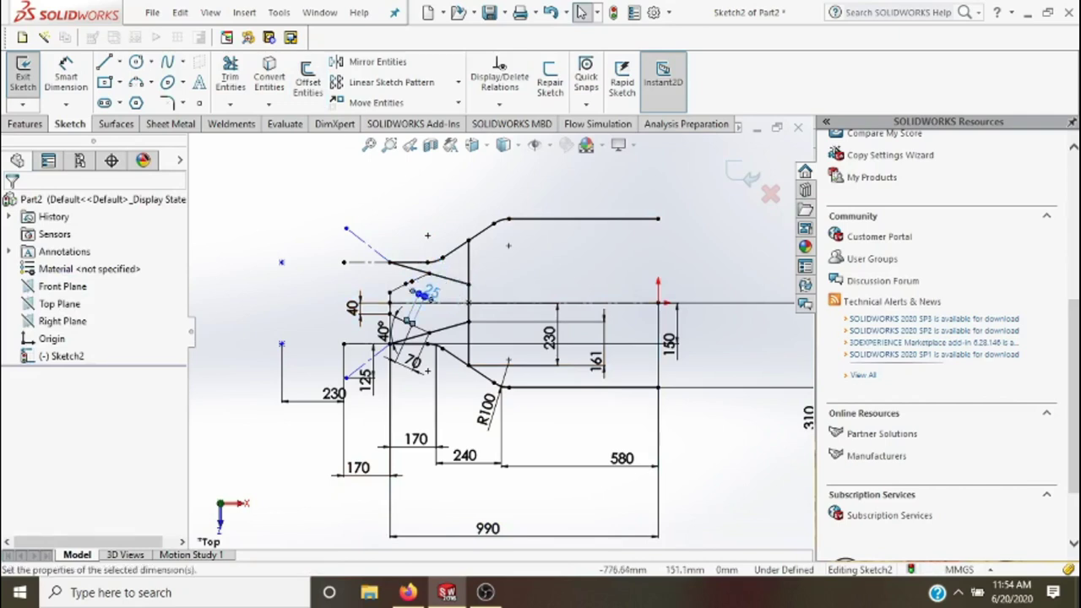
pyautogui.click(426, 193)
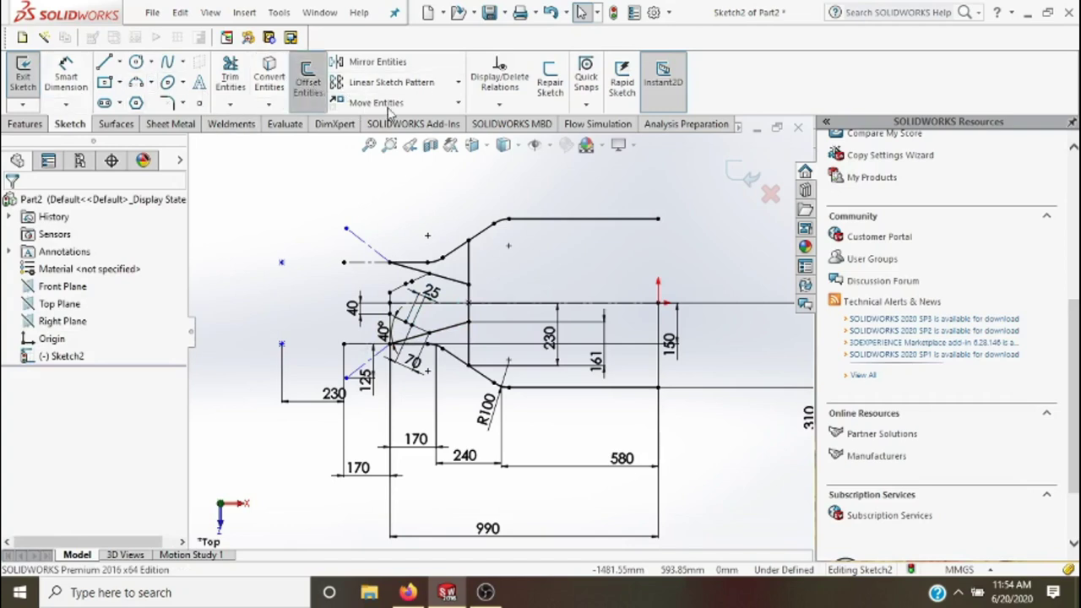
# - Offset the top edge line 92.50 mm downward and move its dimension aside
pyautogui.click(579, 223)
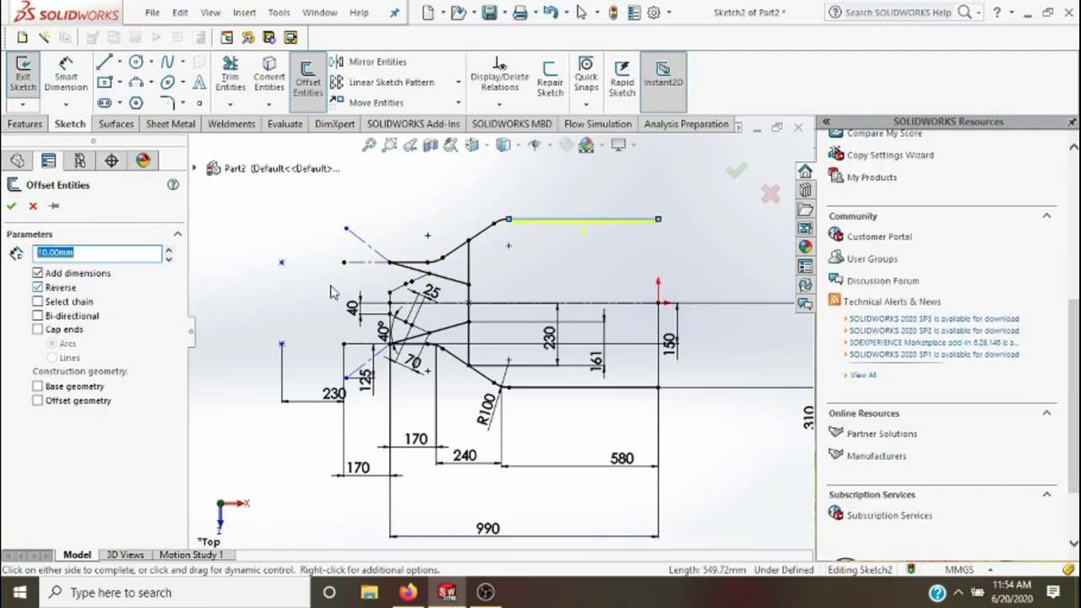
pyautogui.scroll(-1, 331, 291)
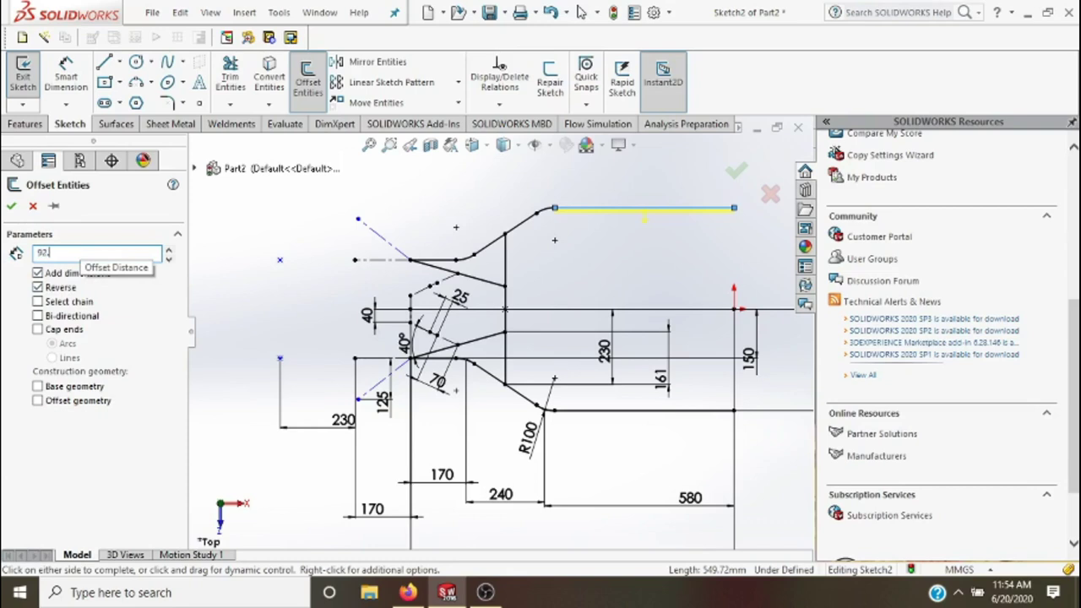
pyautogui.write('92.5')
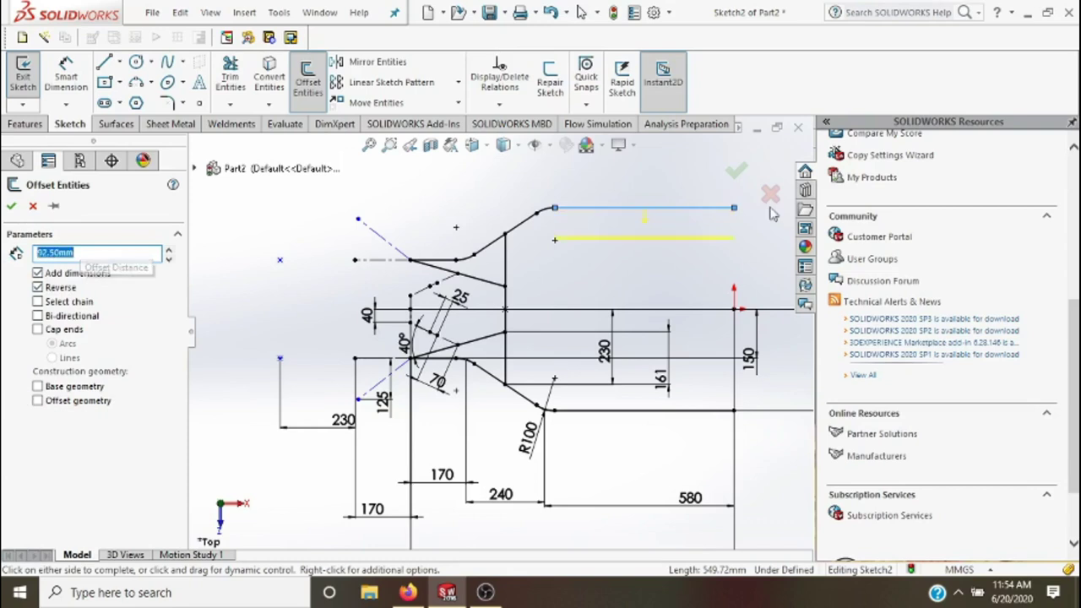
pyautogui.click(736, 175)
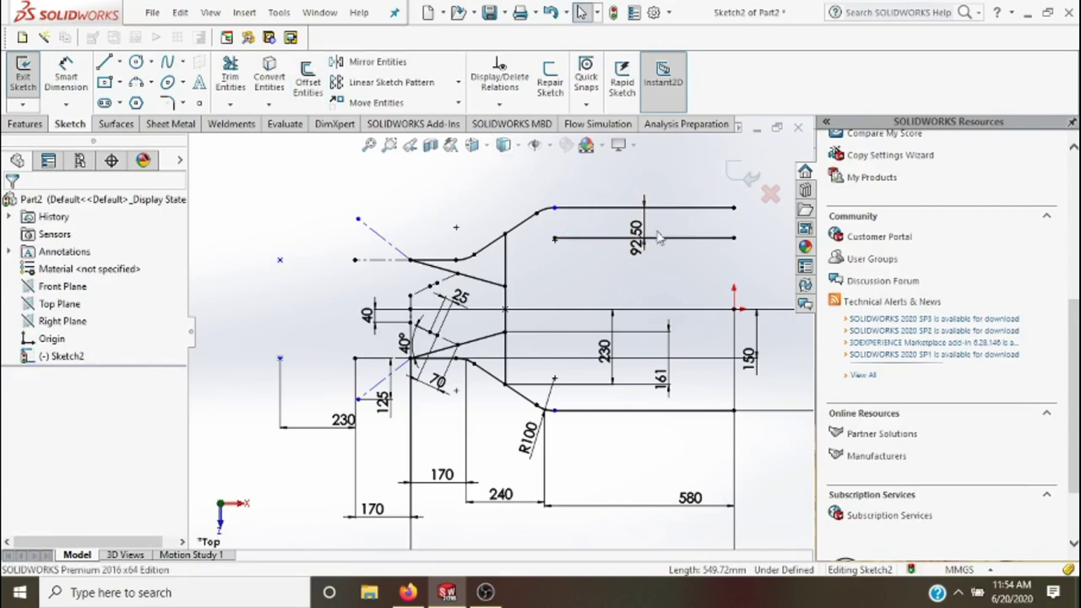
pyautogui.moveTo(659, 238)
pyautogui.mouseDown()
pyautogui.moveTo(764, 241)
pyautogui.moveTo(616, 239)
pyautogui.mouseUp()
pyautogui.click(616, 239)
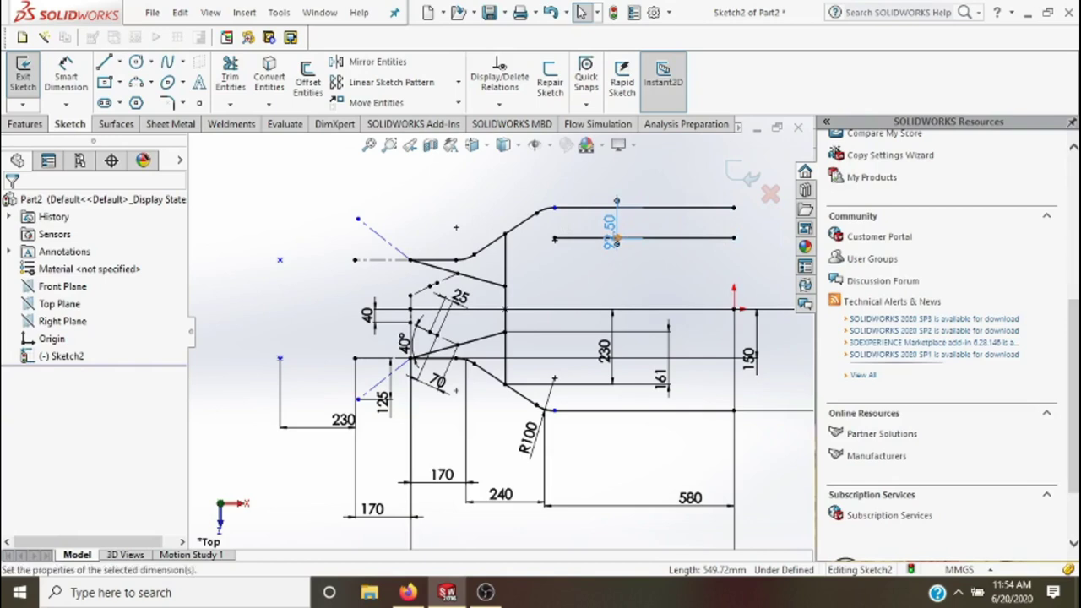
pyautogui.click(521, 192)
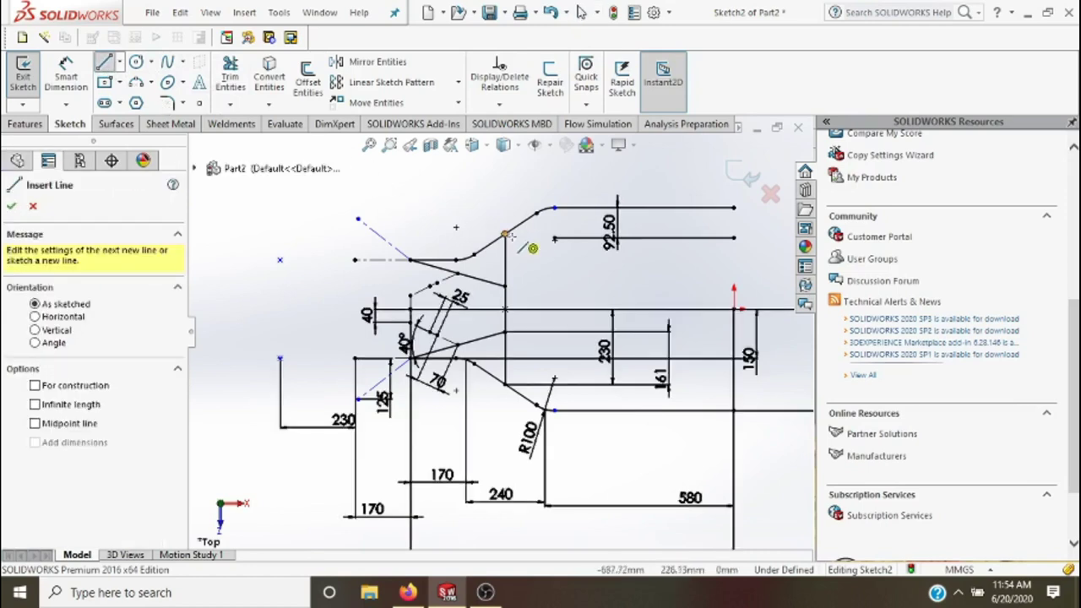
# - Draw a slanted line from the 92.50 offset line's left end down to the vertical line
pyautogui.click(555, 238)
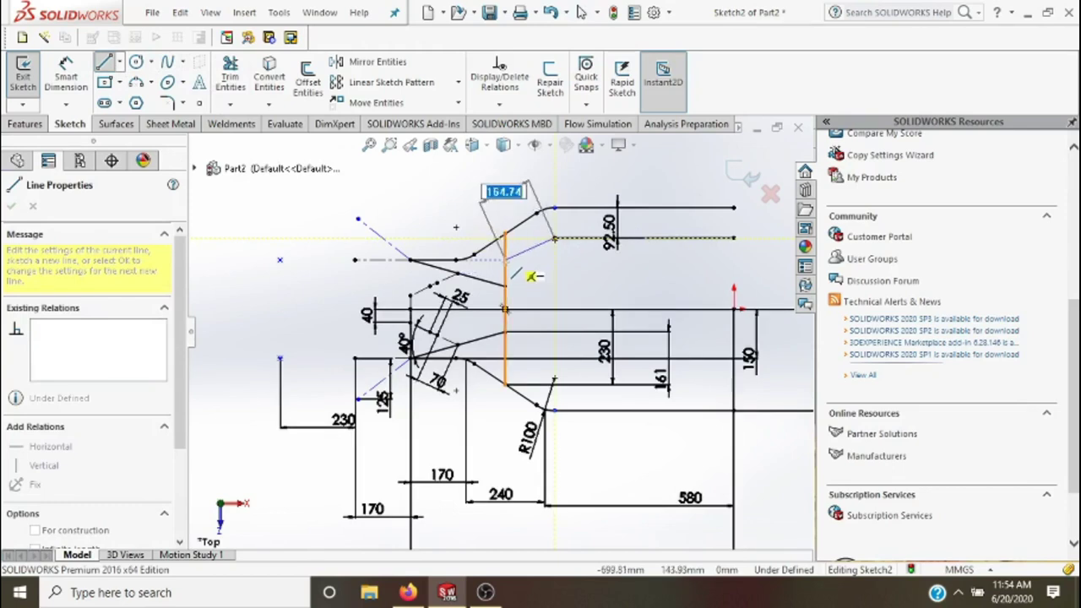
pyautogui.click(506, 258)
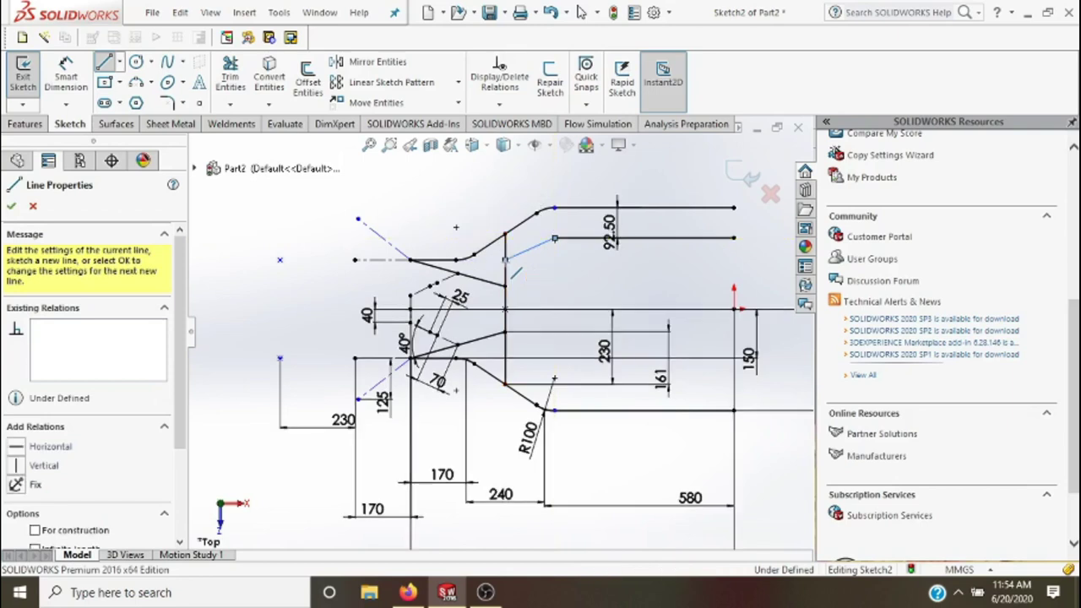
pyautogui.press('Escape')
pyautogui.press('Escape')
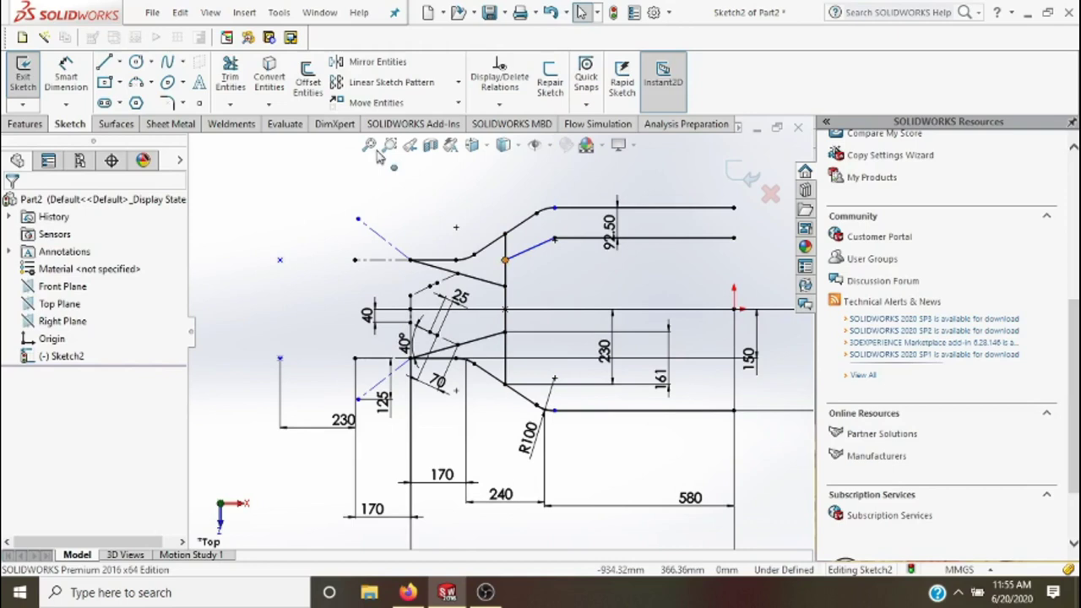
# - Fillet the slanted line and the 92.50 offset line with a 100 mm radius
pyautogui.click(170, 102)
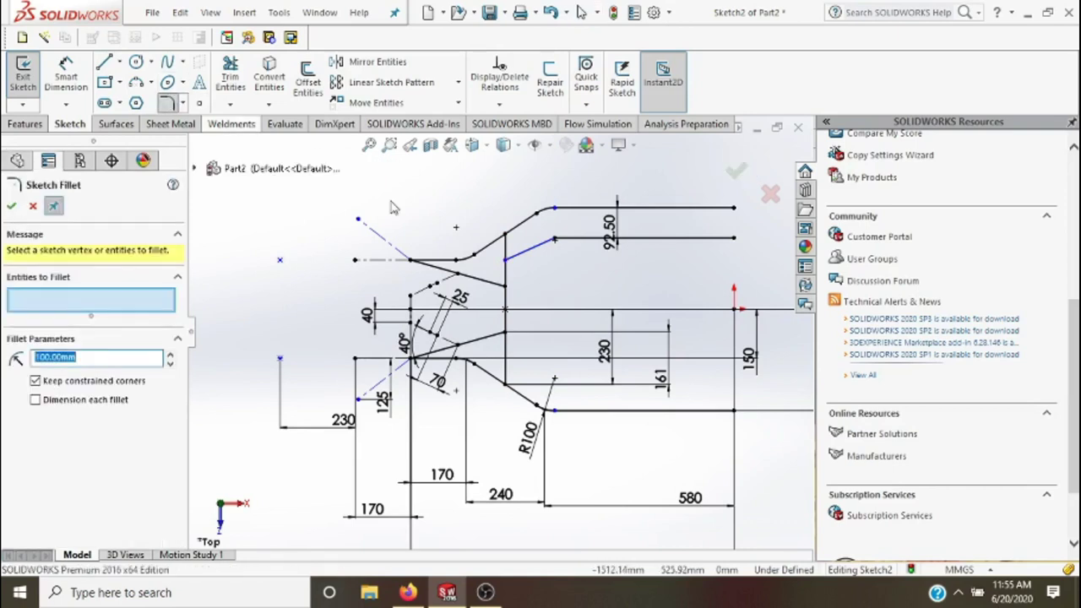
pyautogui.click(541, 246)
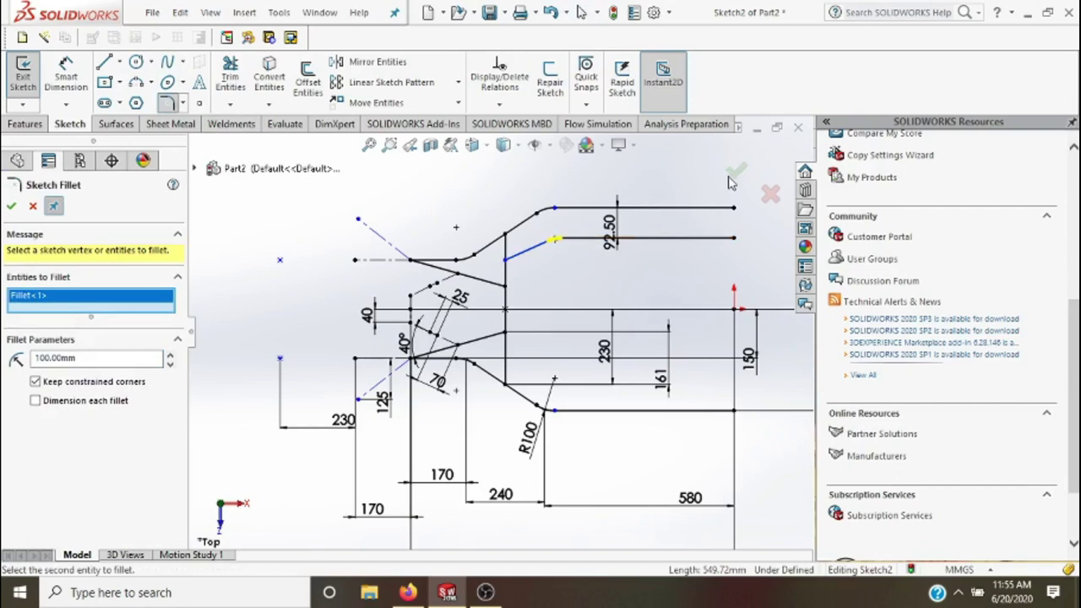
pyautogui.click(583, 237)
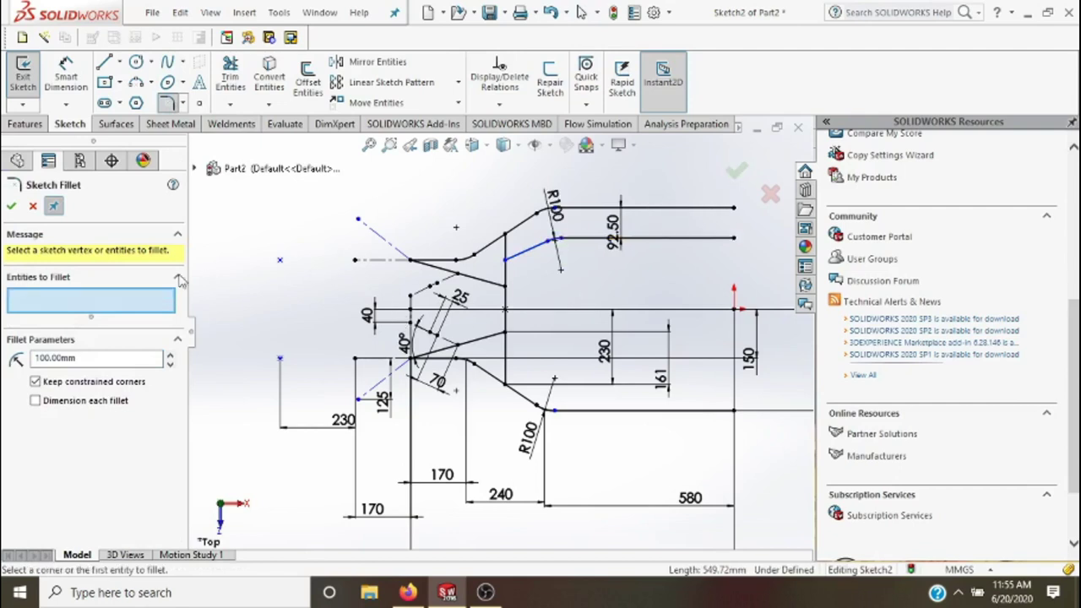
pyautogui.click(13, 207)
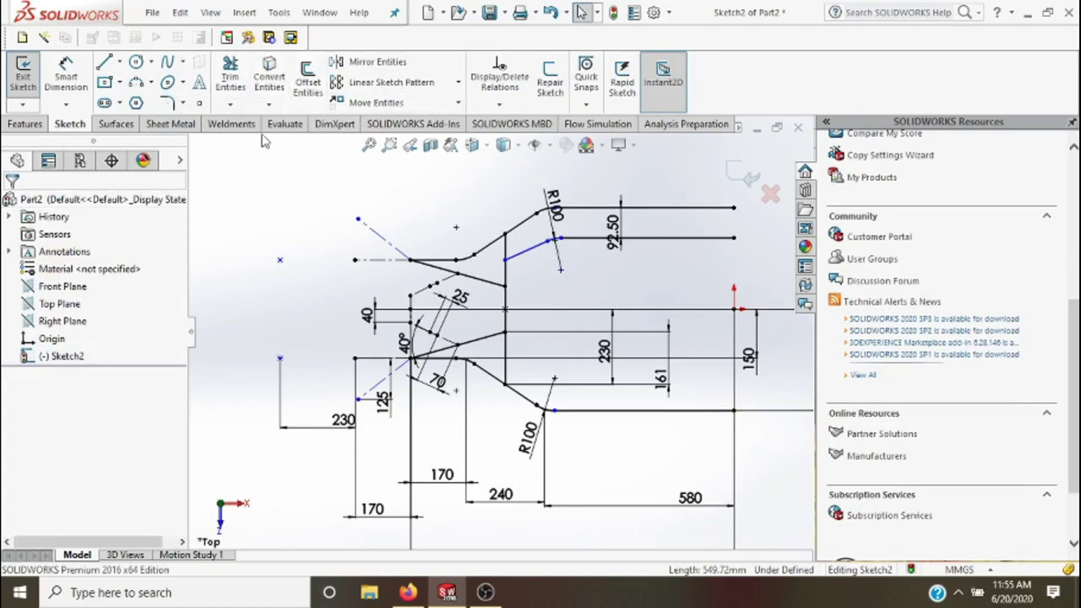
pyautogui.click(119, 62)
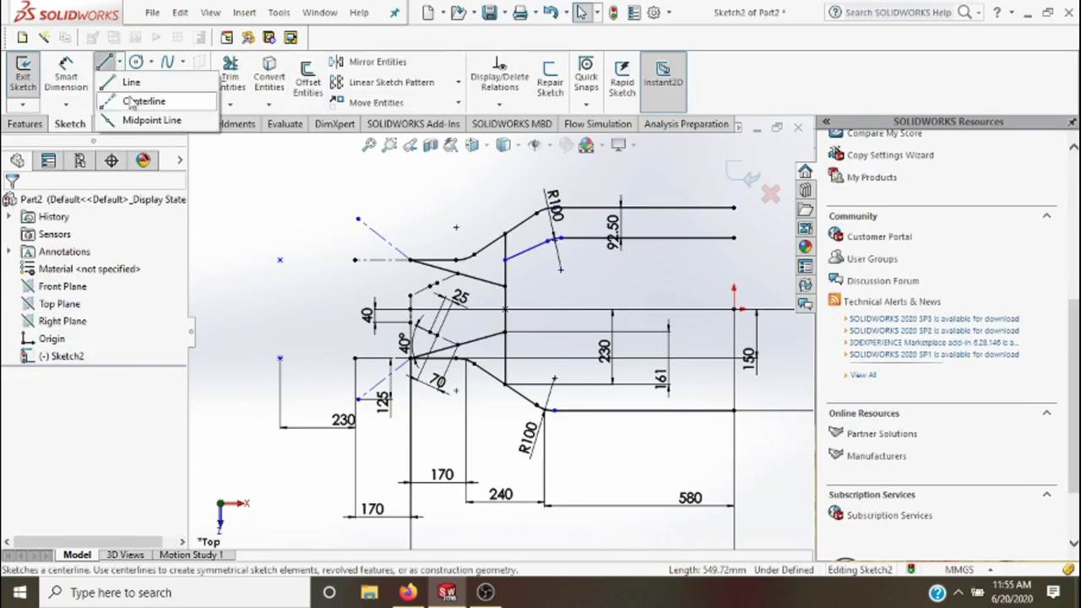
# - Draw a 60 mm construction centerline at the upper inner line's right end
pyautogui.click(732, 238)
pyautogui.write('60')
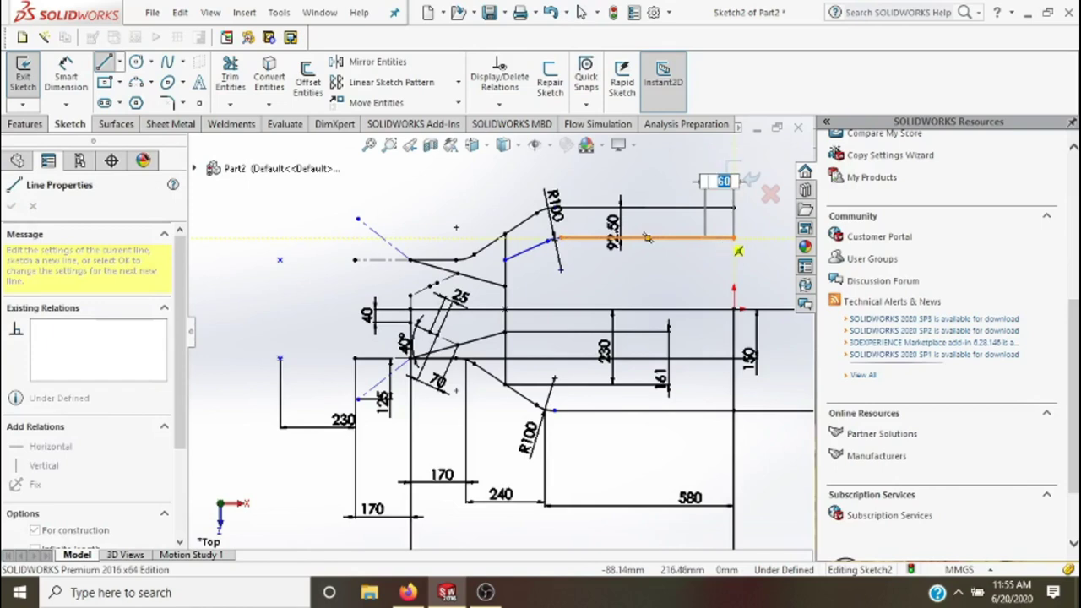
pyautogui.press('Return')
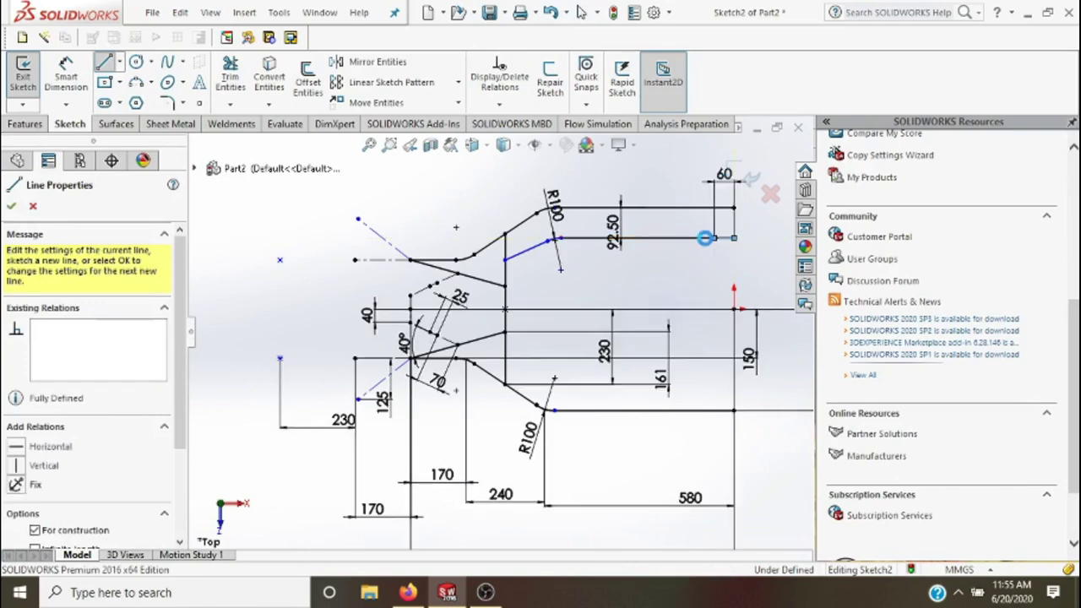
pyautogui.press('Escape')
pyautogui.press('Escape')
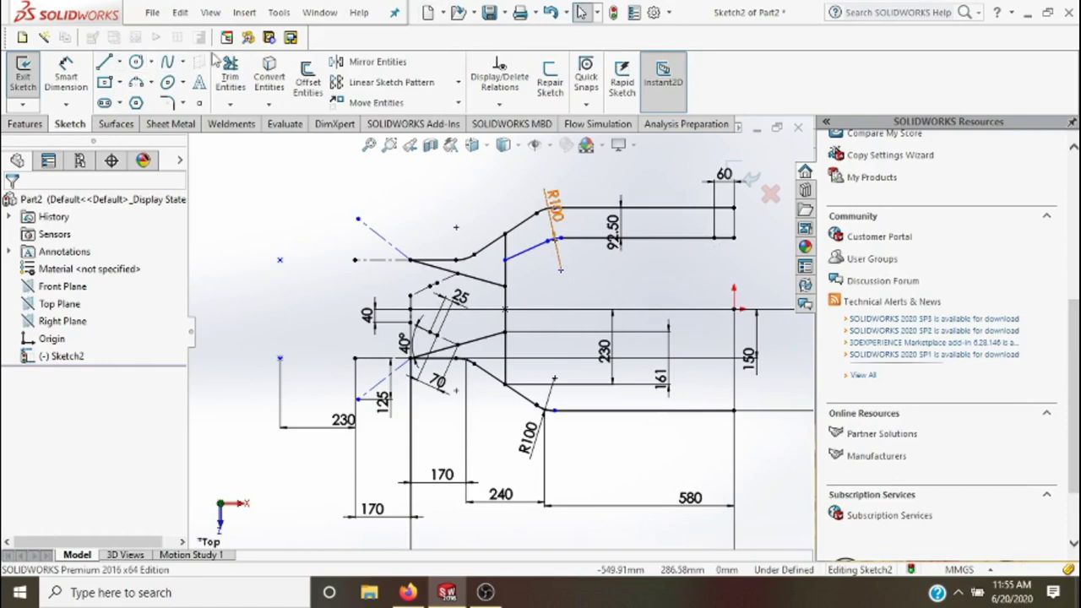
# - Power-trim the short end segment off the upper inner line and exit Sketch2
pyautogui.click(228, 67)
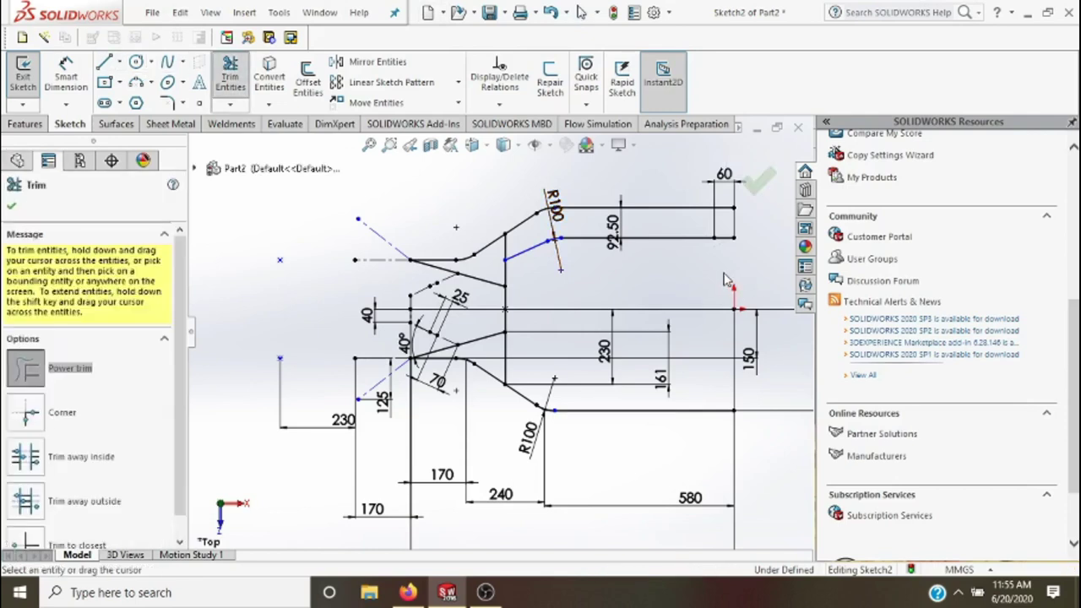
pyautogui.moveTo(726, 231); pyautogui.dragTo(747, 233)
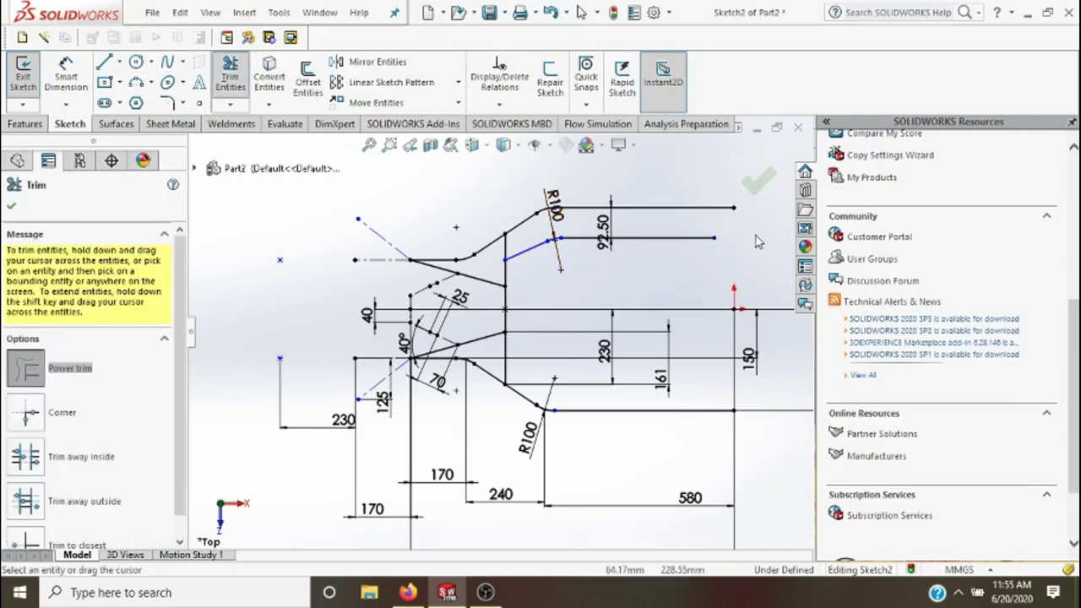
pyautogui.click(760, 186)
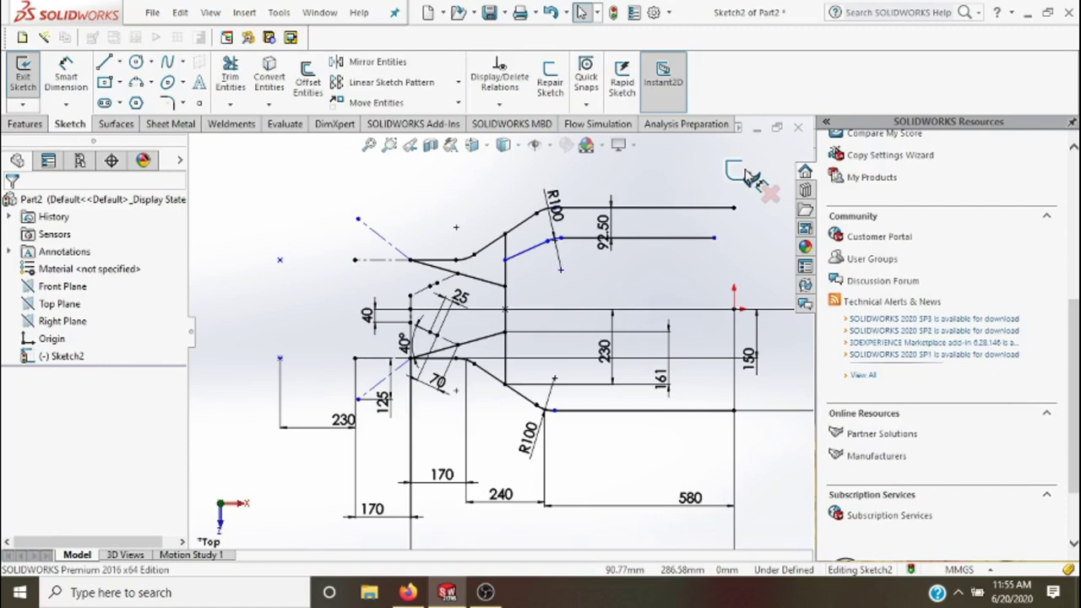
pyautogui.click(747, 175)
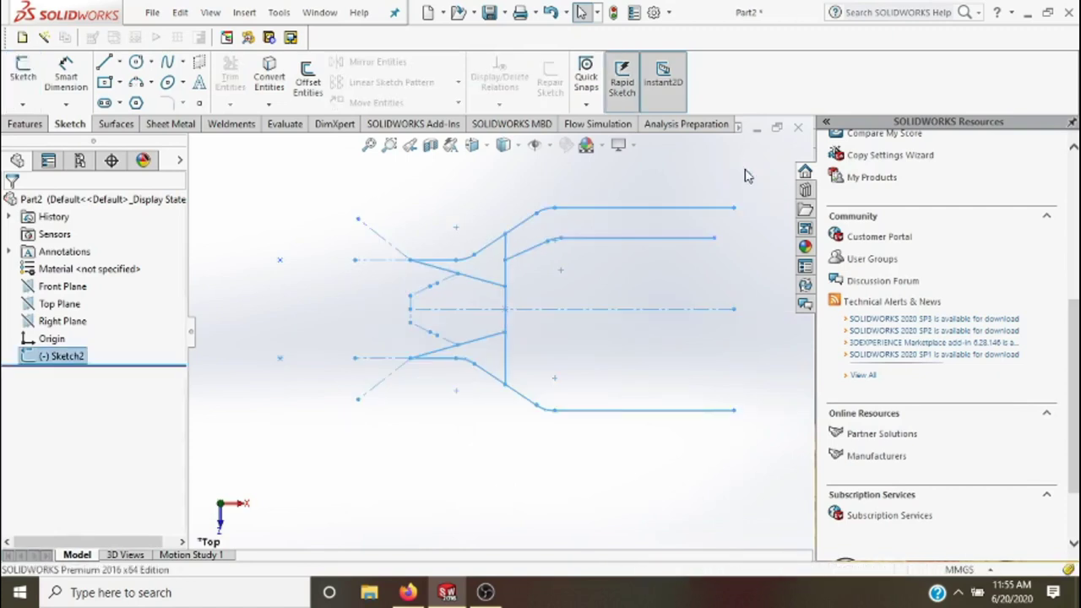
# - Zoom out and rotate the view until Sketch2 is seen edge-on from the front
pyautogui.scroll(1, 393, 328)
pyautogui.scroll(1, 393, 328)
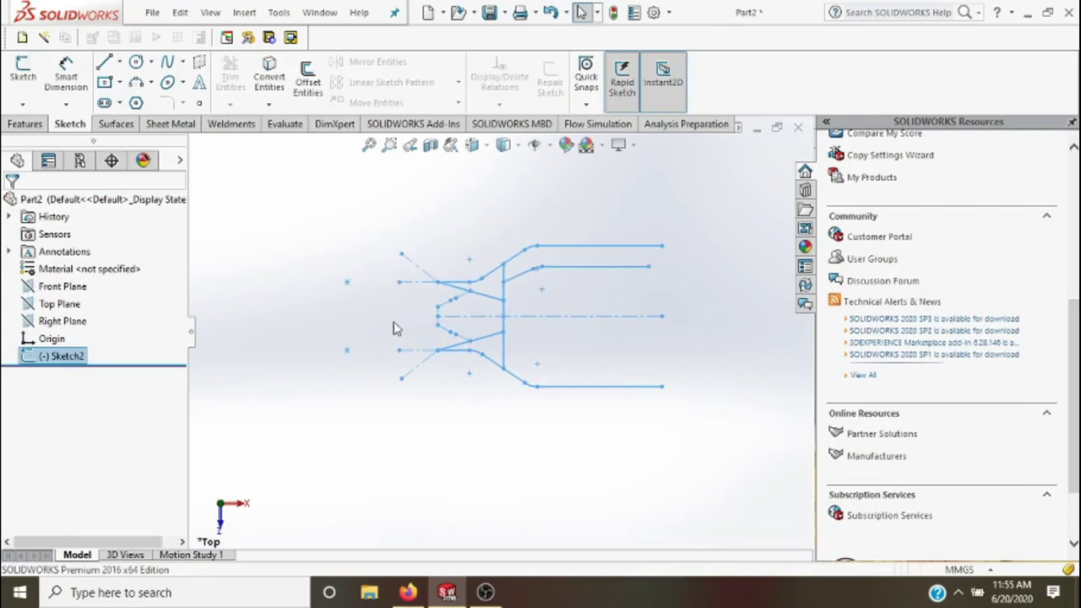
pyautogui.click(334, 371)
pyautogui.press('Up')
pyautogui.press('Up')
pyautogui.press('Up')
pyautogui.press('Left')
pyautogui.press('Left')
pyautogui.press('Left')
pyautogui.press('Left')
pyautogui.press('Left')
pyautogui.press('Left')
pyautogui.press('Left')
pyautogui.press('Left')
pyautogui.press('Left')
pyautogui.press('Left')
pyautogui.press('Down')
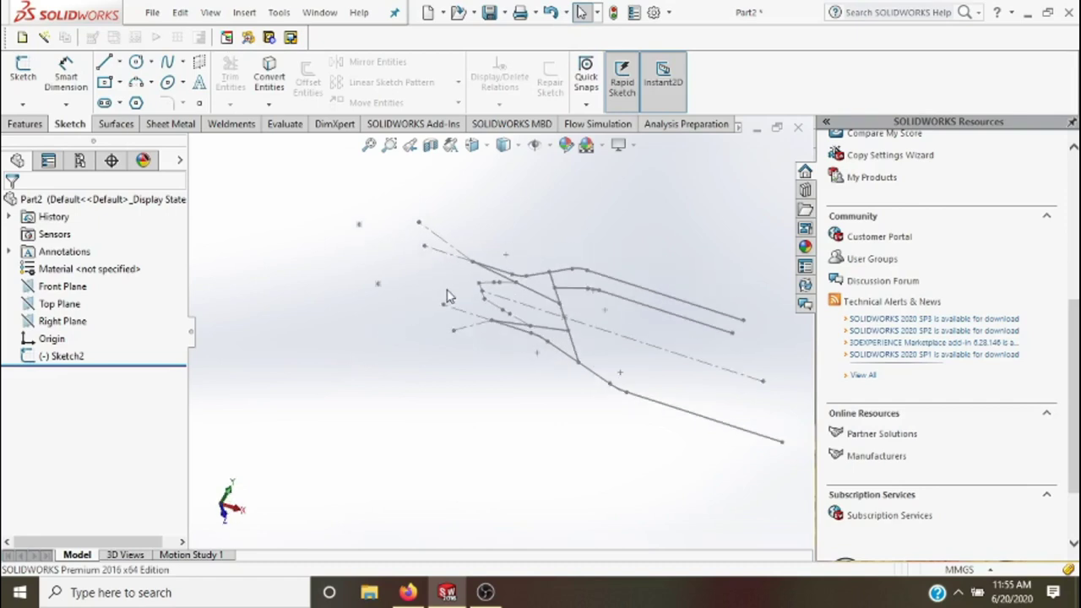
pyautogui.rightClick(448, 296)
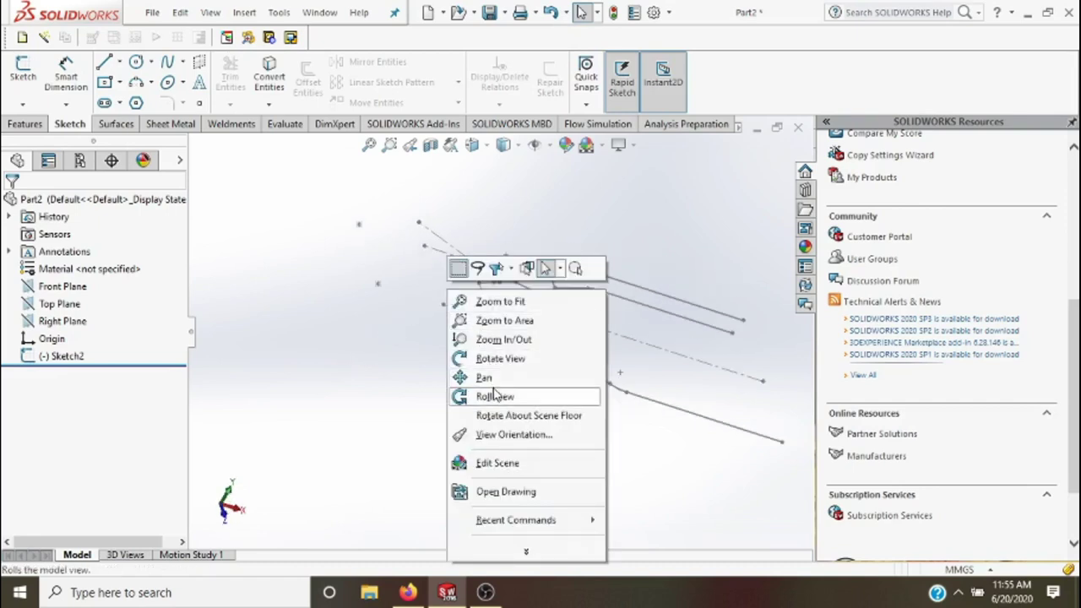
pyautogui.click(510, 359)
pyautogui.moveTo(506, 361); pyautogui.dragTo(480, 317)
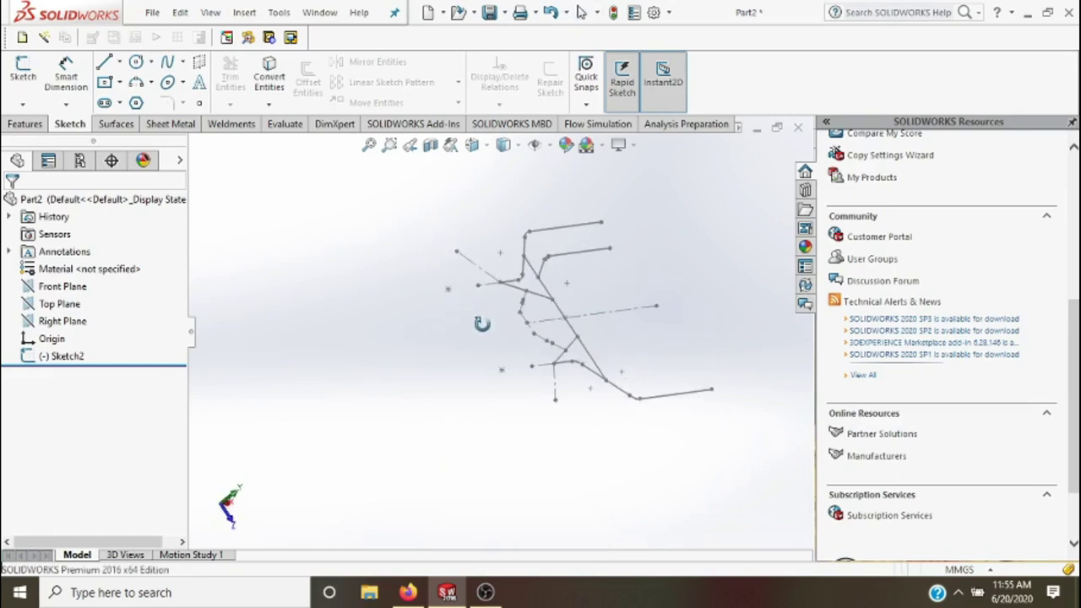
pyautogui.press('Down')
pyautogui.press('Down')
pyautogui.moveTo(483, 323)
pyautogui.mouseDown()
pyautogui.moveTo(596, 338)
pyautogui.moveTo(589, 400)
pyautogui.moveTo(534, 411)
pyautogui.mouseUp()
pyautogui.click(22, 103)
# - Start a 3D sketch and draw a 70 mm vertical centerline from the right construction line's end
pyautogui.click(45, 142)
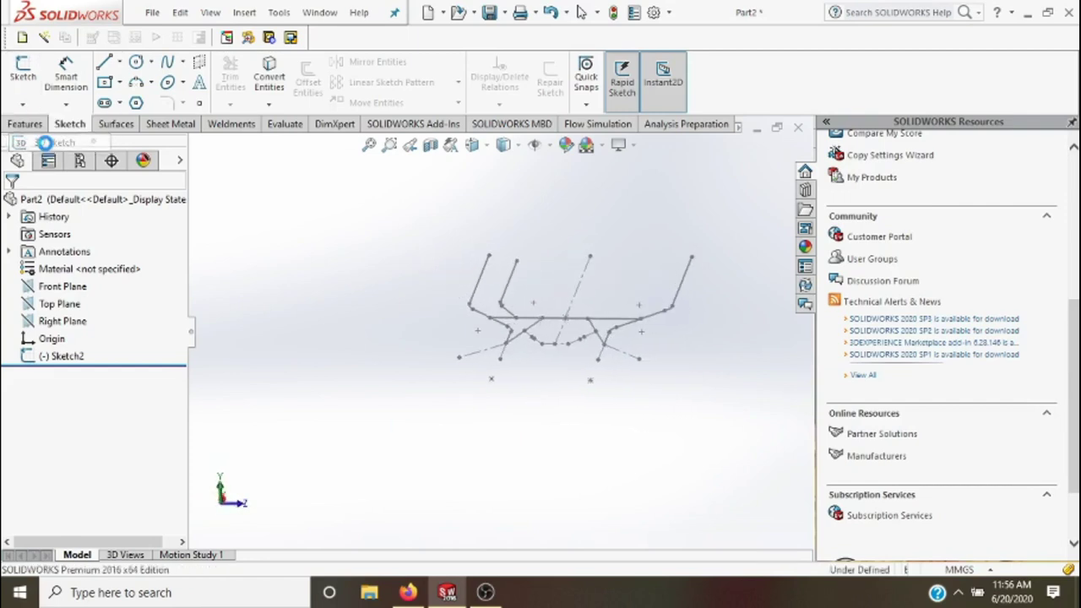
pyautogui.click(119, 62)
pyautogui.click(152, 107)
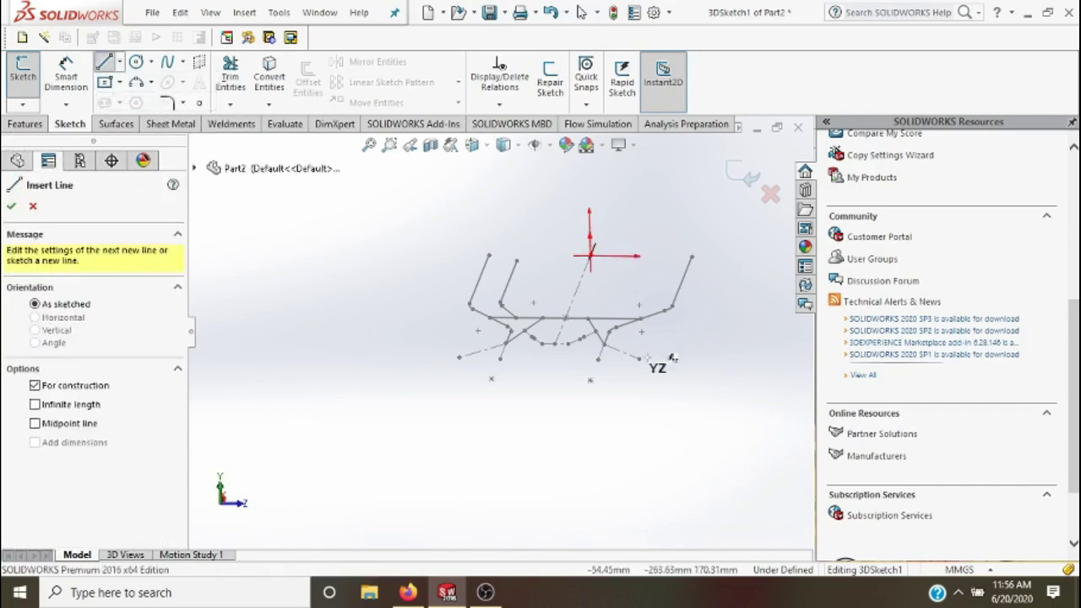
pyautogui.click(638, 358)
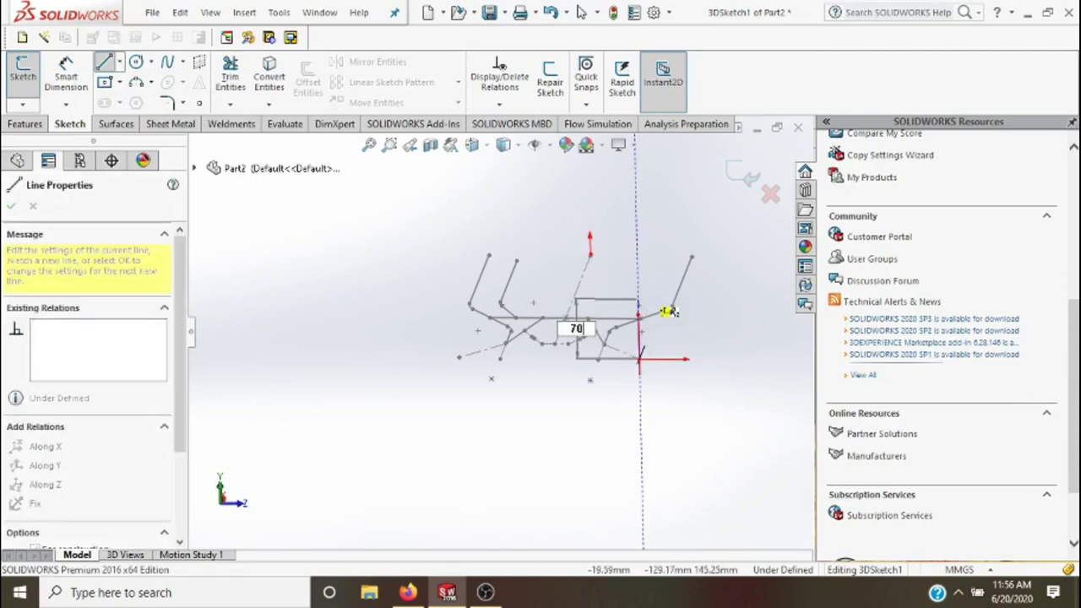
pyautogui.press('Return')
pyautogui.press('Escape')
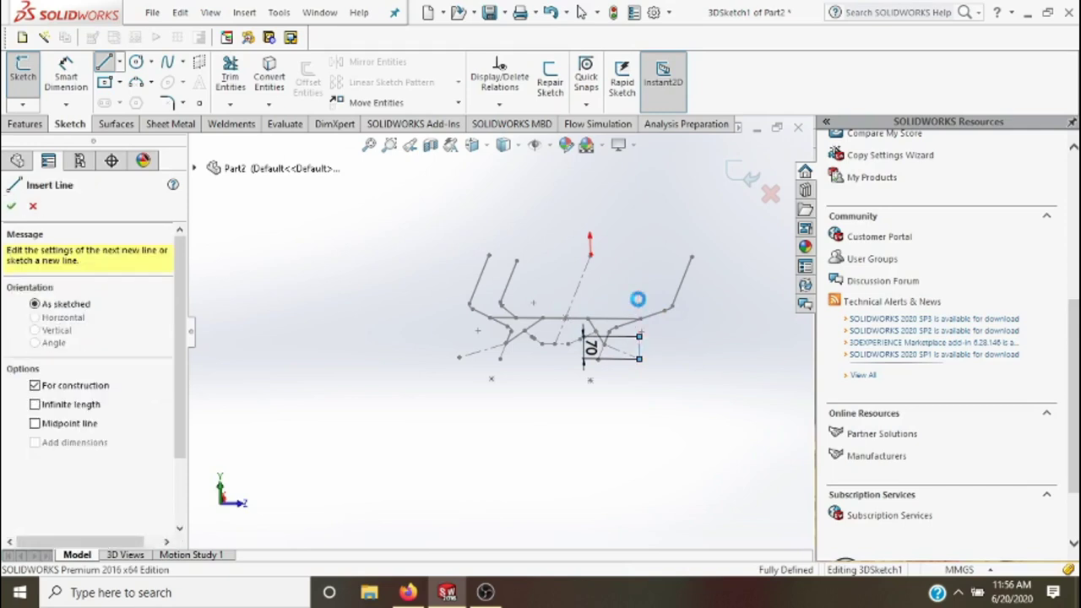
pyautogui.press('Escape')
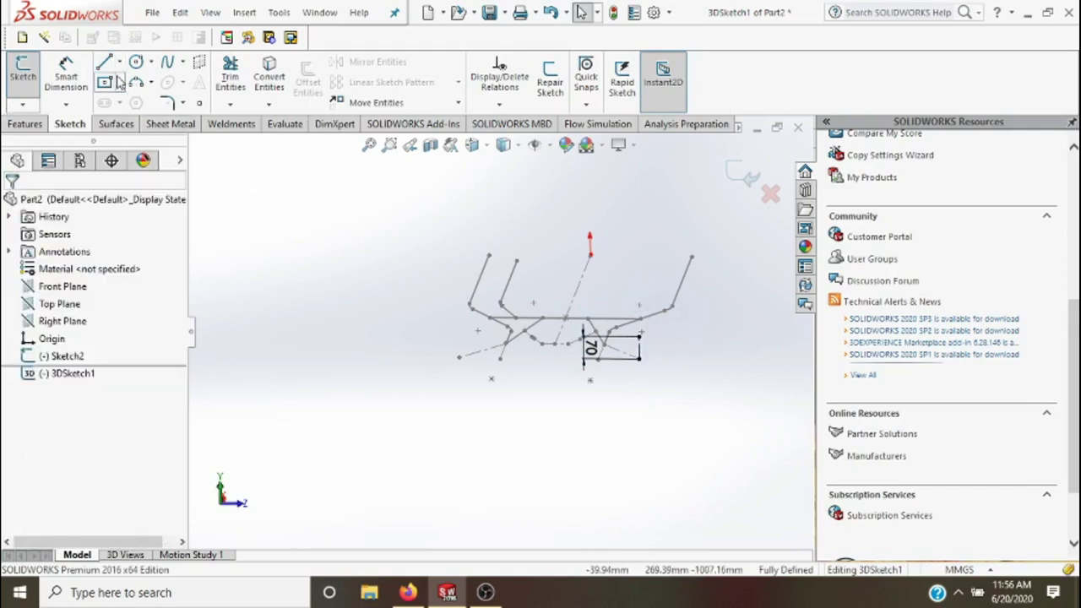
# - Draw a second 70 mm vertical centerline from the left construction line's end and exit 3DSketch1
pyautogui.click(121, 63)
pyautogui.click(142, 99)
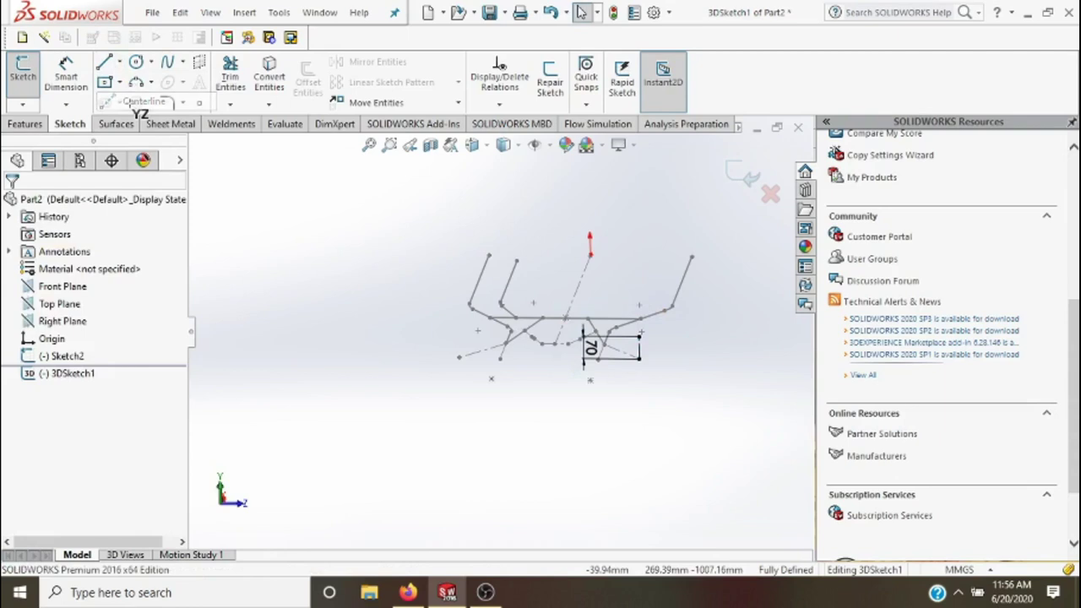
pyautogui.click(456, 358)
pyautogui.click(458, 316)
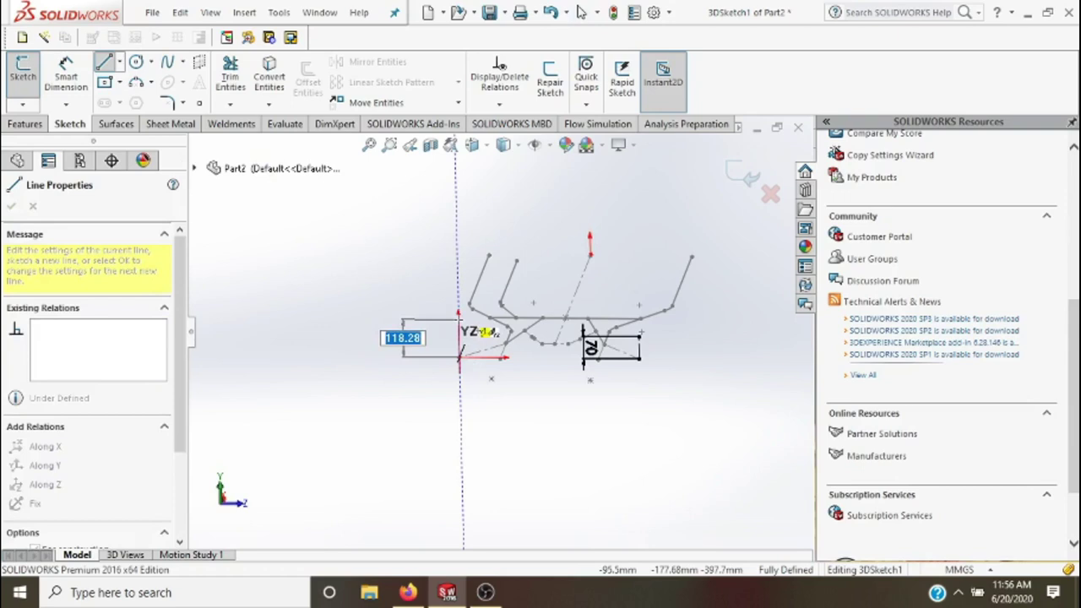
pyautogui.write('70')
pyautogui.press('Return')
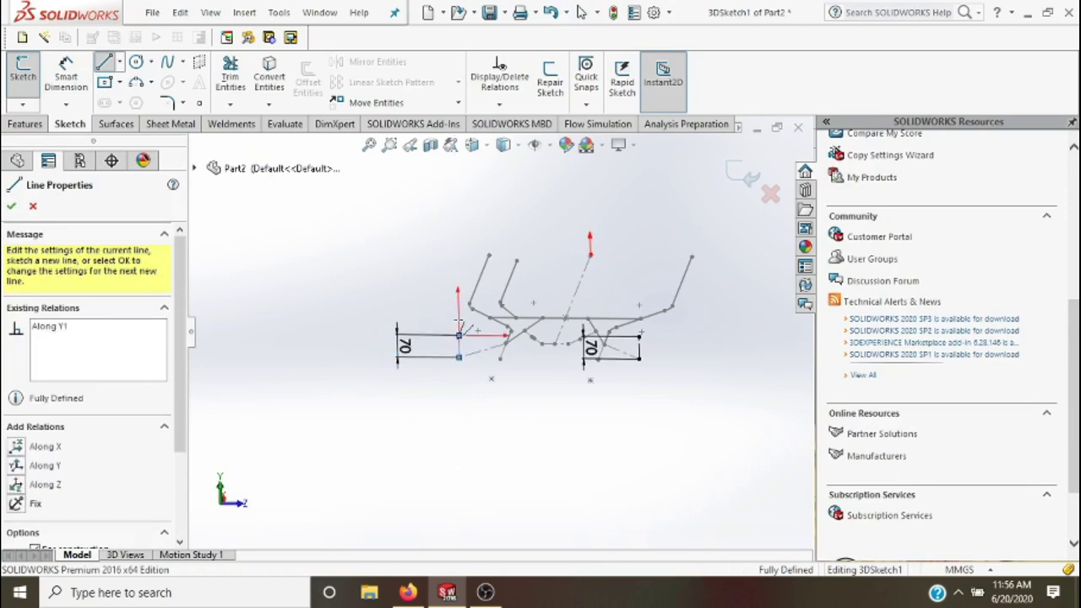
pyautogui.press('Escape')
pyautogui.press('Escape')
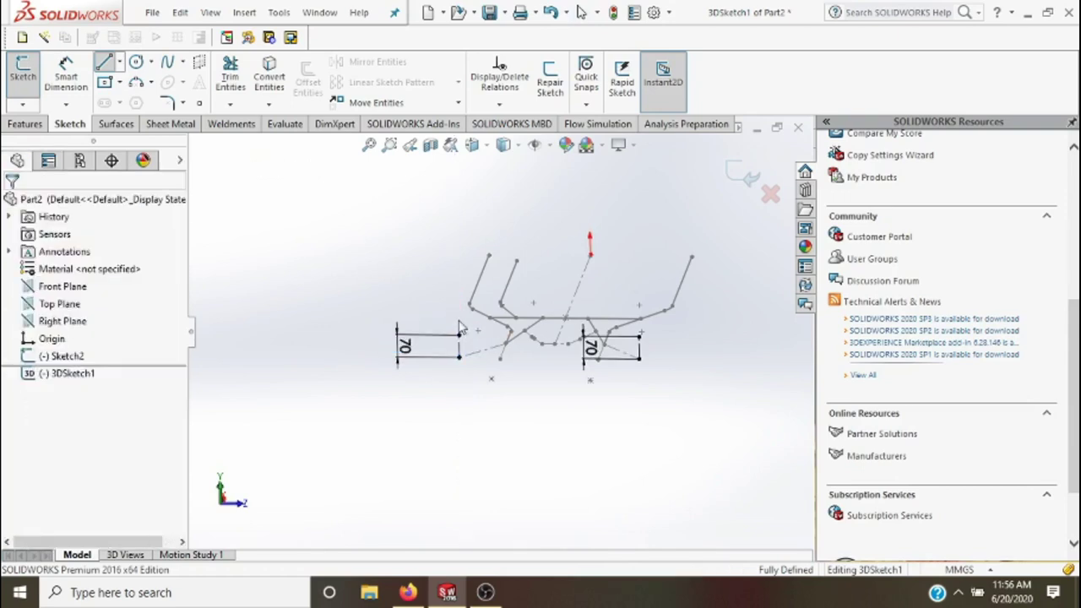
pyautogui.click(747, 171)
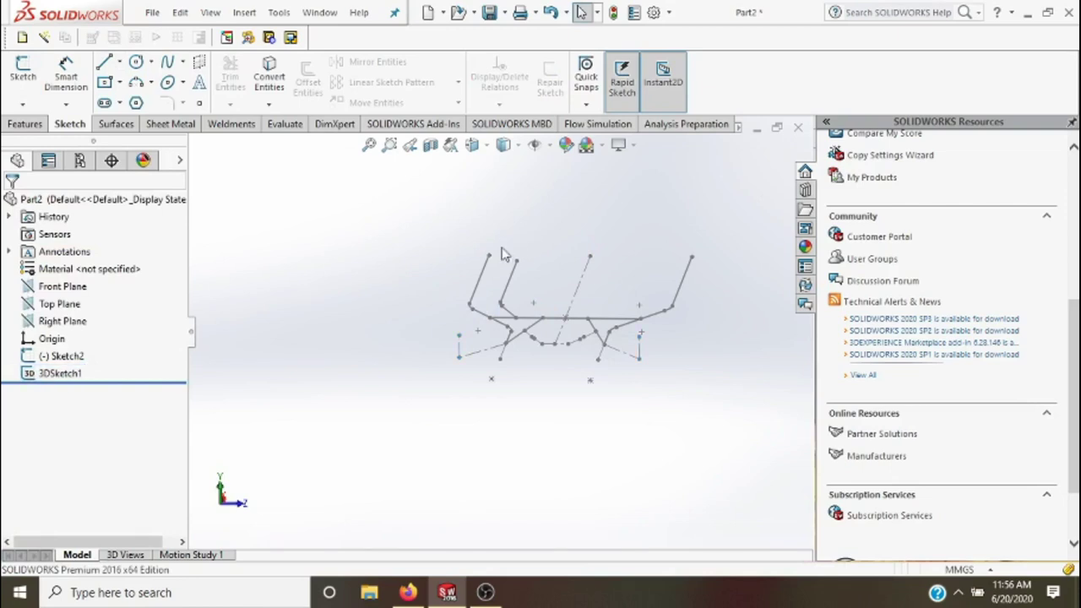
# - Start 3DSketch2 and draw the first 214.77 mm connecting line from the profile
pyautogui.click(23, 104)
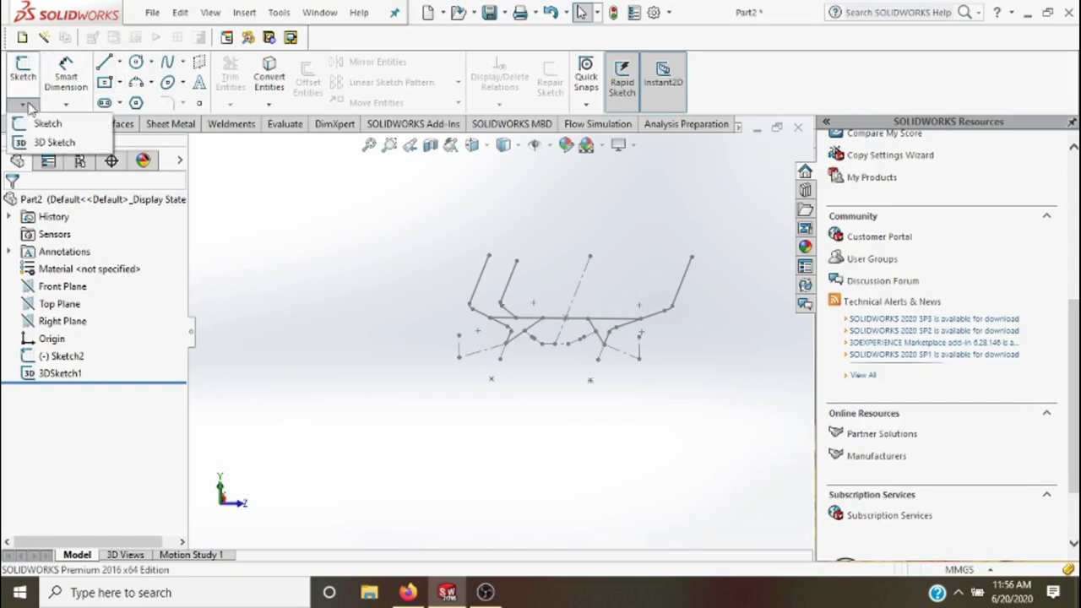
pyautogui.click(40, 144)
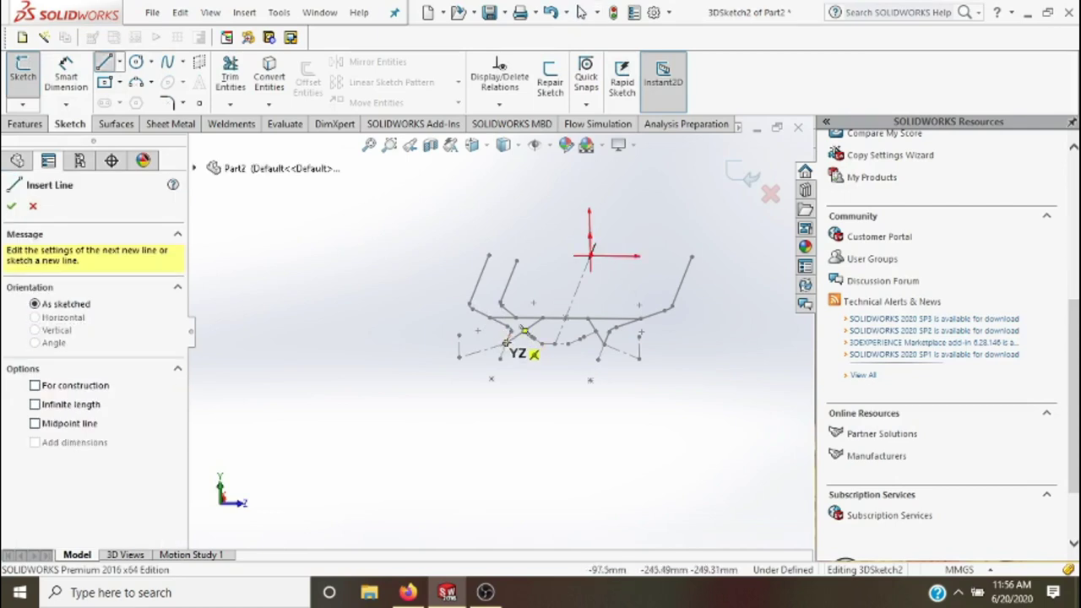
pyautogui.click(506, 342)
pyautogui.click(460, 336)
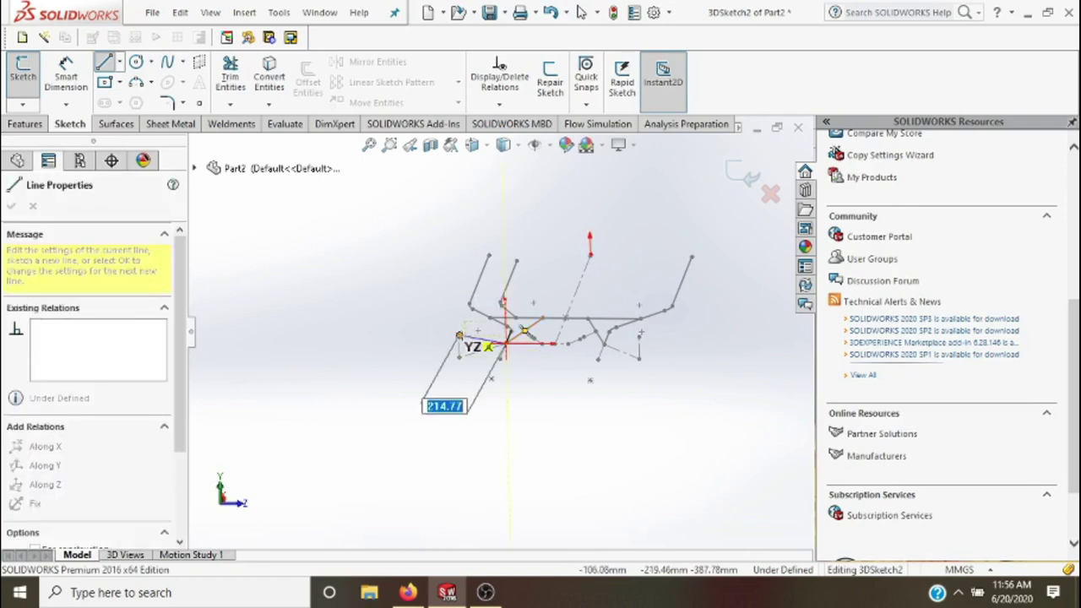
pyautogui.click(460, 336)
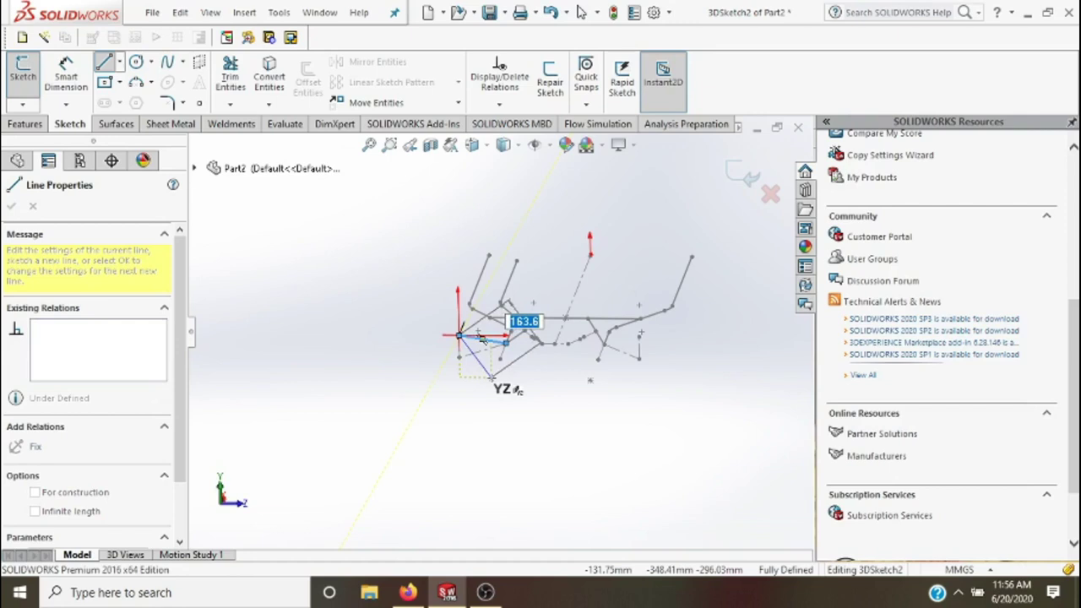
pyautogui.doubleClick(493, 379)
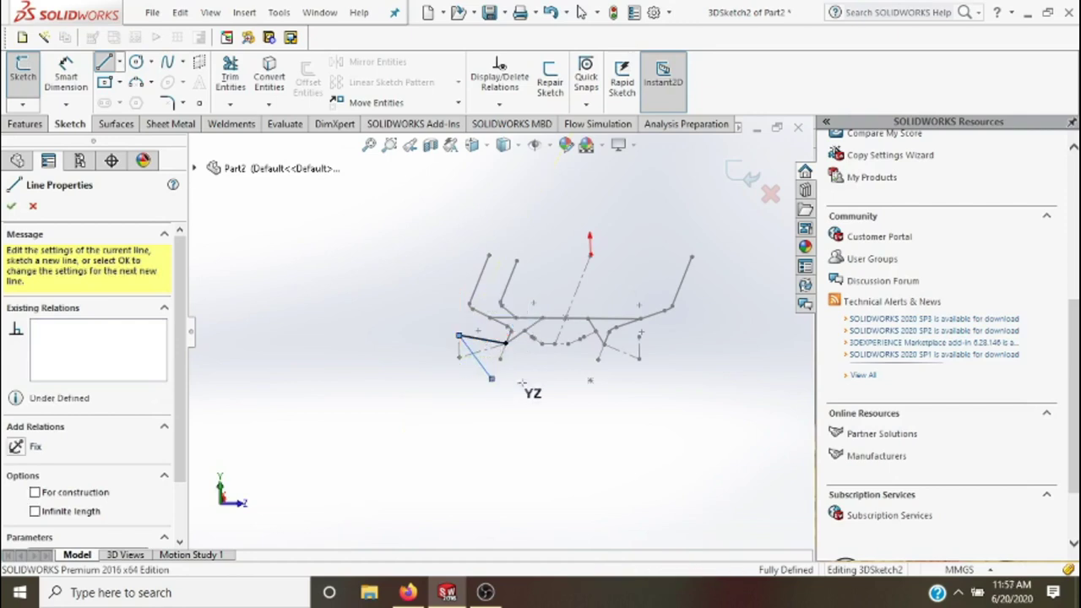
# - Add the 300 mm bottom line, the right 214.77 mm connecting line and a short side line
pyautogui.click(492, 379)
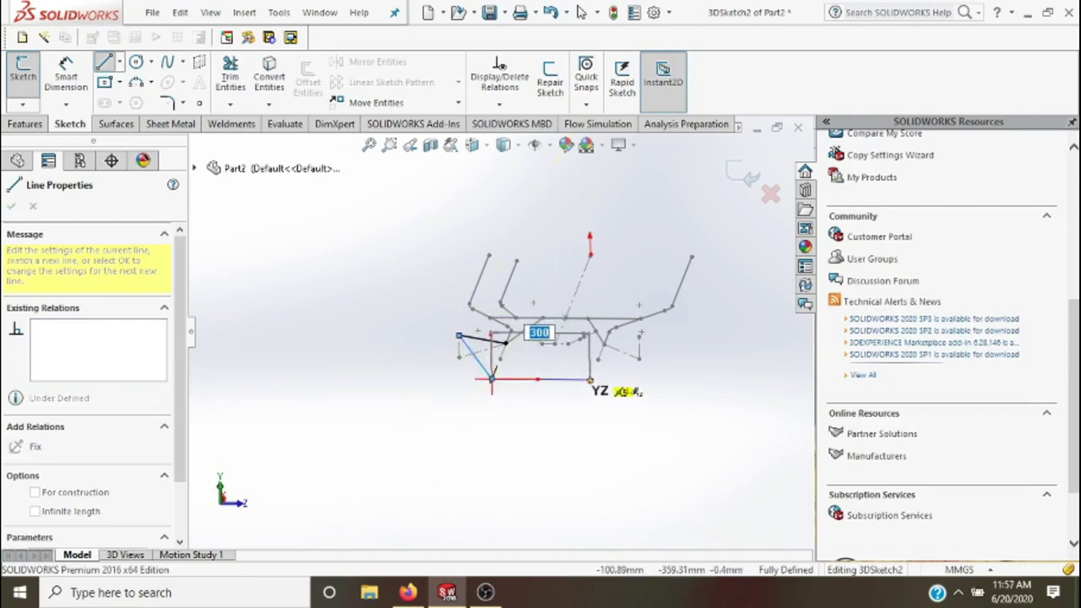
pyautogui.press('Return')
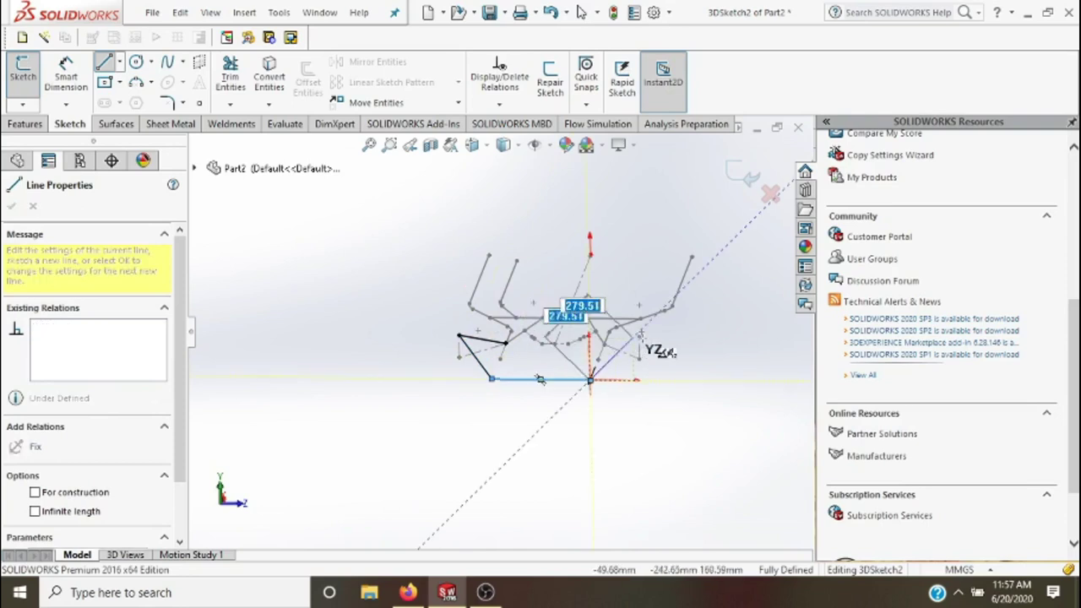
pyautogui.press('Tab')
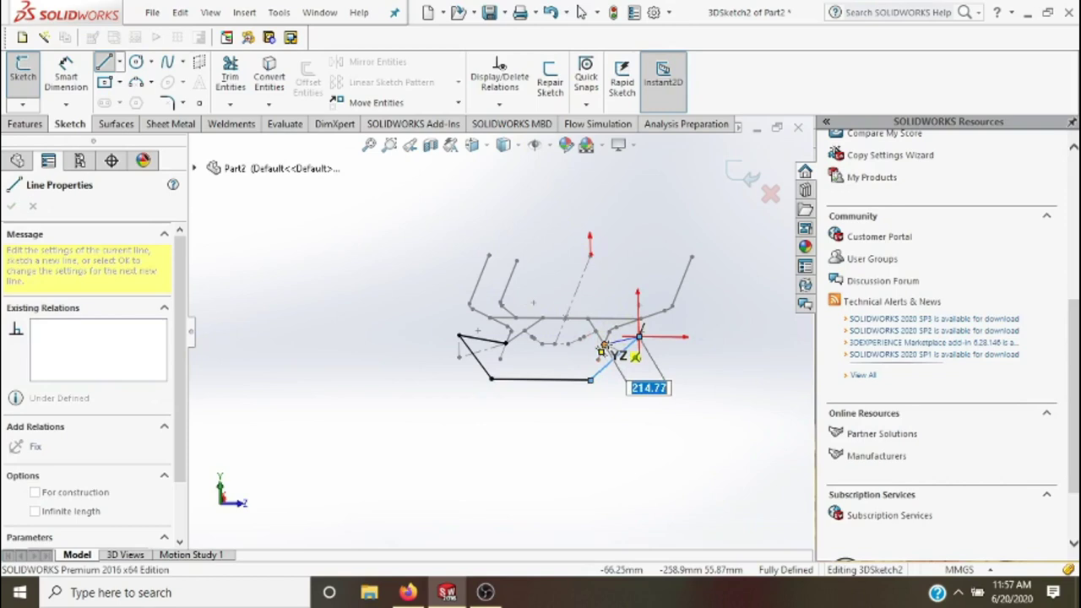
pyautogui.press('Return')
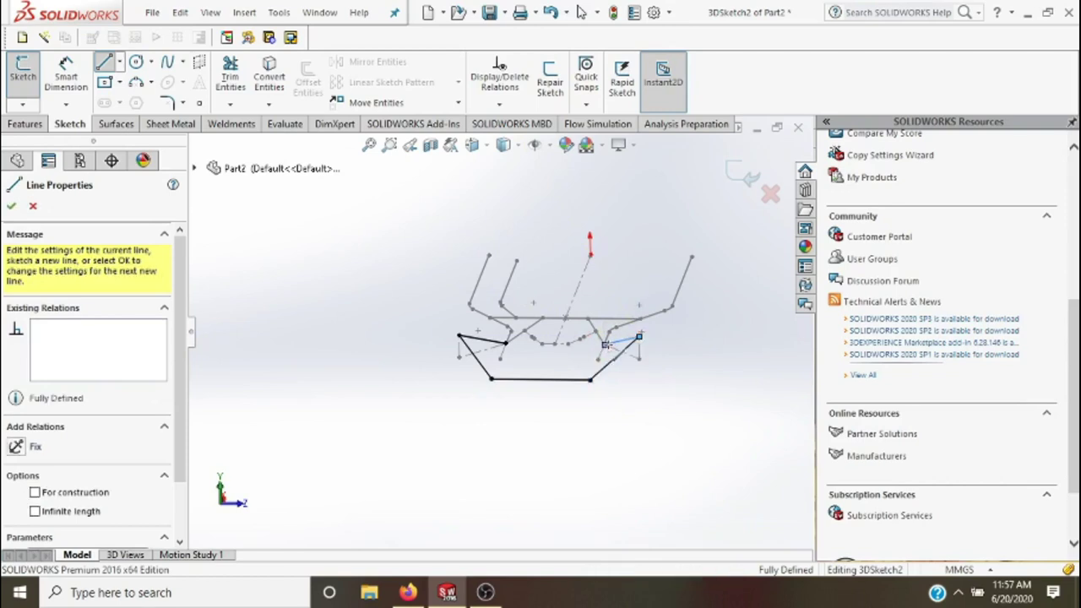
pyautogui.click(604, 345)
pyautogui.doubleClick(639, 337)
pyautogui.press('Escape')
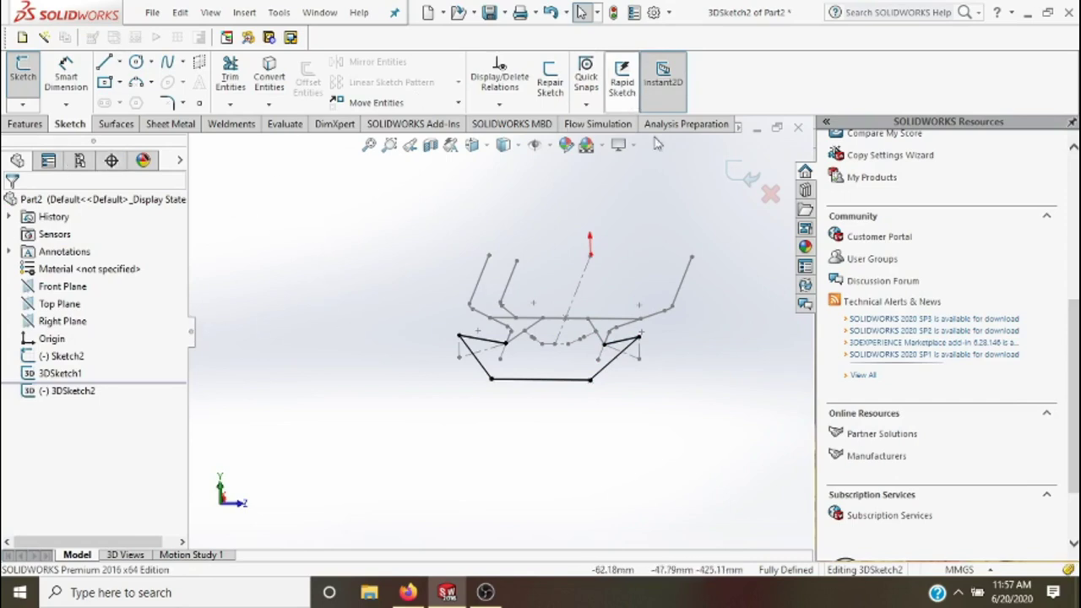
# - Exit 3DSketch2 and orbit the model to an edge-on orientation
pyautogui.click(743, 172)
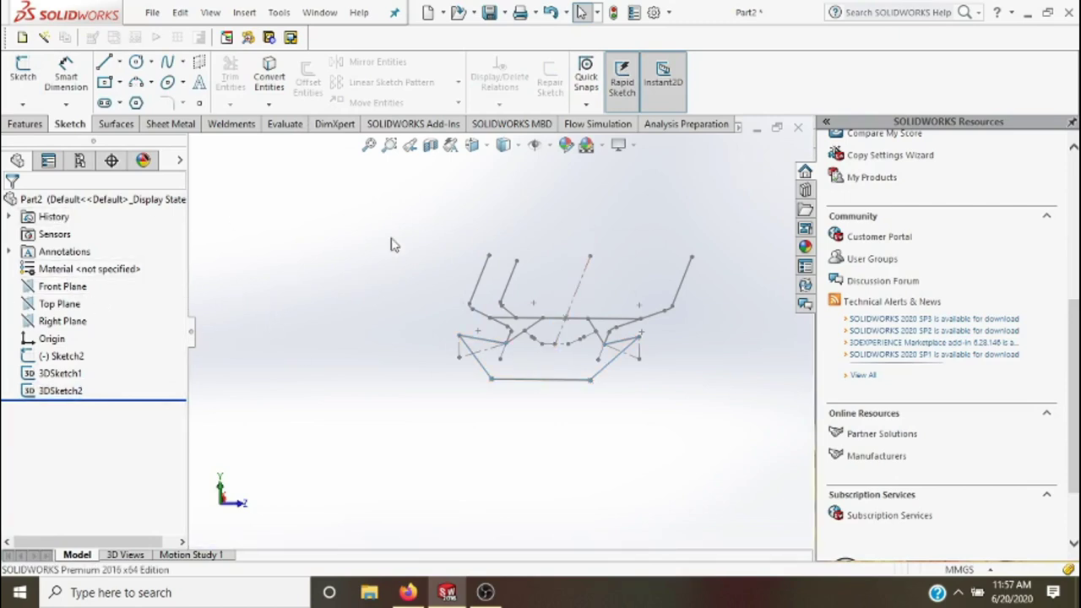
pyautogui.rightClick(438, 291)
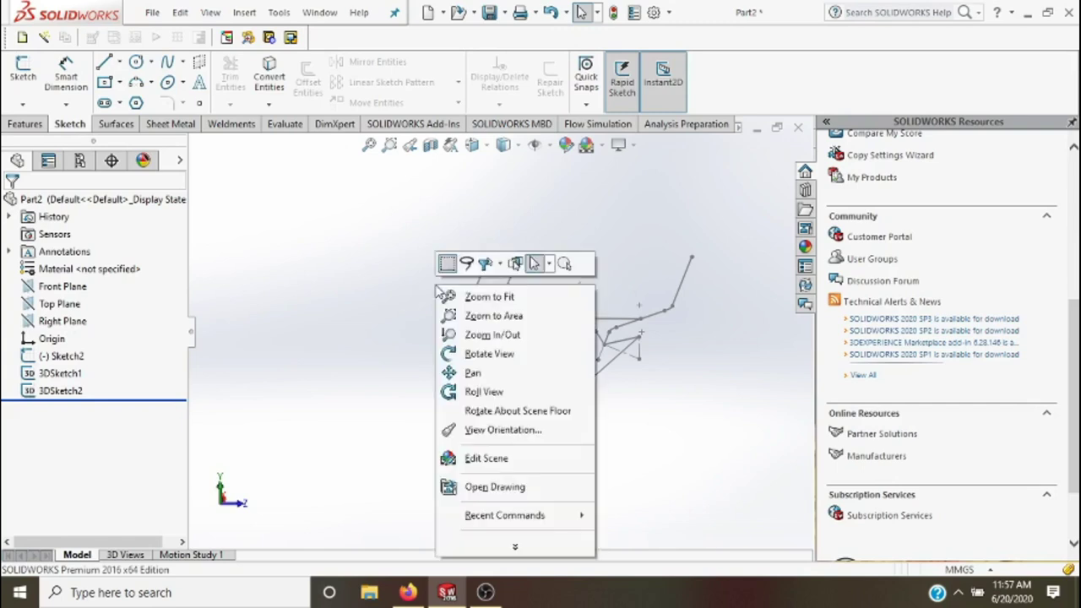
pyautogui.click(490, 354)
pyautogui.moveTo(497, 346)
pyautogui.mouseDown()
pyautogui.moveTo(401, 336)
pyautogui.moveTo(419, 390)
pyautogui.moveTo(465, 390)
pyautogui.moveTo(410, 446)
pyautogui.moveTo(427, 464)
pyautogui.moveTo(473, 427)
pyautogui.moveTo(456, 263)
pyautogui.moveTo(429, 231)
pyautogui.moveTo(413, 270)
pyautogui.moveTo(414, 322)
pyautogui.moveTo(443, 290)
pyautogui.mouseUp()
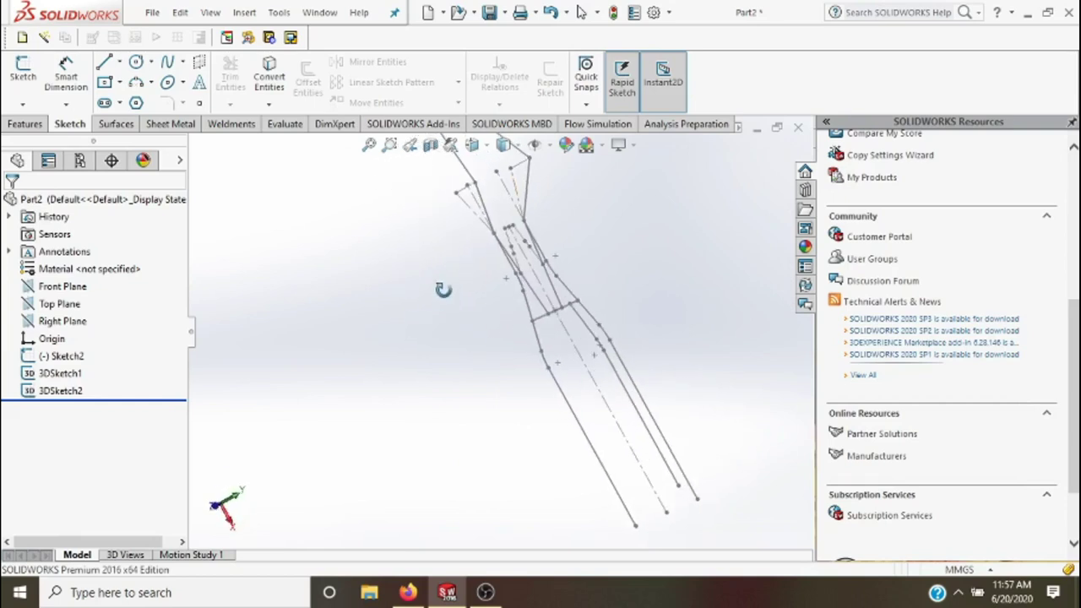
# - Look normal to the Top Plane and start a reference plane offset 10 mm from it
pyautogui.click(50, 306)
pyautogui.click(99, 286)
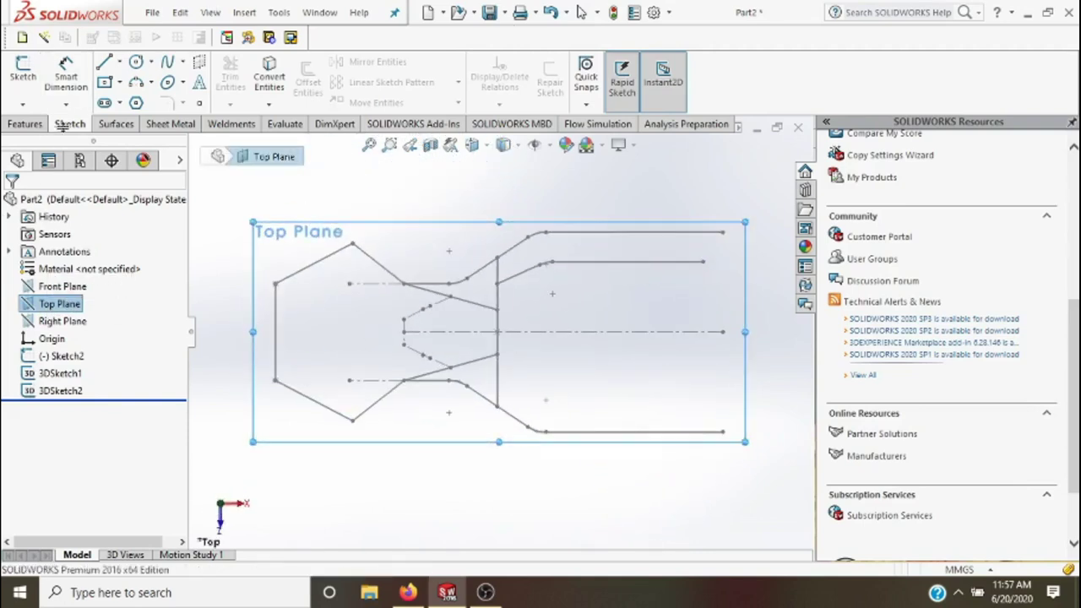
pyautogui.click(34, 126)
pyautogui.click(645, 106)
pyautogui.click(647, 129)
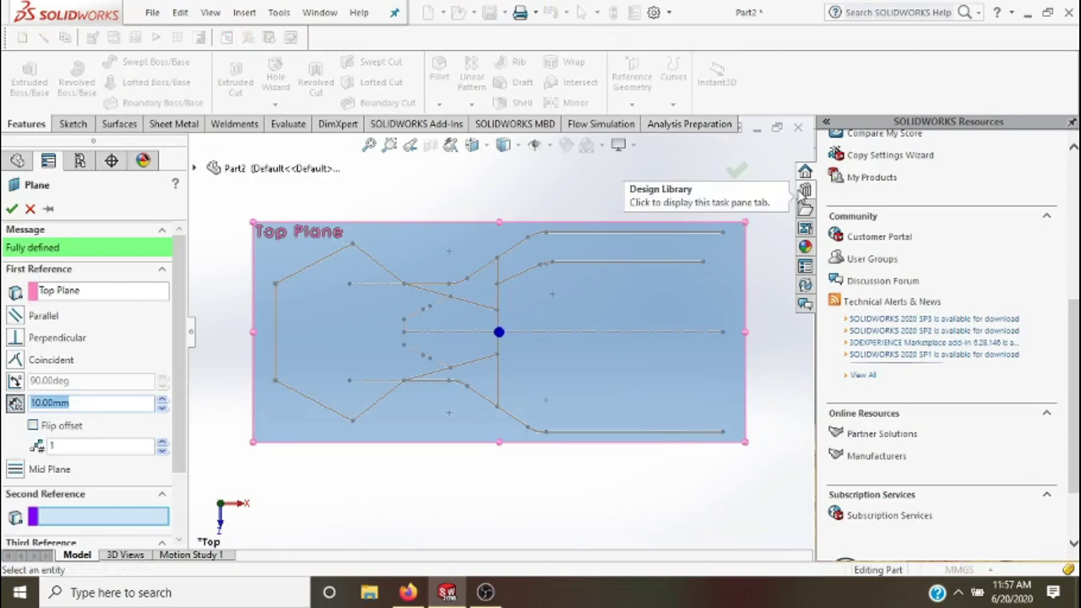
# - Cancel the new plane and orbit to inspect Sketch2, 3DSketch1 and 3DSketch2 in 3D
pyautogui.click(770, 196)
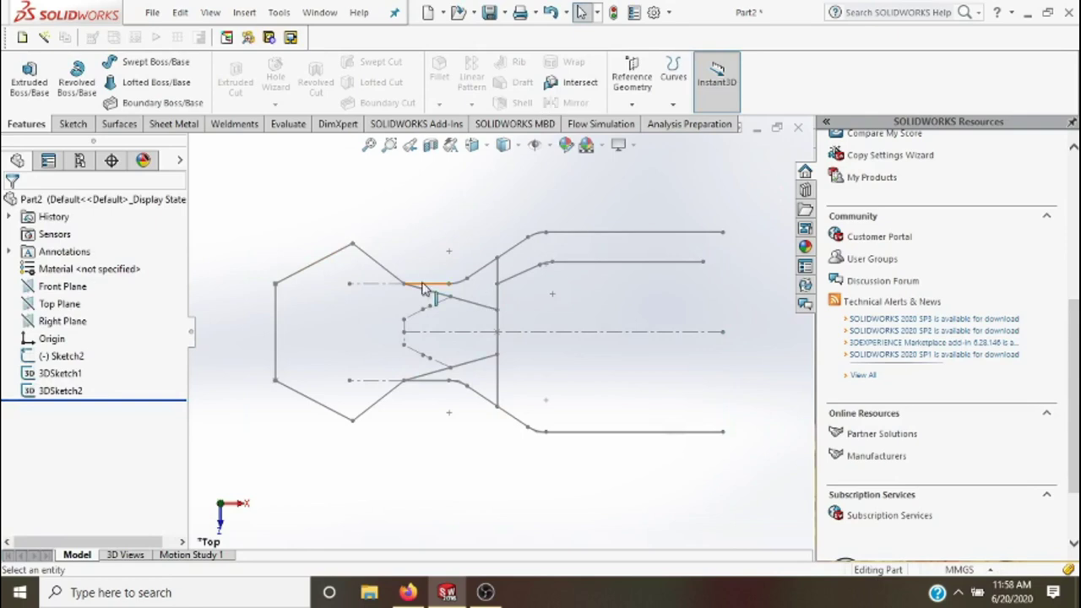
pyautogui.moveTo(389, 364); pyautogui.dragTo(391, 346, button='middle')
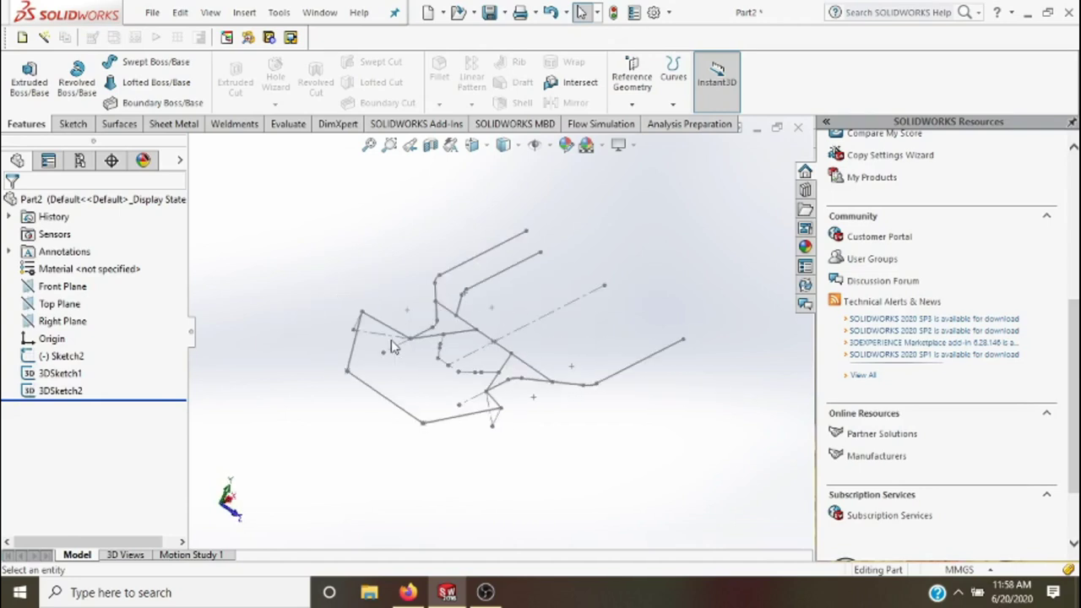
pyautogui.rightClick(394, 330)
pyautogui.click(329, 230)
pyautogui.rightClick(329, 230)
pyautogui.click(391, 304)
pyautogui.moveTo(541, 374)
pyautogui.mouseDown()
pyautogui.moveTo(574, 362)
pyautogui.moveTo(559, 354)
pyautogui.mouseUp()
pyautogui.moveTo(416, 285); pyautogui.dragTo(441, 348)
pyautogui.moveTo(371, 323)
pyautogui.mouseDown()
pyautogui.moveTo(394, 381)
pyautogui.moveTo(371, 357)
pyautogui.moveTo(470, 255)
pyautogui.moveTo(425, 241)
pyautogui.moveTo(404, 252)
pyautogui.mouseUp()
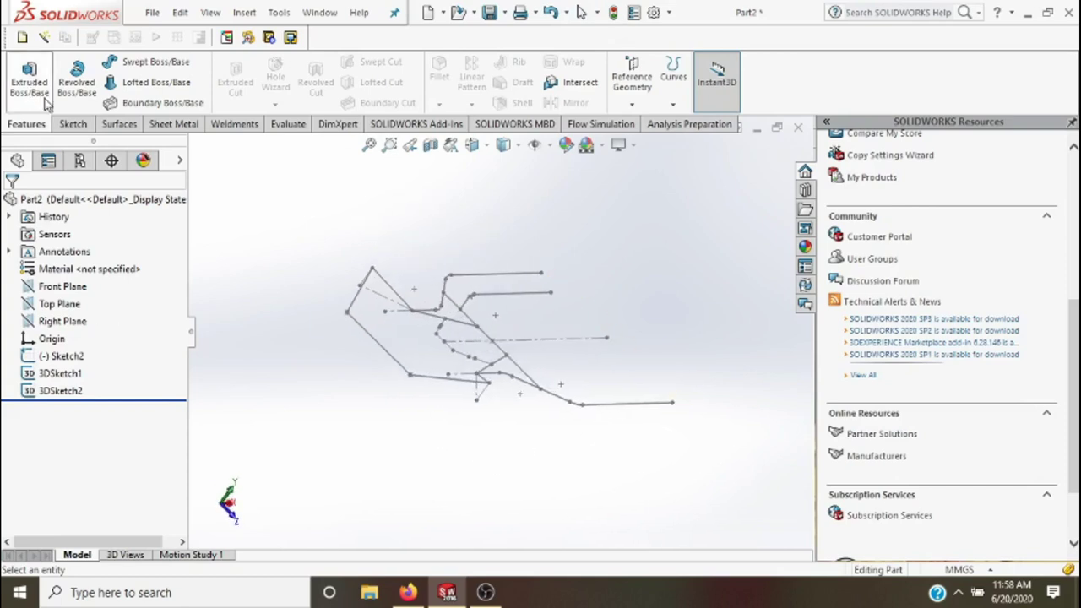
# - Start 3DSketch3 and begin a construction line from the outline's left corner
pyautogui.click(72, 123)
pyautogui.click(23, 103)
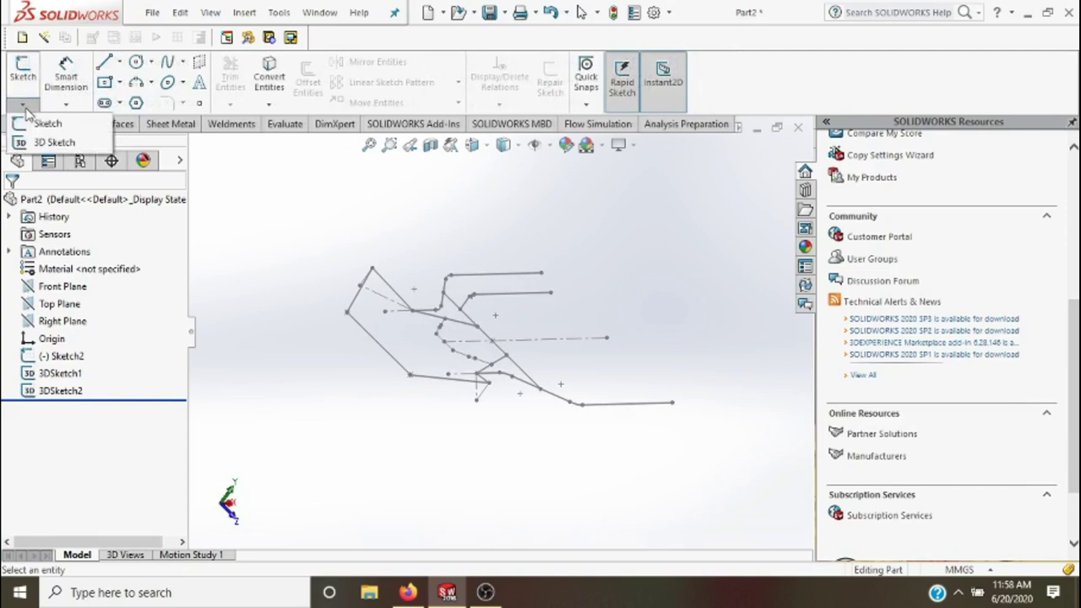
pyautogui.click(45, 142)
pyautogui.click(120, 63)
pyautogui.click(131, 82)
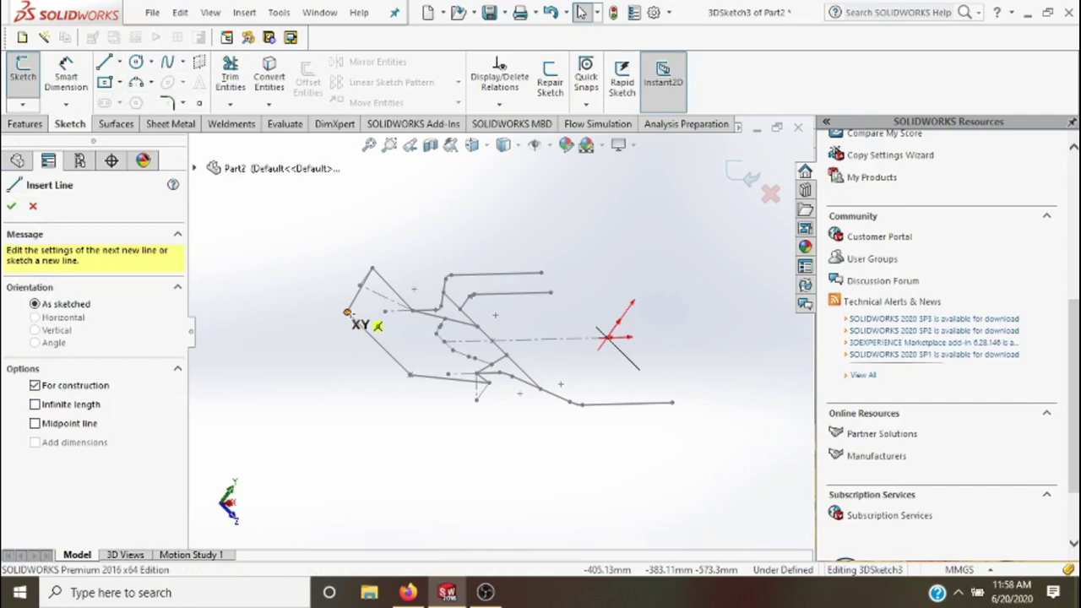
pyautogui.click(346, 314)
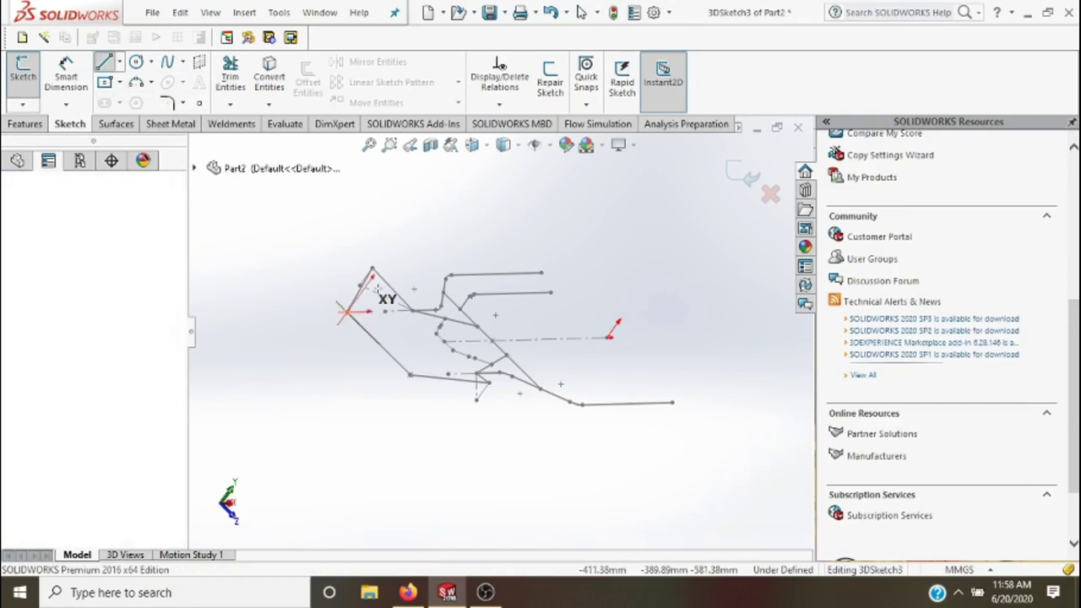
pyautogui.click(372, 272)
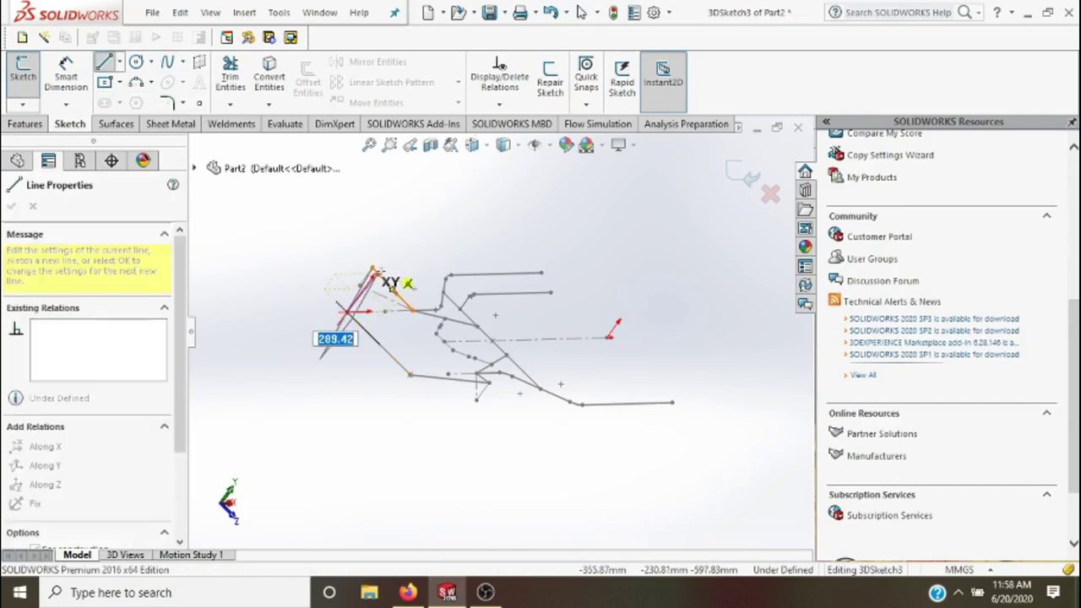
pyautogui.scroll(-3, 374, 295)
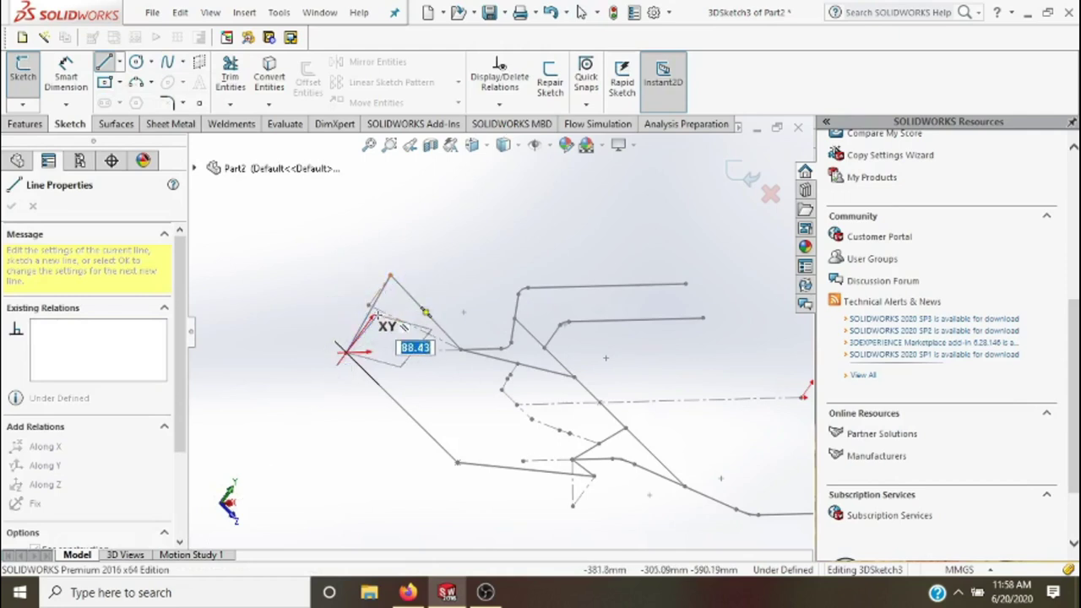
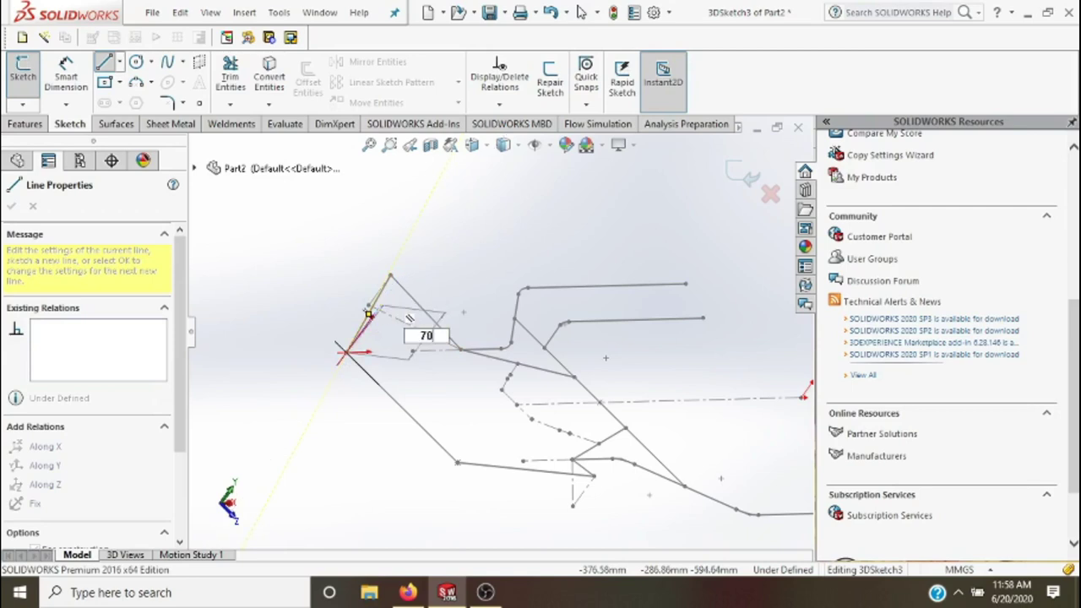
# - Confirm the 70 mm construction line at the frame's left corner
pyautogui.press('Return')
pyautogui.press('Escape')
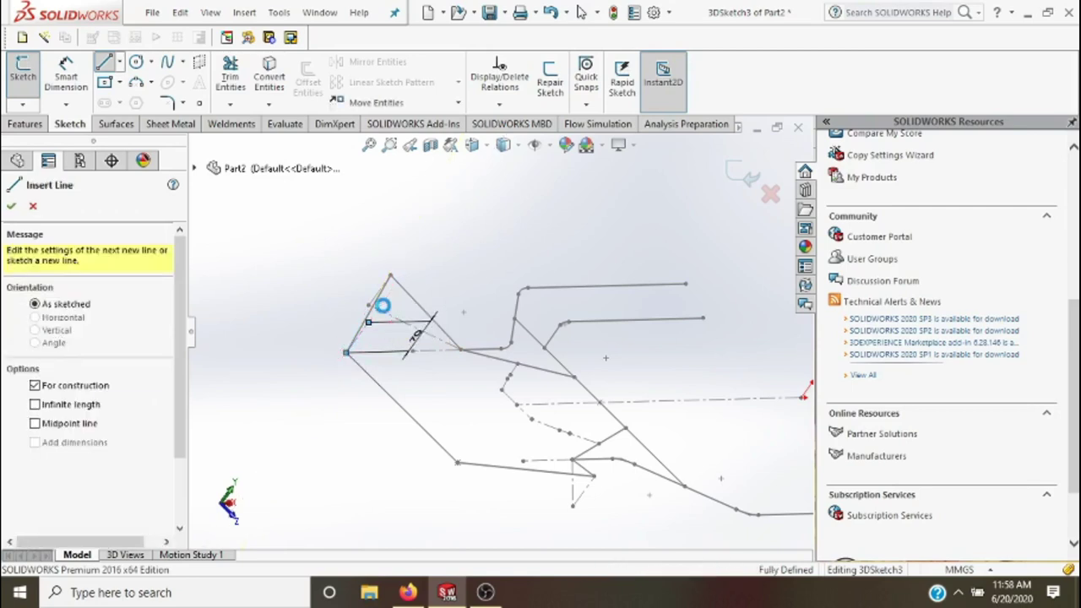
pyautogui.press('Escape')
# - Draw a 70 mm centerline from the bottom-left frame corner and close 3DSketch3
pyautogui.click(119, 62)
pyautogui.click(118, 92)
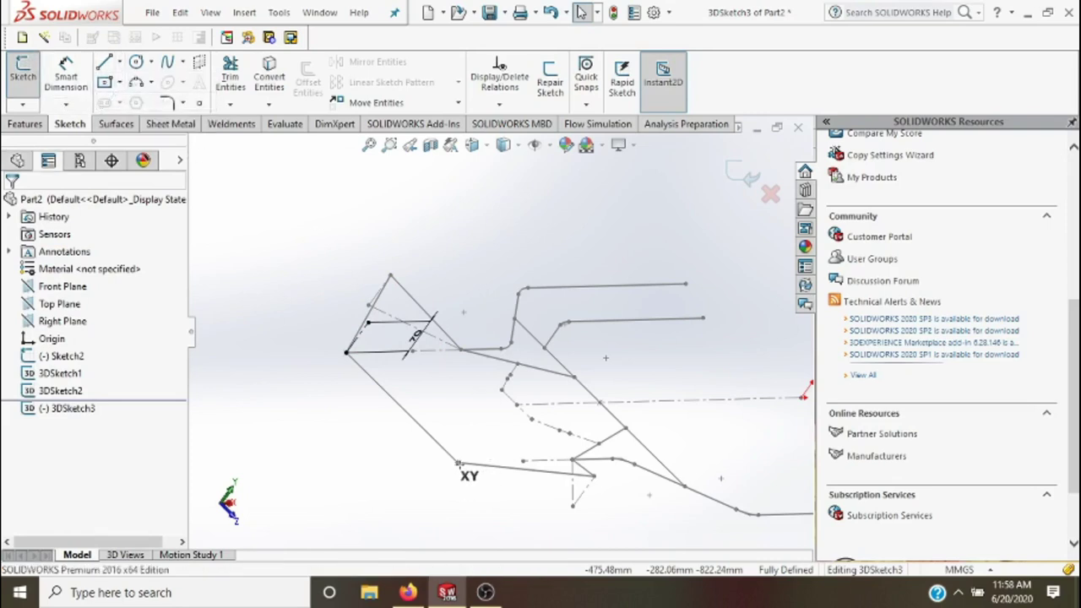
pyautogui.click(457, 463)
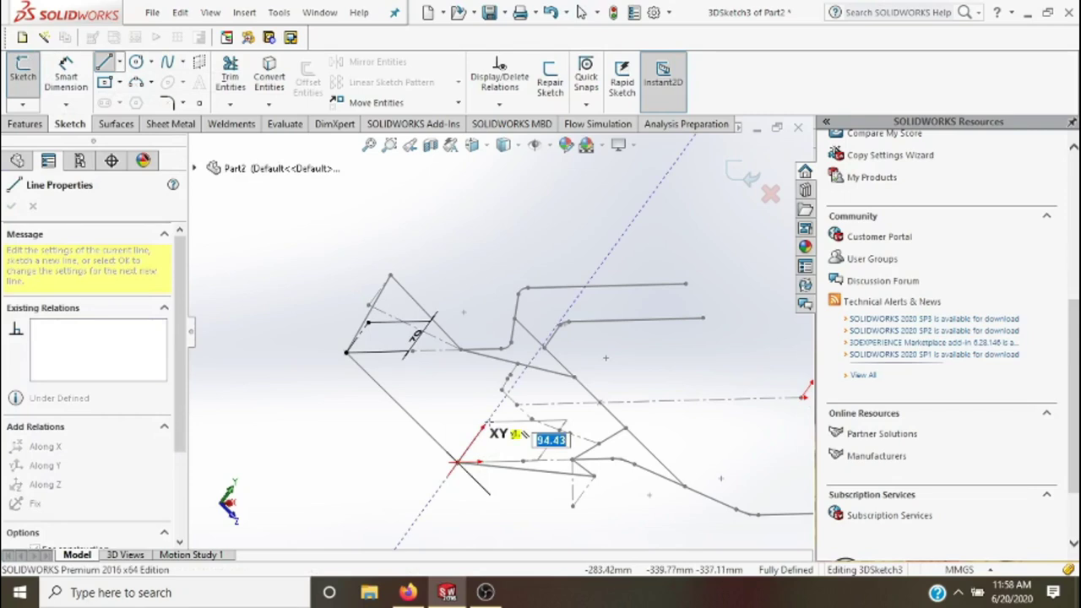
pyautogui.press('Return')
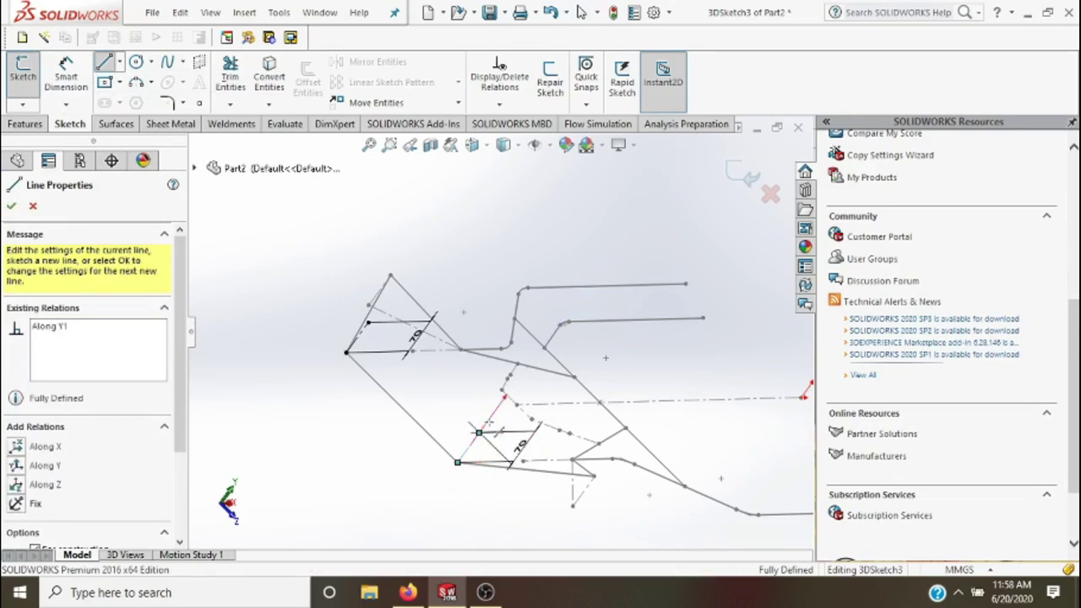
pyautogui.press('Escape')
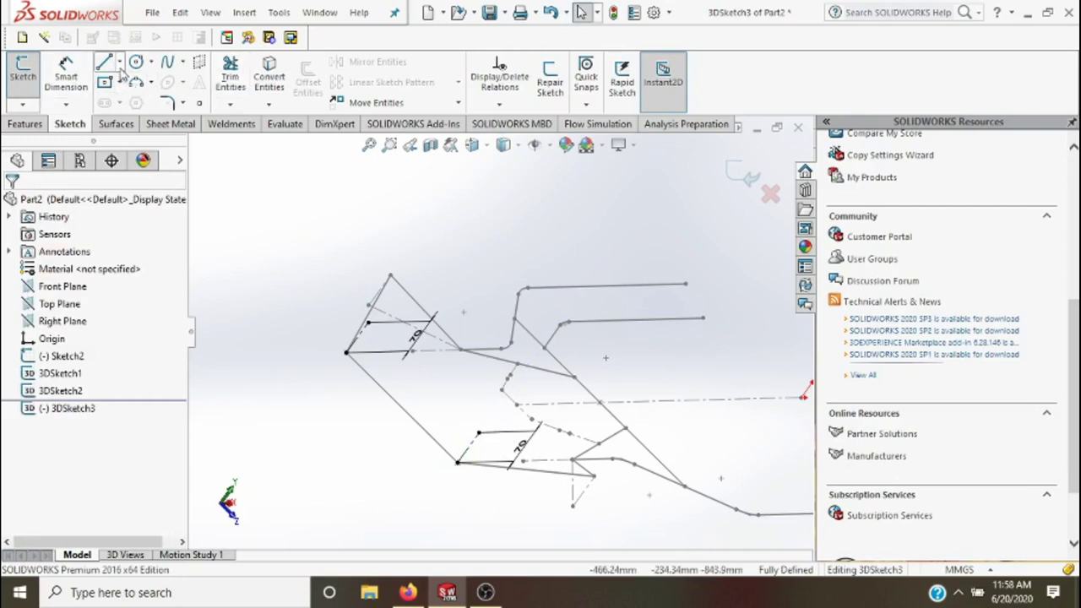
pyautogui.click(727, 171)
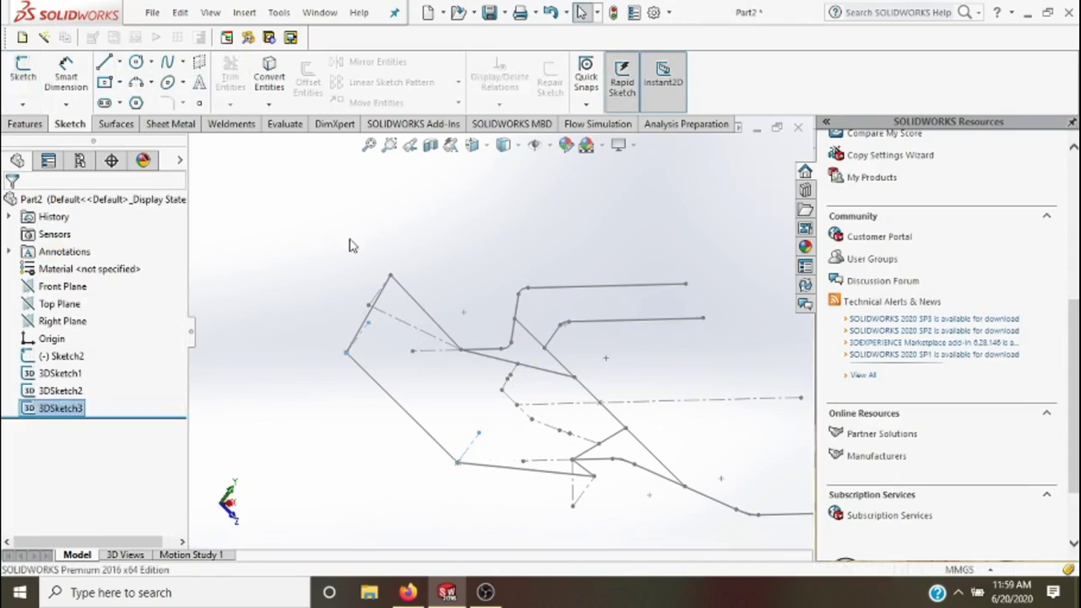
# - Start a new 3D sketch with nothing selected
pyautogui.click(336, 267)
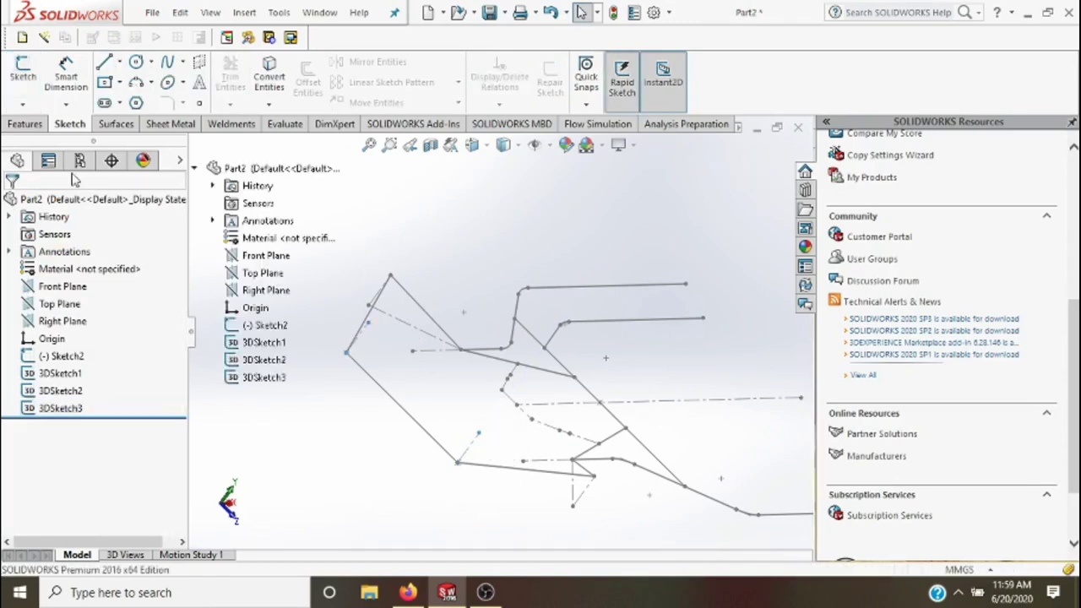
pyautogui.click(27, 107)
pyautogui.click(38, 140)
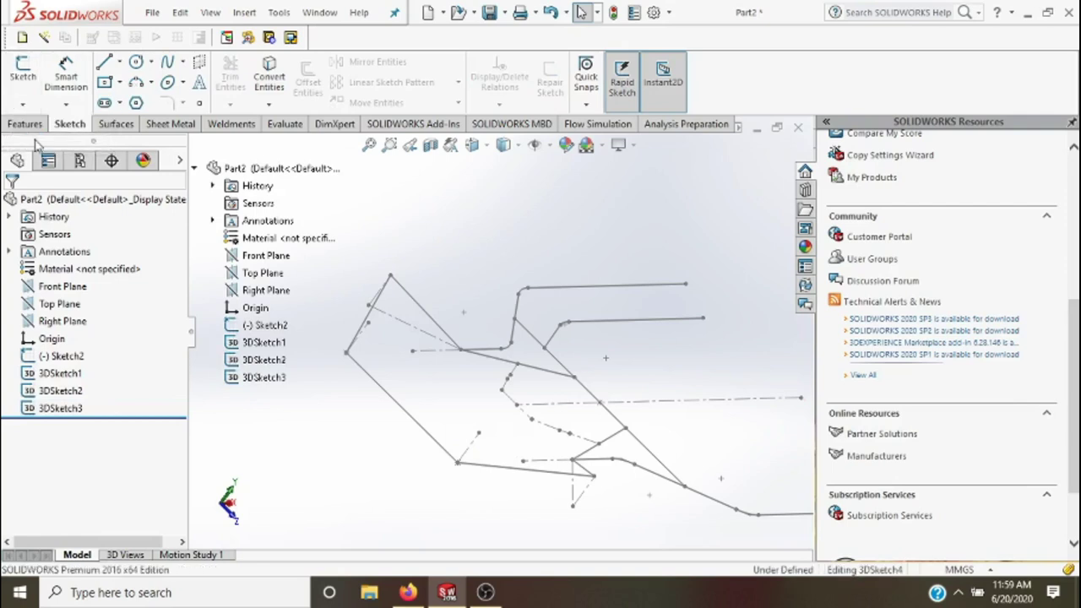
# - Draw a two-segment line chain with a 300 mm leg between frame endpoints, then exit 3DSketch4
pyautogui.click(104, 64)
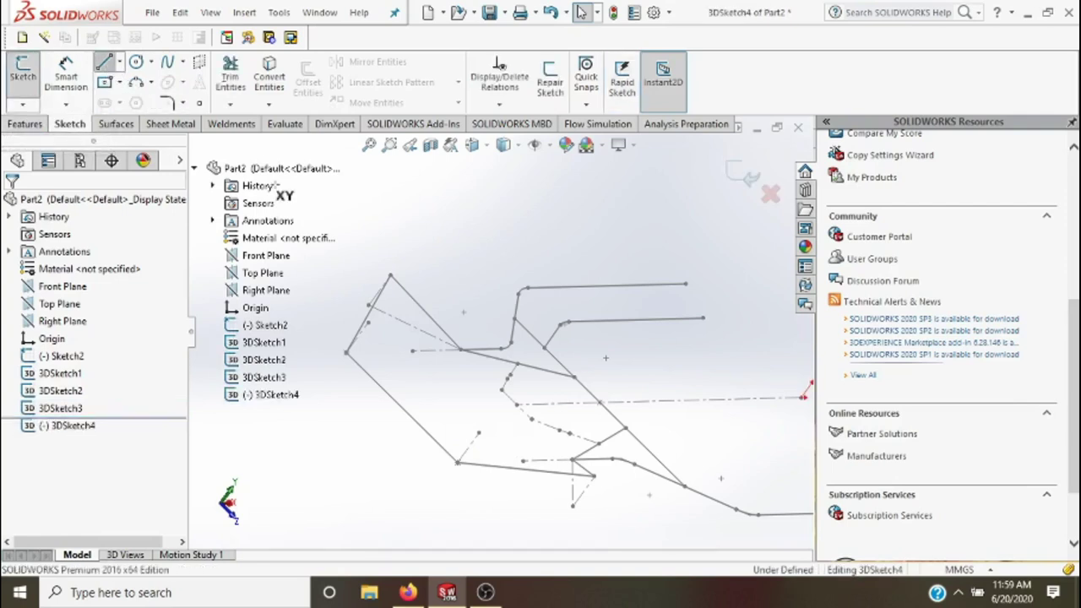
pyautogui.click(390, 274)
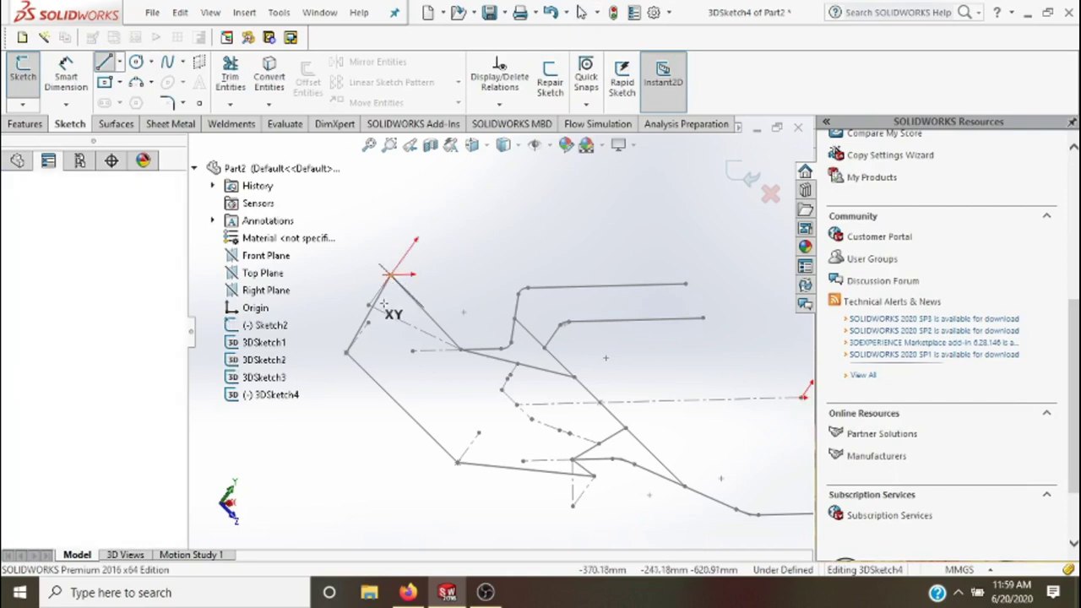
pyautogui.click(368, 321)
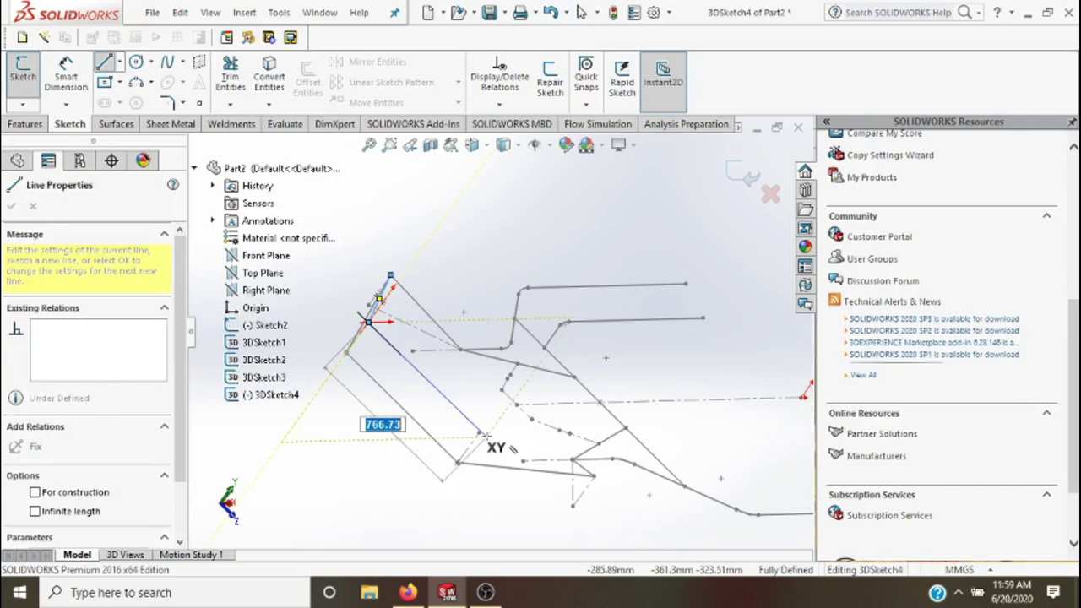
pyautogui.write('300')
pyautogui.press('Return')
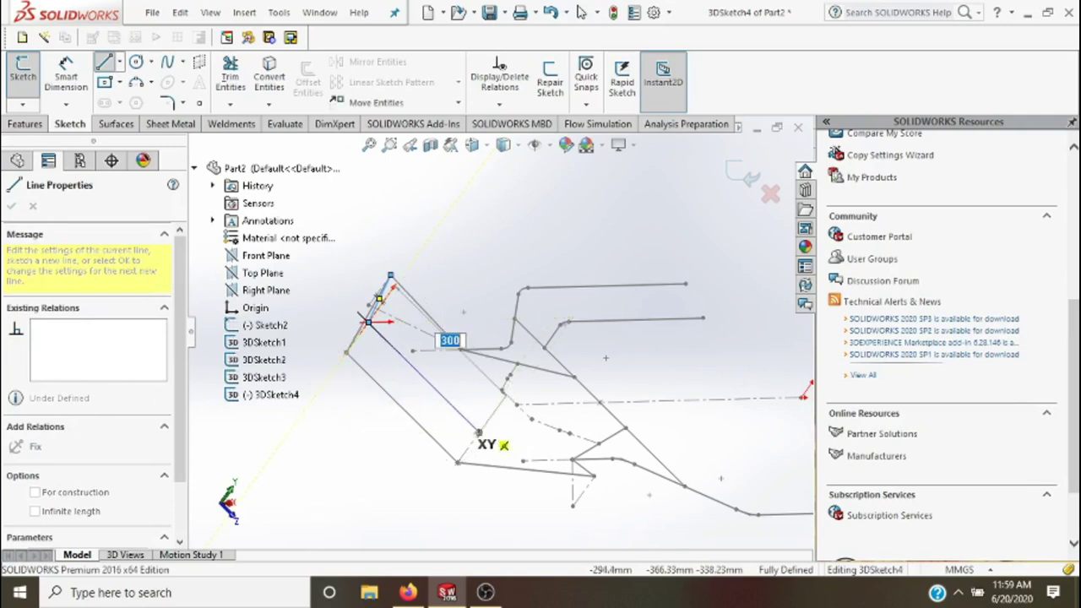
pyautogui.click(479, 433)
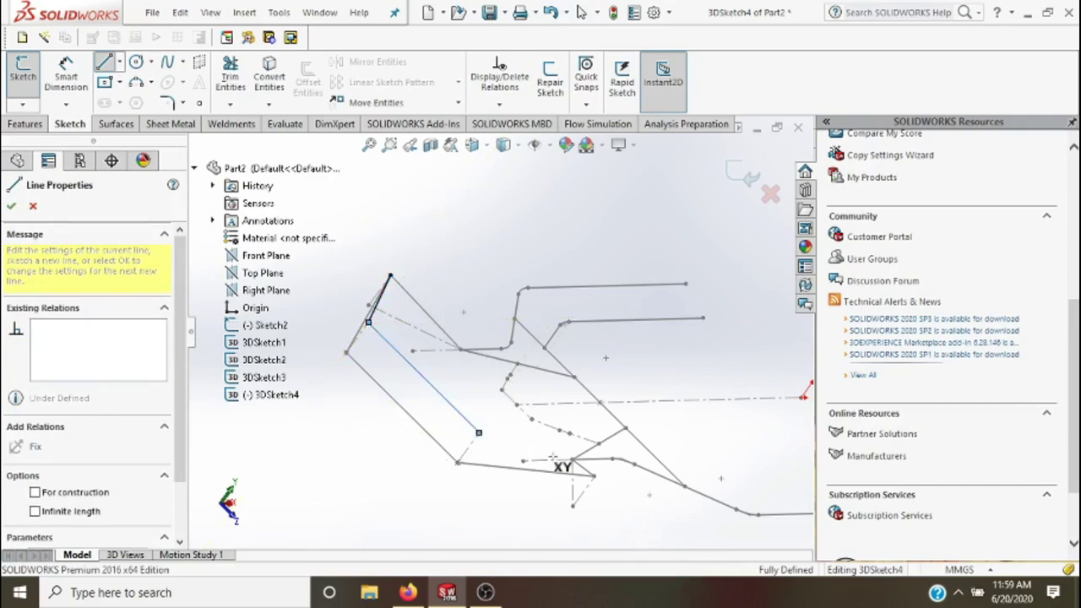
pyautogui.click(594, 476)
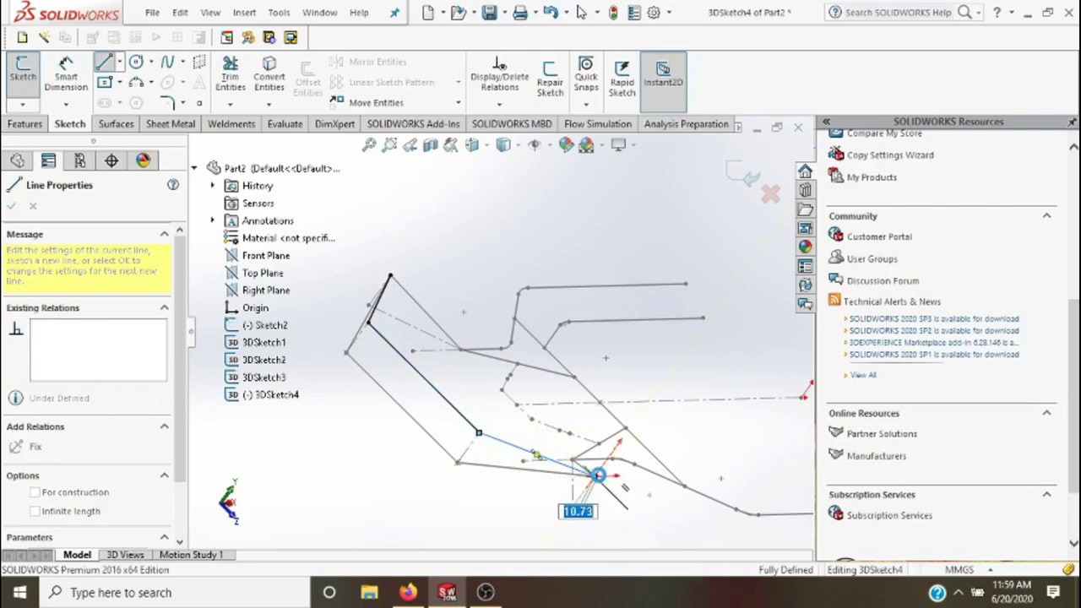
pyautogui.press('Escape')
pyautogui.press('Escape')
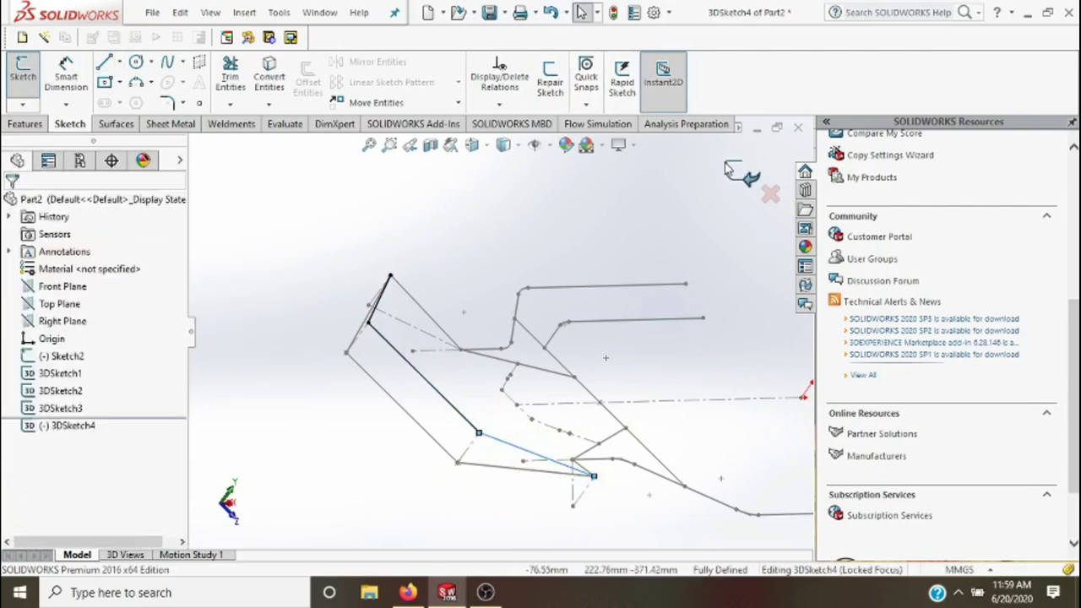
pyautogui.click(733, 172)
# - Orbit the wireframe to a lower, oblique angle to inspect the frame
pyautogui.hotkey('ctrl', 'b')
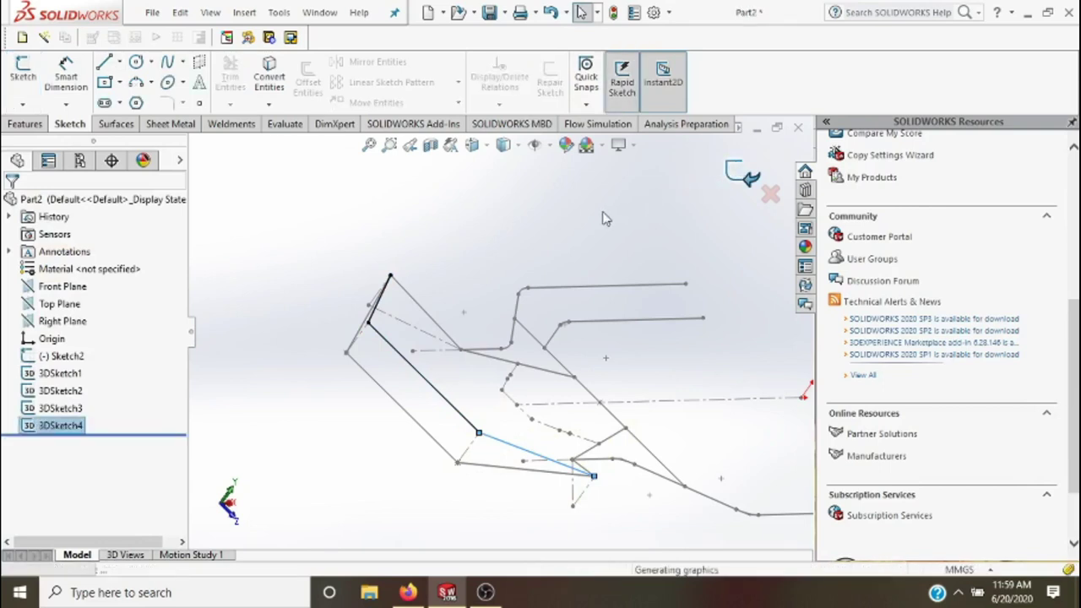
pyautogui.press('Escape')
pyautogui.rightClick(363, 229)
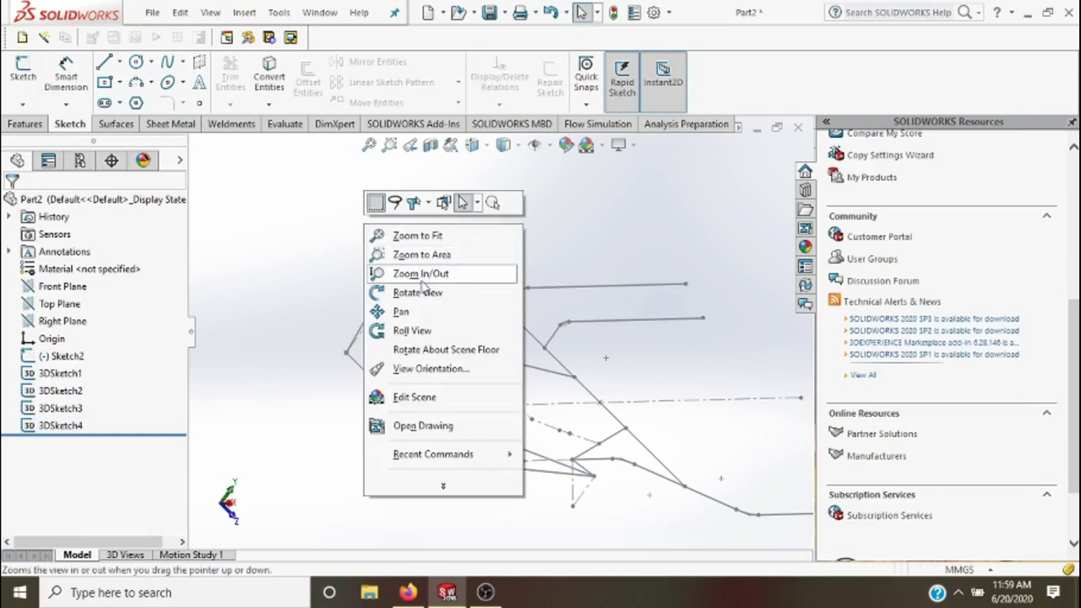
pyautogui.click(422, 290)
pyautogui.moveTo(385, 333)
pyautogui.mouseDown()
pyautogui.moveTo(458, 357)
pyautogui.moveTo(441, 393)
pyautogui.moveTo(361, 346)
pyautogui.moveTo(338, 295)
pyautogui.moveTo(385, 340)
pyautogui.mouseUp()
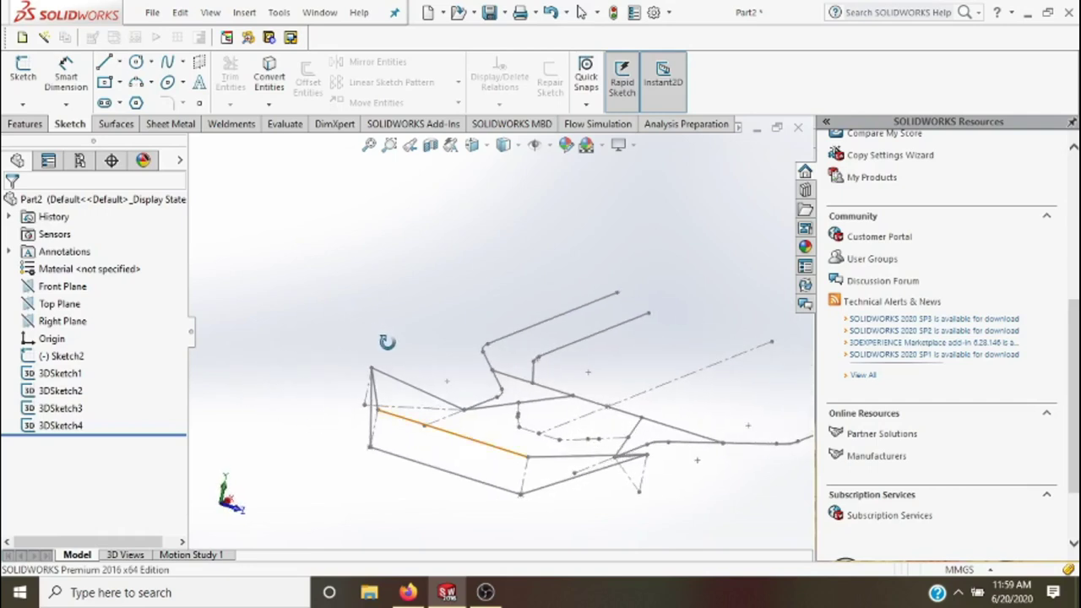
pyautogui.press('Left')
pyautogui.press('Left')
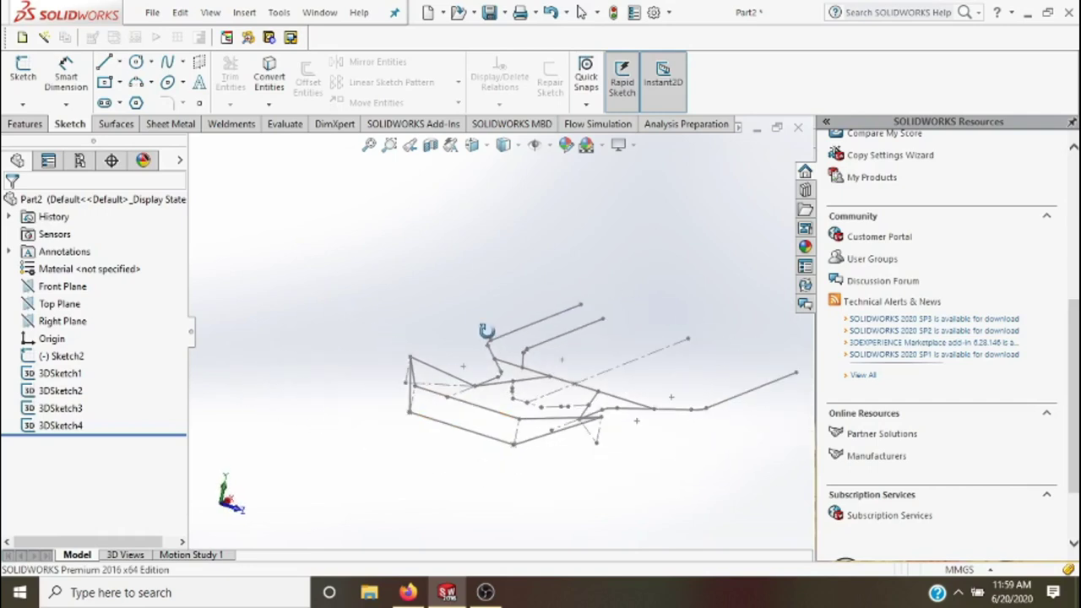
pyautogui.moveTo(472, 298)
pyautogui.mouseDown()
pyautogui.moveTo(502, 299)
pyautogui.moveTo(502, 276)
pyautogui.moveTo(458, 333)
pyautogui.mouseUp()
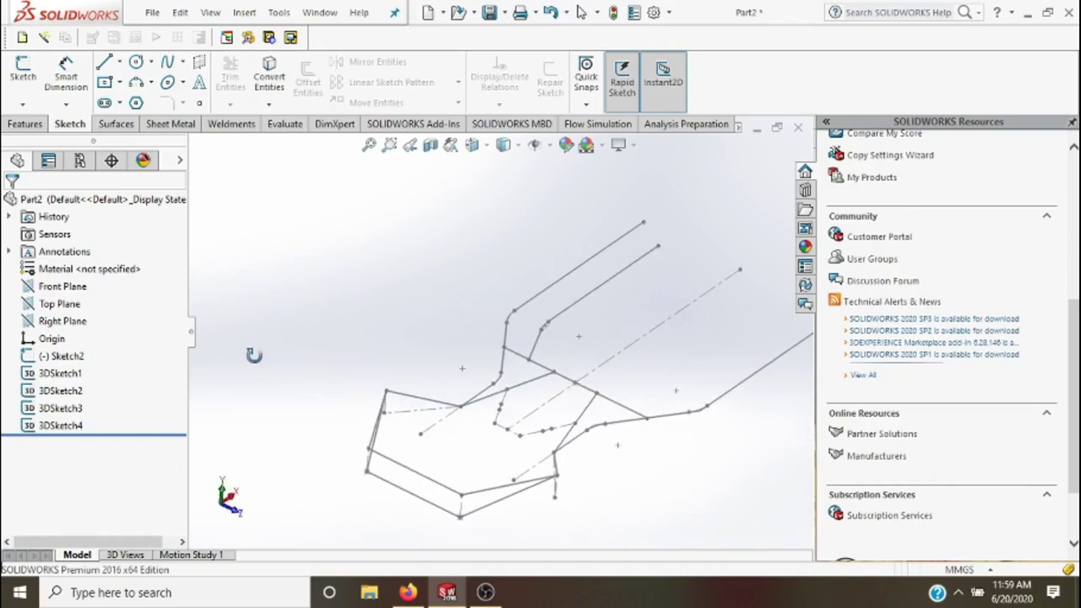
# - Open 3DSketch2 for editing
pyautogui.click(67, 411)
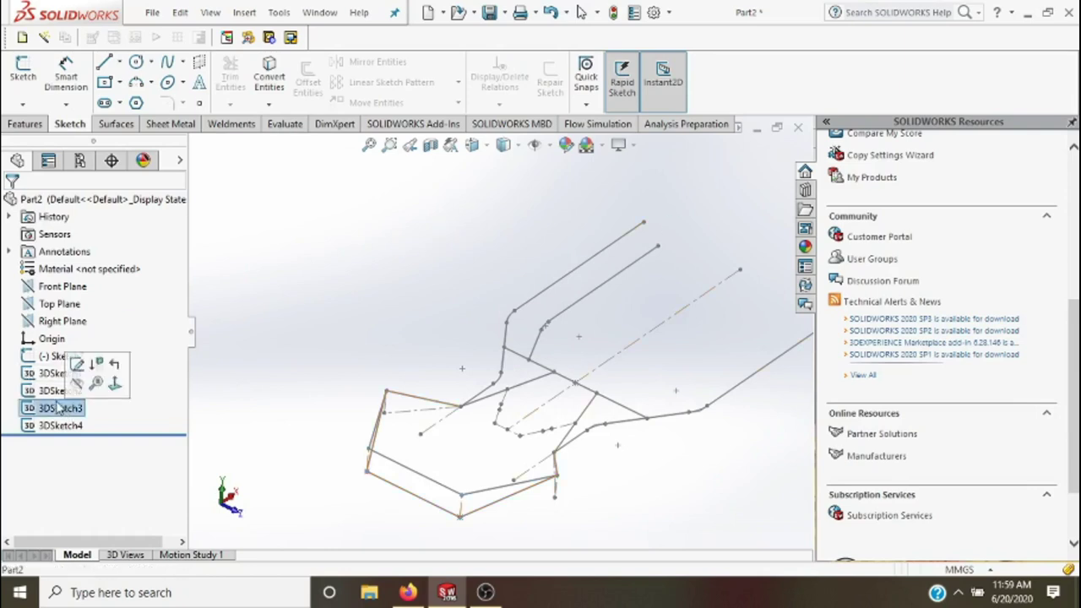
pyautogui.click(56, 390)
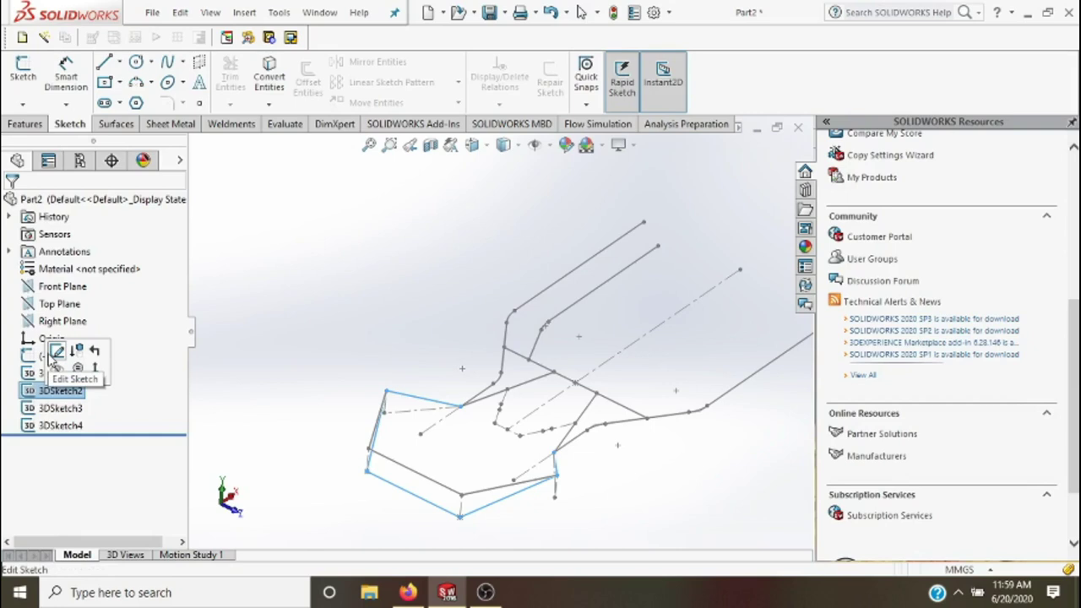
pyautogui.click(53, 352)
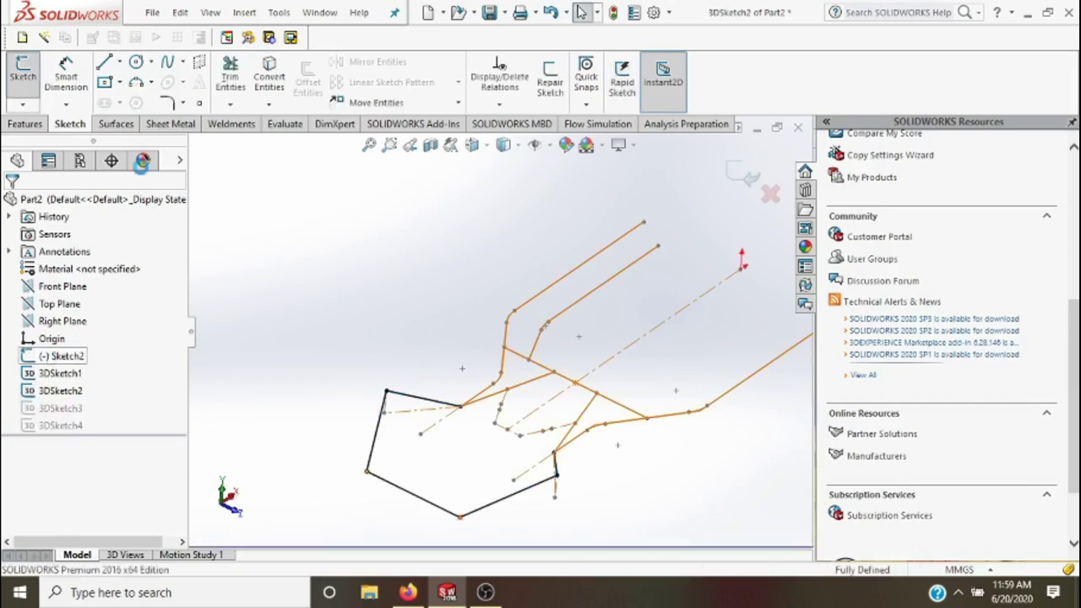
# - Round the bottom-left and bottom corners of the frame with 100 mm sketch fillets
pyautogui.click(168, 104)
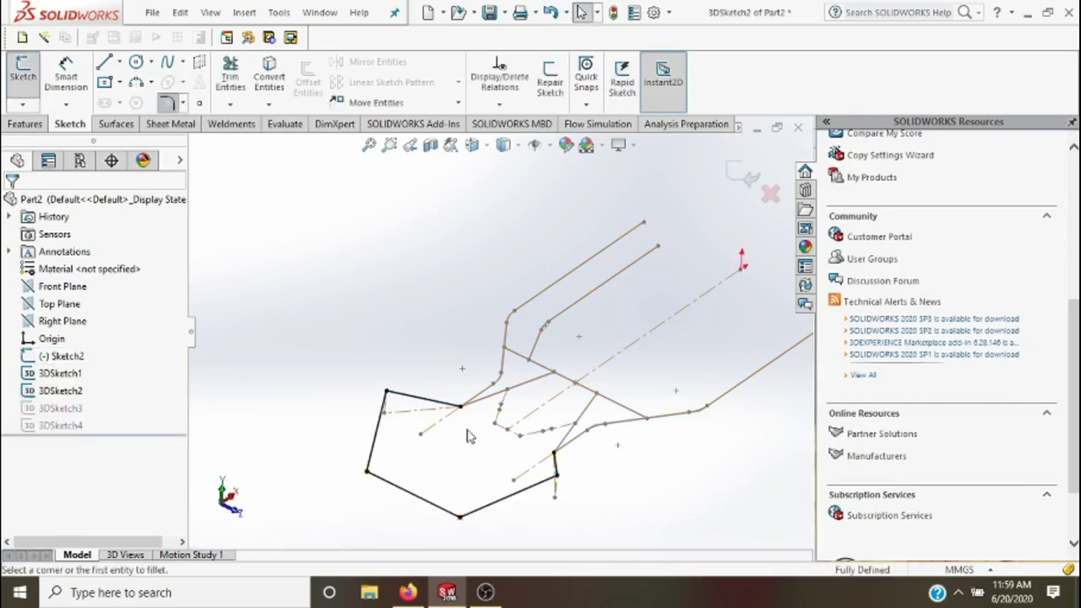
pyautogui.click(374, 461)
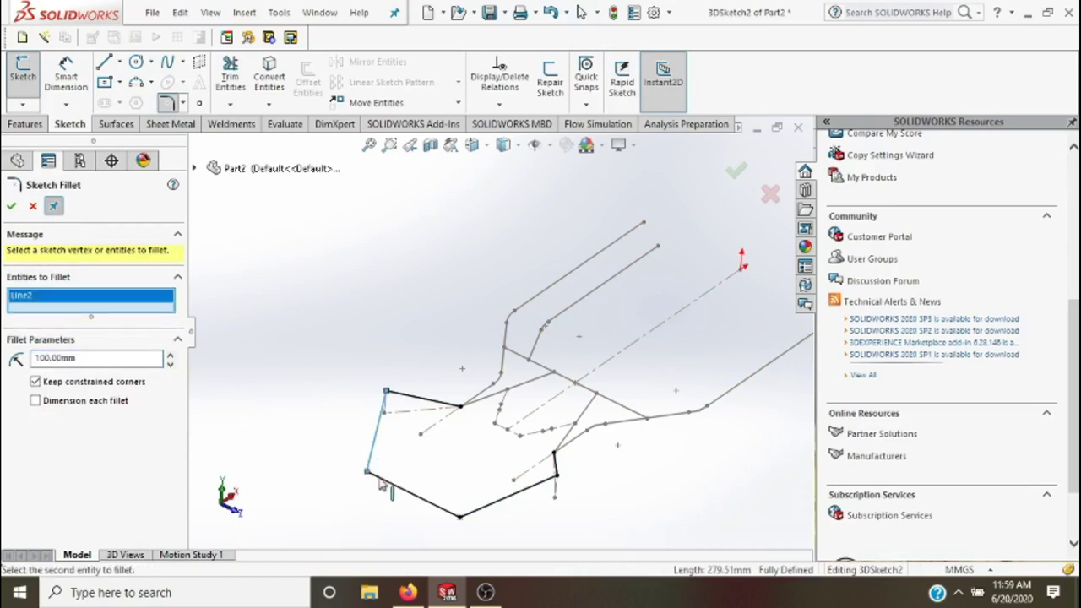
pyautogui.click(432, 509)
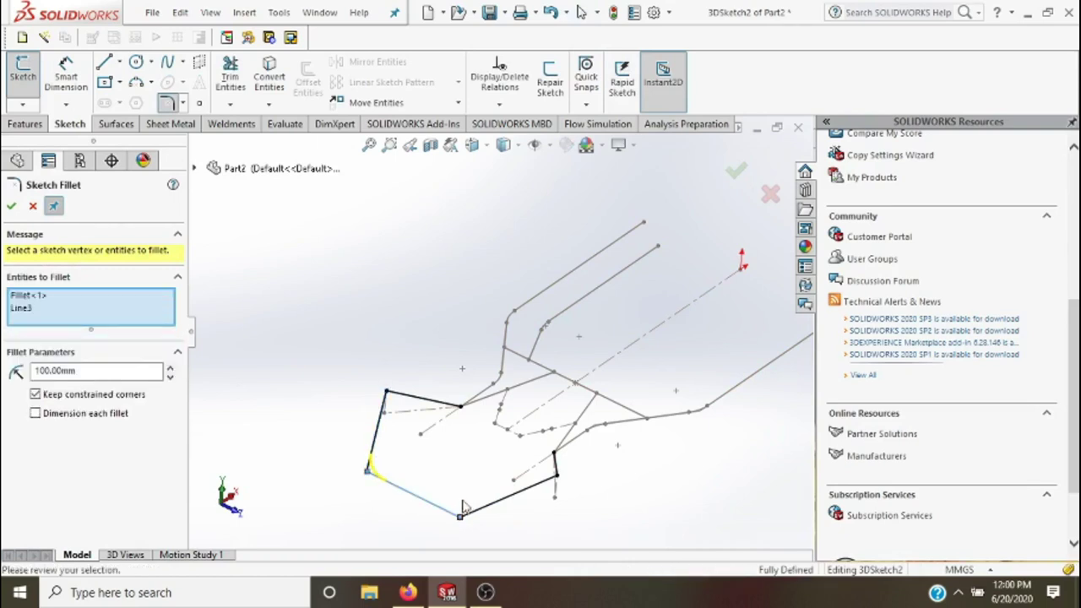
pyautogui.click(479, 511)
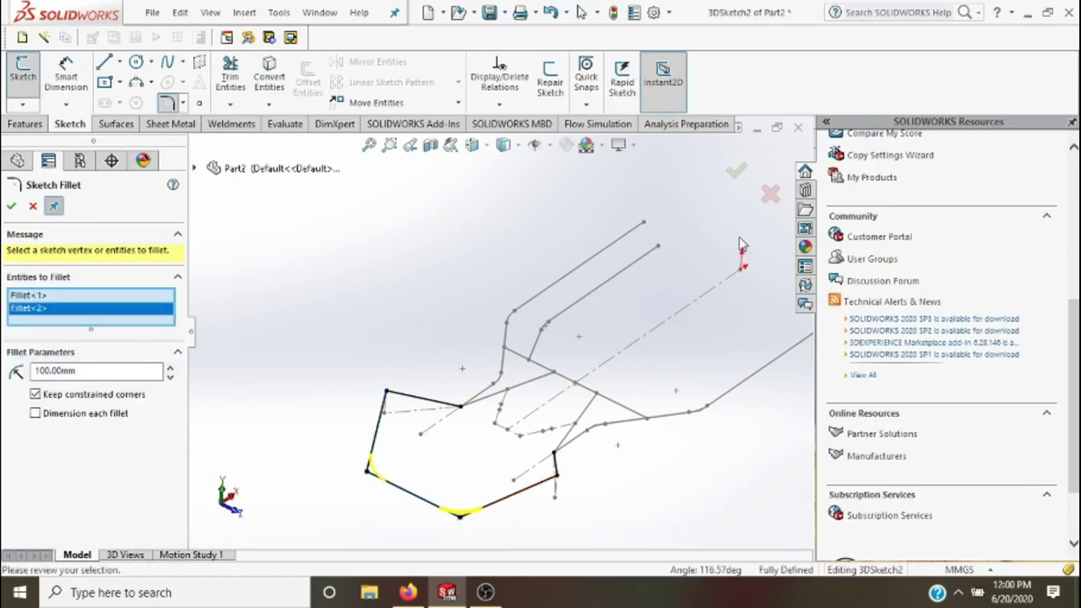
pyautogui.click(738, 177)
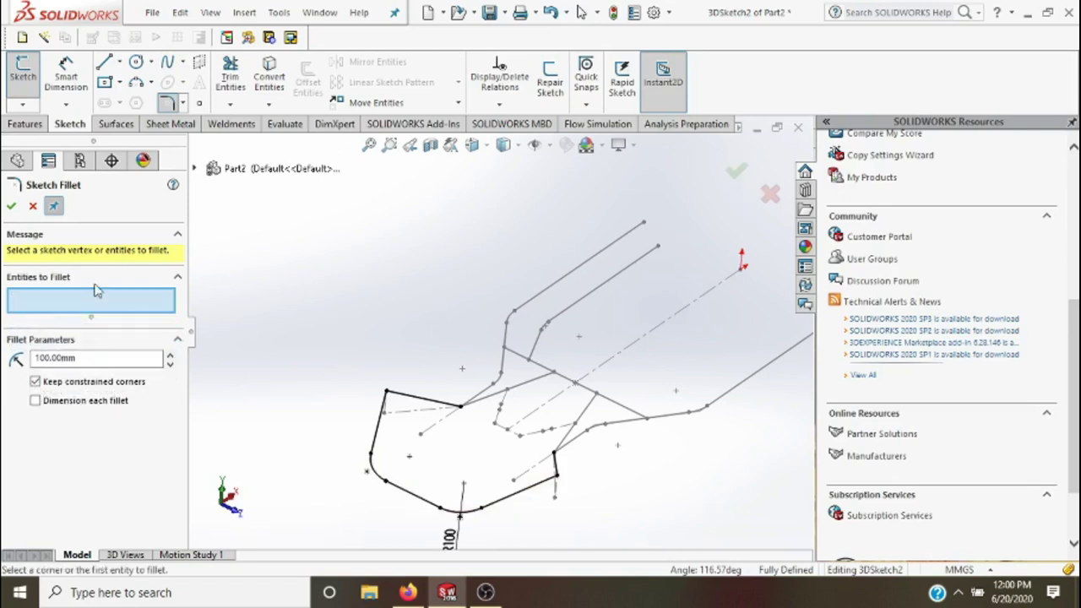
pyautogui.click(105, 64)
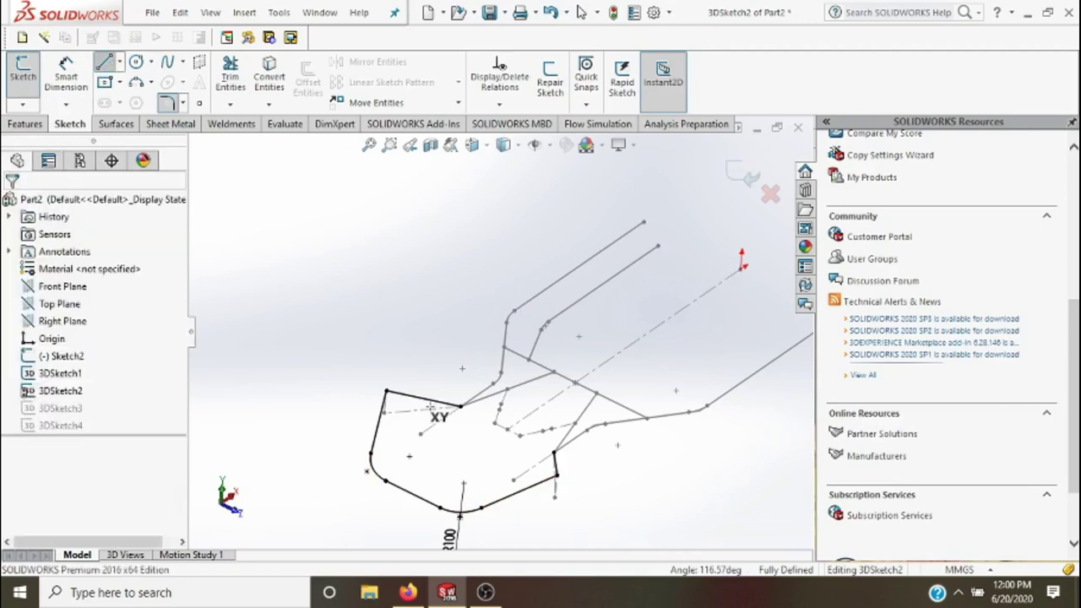
# - Draw a short line from the outline's upper-left end and select it for dimensioning
pyautogui.click(386, 390)
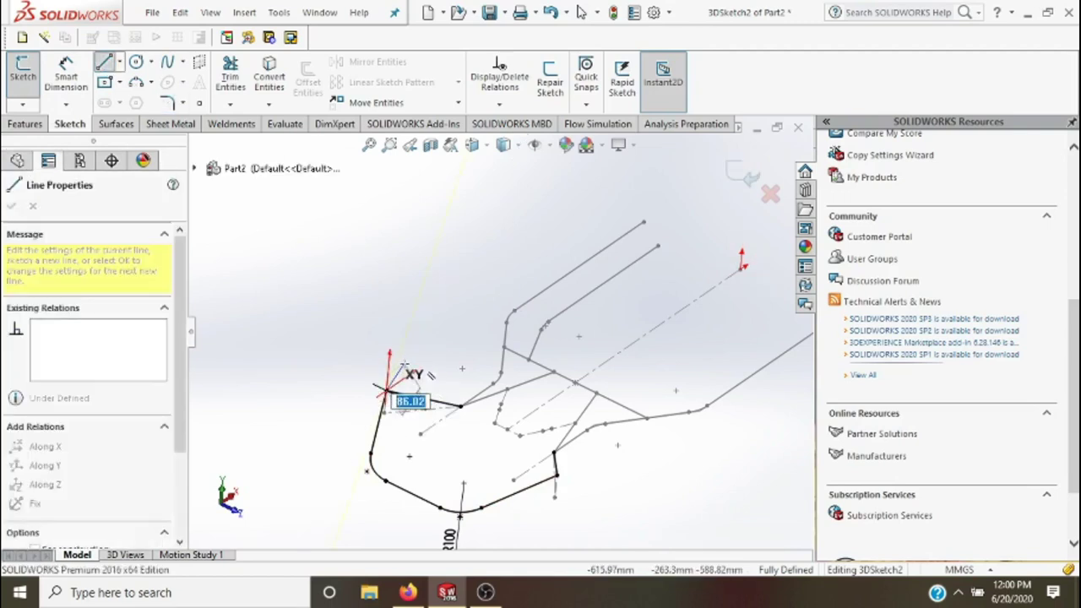
pyautogui.click(405, 364)
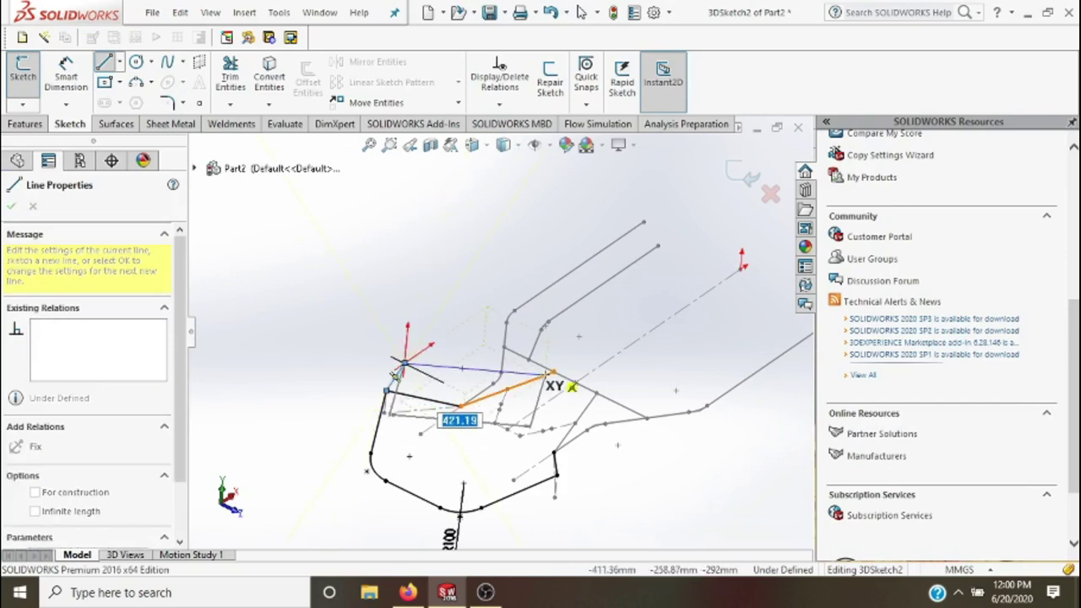
pyautogui.press('Escape')
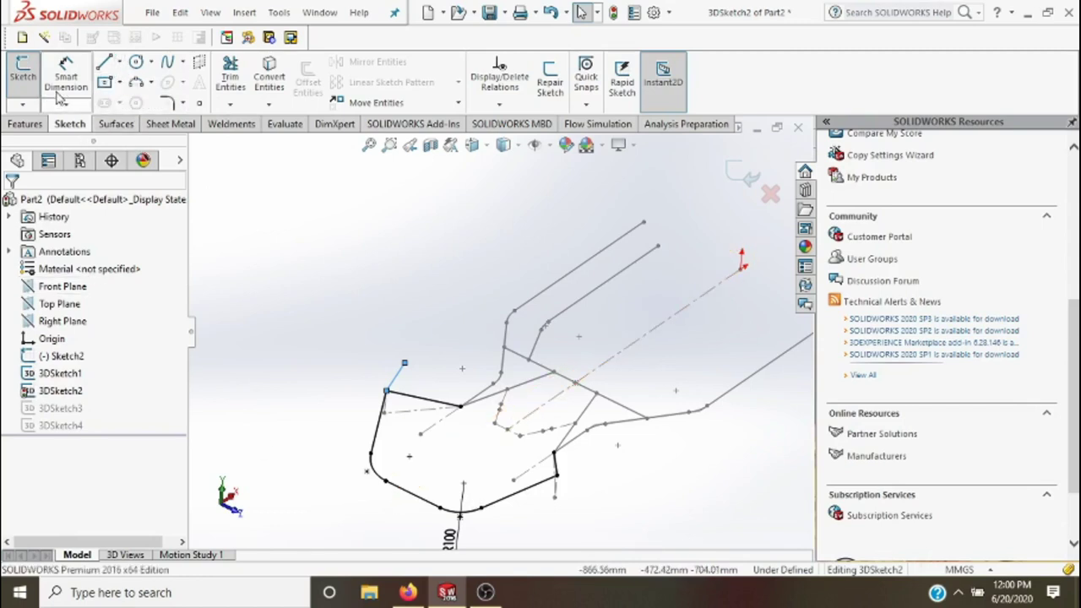
pyautogui.click(378, 425)
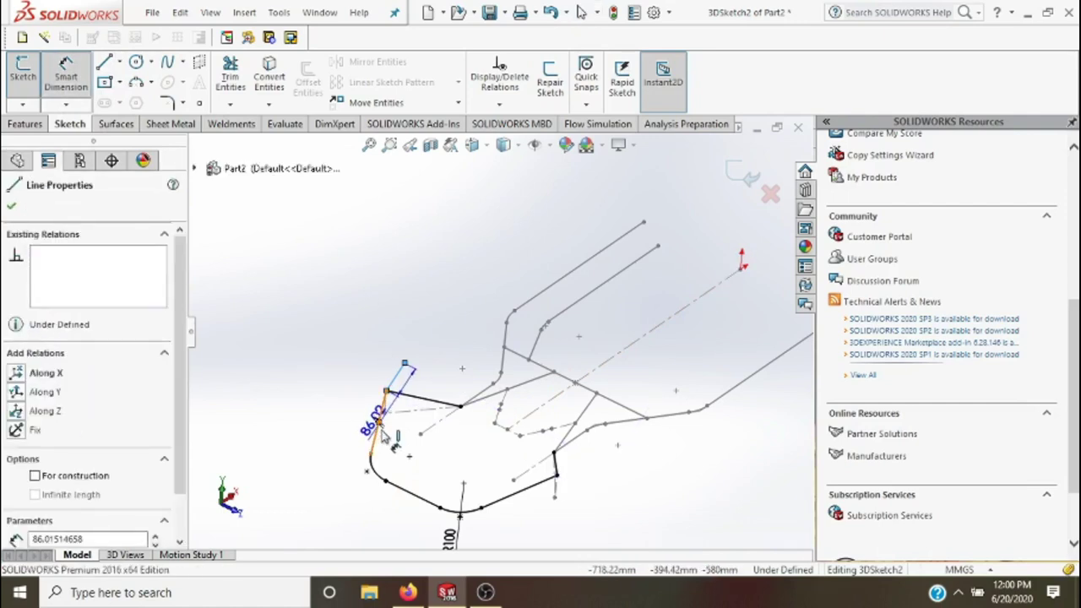
# - Set the left end line to 80 mm and 180° to its adjoining frame line
pyautogui.click(321, 369)
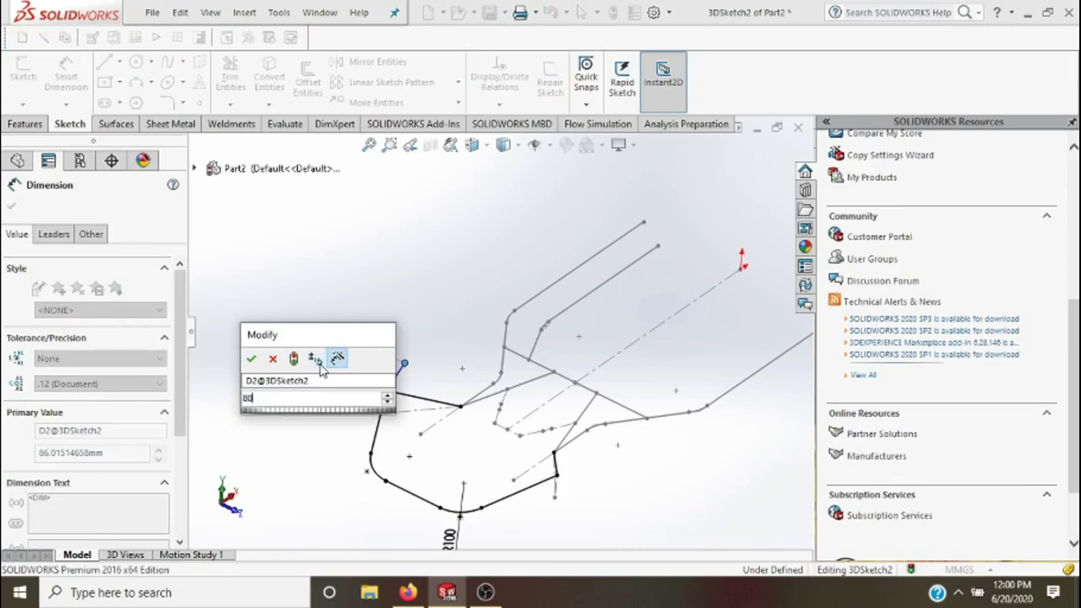
pyautogui.press('Return')
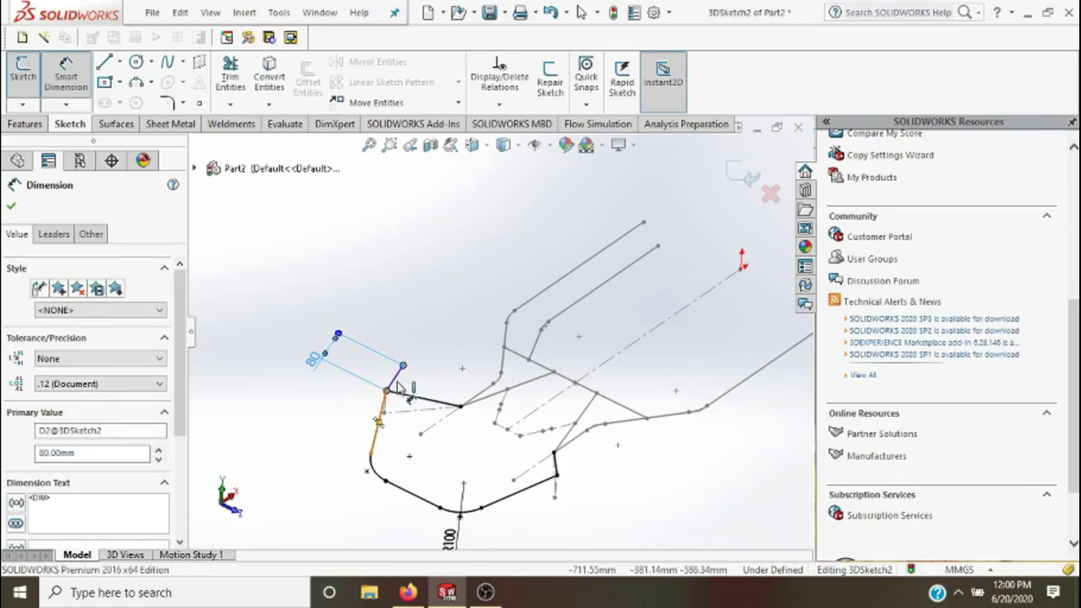
pyautogui.click(397, 384)
pyautogui.click(394, 402)
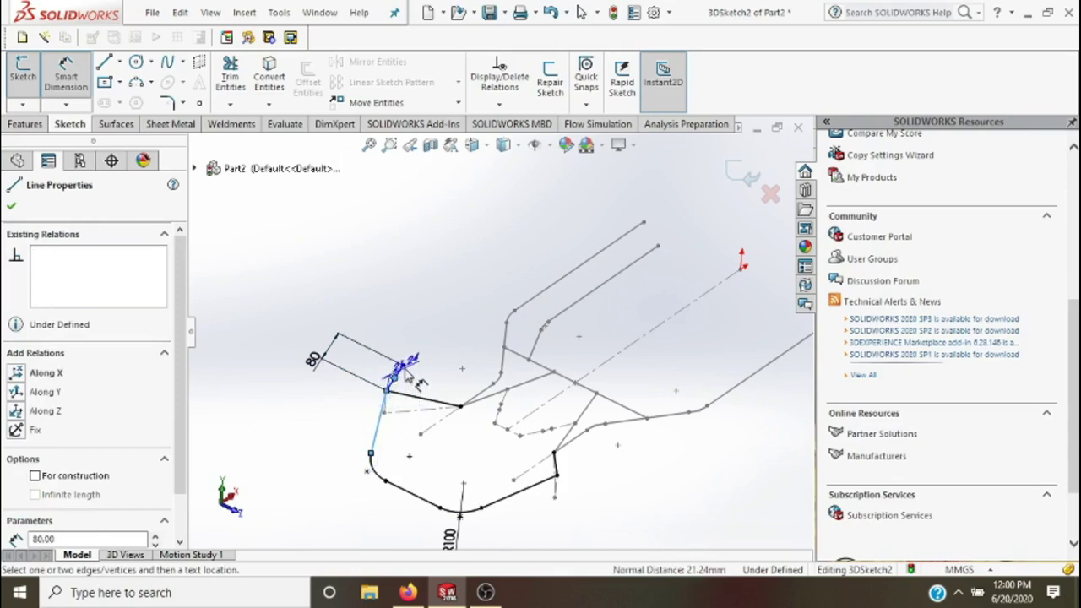
pyautogui.scroll(-3, 409, 371)
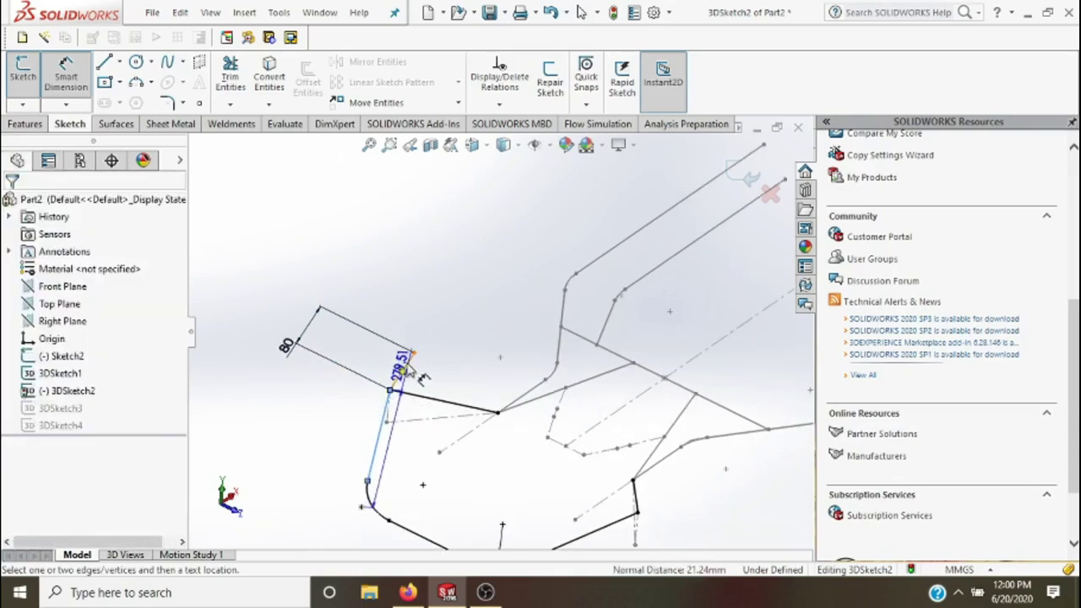
pyautogui.click(414, 387)
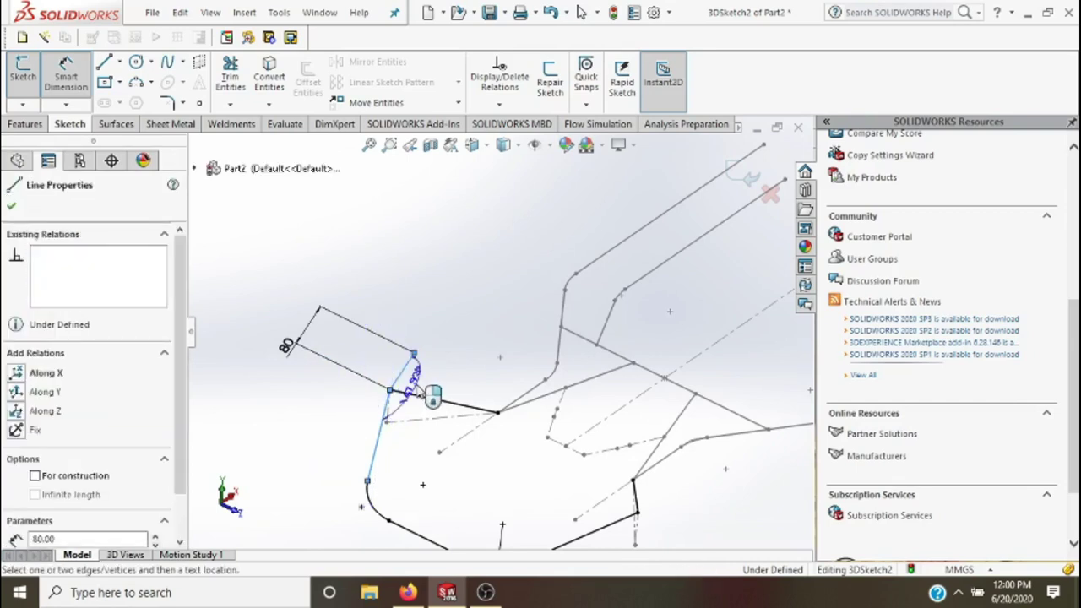
pyautogui.click(415, 397)
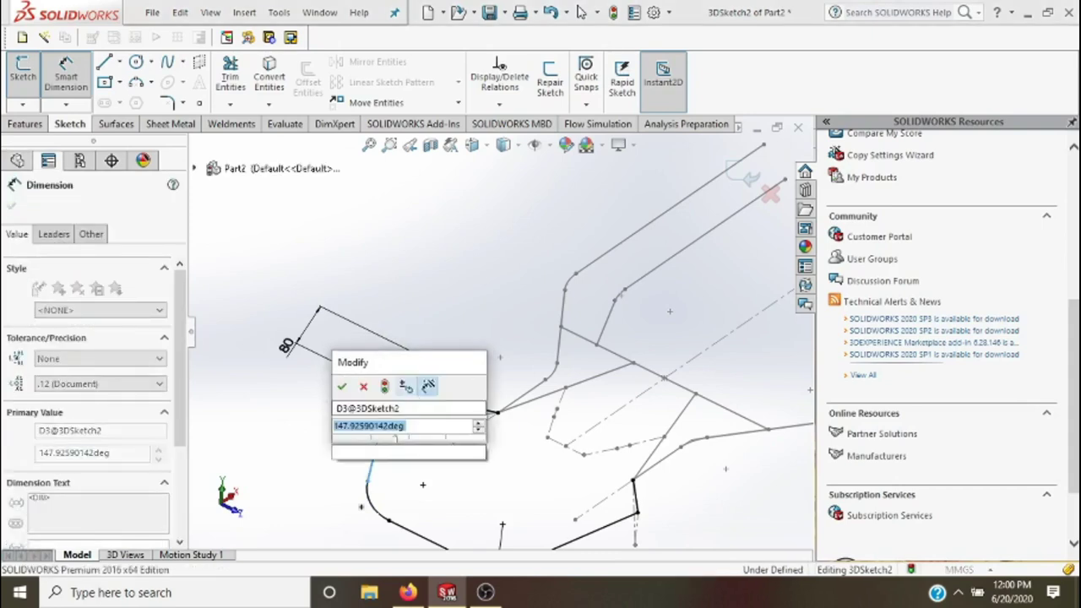
pyautogui.write('180')
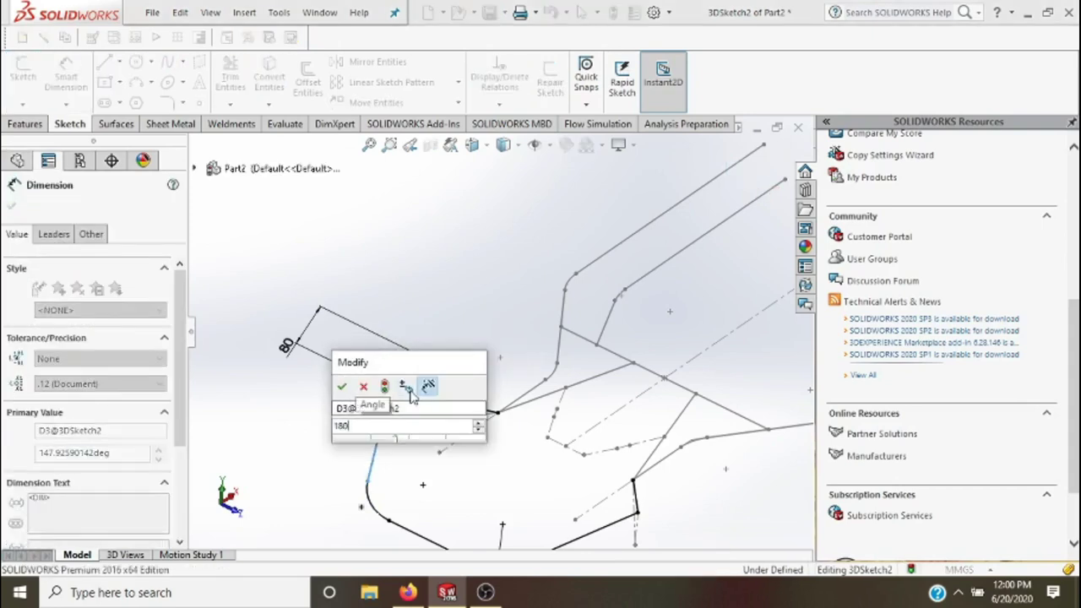
pyautogui.press('Return')
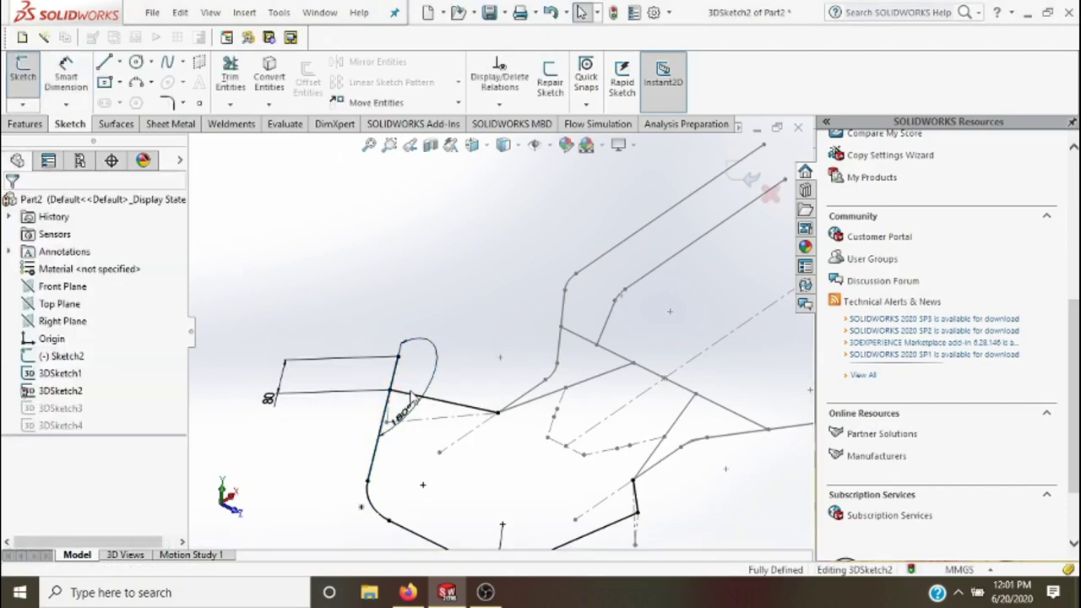
# - Draw a short line from the frame's right-hand end
pyautogui.moveTo(411, 396); pyautogui.dragTo(380, 371, button='middle')
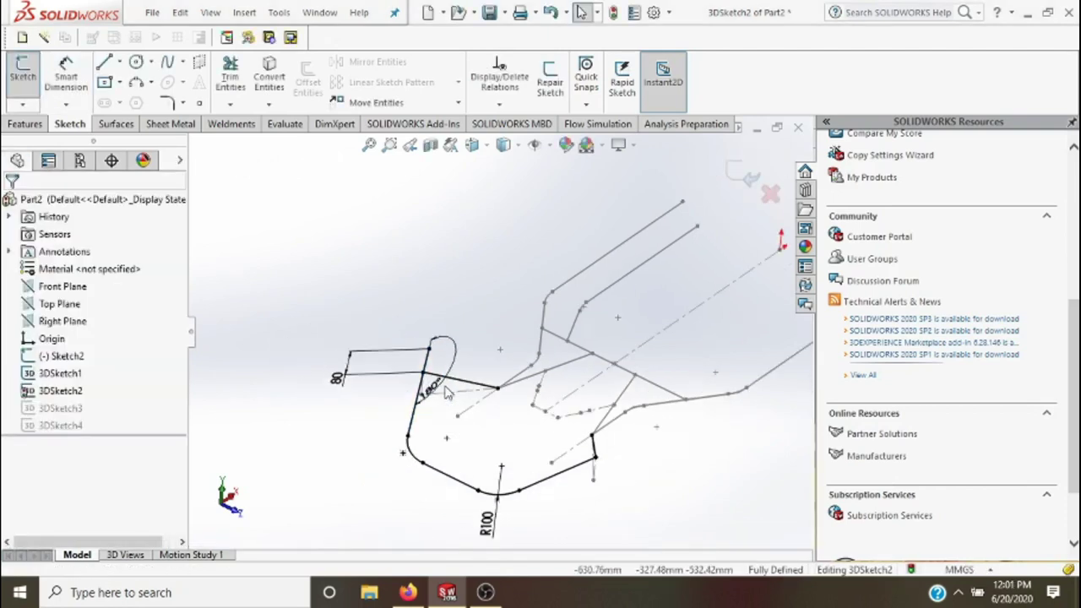
pyautogui.click(104, 65)
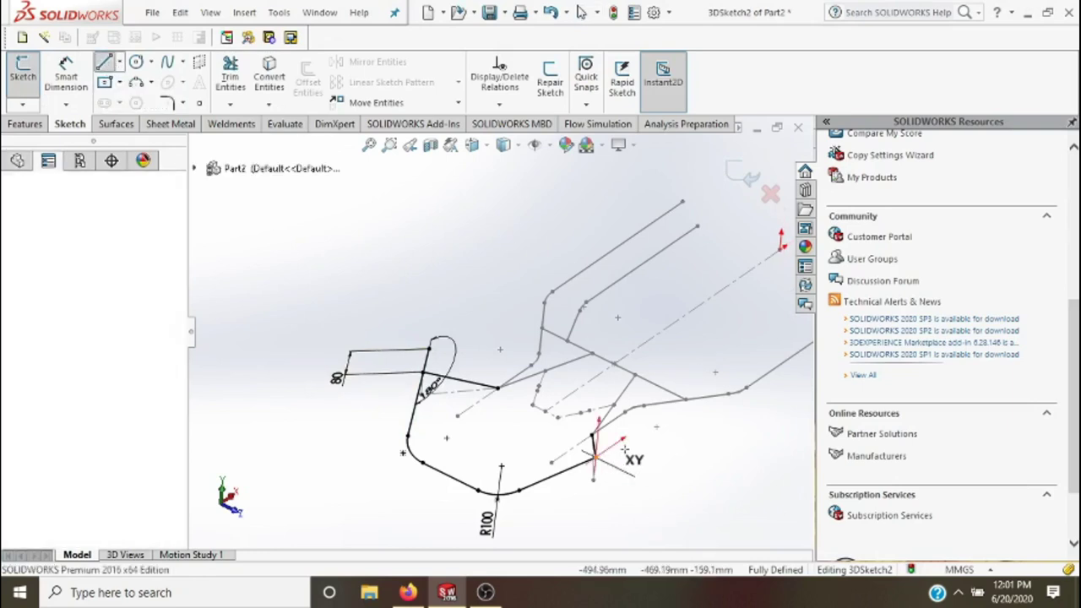
pyautogui.click(595, 456)
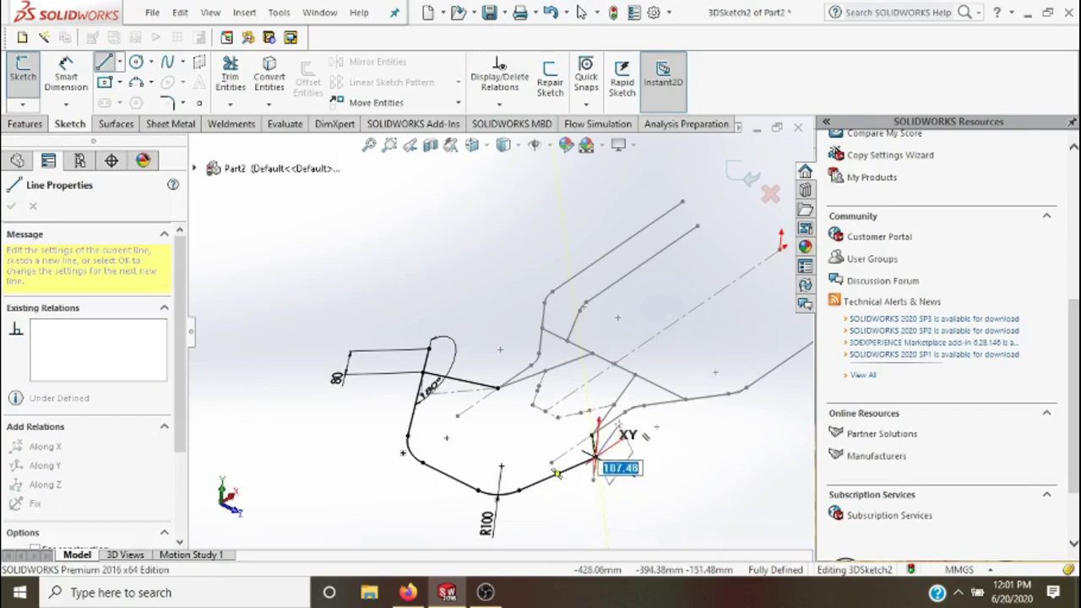
pyautogui.click(617, 424)
pyautogui.press('Escape')
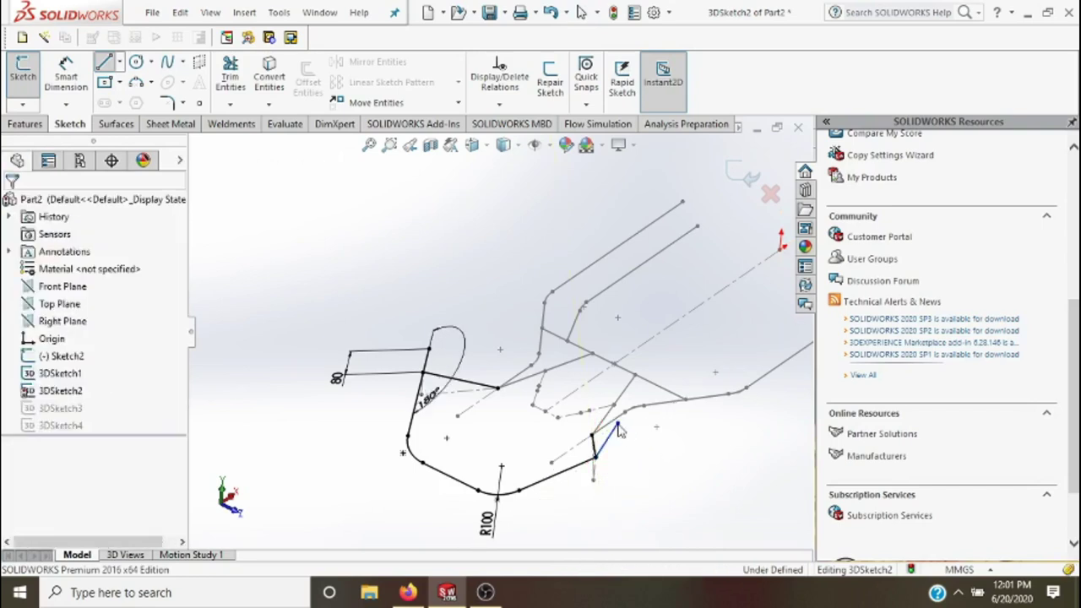
# - Dimension the right end line to 80 mm
pyautogui.click(66, 74)
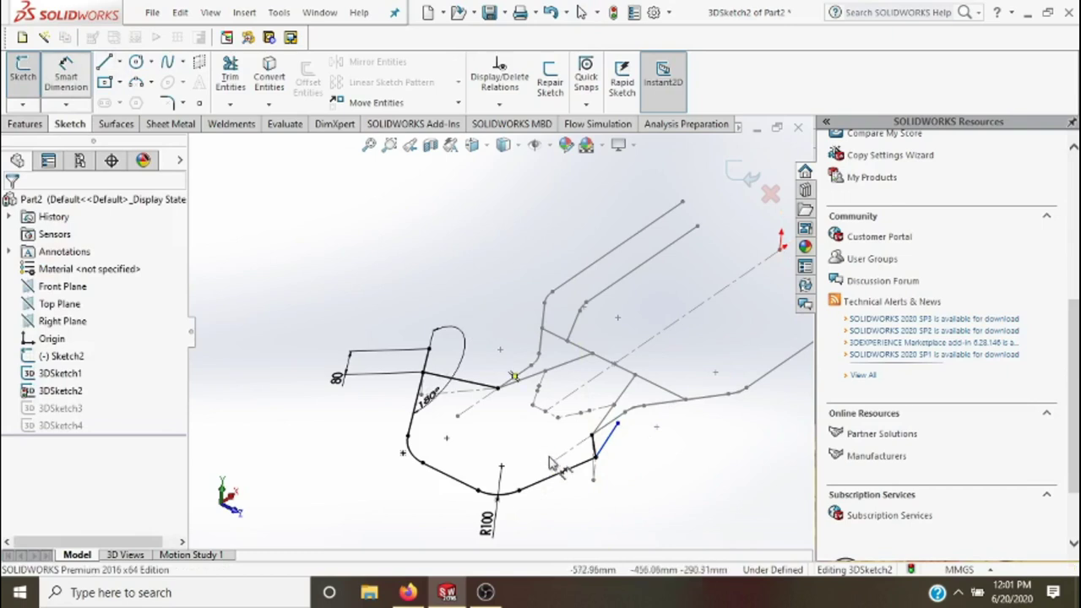
pyautogui.click(652, 453)
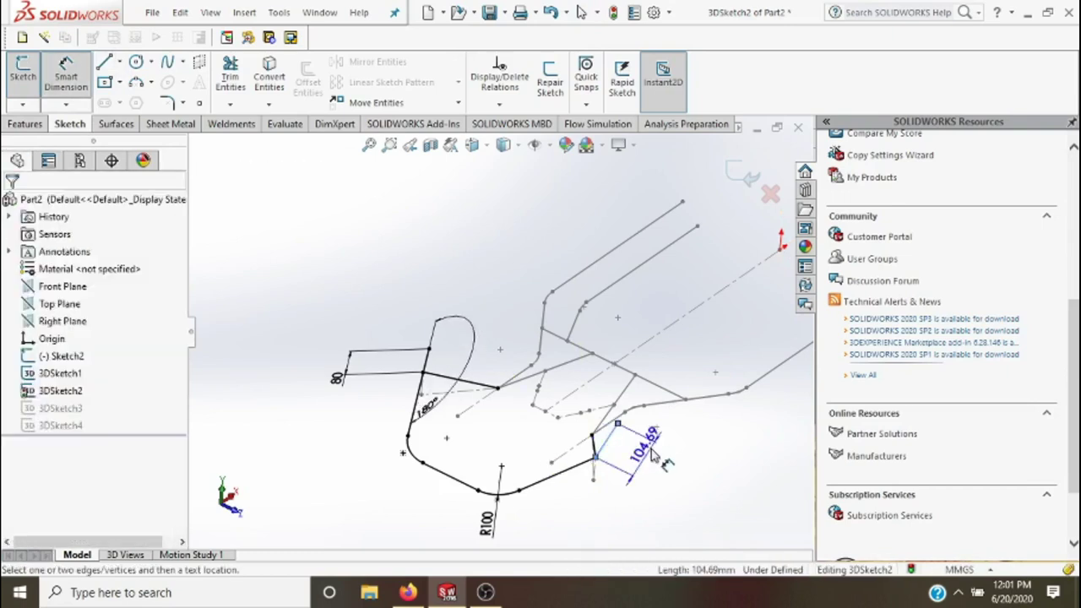
pyautogui.click(651, 453)
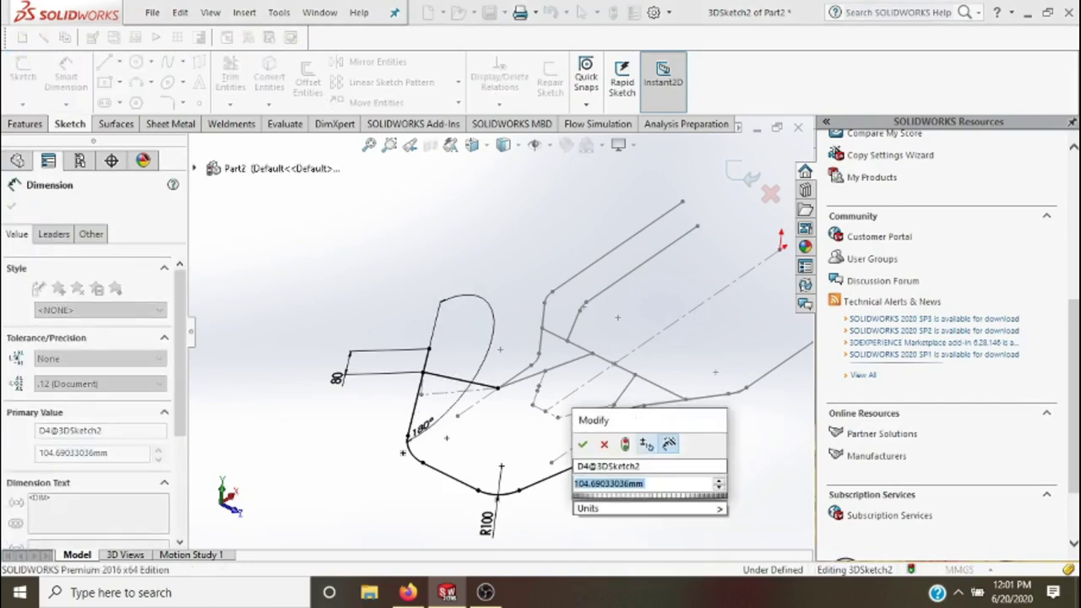
pyautogui.write('80')
pyautogui.press('Escape')
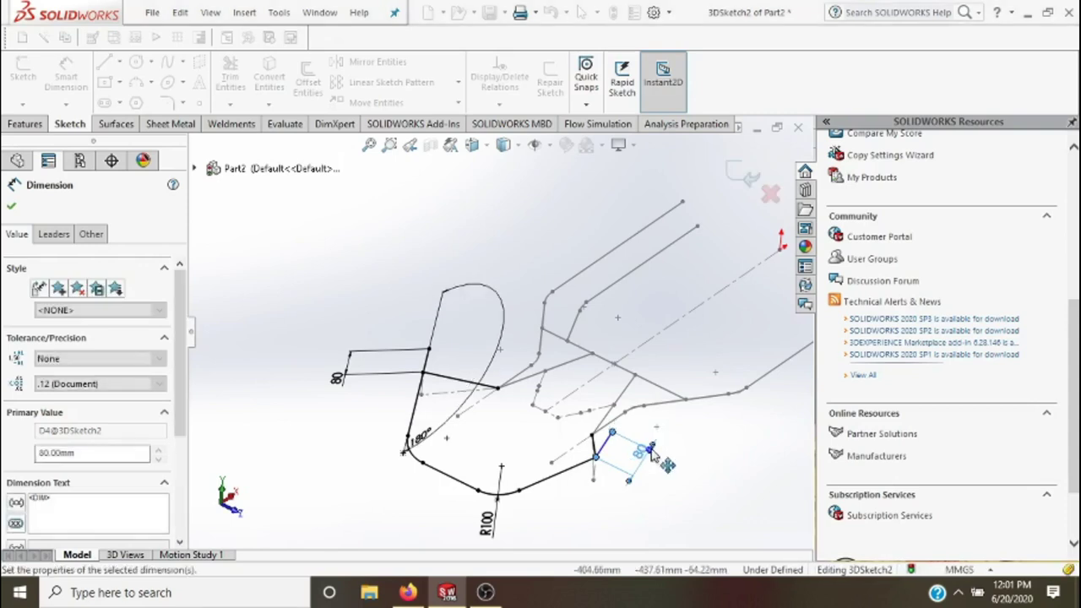
pyautogui.press('Escape')
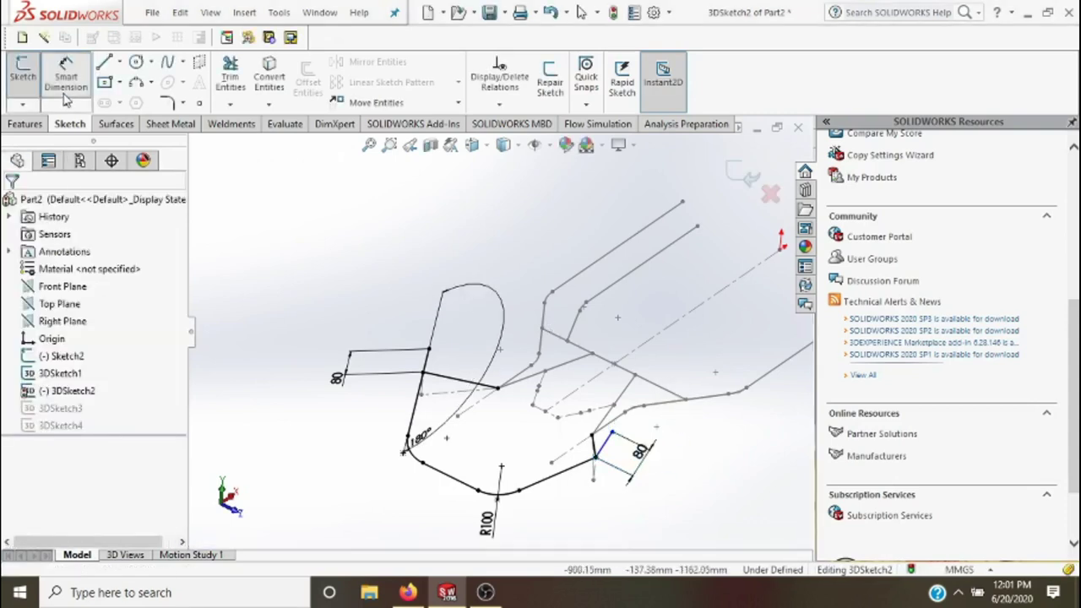
pyautogui.click(66, 72)
# - Set a 180° angle between the right end line and the long member, then close the sketch
pyautogui.click(66, 72)
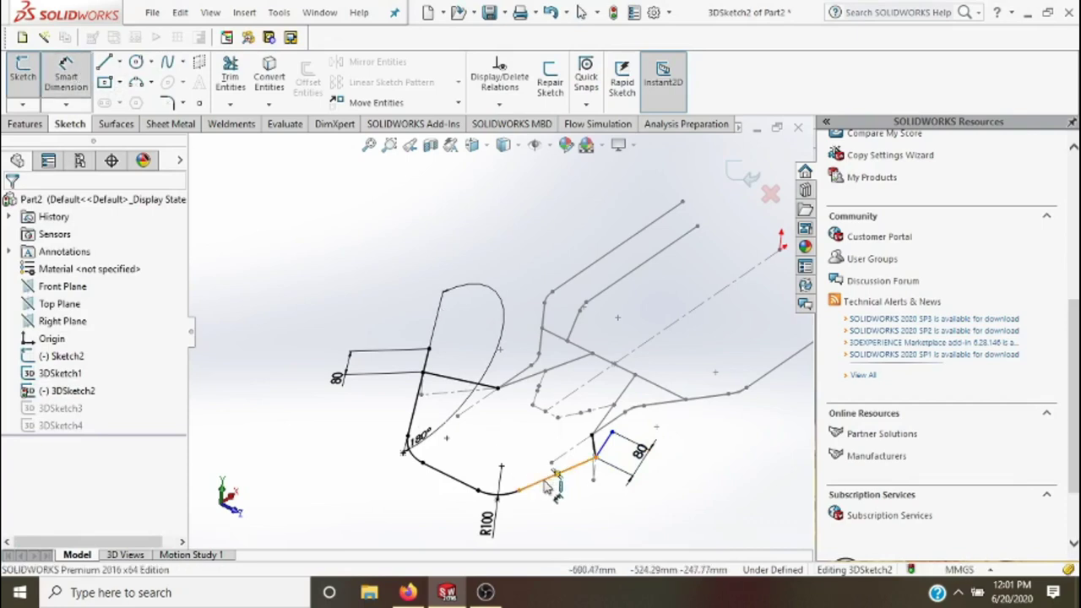
pyautogui.click(603, 449)
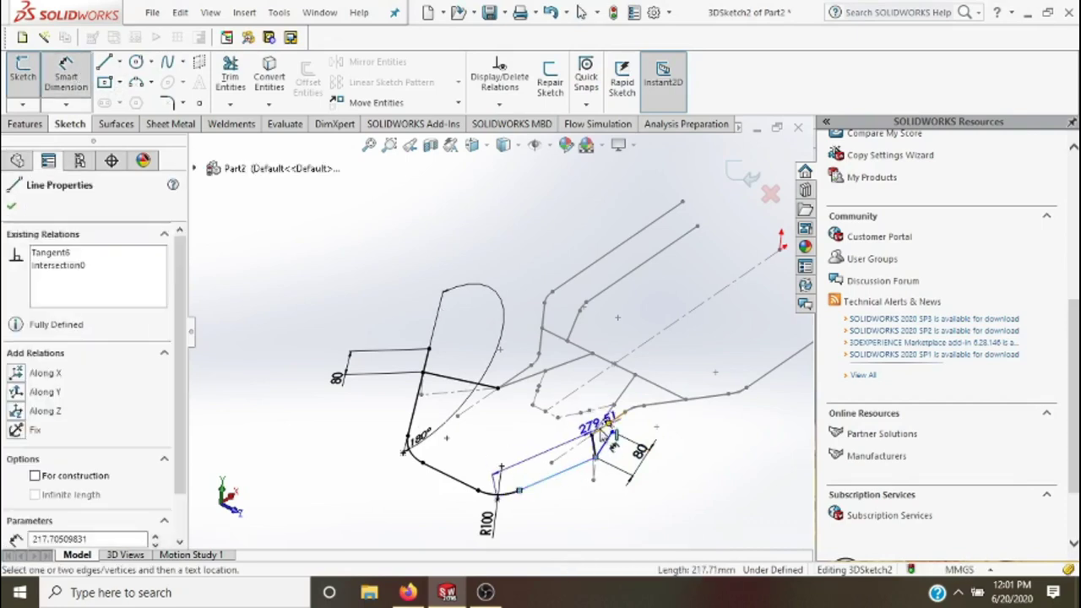
pyautogui.click(596, 452)
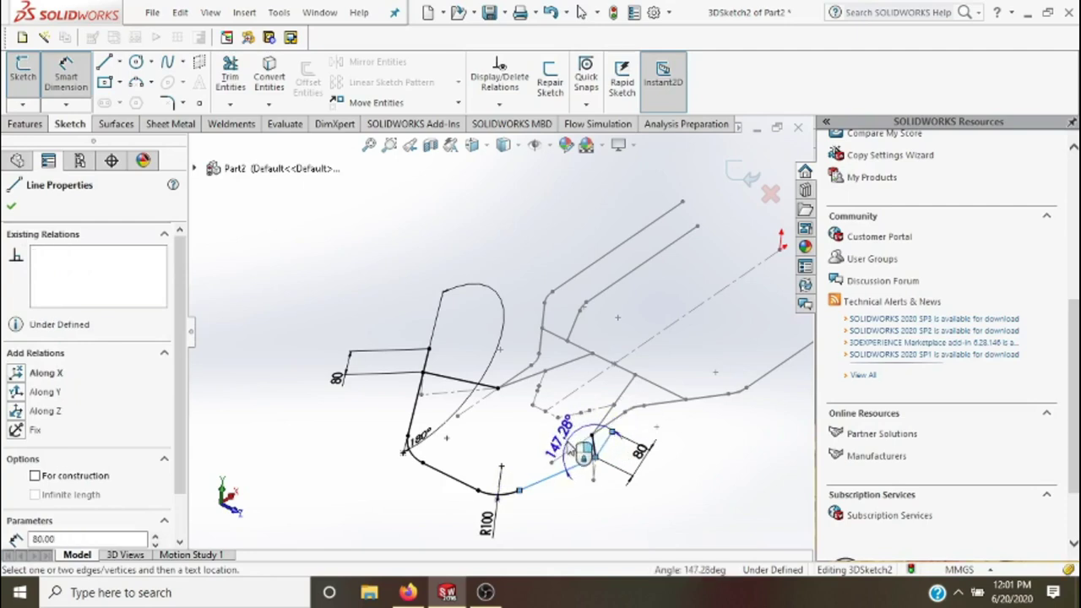
pyautogui.click(585, 456)
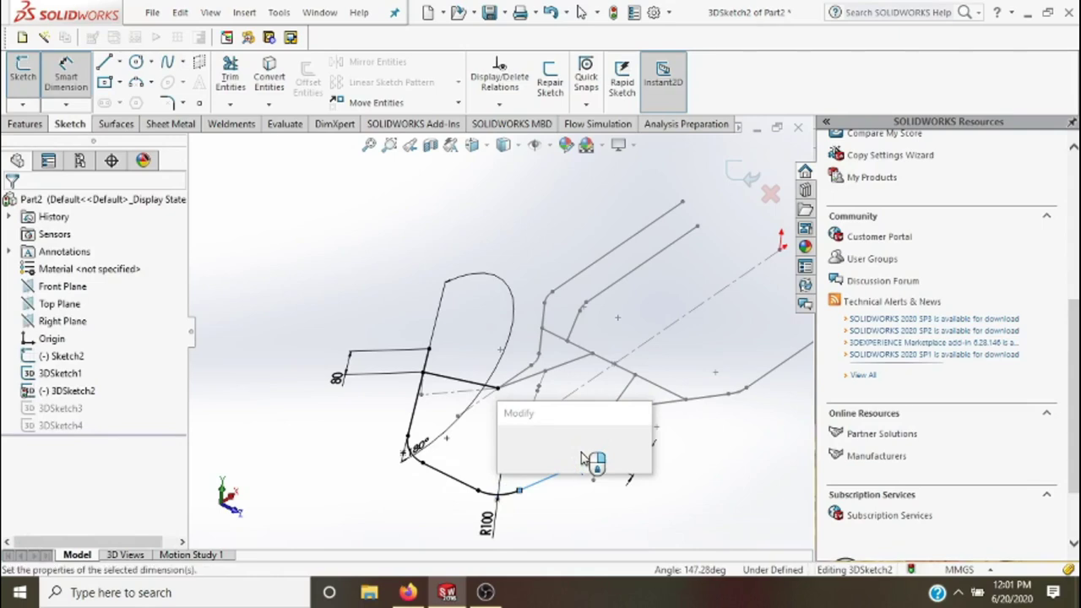
pyautogui.write('180')
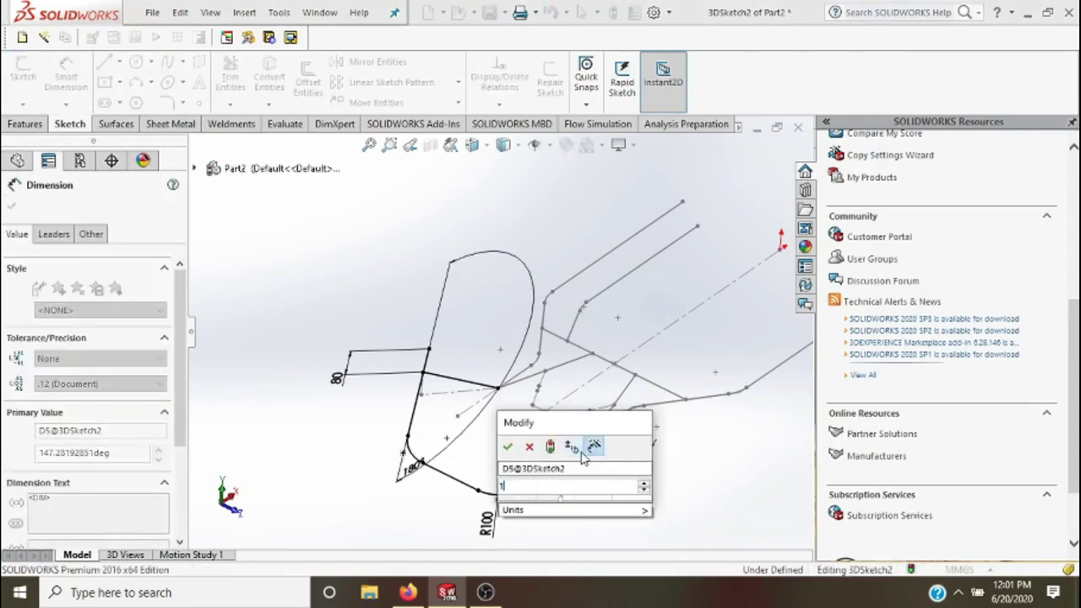
pyautogui.press('Escape')
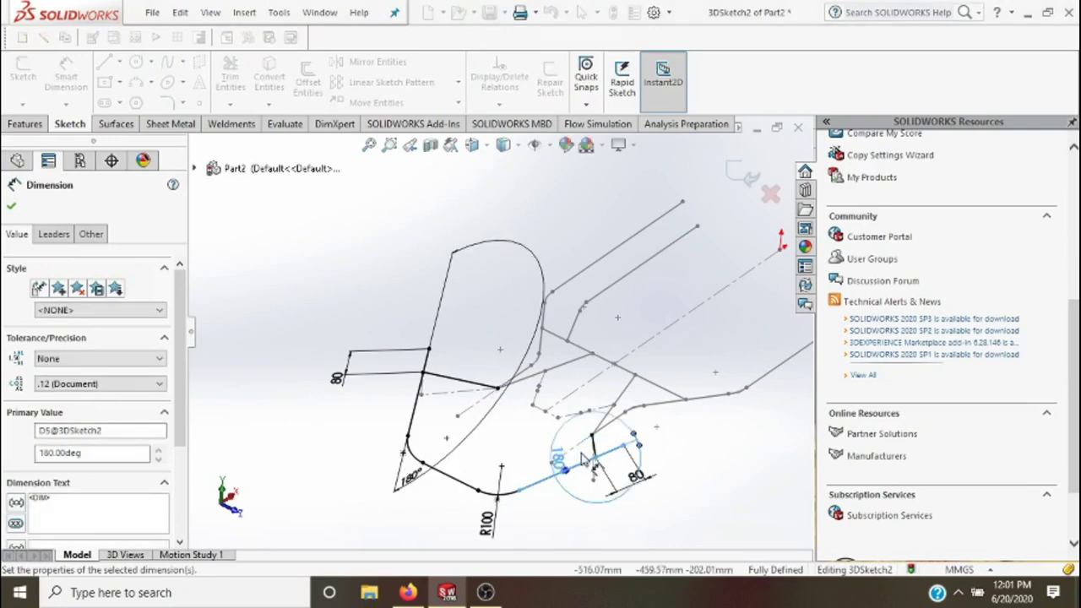
pyautogui.click(742, 176)
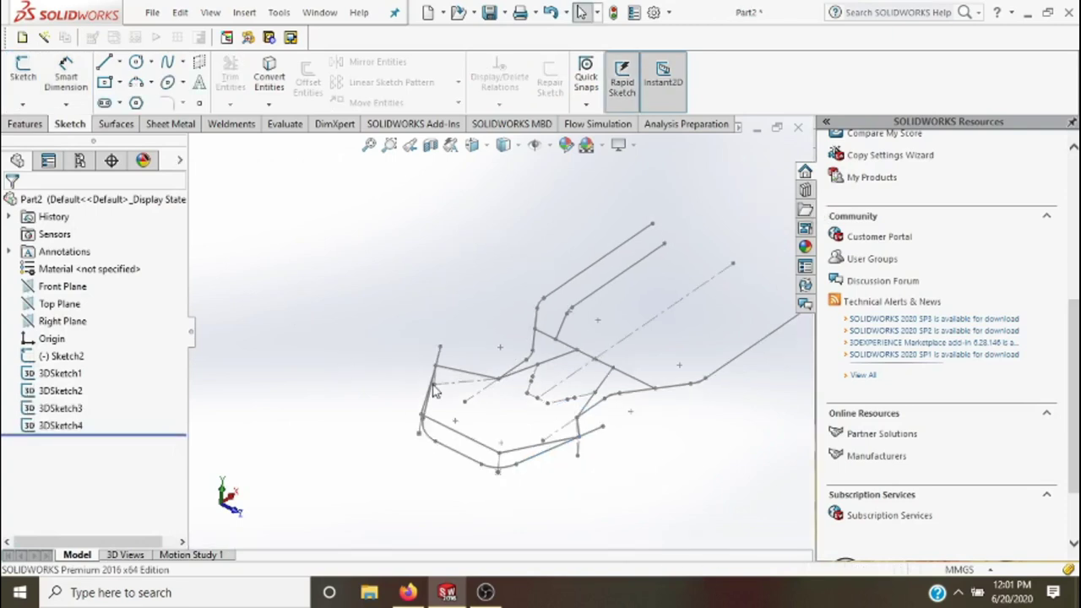
# - Open 3DSketch4 for editing
pyautogui.scroll(-1, 433, 388)
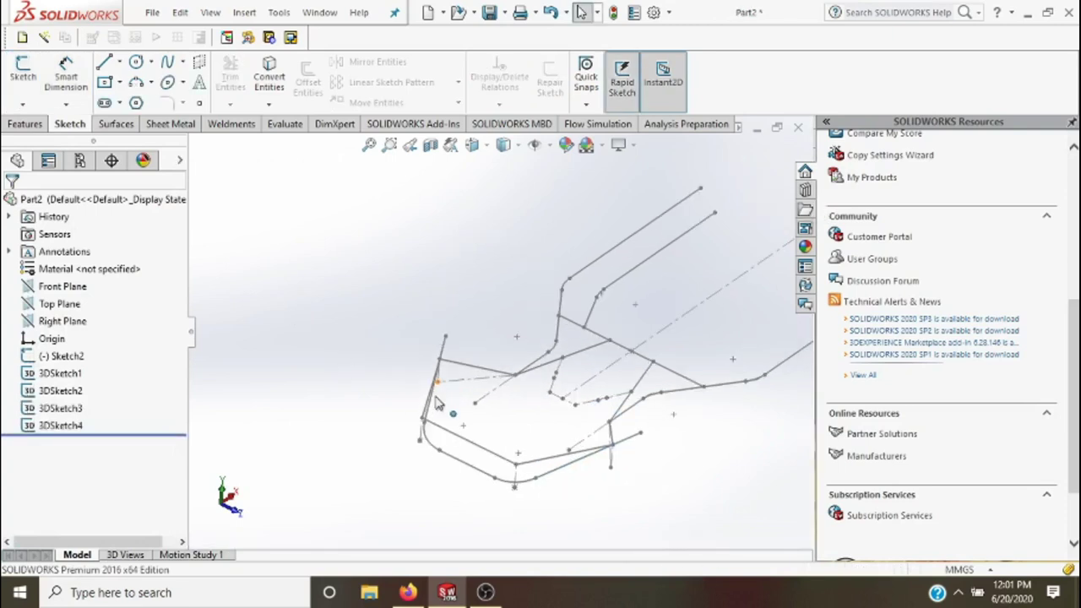
pyautogui.click(67, 430)
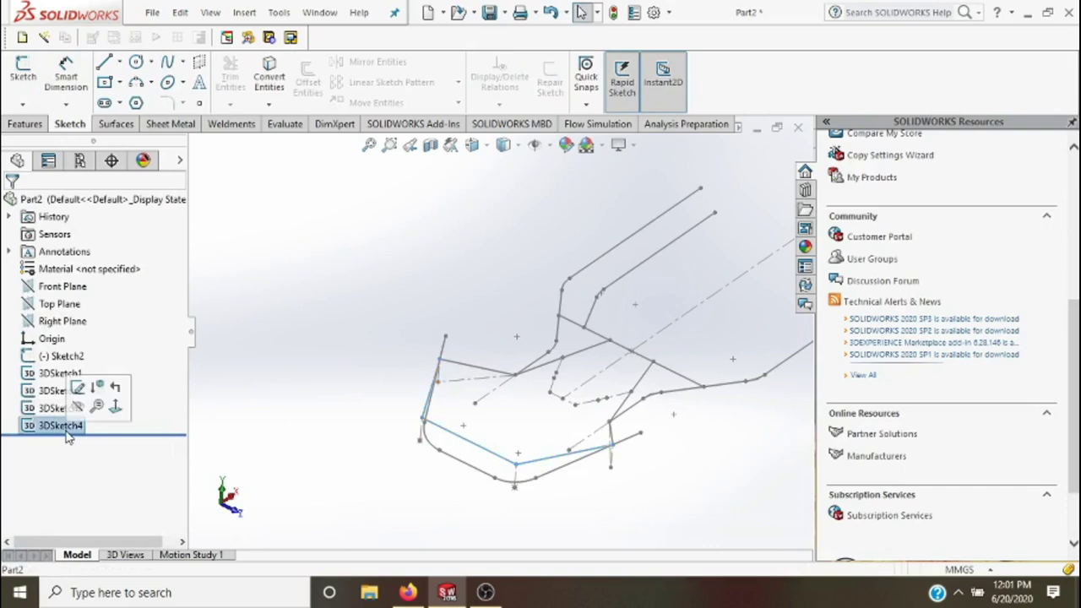
pyautogui.click(77, 389)
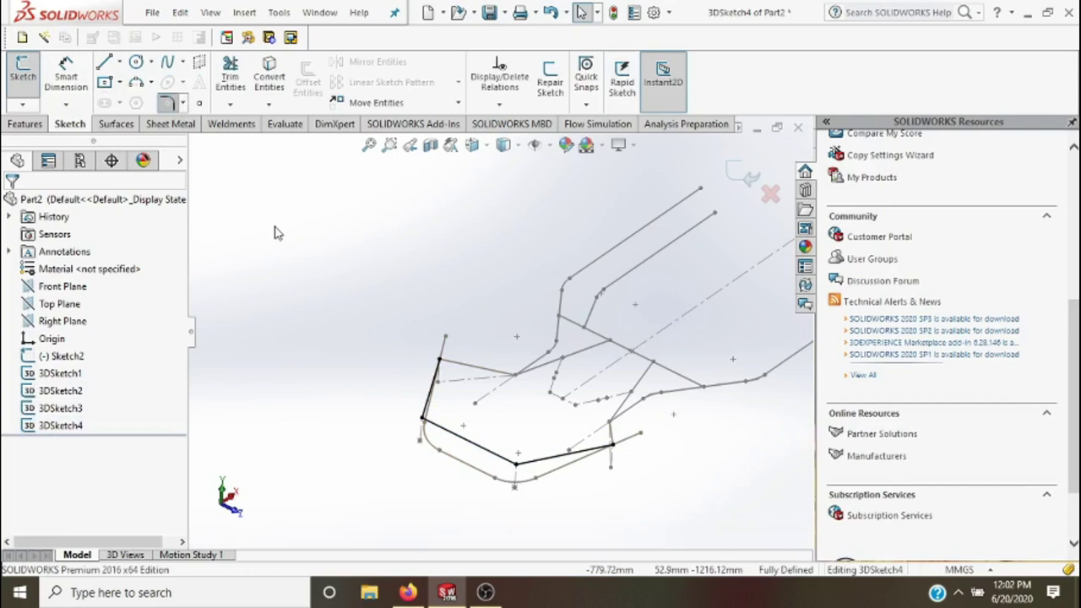
# - Fillet both bottom corners of the frame member at 100 mm radius
pyautogui.click(433, 411)
pyautogui.click(442, 434)
pyautogui.click(492, 461)
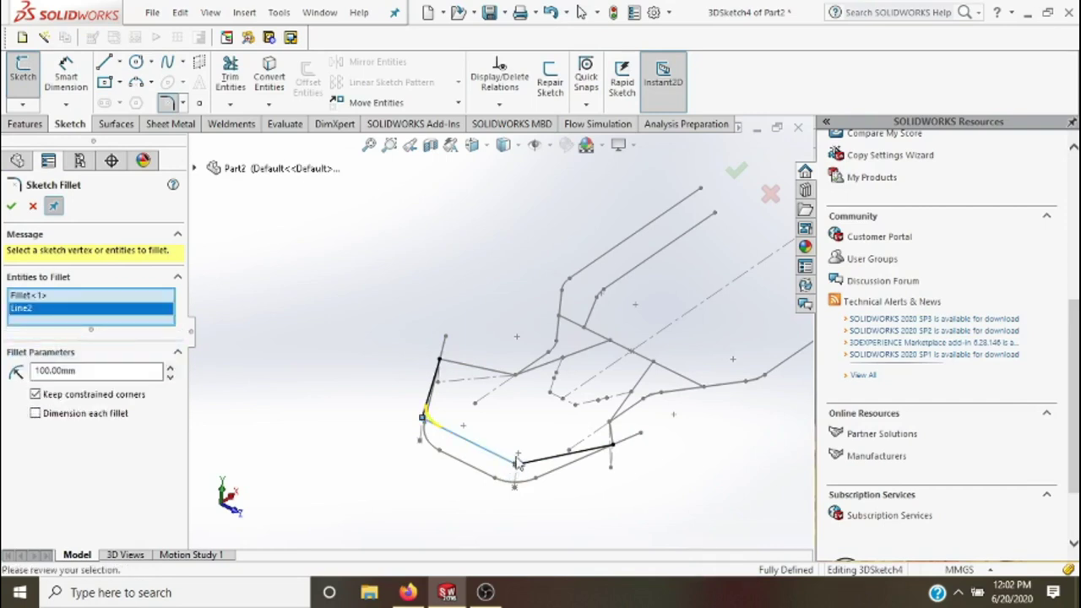
pyautogui.click(541, 457)
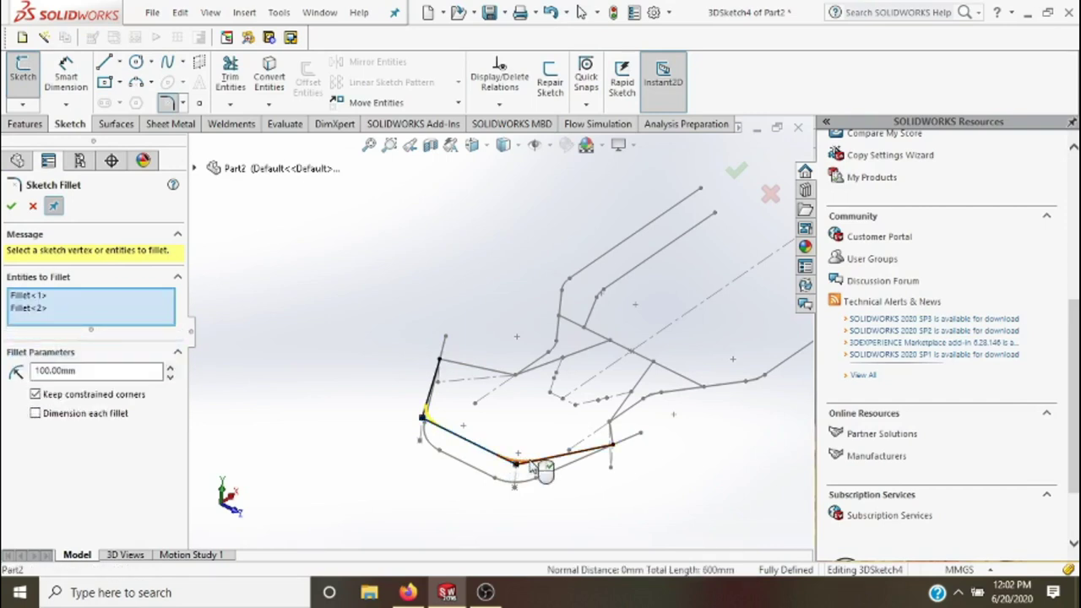
pyautogui.click(737, 173)
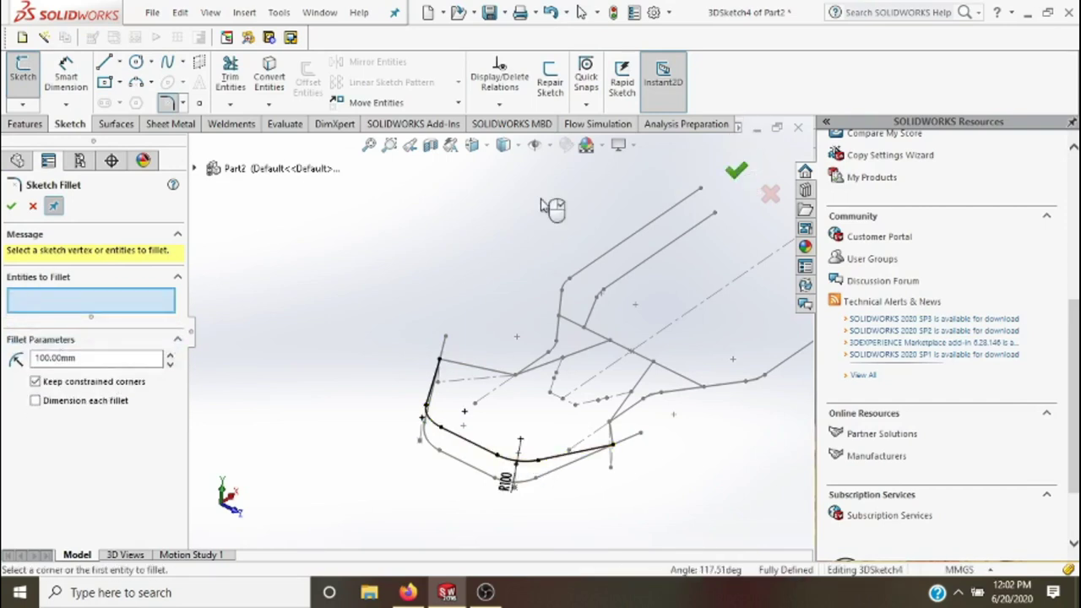
pyautogui.click(726, 173)
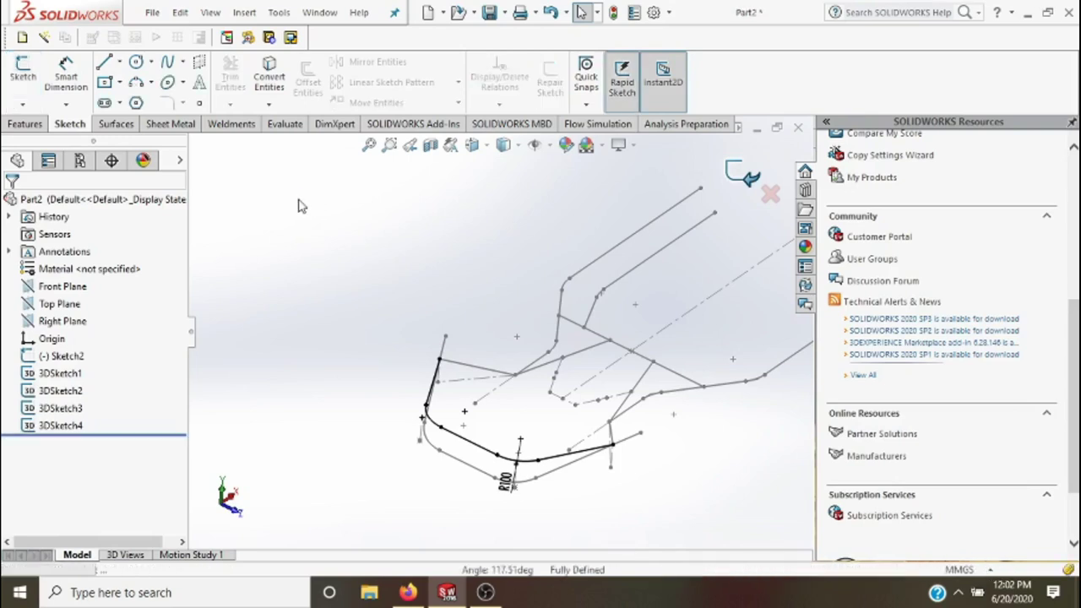
# - Edit Sketch2 in Top view, showing its 990, 580 and R100 layout
pyautogui.rightClick(402, 326)
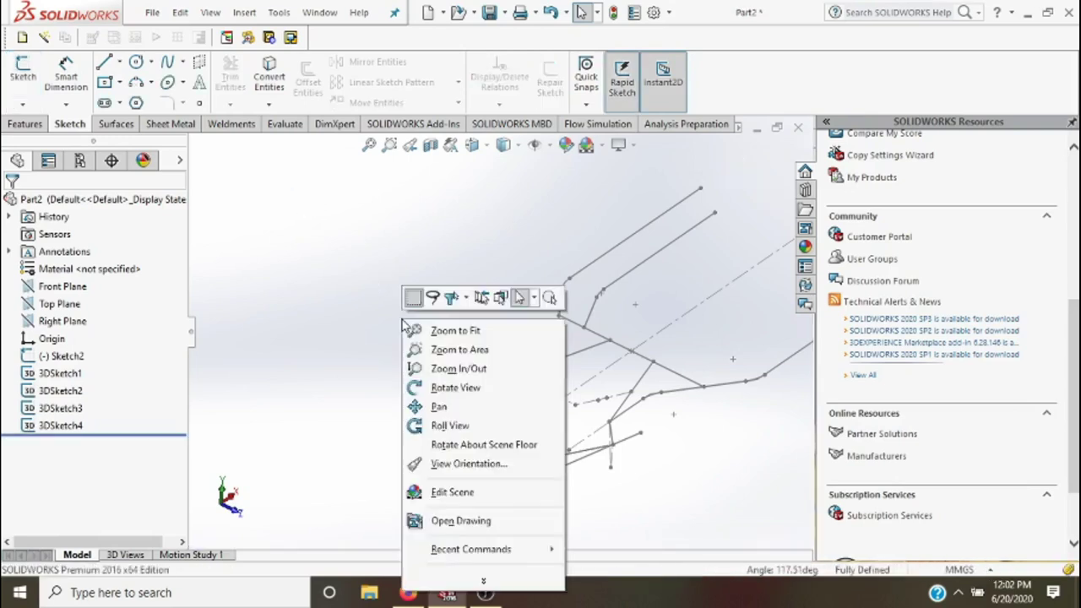
pyautogui.click(440, 384)
pyautogui.moveTo(491, 375)
pyautogui.mouseDown()
pyautogui.moveTo(456, 310)
pyautogui.moveTo(437, 306)
pyautogui.moveTo(490, 317)
pyautogui.moveTo(480, 347)
pyautogui.moveTo(451, 350)
pyautogui.moveTo(521, 339)
pyautogui.mouseUp()
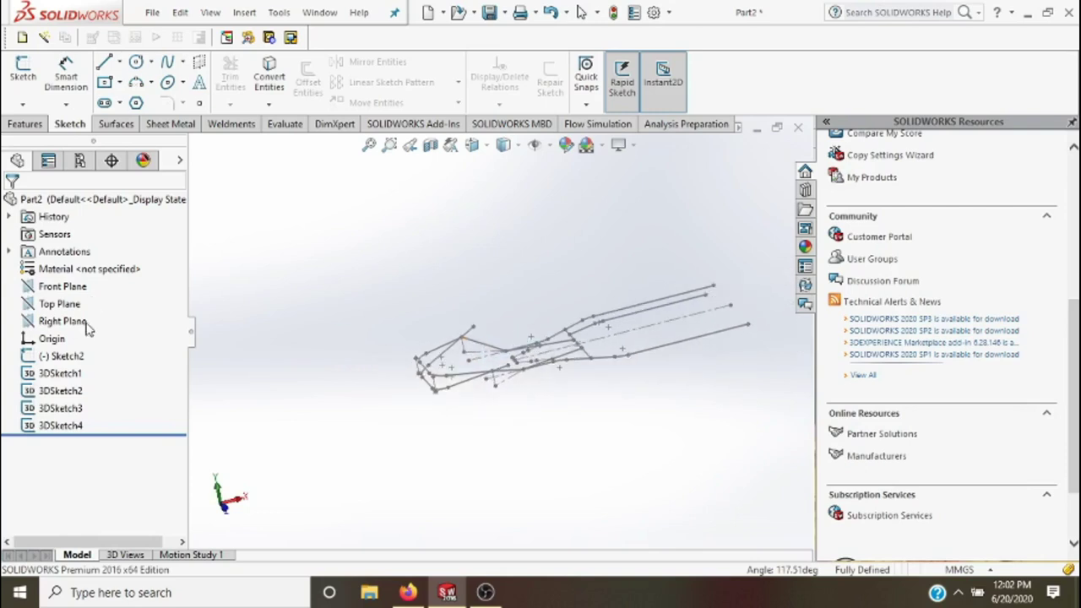
pyautogui.click(59, 356)
pyautogui.click(80, 314)
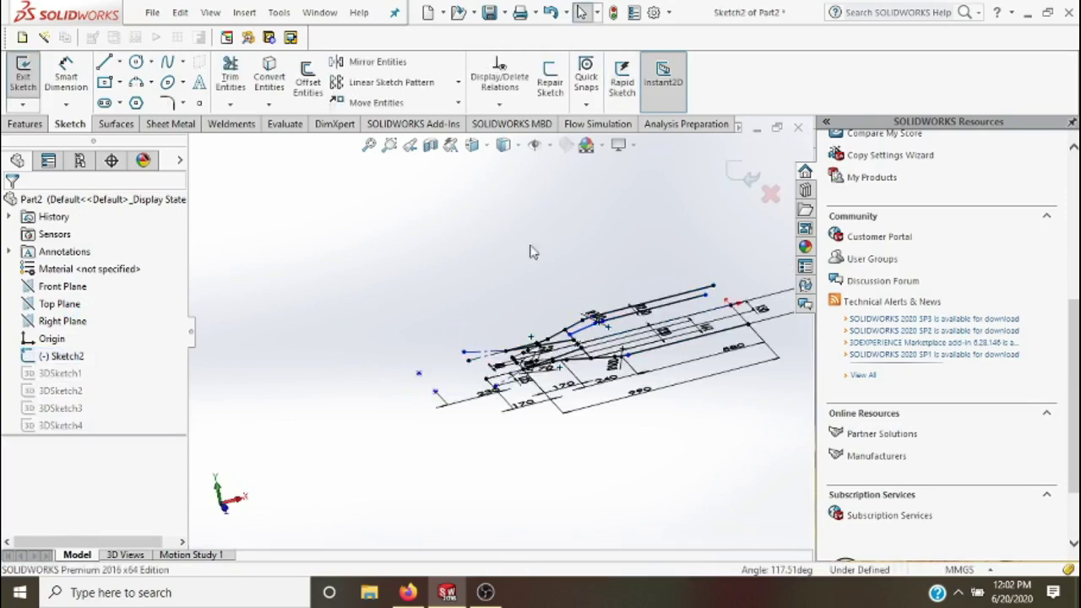
pyautogui.hotkey('ctrl', '8')
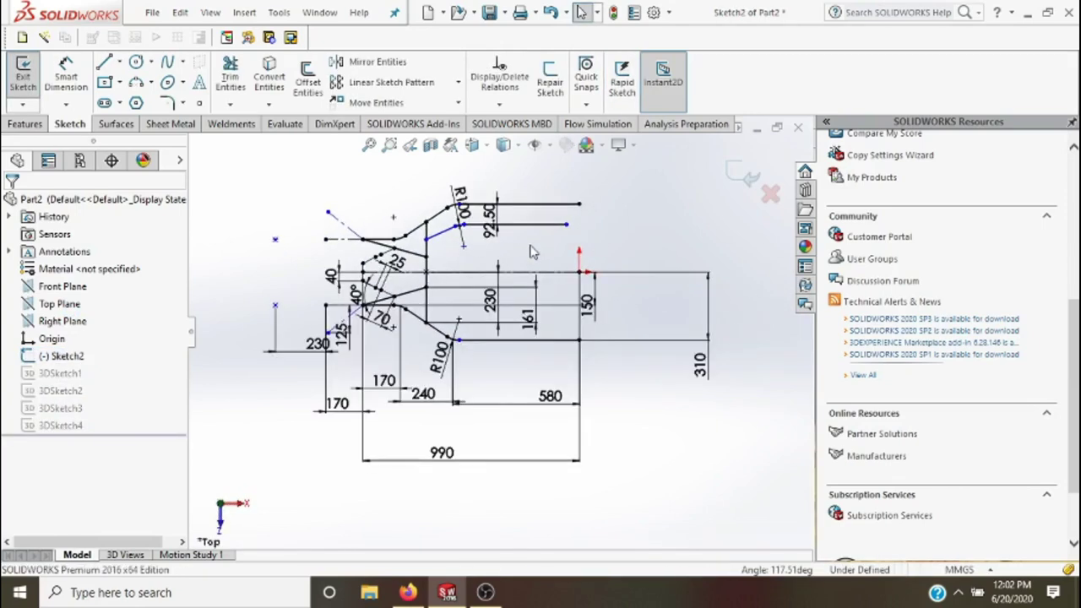
pyautogui.scroll(-1, 543, 254)
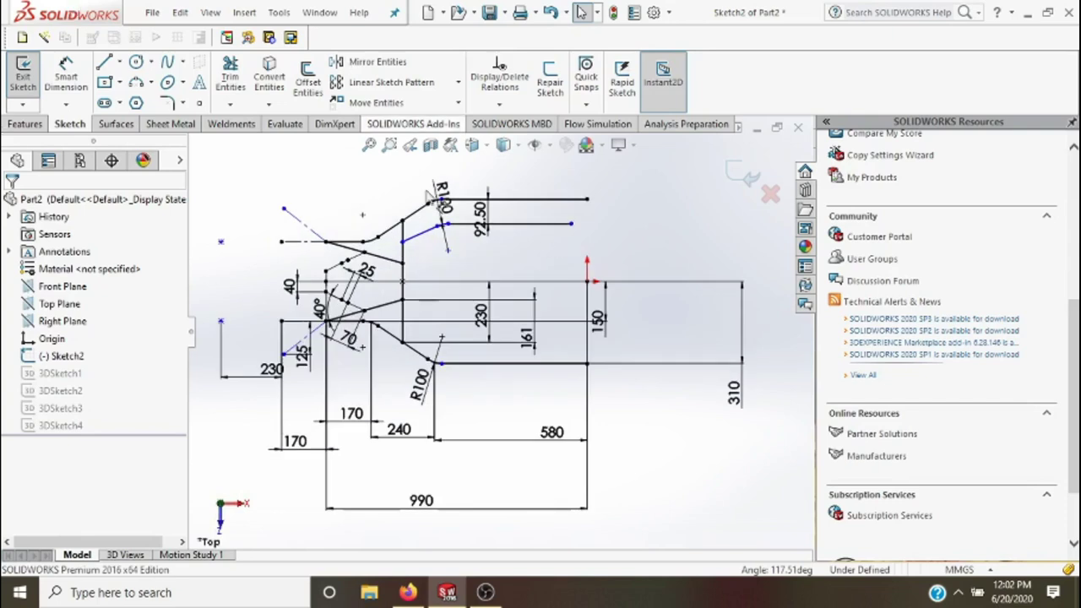
pyautogui.click(119, 63)
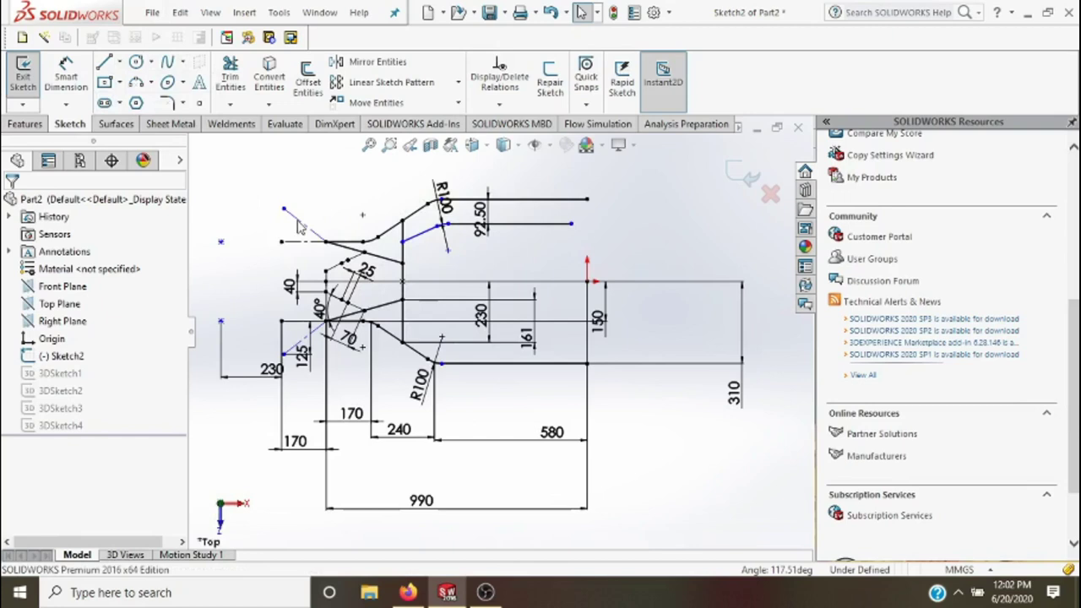
# - Move the 230, 161 and 150 dimensions out to the left of the Sketch2 layout
pyautogui.press('Escape')
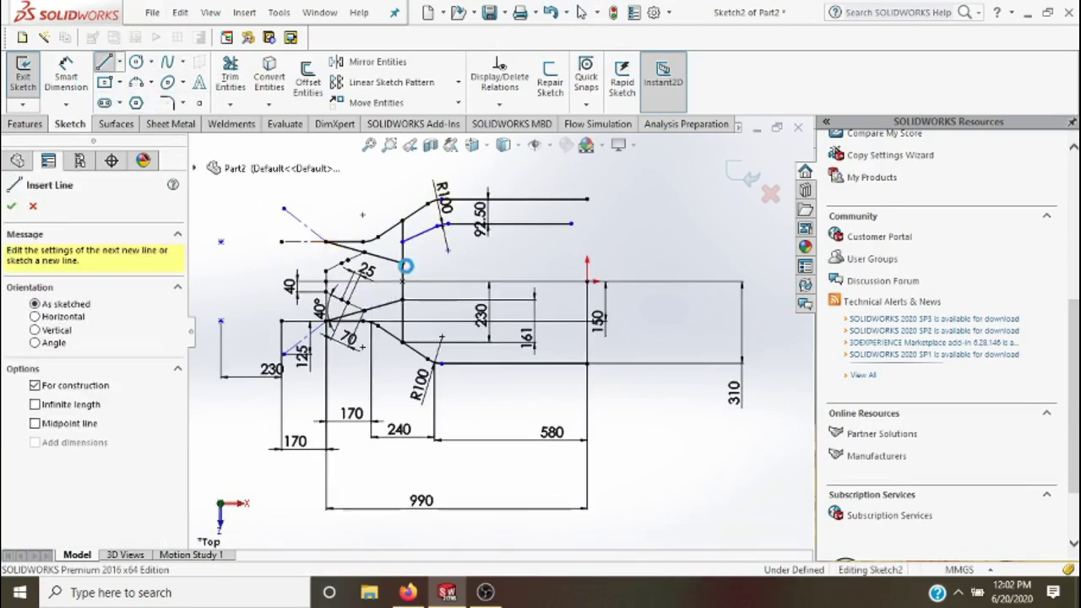
pyautogui.moveTo(492, 313); pyautogui.dragTo(190, 304)
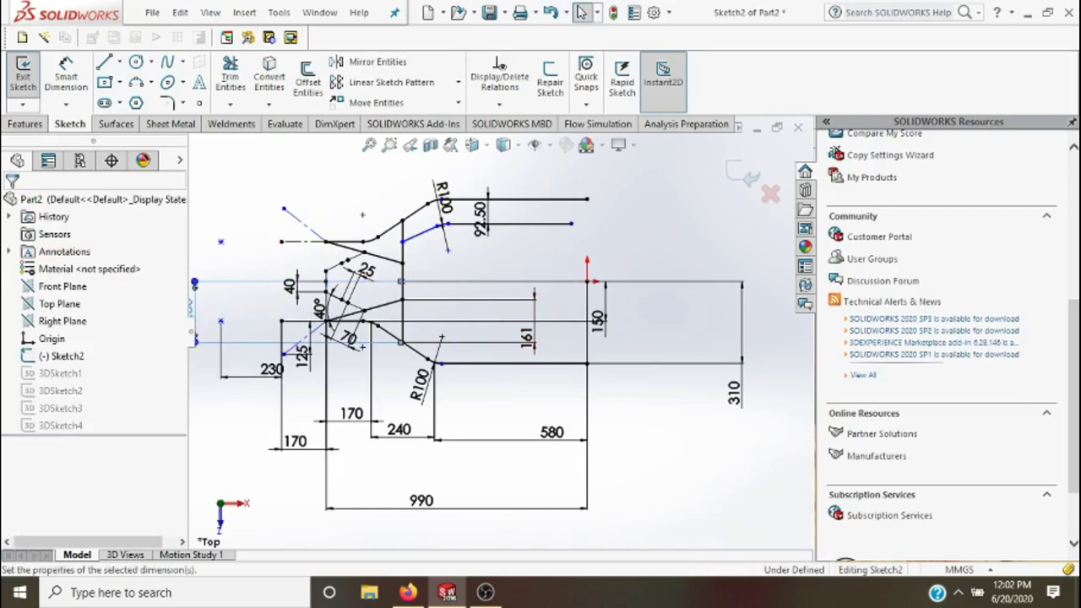
pyautogui.scroll(3, 473, 355)
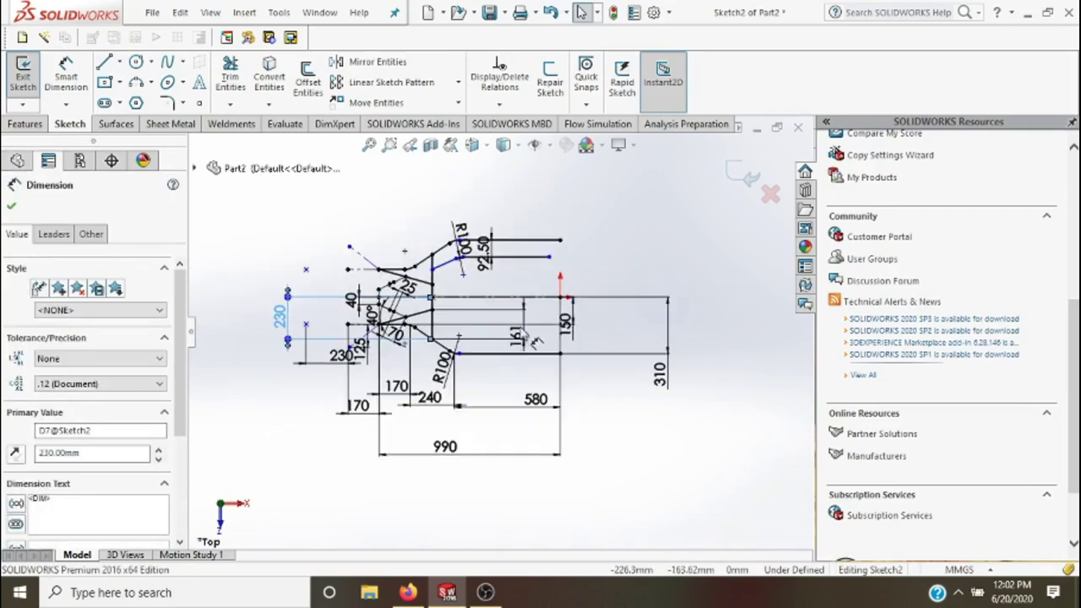
pyautogui.click(315, 314)
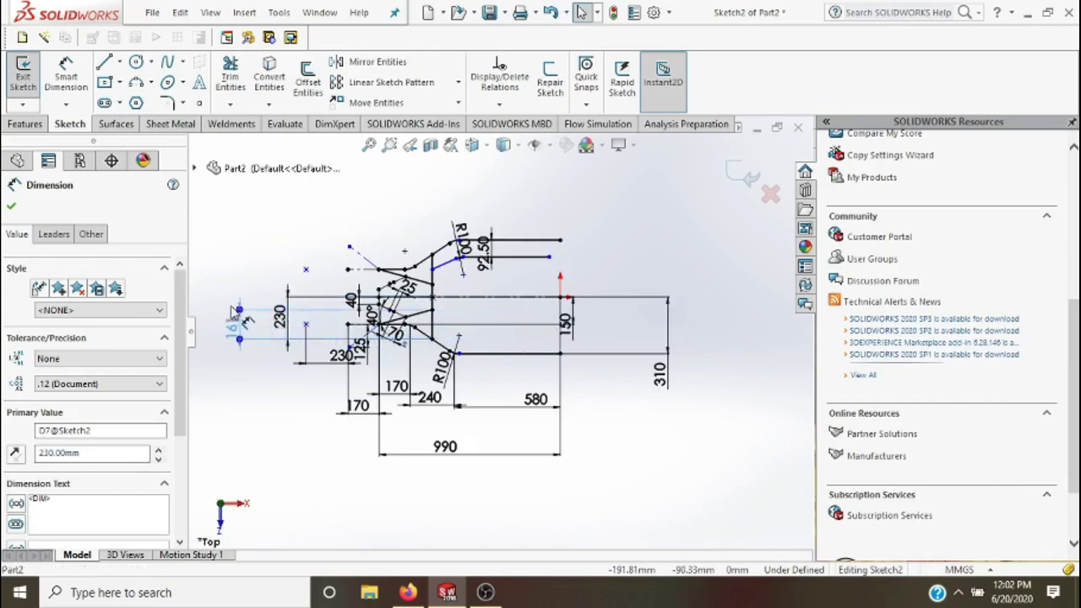
pyautogui.click(215, 323)
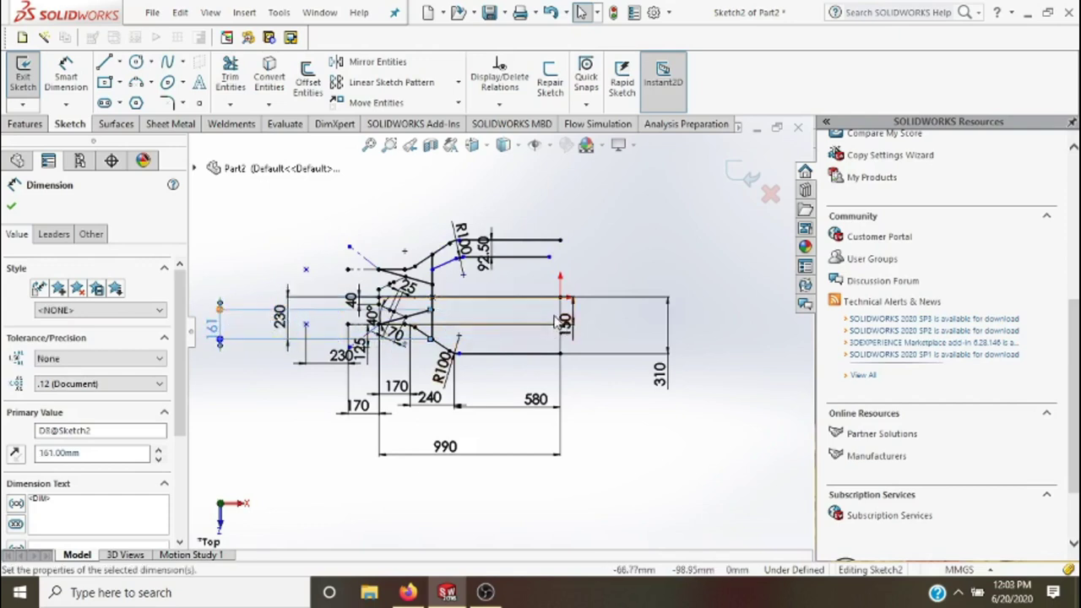
pyautogui.moveTo(574, 320); pyautogui.dragTo(196, 295)
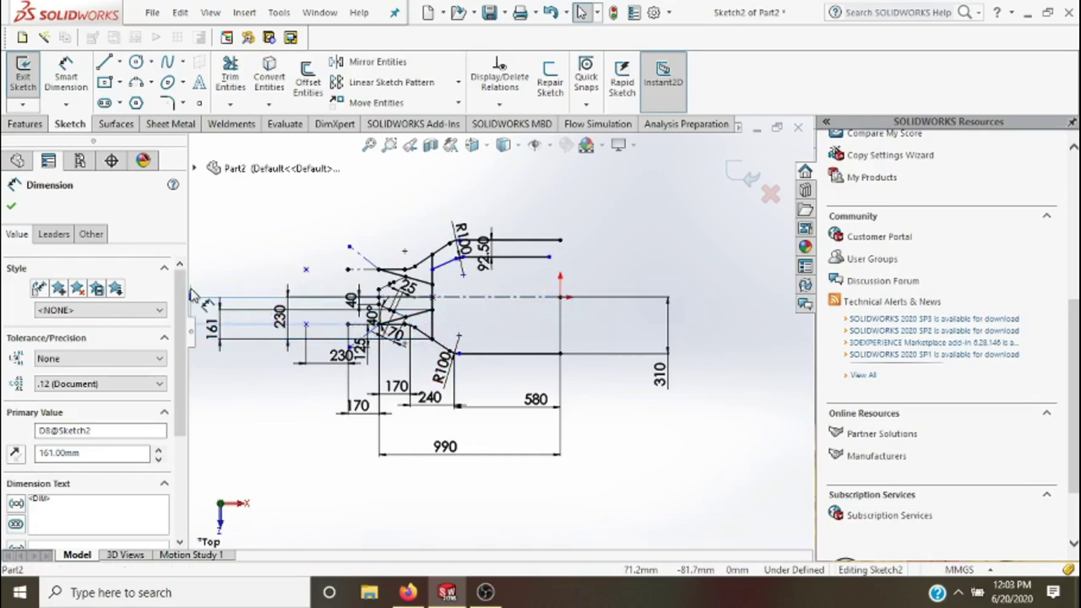
pyautogui.click(273, 248)
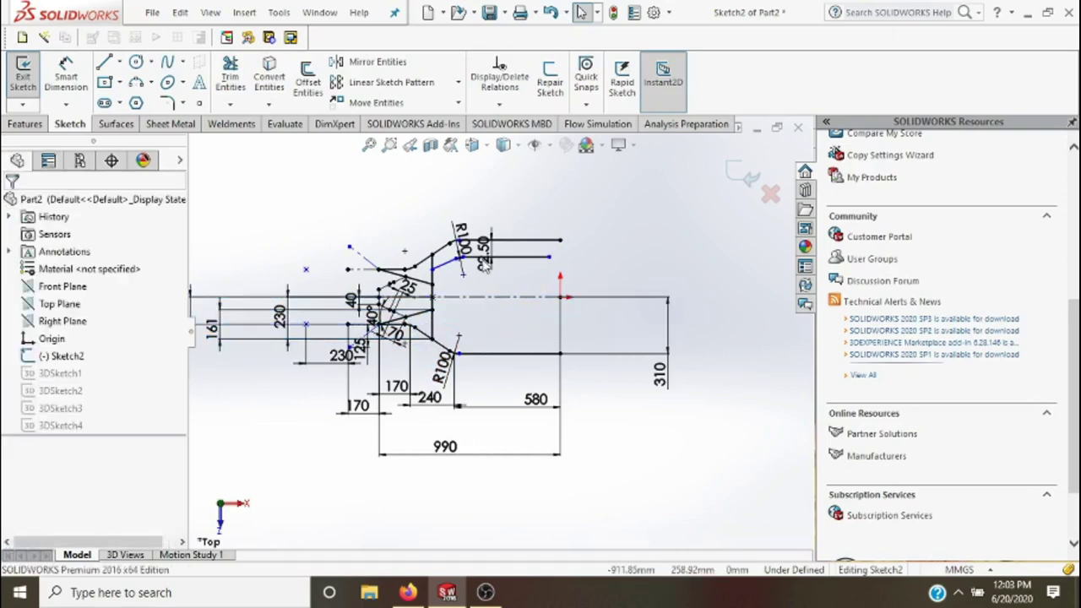
pyautogui.scroll(-2, 547, 280)
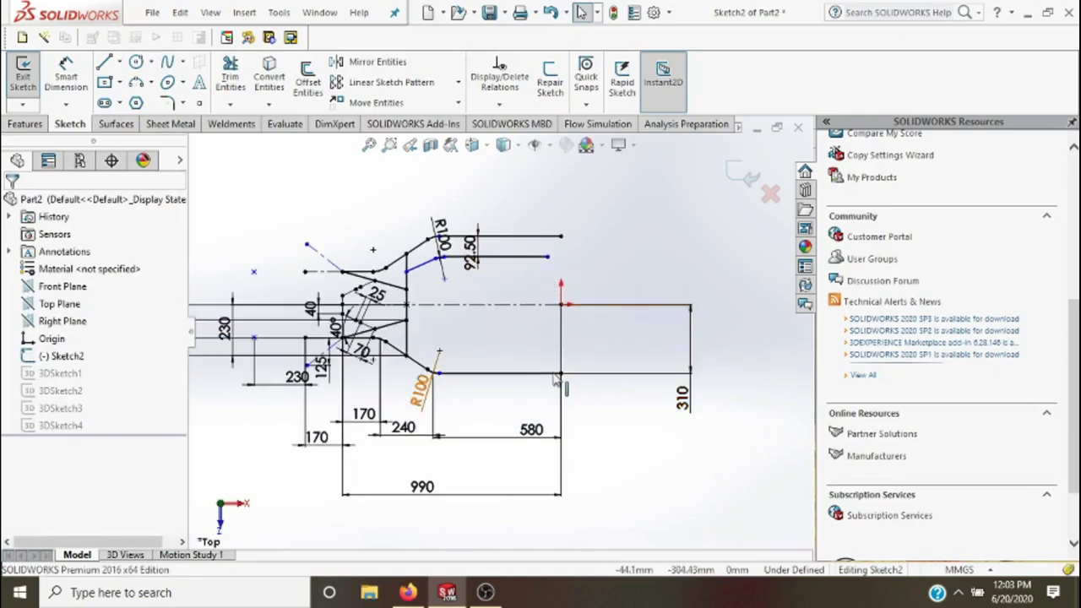
pyautogui.scroll(-1, 582, 360)
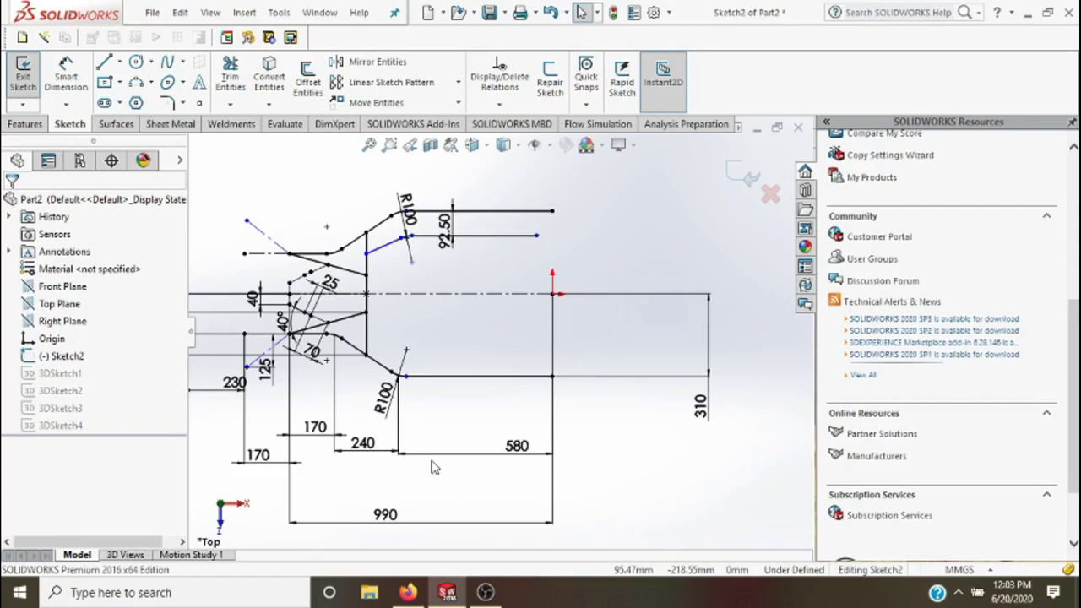
# - Draw a chain of vertical and horizontal construction lines within the 580 span
pyautogui.click(120, 62)
pyautogui.click(129, 80)
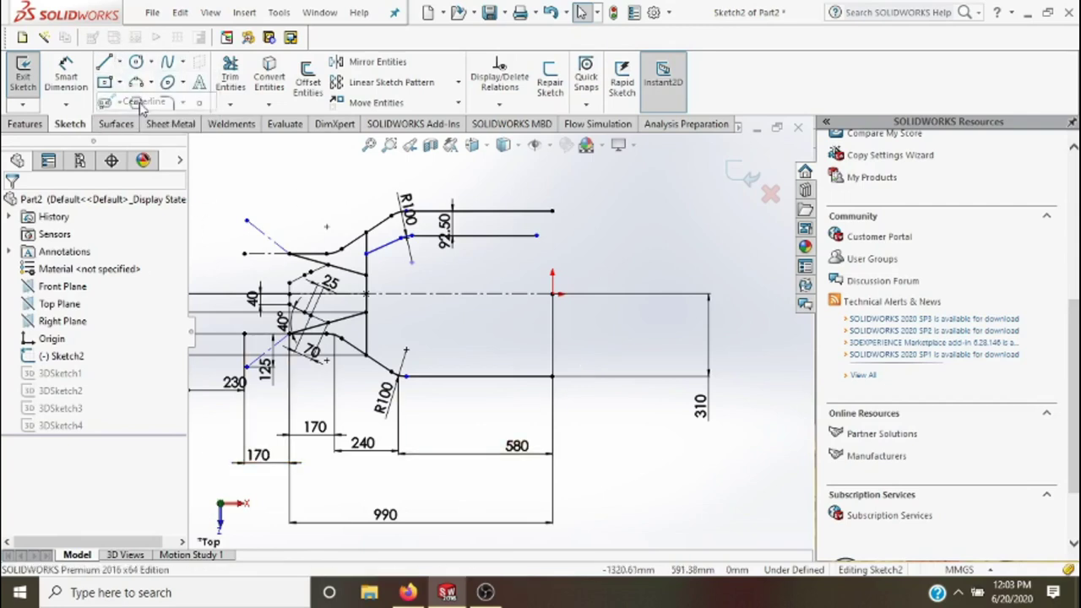
pyautogui.click(552, 375)
pyautogui.click(552, 419)
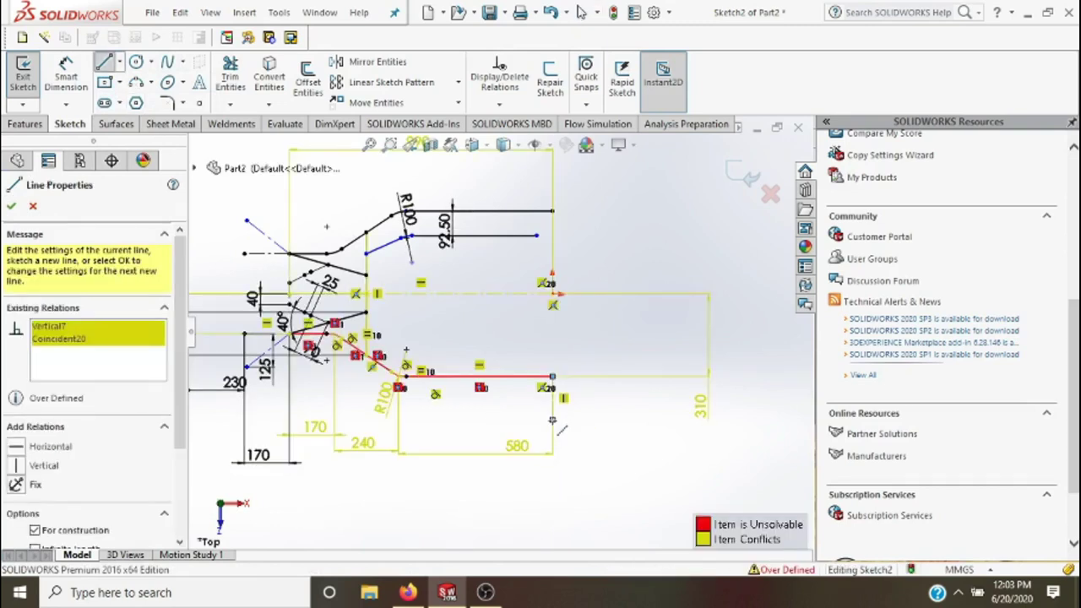
pyautogui.click(509, 420)
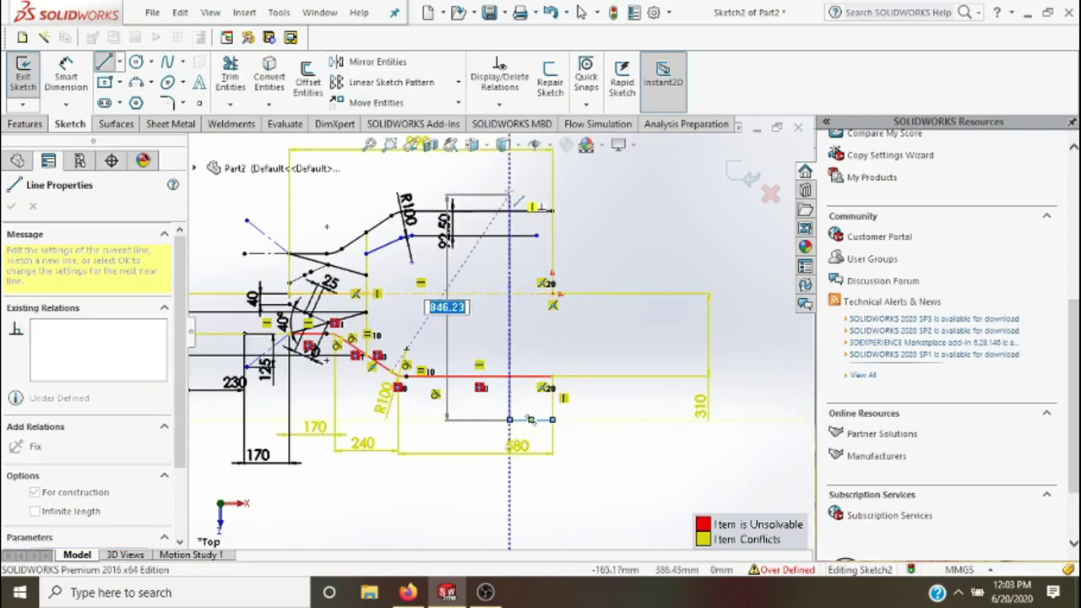
pyautogui.click(509, 195)
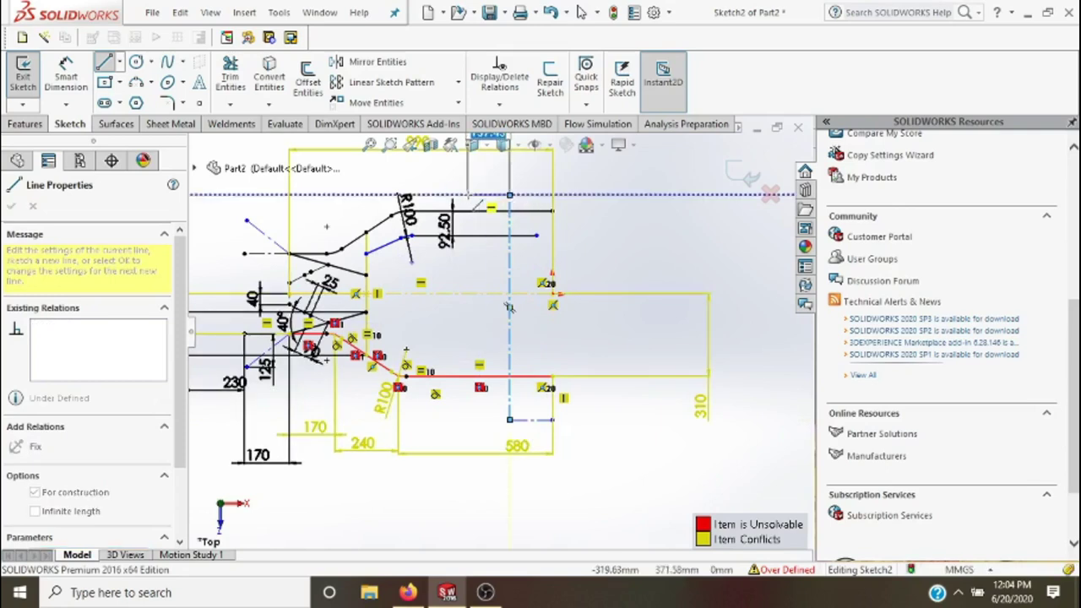
pyautogui.click(466, 195)
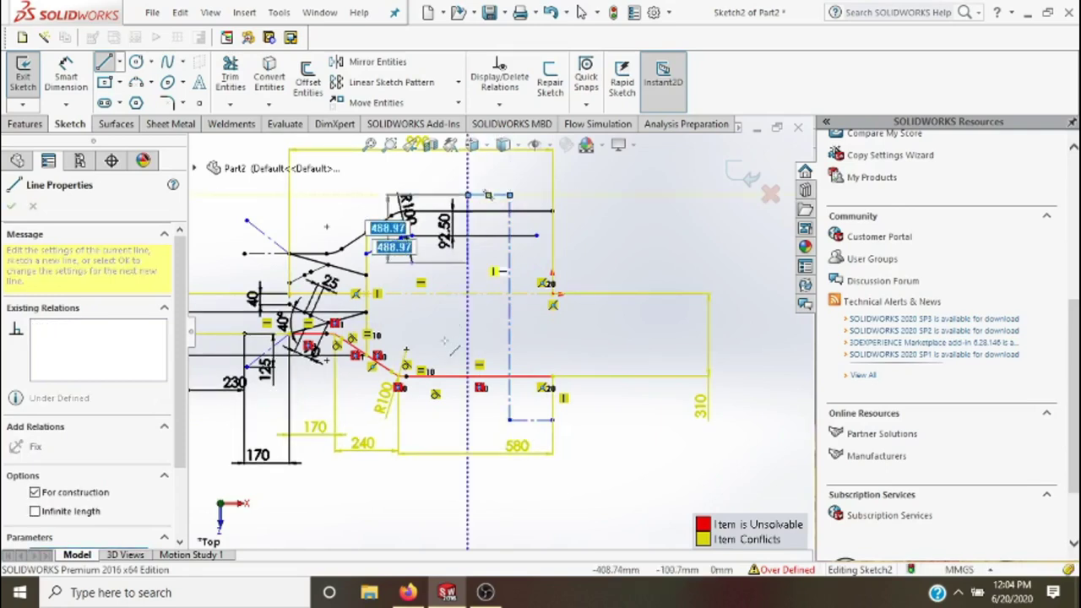
pyautogui.click(471, 420)
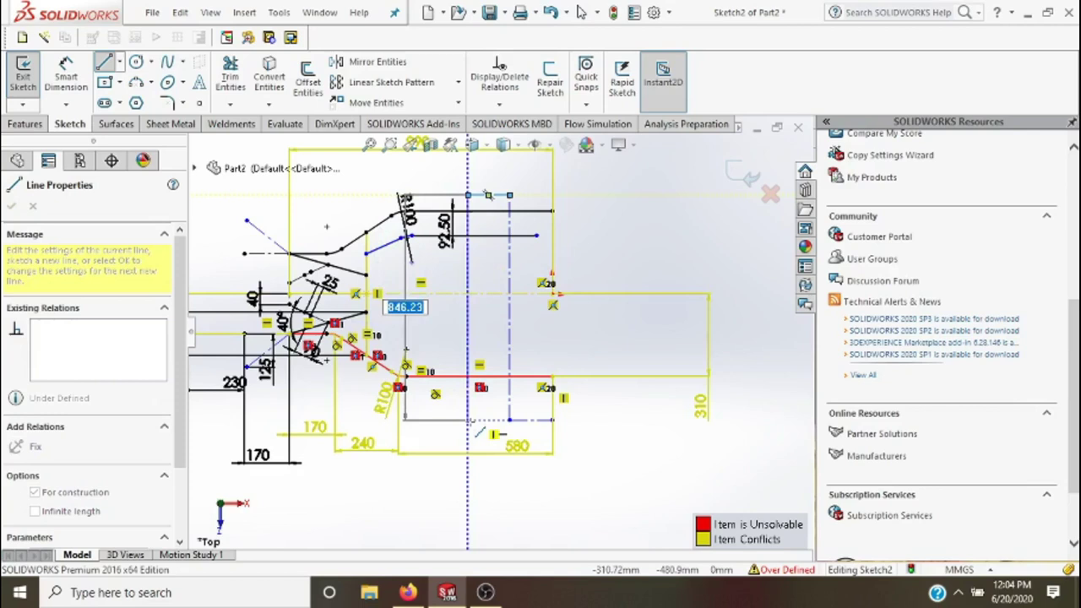
pyautogui.doubleClick(471, 421)
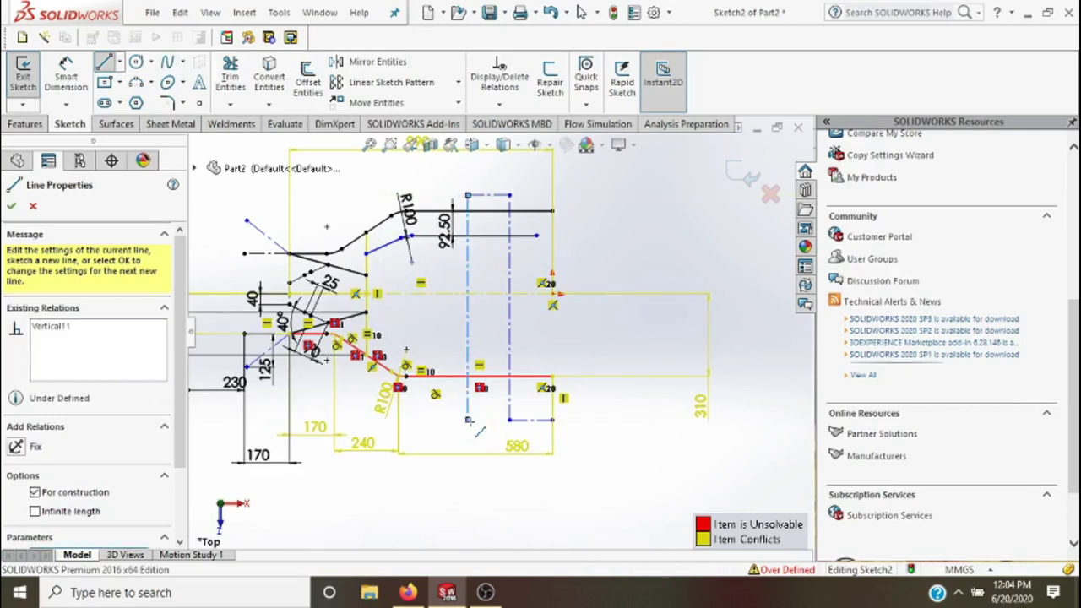
pyautogui.press('Escape')
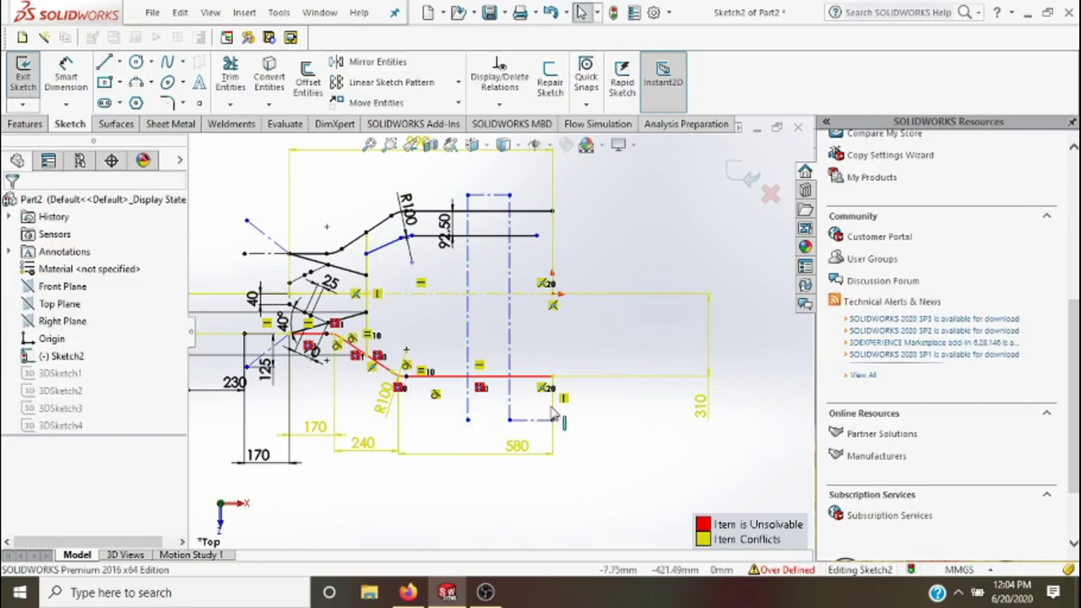
# - Delete the conflicting vertical line to clear the over-defined error
pyautogui.click(552, 412)
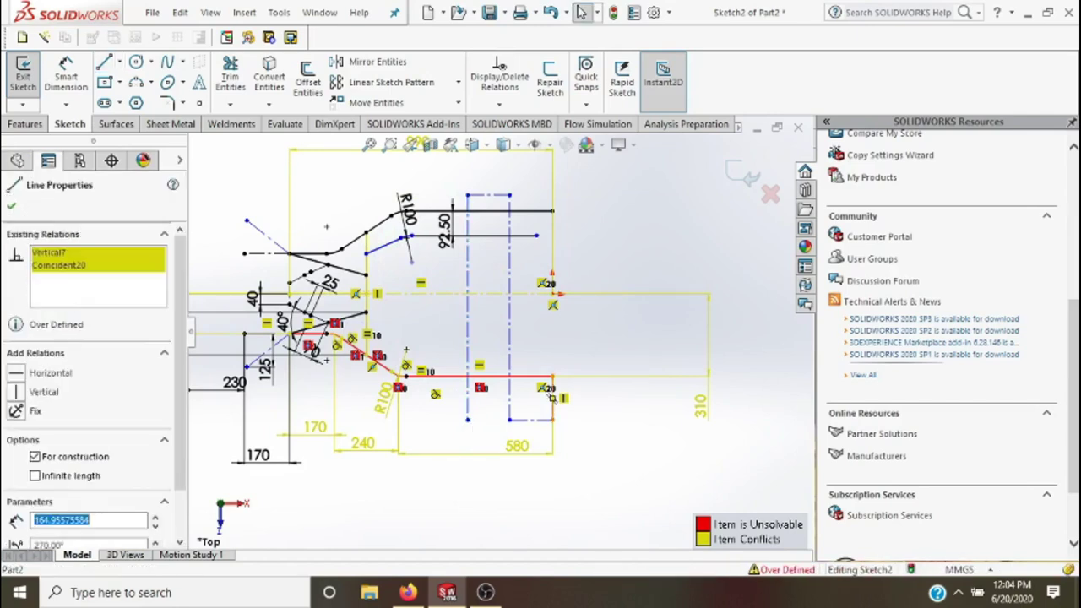
pyautogui.press('Delete')
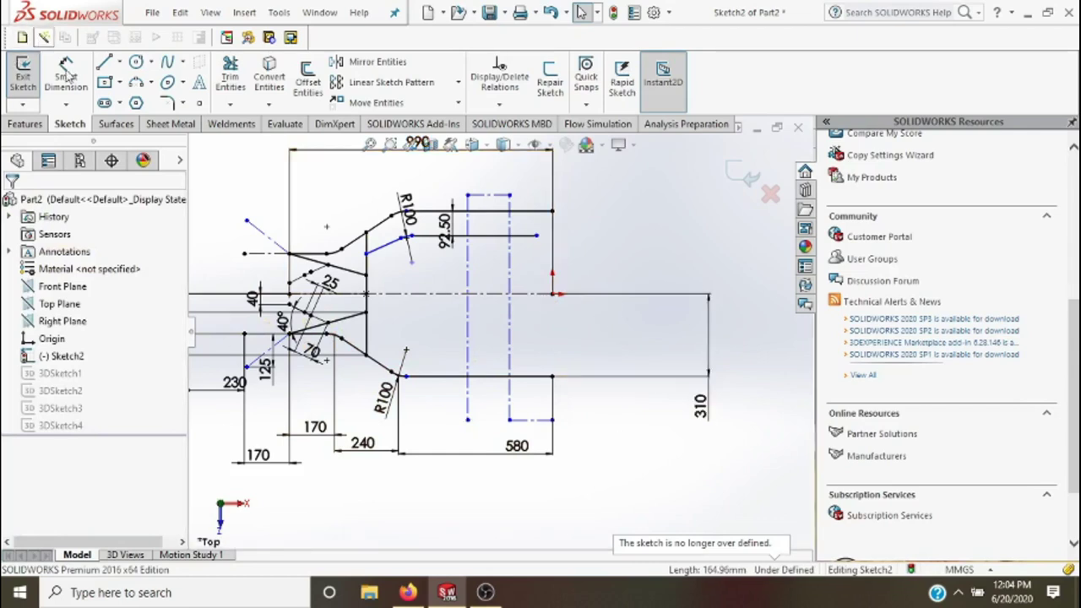
pyautogui.click(65, 77)
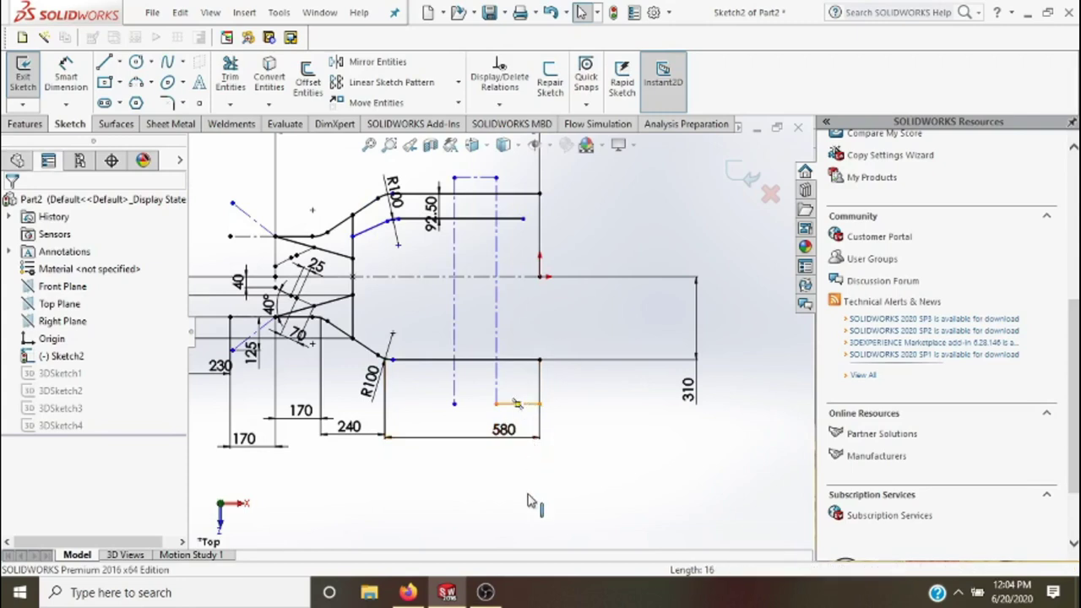
pyautogui.press('Escape')
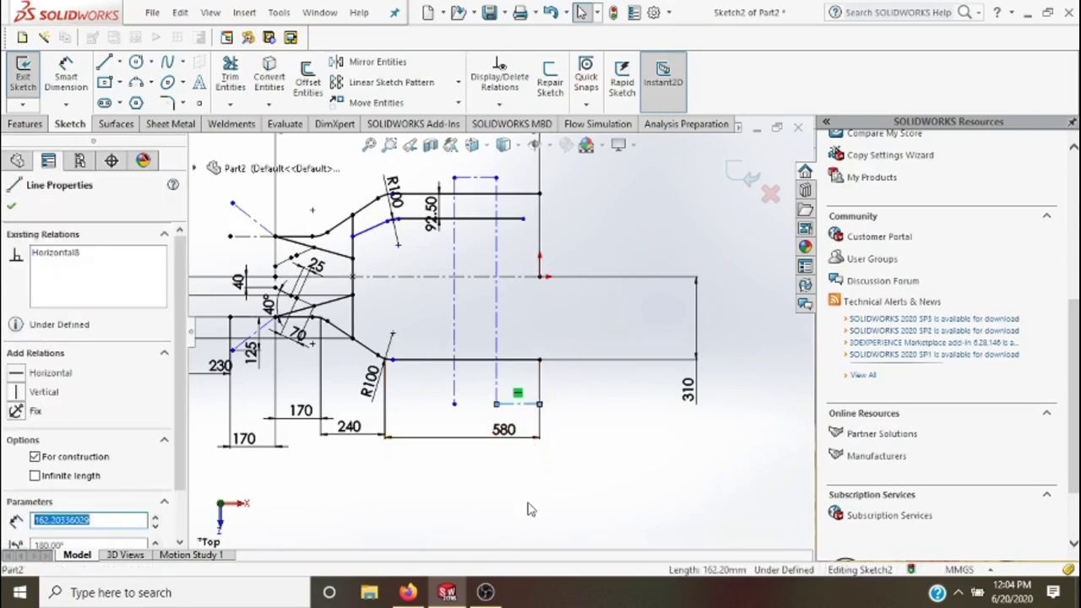
# - Dimension the bottom short construction line to 120
pyautogui.scroll(1, 530, 509)
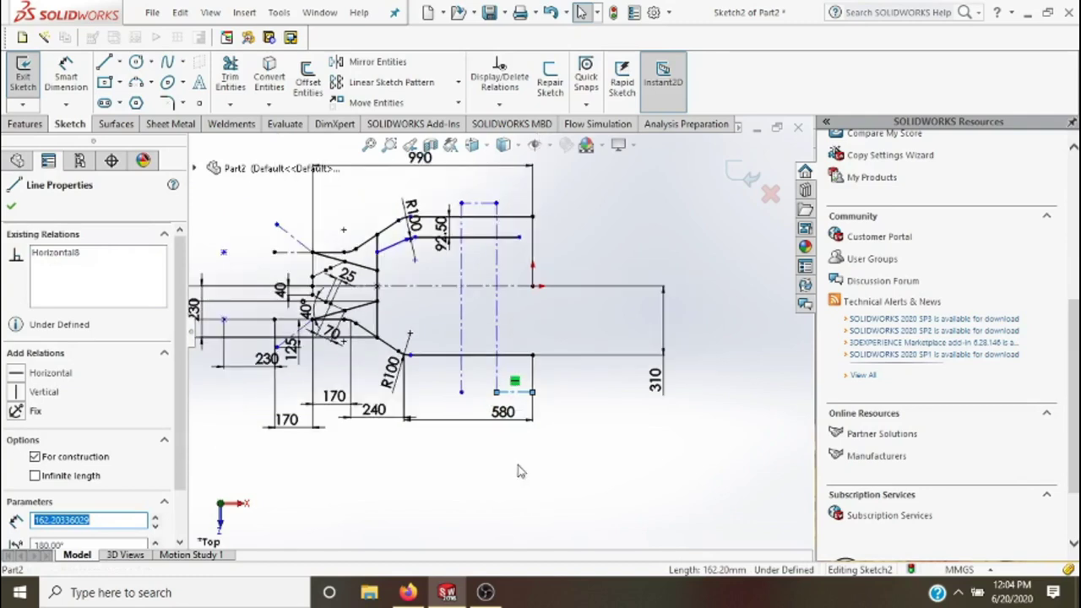
pyautogui.click(66, 80)
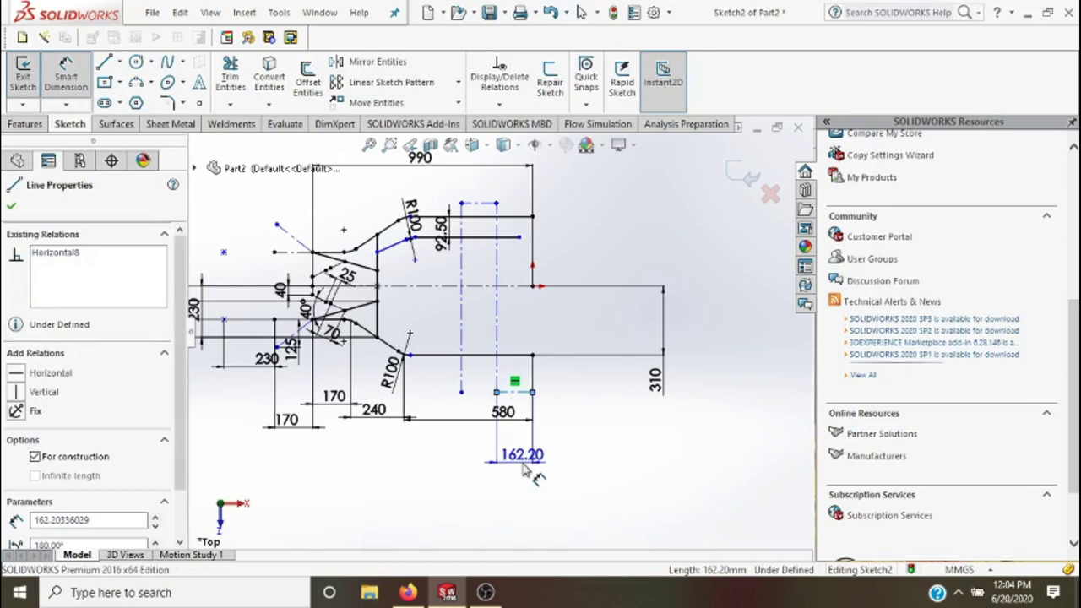
pyautogui.click(523, 470)
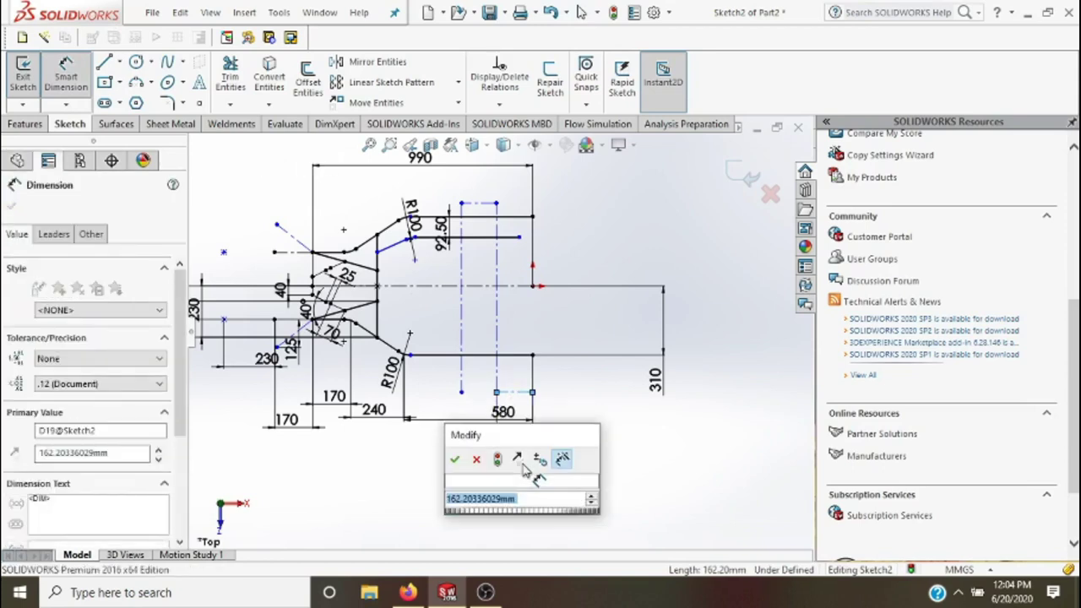
pyautogui.write('108')
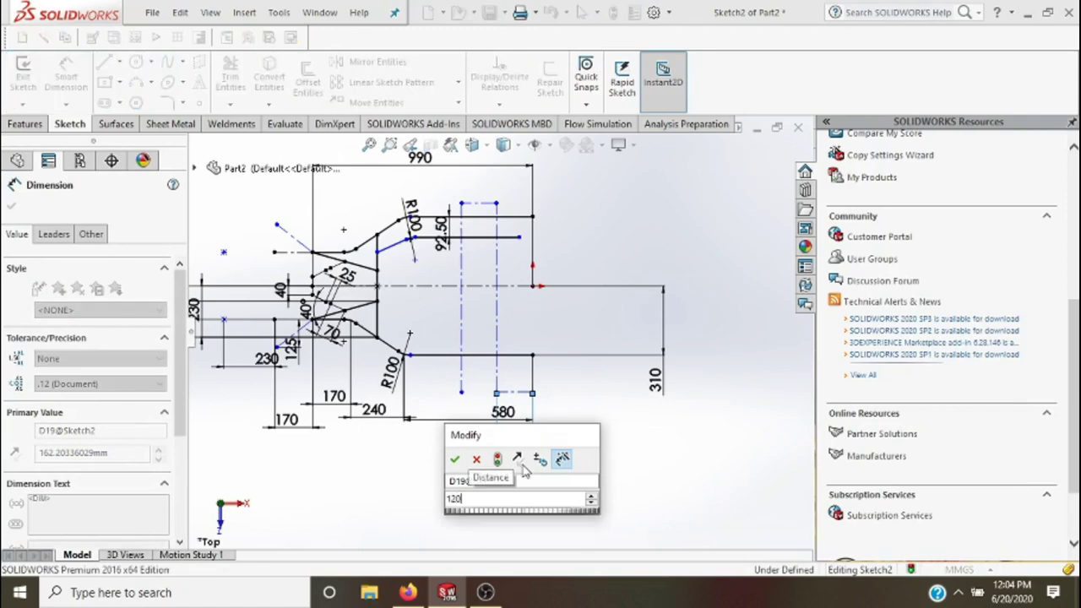
pyautogui.press('Return')
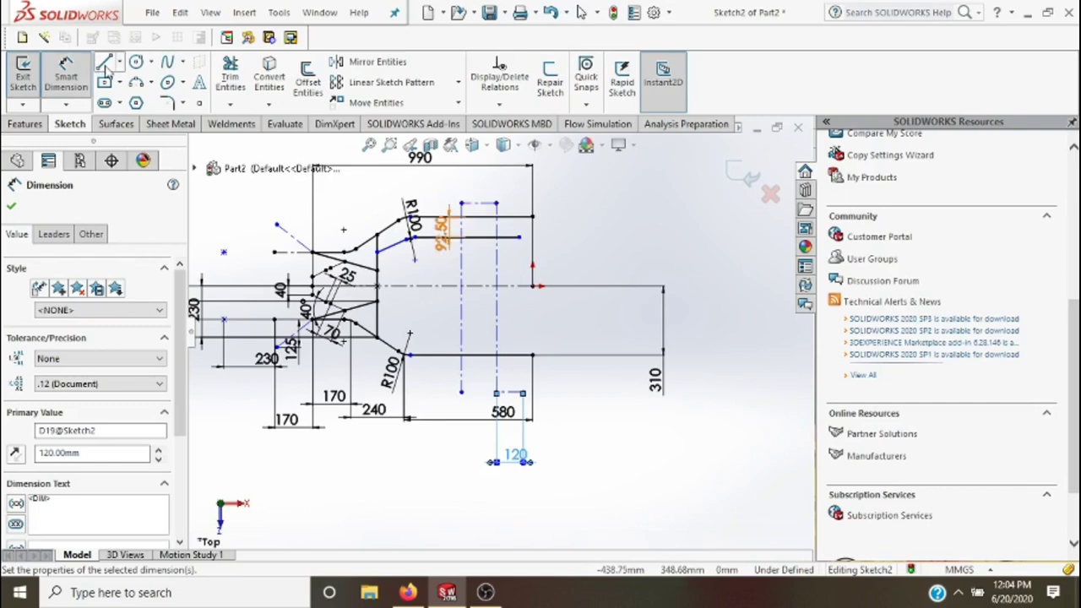
# - Set the top short construction line's length to 200
pyautogui.click(492, 184)
pyautogui.click(493, 184)
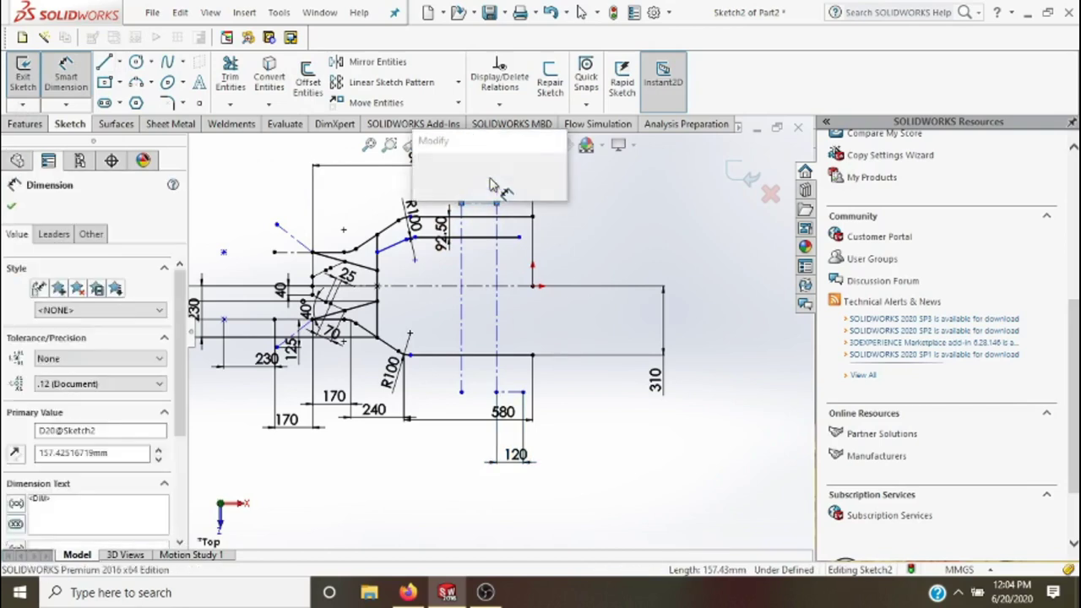
pyautogui.write('200')
pyautogui.press('Escape')
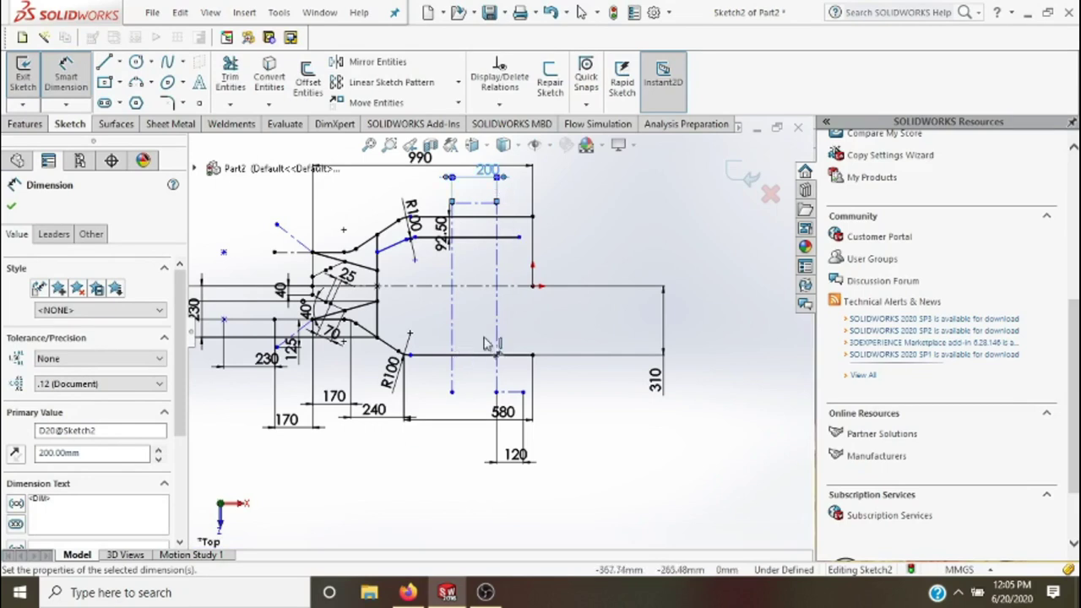
# - Dimension the lower line's end to the outer frame corner with a 0 offset
pyautogui.scroll(-2, 523, 397)
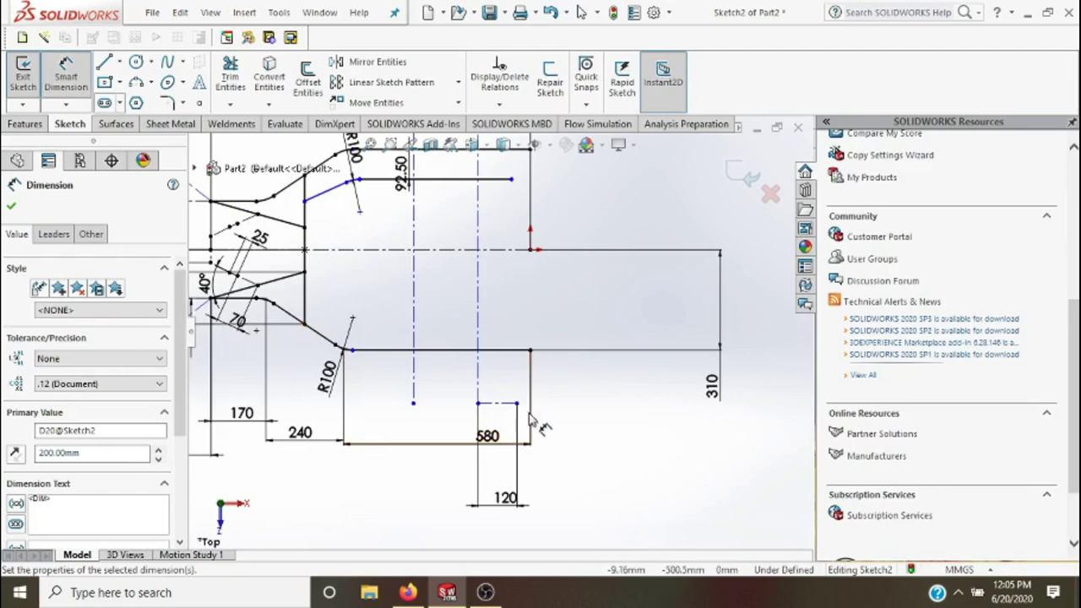
pyautogui.click(530, 349)
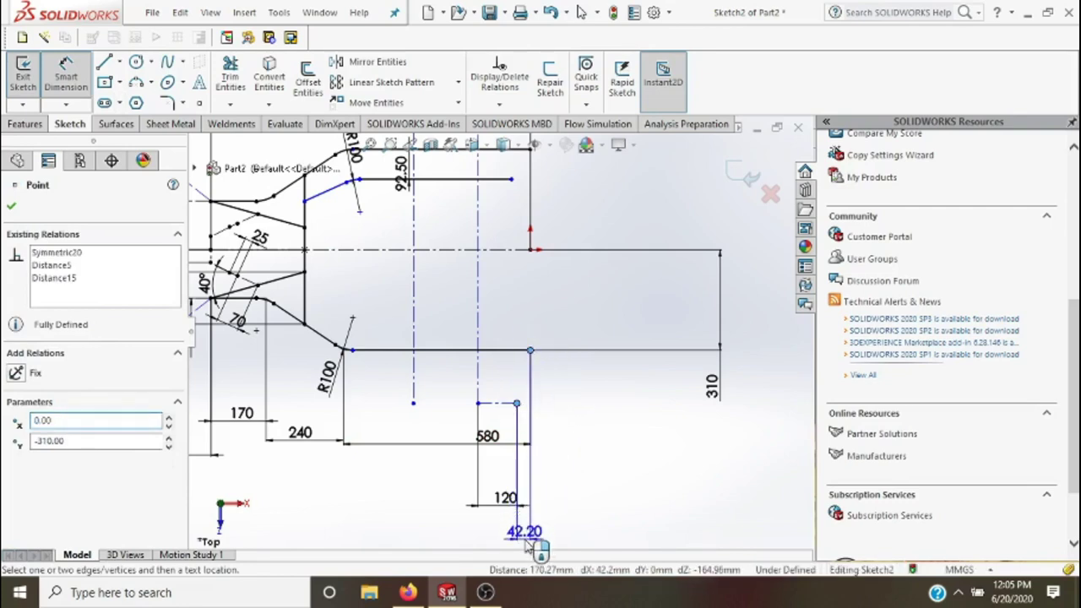
pyautogui.click(525, 547)
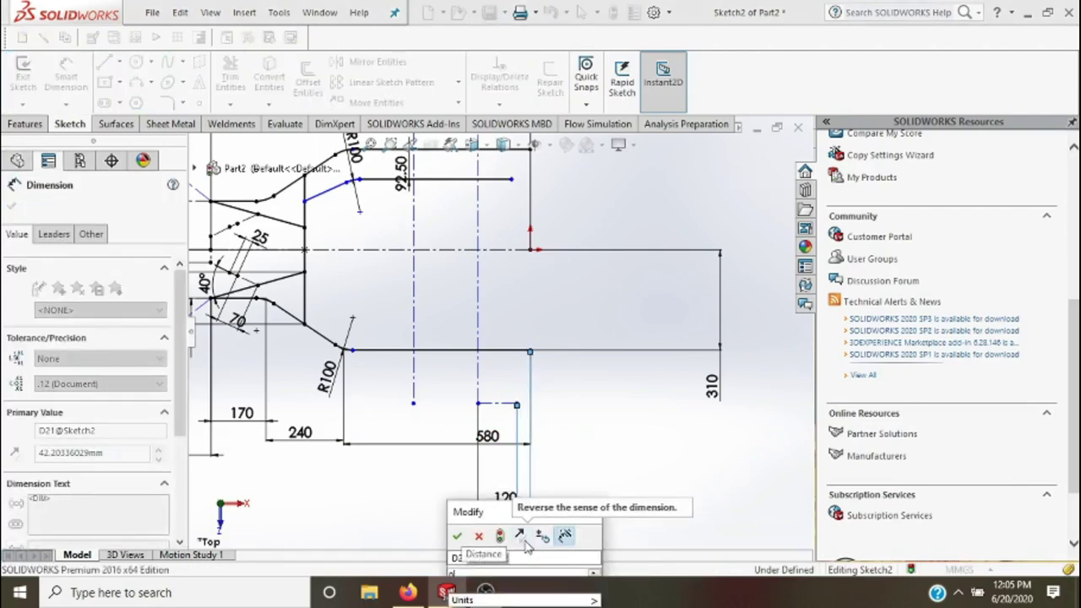
pyautogui.press('Return')
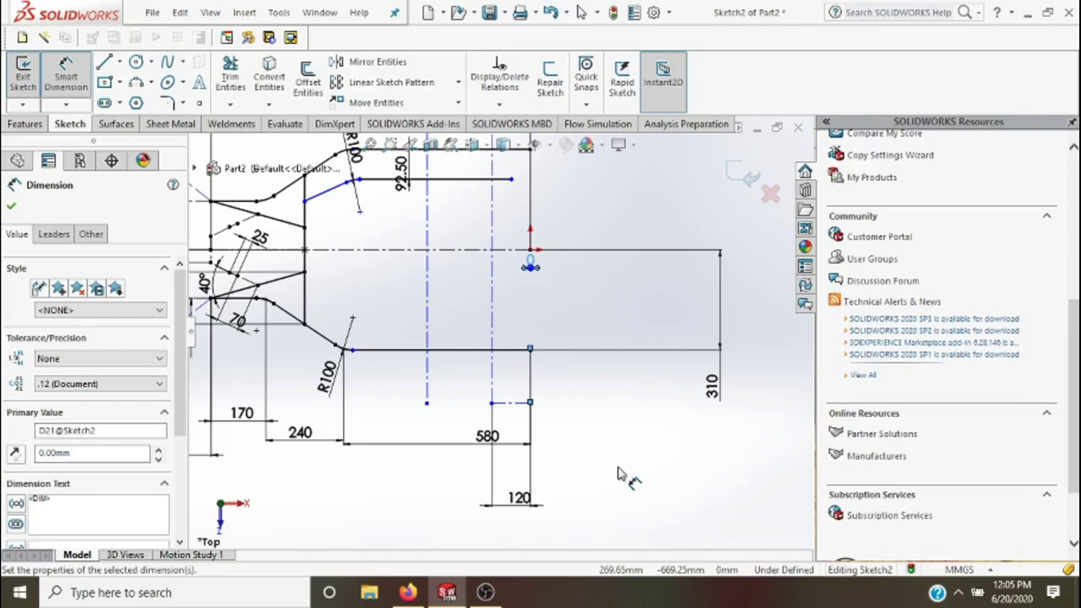
pyautogui.press('Escape')
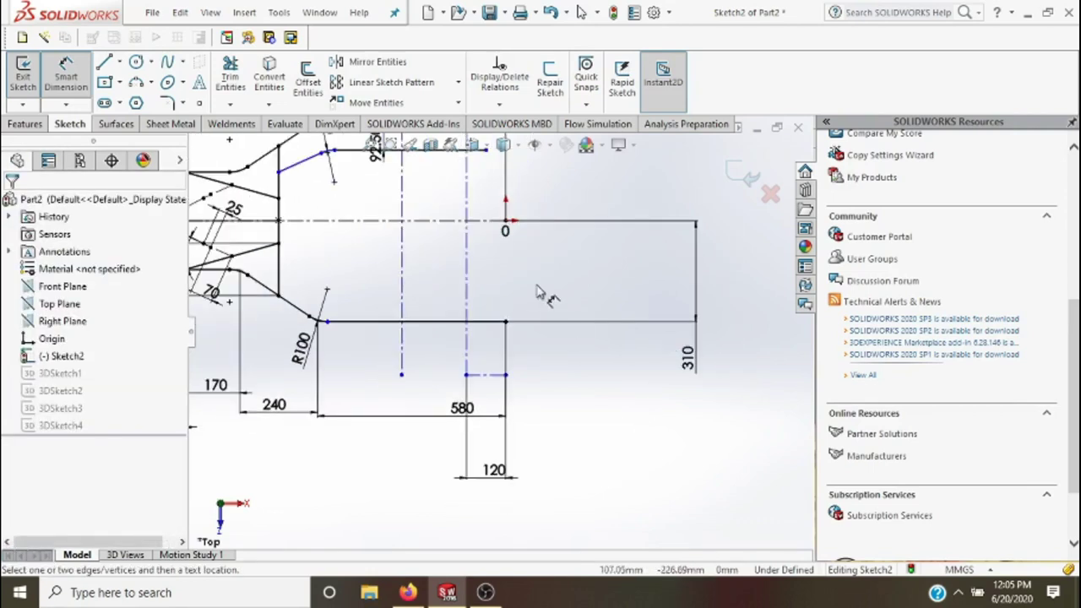
pyautogui.scroll(2, 540, 291)
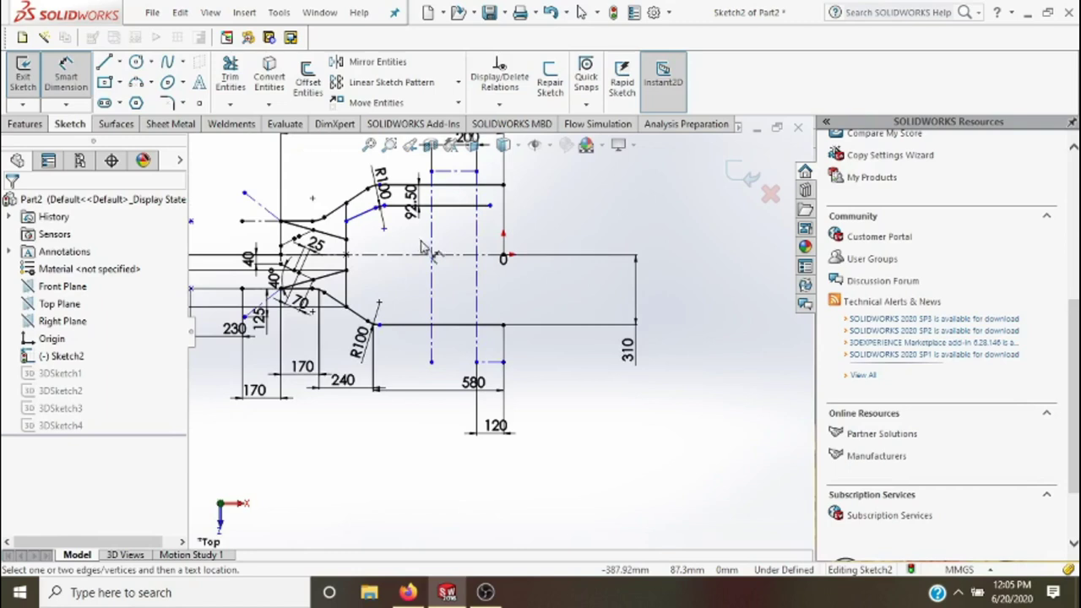
pyautogui.click(84, 75)
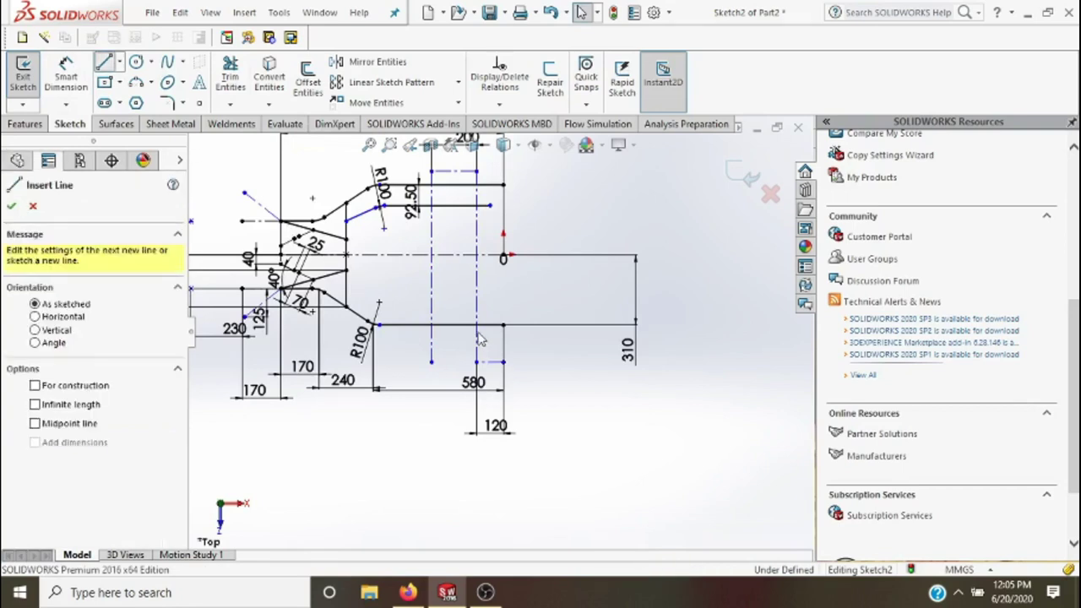
# - Draw a diagonal line from the lower frame edge up to the upper inner line
pyautogui.scroll(-1, 493, 331)
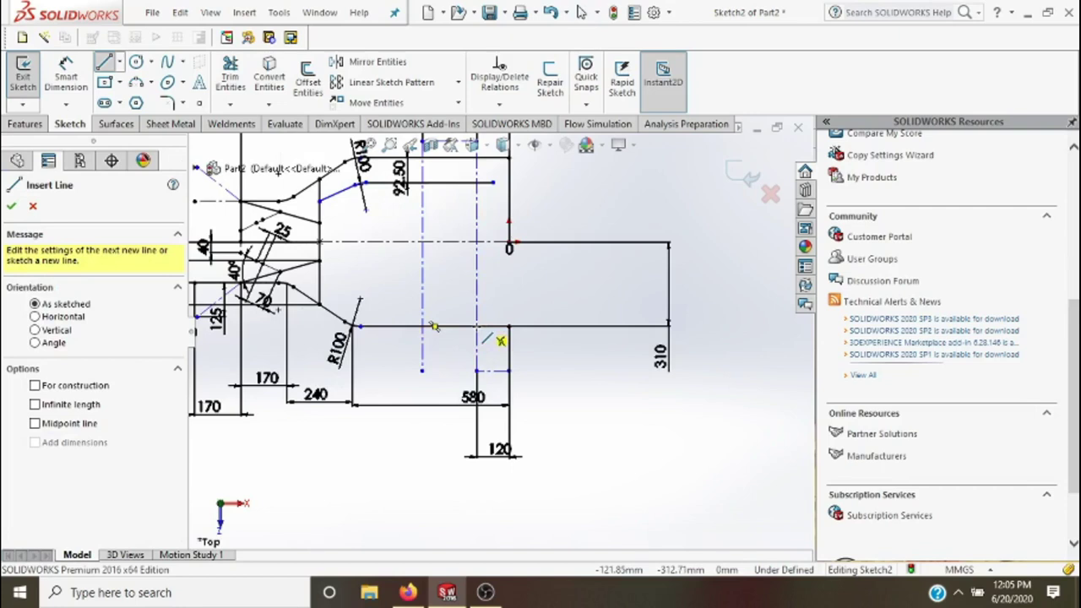
pyautogui.press('Escape')
pyautogui.click(477, 325)
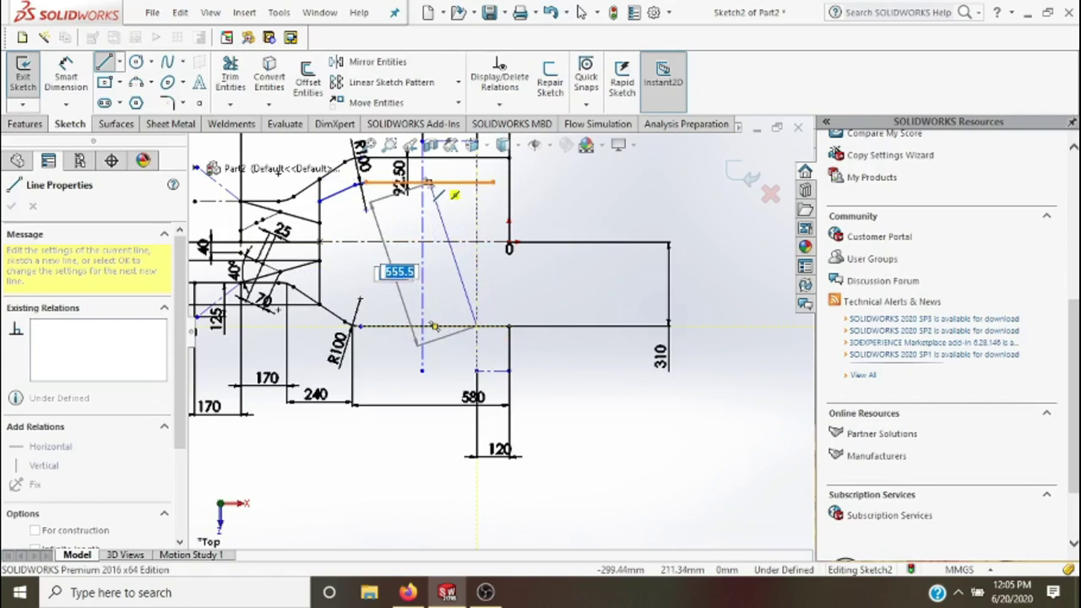
pyautogui.scroll(-2, 430, 186)
pyautogui.scroll(-1, 437, 198)
pyautogui.scroll(-1, 443, 215)
pyautogui.scroll(-1, 435, 218)
pyautogui.scroll(-1, 439, 226)
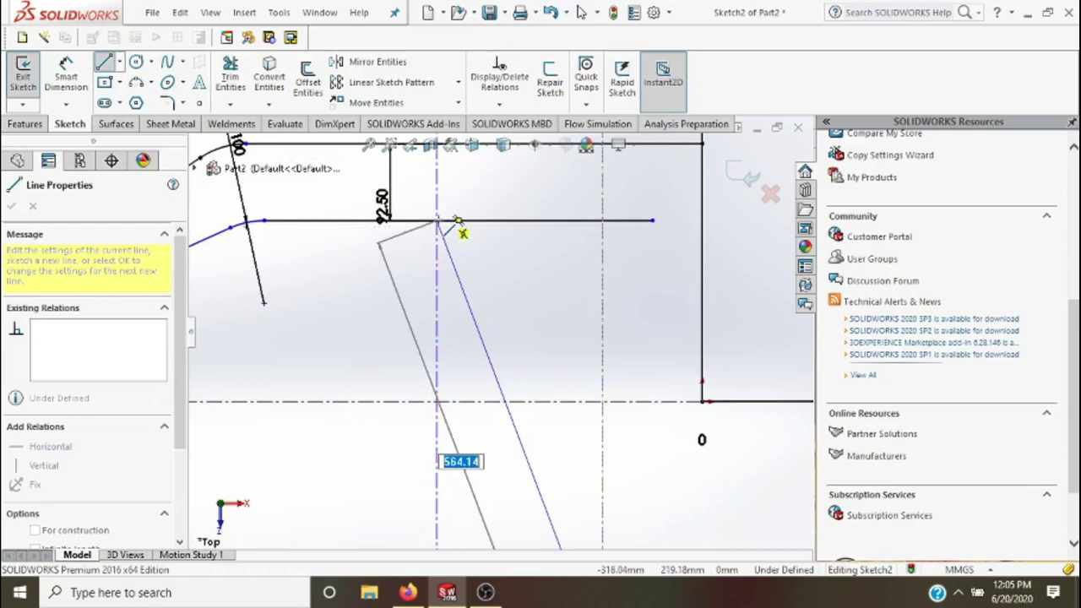
pyautogui.click(455, 221)
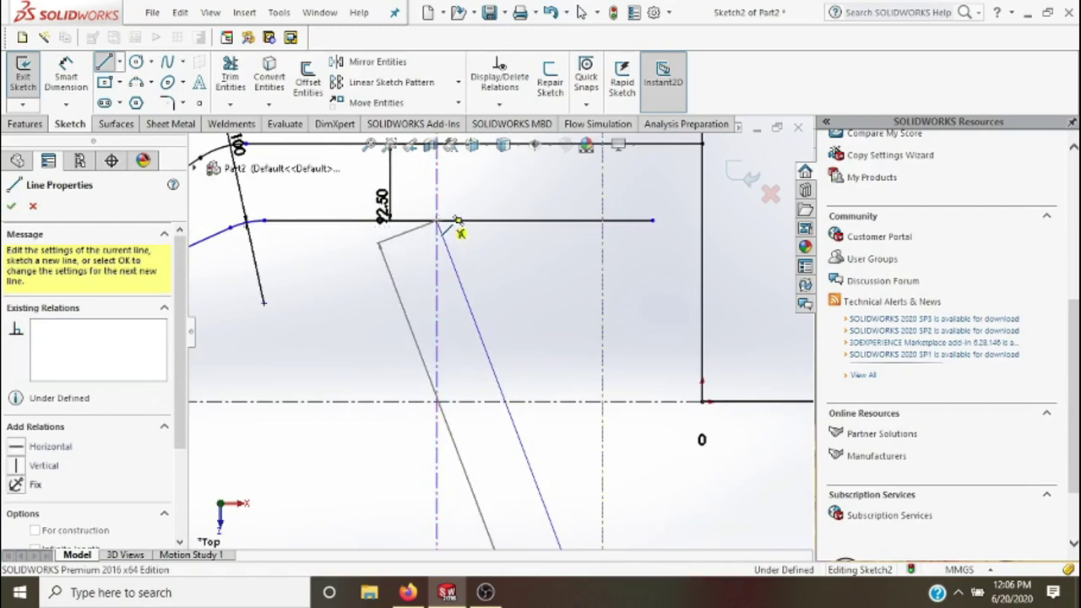
pyautogui.press('Escape')
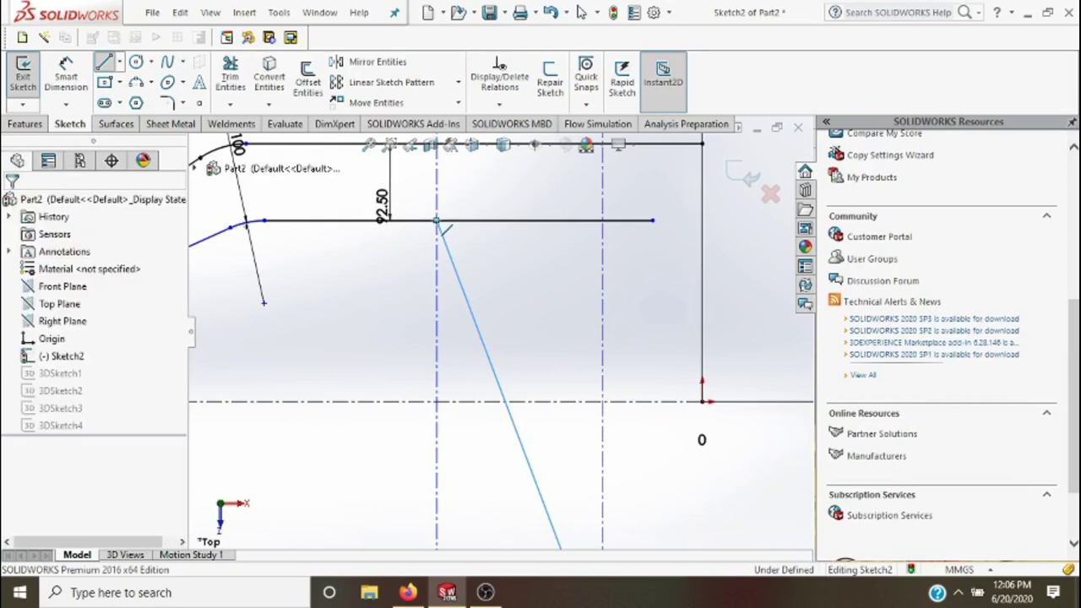
# - Draw a shorter brace line from the lower frame edge meeting the diagonal
pyautogui.scroll(1, 591, 319)
pyautogui.scroll(1, 558, 317)
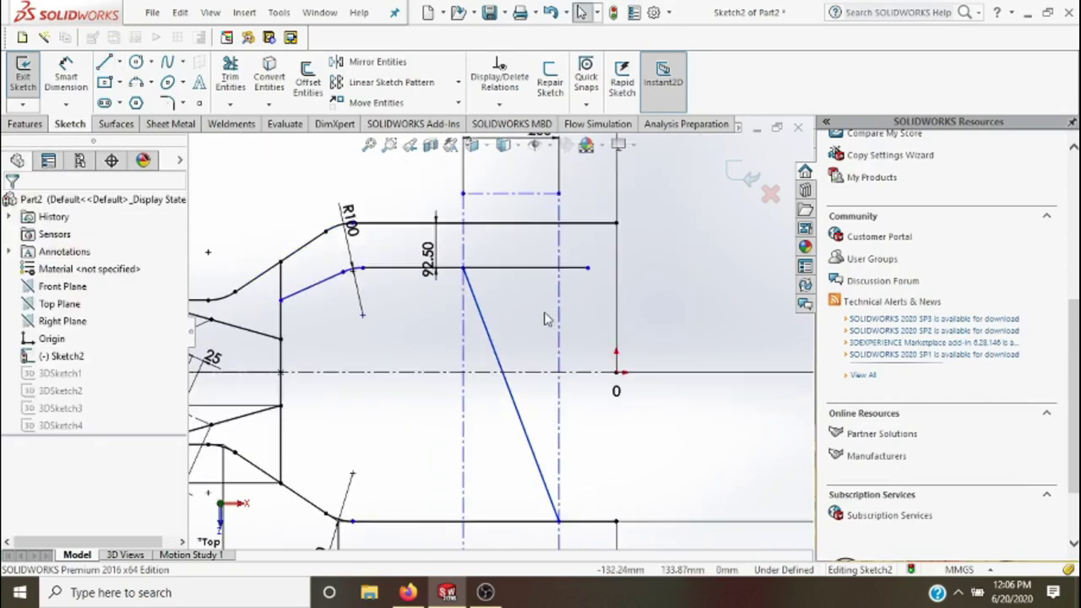
pyautogui.scroll(1, 547, 318)
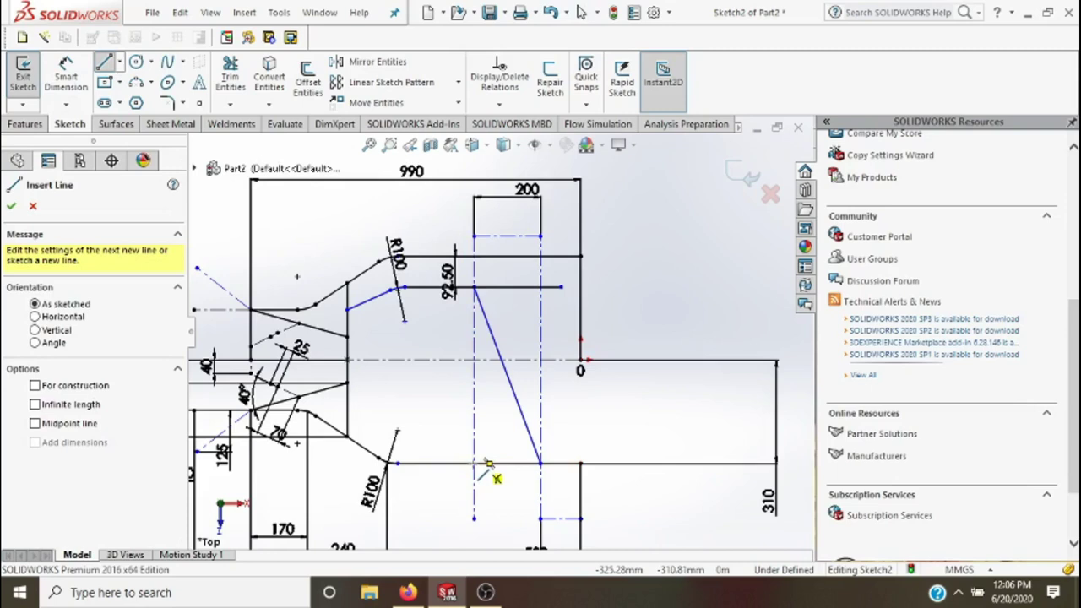
pyautogui.scroll(-1, 488, 463)
pyautogui.scroll(-1, 493, 455)
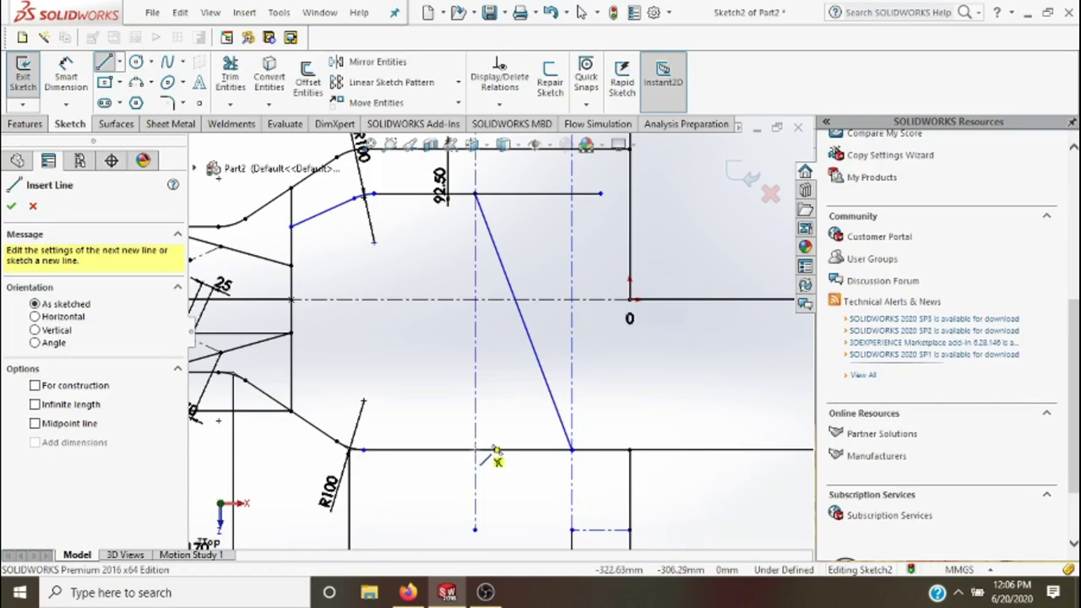
pyautogui.click(496, 450)
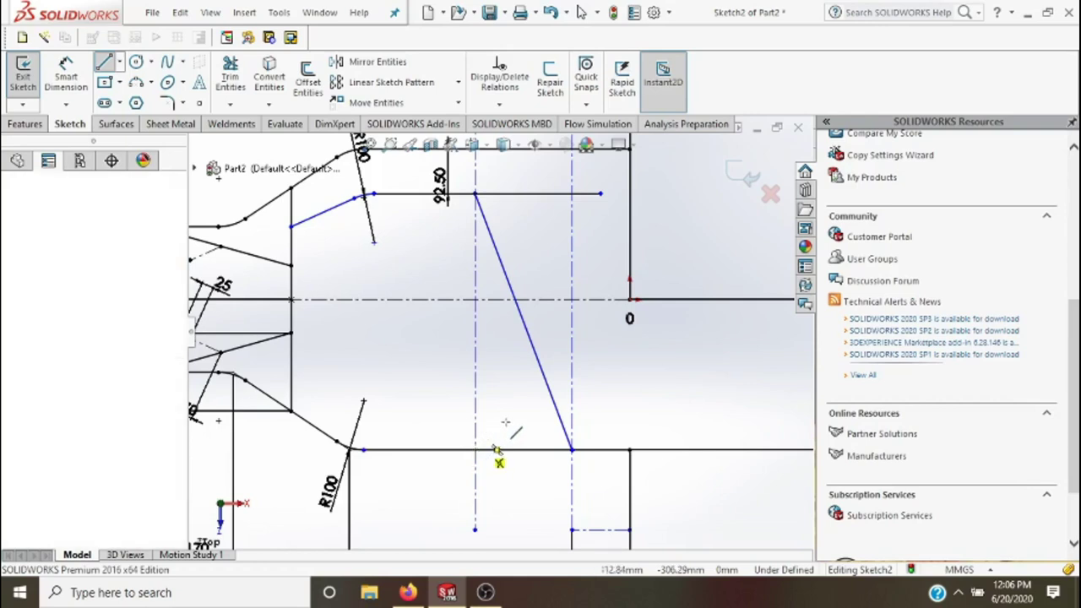
pyautogui.click(496, 449)
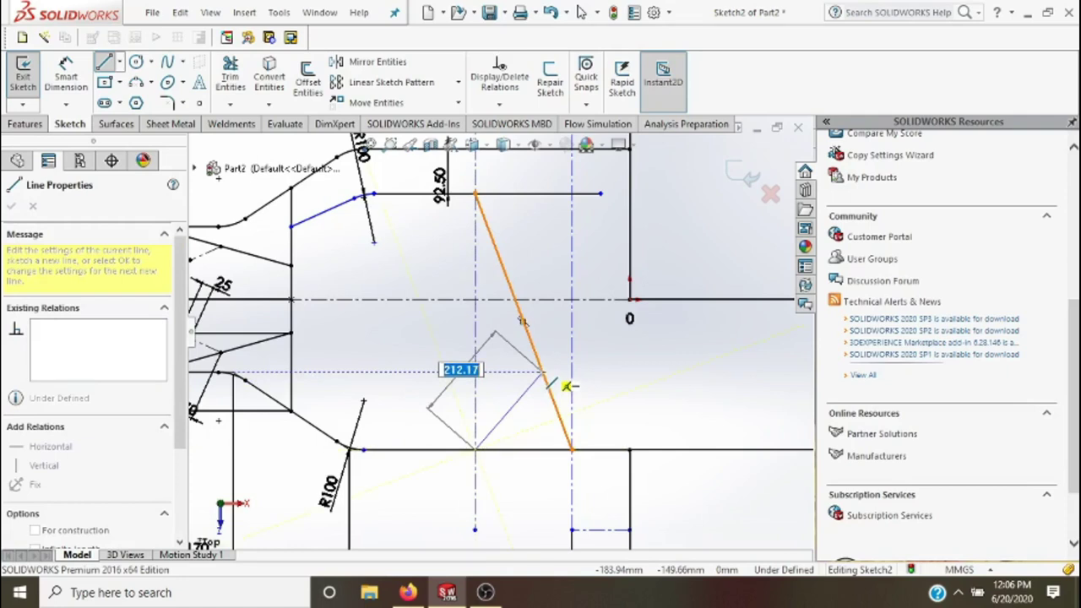
pyautogui.click(542, 372)
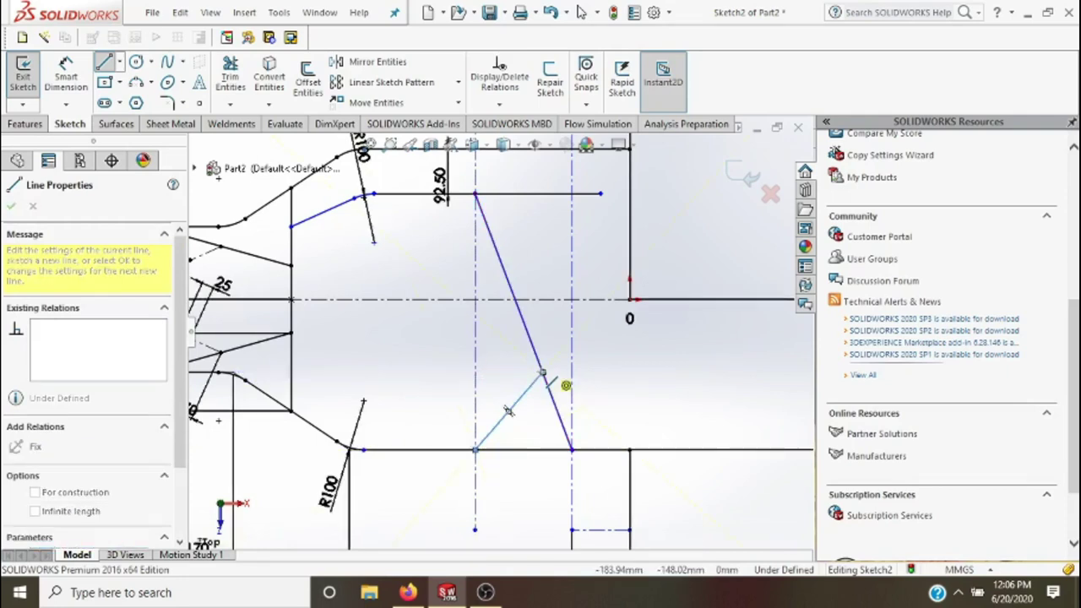
pyautogui.press('Escape')
pyautogui.press('Escape')
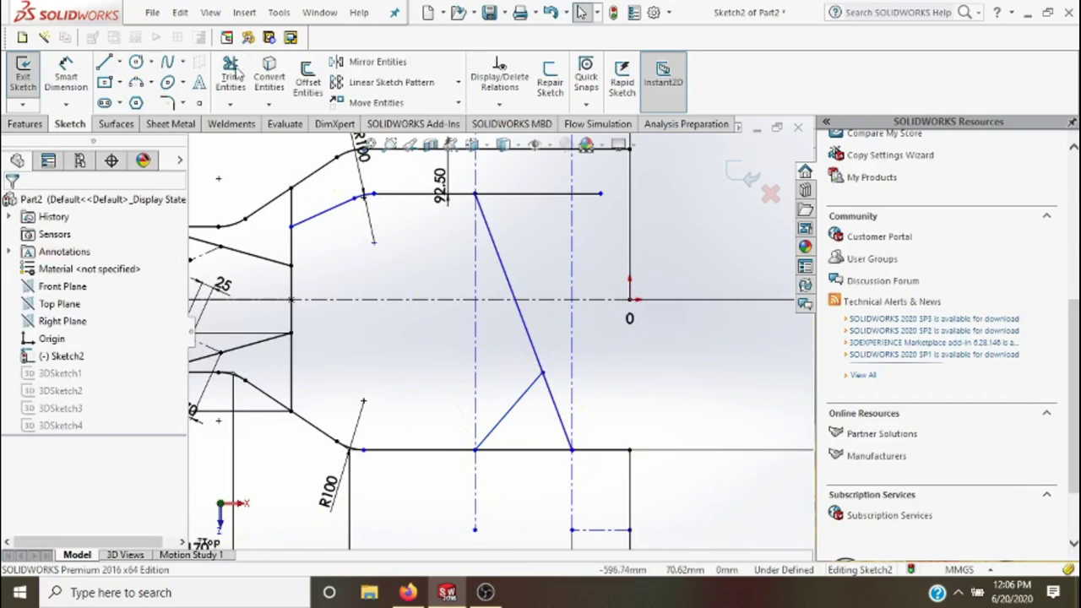
pyautogui.click(66, 76)
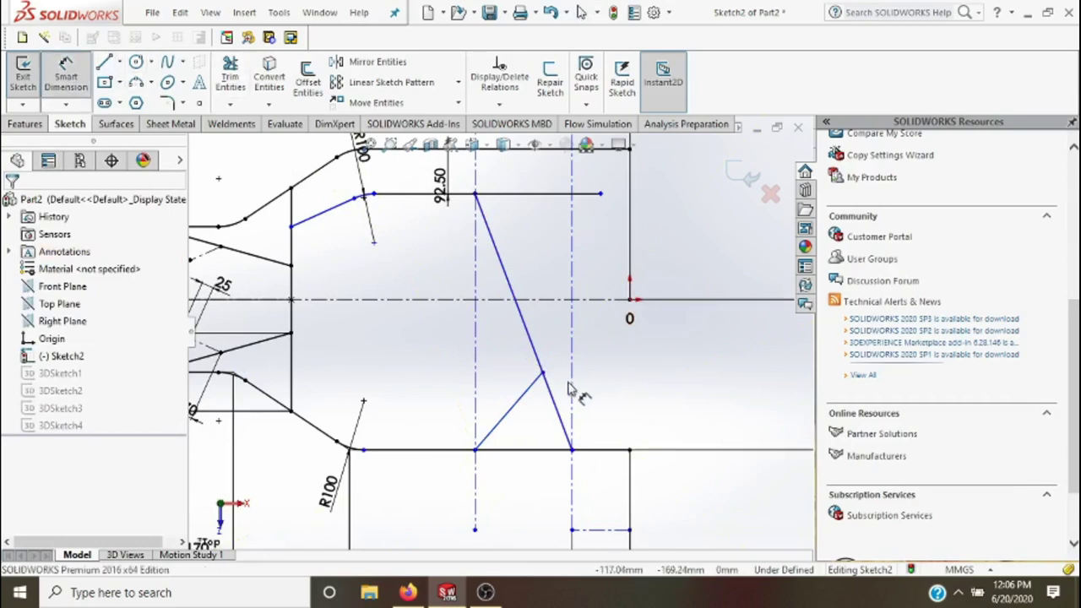
# - Dimension the brace junction point 160 above the bottom horizontal frame edge
pyautogui.click(543, 373)
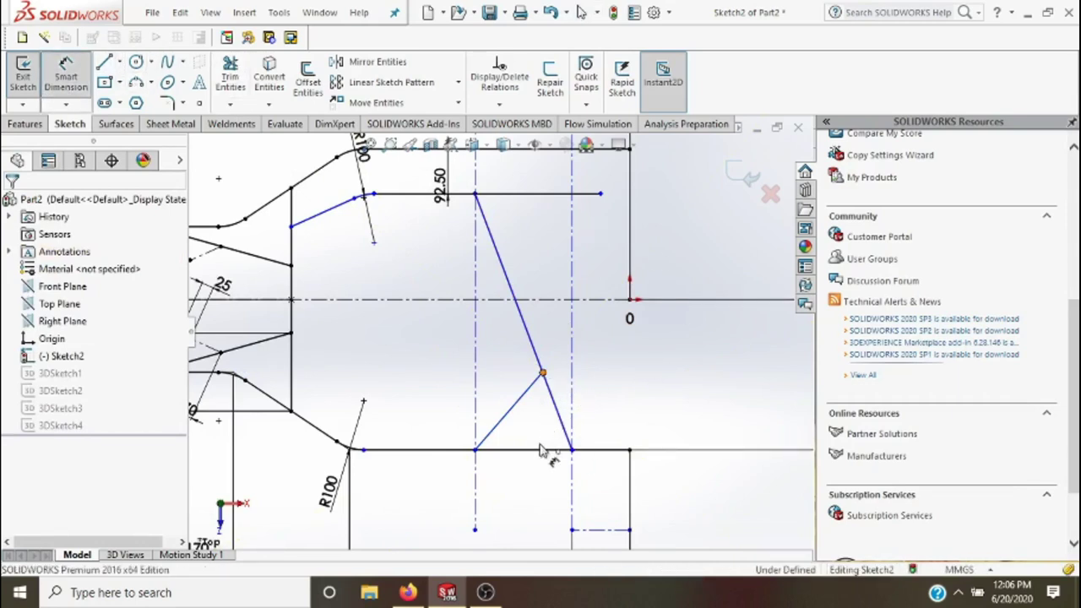
pyautogui.click(663, 420)
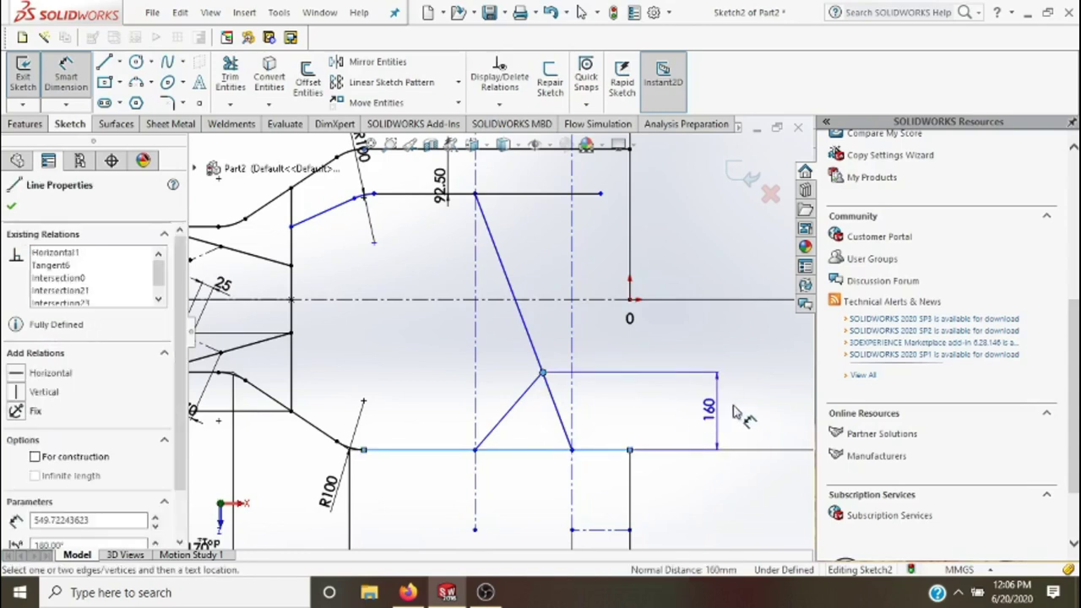
pyautogui.click(748, 409)
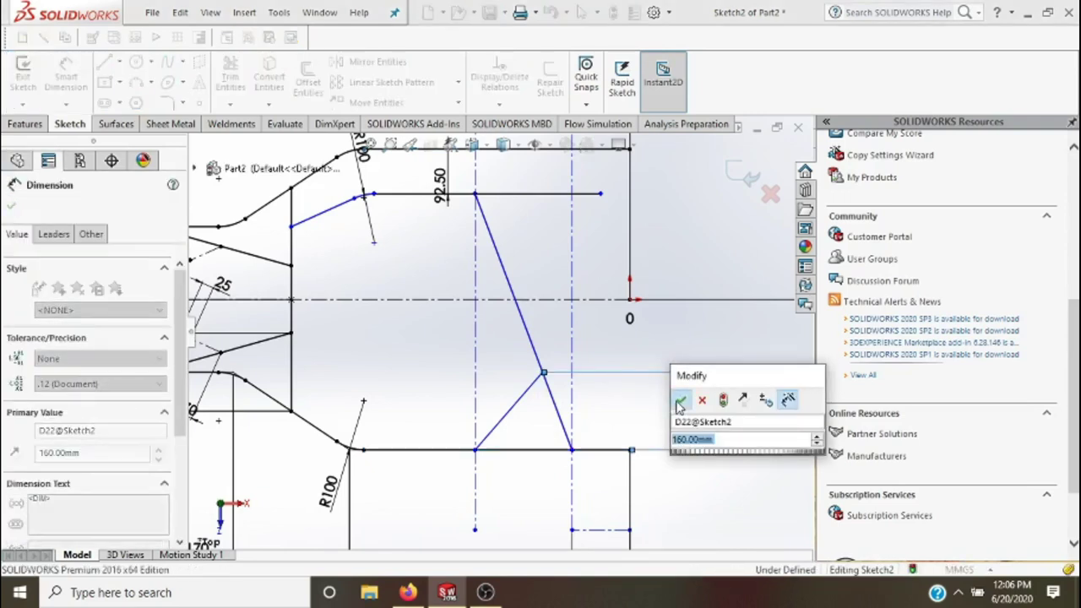
pyautogui.click(680, 402)
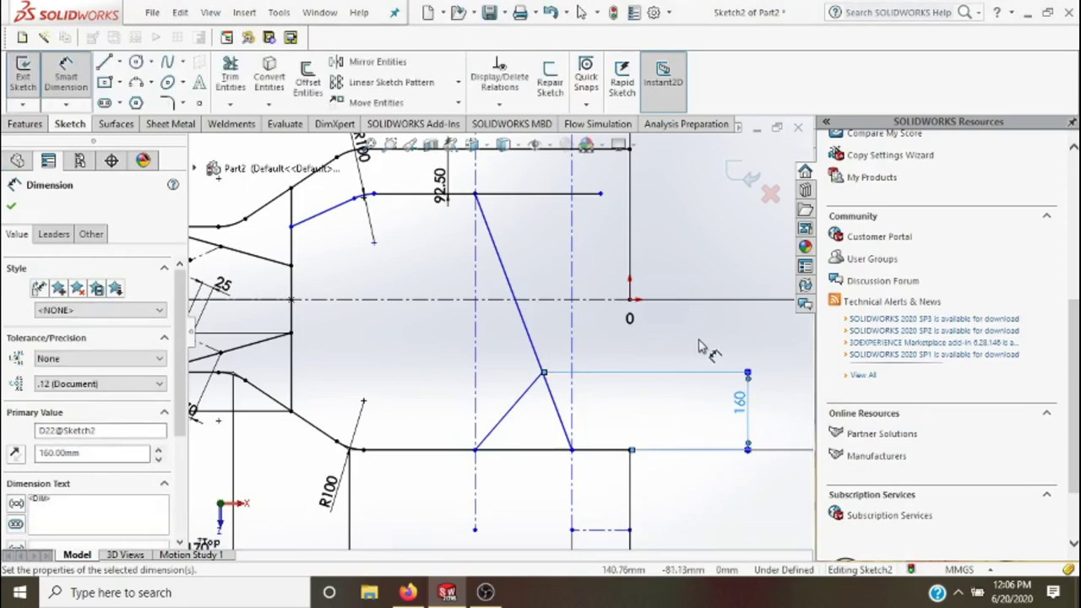
pyautogui.press('Escape')
pyautogui.scroll(2, 699, 346)
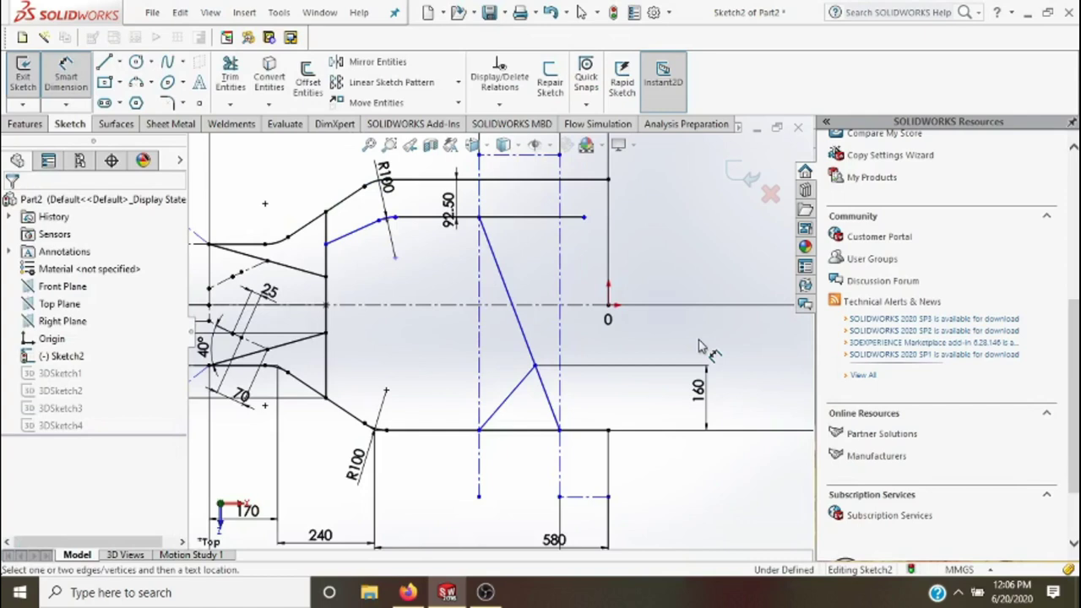
pyautogui.scroll(2, 699, 346)
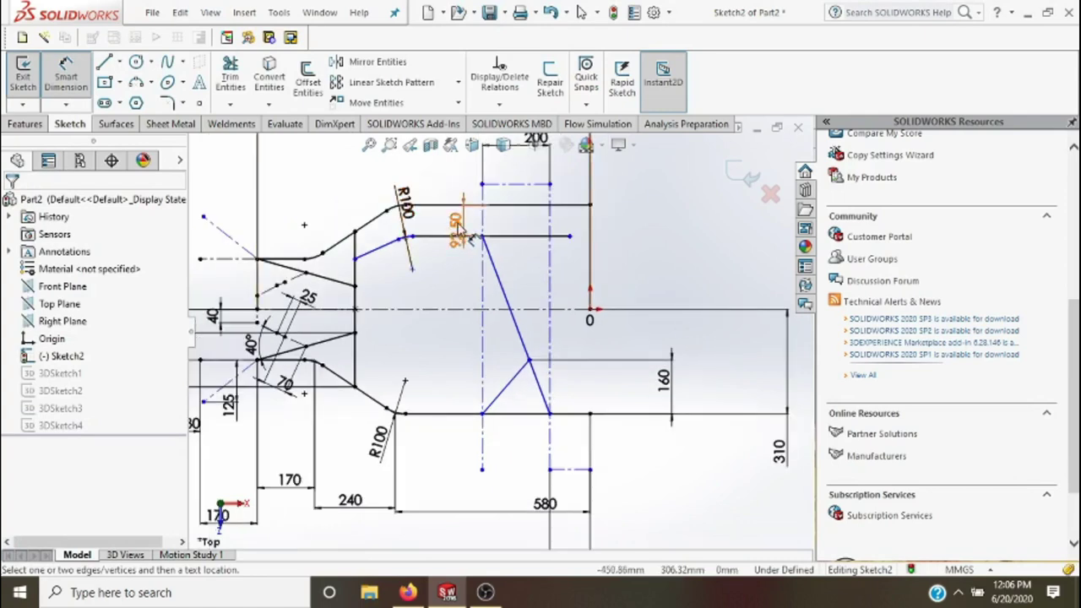
pyautogui.scroll(1, 460, 235)
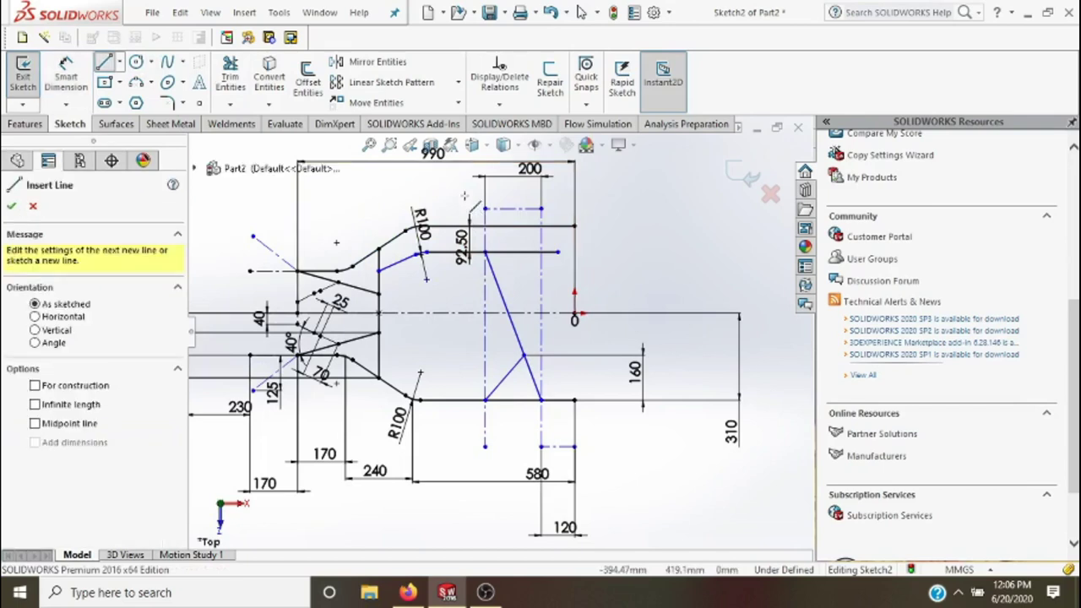
# - Draw a vertical line rising from the upper brace endpoint on the left centerline
pyautogui.scroll(-1, 516, 245)
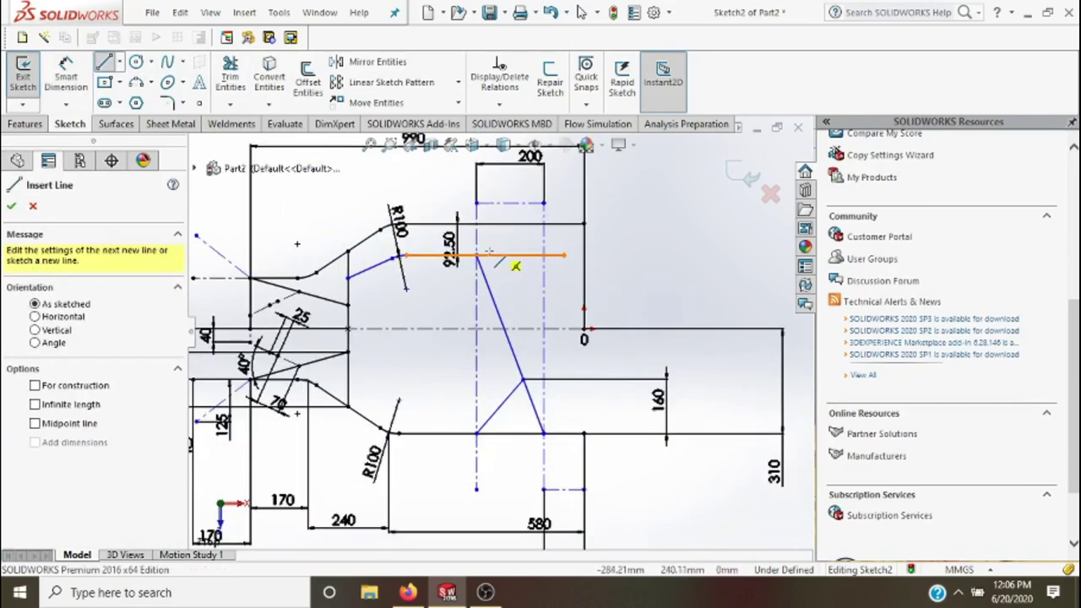
pyautogui.scroll(-1, 489, 252)
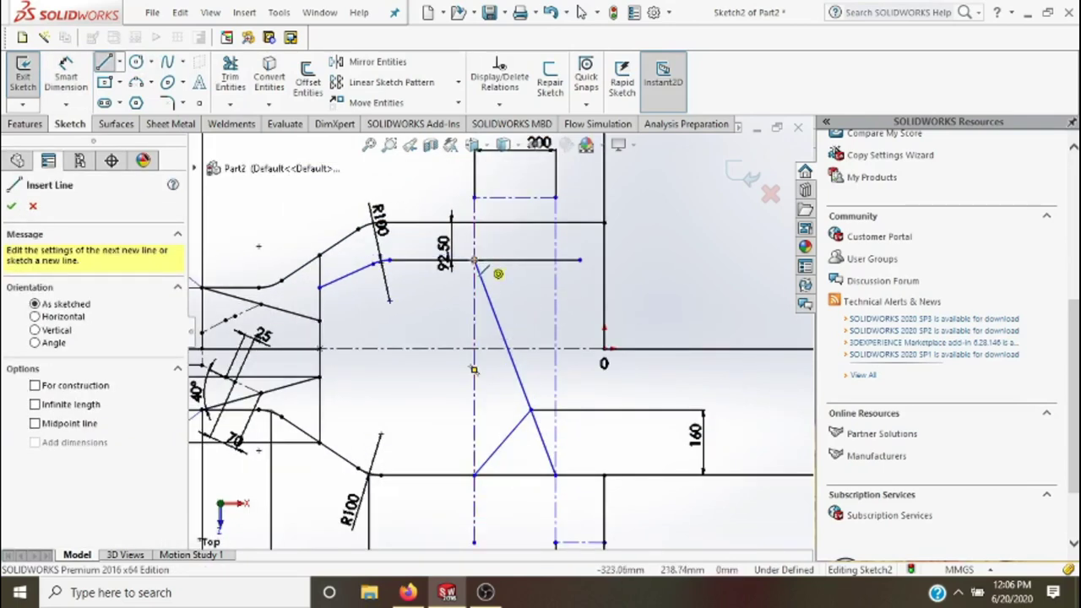
pyautogui.click(475, 262)
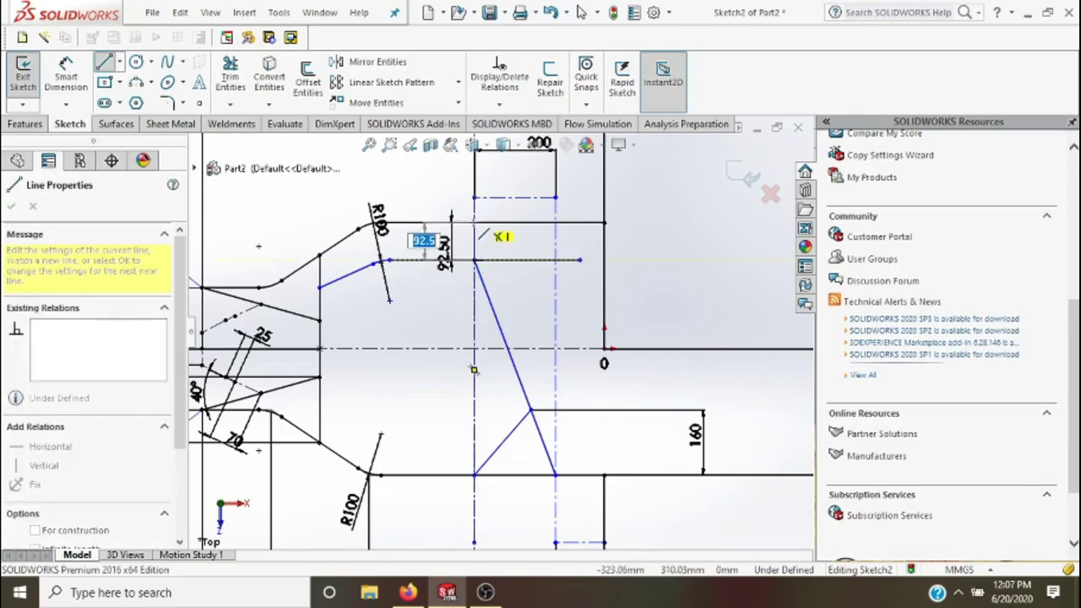
pyautogui.press('Return')
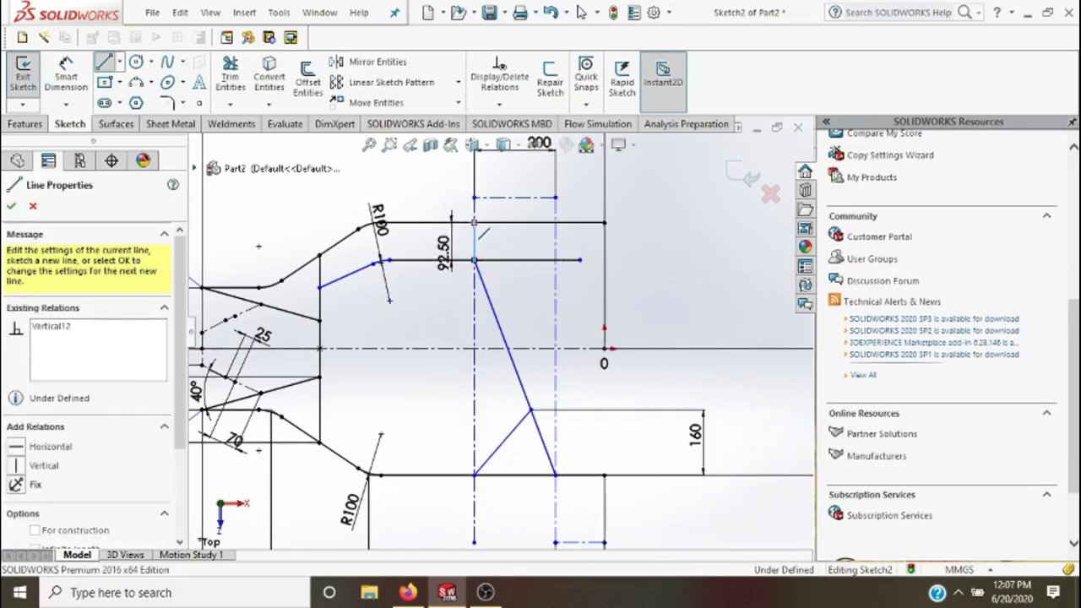
pyautogui.click(475, 222)
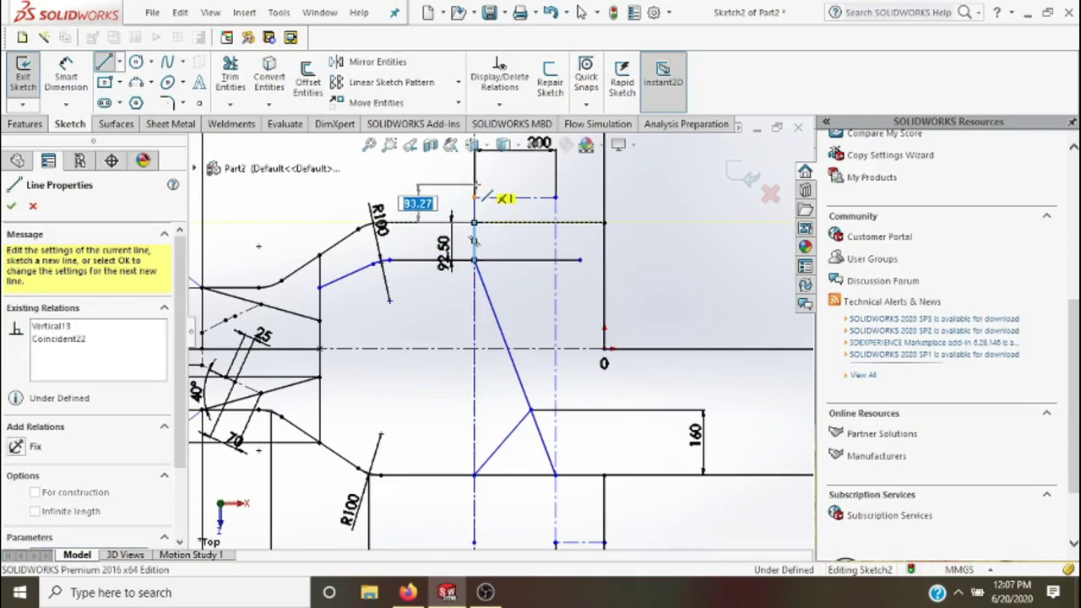
pyautogui.press('Escape')
pyautogui.press('Escape')
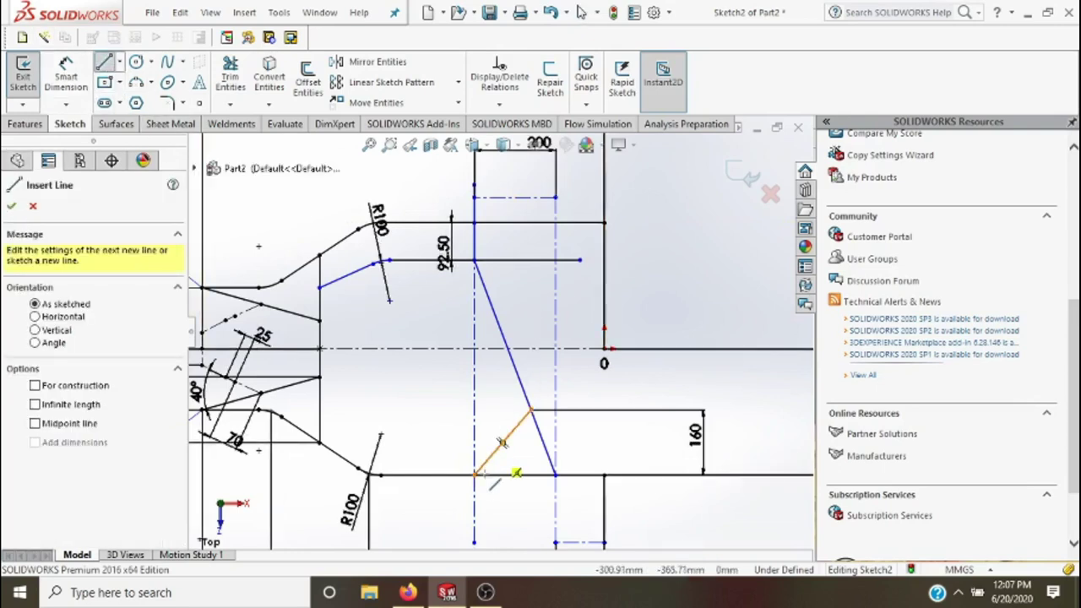
# - Draw a vertical line dropping down from the lower brace endpoint
pyautogui.scroll(2, 500, 442)
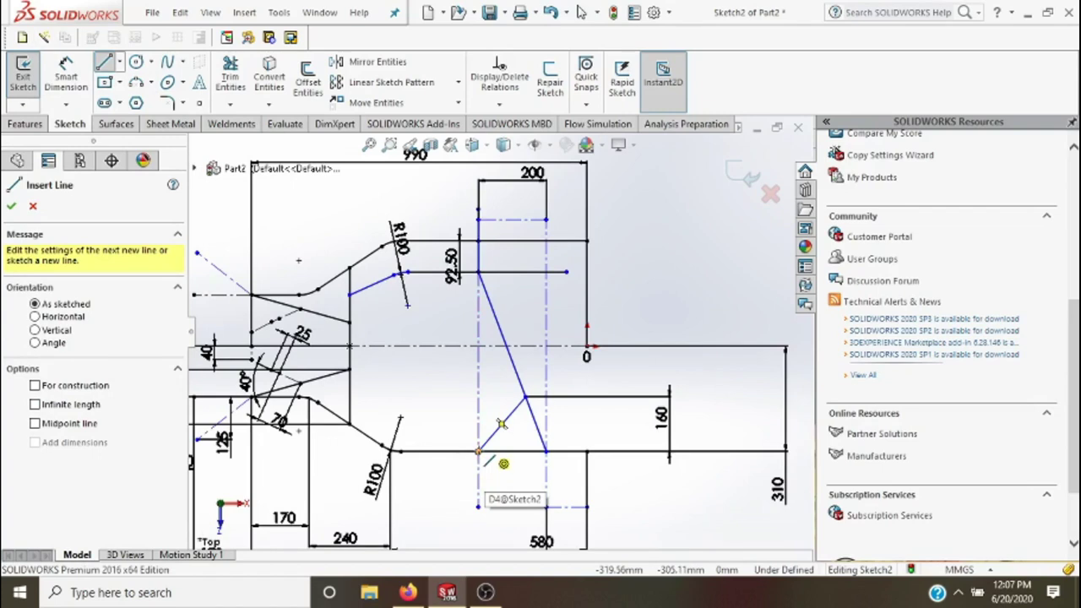
pyautogui.press('Escape')
pyautogui.click(478, 363)
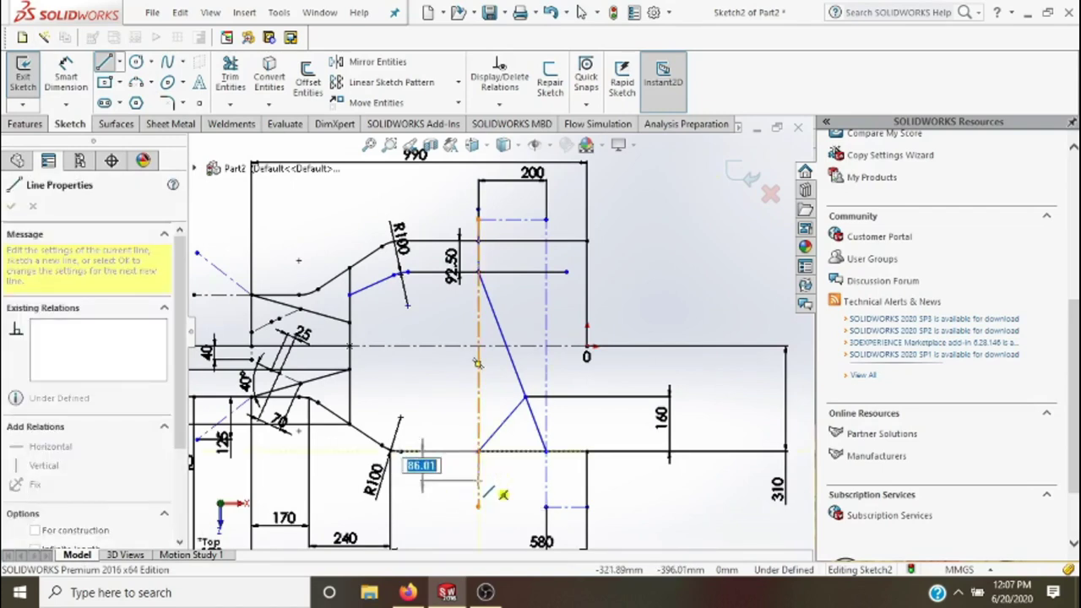
pyautogui.press('Escape')
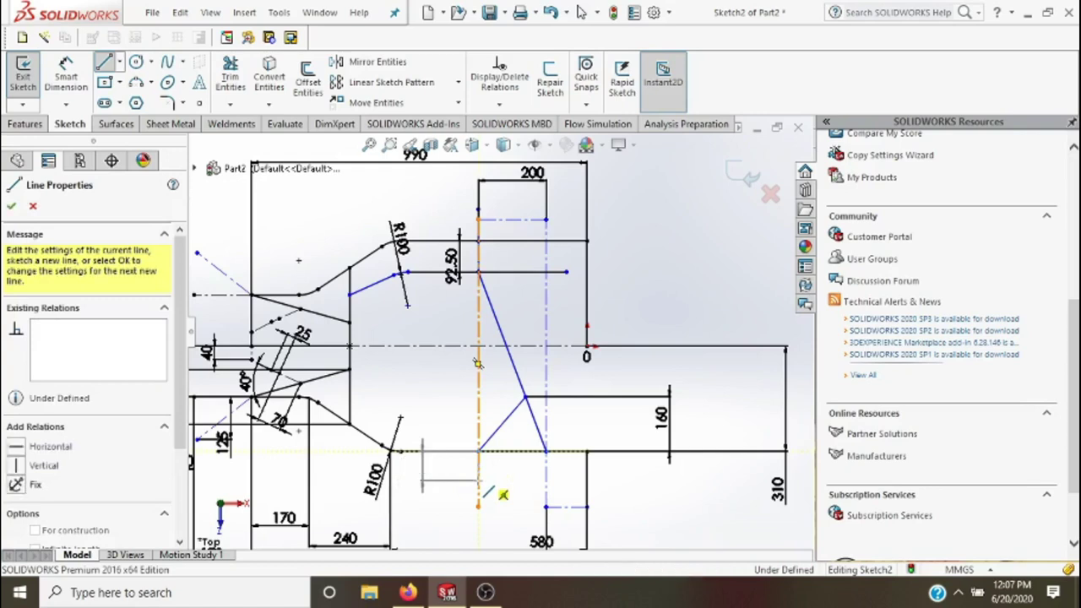
pyautogui.press('Escape')
pyautogui.press('Escape')
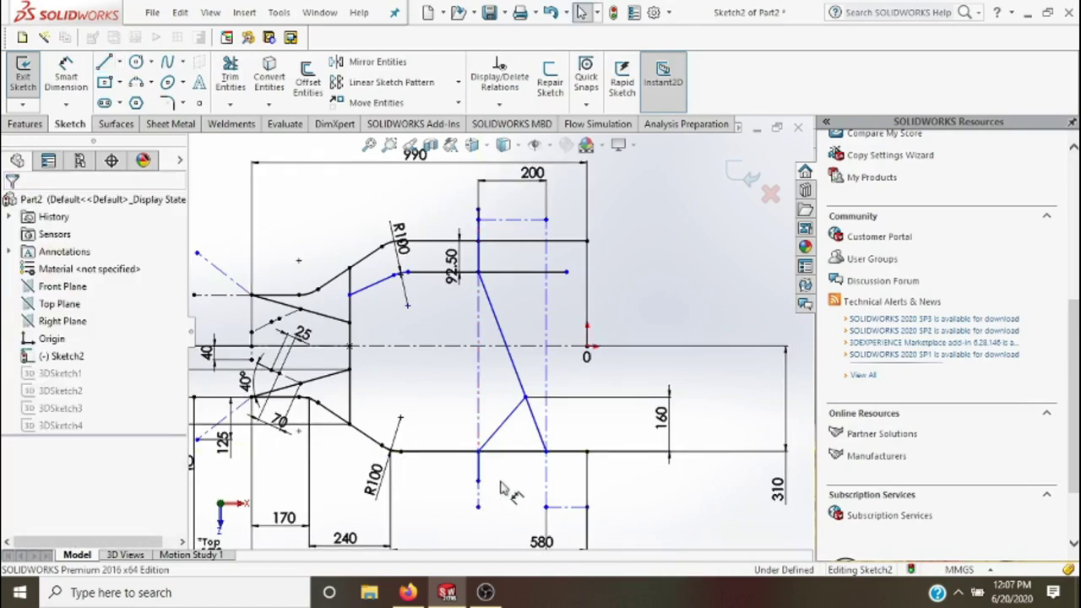
# - Dimension the upper and lower short vertical lines to 80 mm each
pyautogui.click(66, 74)
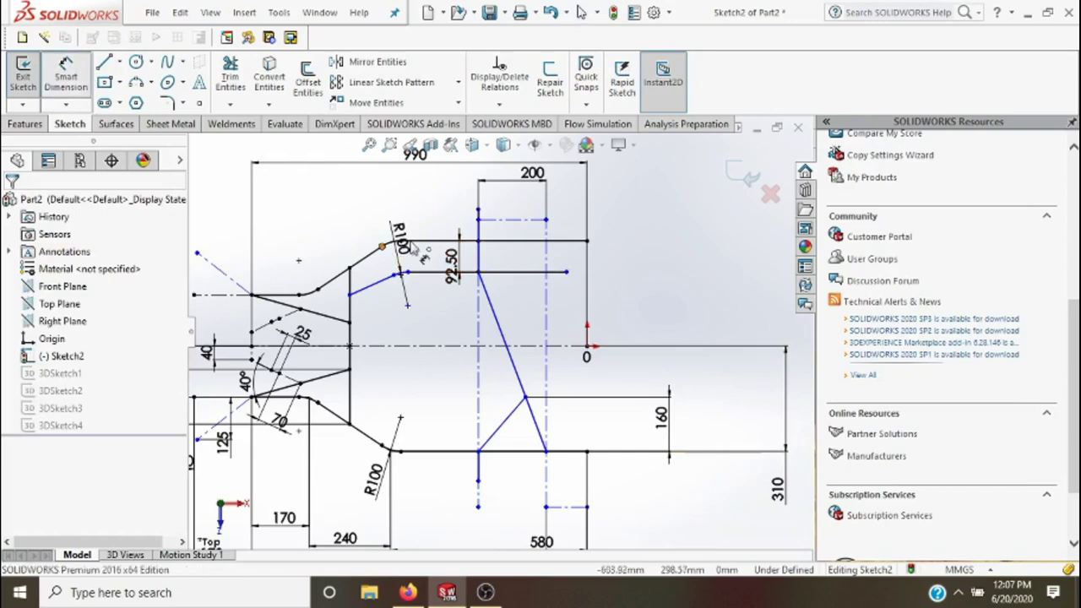
pyautogui.click(475, 228)
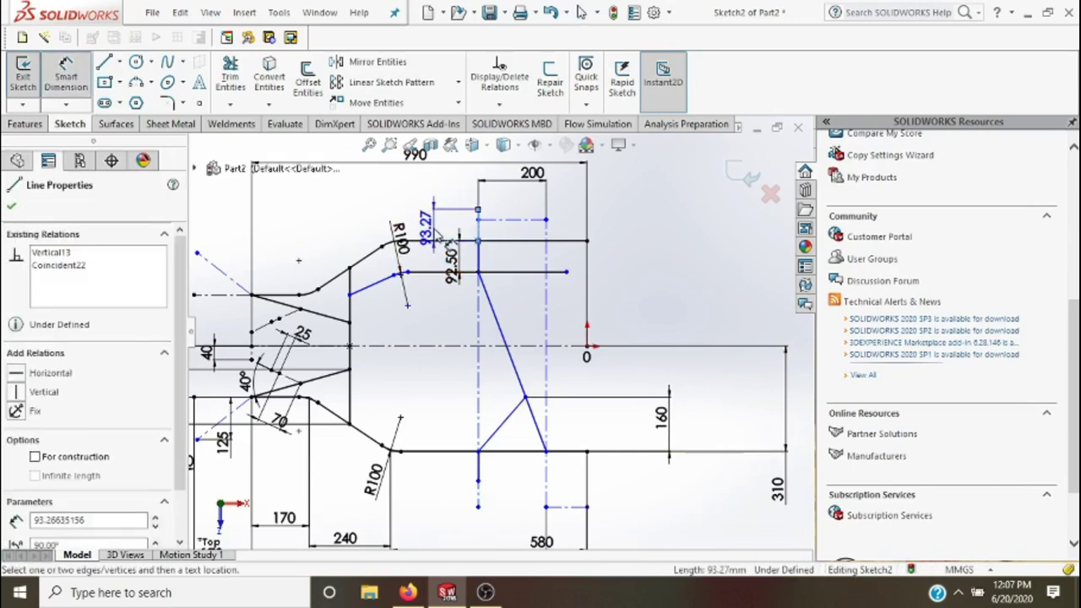
pyautogui.click(437, 236)
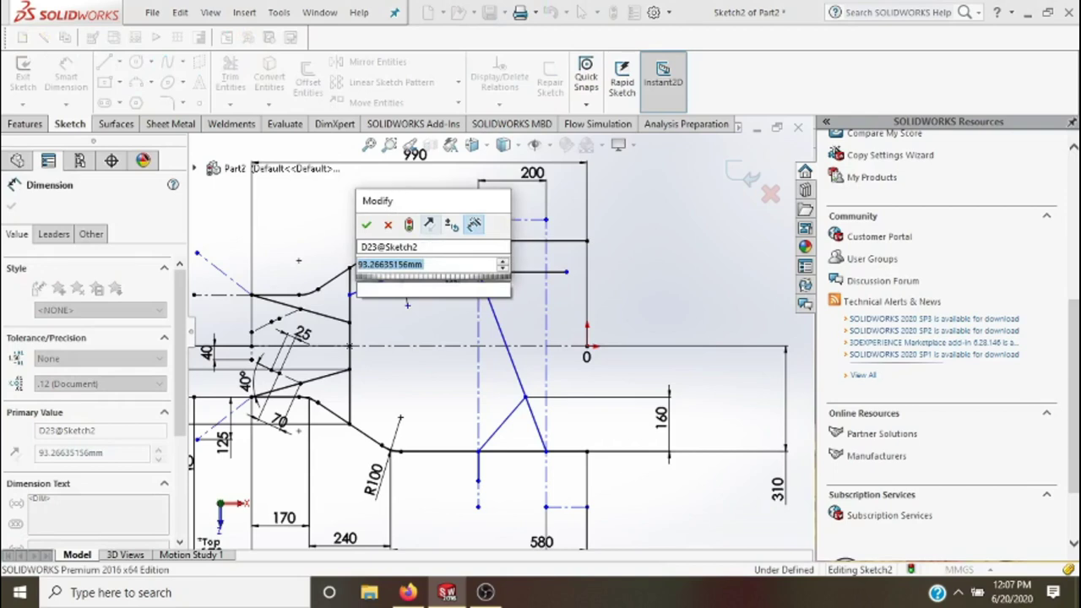
pyautogui.click(429, 224)
pyautogui.press('Return')
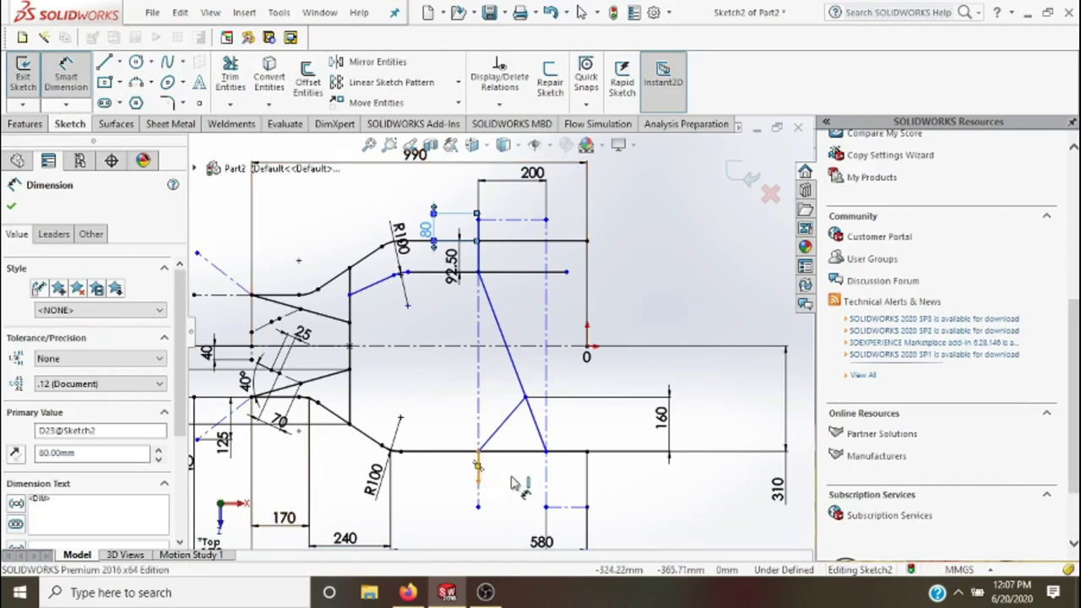
pyautogui.click(512, 480)
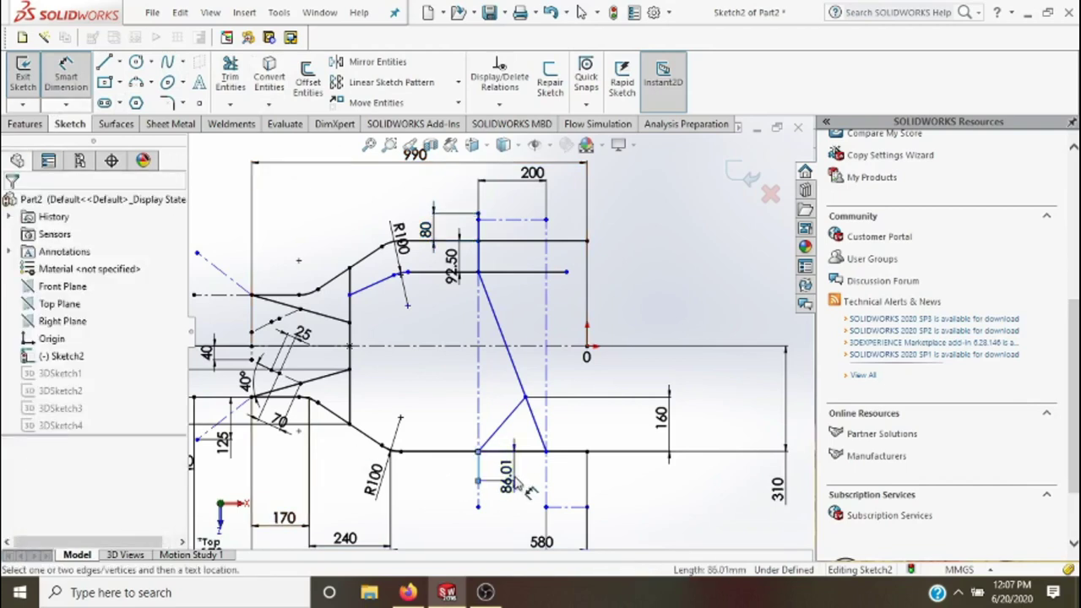
pyautogui.click(513, 482)
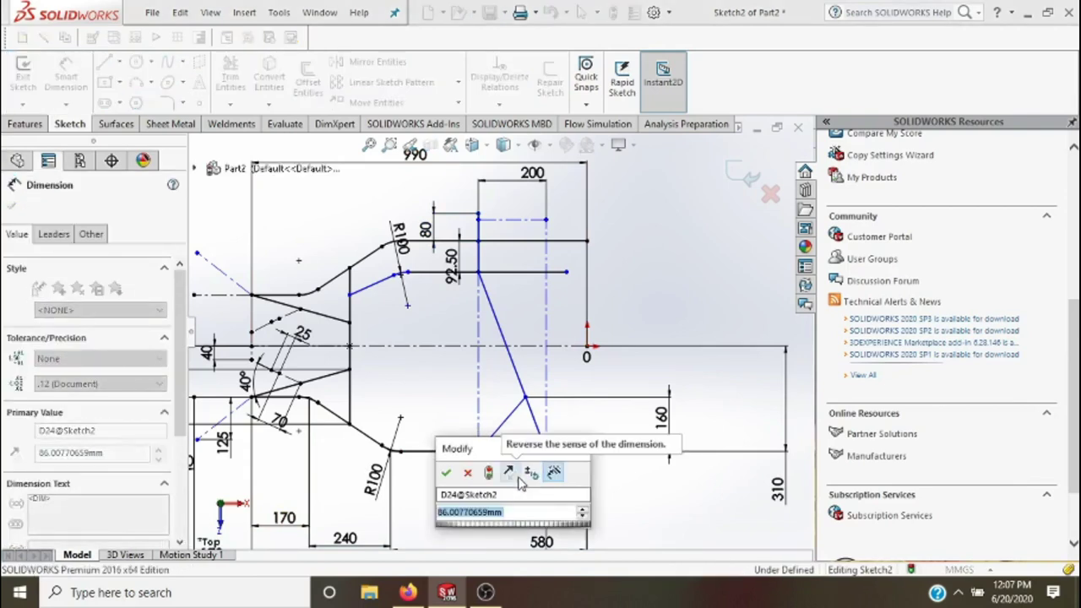
pyautogui.write('86')
pyautogui.press('Return')
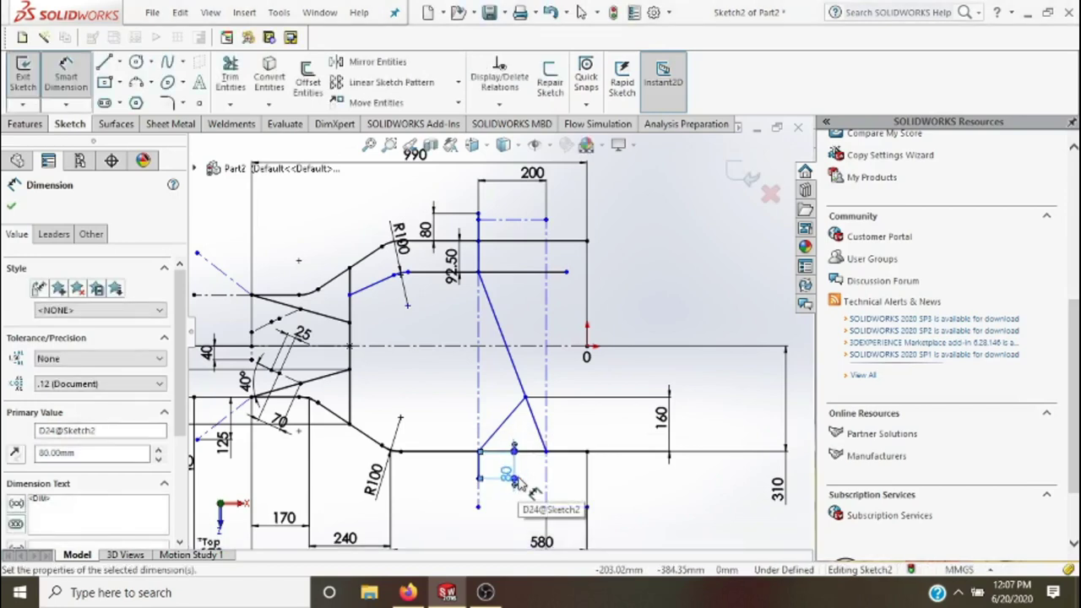
pyautogui.press('Escape')
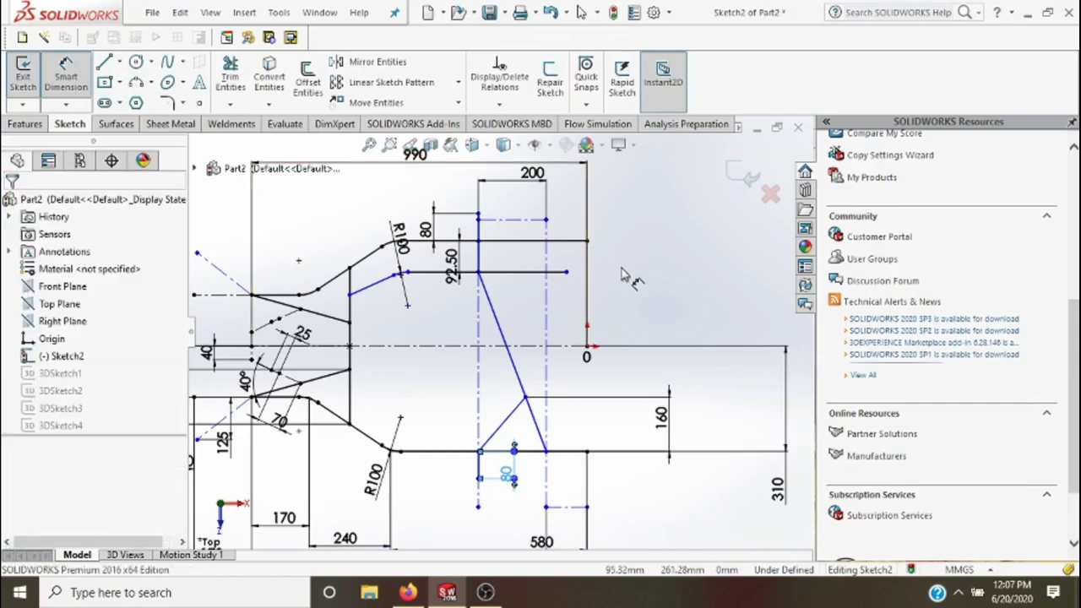
pyautogui.scroll(1, 618, 287)
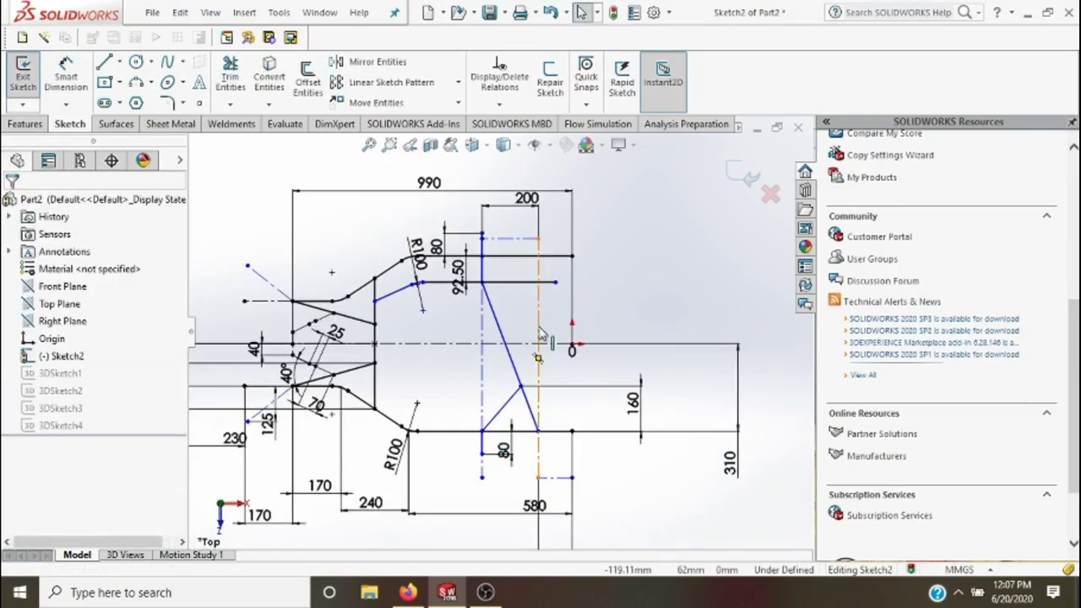
pyautogui.scroll(1, 500, 326)
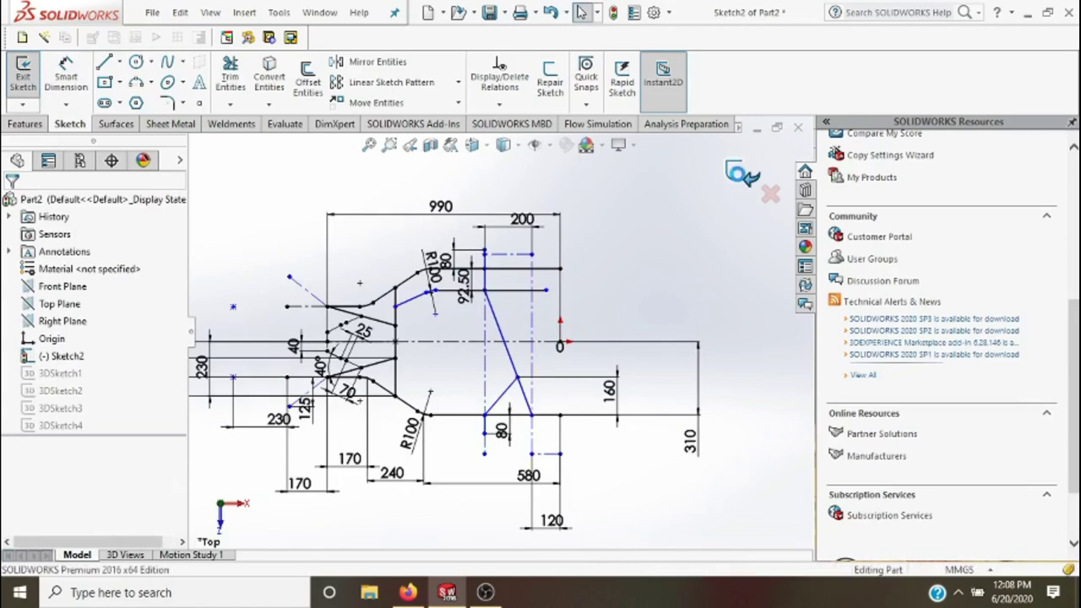
# - Exit the 3D sketch and orbit the frame wireframe into an oblique view
pyautogui.click(742, 175)
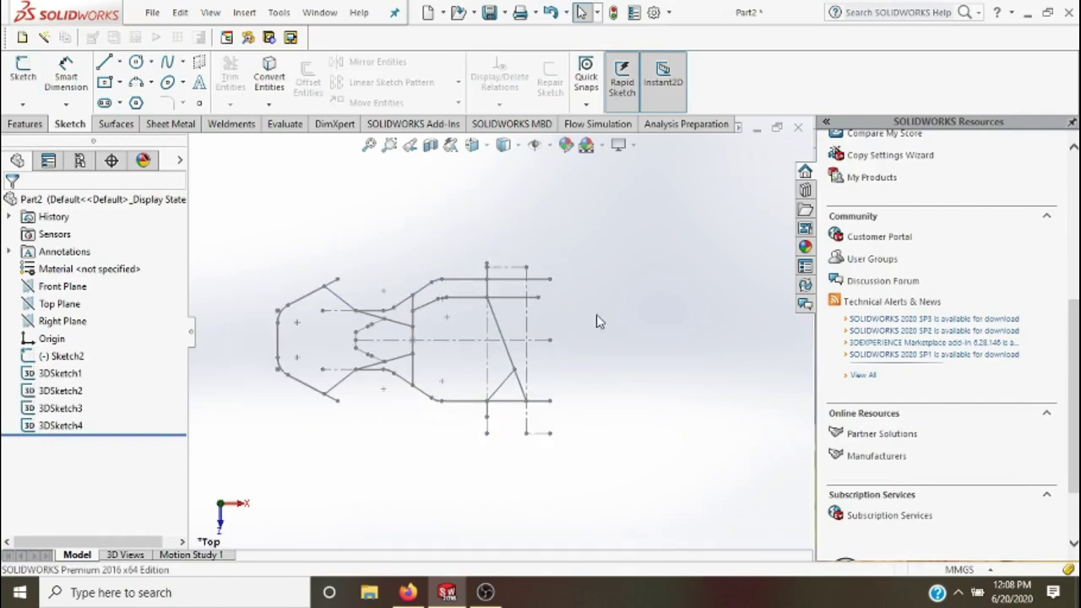
pyautogui.rightClick(628, 361)
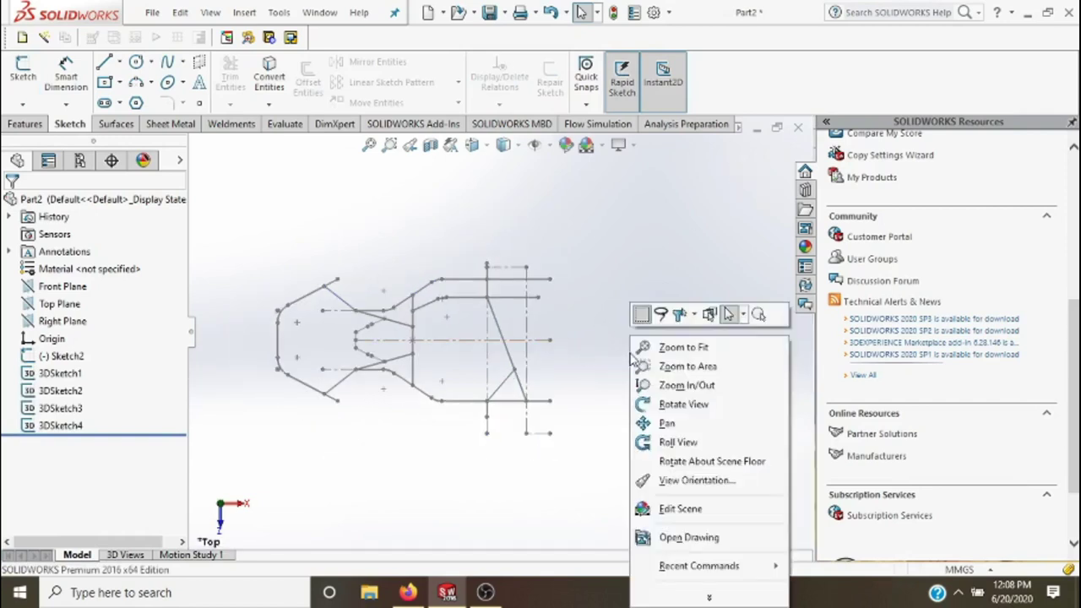
pyautogui.click(657, 404)
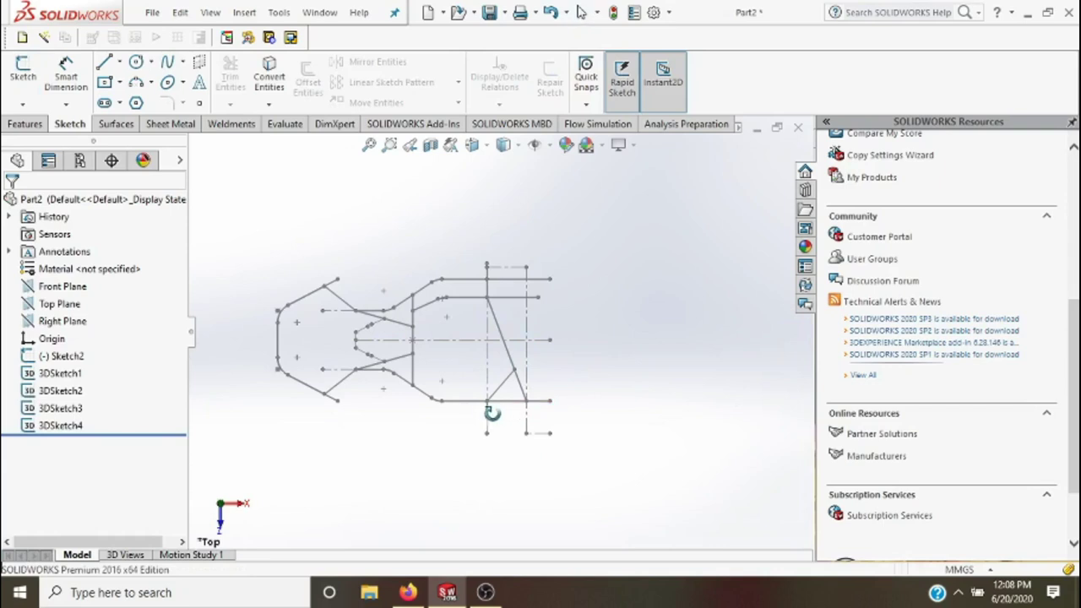
pyautogui.moveTo(470, 407)
pyautogui.mouseDown()
pyautogui.moveTo(472, 216)
pyautogui.moveTo(495, 206)
pyautogui.moveTo(577, 249)
pyautogui.moveTo(583, 236)
pyautogui.moveTo(560, 268)
pyautogui.moveTo(496, 284)
pyautogui.moveTo(512, 332)
pyautogui.mouseUp()
pyautogui.scroll(-3, 353, 391)
pyautogui.moveTo(428, 385)
pyautogui.mouseDown()
pyautogui.moveTo(441, 333)
pyautogui.moveTo(230, 377)
pyautogui.mouseUp()
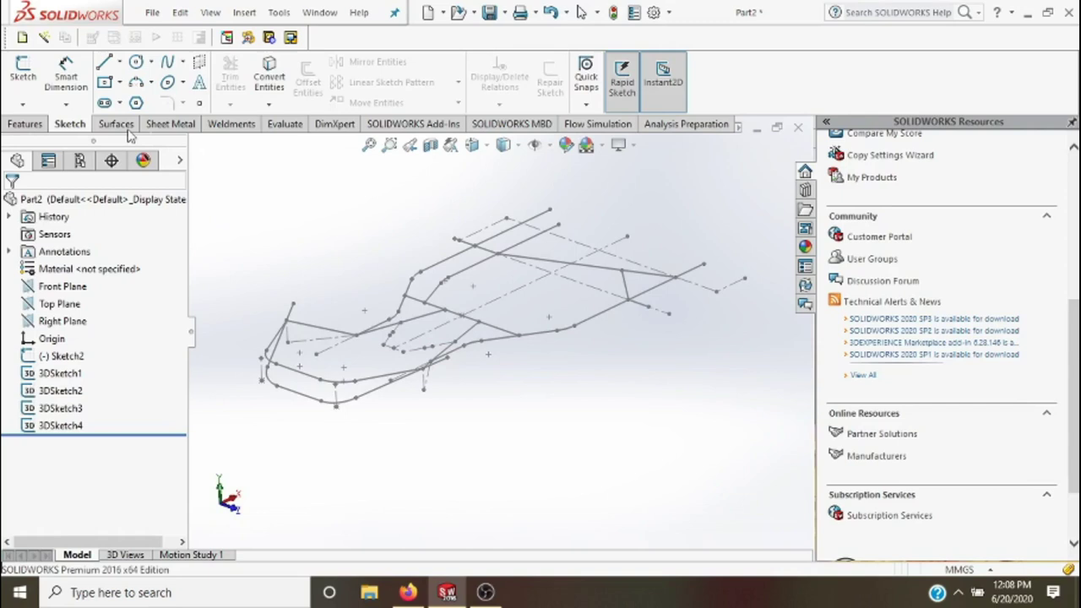
pyautogui.click(23, 104)
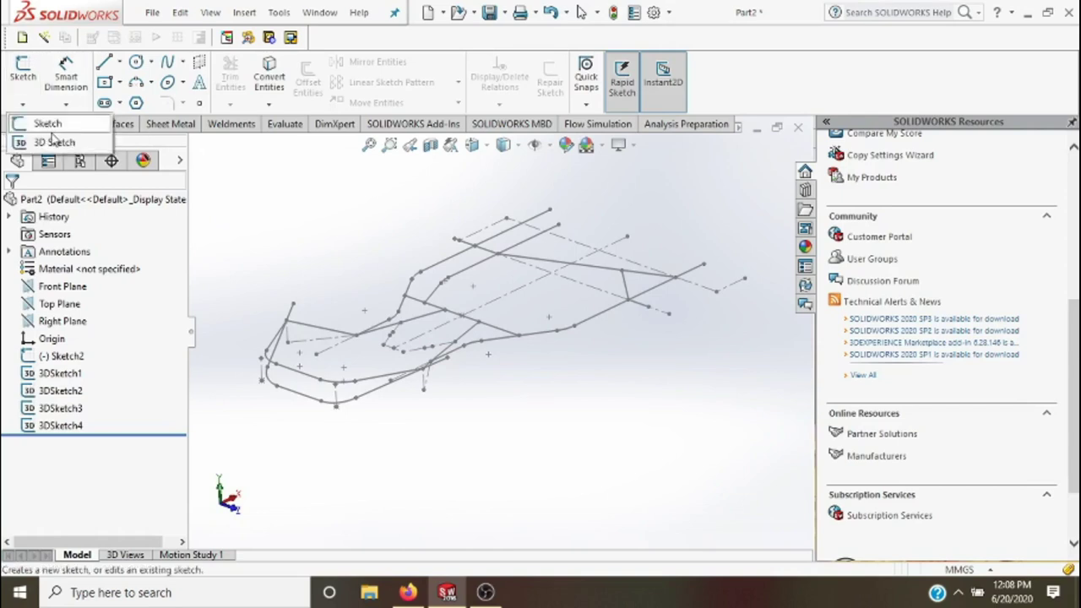
# - Start a new 3D sketch and draw a 60 mm vertical centerline from a frame point
pyautogui.click(54, 141)
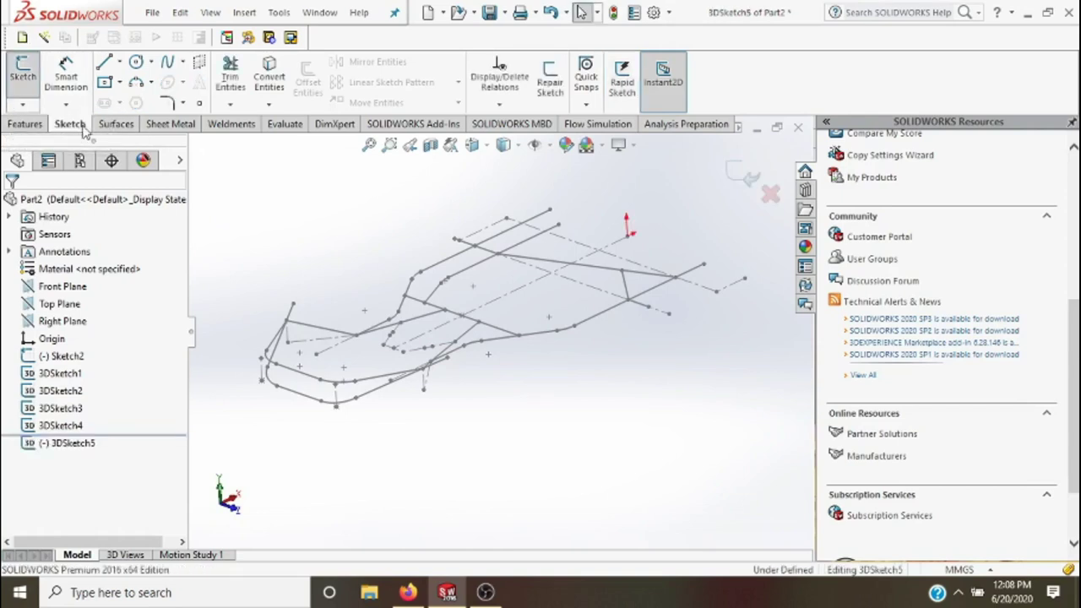
pyautogui.click(120, 62)
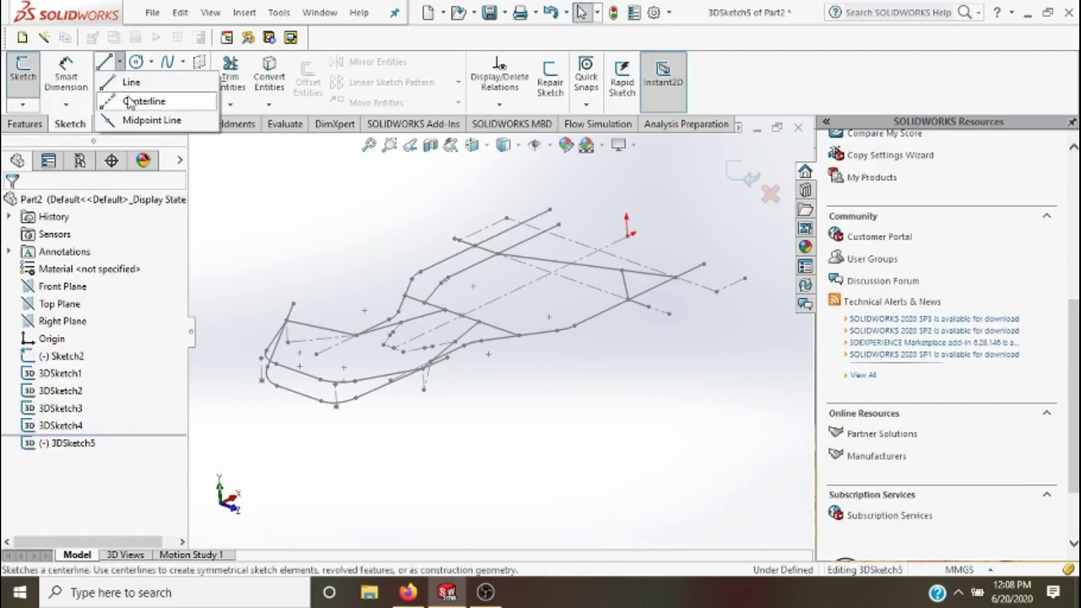
pyautogui.click(143, 101)
pyautogui.scroll(-2, 469, 327)
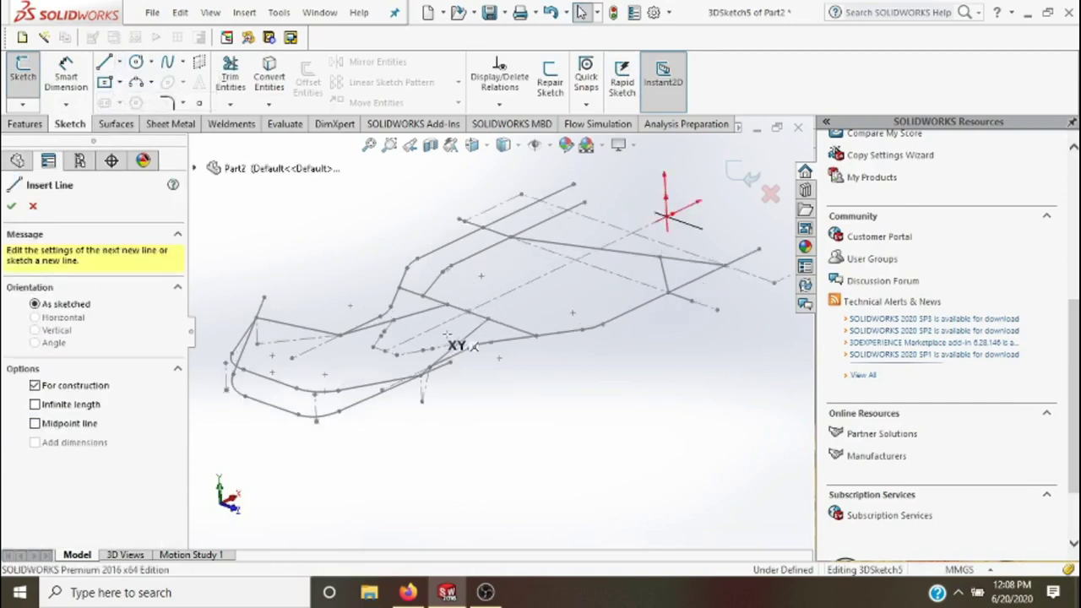
pyautogui.scroll(-2, 447, 334)
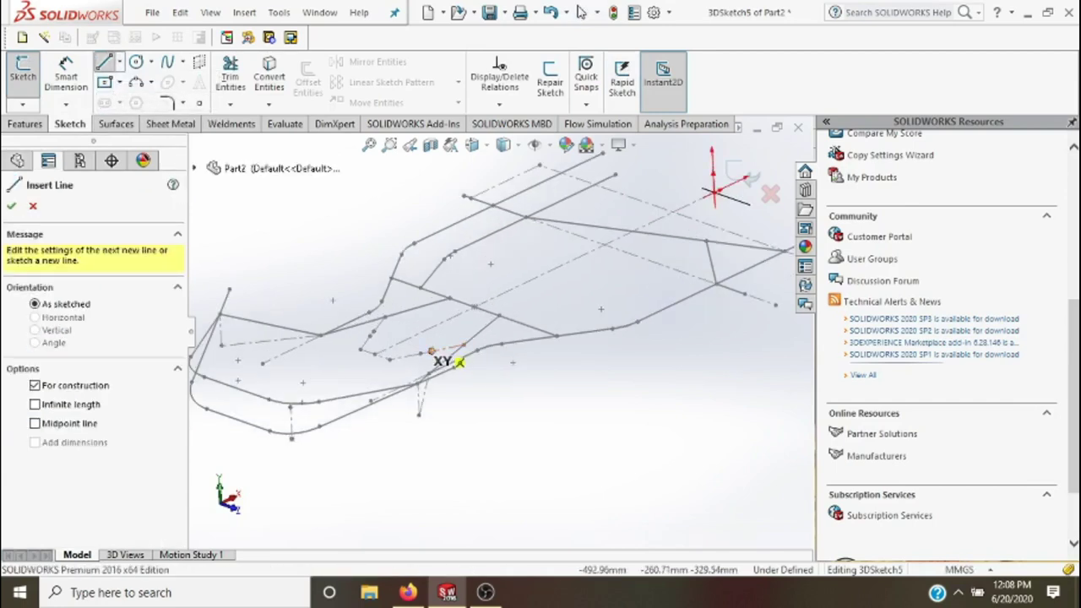
pyautogui.click(431, 349)
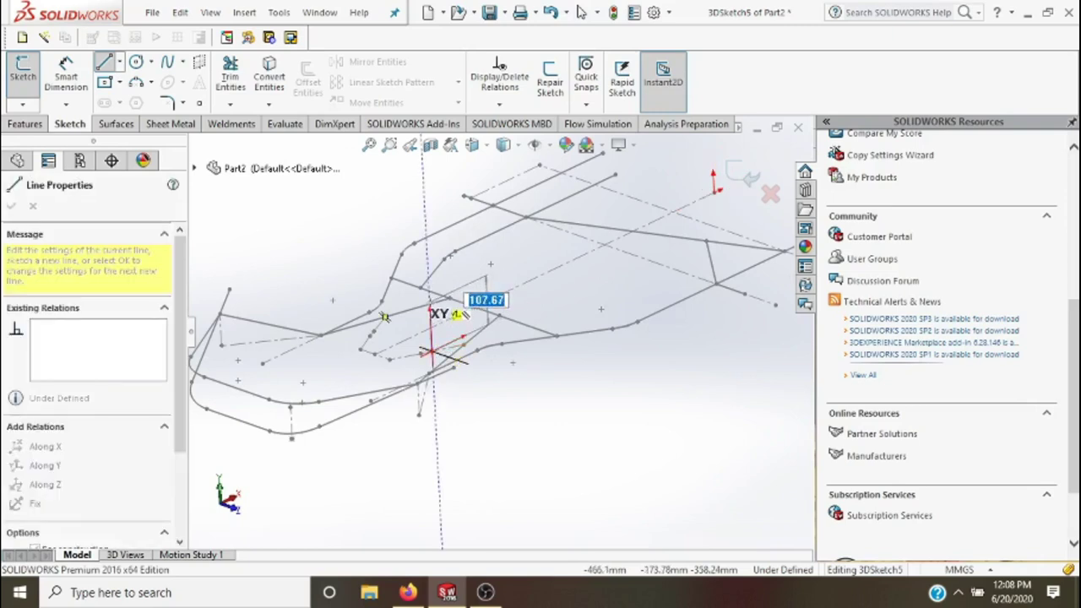
pyautogui.press('Return')
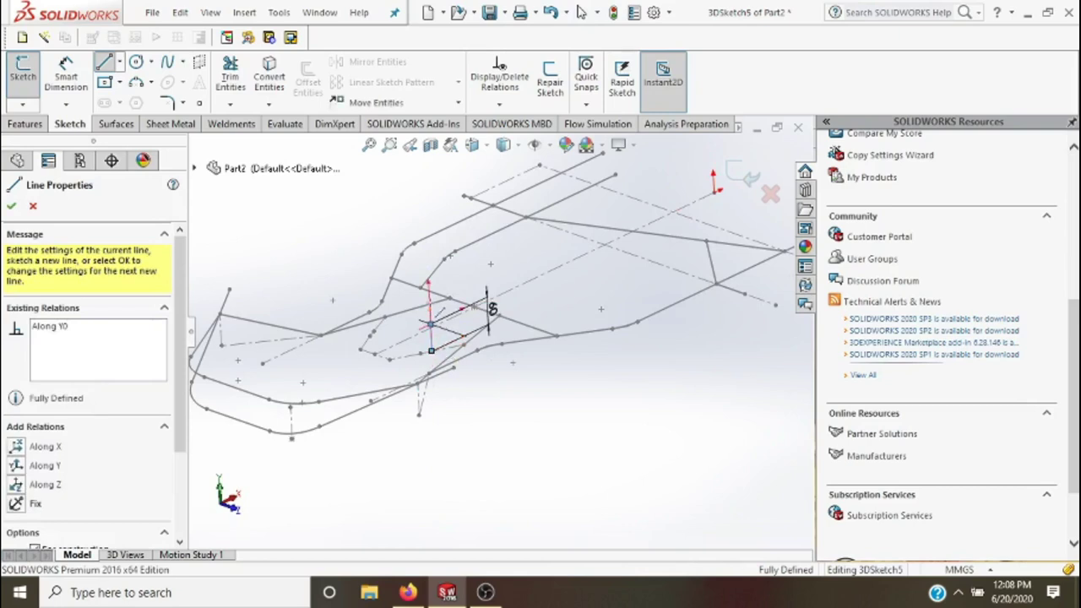
pyautogui.press('Escape')
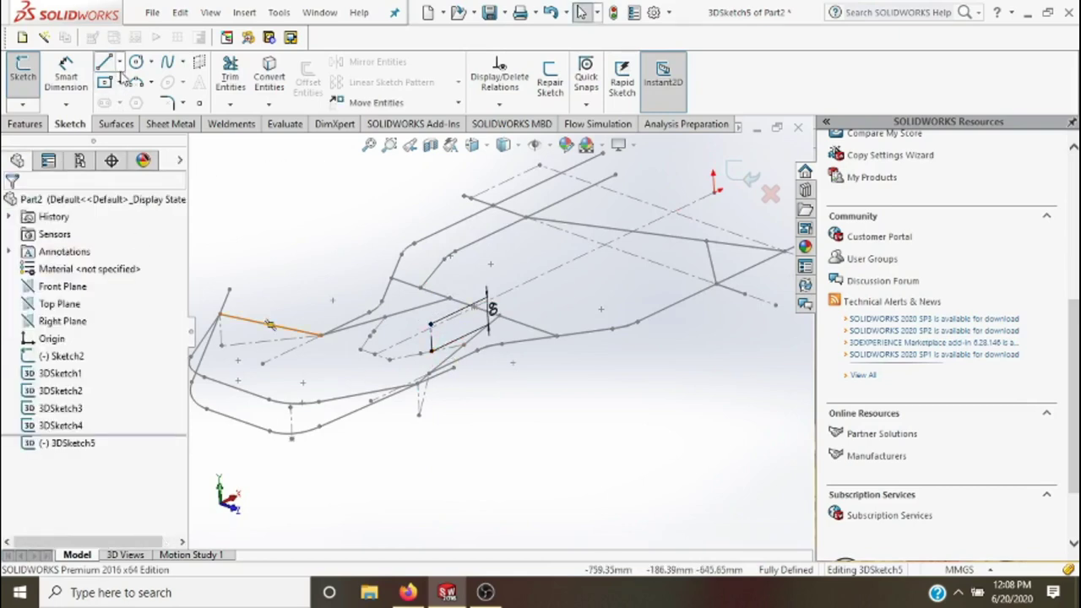
# - Draw a 100 mm vertical line up from another frame point
pyautogui.click(120, 62)
pyautogui.click(135, 100)
pyautogui.click(420, 352)
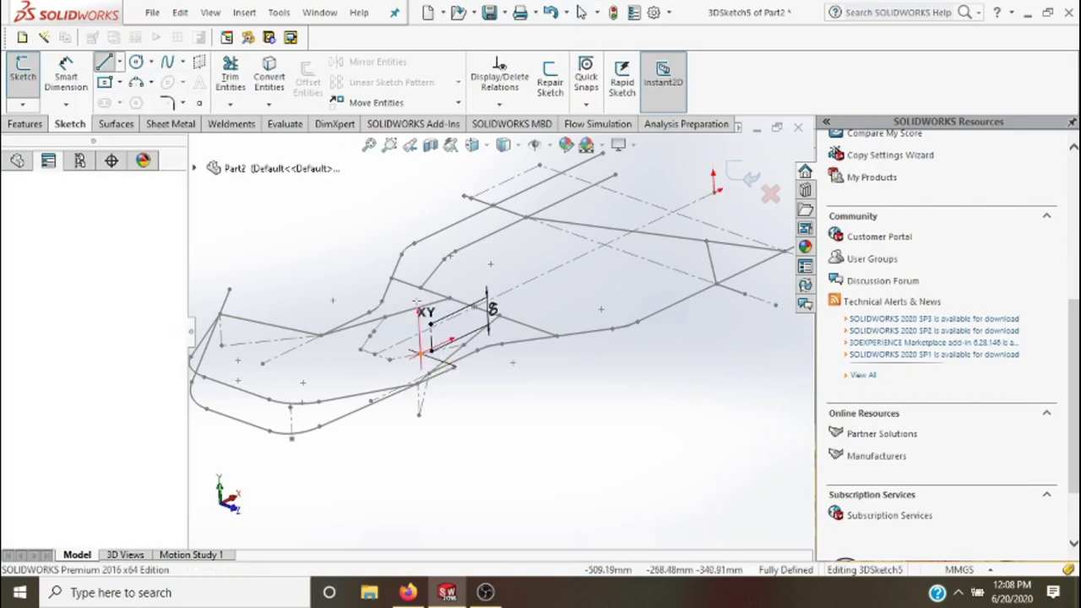
pyautogui.click(418, 282)
pyautogui.write('100')
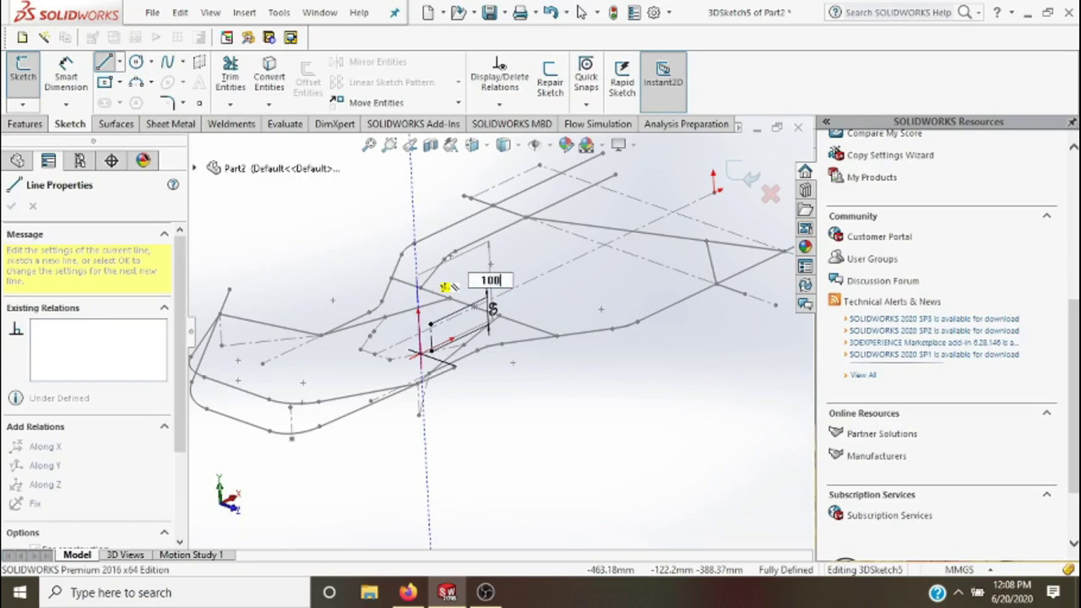
pyautogui.press('Return')
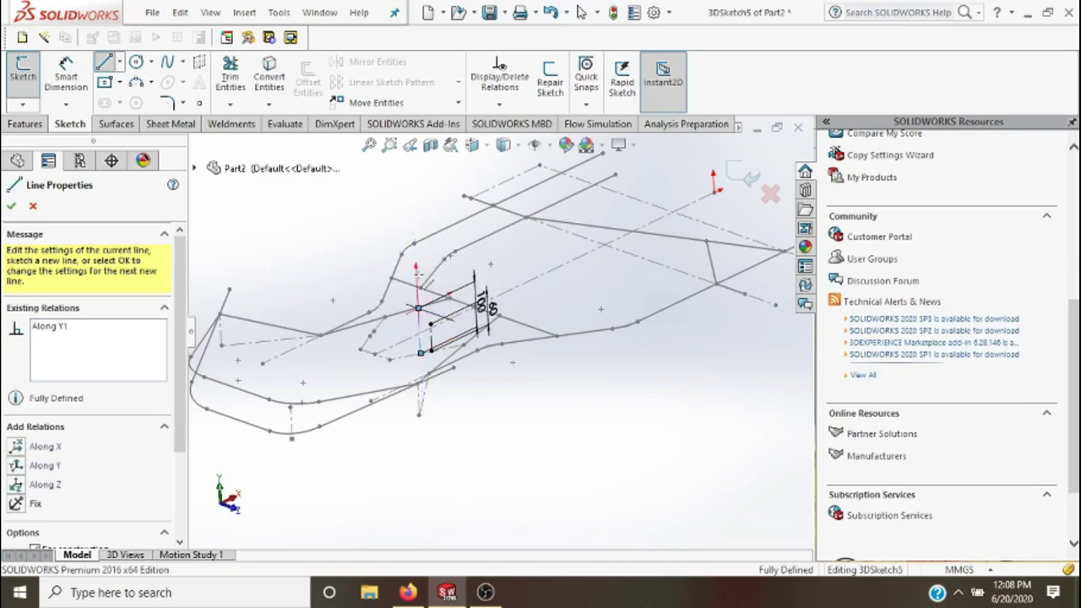
pyautogui.press('Escape')
# - Draw a 200 mm vertical centerline from a third frame point
pyautogui.click(120, 61)
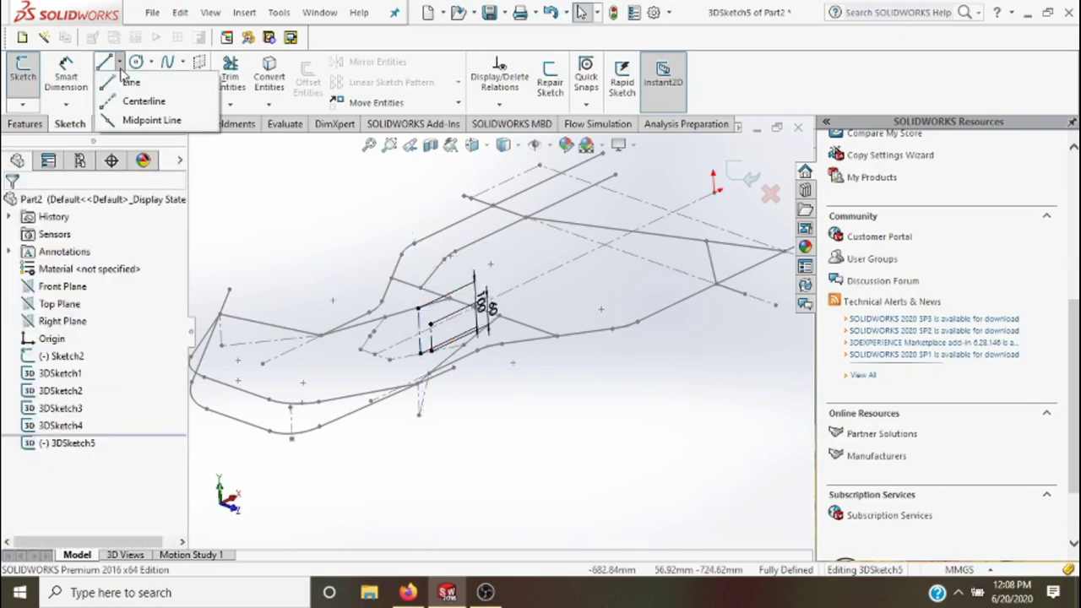
pyautogui.click(141, 100)
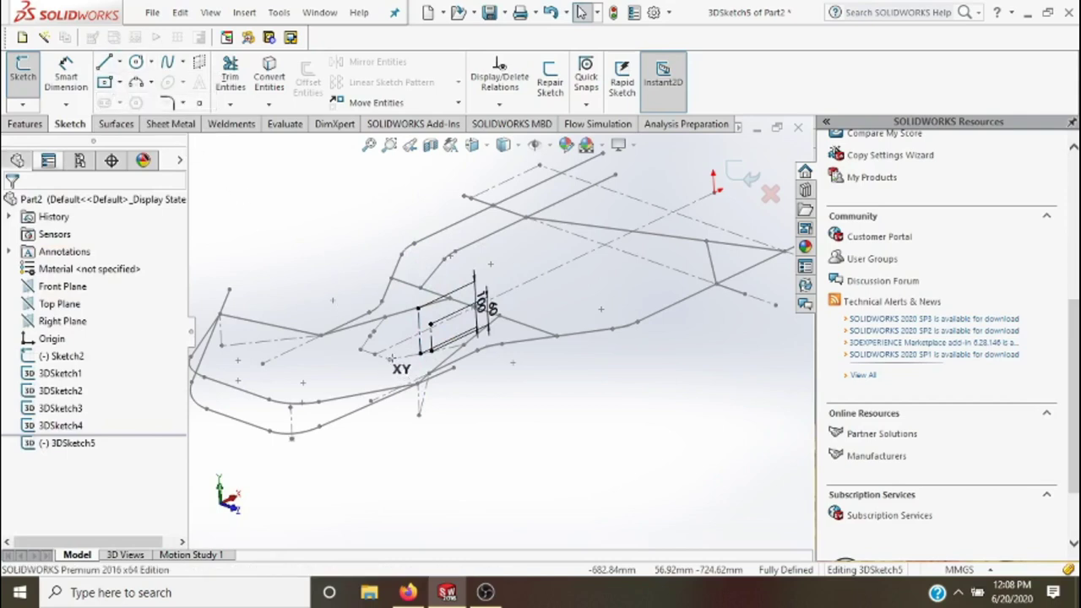
pyautogui.click(389, 359)
pyautogui.click(377, 278)
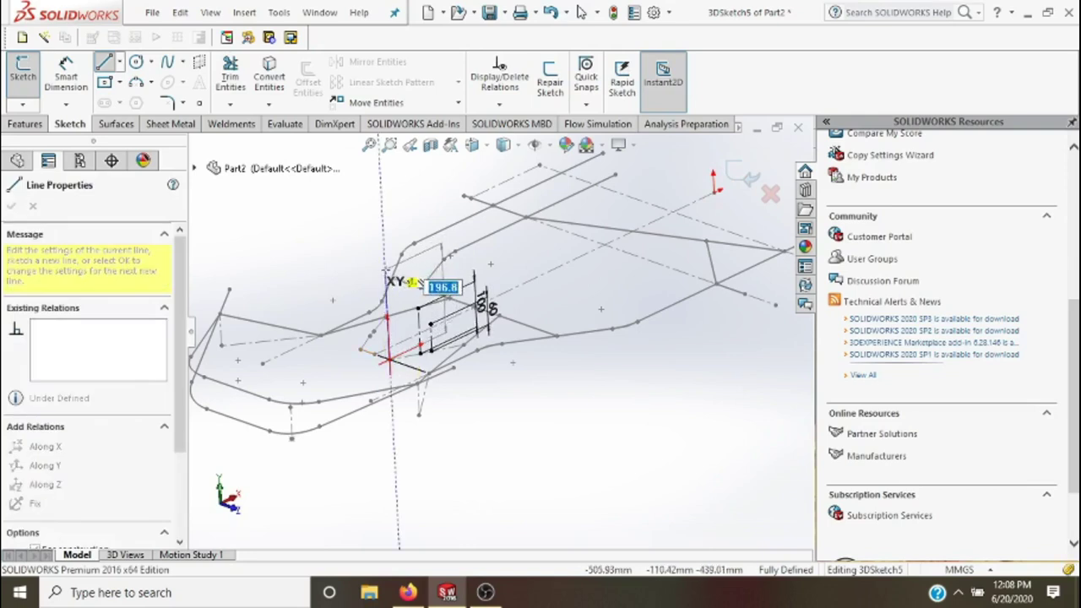
pyautogui.click(410, 282)
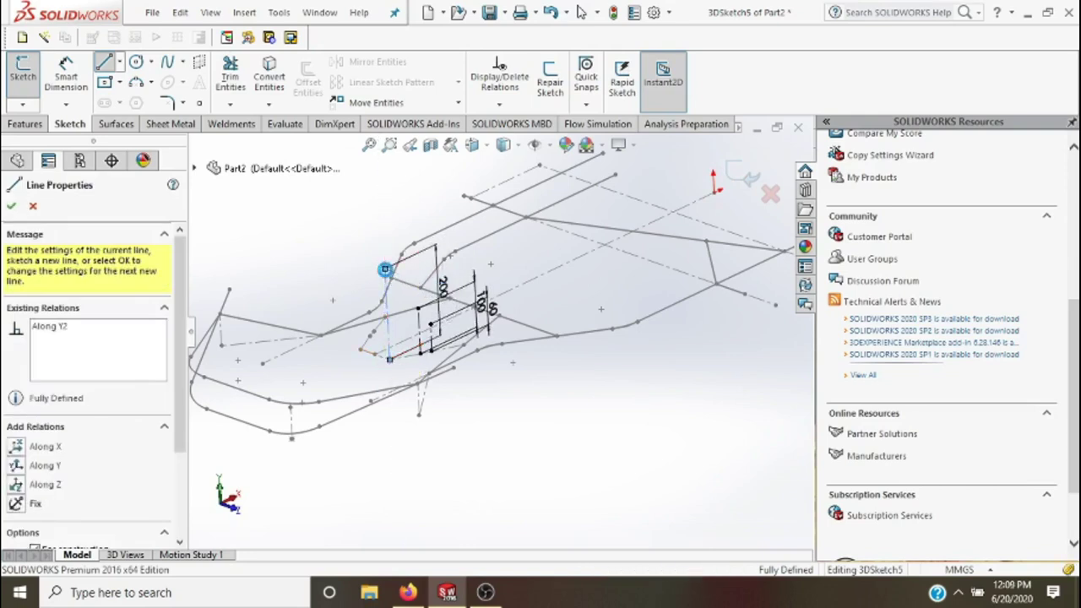
pyautogui.press('Escape')
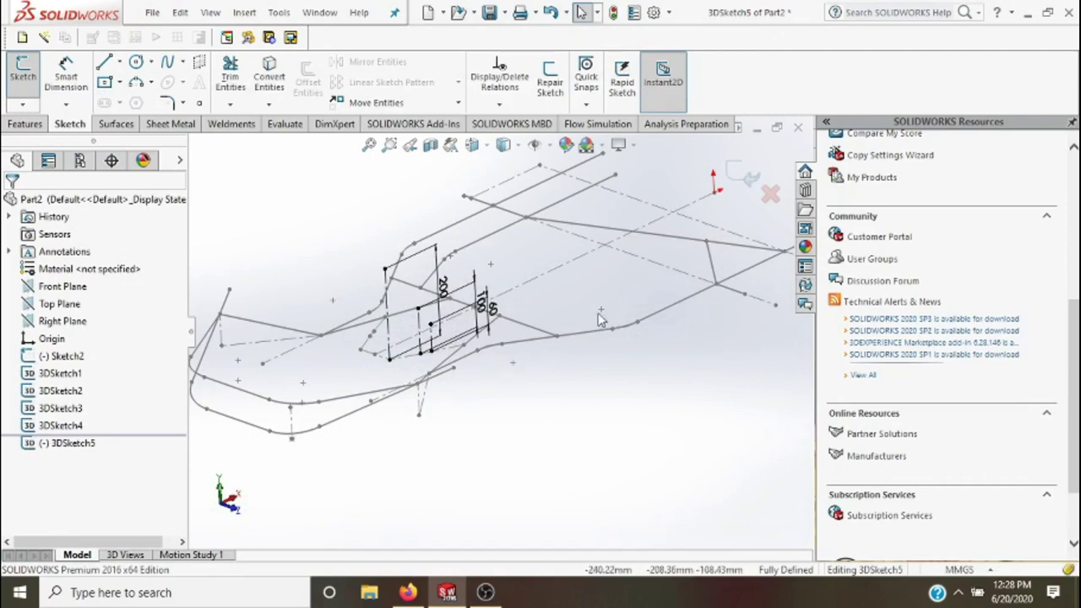
# - Orbit the frame and draw a vertical centerline from a frame point
pyautogui.rightClick(459, 229)
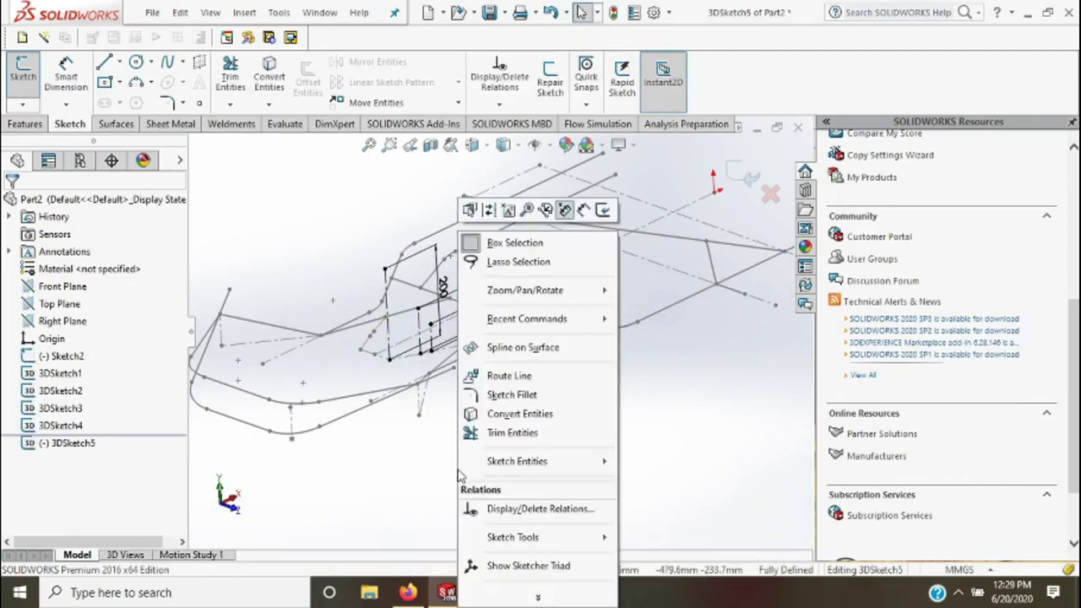
pyautogui.moveTo(524, 289)
pyautogui.click(669, 353)
pyautogui.moveTo(571, 369)
pyautogui.mouseDown()
pyautogui.moveTo(543, 414)
pyautogui.moveTo(586, 439)
pyautogui.mouseUp()
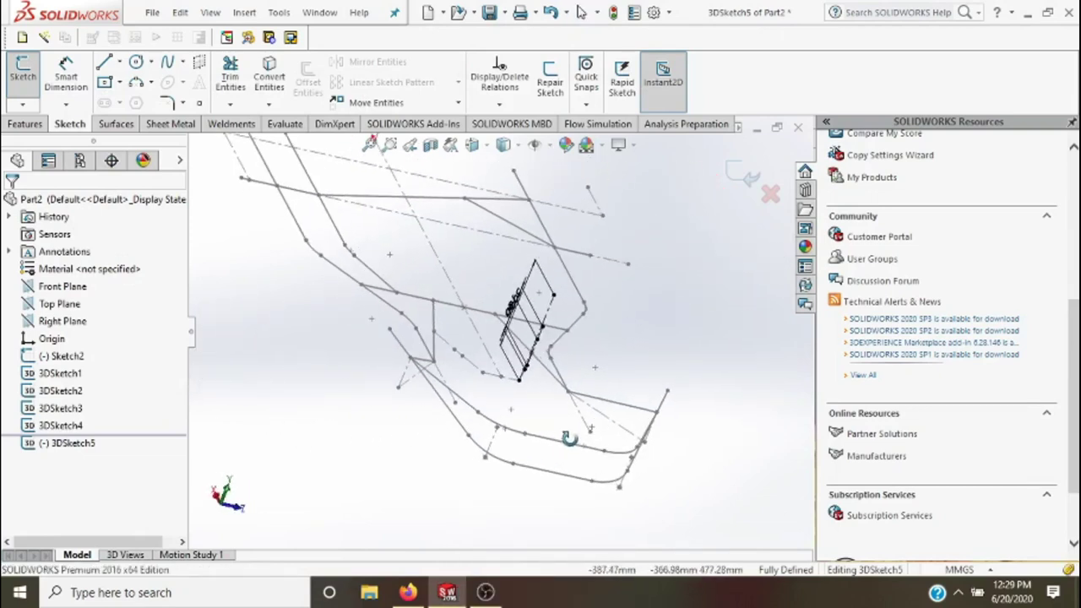
pyautogui.click(119, 61)
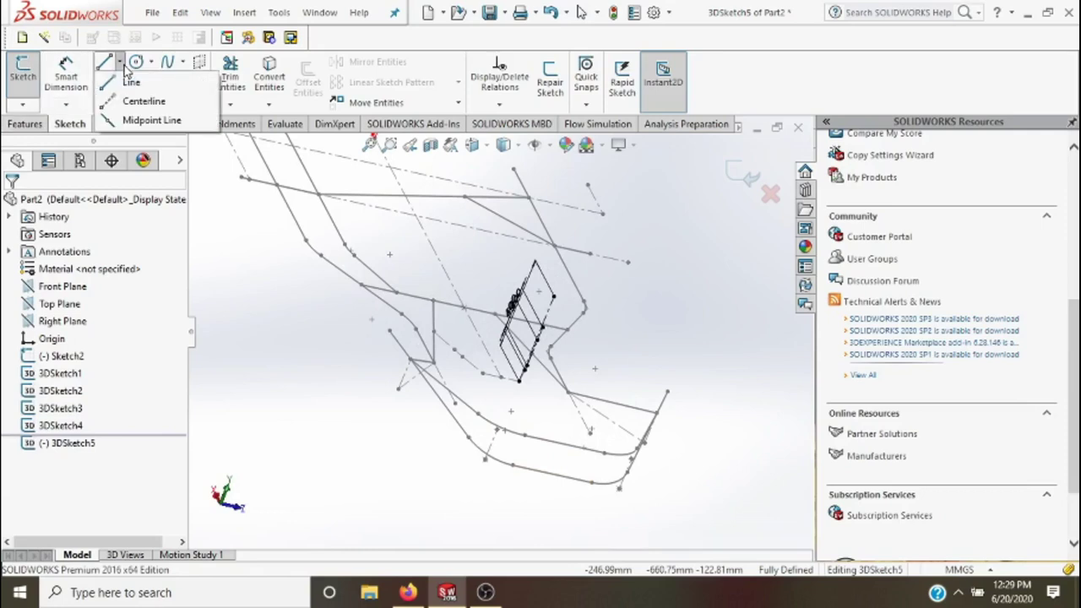
pyautogui.click(133, 99)
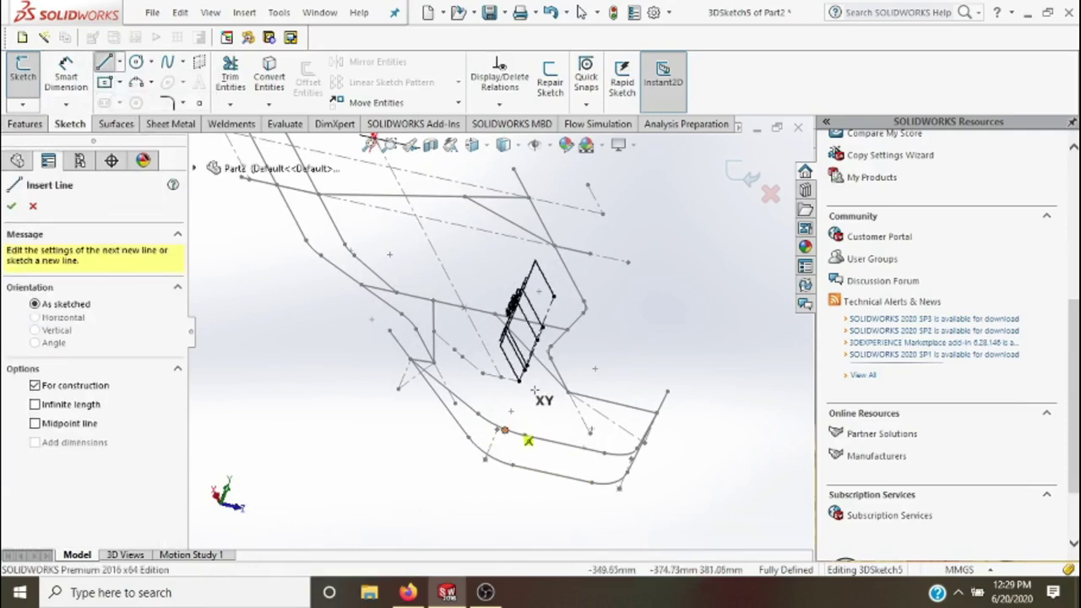
pyautogui.click(481, 359)
pyautogui.write('60')
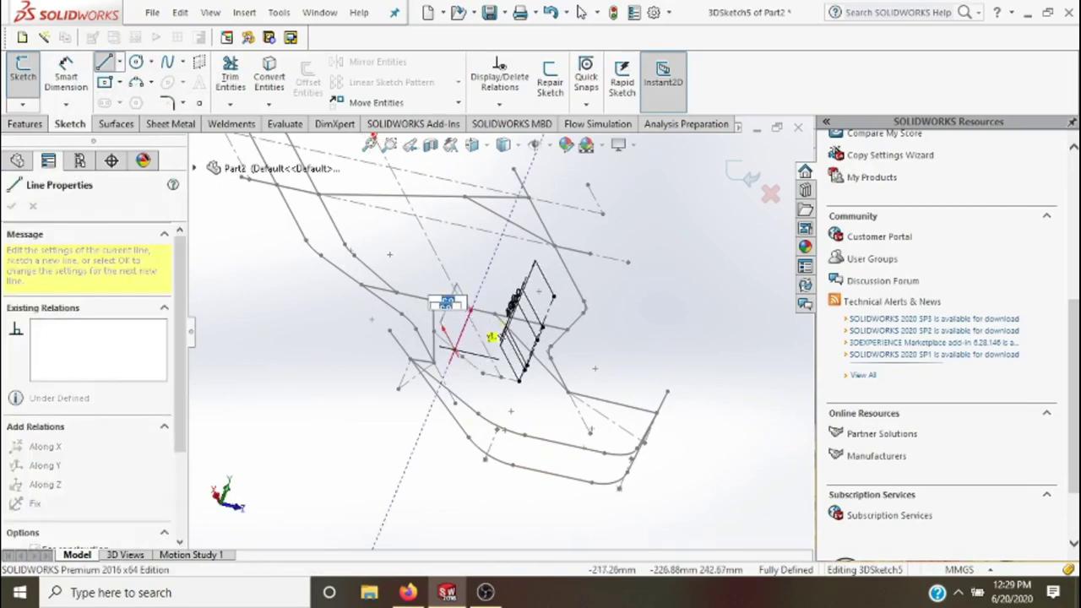
pyautogui.click(470, 311)
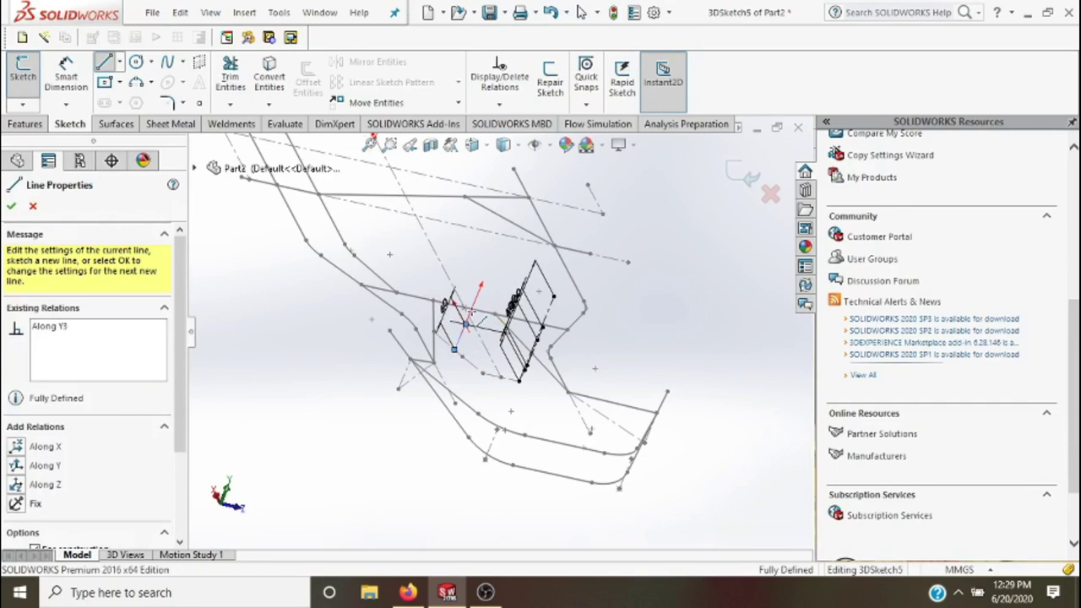
pyautogui.press('Escape')
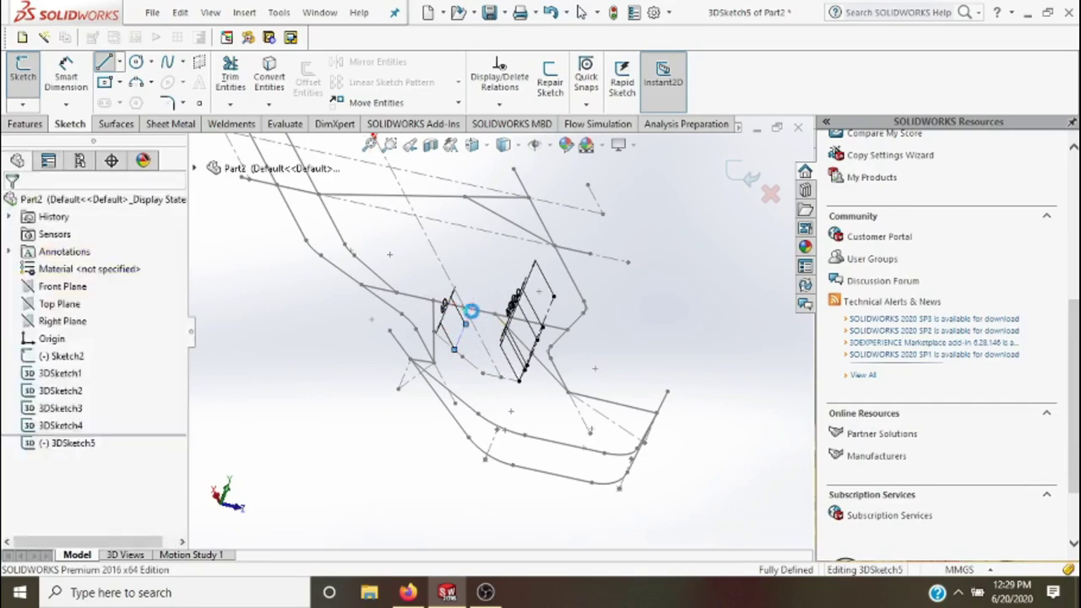
# - Add a 100 mm vertical construction line from the next frame point
pyautogui.click(119, 62)
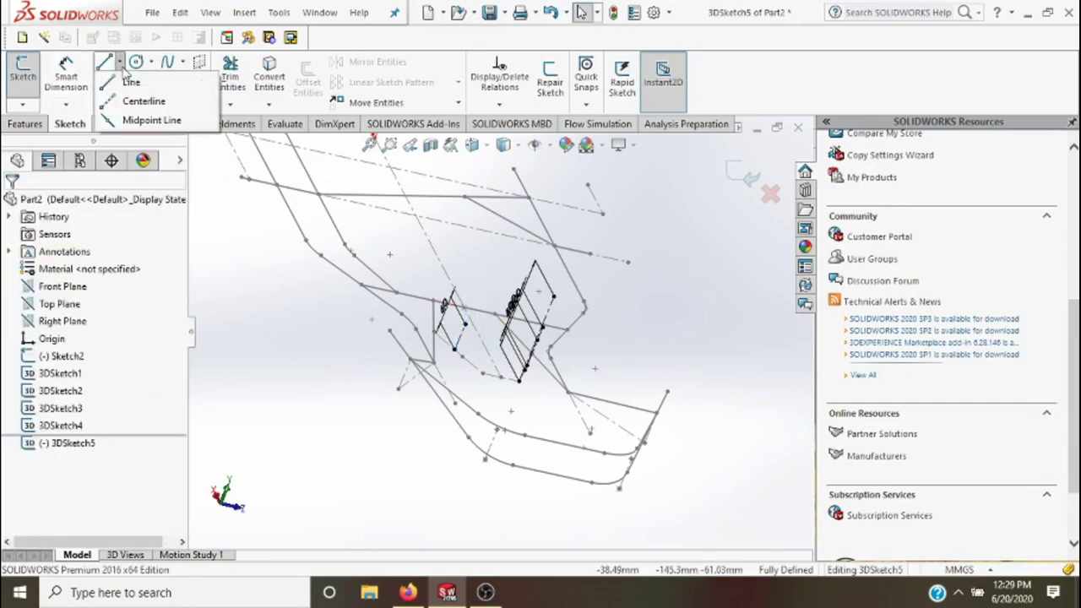
pyautogui.click(138, 105)
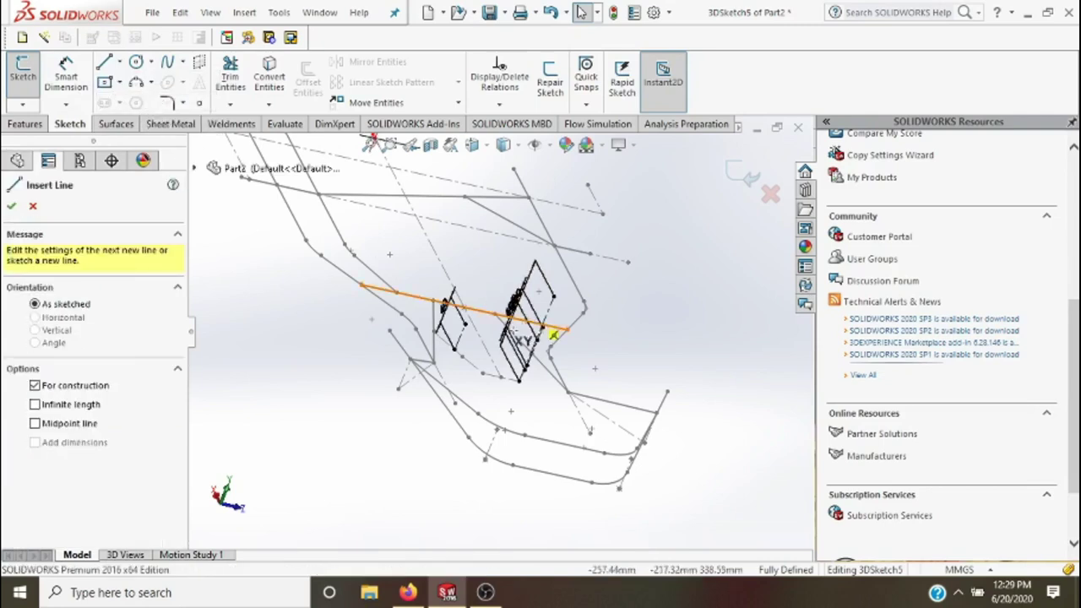
pyautogui.click(461, 355)
pyautogui.write('100')
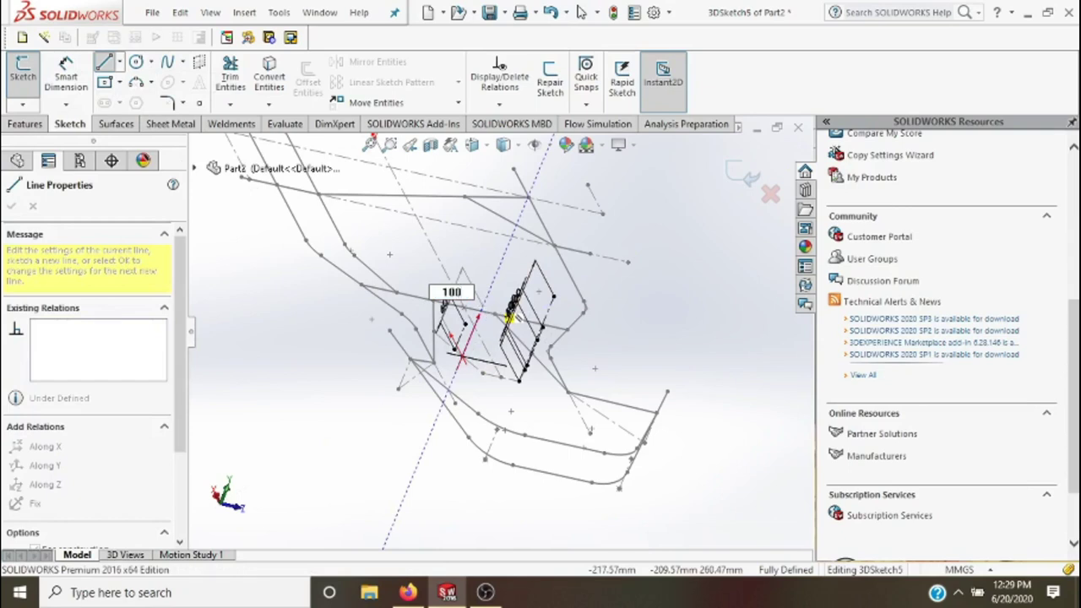
pyautogui.press('Return')
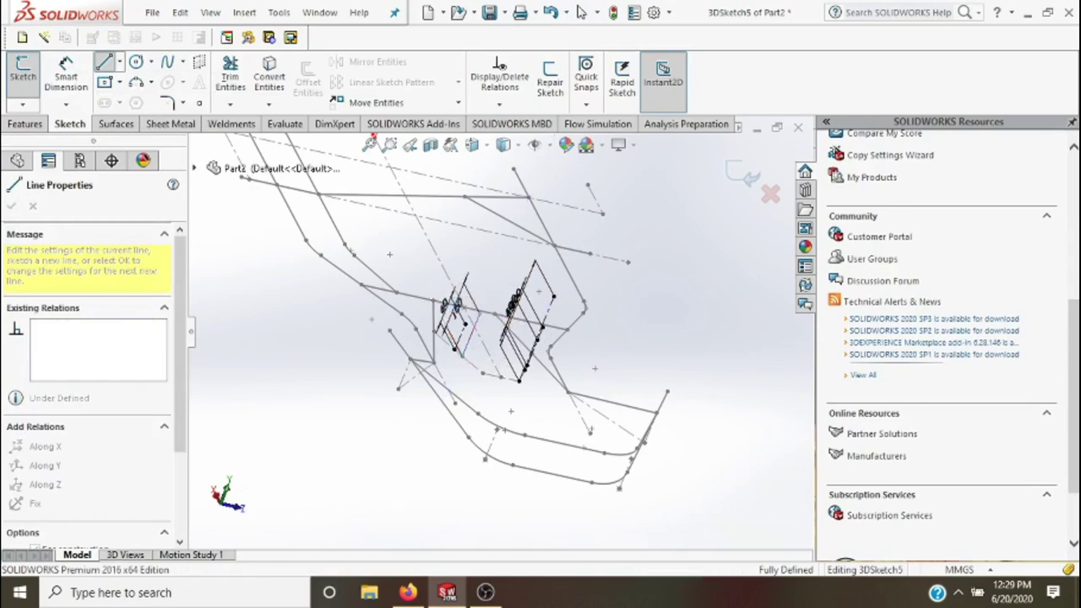
pyautogui.press('Escape')
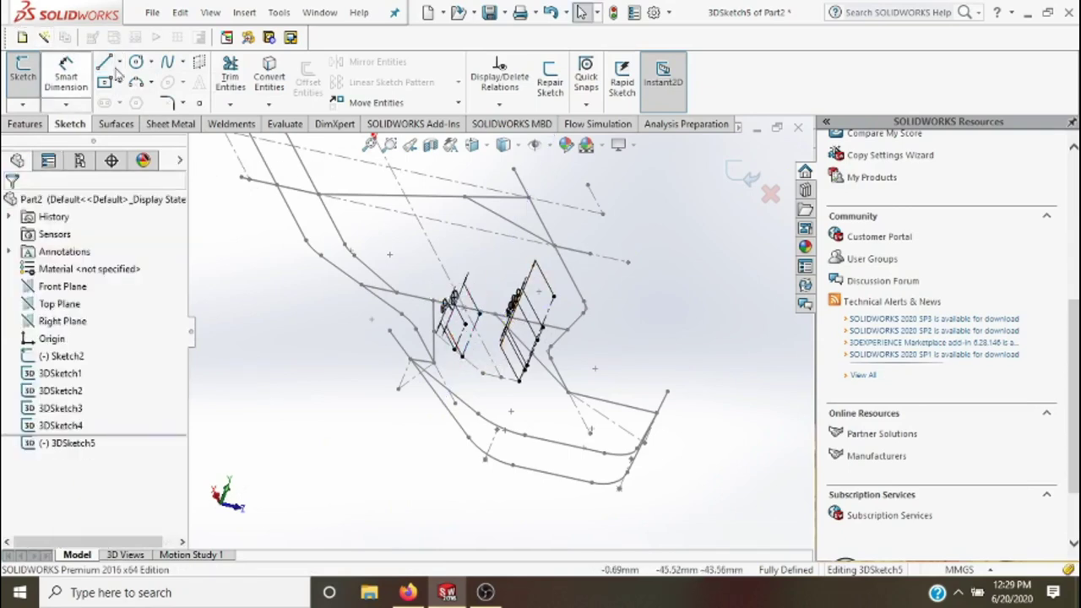
# - Draw a 200 mm vertical line from the sketch point
pyautogui.click(119, 62)
pyautogui.click(144, 98)
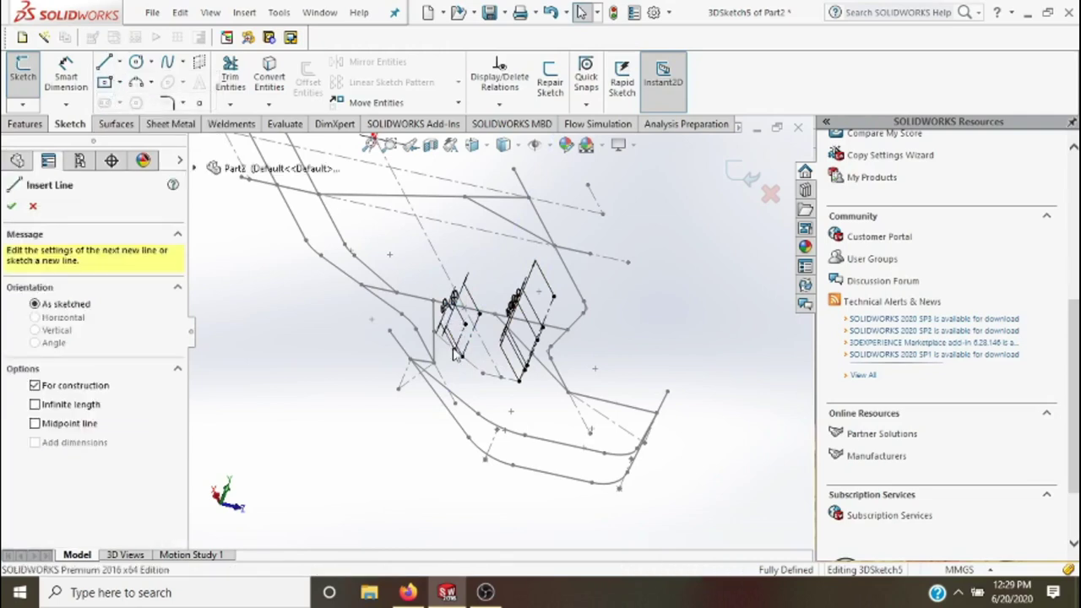
pyautogui.click(483, 375)
pyautogui.write('200')
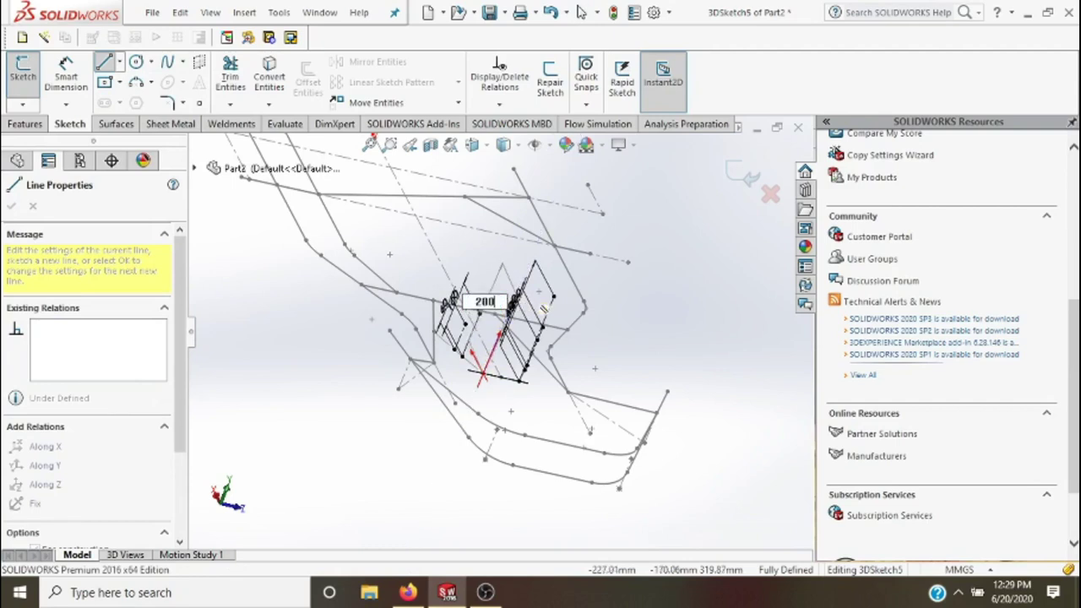
pyautogui.press('Return')
pyautogui.press('Escape')
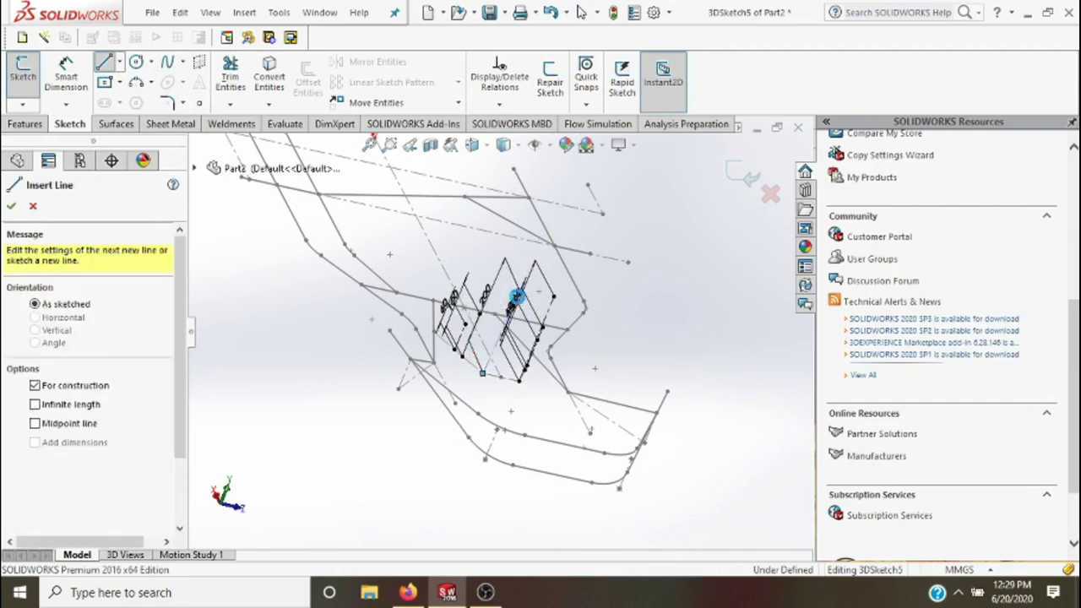
pyautogui.press('Escape')
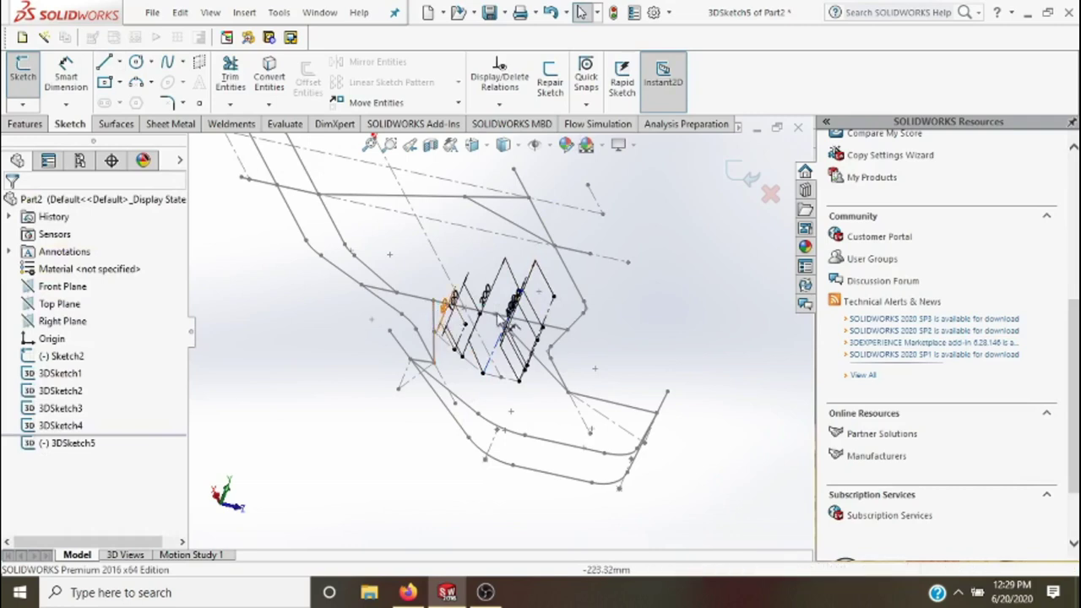
pyautogui.scroll(-1, 447, 306)
pyautogui.scroll(-1, 473, 355)
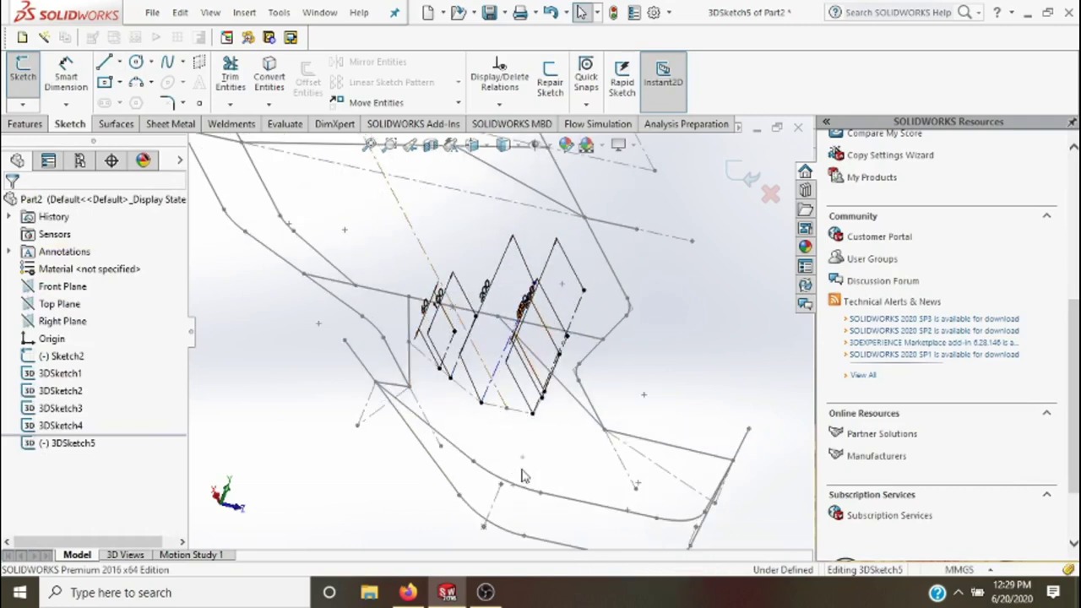
pyautogui.scroll(-2, 495, 405)
pyautogui.scroll(-2, 498, 399)
pyautogui.scroll(-1, 498, 399)
pyautogui.scroll(-2, 475, 338)
pyautogui.scroll(-1, 463, 340)
pyautogui.scroll(-1, 495, 321)
pyautogui.scroll(1, 504, 338)
pyautogui.scroll(1, 504, 333)
pyautogui.scroll(1, 504, 325)
pyautogui.scroll(1, 504, 313)
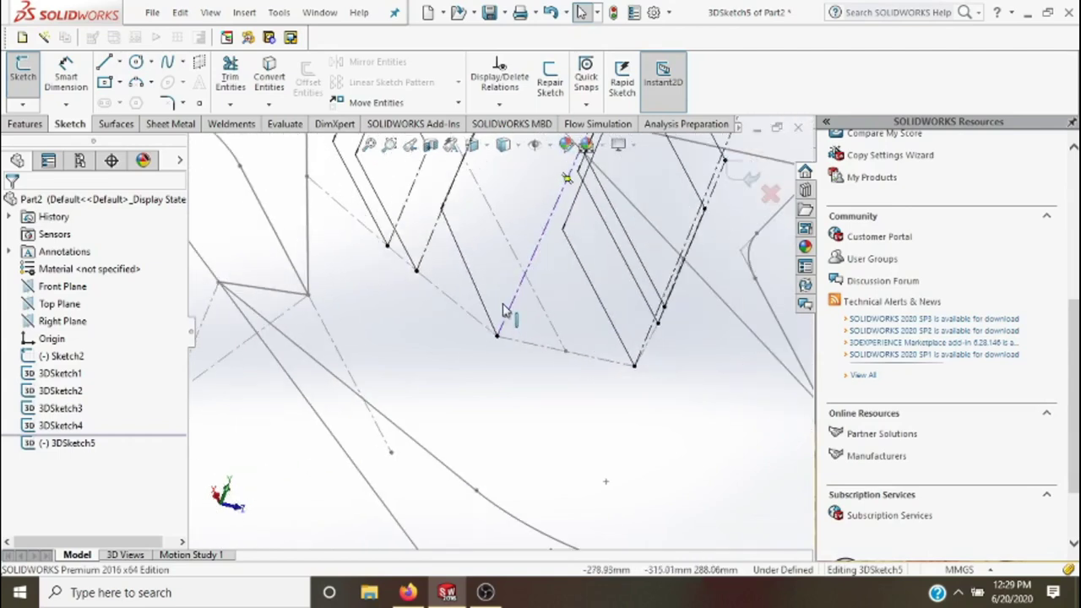
pyautogui.scroll(1, 504, 306)
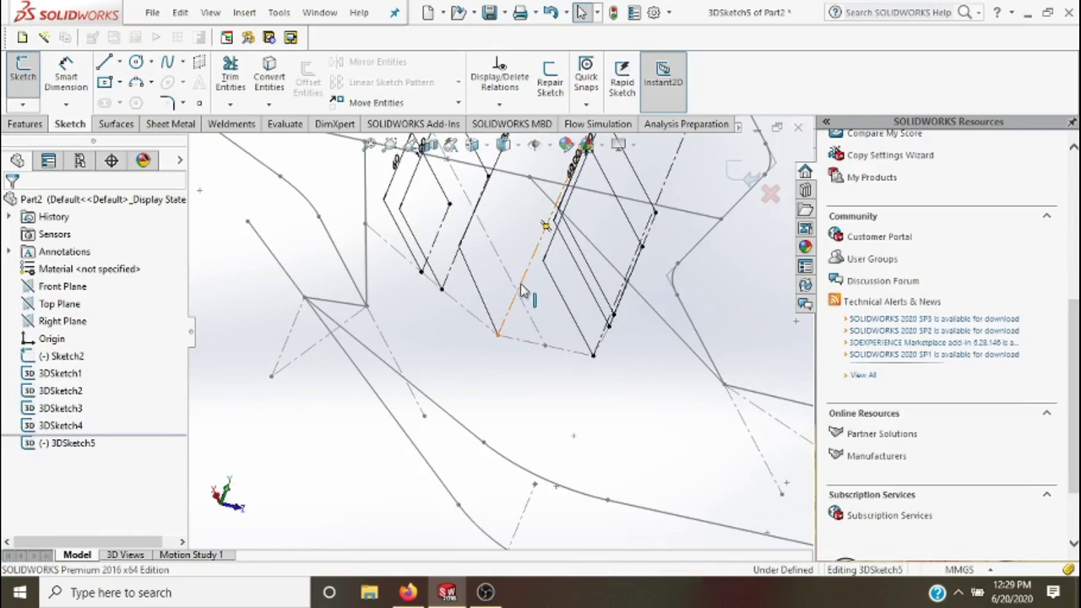
# - Replace the misplaced line with a 200 mm centerline along Y and exit 3DSketch5
pyautogui.click(521, 291)
pyautogui.press('Delete')
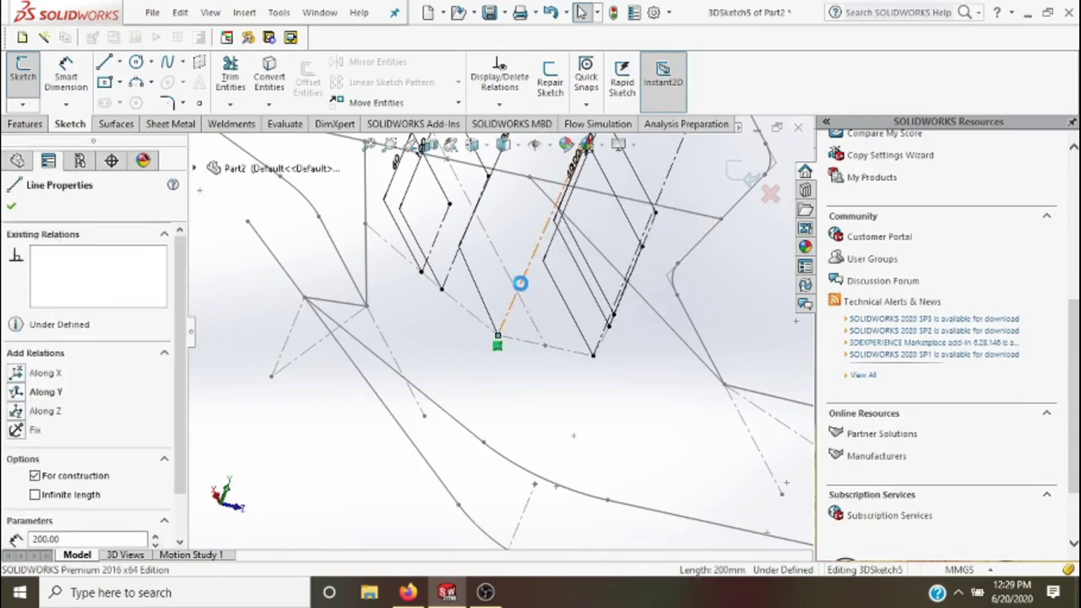
pyautogui.click(454, 298)
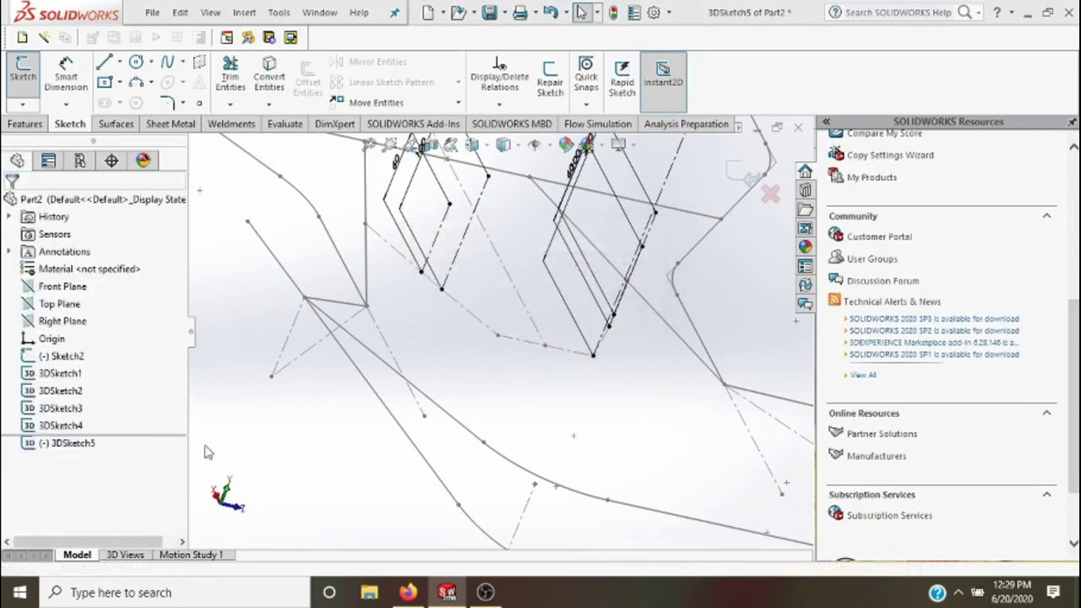
pyautogui.click(120, 62)
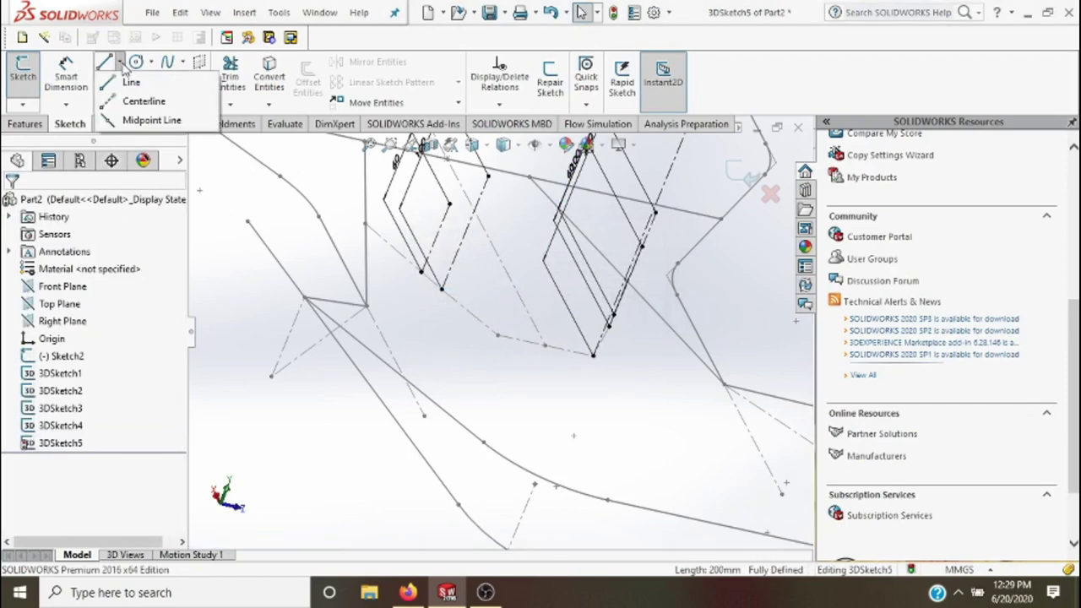
pyautogui.click(135, 100)
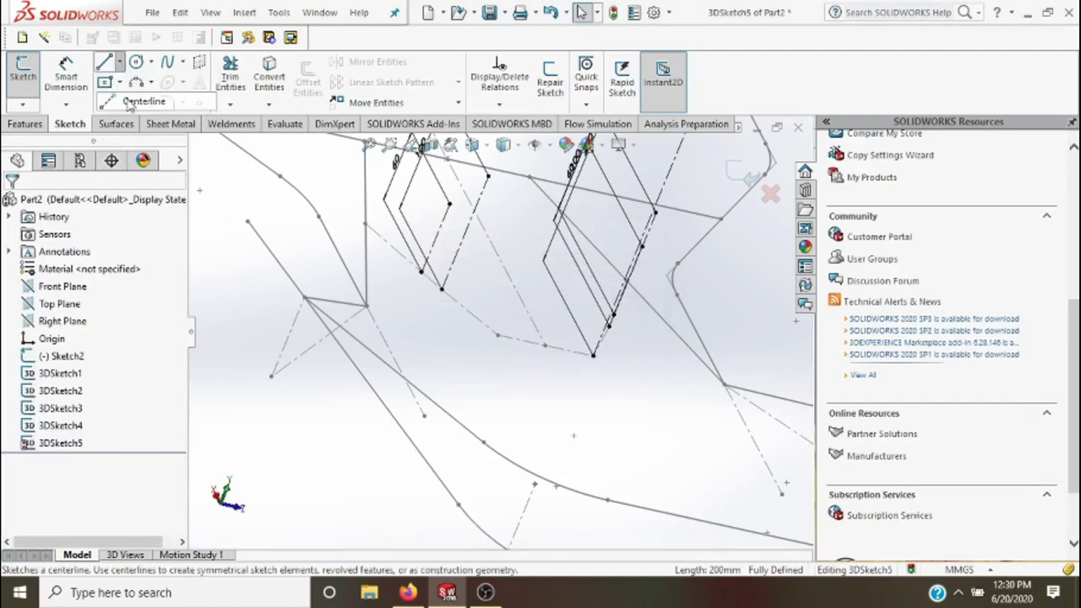
pyautogui.click(498, 336)
pyautogui.write('200')
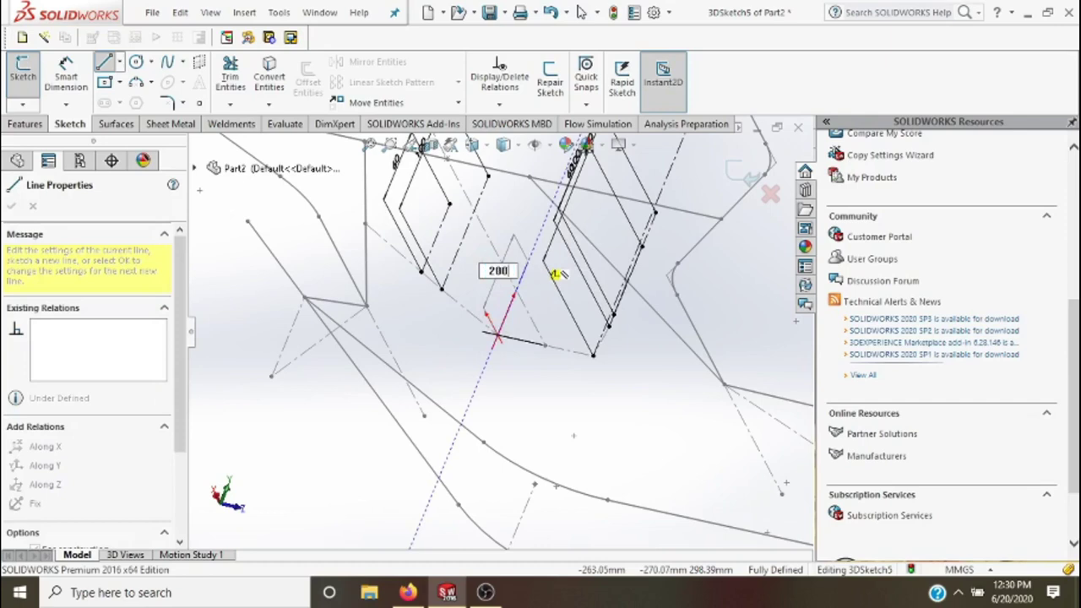
pyautogui.press('Return')
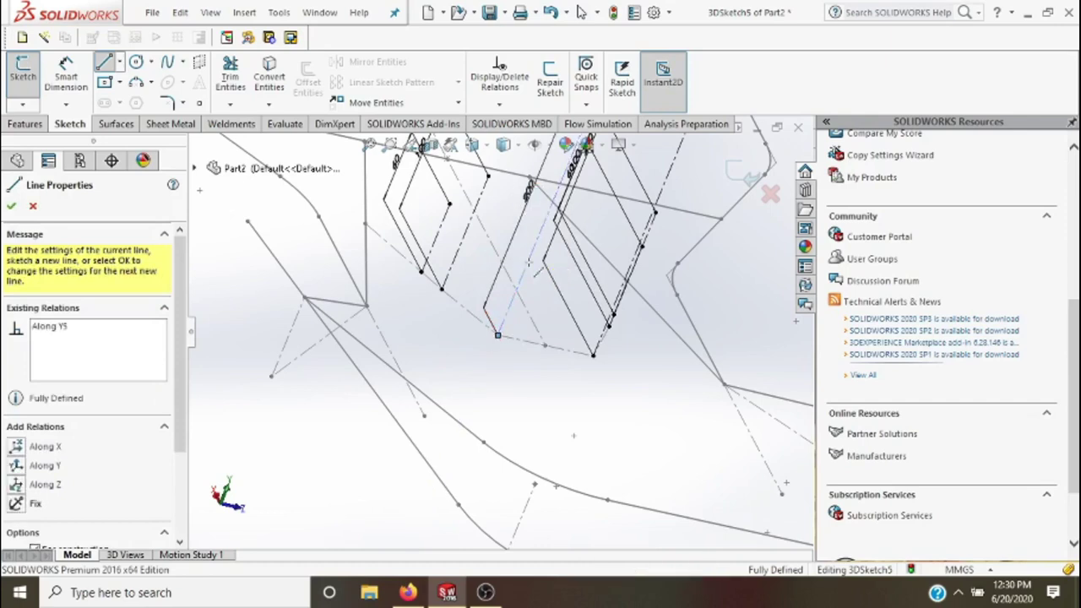
pyautogui.press('Escape')
pyautogui.press('Escape')
pyautogui.moveTo(528, 258)
pyautogui.mouseDown(button='middle')
pyautogui.moveTo(651, 335)
pyautogui.moveTo(629, 342)
pyautogui.mouseUp(button='middle')
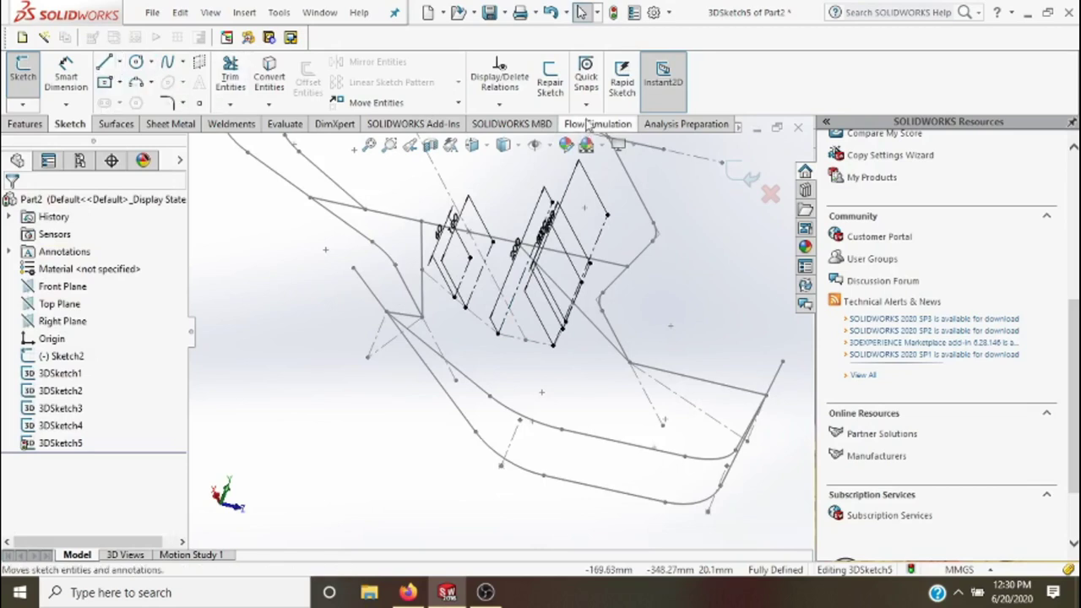
pyautogui.click(731, 174)
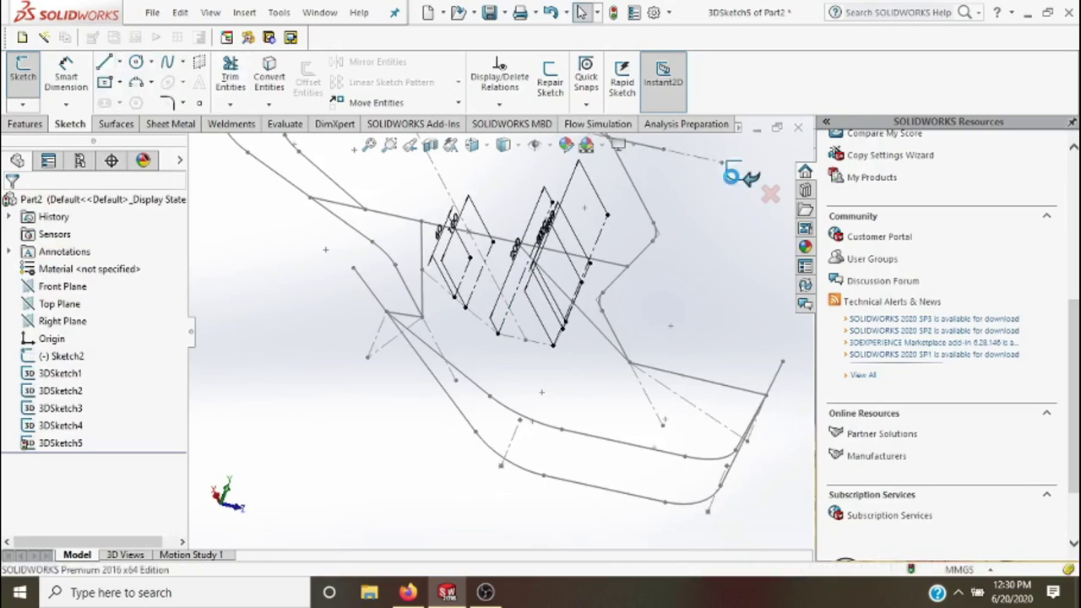
# - Rotate the view to see the frame from another side and open the Sketch type list
pyautogui.rightClick(688, 279)
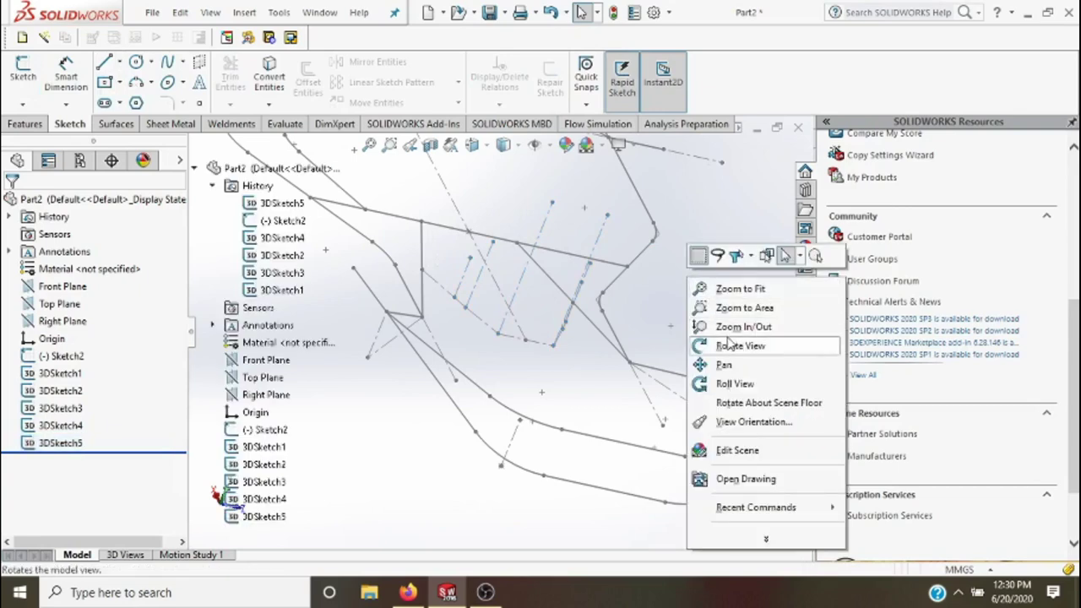
pyautogui.click(731, 343)
pyautogui.moveTo(608, 352)
pyautogui.mouseDown()
pyautogui.moveTo(562, 362)
pyautogui.moveTo(535, 343)
pyautogui.moveTo(546, 348)
pyautogui.moveTo(552, 395)
pyautogui.moveTo(579, 415)
pyautogui.moveTo(572, 444)
pyautogui.moveTo(552, 445)
pyautogui.mouseUp()
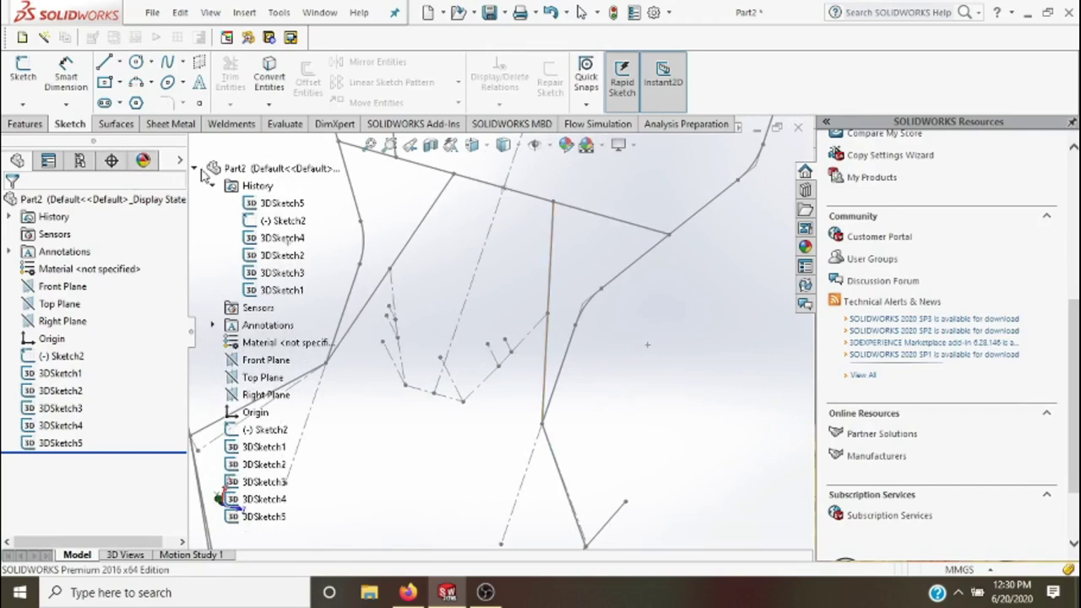
pyautogui.moveTo(520, 335); pyautogui.dragTo(499, 295)
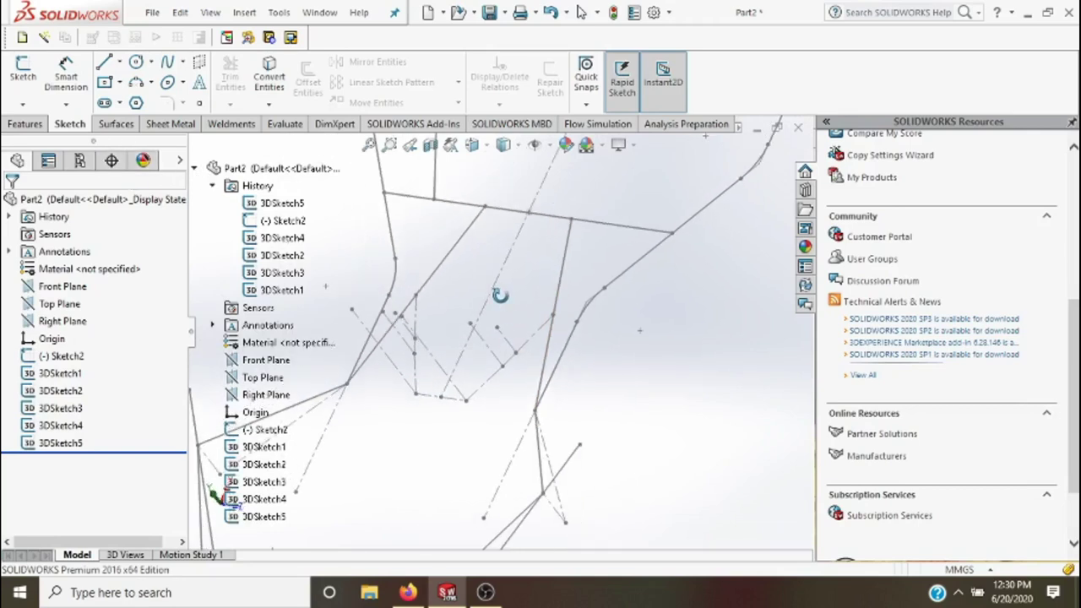
pyautogui.click(23, 103)
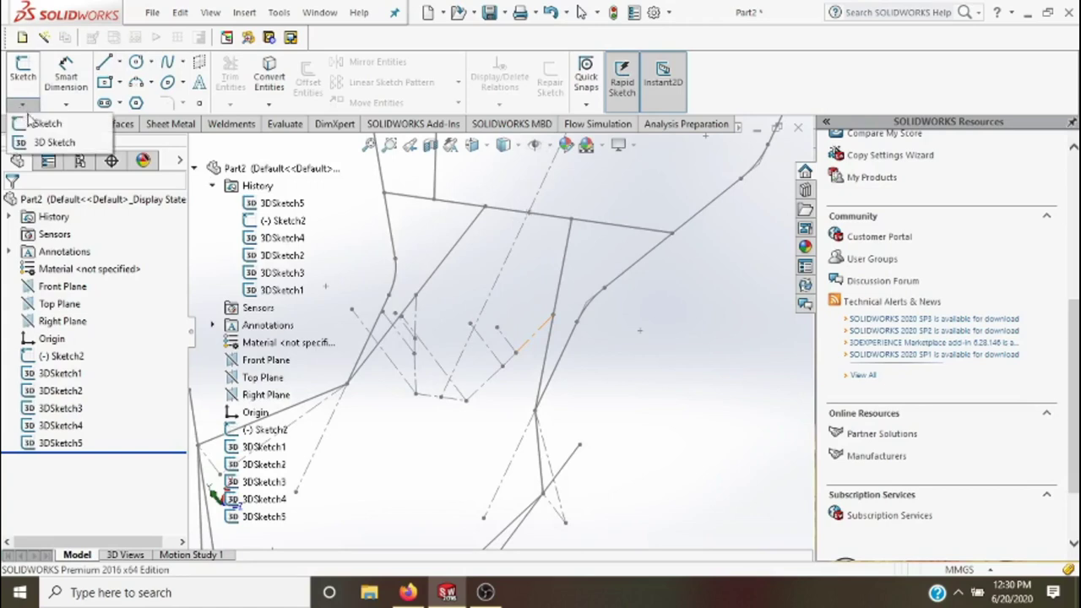
# - Start a new 3D sketch and draw a short two-segment line chain from the existing frame point
pyautogui.click(44, 143)
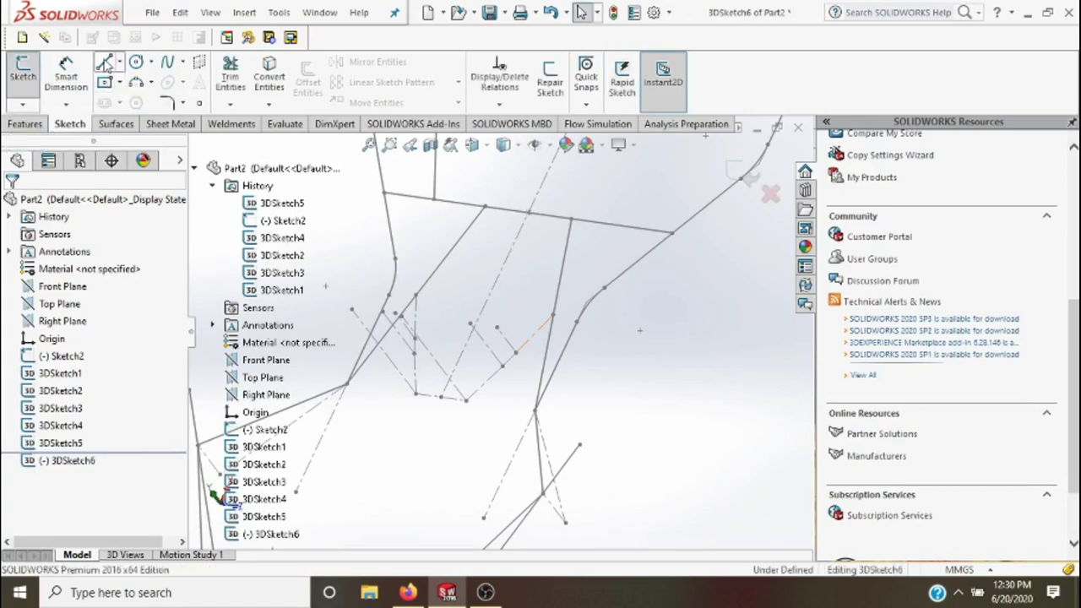
pyautogui.click(104, 63)
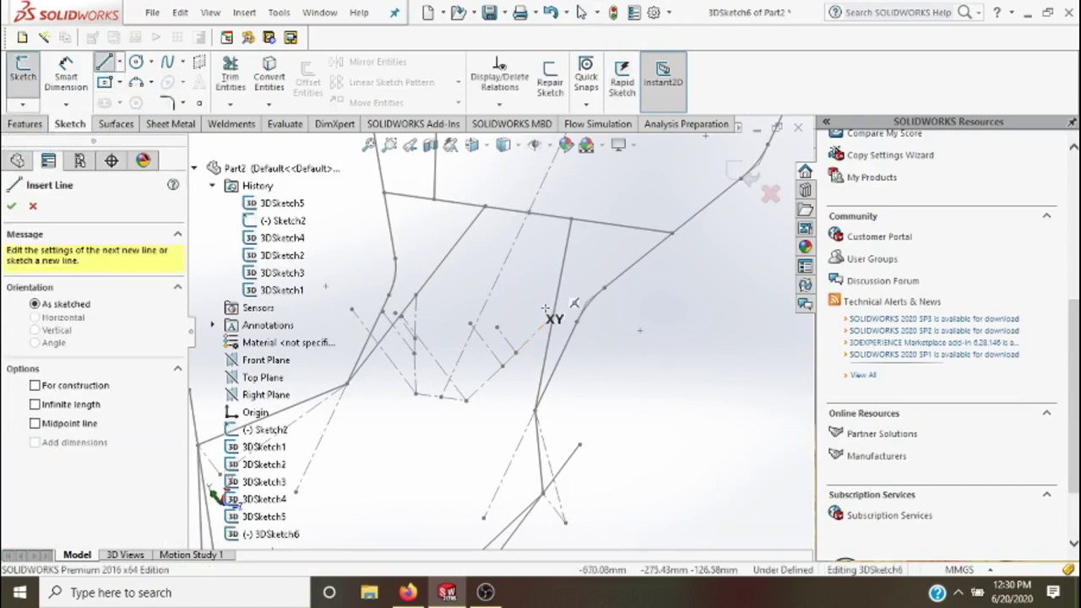
pyautogui.click(496, 326)
pyautogui.click(552, 315)
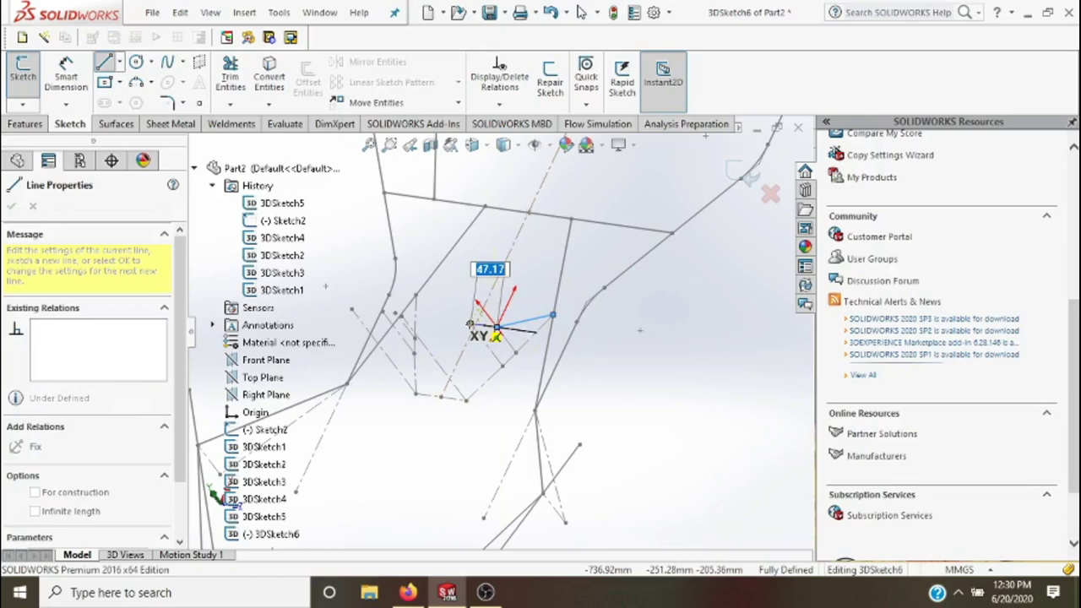
pyautogui.click(496, 327)
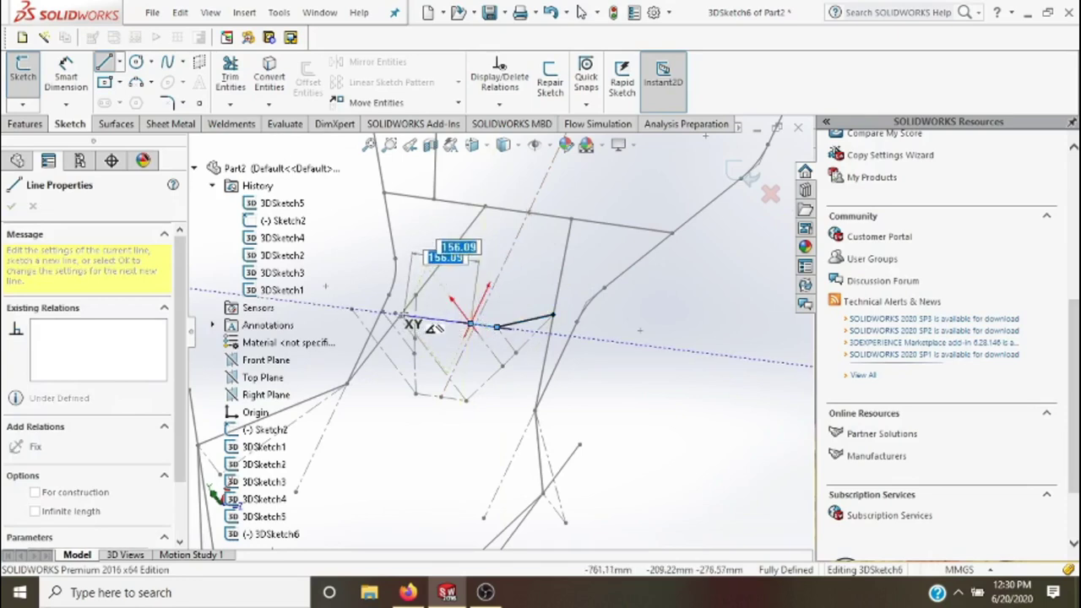
pyautogui.moveTo(470, 325); pyautogui.dragTo(490, 327, button='middle')
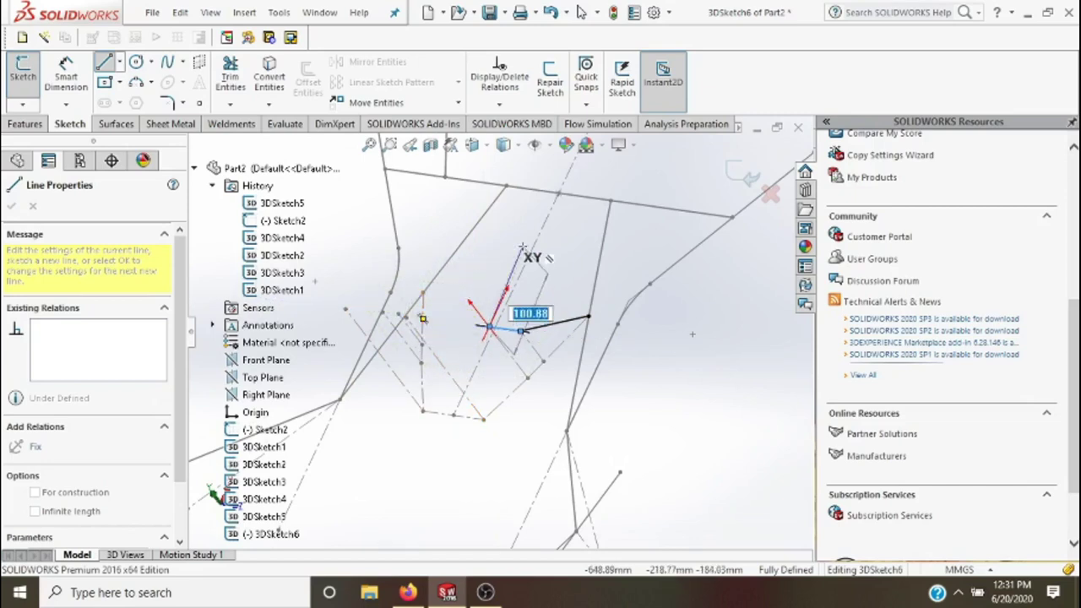
pyautogui.press('Escape')
pyautogui.press('Escape')
# - Add one more short line to the bent member at the frame centre, then exit the Line tool
pyautogui.rightClick(466, 325)
pyautogui.moveTo(532, 376)
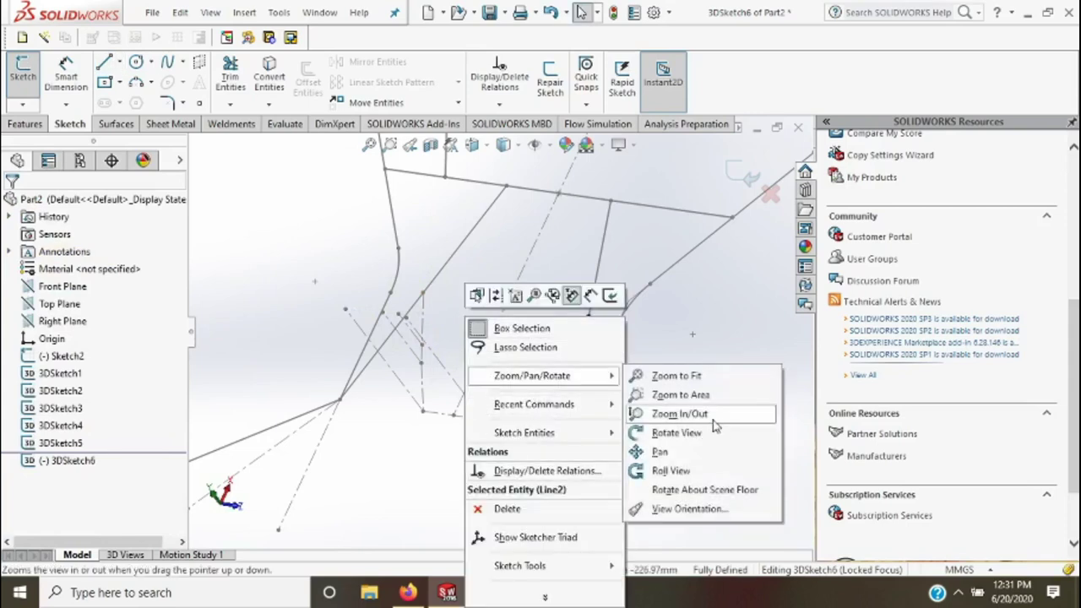
pyautogui.click(667, 432)
pyautogui.moveTo(458, 386); pyautogui.dragTo(485, 391)
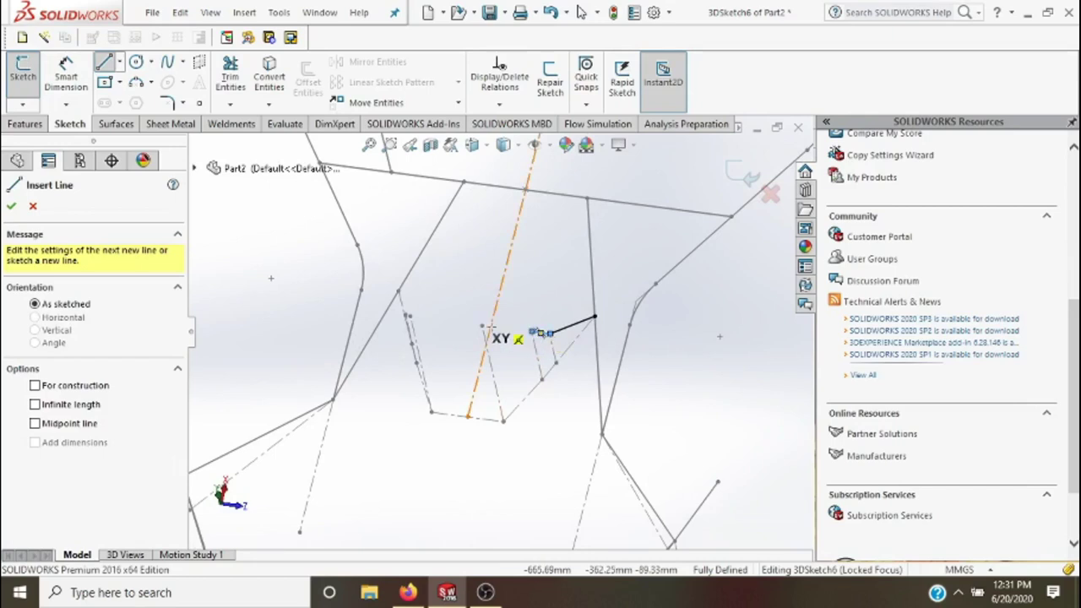
pyautogui.click(482, 326)
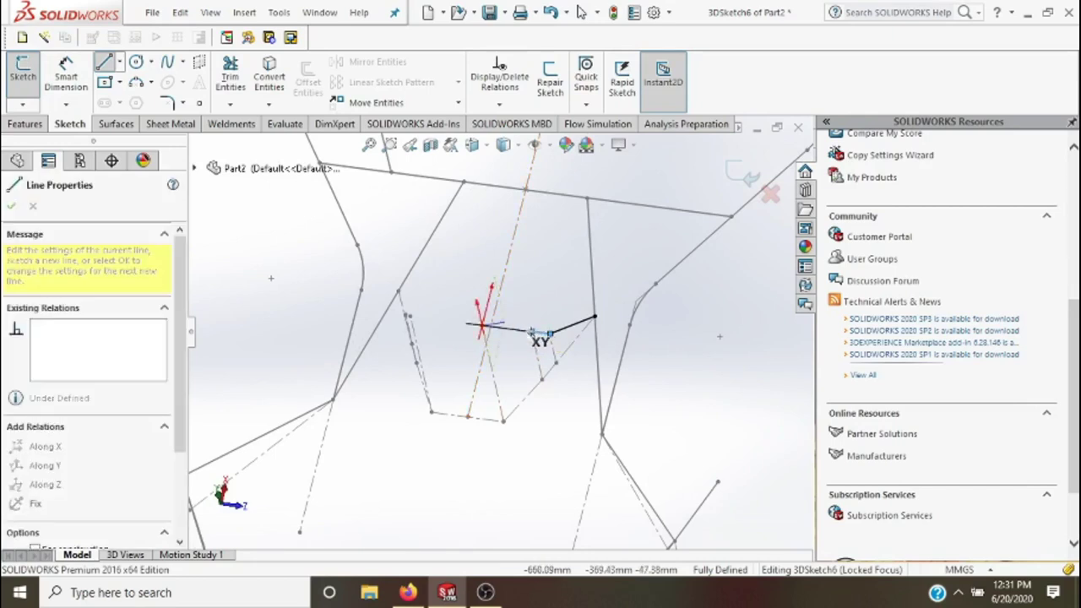
pyautogui.press('Escape')
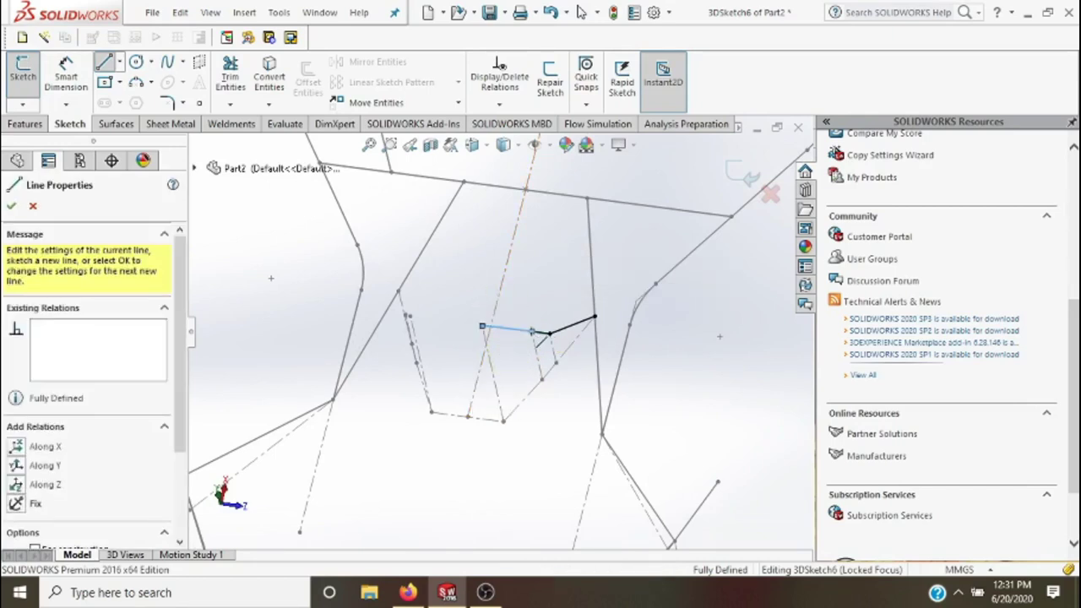
pyautogui.press('Escape')
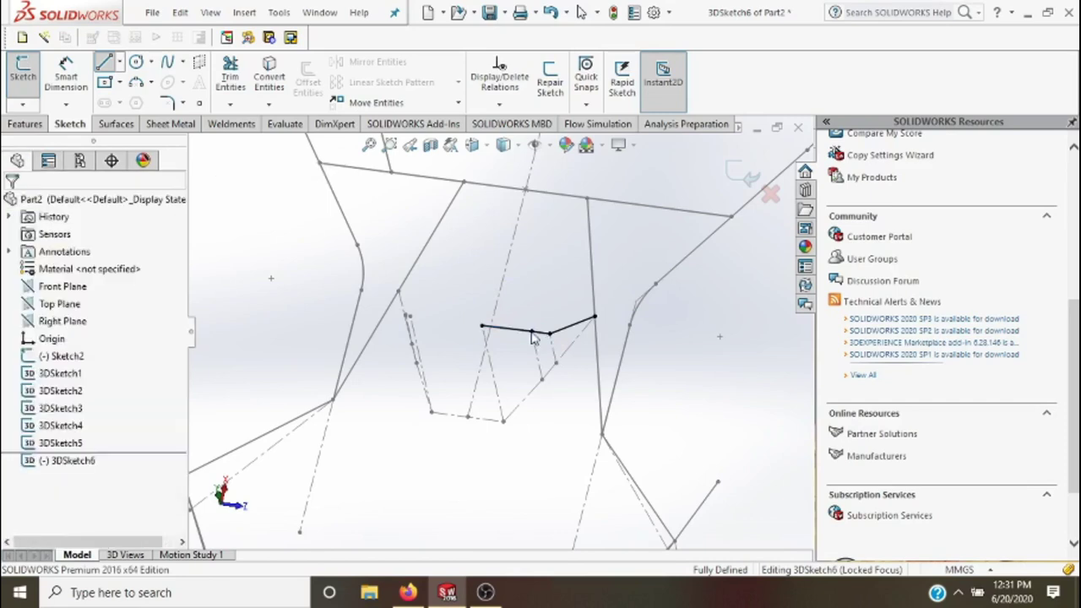
pyautogui.rightClick(426, 414)
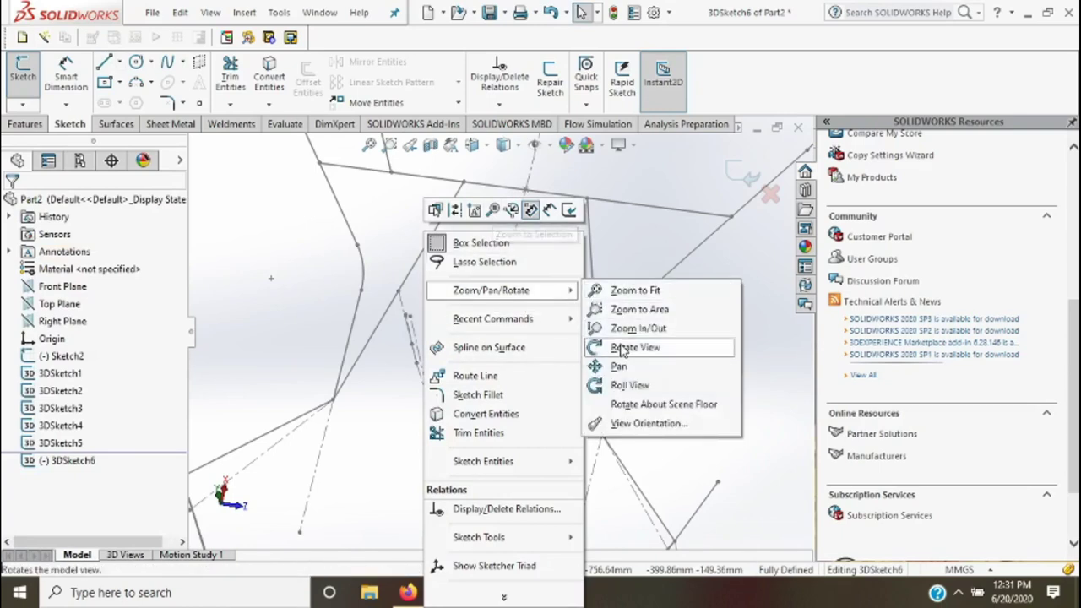
# - Draw a second bent line chain from the left frame line across the middle of the wireframe
pyautogui.moveTo(498, 290)
pyautogui.click(599, 347)
pyautogui.moveTo(449, 397); pyautogui.dragTo(476, 393)
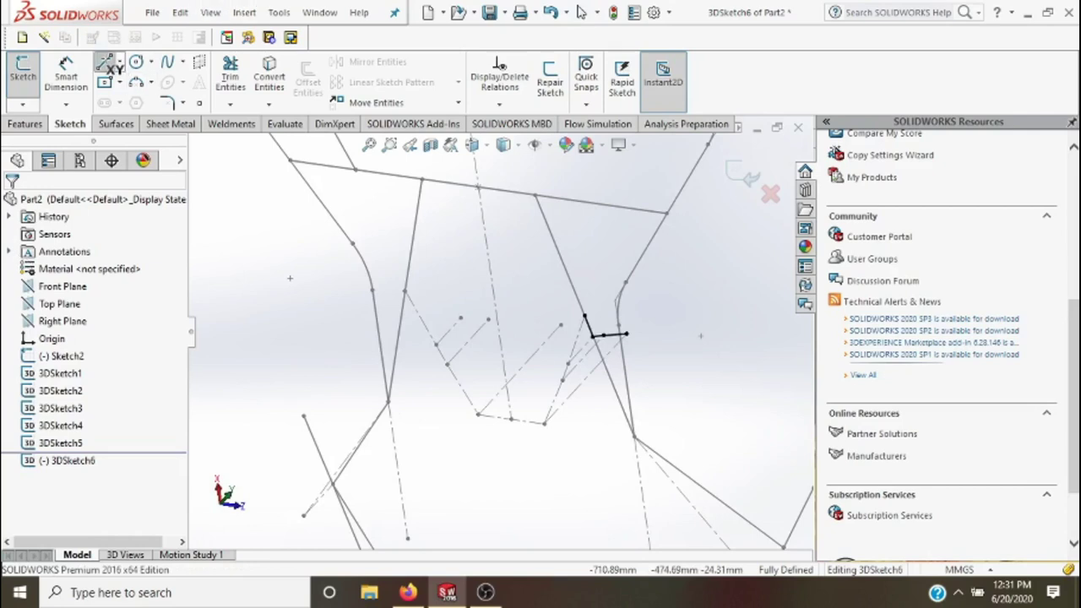
pyautogui.click(105, 64)
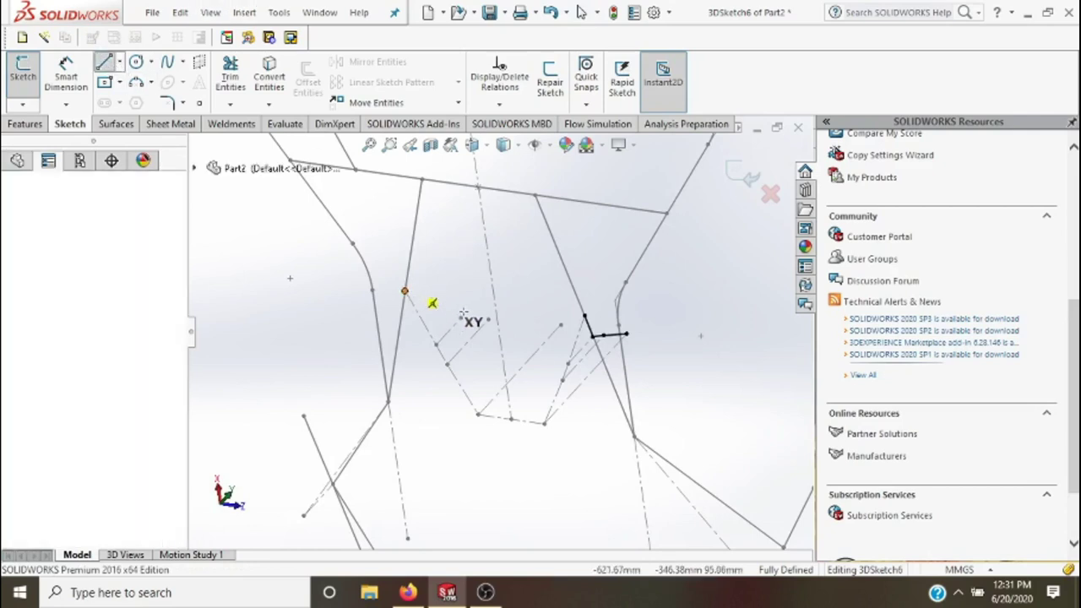
pyautogui.click(405, 290)
pyautogui.click(488, 319)
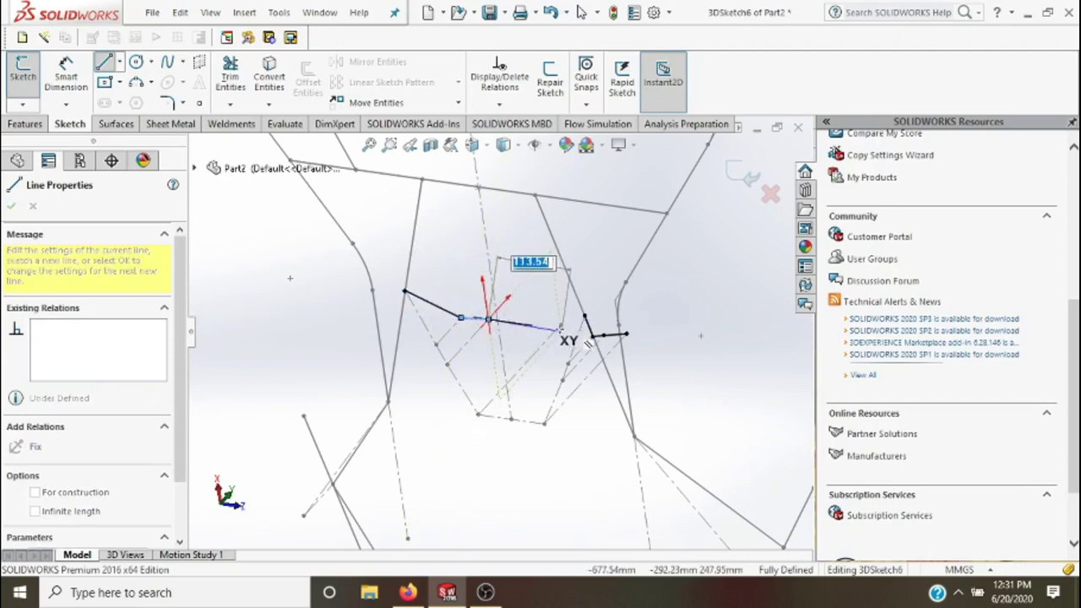
pyautogui.click(560, 323)
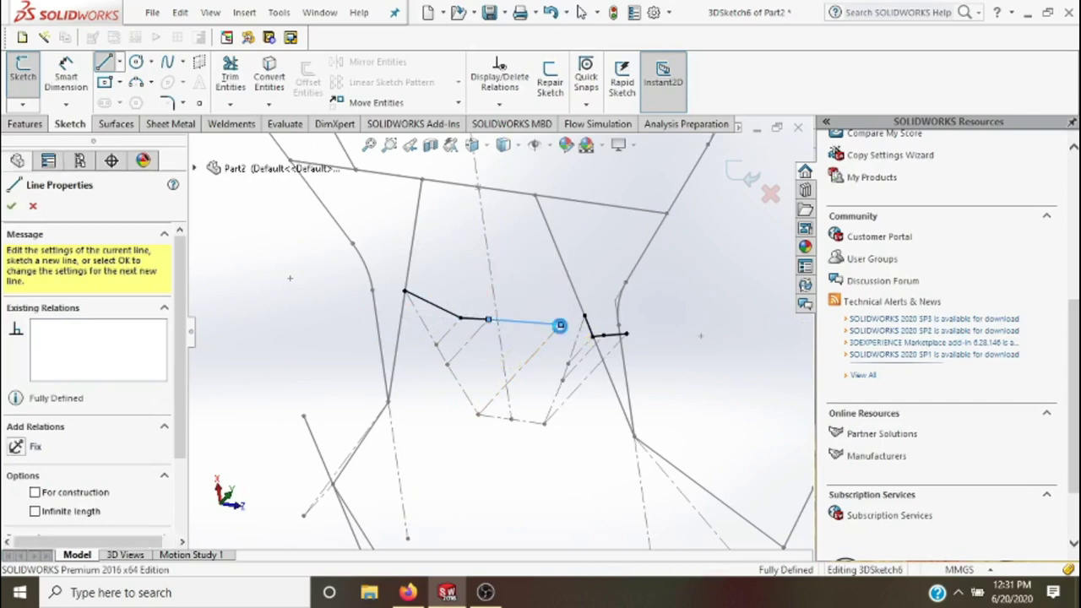
pyautogui.press('Escape')
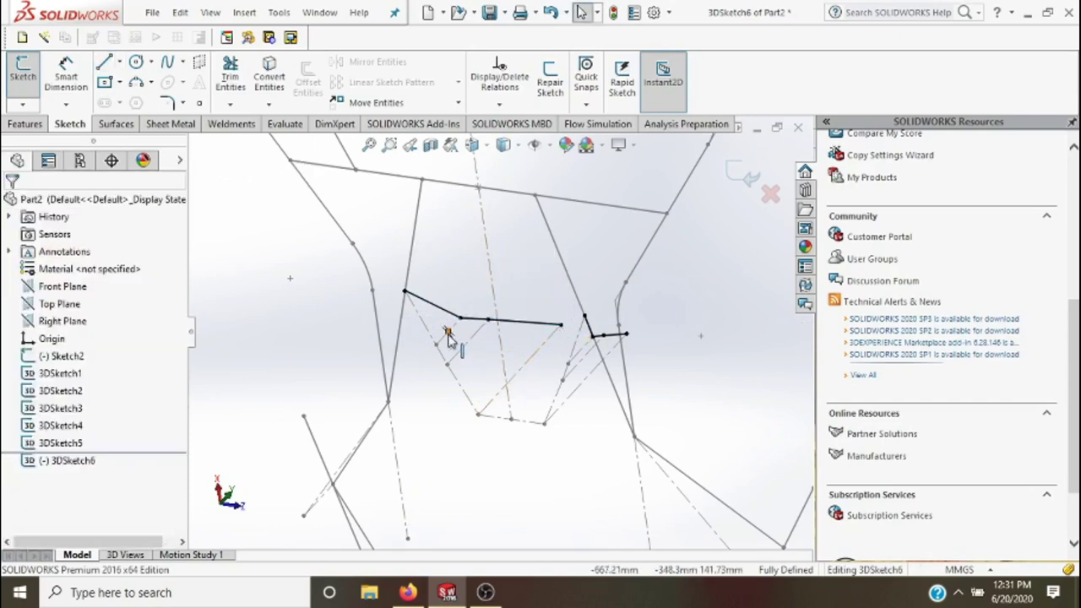
pyautogui.rightClick(326, 297)
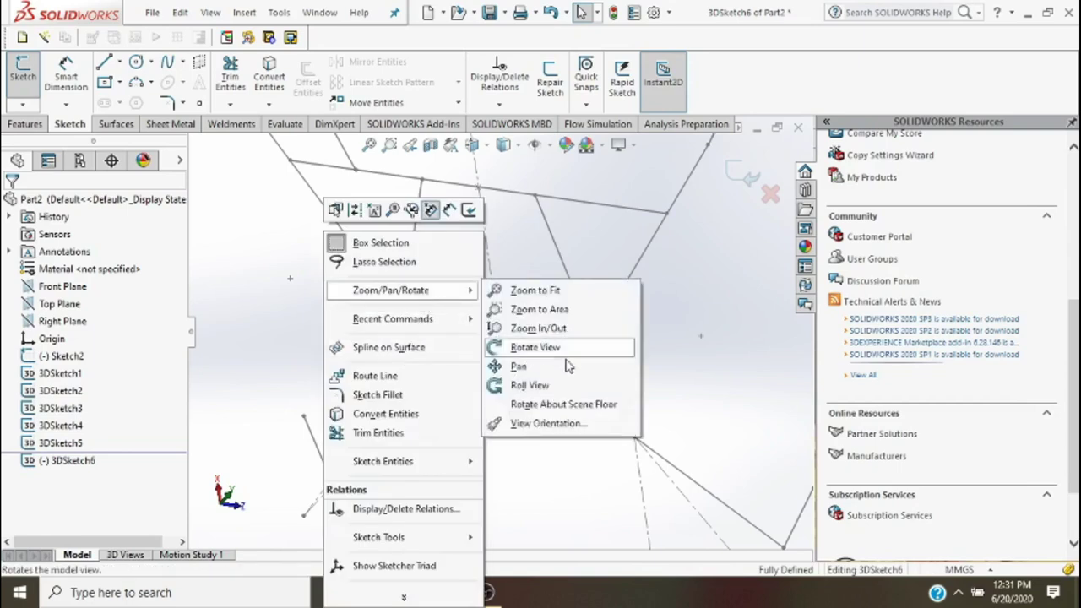
pyautogui.click(570, 361)
pyautogui.moveTo(567, 362)
pyautogui.mouseDown()
pyautogui.moveTo(514, 341)
pyautogui.moveTo(514, 369)
pyautogui.moveTo(456, 411)
pyautogui.moveTo(439, 388)
pyautogui.moveTo(447, 374)
pyautogui.moveTo(465, 405)
pyautogui.mouseUp()
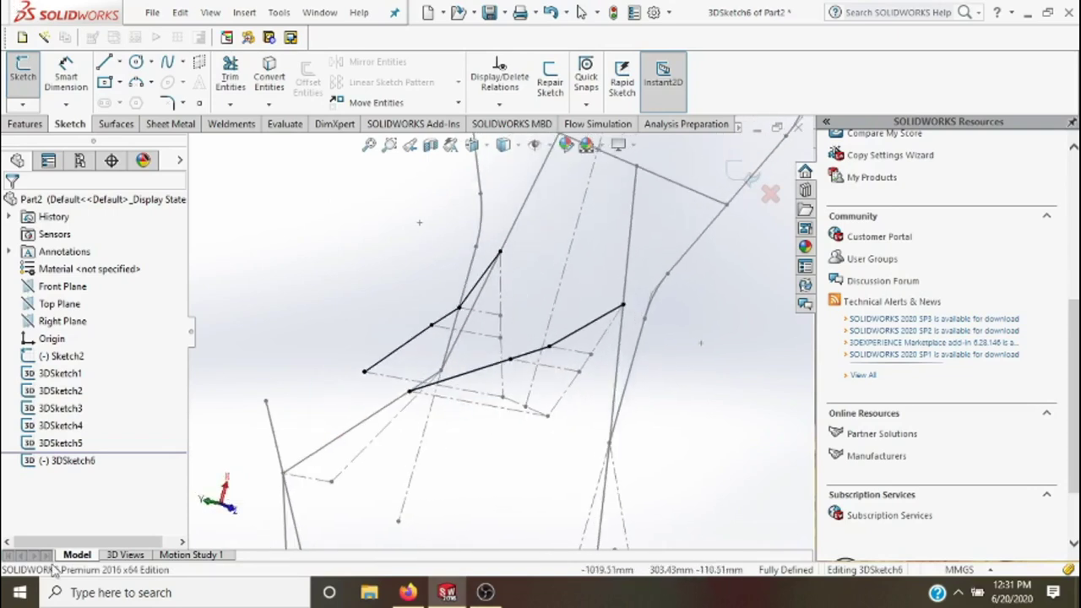
# - Add 100 mm sketch fillets at all four bends of the two new line chains
pyautogui.click(168, 103)
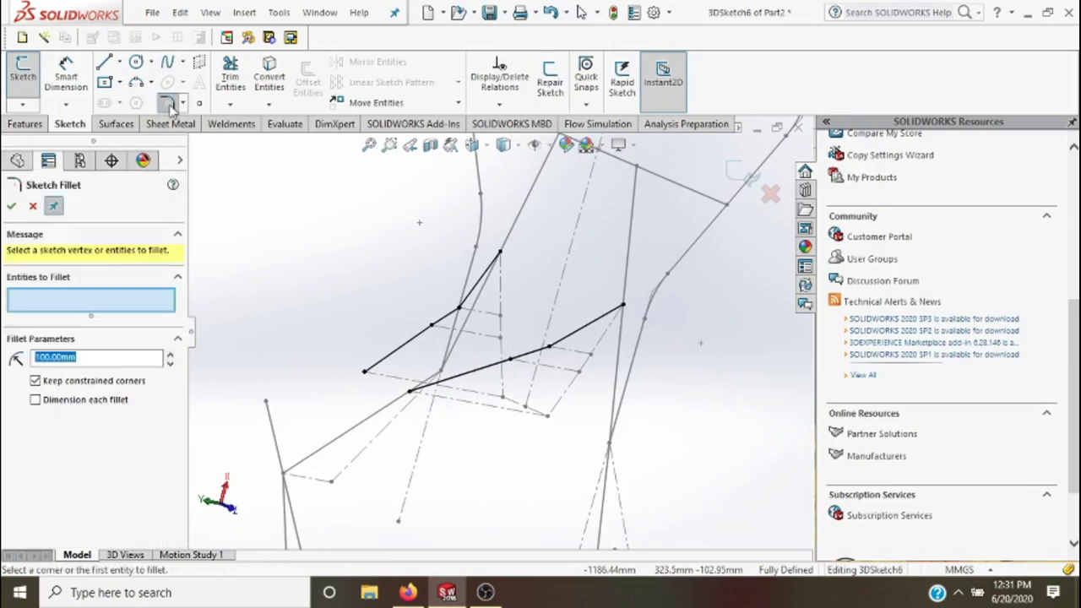
pyautogui.click(498, 365)
pyautogui.click(527, 360)
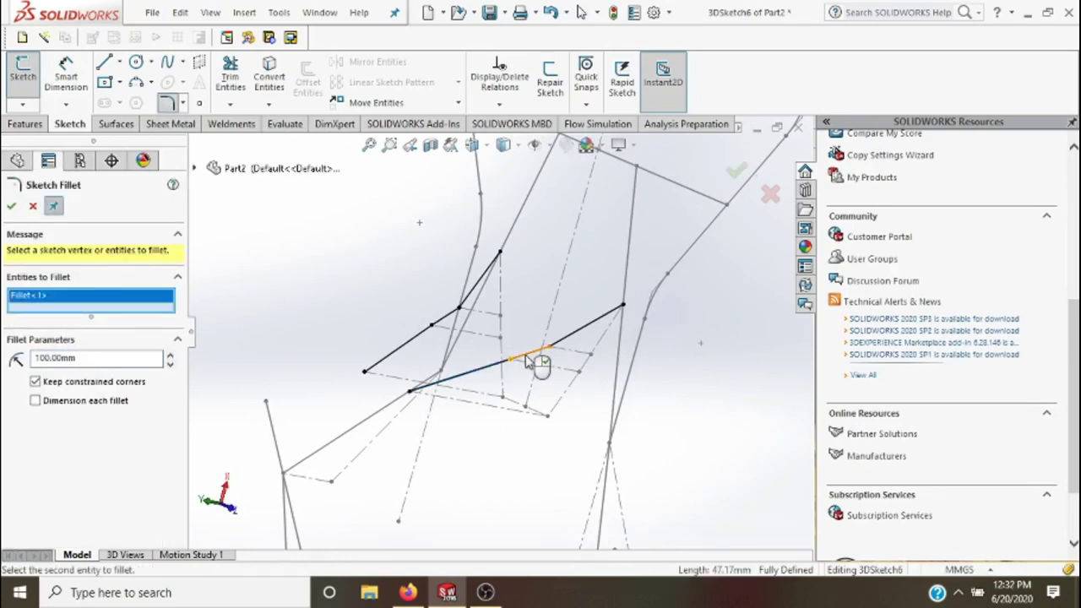
pyautogui.click(544, 351)
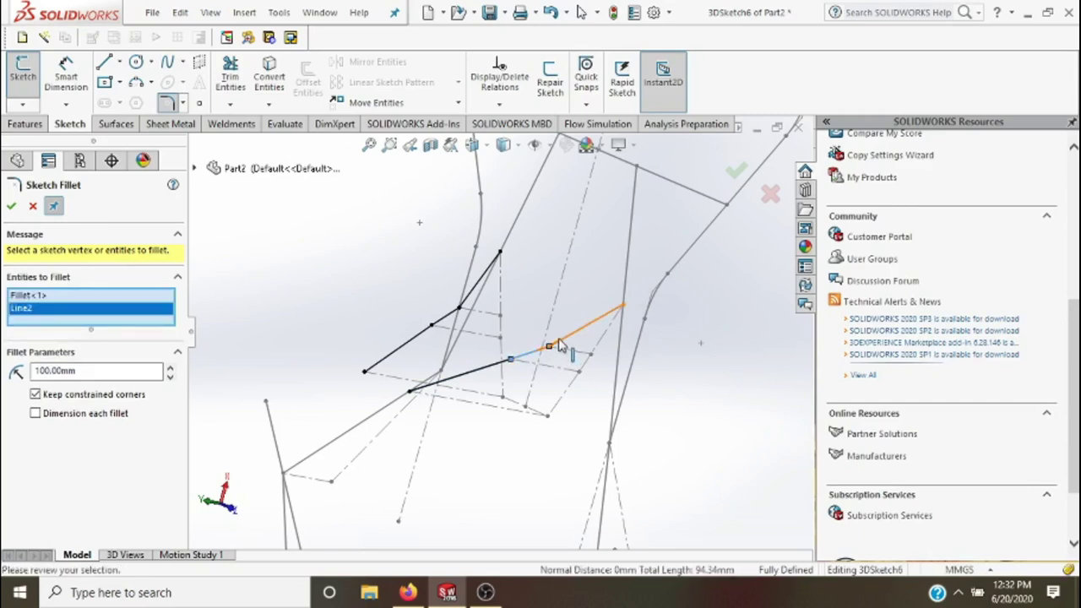
pyautogui.click(559, 344)
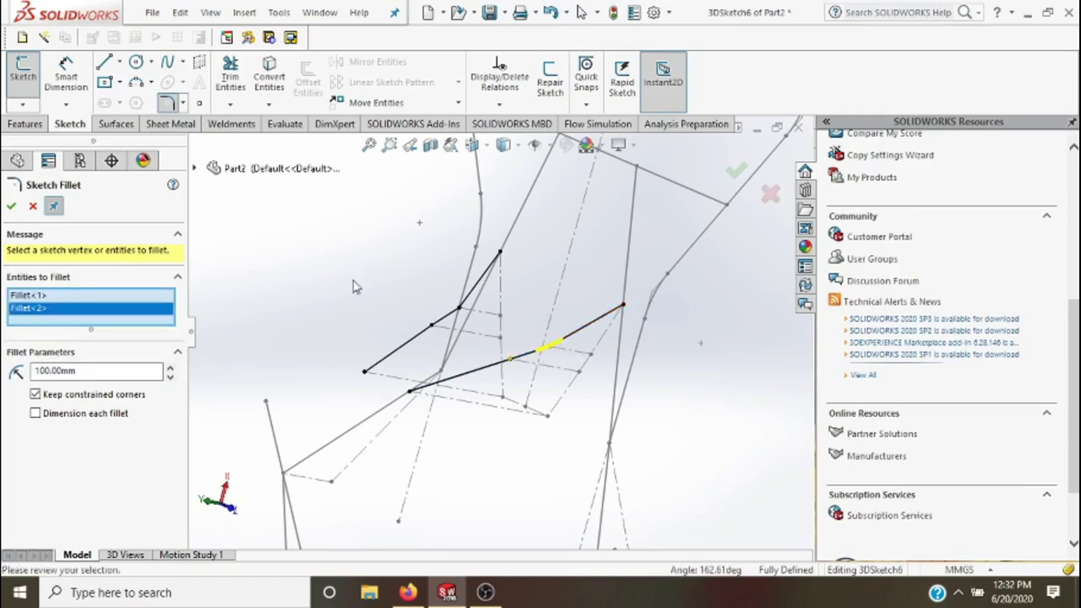
pyautogui.click(397, 358)
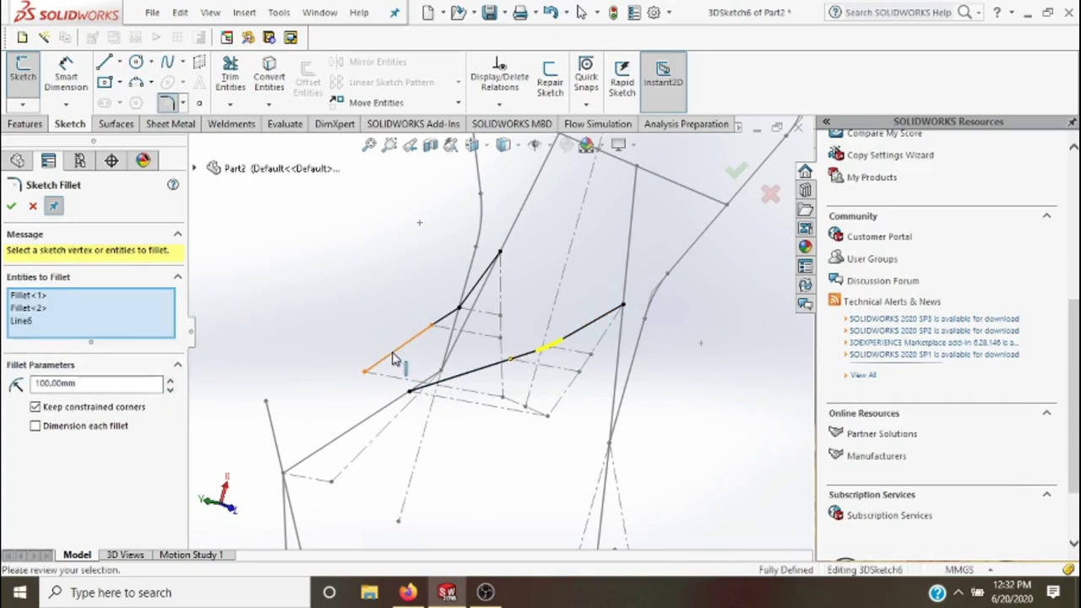
pyautogui.click(459, 317)
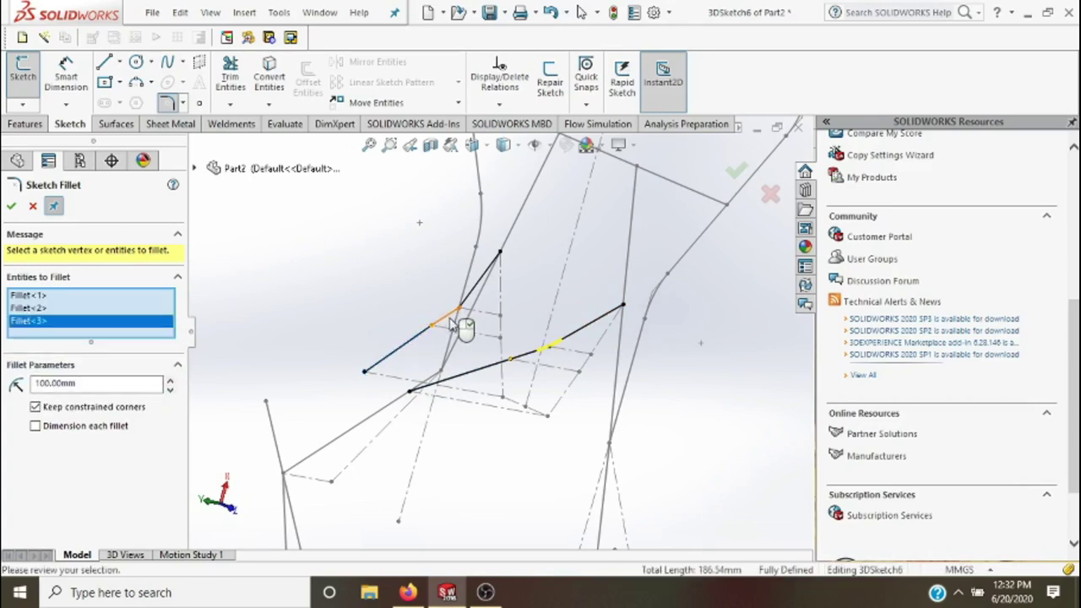
pyautogui.click(456, 316)
pyautogui.click(474, 298)
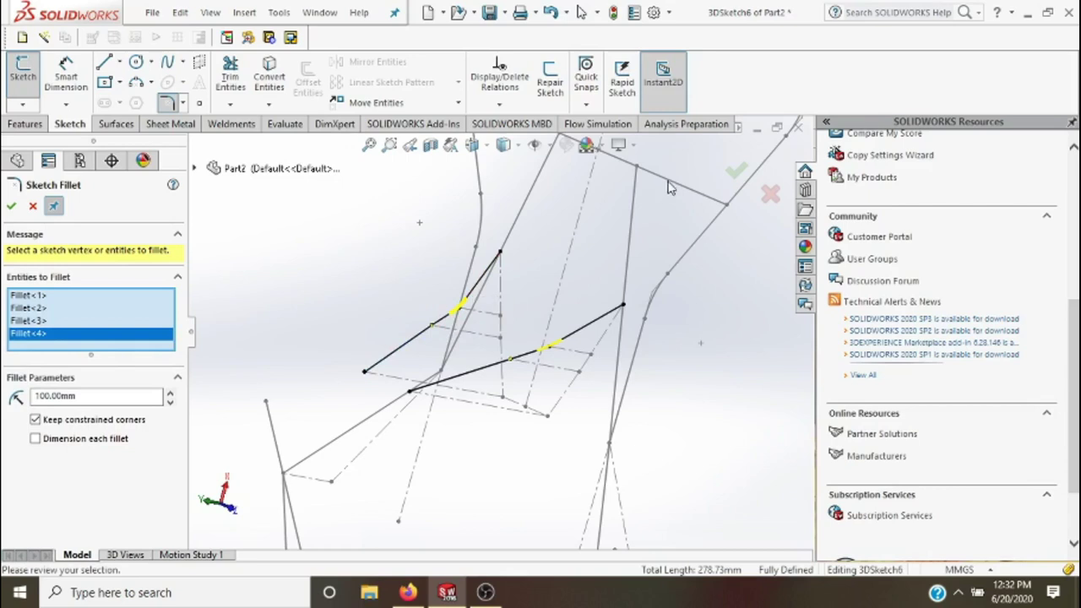
pyautogui.click(735, 172)
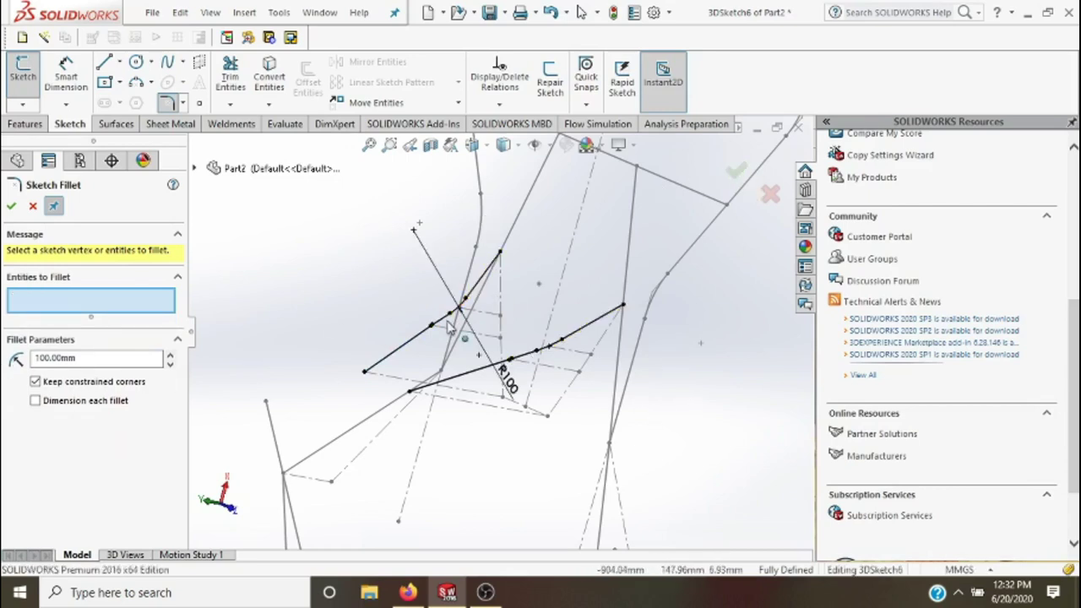
pyautogui.moveTo(435, 325); pyautogui.dragTo(446, 338, button='middle')
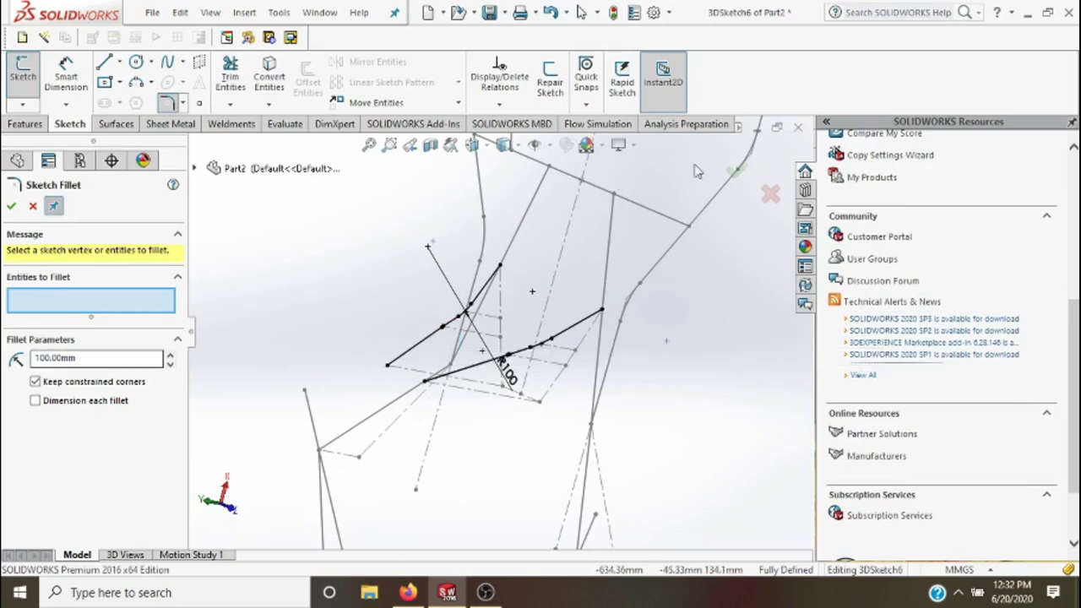
pyautogui.click(748, 176)
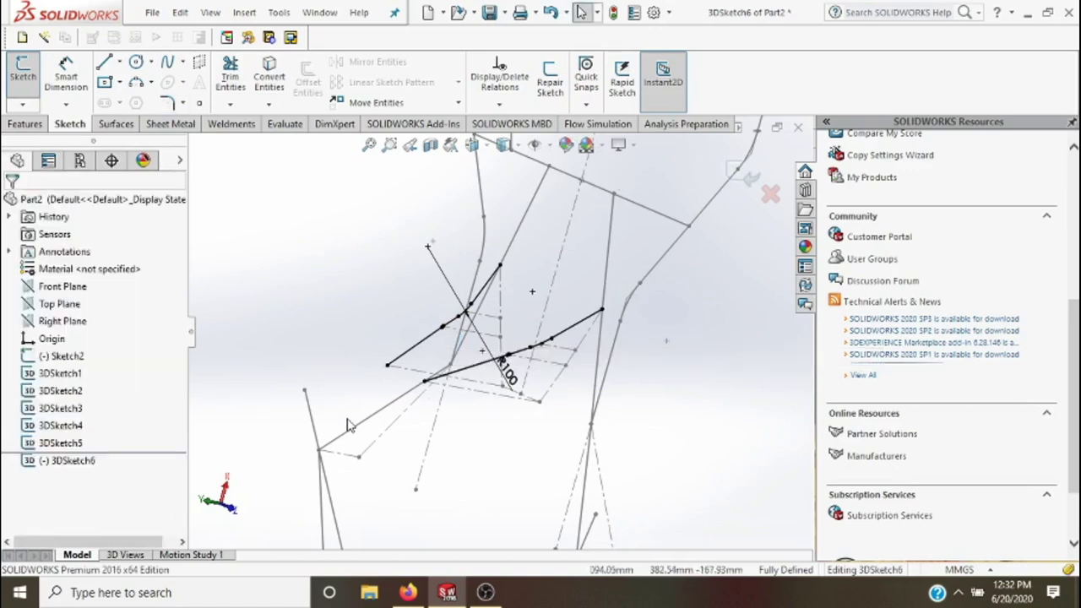
pyautogui.moveTo(346, 422); pyautogui.dragTo(380, 430, button='middle')
pyautogui.press('Left')
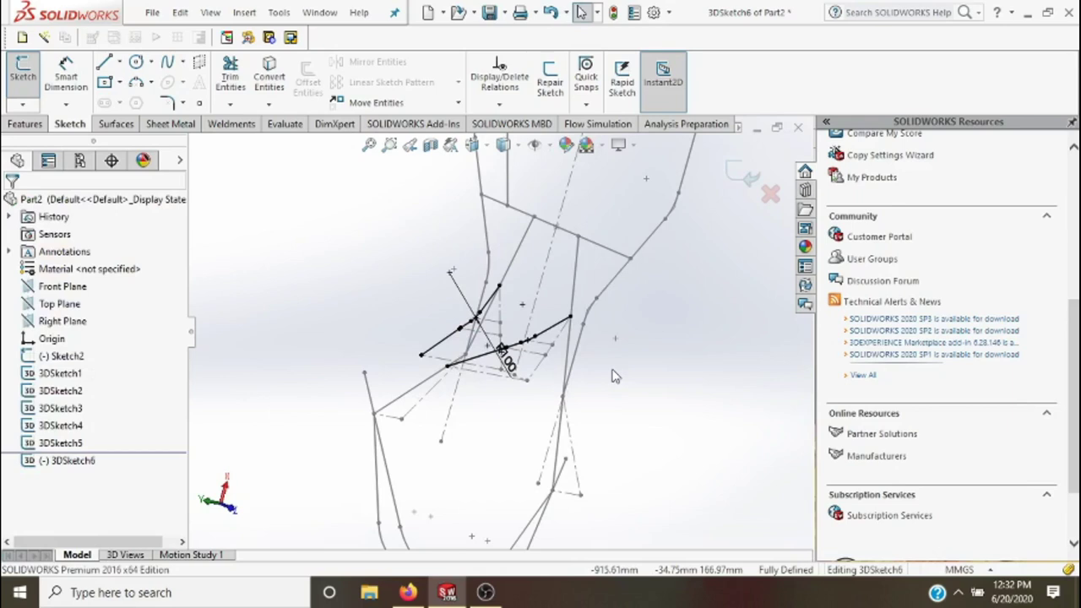
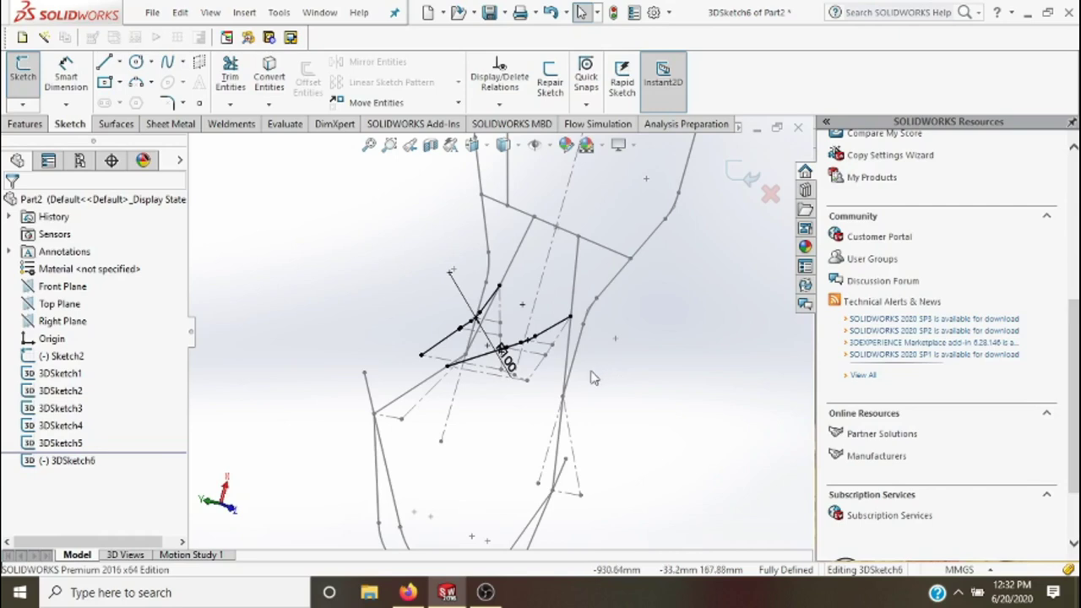
# - Rotate the view around 3DSketch6, then exit the 3D sketch
pyautogui.rightClick(309, 314)
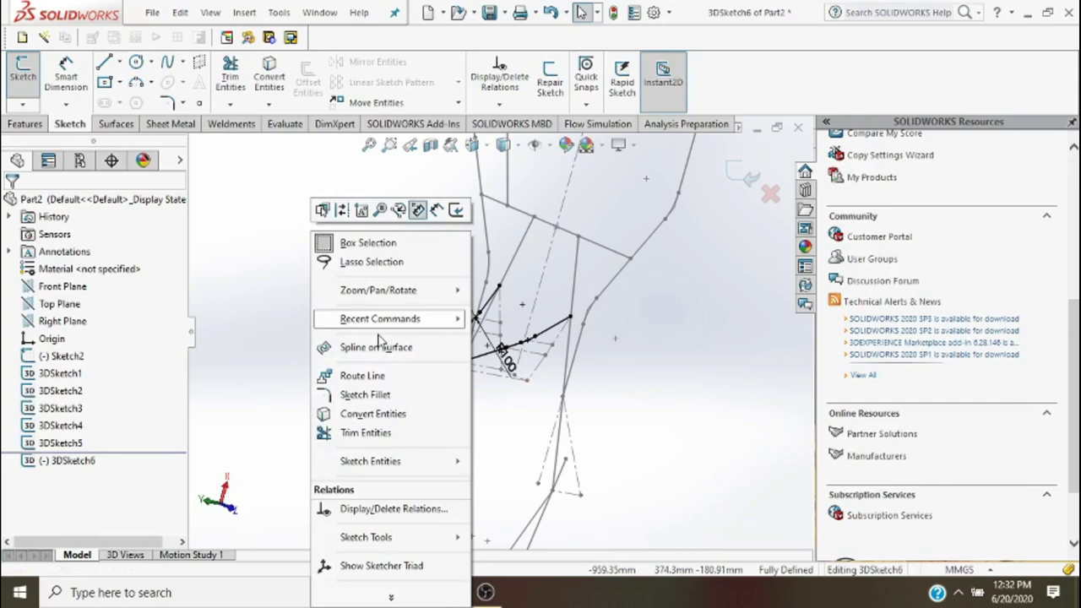
pyautogui.moveTo(388, 289)
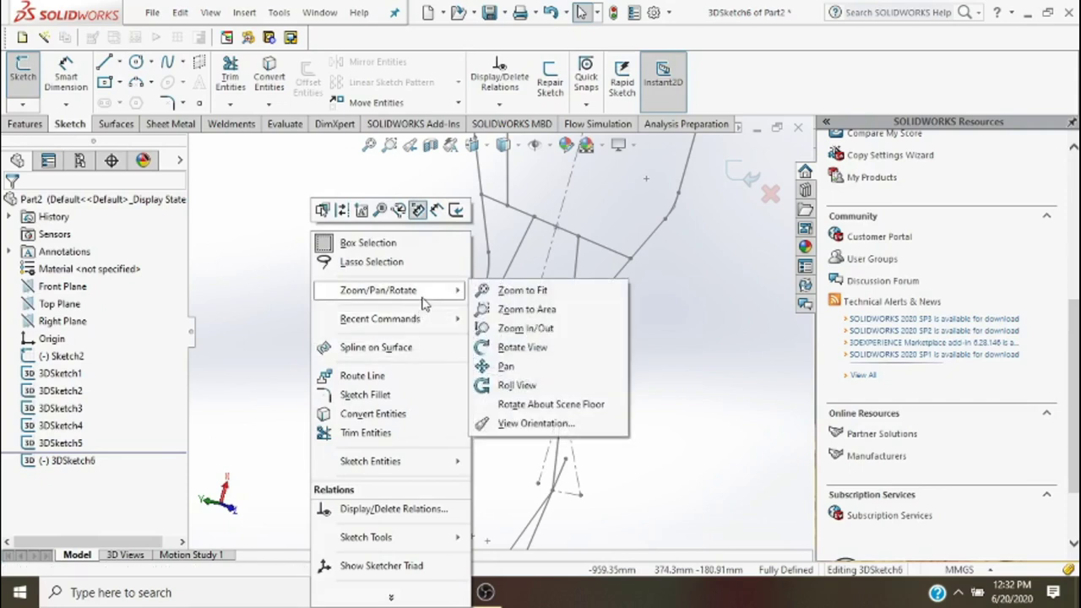
pyautogui.click(485, 346)
pyautogui.moveTo(507, 361)
pyautogui.mouseDown()
pyautogui.moveTo(647, 270)
pyautogui.moveTo(425, 379)
pyautogui.moveTo(397, 473)
pyautogui.moveTo(253, 455)
pyautogui.mouseUp()
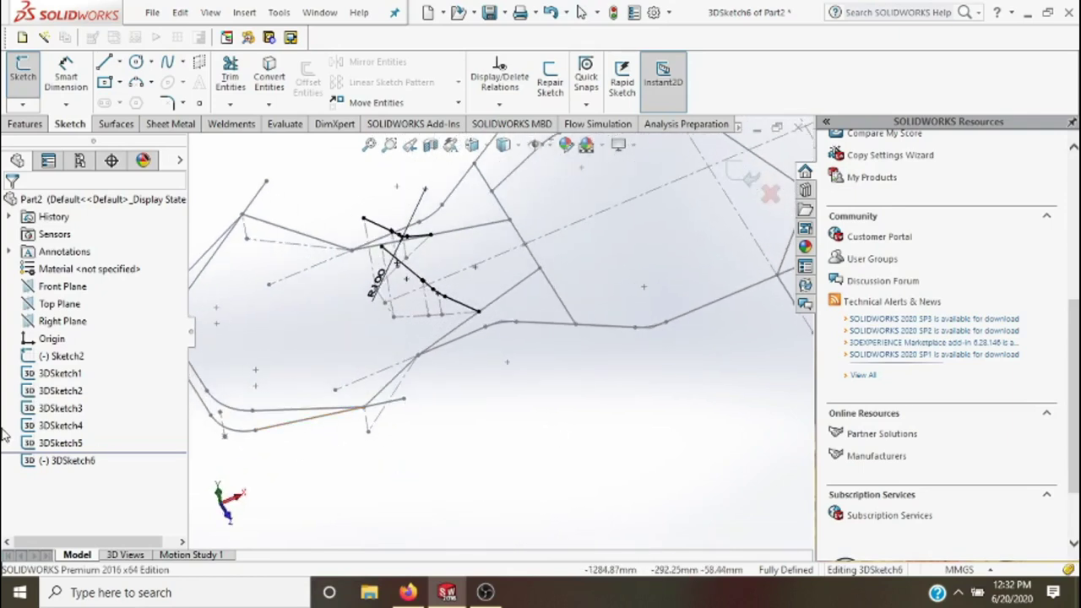
pyautogui.click(742, 175)
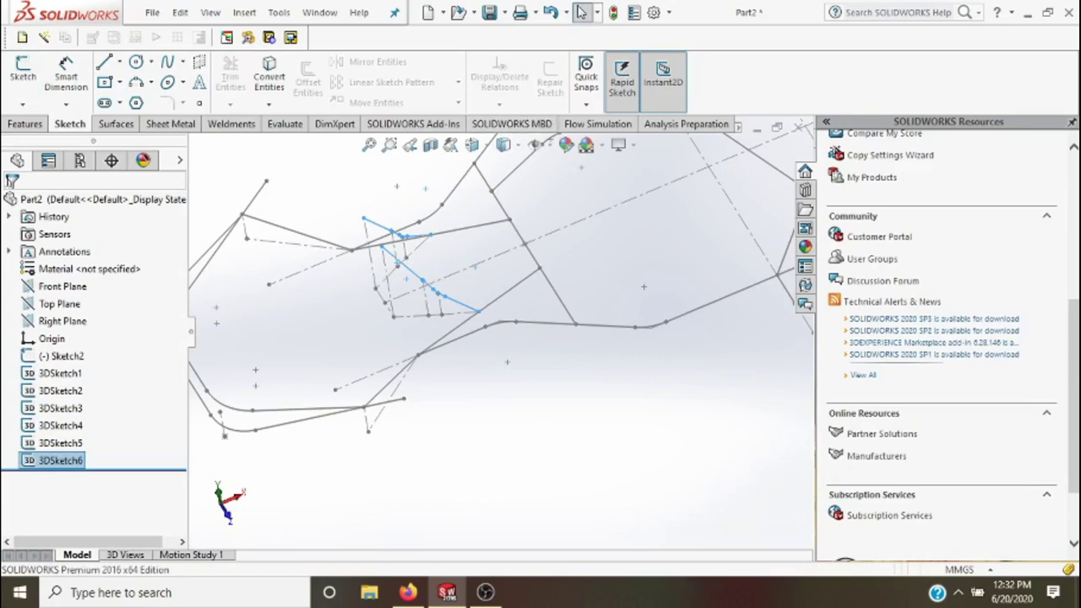
# - Create Plane1 perpendicular to the short 3DSketch6 line at its endpoint
pyautogui.click(24, 124)
pyautogui.click(631, 103)
pyautogui.click(673, 103)
pyautogui.click(631, 103)
pyautogui.click(631, 103)
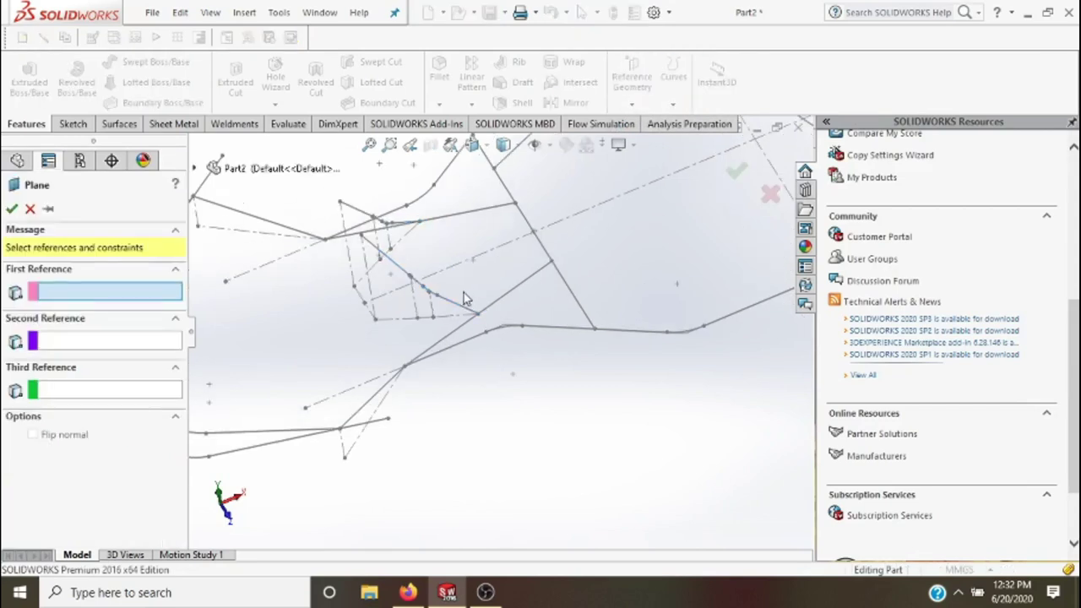
pyautogui.scroll(-2, 463, 298)
pyautogui.click(478, 320)
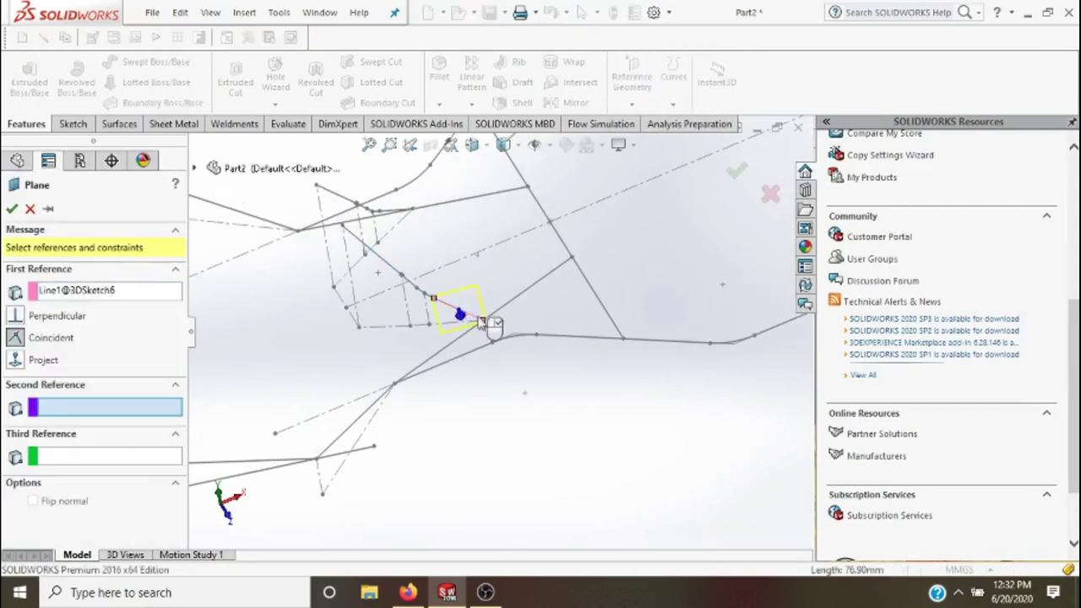
pyautogui.click(483, 322)
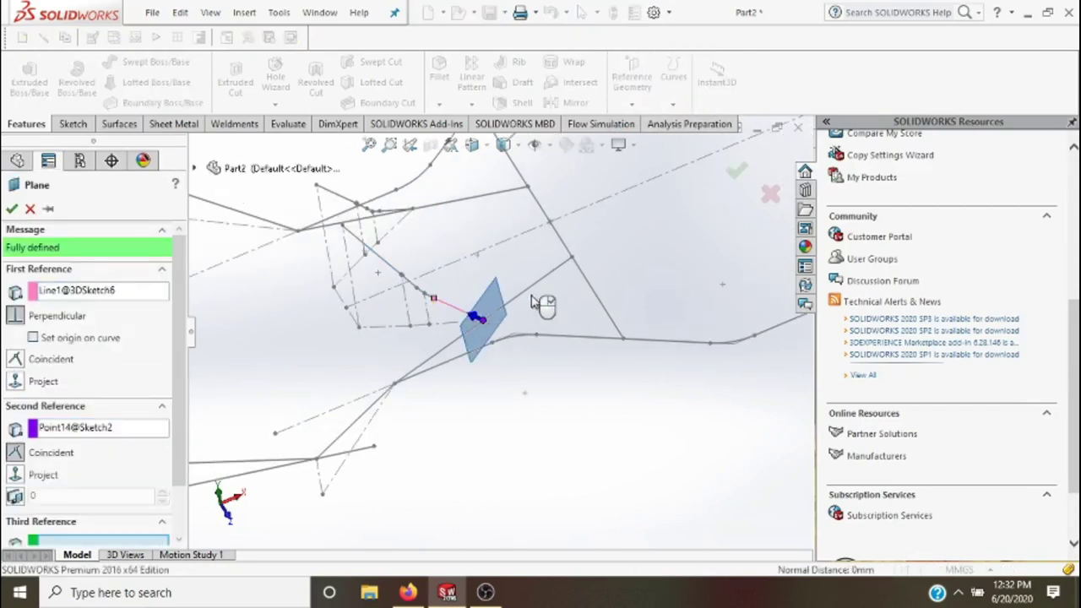
pyautogui.click(731, 179)
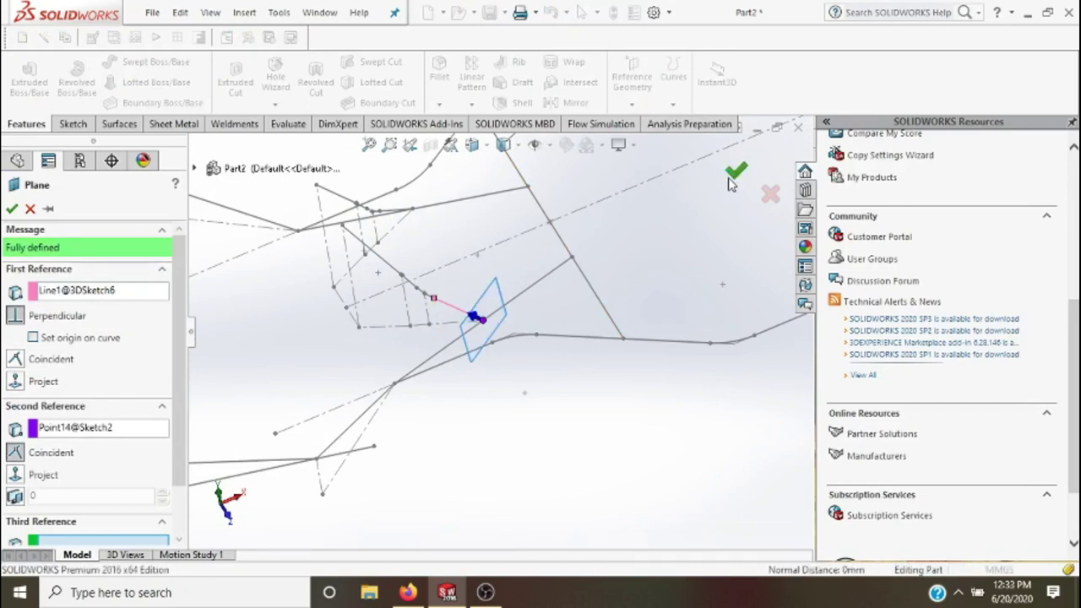
# - Sketch a Ø20 circle on Plane1 centred on the line endpoint and exit the sketch
pyautogui.click(73, 123)
pyautogui.click(23, 69)
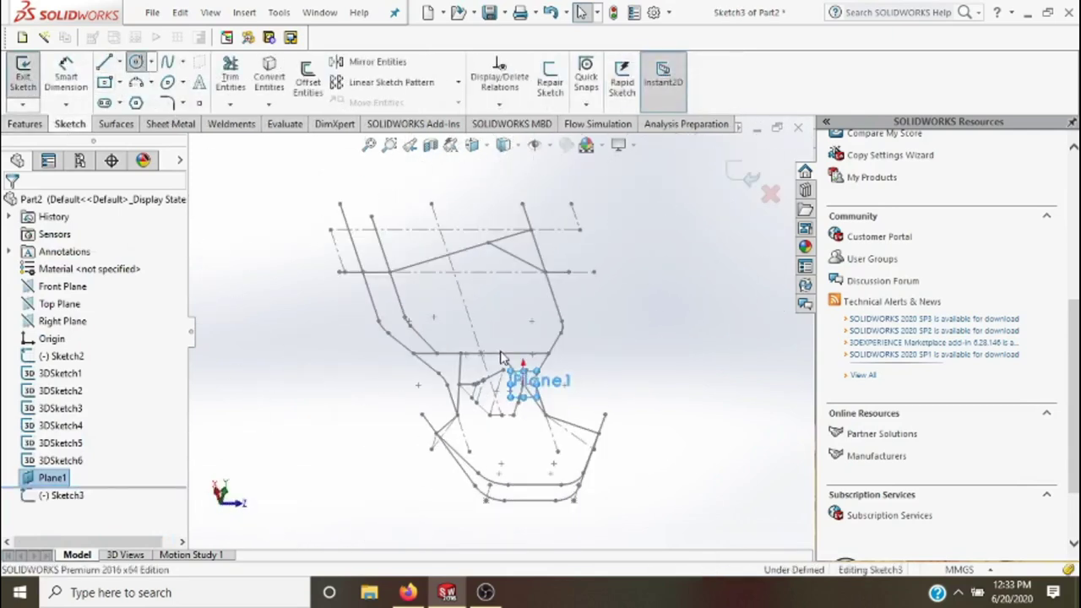
pyautogui.scroll(-1, 502, 358)
pyautogui.scroll(-1, 503, 360)
pyautogui.scroll(-2, 505, 362)
pyautogui.scroll(-1, 507, 360)
pyautogui.scroll(-1, 513, 363)
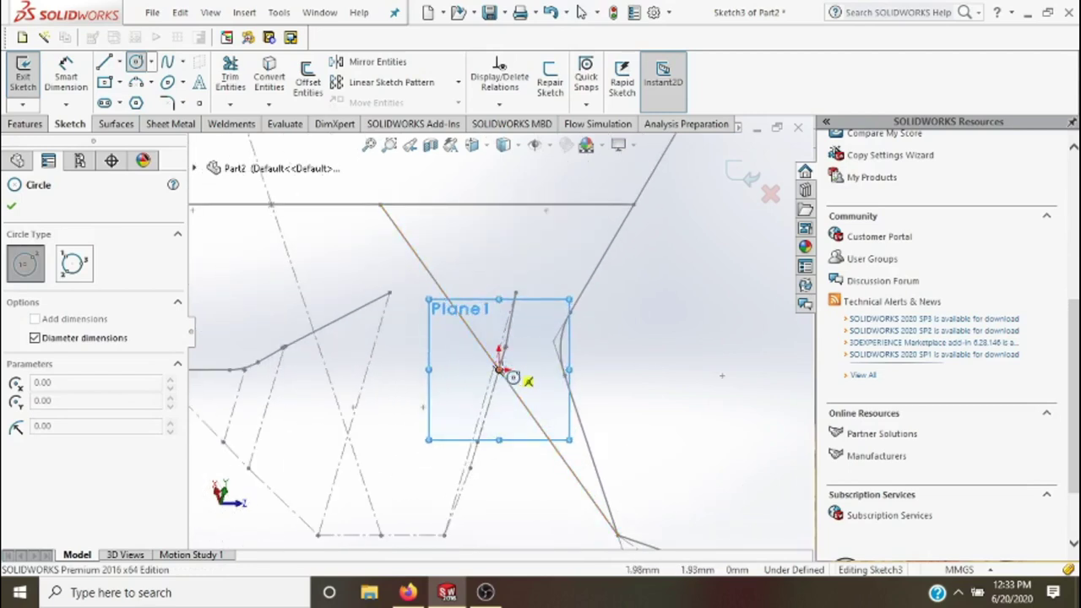
pyautogui.click(499, 369)
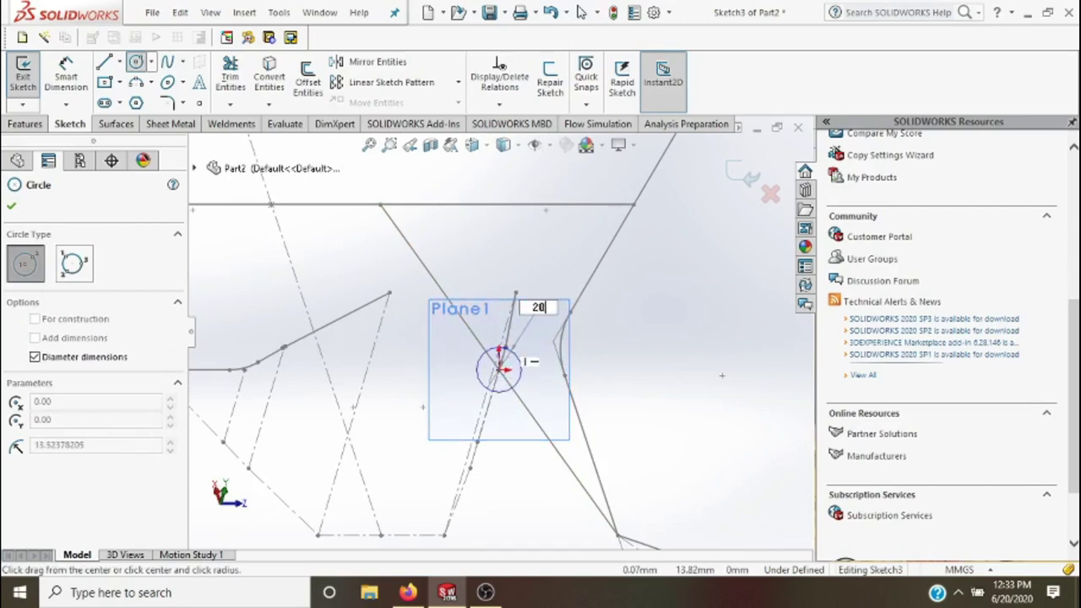
pyautogui.press('Return')
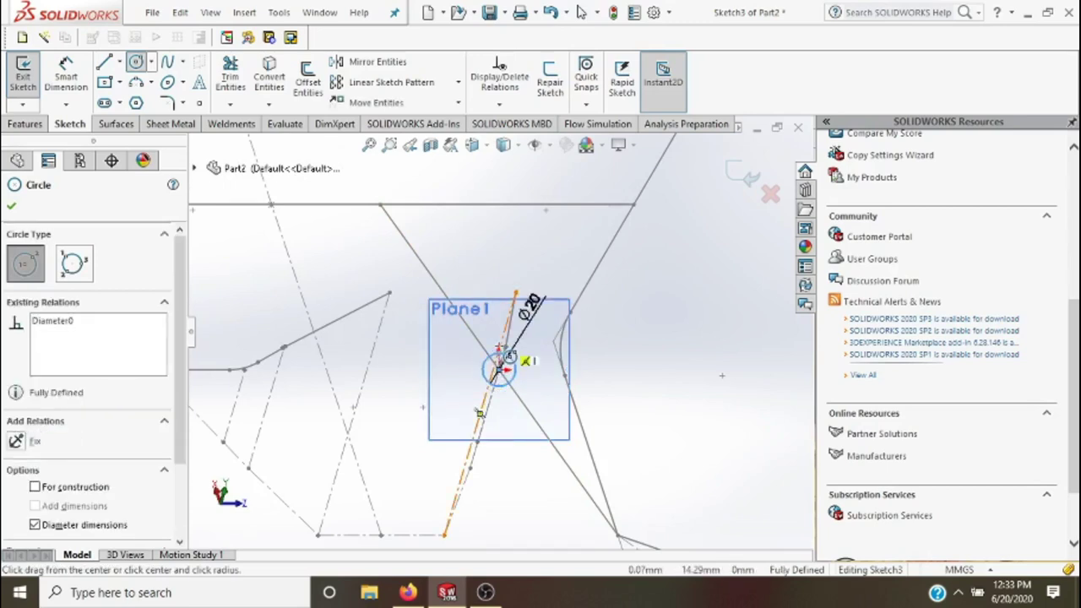
pyautogui.press('Escape')
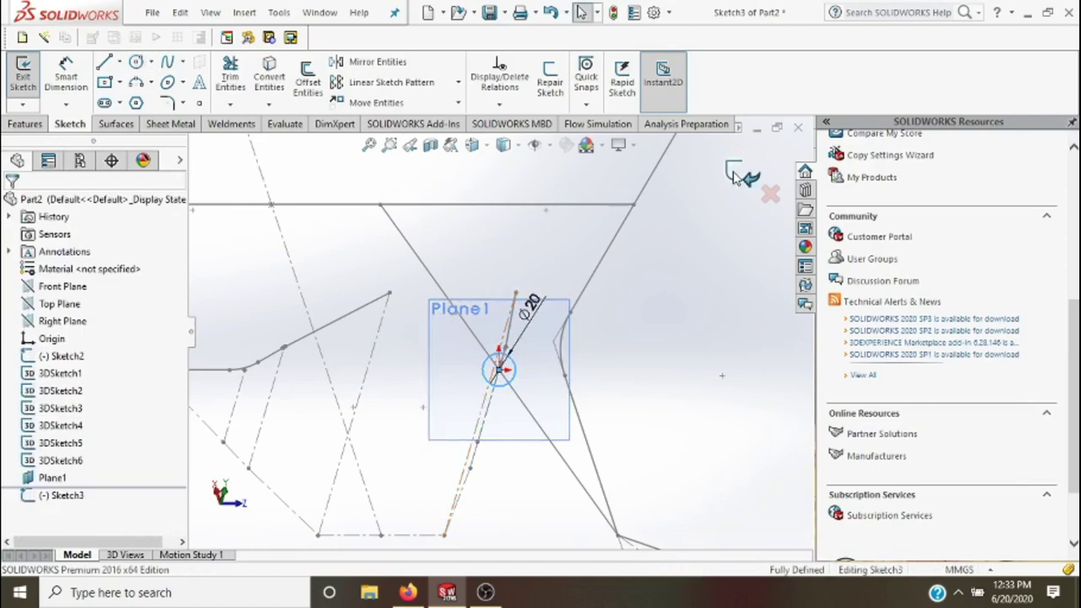
pyautogui.click(735, 176)
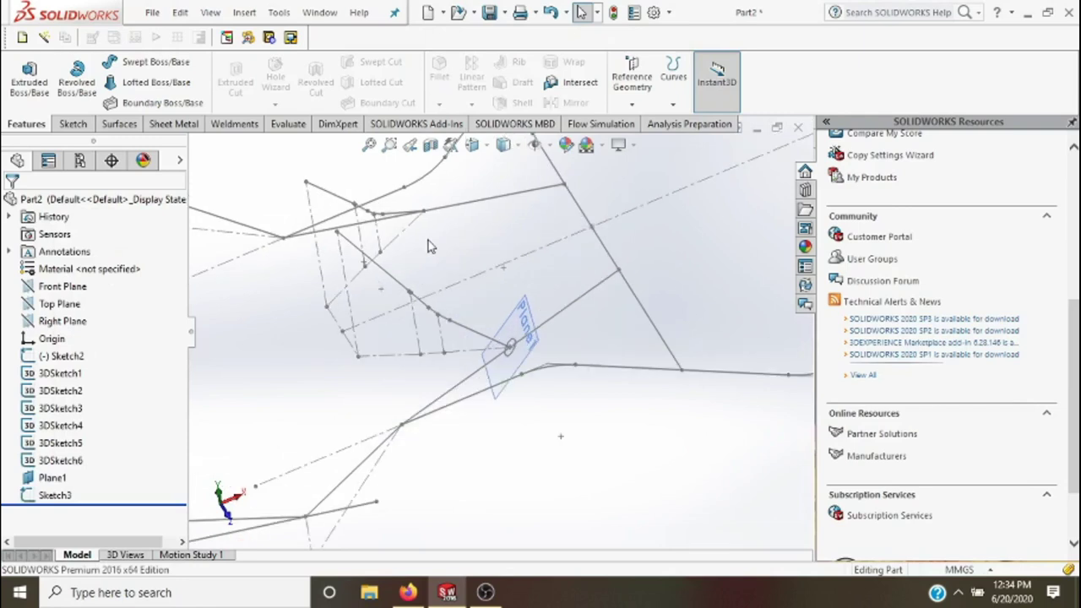
# - Create Plane2 from another 3DSketch6 line and the point at its end
pyautogui.click(632, 93)
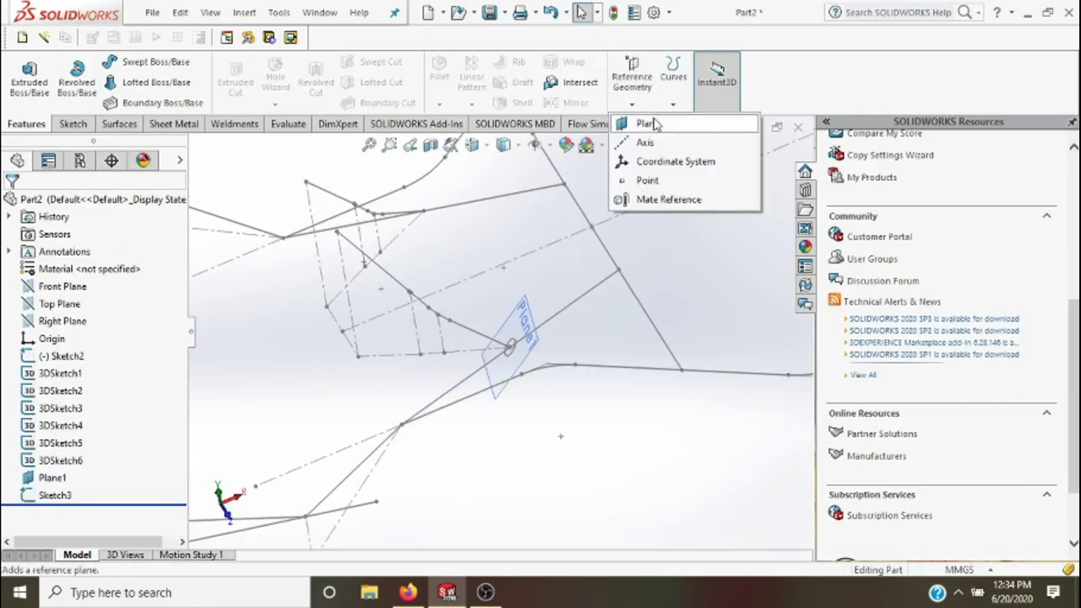
pyautogui.click(652, 125)
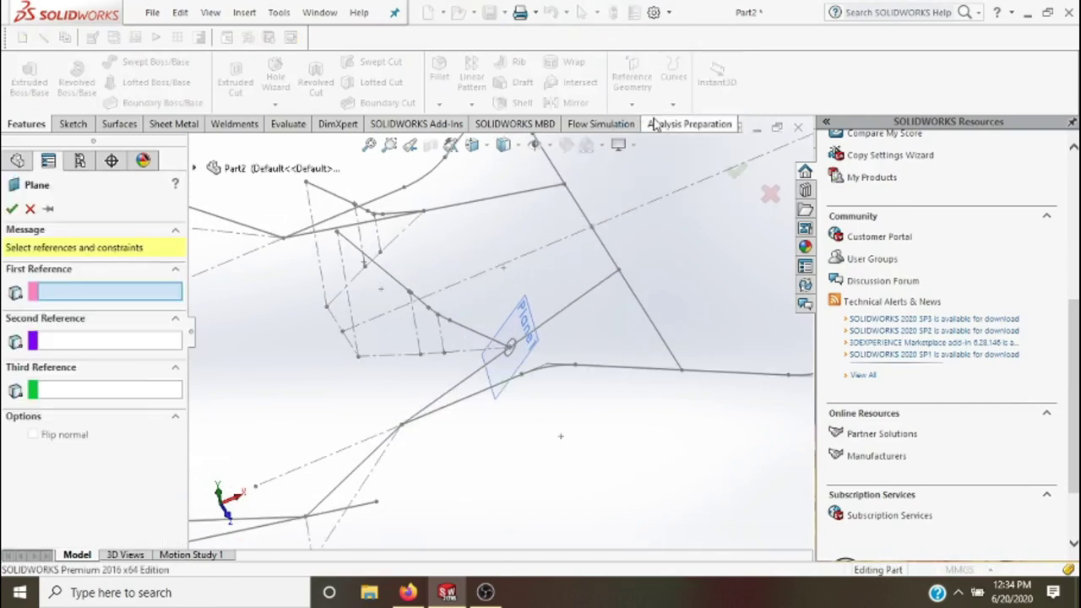
pyautogui.click(391, 285)
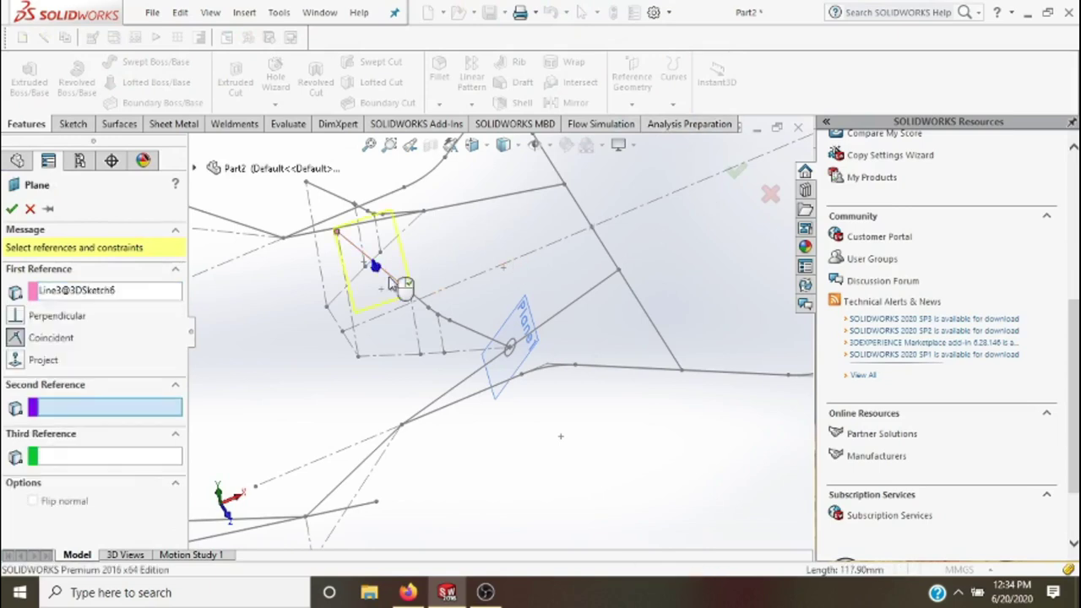
pyautogui.click(338, 235)
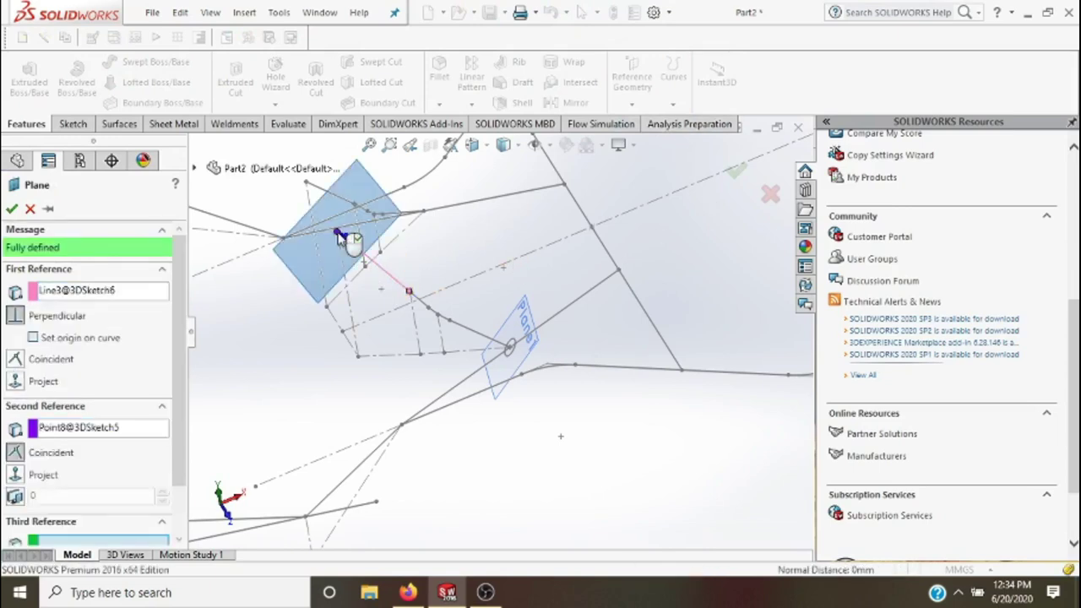
pyautogui.click(738, 174)
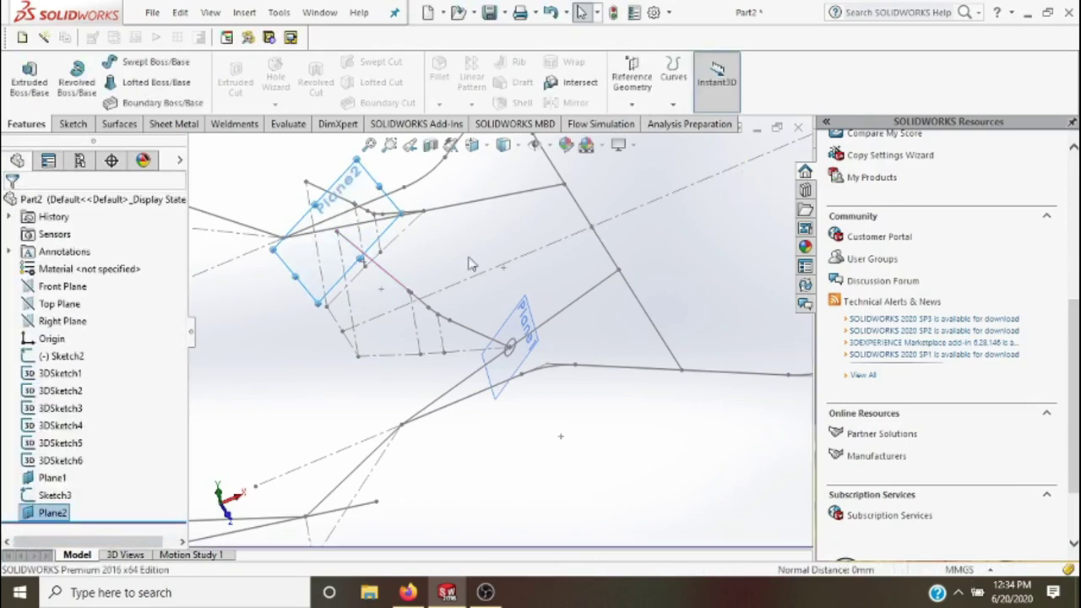
# - Sketch a Ø20 circle on Plane2 at the line's end as Sketch4 and exit
pyautogui.click(72, 123)
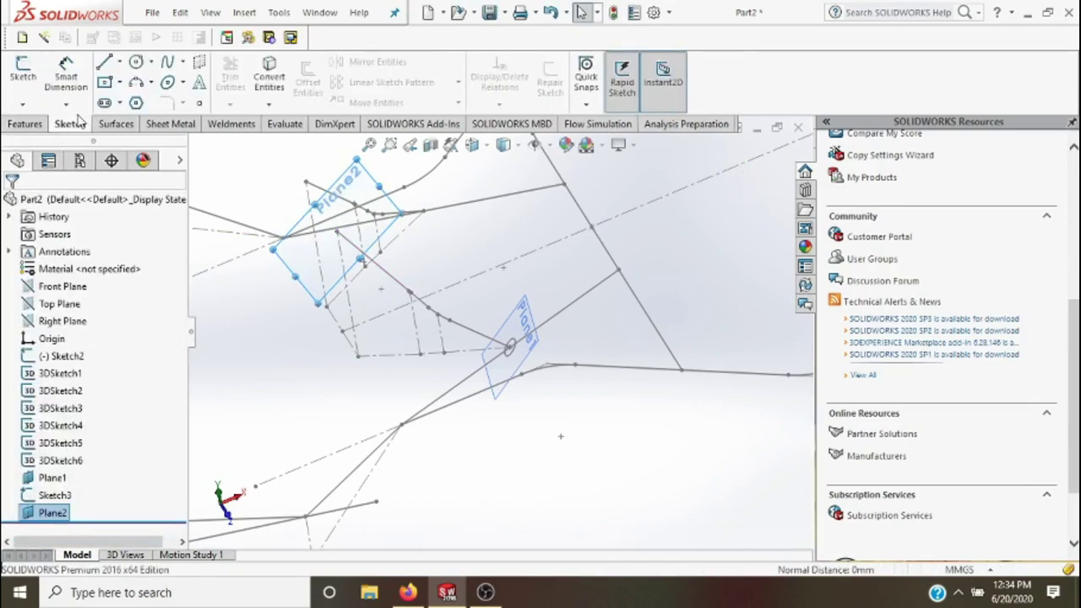
pyautogui.click(25, 76)
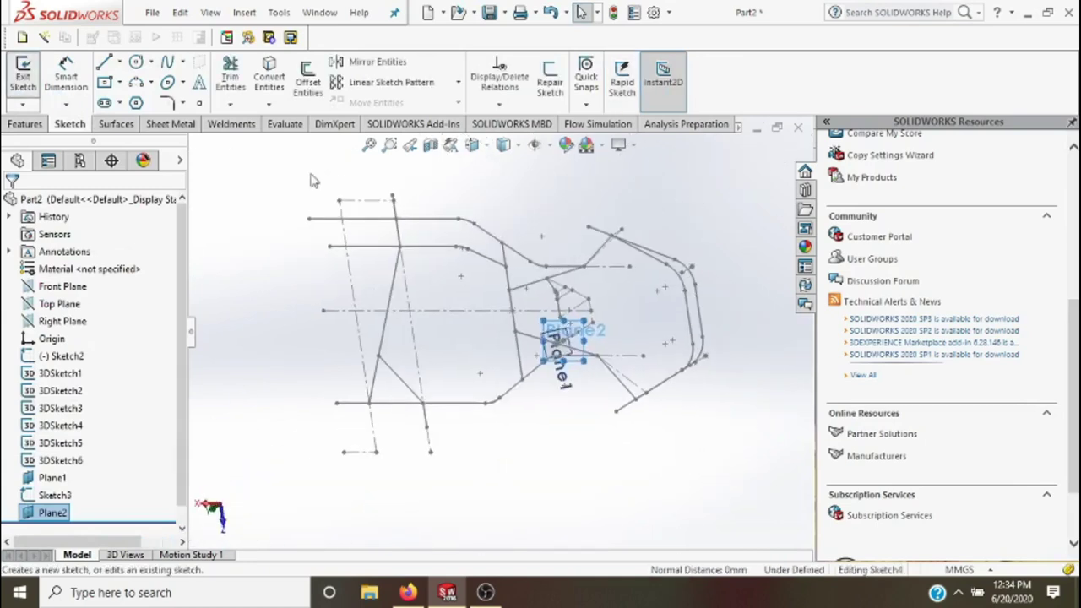
pyautogui.scroll(-1, 581, 331)
pyautogui.scroll(-1, 581, 331)
pyautogui.scroll(-1, 581, 329)
pyautogui.scroll(-2, 581, 325)
pyautogui.scroll(-1, 581, 323)
pyautogui.scroll(-1, 482, 393)
pyautogui.scroll(-1, 482, 397)
pyautogui.scroll(-1, 475, 389)
pyautogui.scroll(-1, 475, 389)
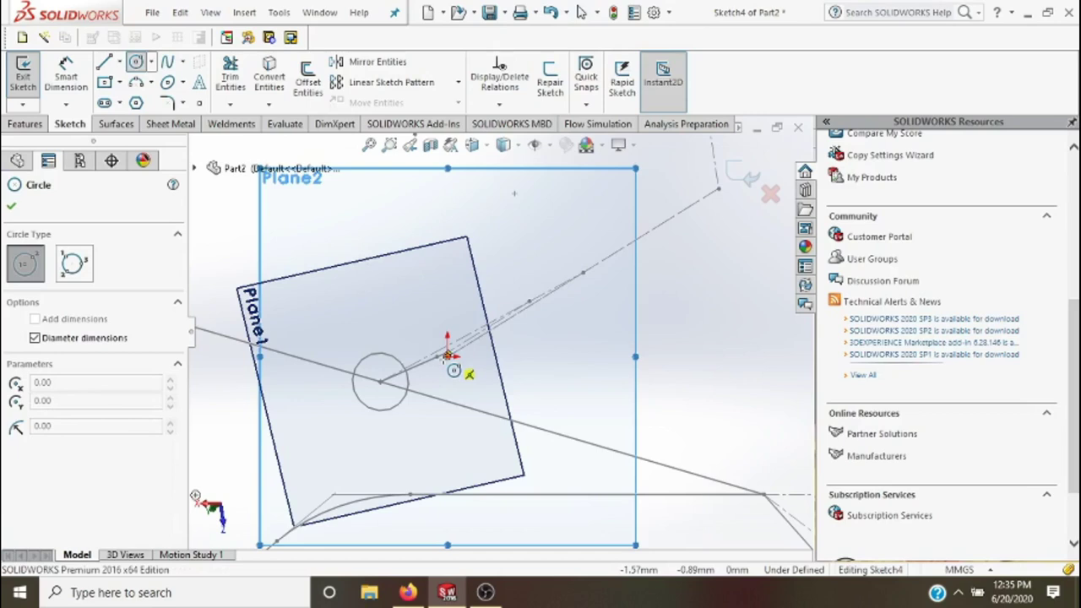
pyautogui.click(447, 354)
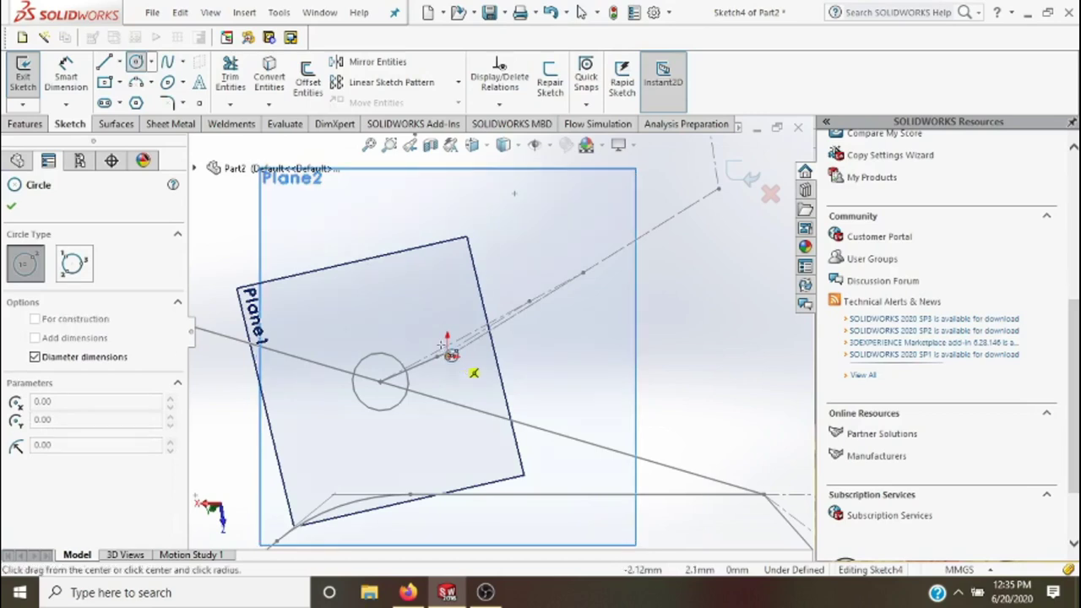
pyautogui.write('20')
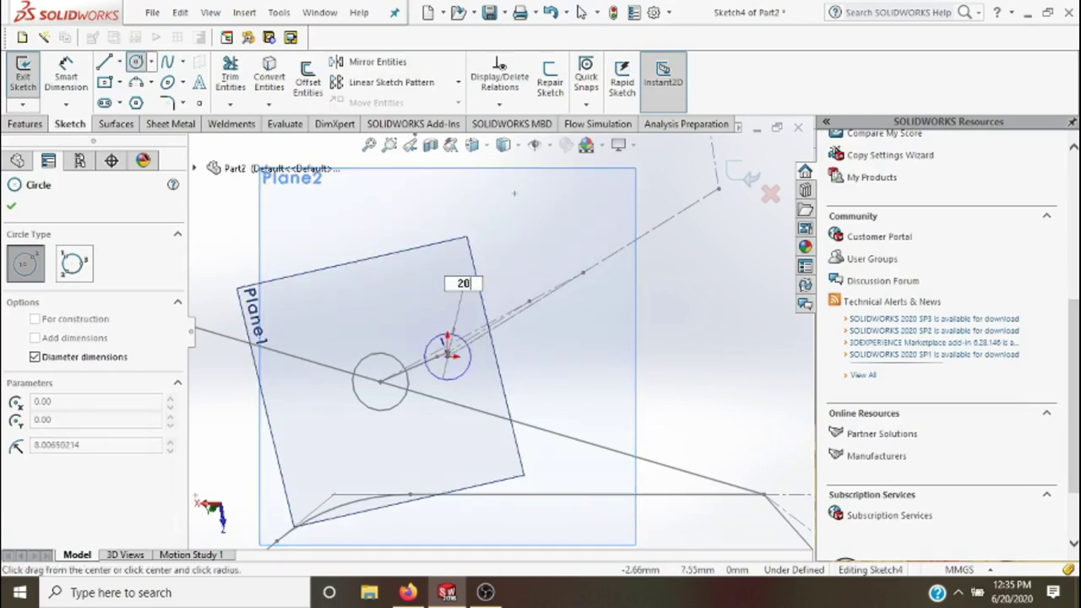
pyautogui.press('Return')
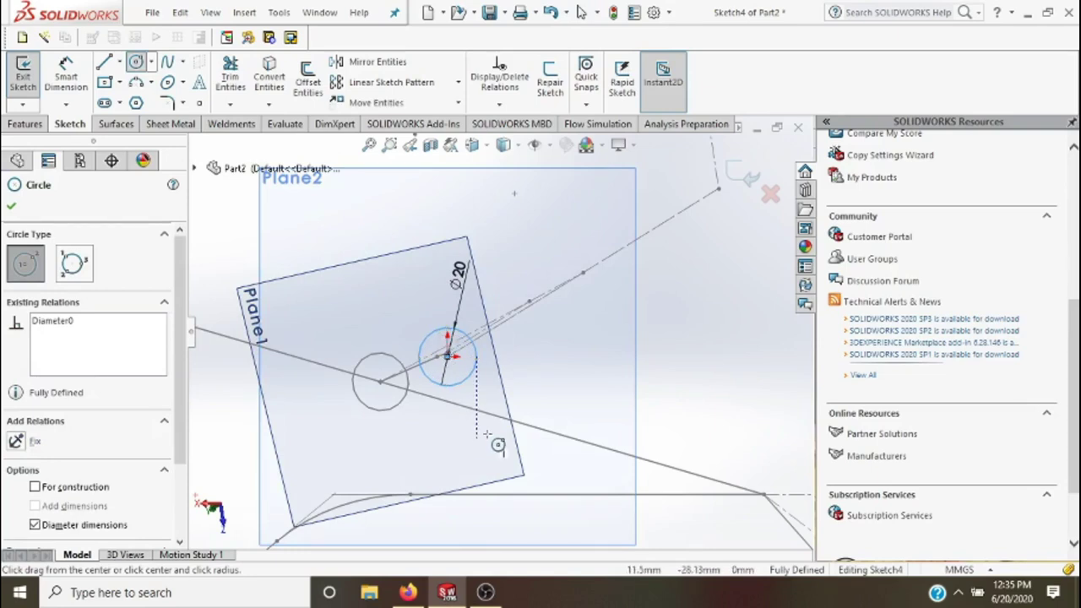
pyautogui.press('Escape')
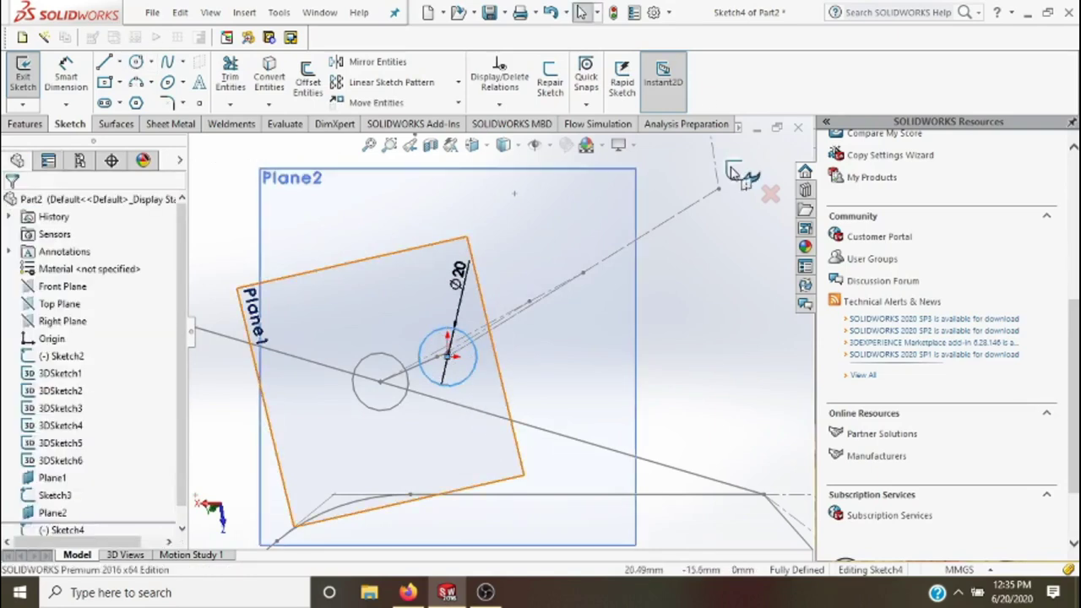
pyautogui.click(732, 170)
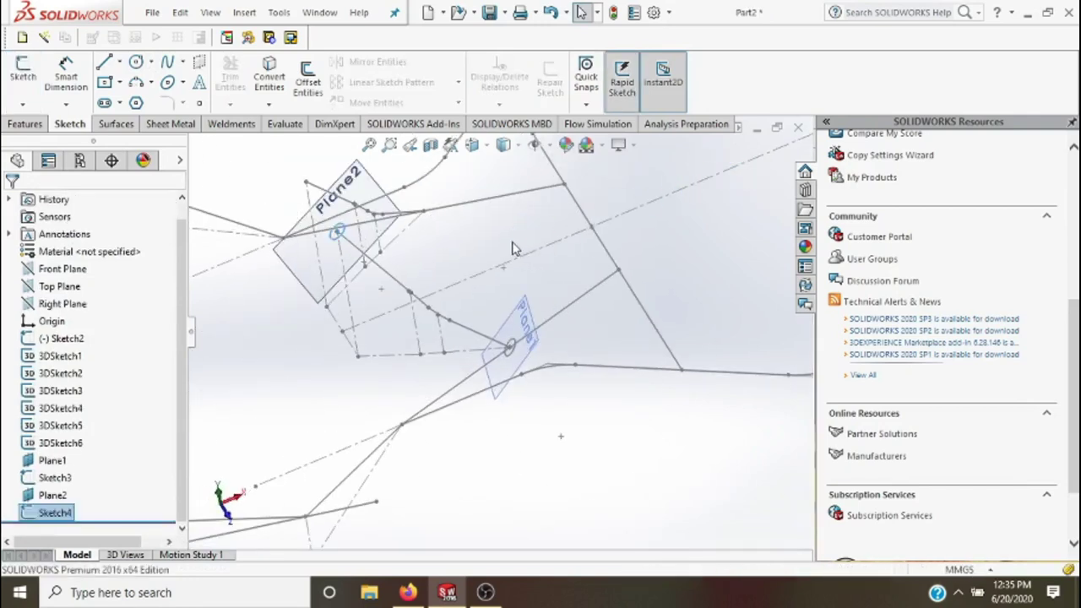
# - Create Plane3 offset 20 mm from Plane2 on the flipped side
pyautogui.click(20, 127)
pyautogui.click(632, 104)
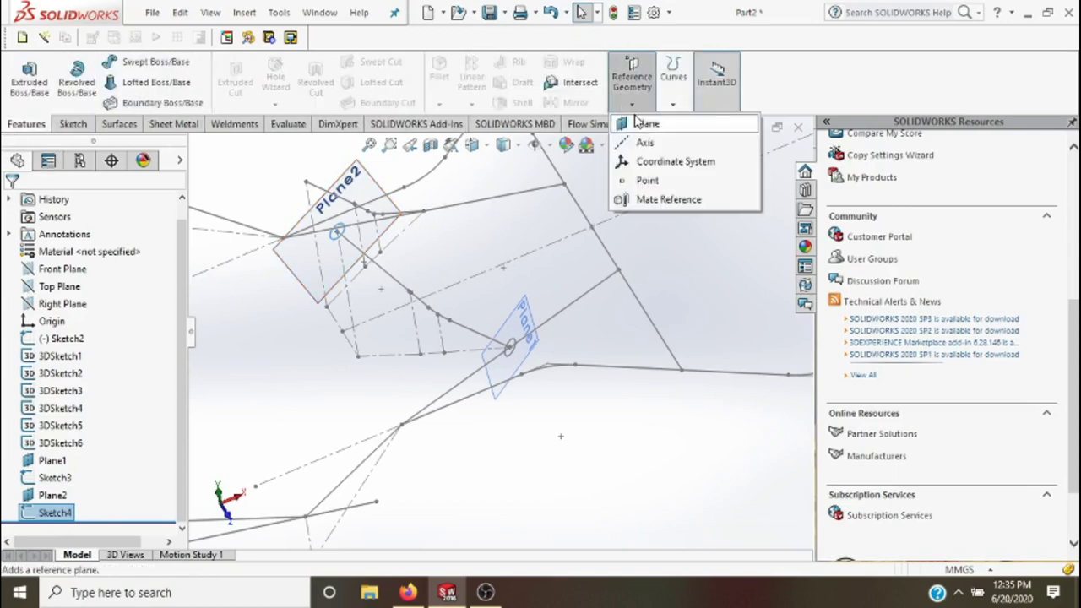
pyautogui.click(330, 300)
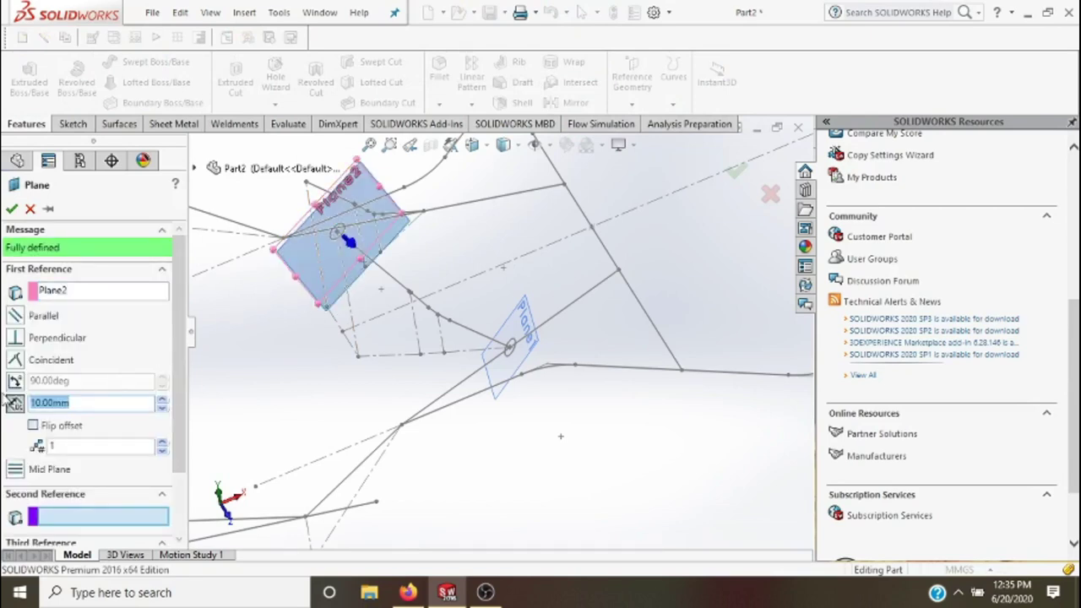
pyautogui.click(32, 426)
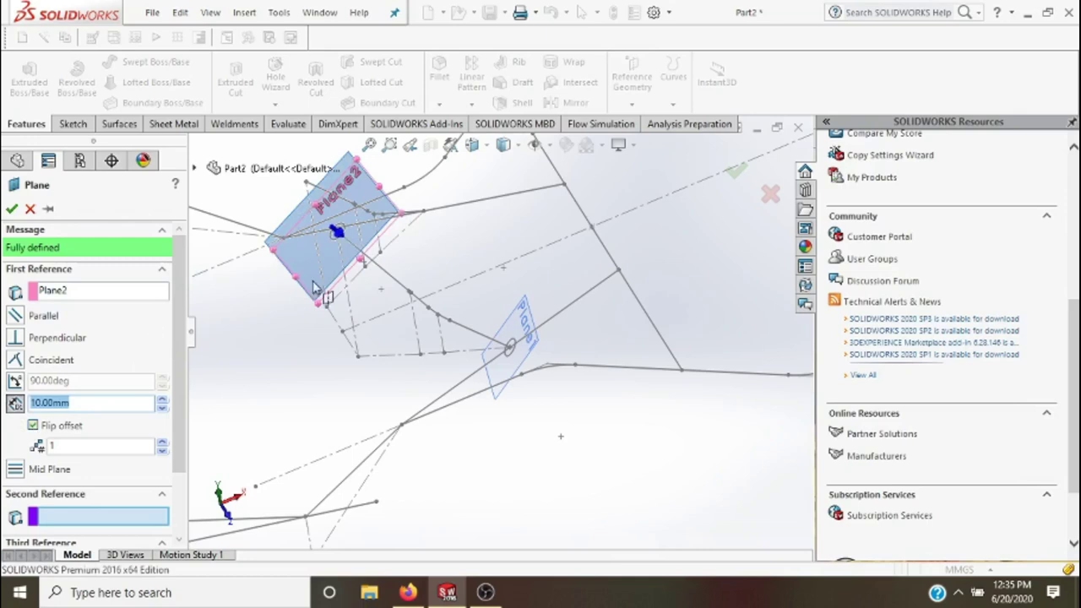
pyautogui.moveTo(313, 287); pyautogui.dragTo(290, 355, button='middle')
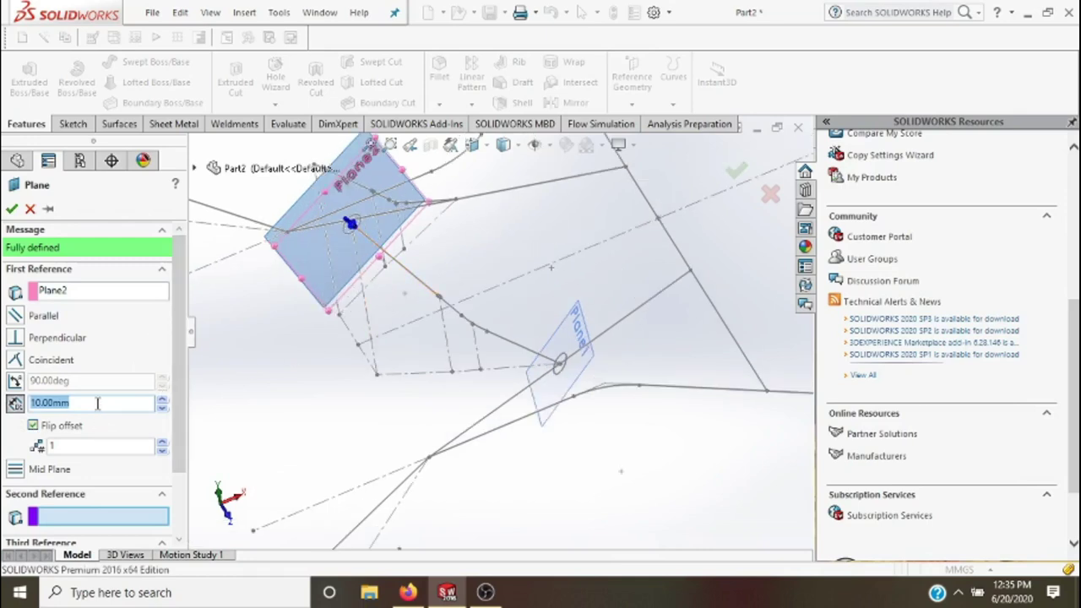
pyautogui.scroll(1, 99, 402)
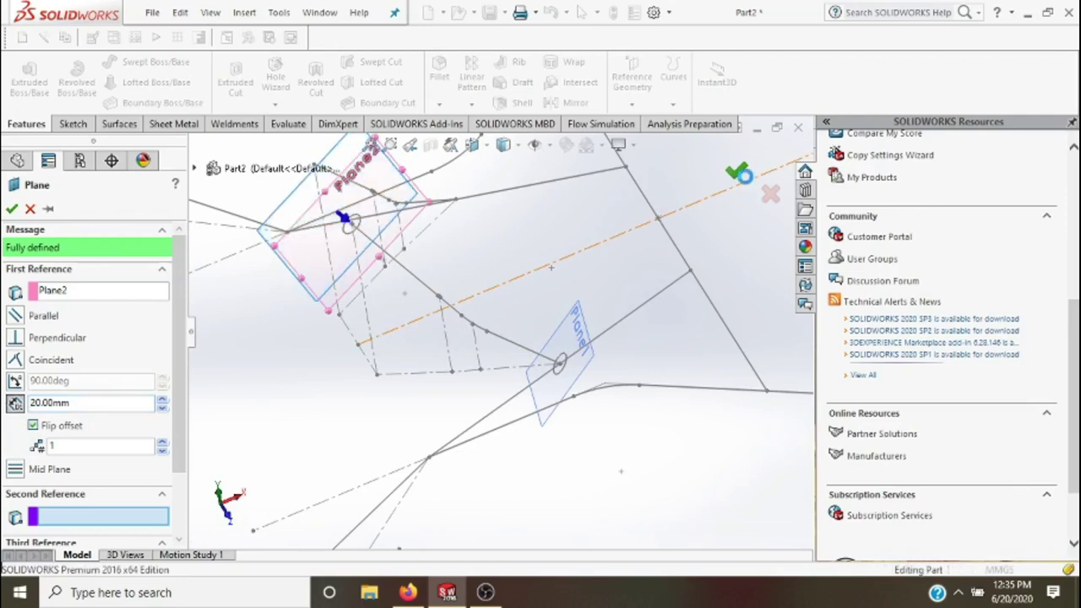
pyautogui.click(740, 173)
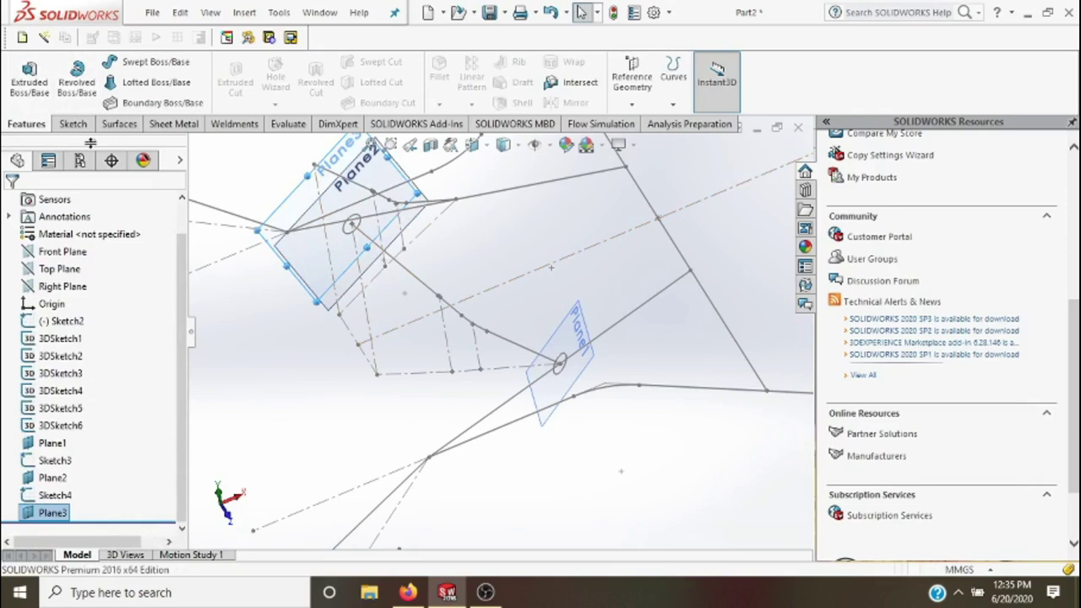
# - Sketch a 20 mm diameter circle on Plane3 as Sketch5 and exit the sketch
pyautogui.click(73, 124)
pyautogui.click(28, 91)
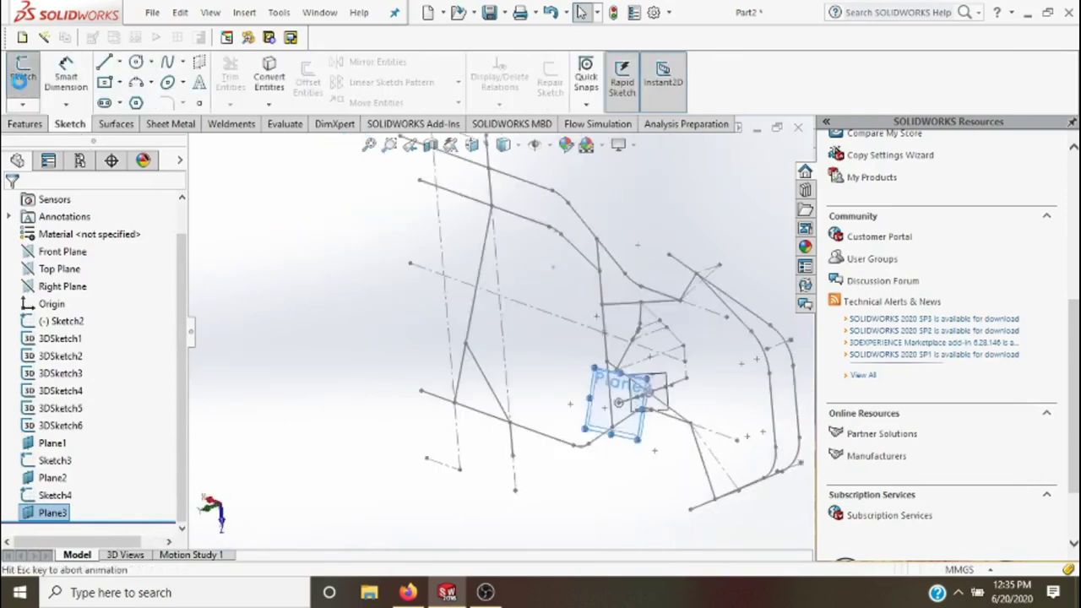
pyautogui.scroll(-2, 549, 335)
pyautogui.scroll(-2, 558, 355)
pyautogui.scroll(-2, 564, 372)
pyautogui.scroll(-2, 565, 376)
pyautogui.scroll(-2, 566, 376)
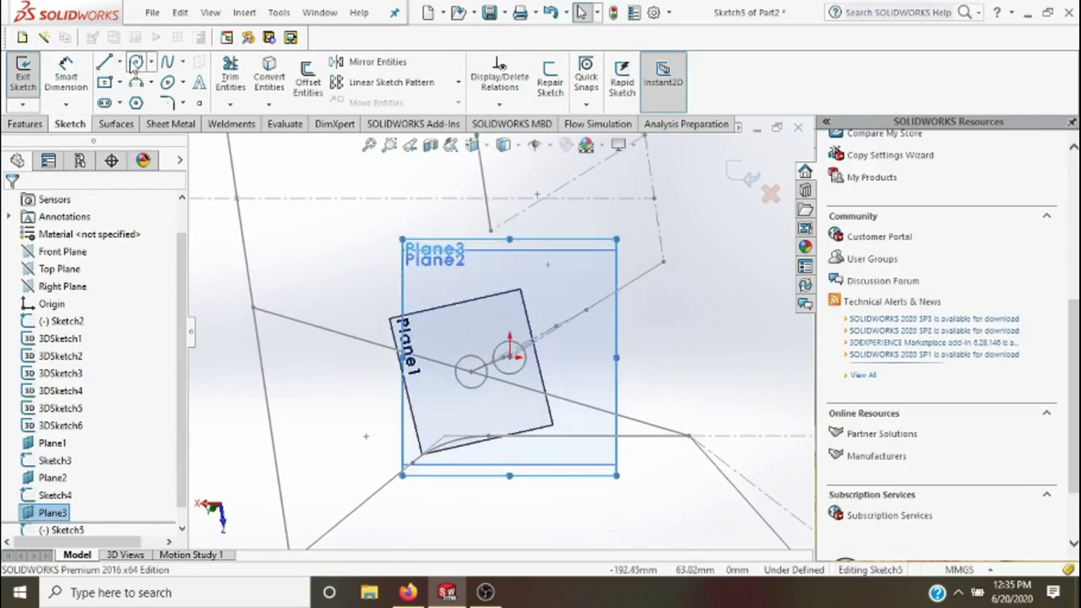
pyautogui.scroll(-1, 505, 313)
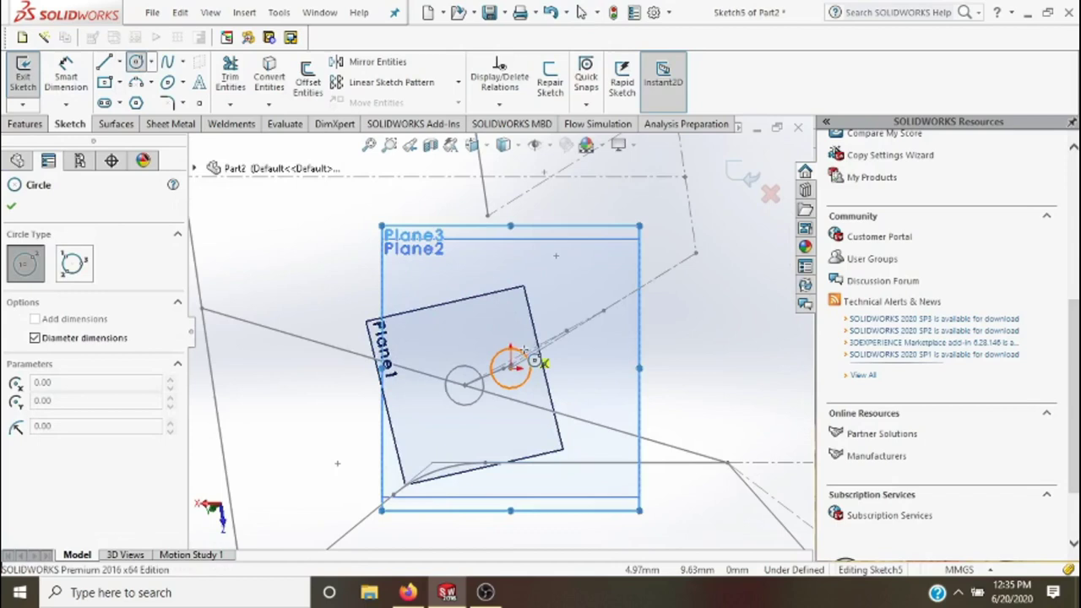
pyautogui.scroll(-1, 518, 360)
pyautogui.scroll(-1, 513, 357)
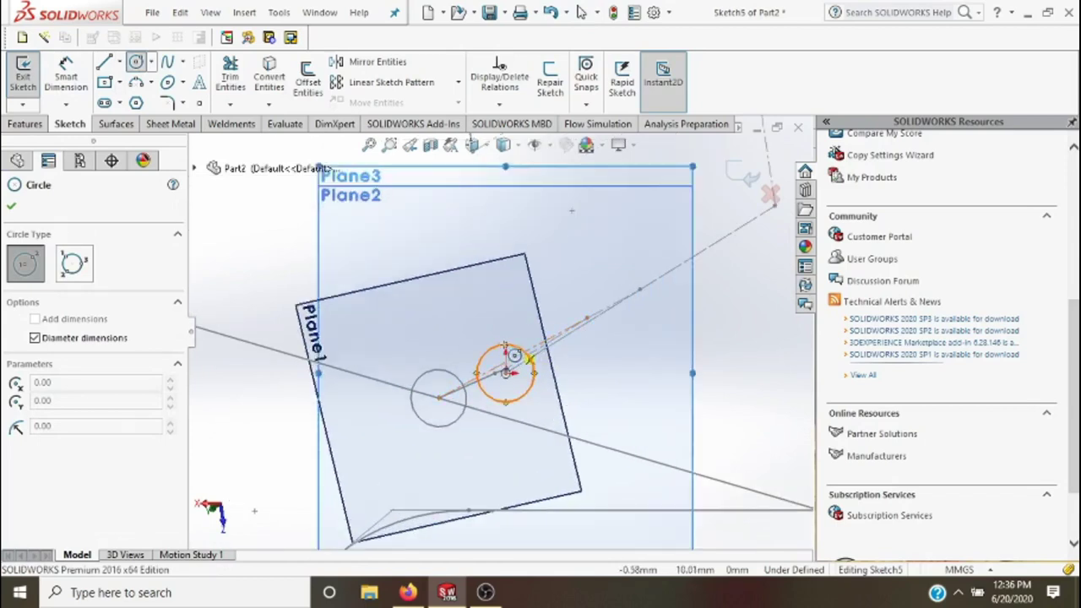
pyautogui.click(505, 342)
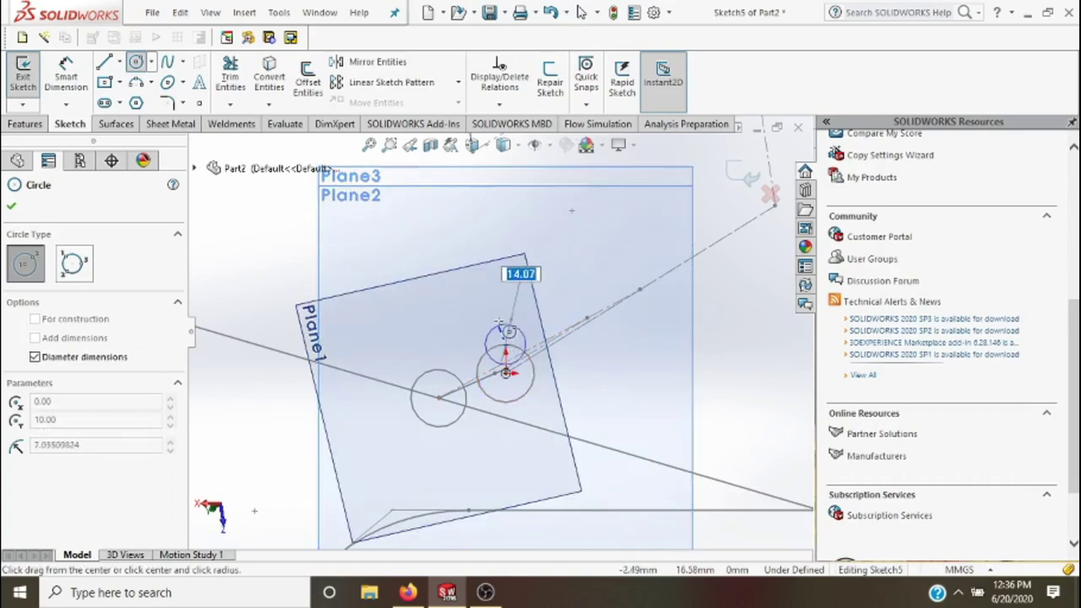
pyautogui.write('20')
pyautogui.press('Return')
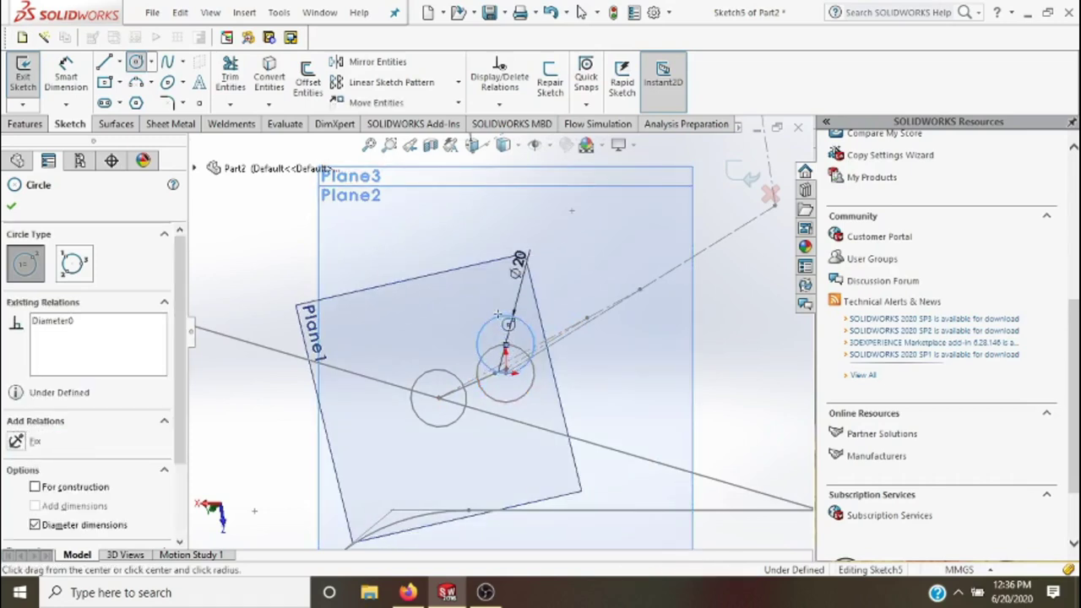
pyautogui.press('Escape')
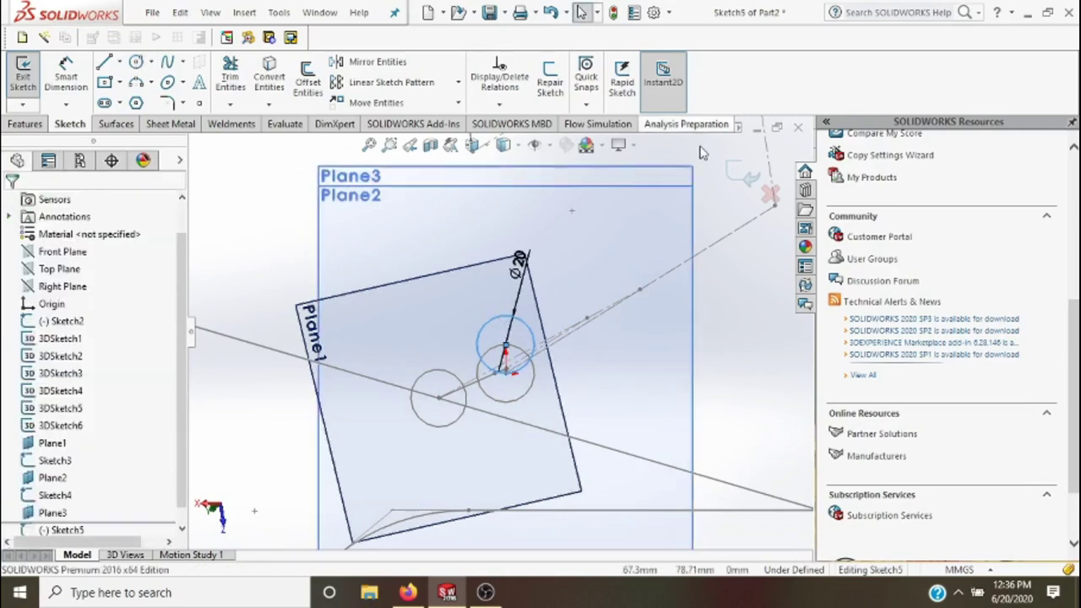
pyautogui.click(737, 177)
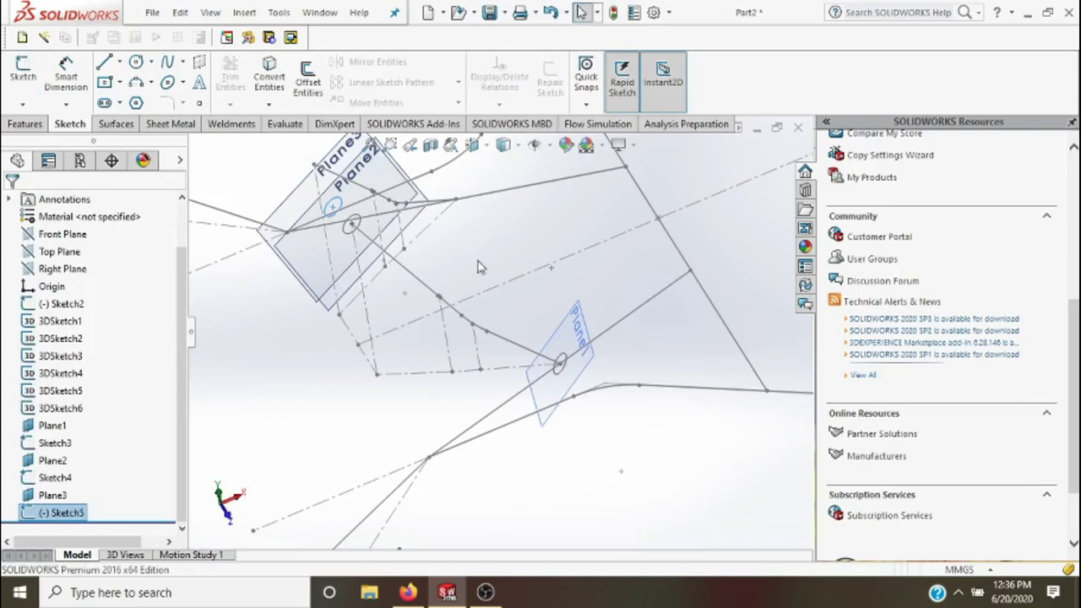
pyautogui.scroll(-2, 478, 267)
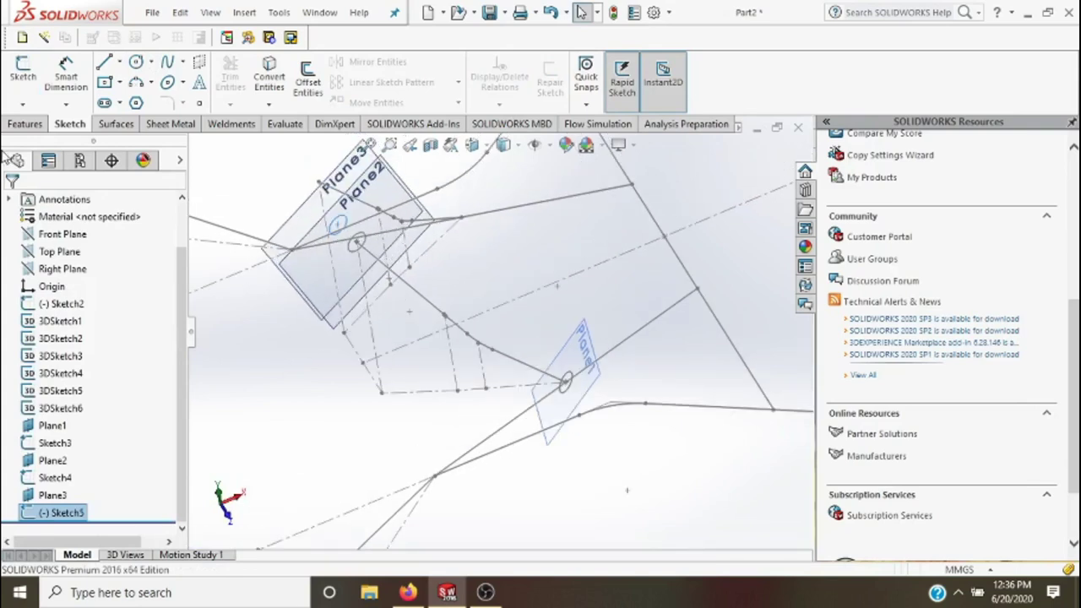
pyautogui.click(22, 103)
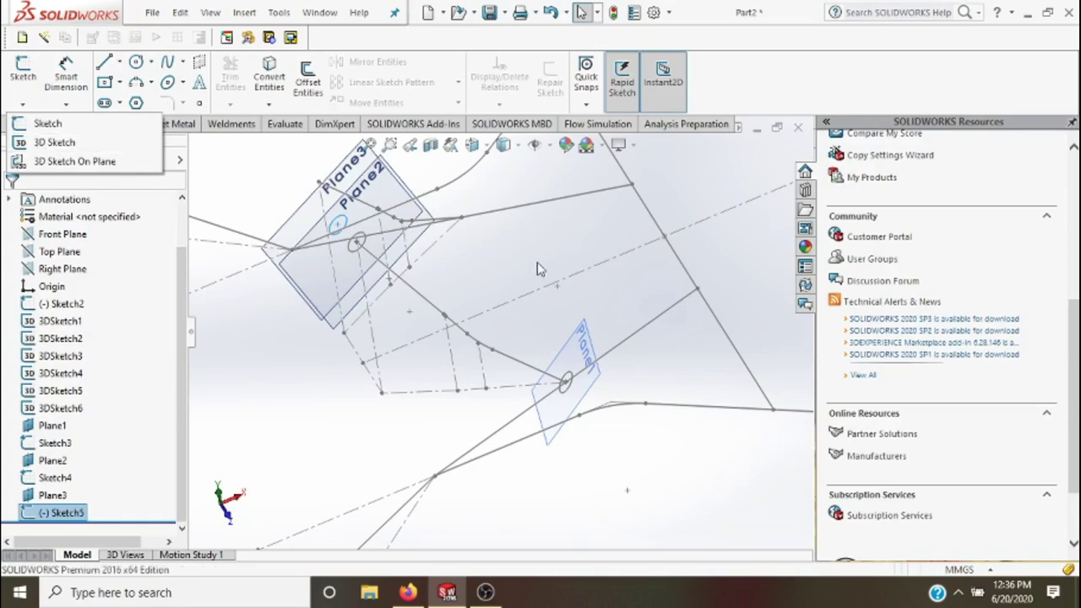
# - Create Plane4 from Plane3 with the offset flipped and set to 70 mm
pyautogui.click(499, 257)
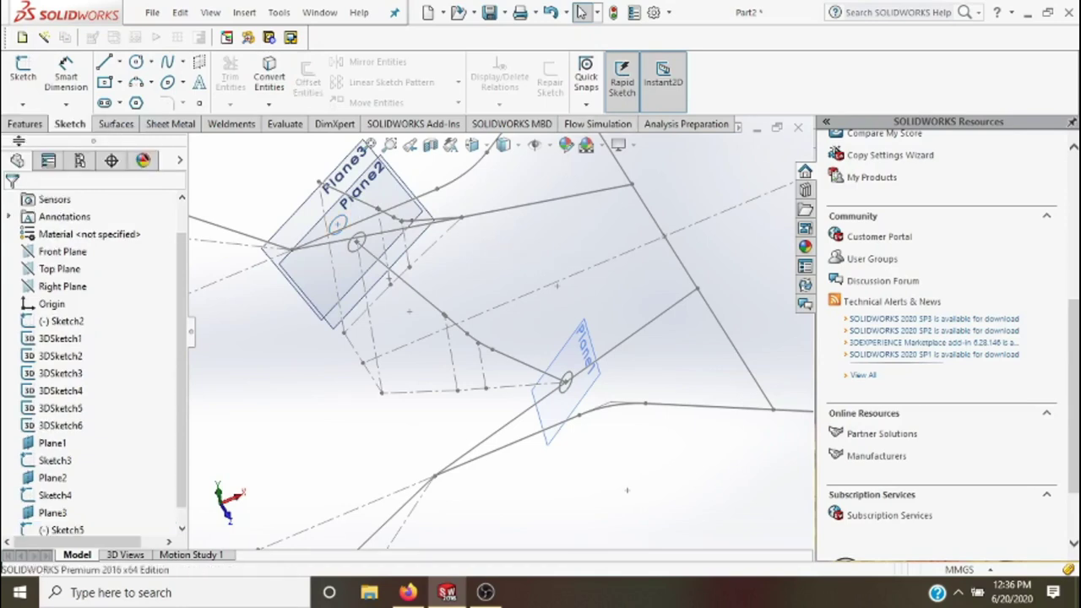
pyautogui.click(26, 125)
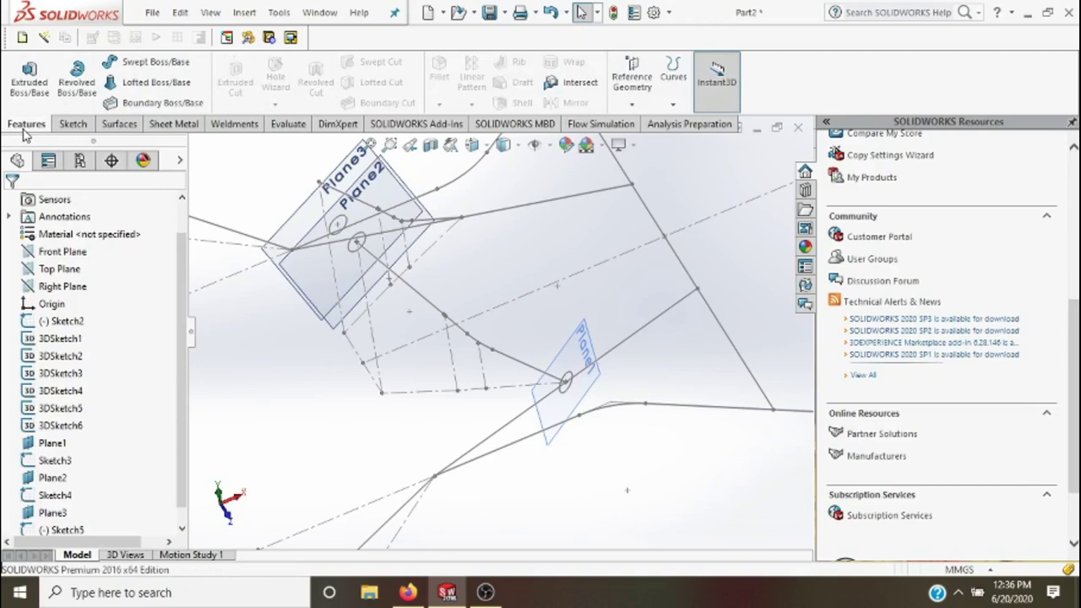
pyautogui.click(632, 105)
pyautogui.click(649, 125)
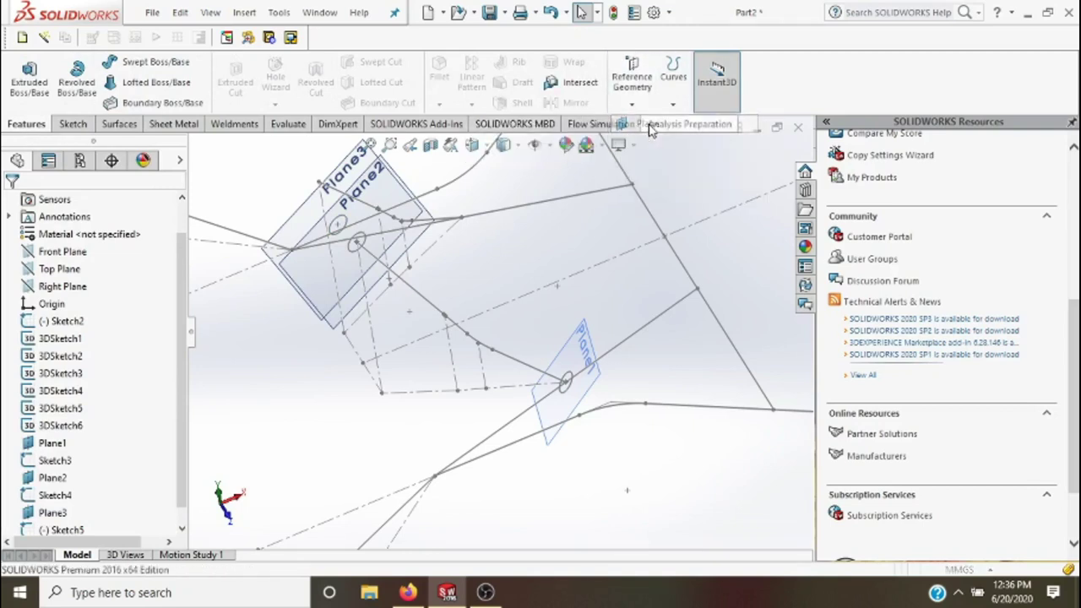
pyautogui.click(332, 304)
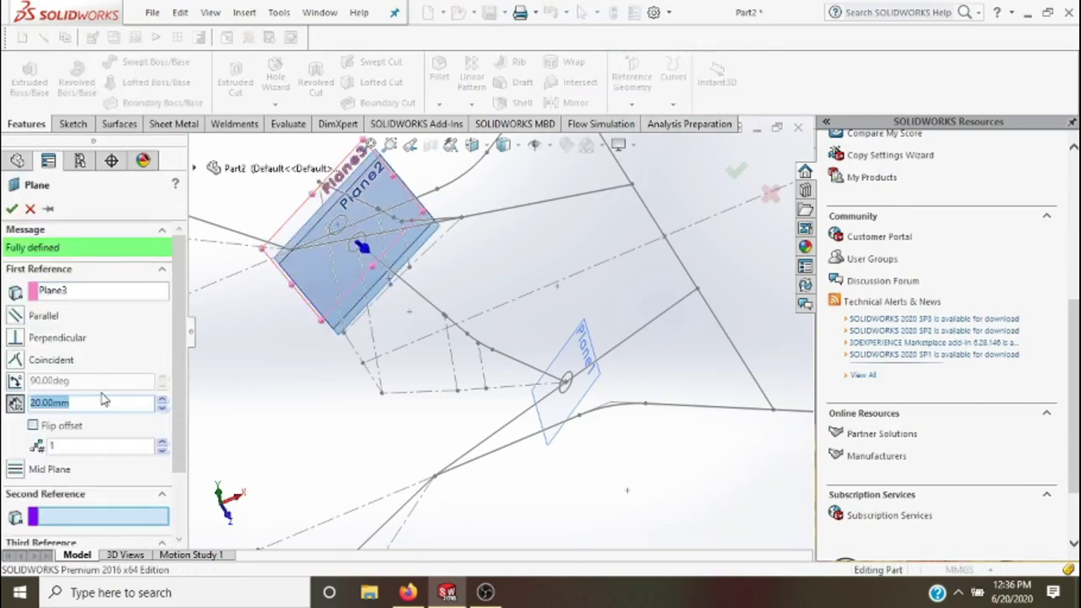
pyautogui.click(32, 426)
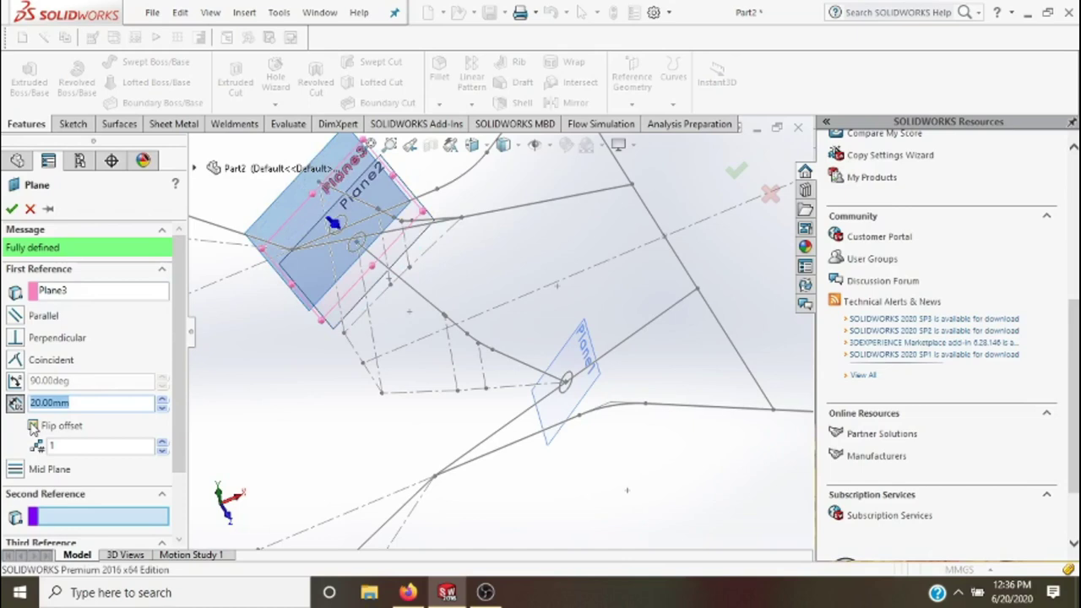
pyautogui.write('70')
pyautogui.press('Return')
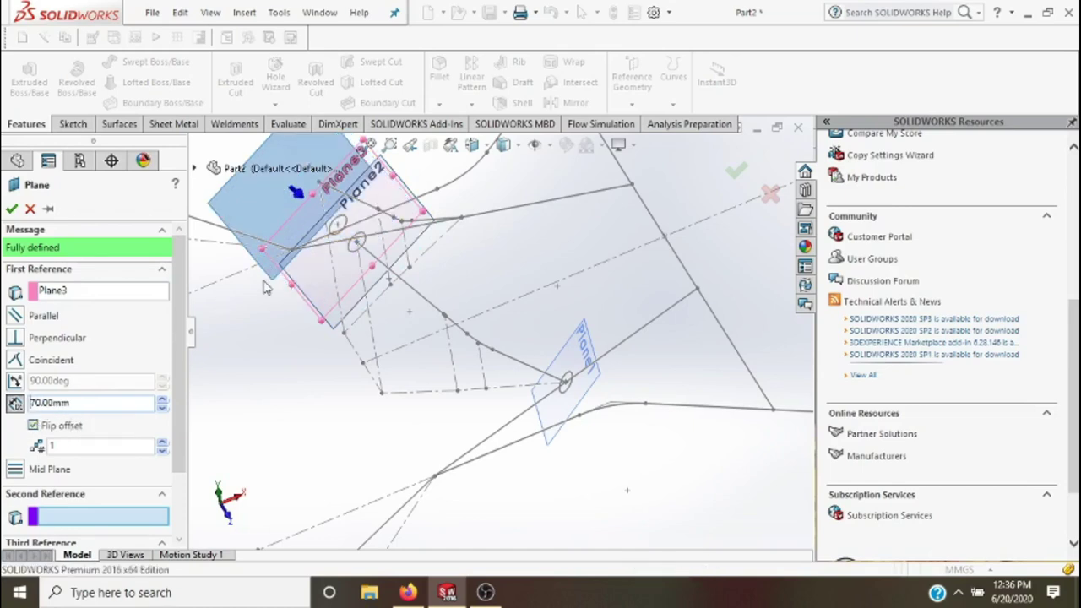
pyautogui.click(738, 172)
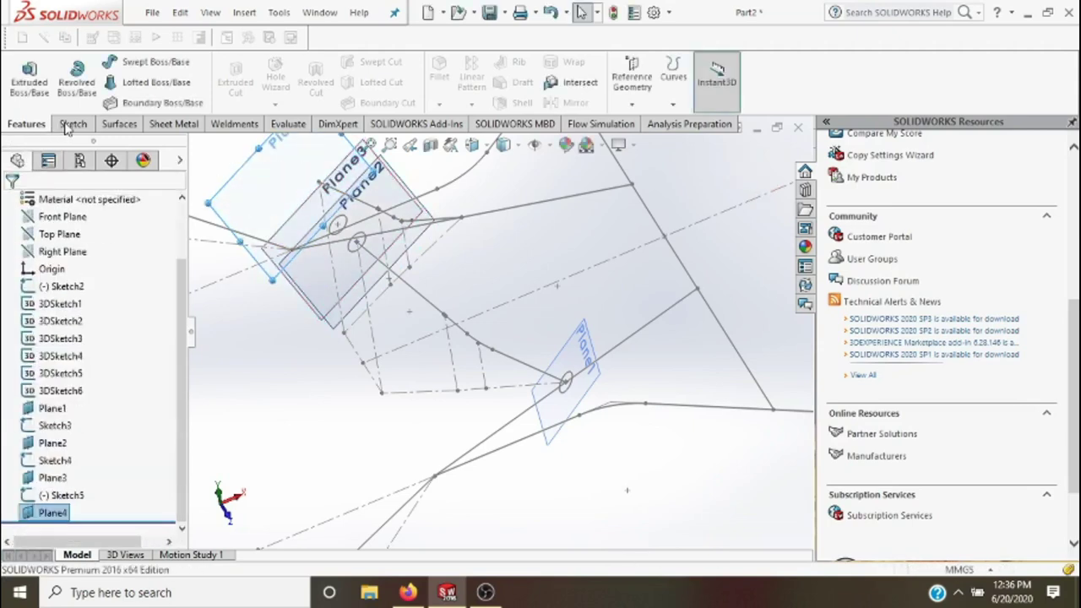
# - Start Sketch6 on Plane4 and zoom in around the circles
pyautogui.click(24, 78)
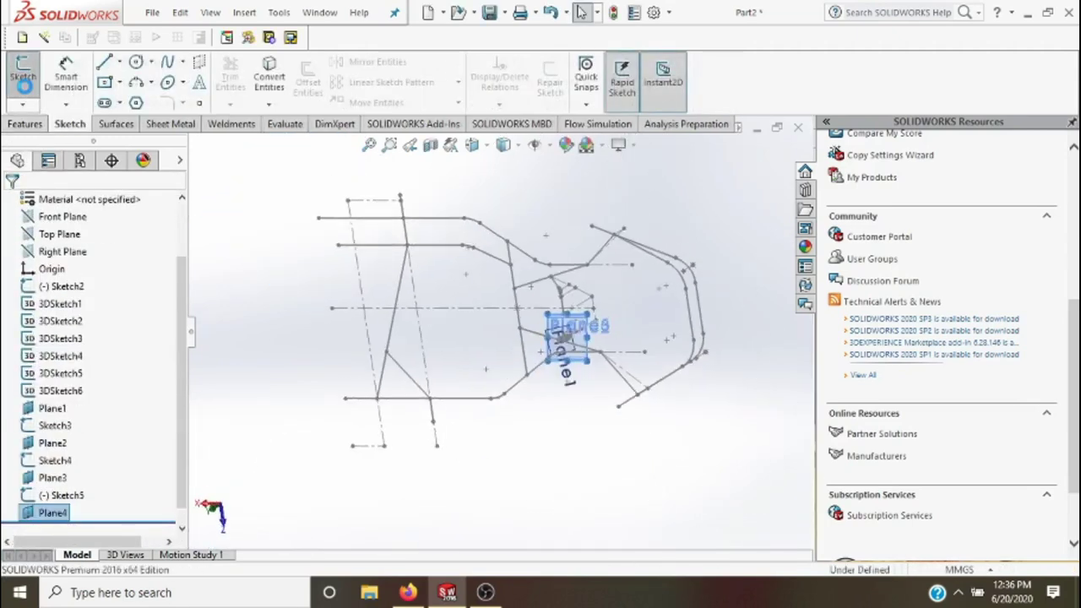
pyautogui.scroll(-1, 620, 363)
pyautogui.scroll(-1, 607, 360)
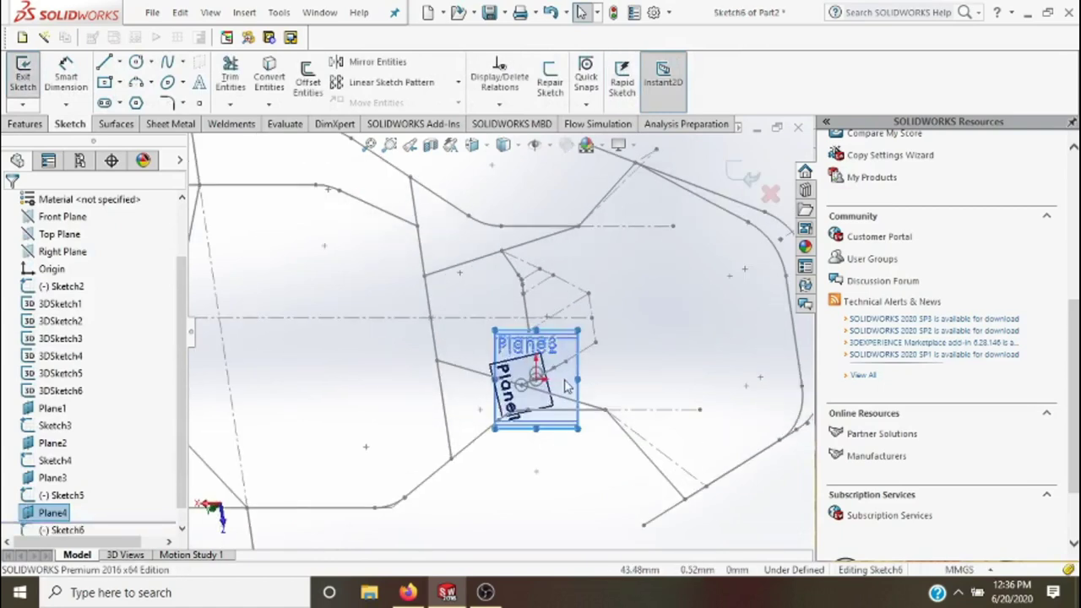
pyautogui.scroll(-1, 568, 386)
pyautogui.scroll(-1, 574, 375)
pyautogui.scroll(-1, 579, 369)
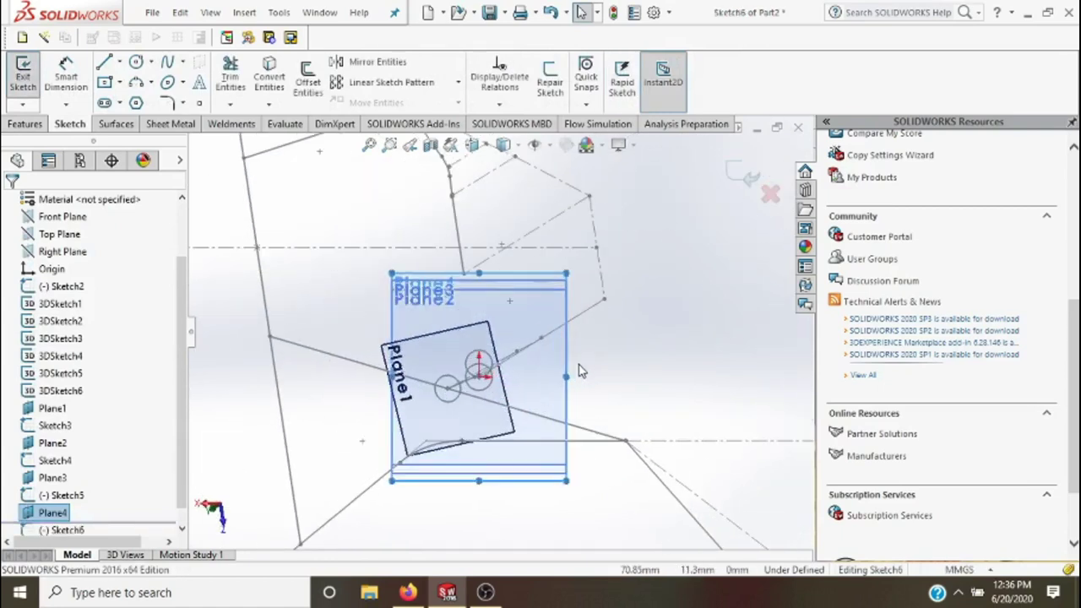
pyautogui.scroll(-1, 564, 374)
pyautogui.scroll(-1, 450, 395)
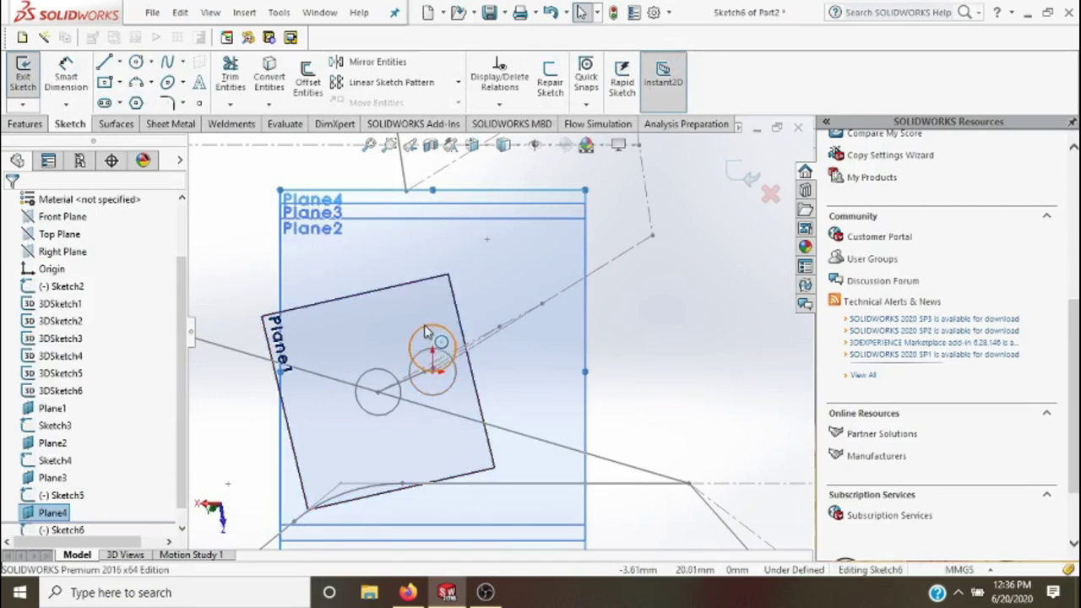
pyautogui.scroll(-1, 434, 354)
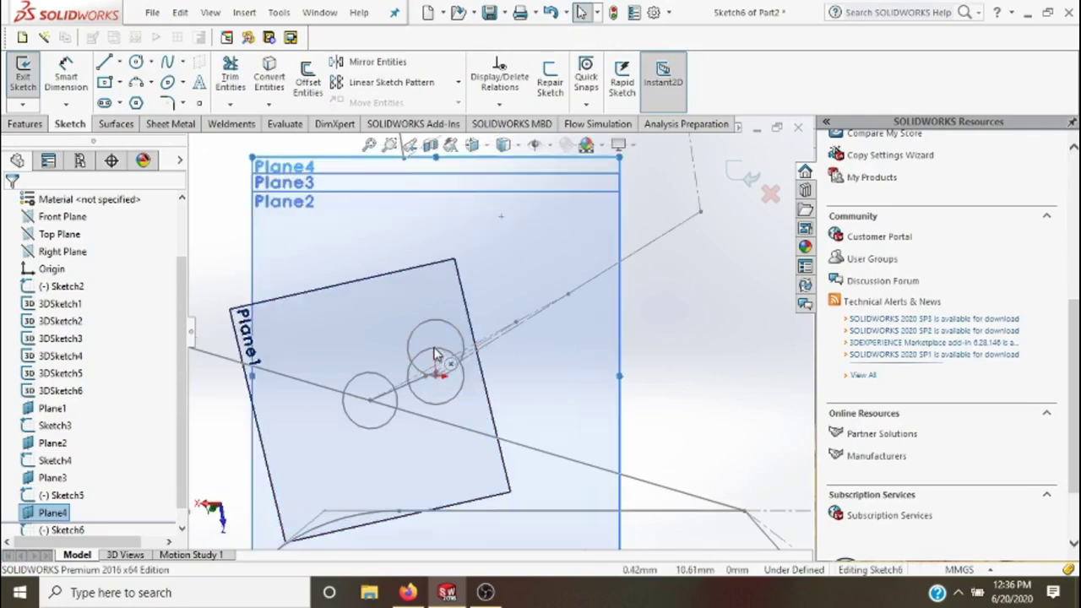
pyautogui.scroll(1, 434, 355)
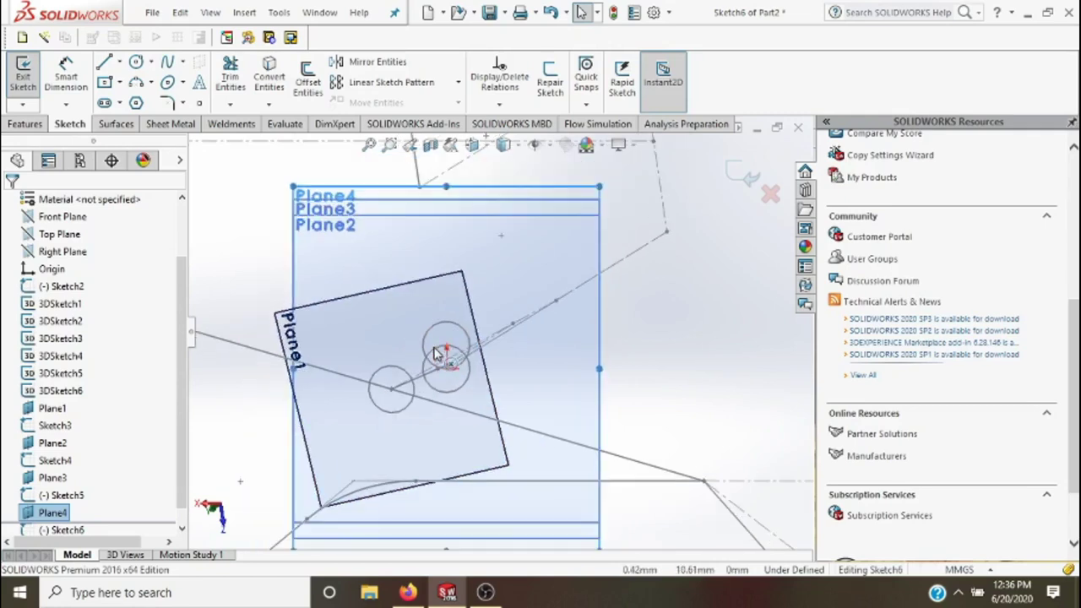
pyautogui.scroll(1, 434, 355)
pyautogui.scroll(-1, 434, 355)
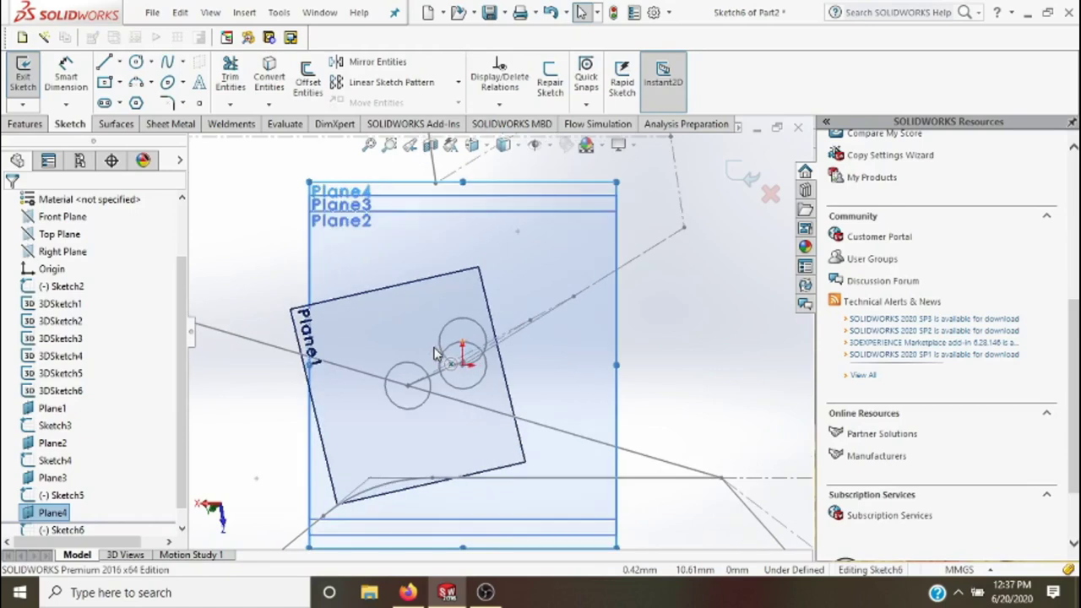
pyautogui.scroll(-1, 434, 354)
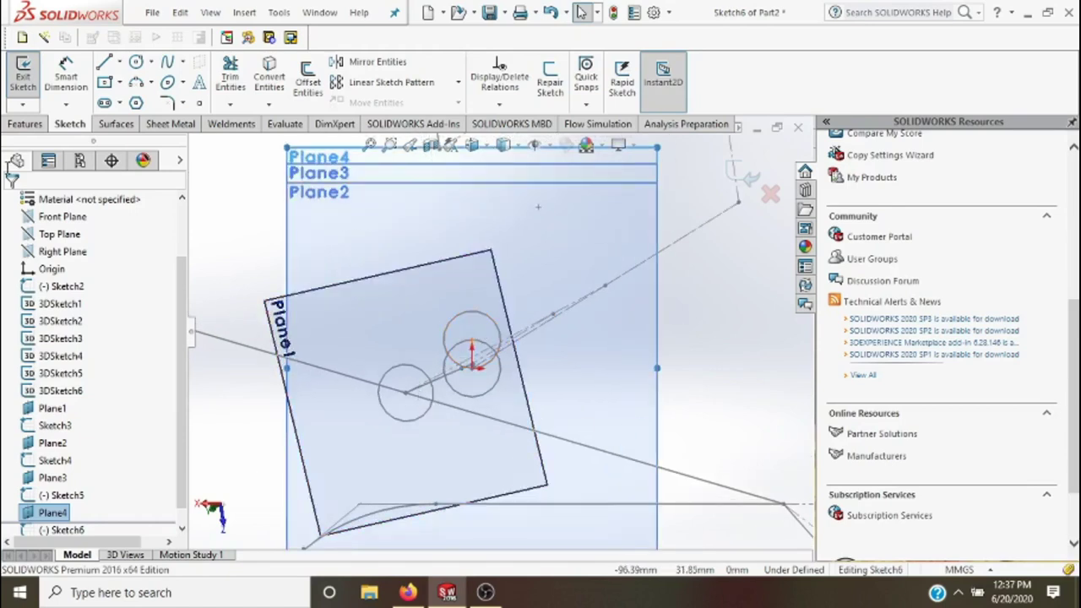
# - Draw a 36 mm centrepoint straight slot centred on the circle
pyautogui.click(107, 102)
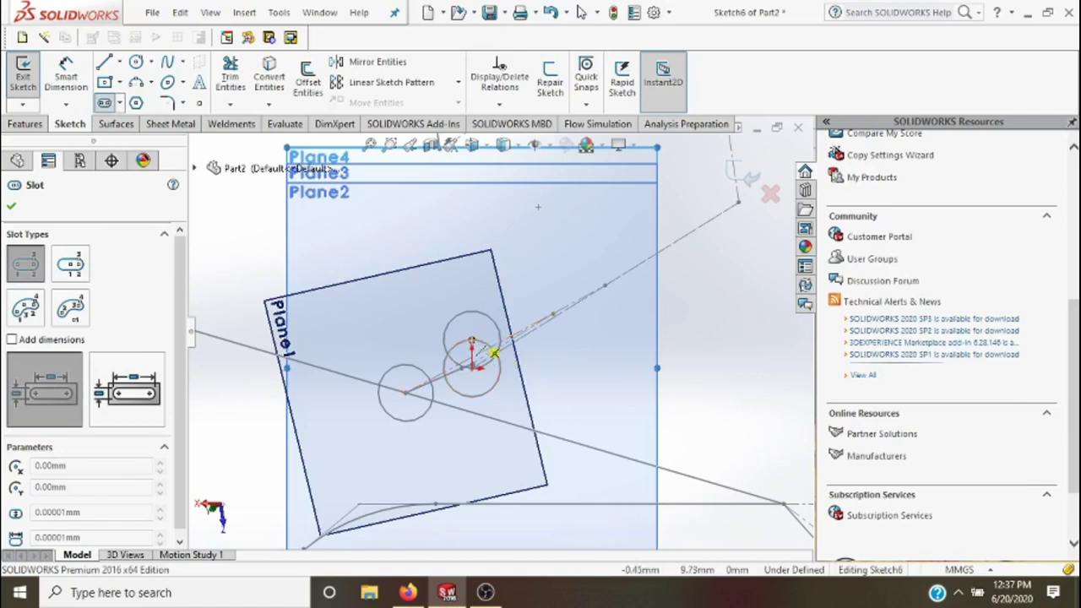
pyautogui.click(471, 340)
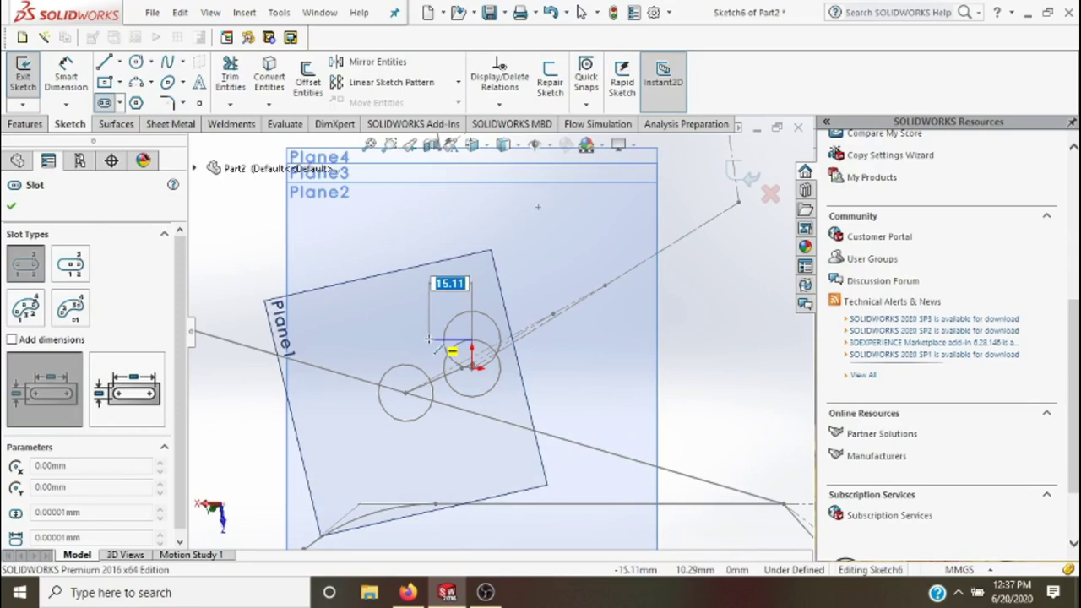
pyautogui.press('Escape')
pyautogui.click(121, 102)
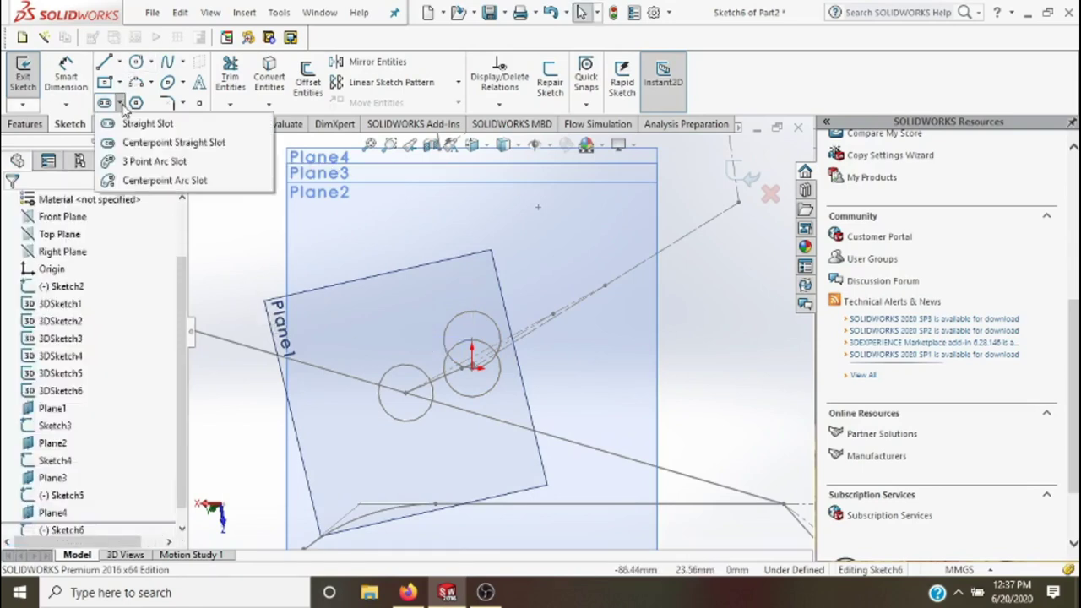
pyautogui.click(162, 148)
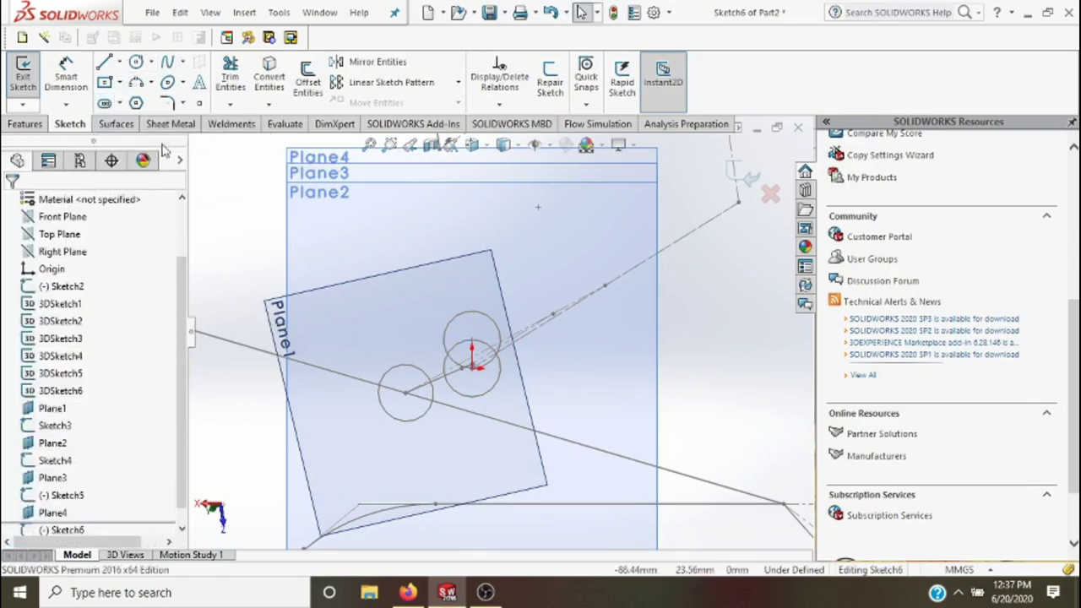
pyautogui.click(471, 340)
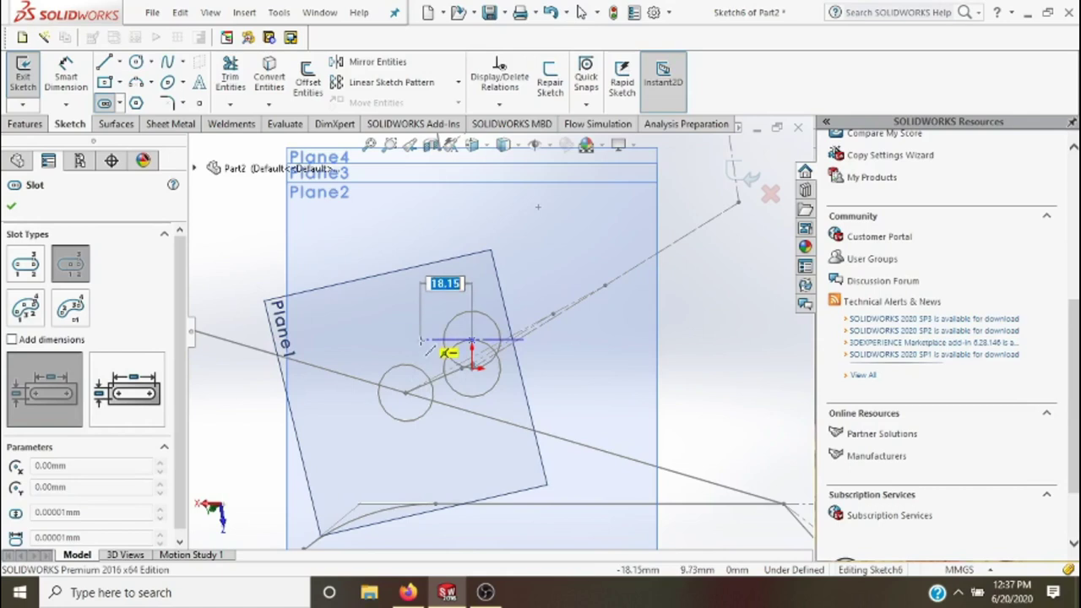
pyautogui.write('18')
pyautogui.click(422, 341)
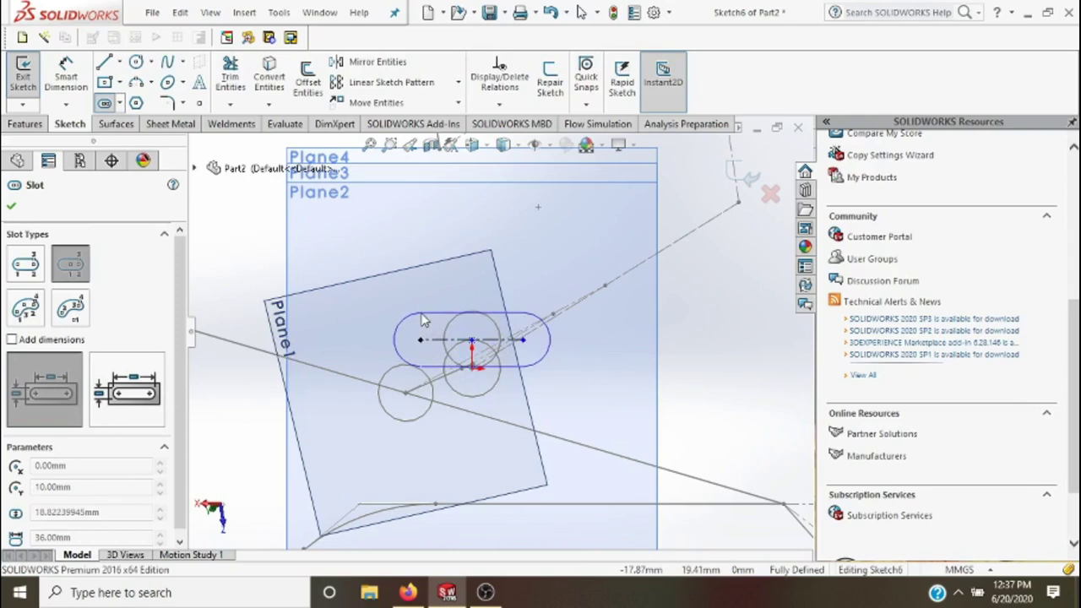
pyautogui.click(425, 320)
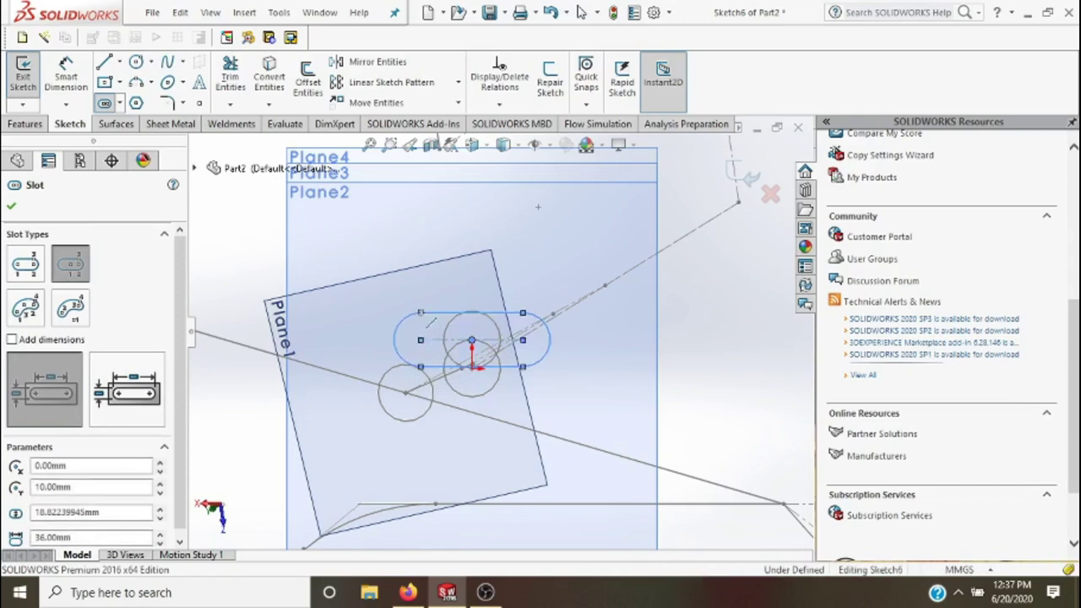
pyautogui.press('Escape')
# - Dimension the slot width to 10 mm and exit Sketch6
pyautogui.click(66, 74)
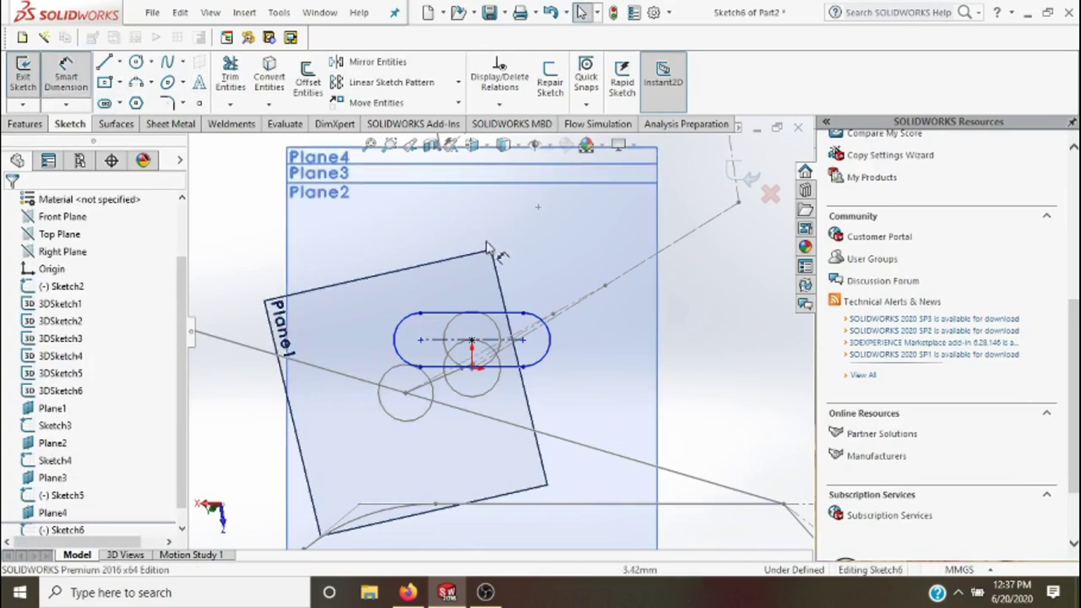
pyautogui.click(494, 375)
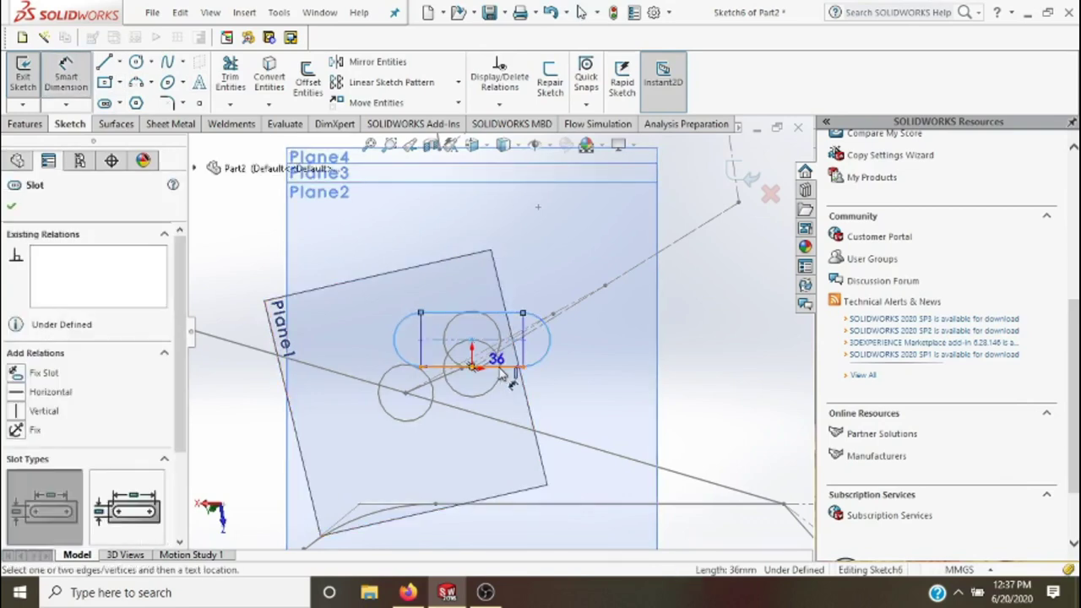
pyautogui.click(591, 347)
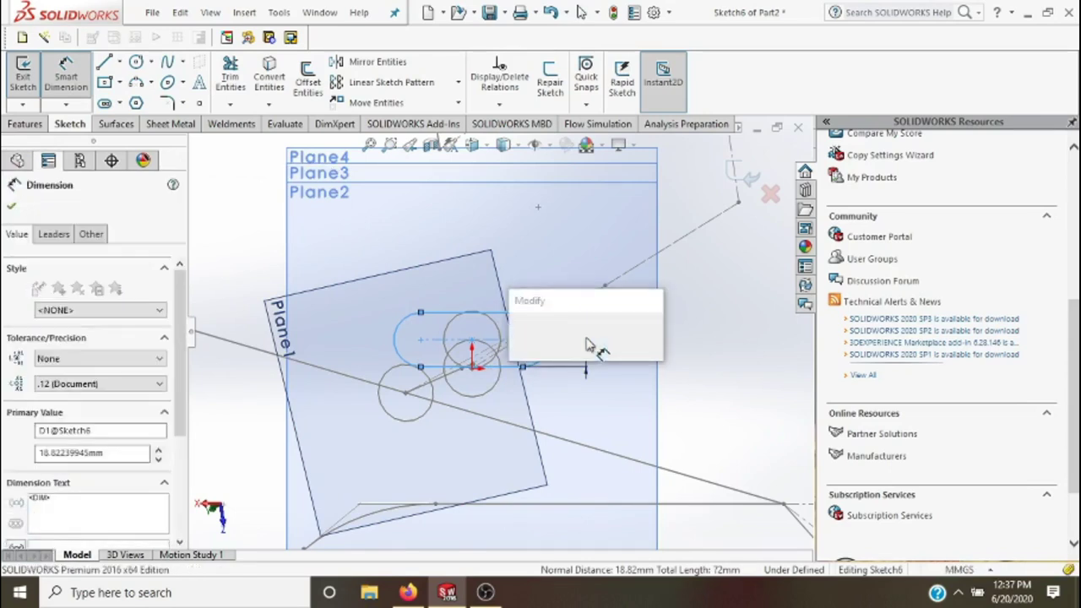
pyautogui.write('104')
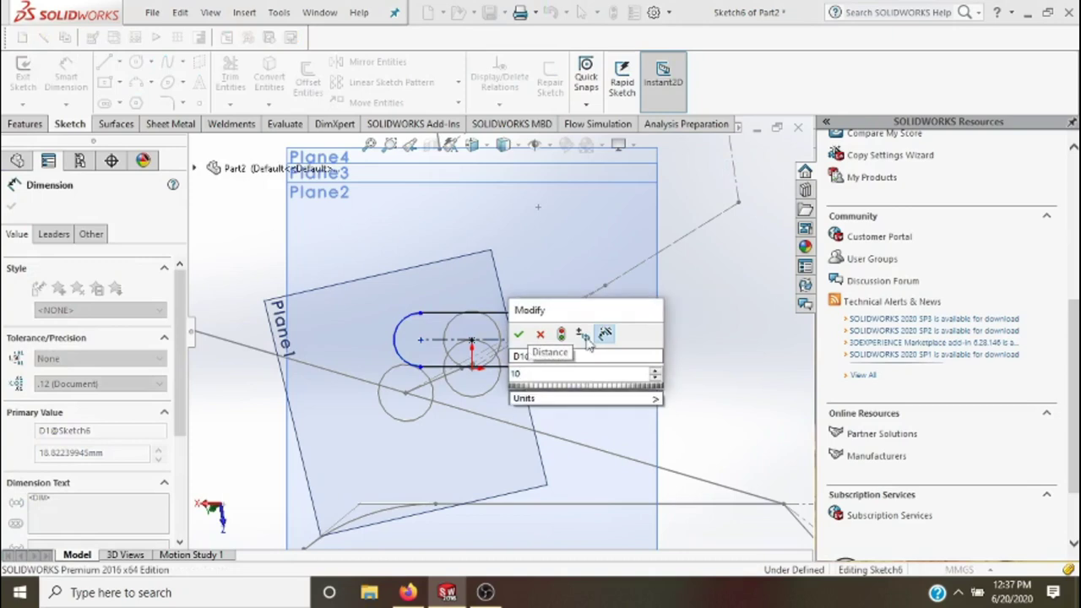
pyautogui.press('BackSpace')
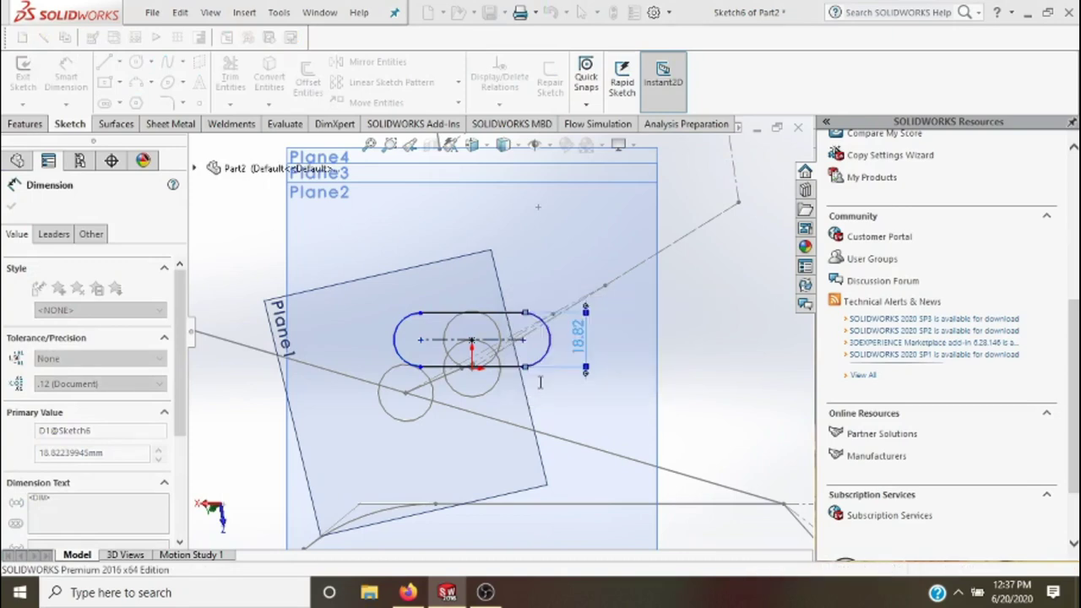
pyautogui.press('Escape')
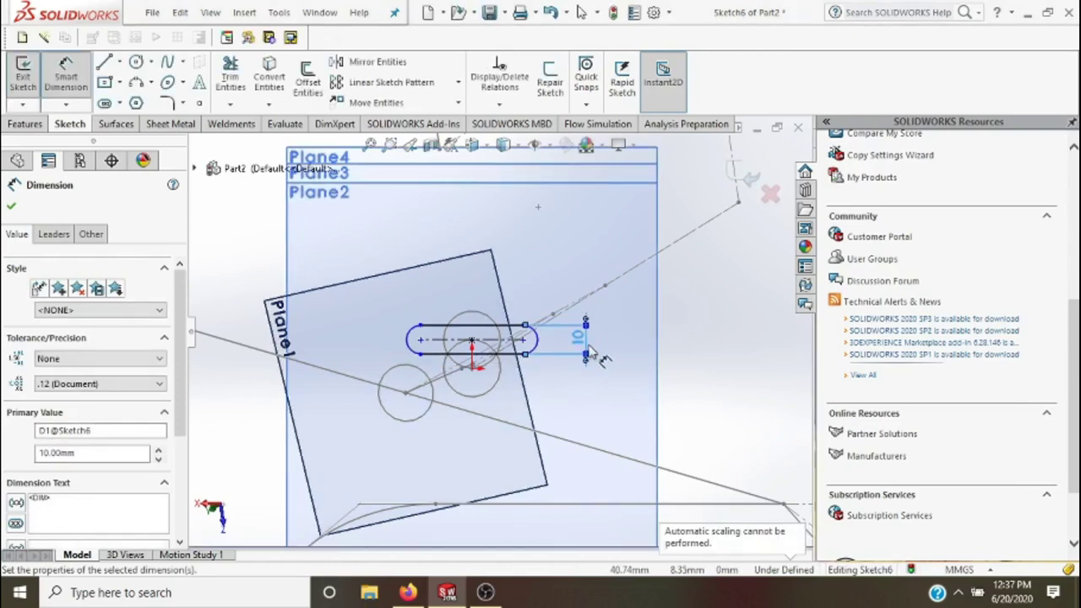
pyautogui.hotkey('ctrl', 'b')
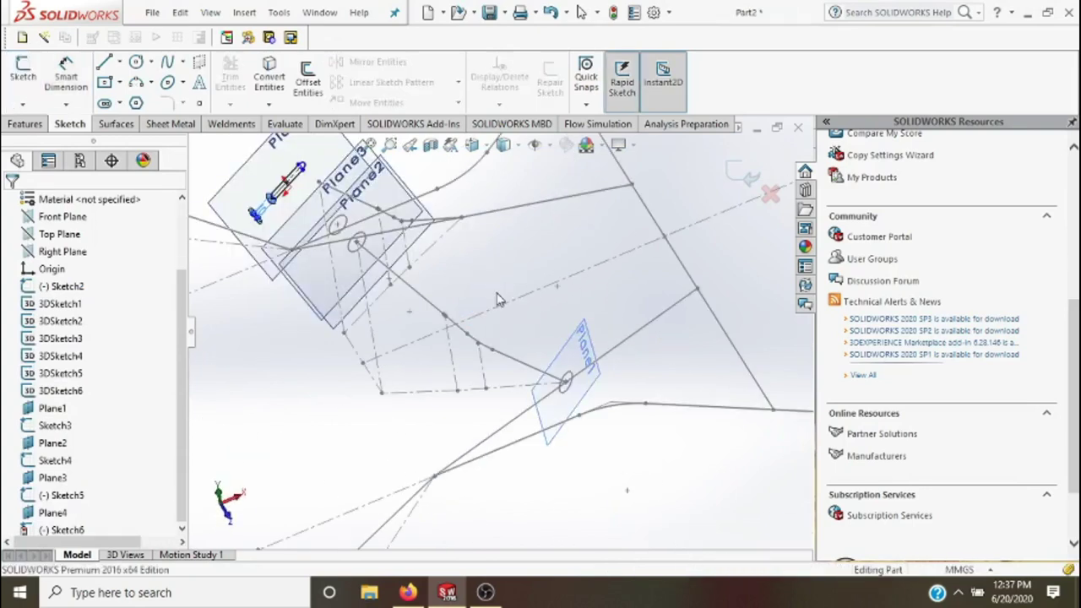
# - In a new 3D sketch, draw a line joining the two Ø20 circle centres and exit
pyautogui.moveTo(498, 295); pyautogui.dragTo(368, 236, button='middle')
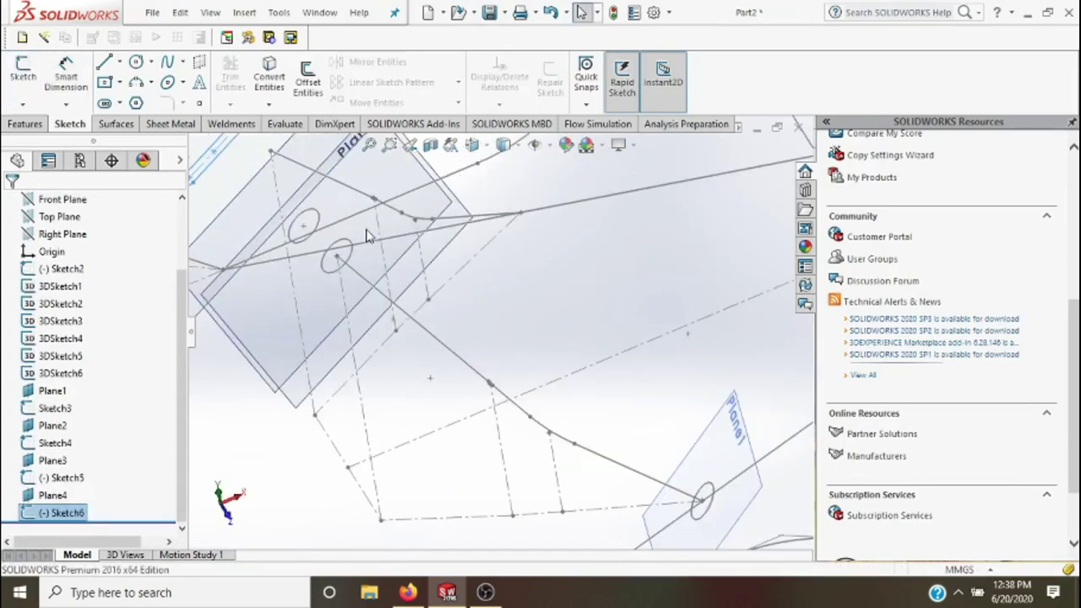
pyautogui.click(25, 104)
pyautogui.click(52, 142)
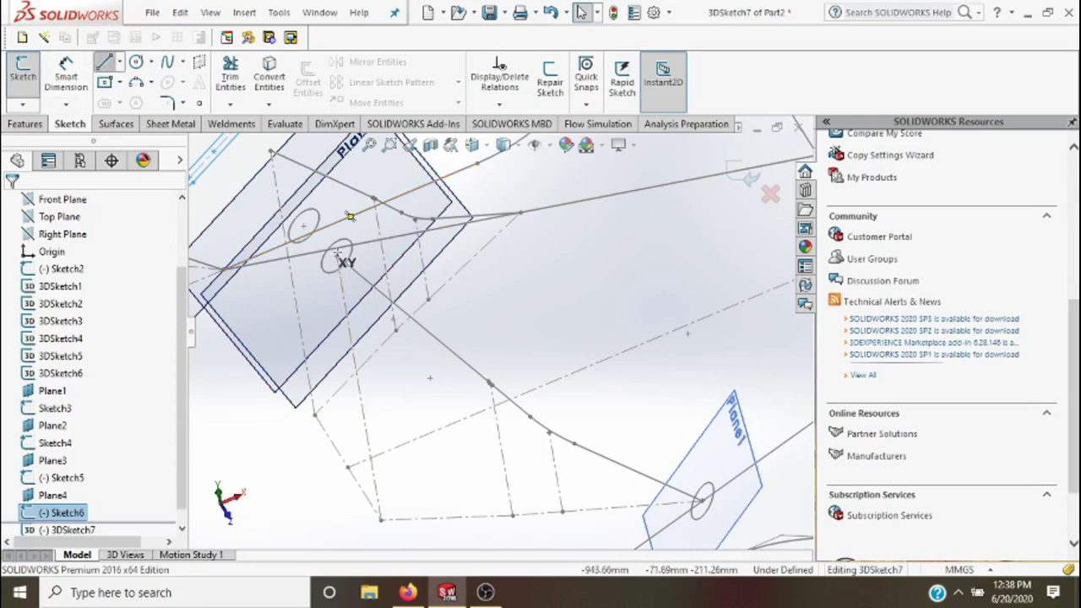
pyautogui.click(336, 255)
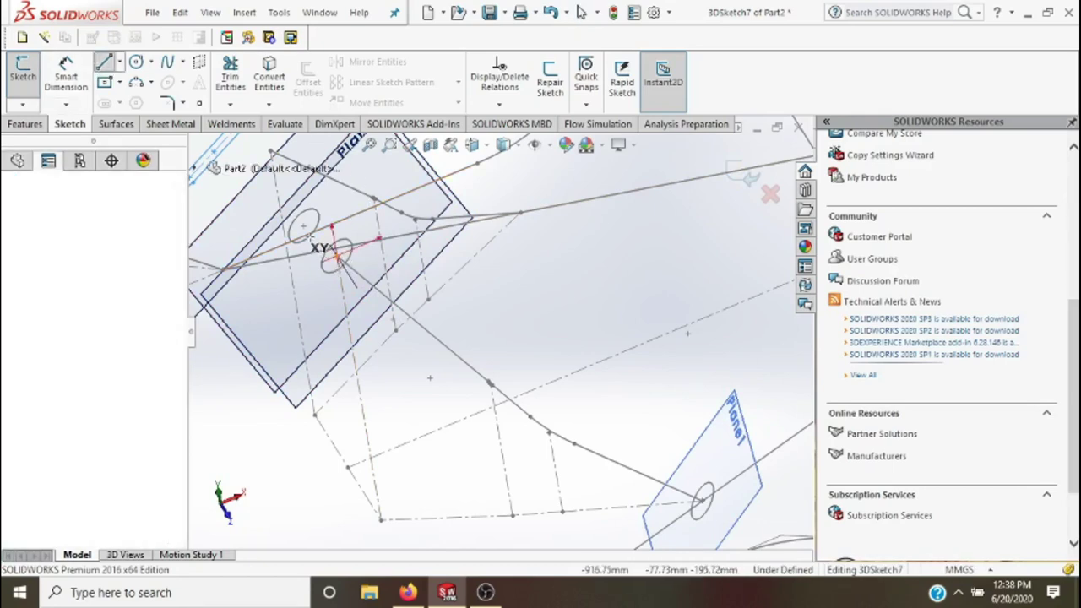
pyautogui.click(305, 226)
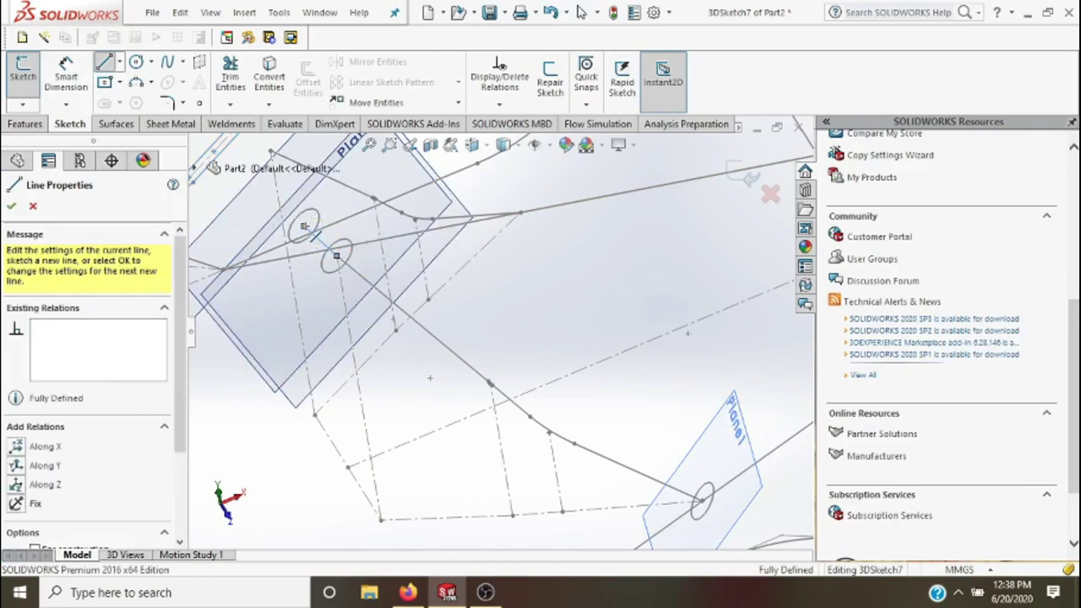
pyautogui.click(305, 227)
pyautogui.press('Escape')
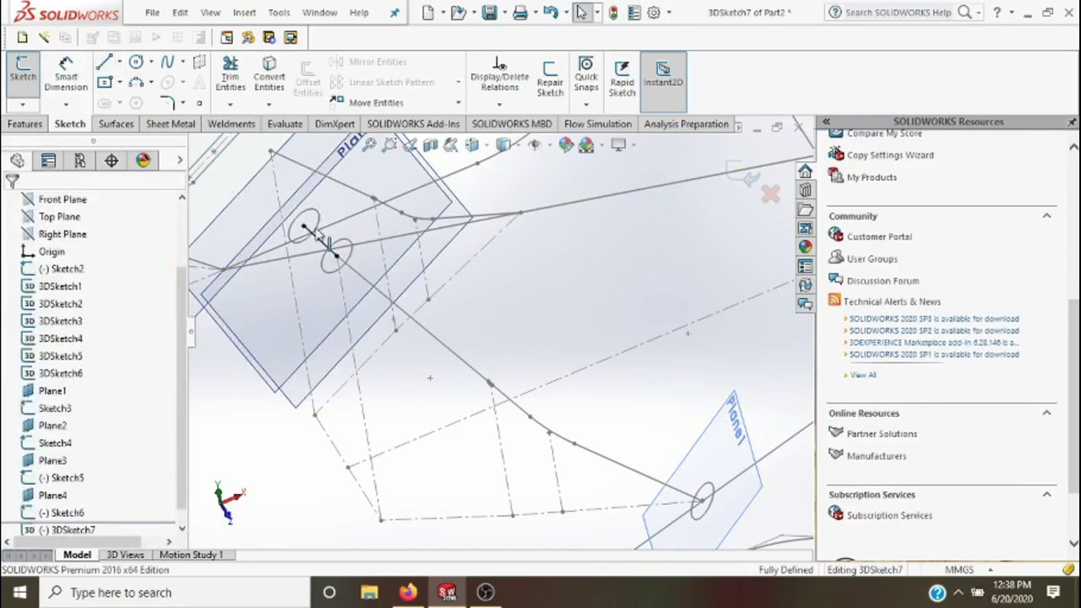
pyautogui.click(734, 171)
pyautogui.press('z')
pyautogui.press('z')
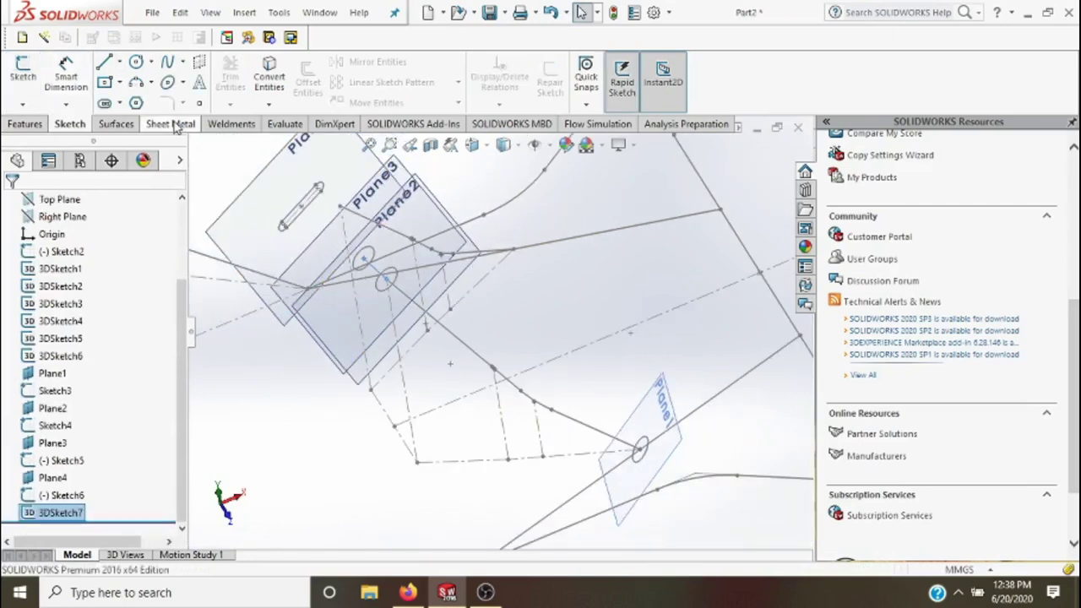
# - Try a sweep with the Sketch3 circle, then clear the failed profile and path selections
pyautogui.click(25, 125)
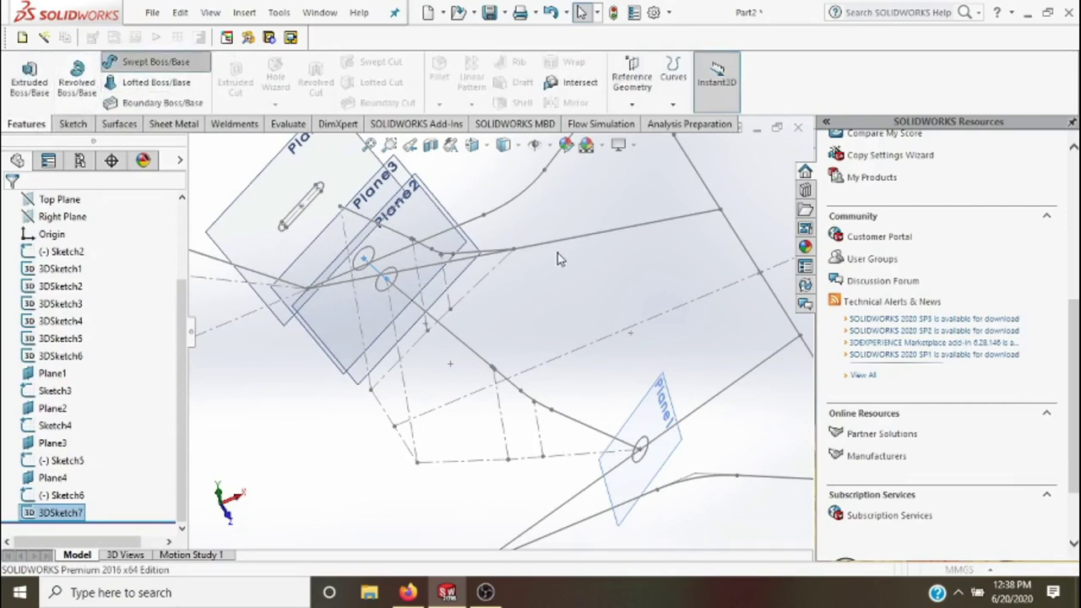
pyautogui.click(641, 452)
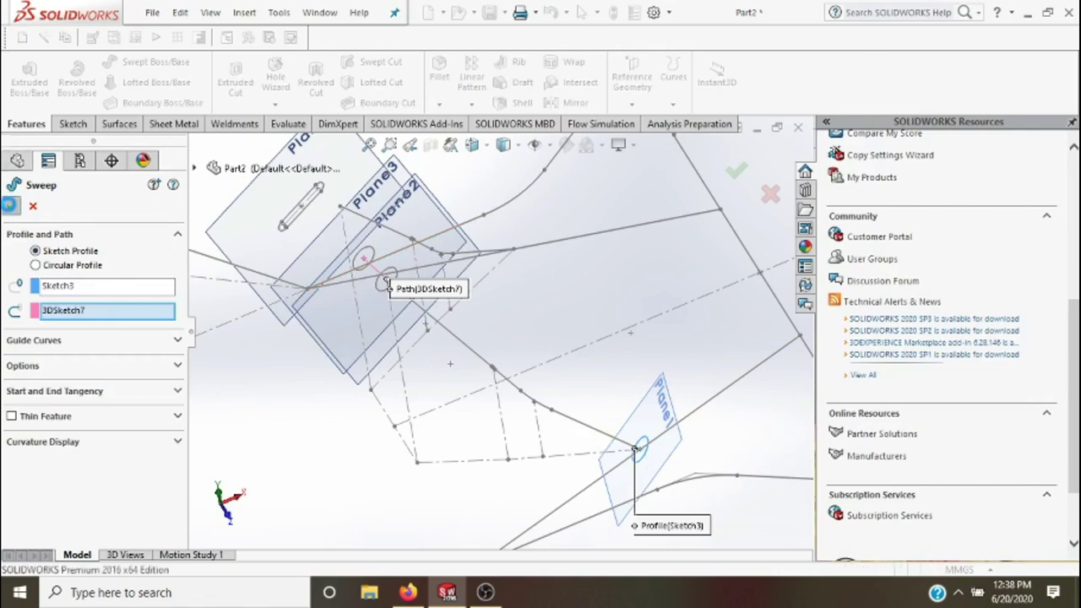
pyautogui.click(10, 207)
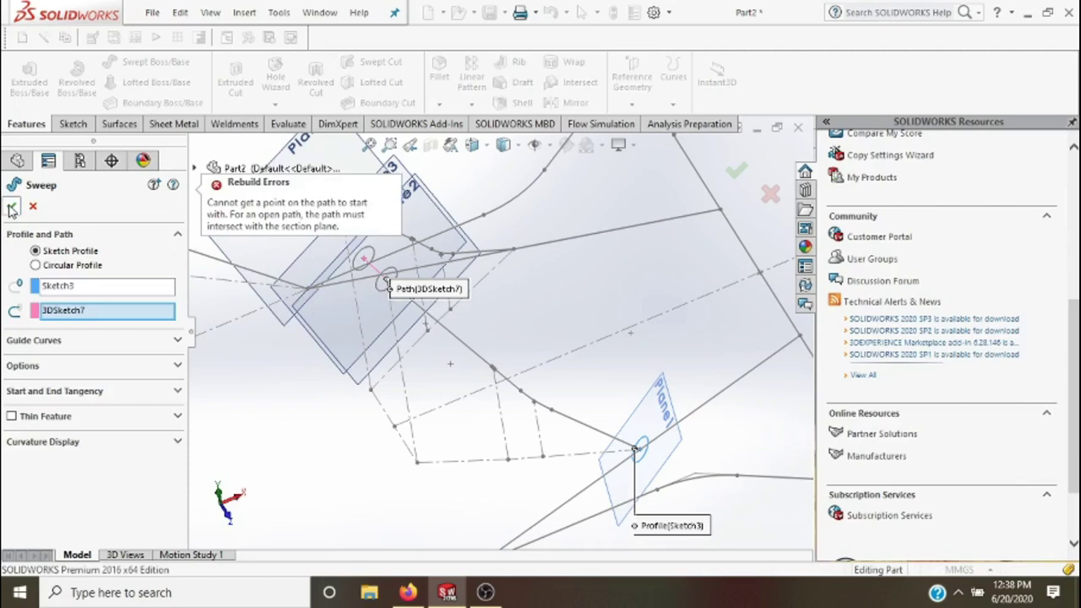
pyautogui.click(71, 287)
pyautogui.rightClick(72, 287)
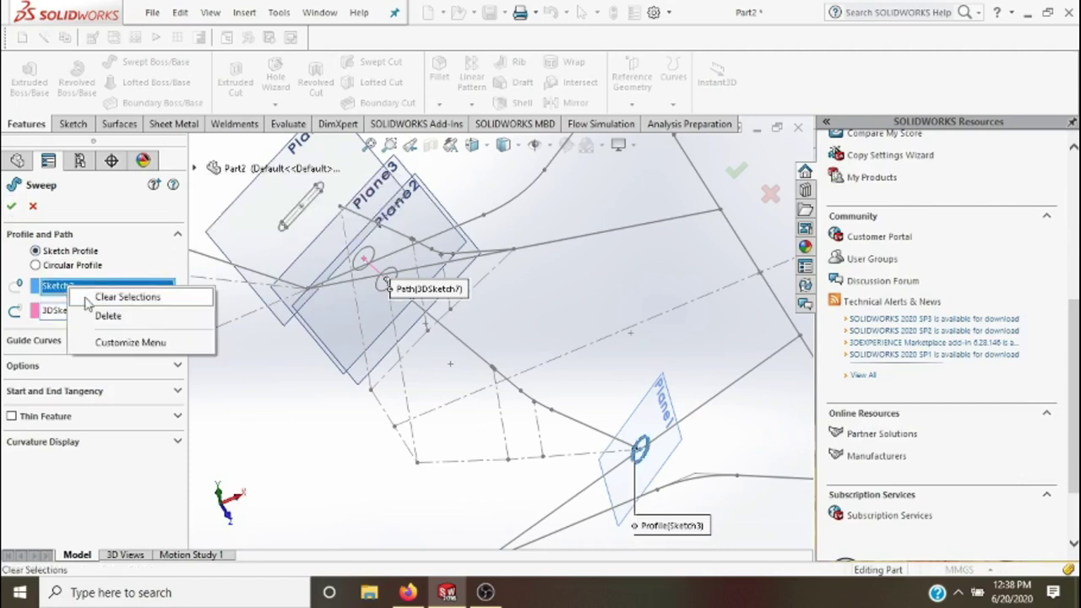
pyautogui.press('Escape')
pyautogui.rightClick(80, 316)
pyautogui.click(95, 322)
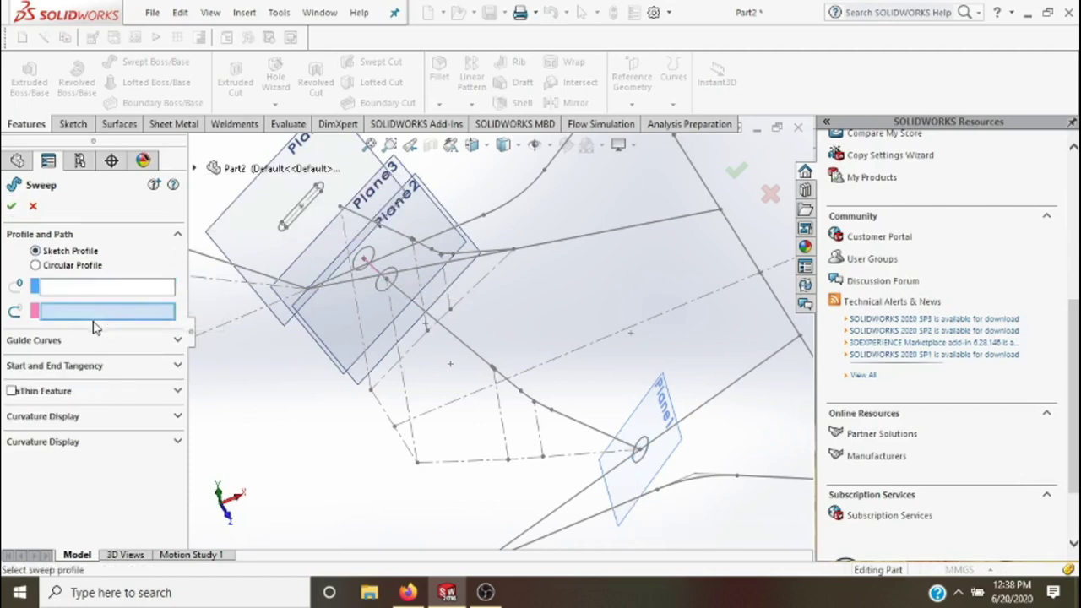
# - Sweep the Sketch3 circle along the bent path near Plane1 to build the Ø20 Sweep3 tube
pyautogui.click(118, 289)
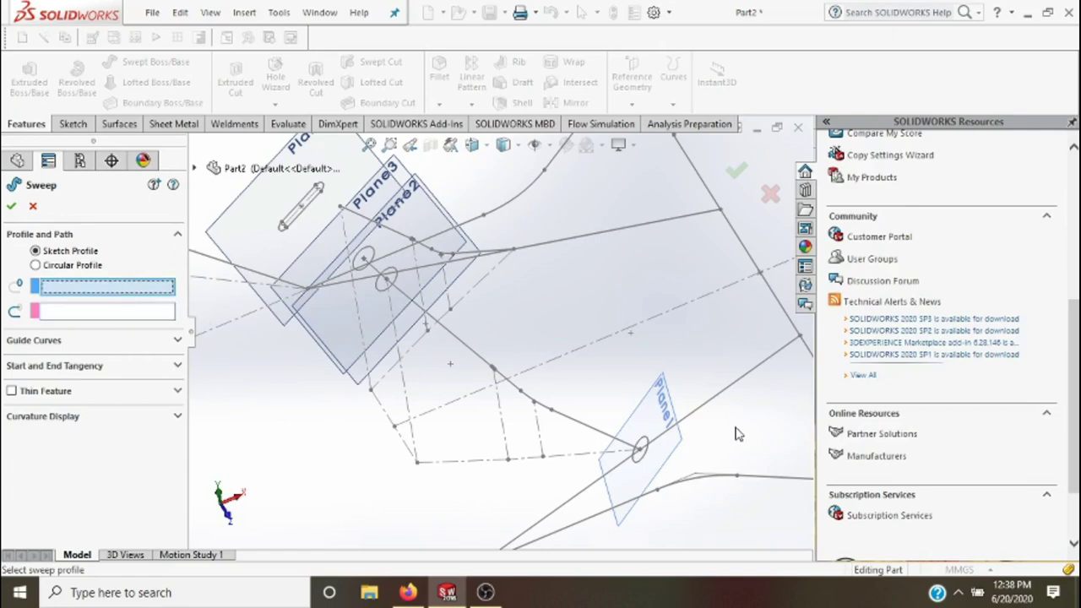
pyautogui.click(641, 463)
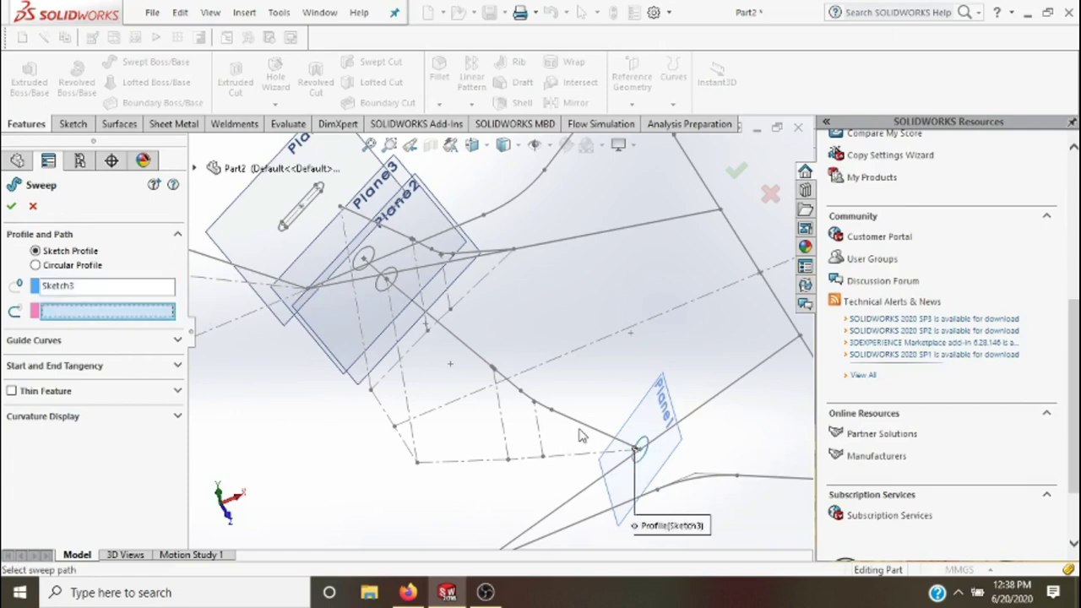
pyautogui.click(581, 431)
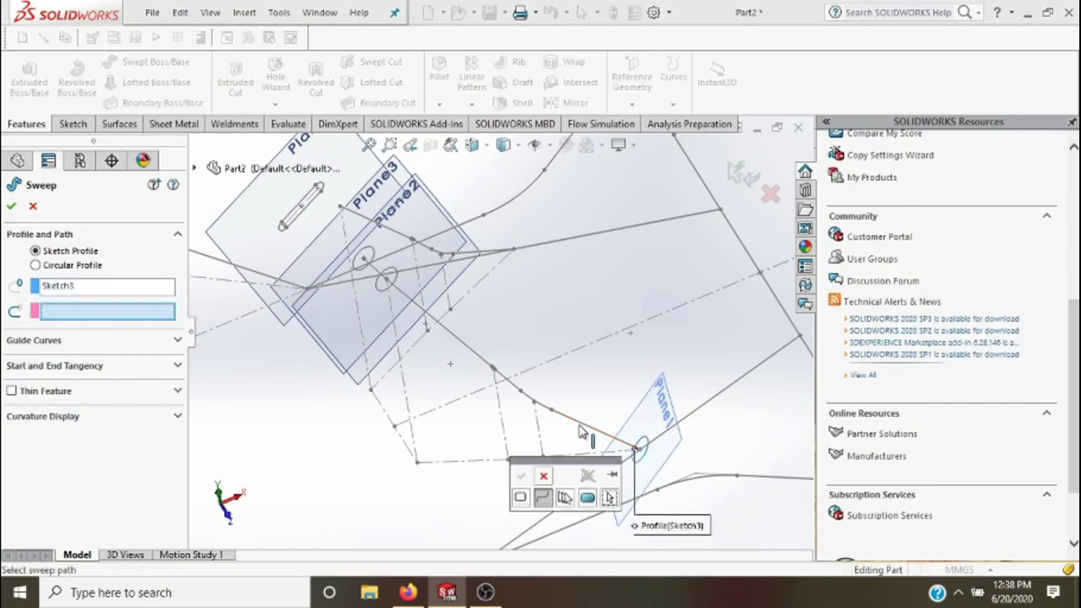
pyautogui.click(582, 429)
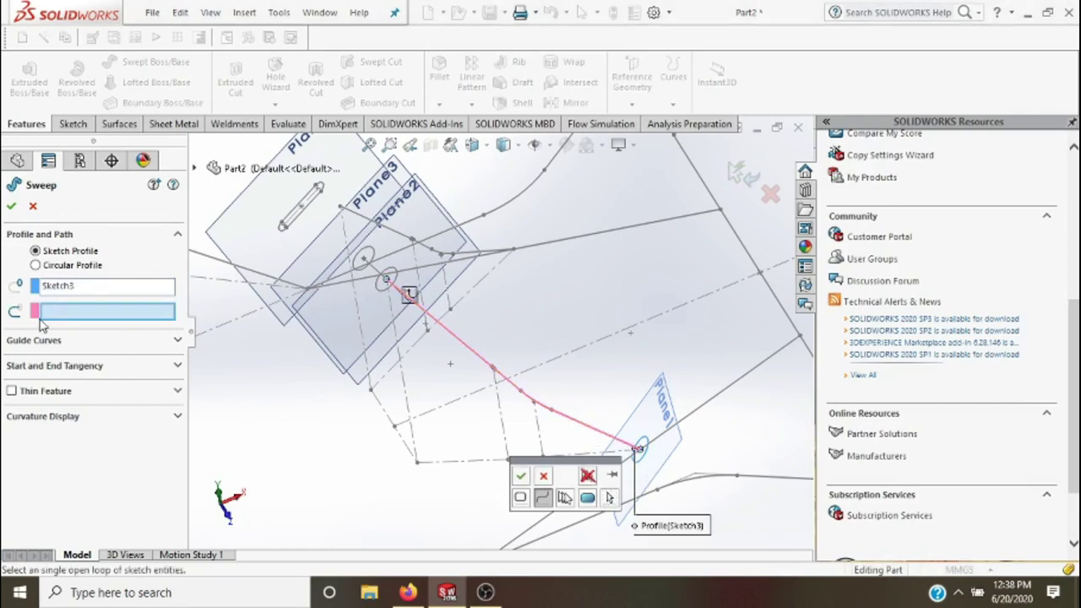
pyautogui.click(11, 206)
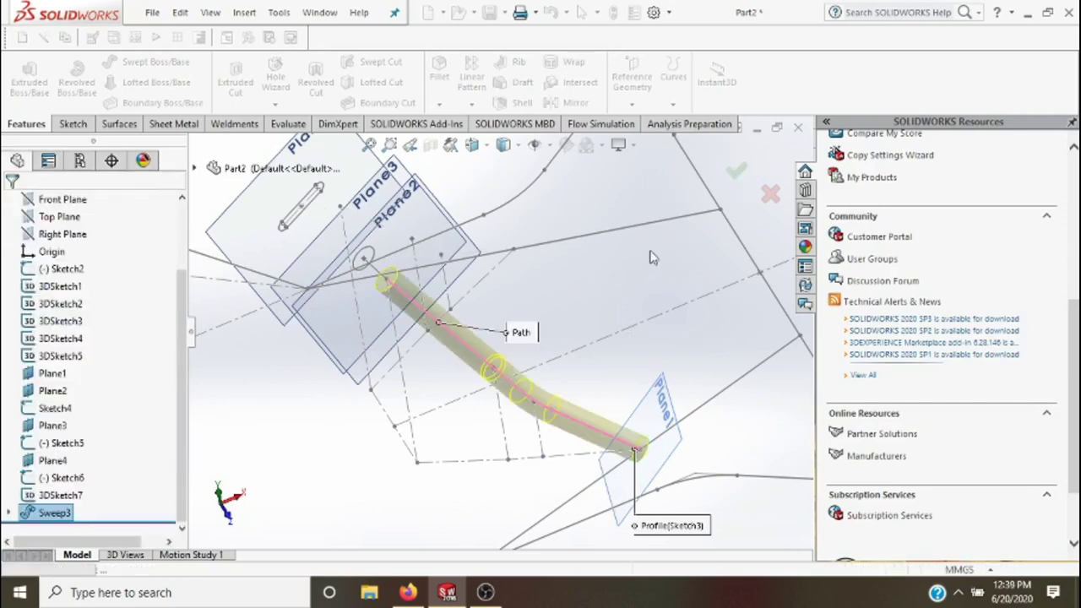
pyautogui.scroll(-1, 393, 263)
pyautogui.scroll(-1, 394, 263)
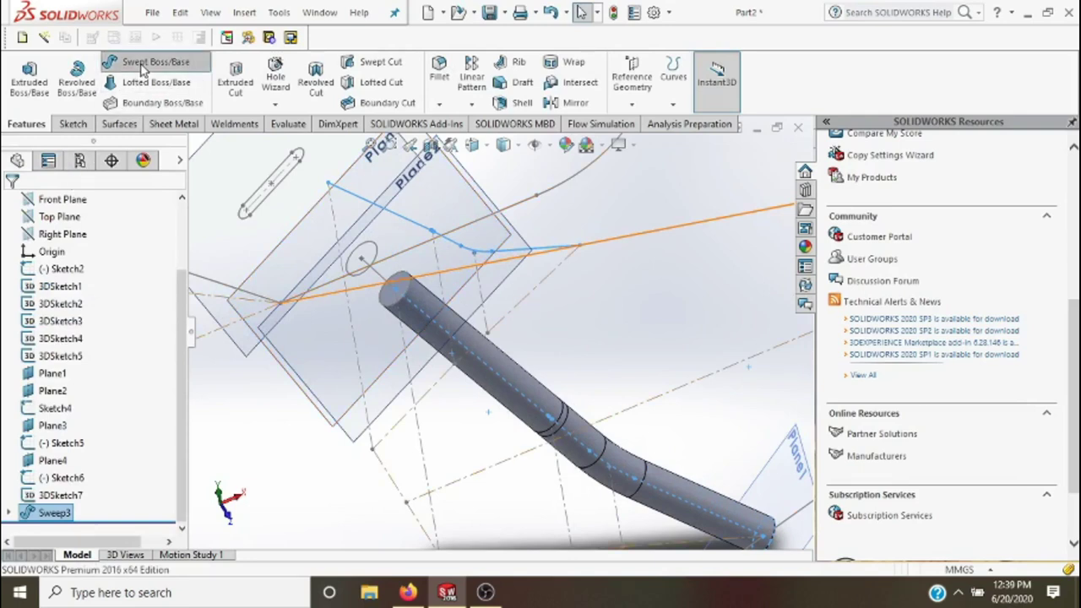
# - Sweep the Sketch5 circle along 3DSketch7 to form Sweep4, then rotate to inspect it
pyautogui.click(377, 264)
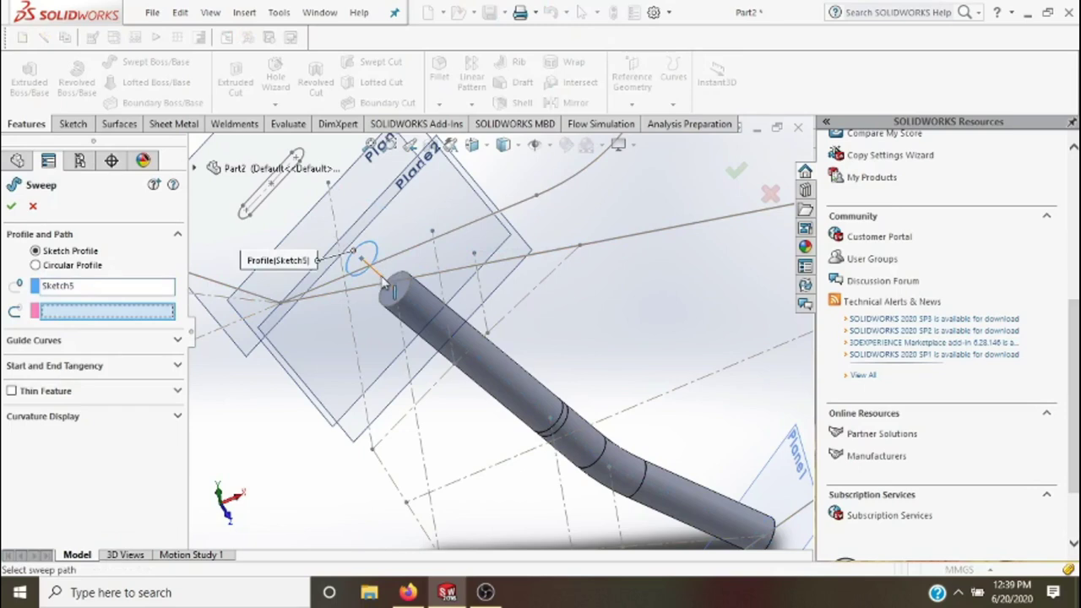
pyautogui.click(379, 275)
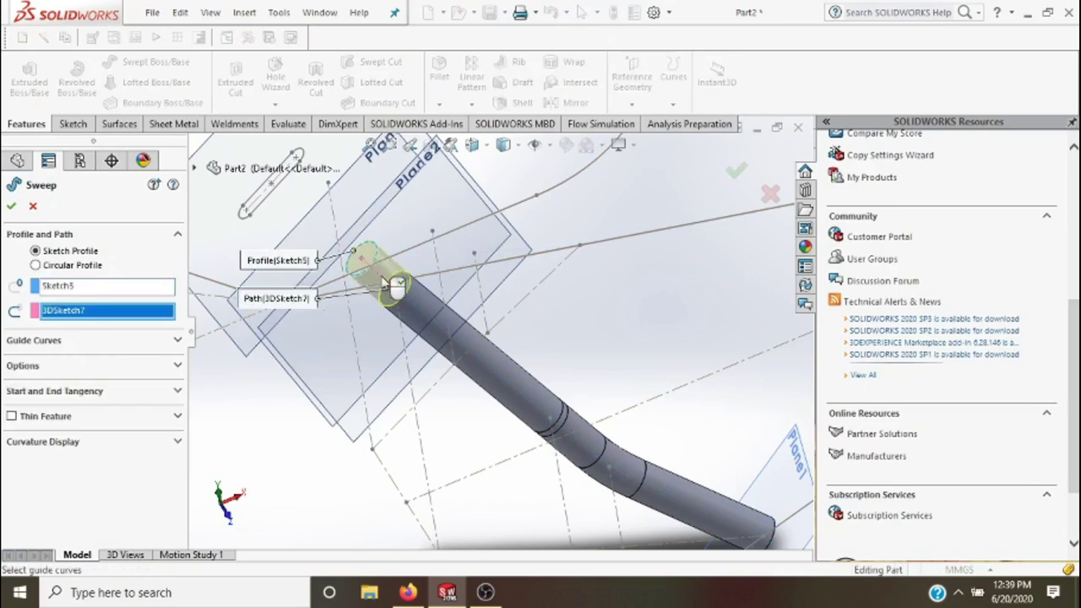
pyautogui.click(739, 172)
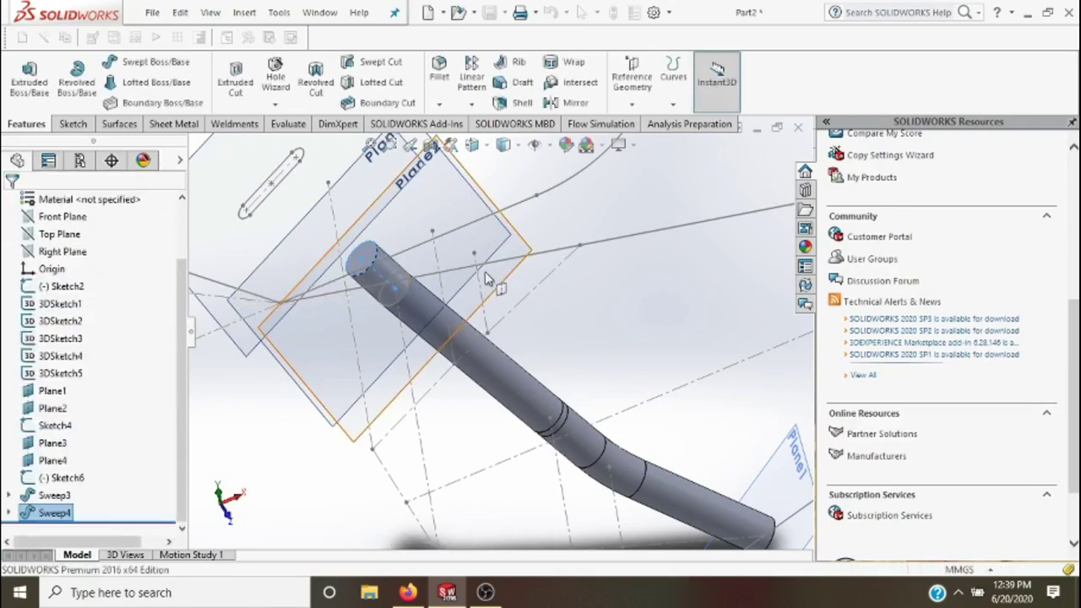
pyautogui.moveTo(482, 271); pyautogui.dragTo(486, 304, button='middle')
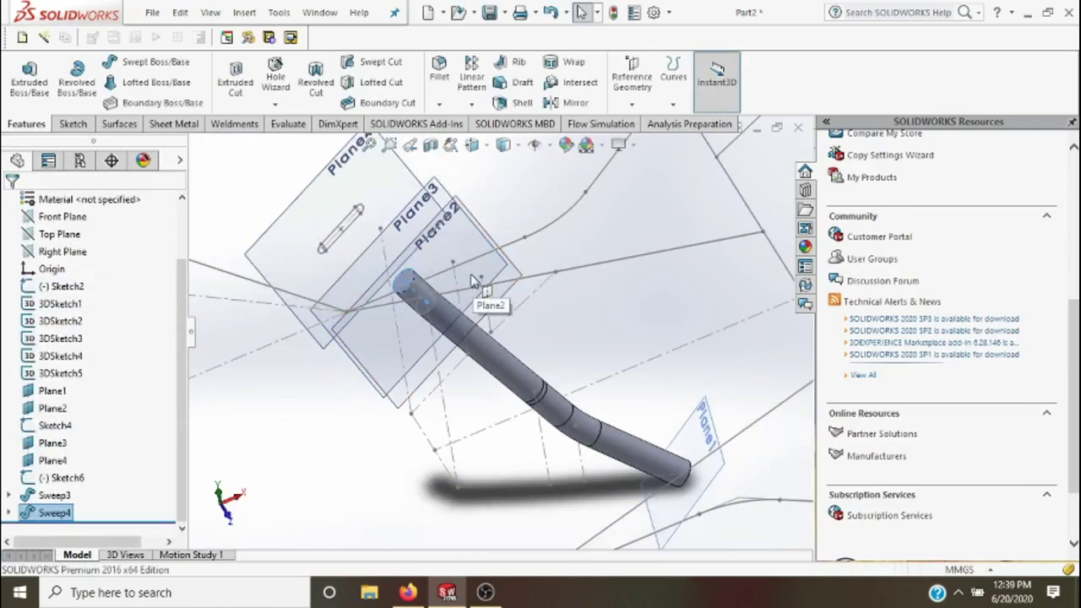
pyautogui.rightClick(532, 332)
pyautogui.click(468, 434)
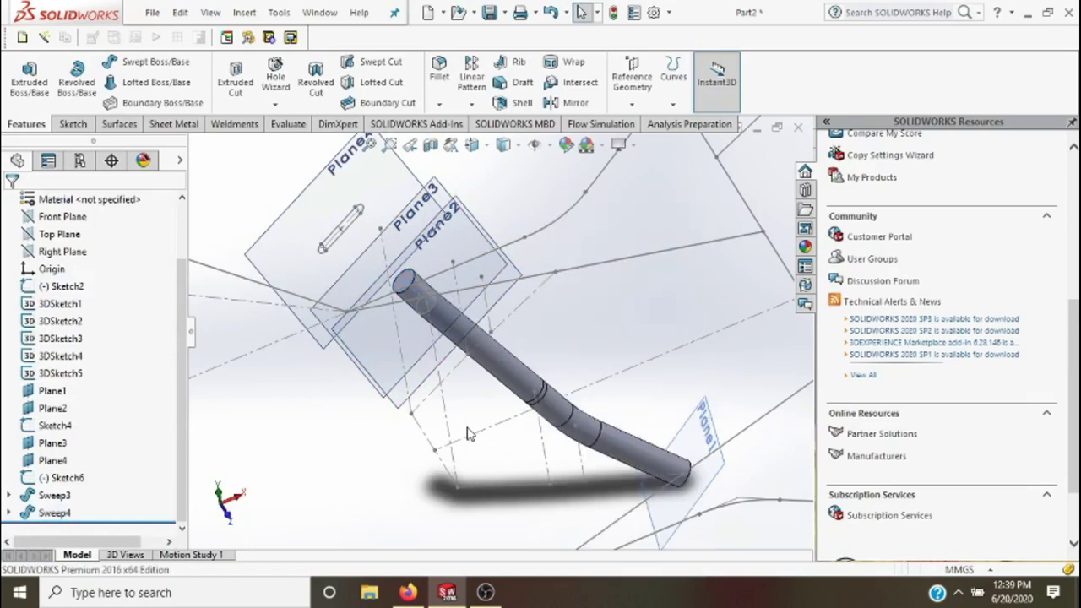
pyautogui.rightClick(470, 434)
pyautogui.click(507, 404)
# - Loft the tube's end edge into the Sketch6 slot profile, then orbit to inspect Loft1
pyautogui.moveTo(507, 404)
pyautogui.mouseDown()
pyautogui.moveTo(531, 353)
pyautogui.moveTo(495, 390)
pyautogui.mouseUp()
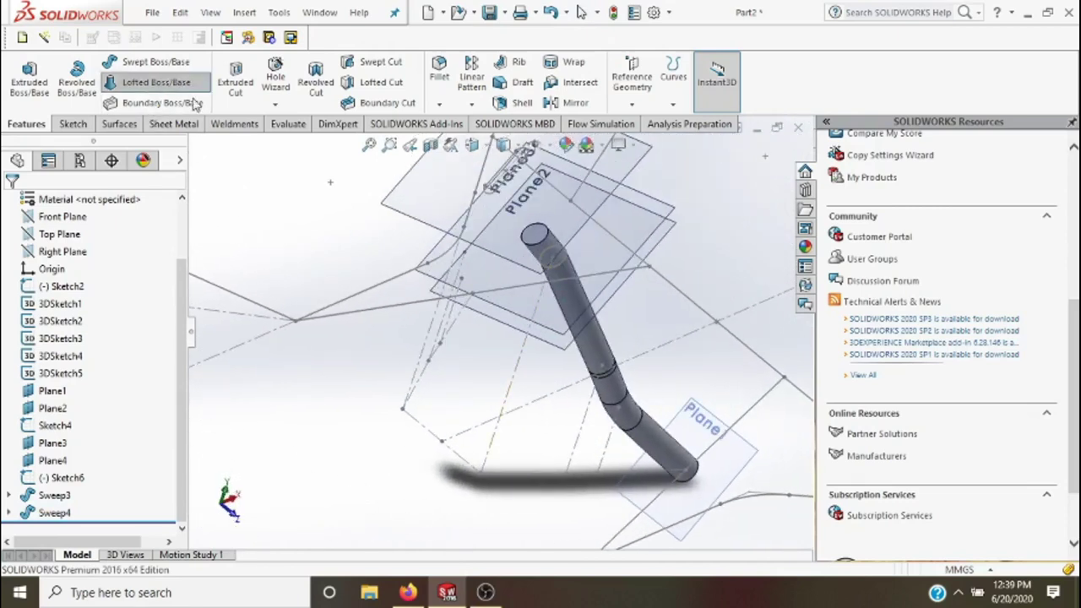
pyautogui.click(543, 245)
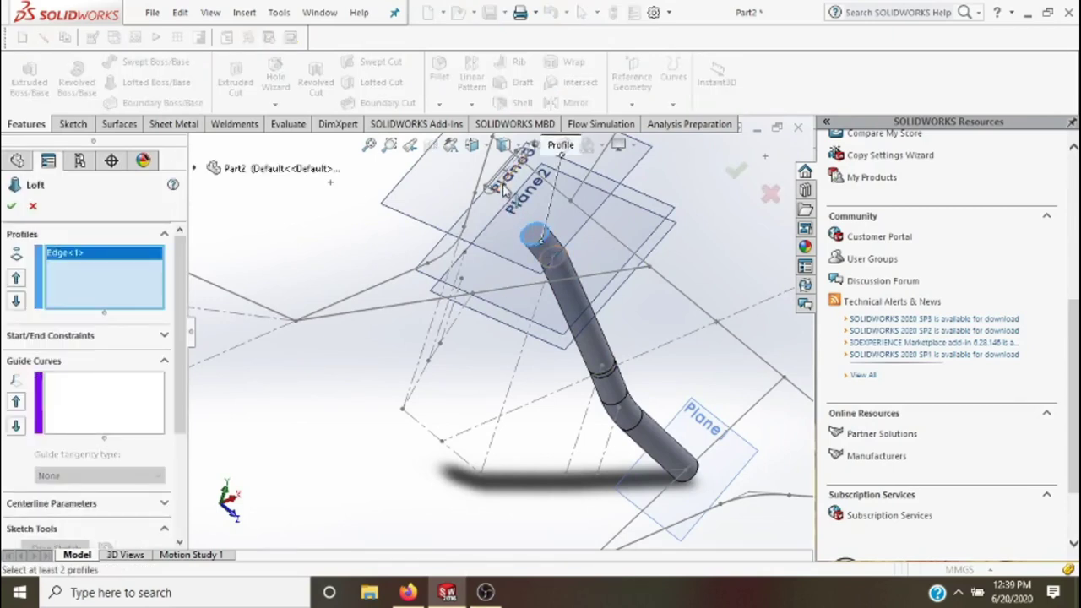
pyautogui.click(504, 181)
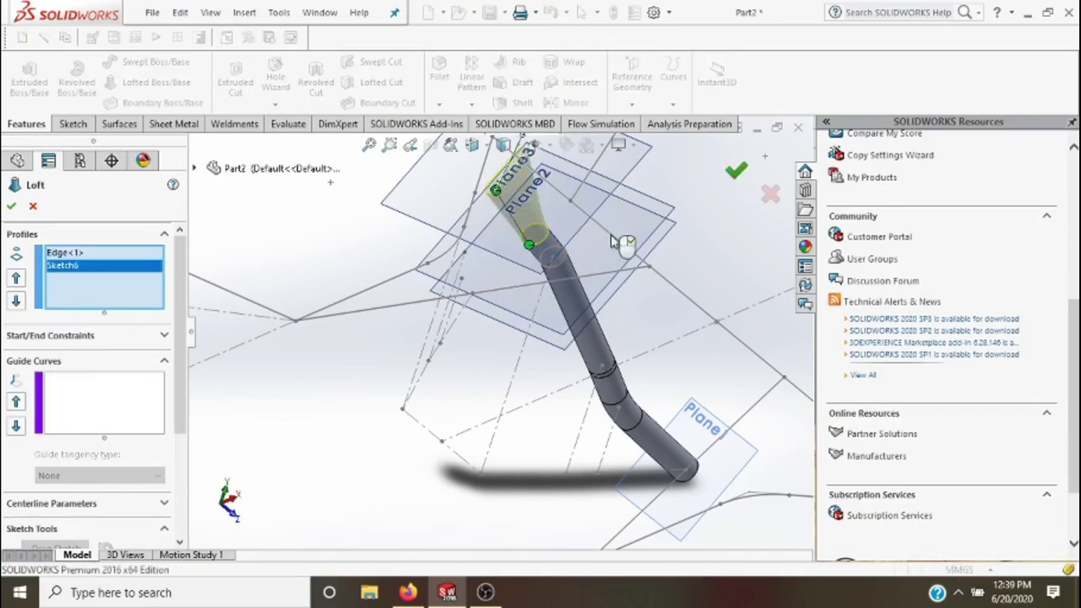
pyautogui.press('Return')
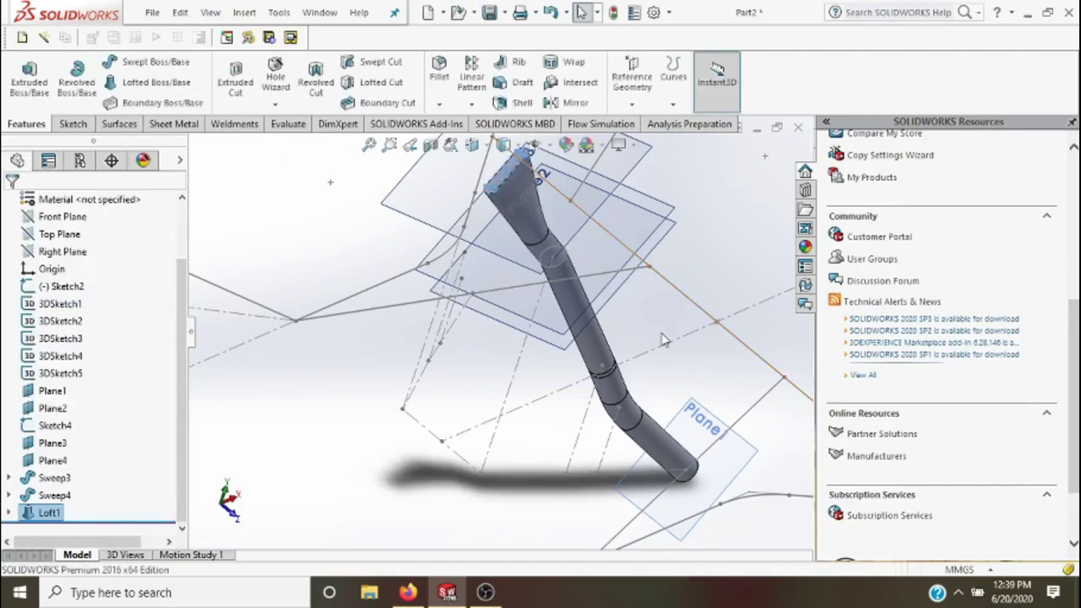
pyautogui.rightClick(664, 339)
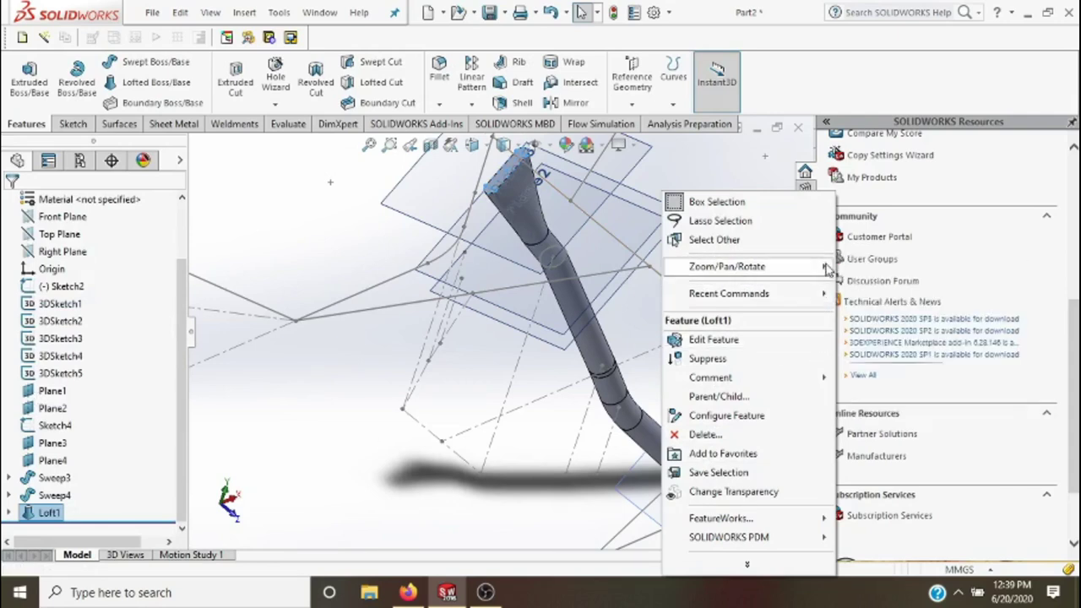
pyautogui.moveTo(727, 266)
pyautogui.click(897, 344)
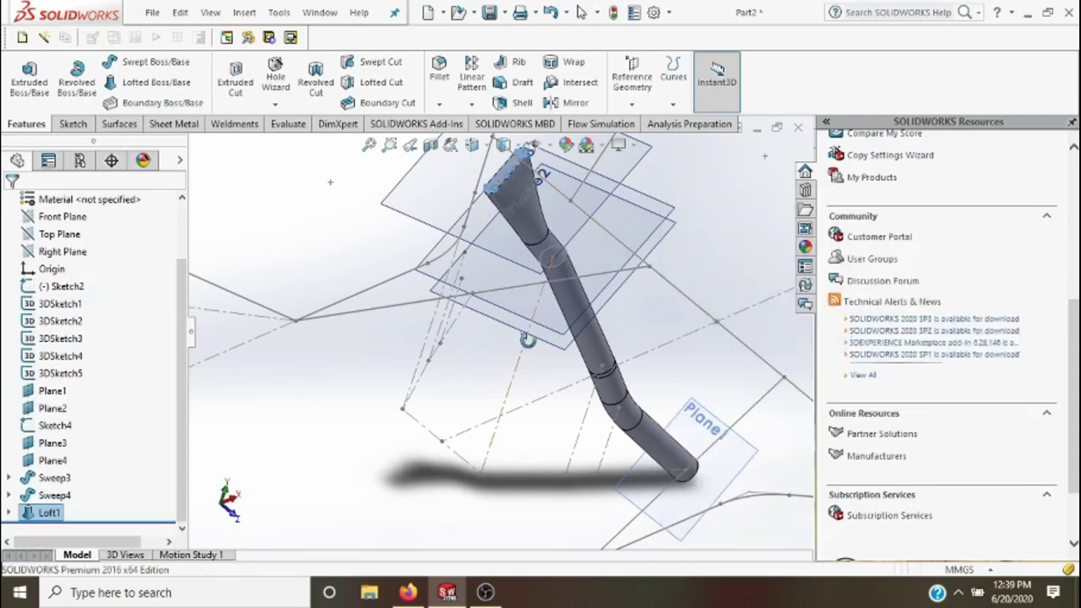
pyautogui.moveTo(518, 349)
pyautogui.mouseDown()
pyautogui.moveTo(568, 340)
pyautogui.moveTo(587, 417)
pyautogui.moveTo(535, 374)
pyautogui.moveTo(518, 321)
pyautogui.moveTo(465, 331)
pyautogui.moveTo(391, 448)
pyautogui.moveTo(427, 475)
pyautogui.moveTo(496, 433)
pyautogui.mouseUp()
pyautogui.moveTo(729, 323)
pyautogui.mouseDown()
pyautogui.moveTo(564, 364)
pyautogui.moveTo(656, 362)
pyautogui.moveTo(665, 464)
pyautogui.moveTo(687, 464)
pyautogui.moveTo(721, 492)
pyautogui.mouseUp()
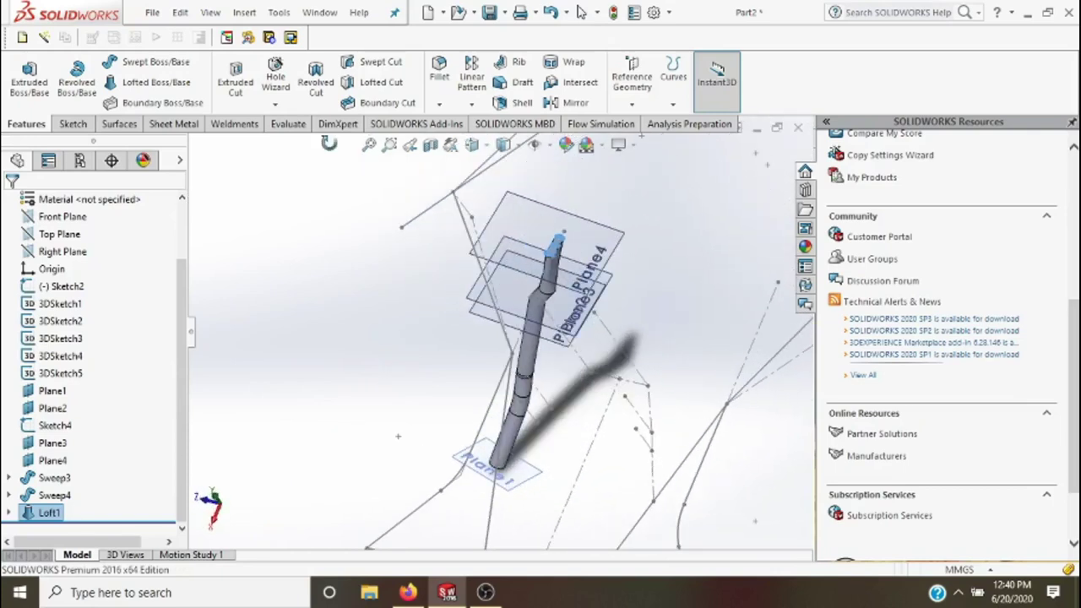
# - Start a new 3D sketch and draw two connected 3D lines
pyautogui.click(71, 124)
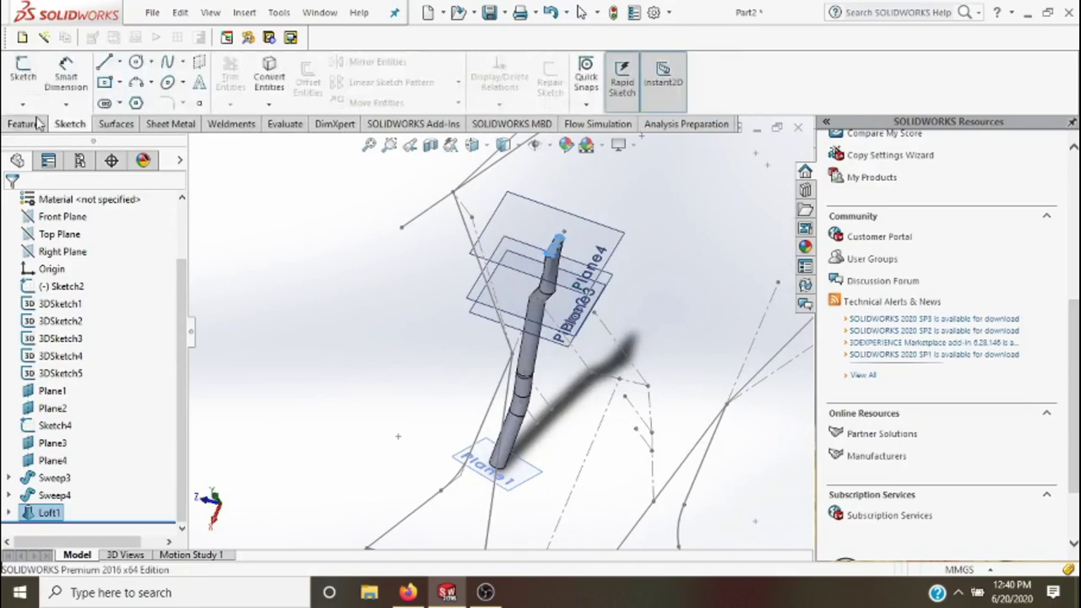
pyautogui.click(23, 103)
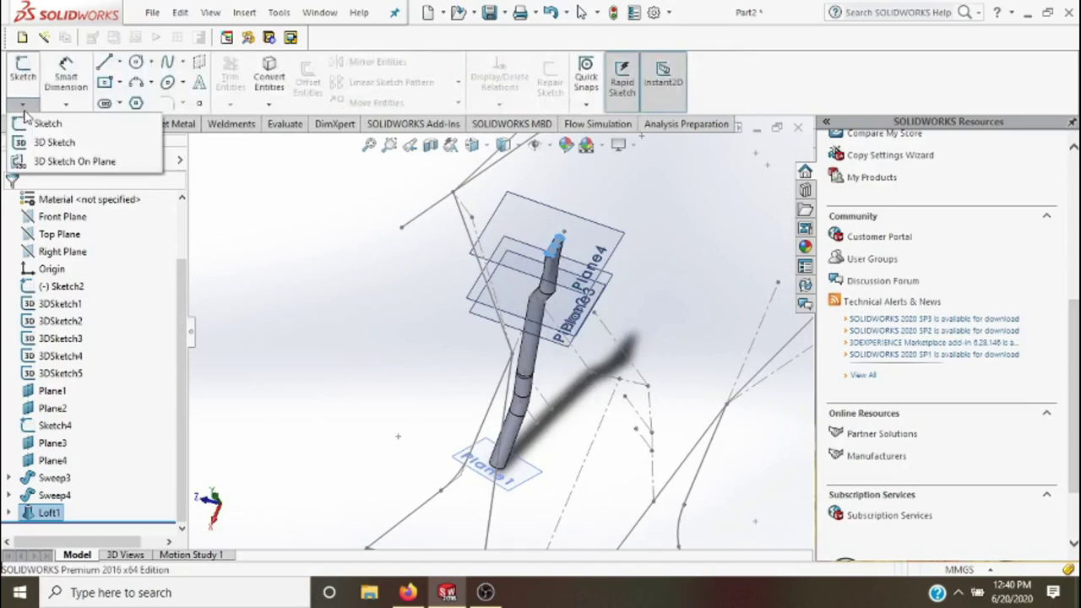
pyautogui.click(52, 146)
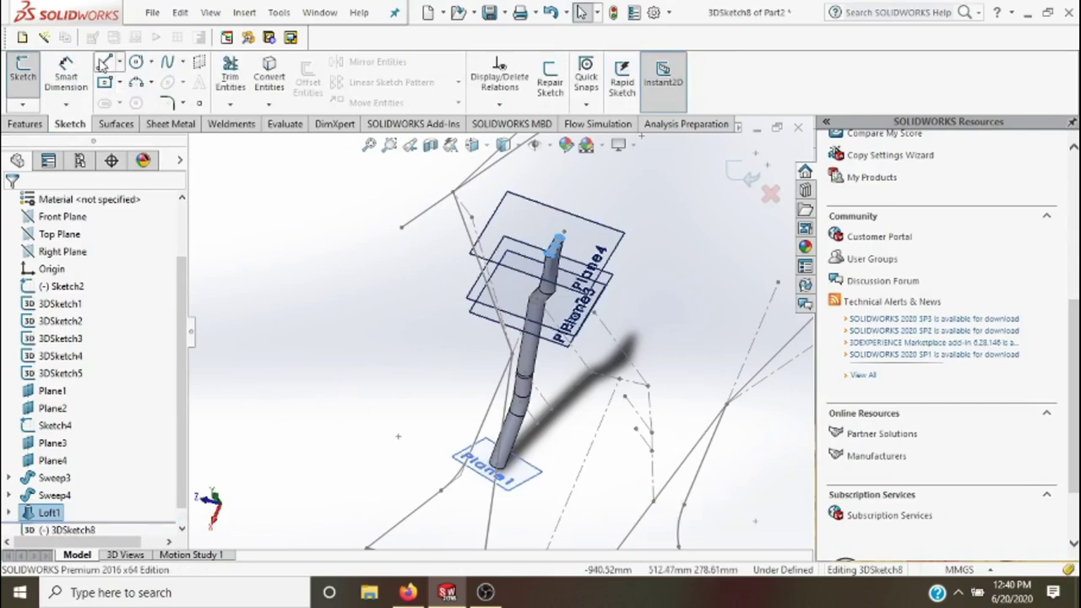
pyautogui.click(104, 62)
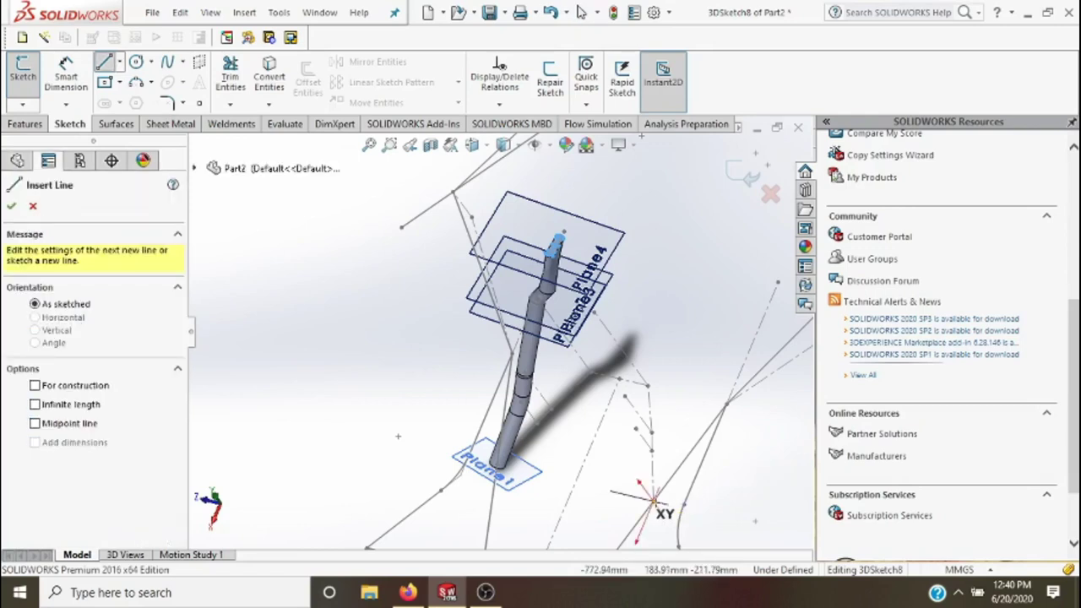
pyautogui.click(652, 500)
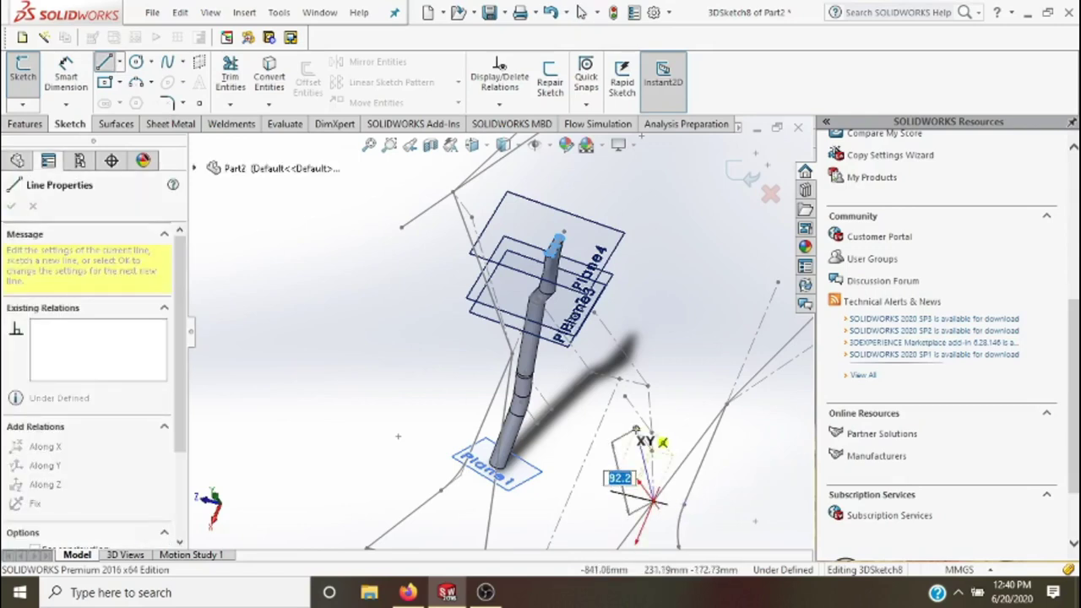
pyautogui.click(636, 427)
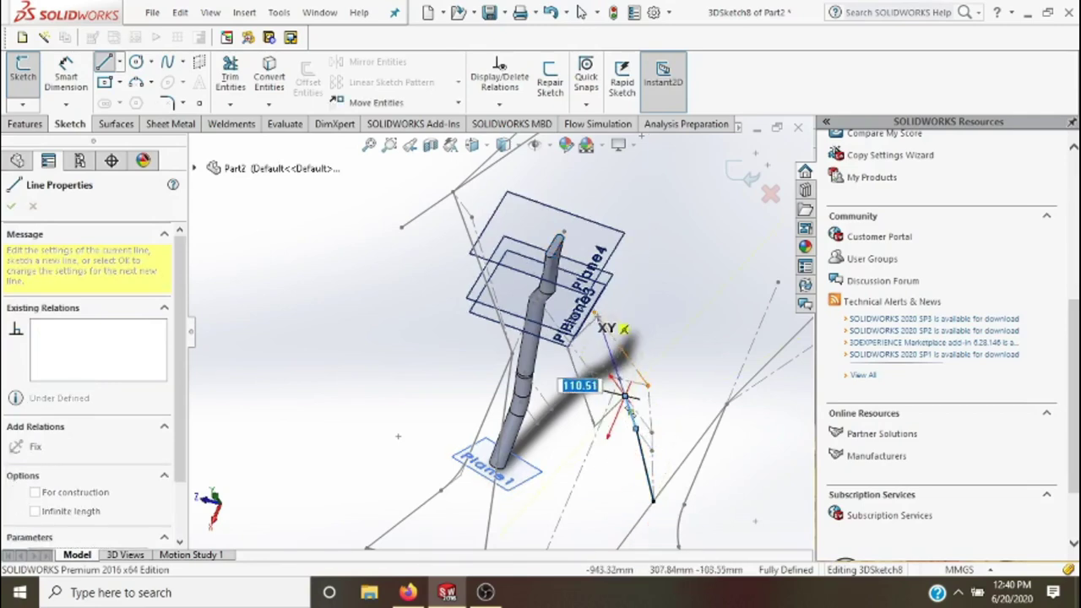
pyautogui.click(594, 313)
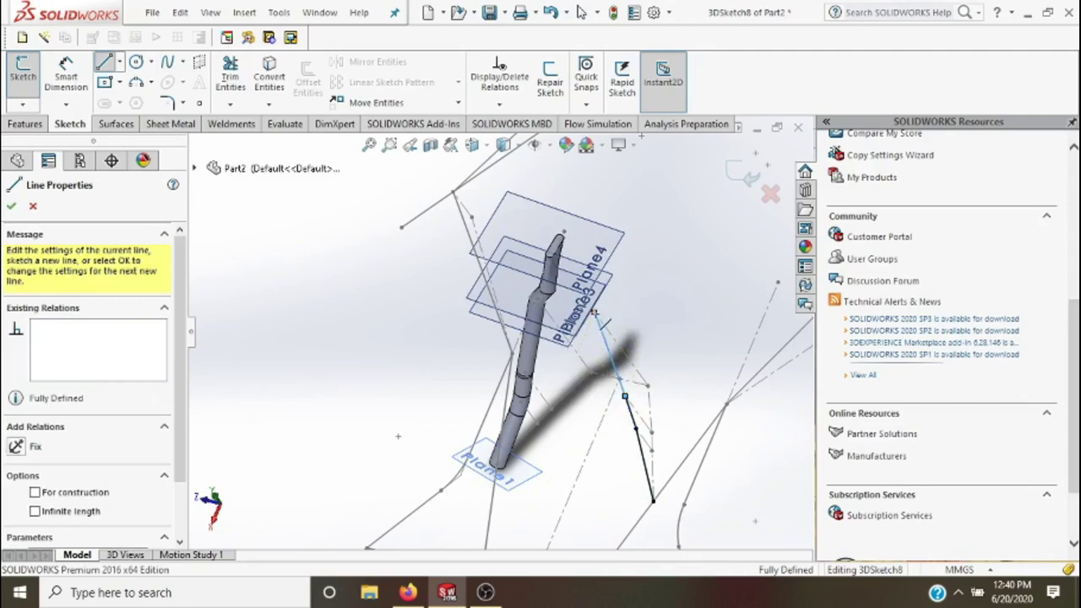
pyautogui.press('Escape')
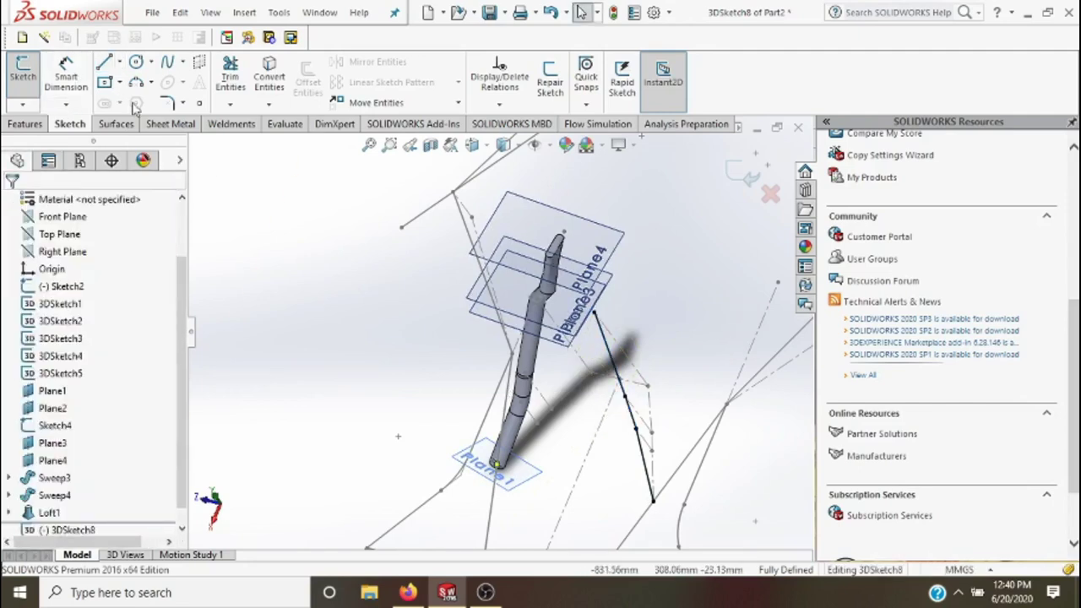
# - Round the two lines' corner with a 100 mm sketch fillet and exit 3DSketch8
pyautogui.click(619, 365)
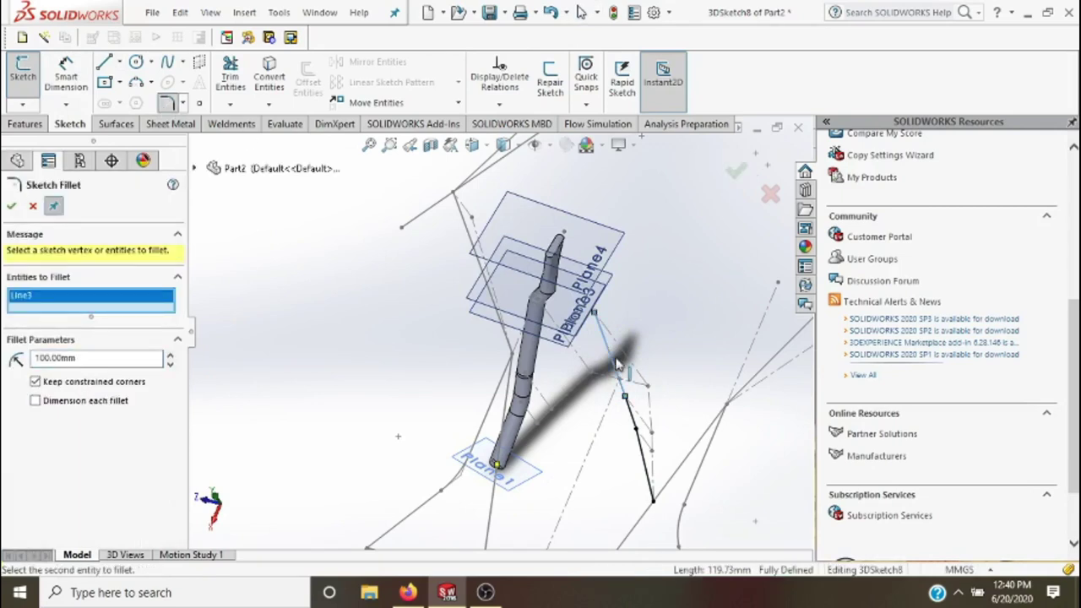
pyautogui.click(637, 421)
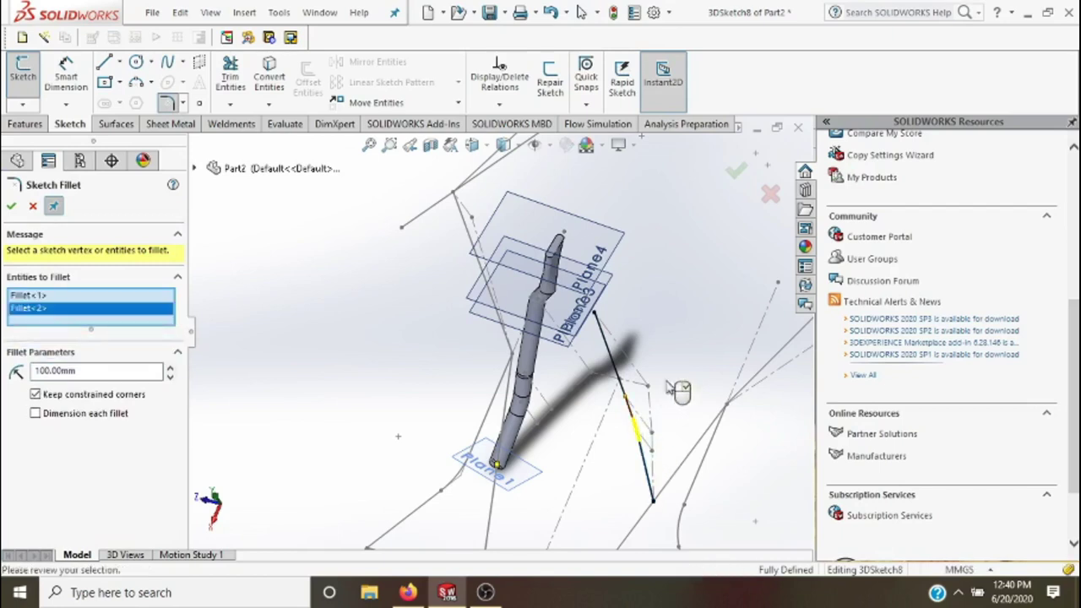
pyautogui.click(737, 172)
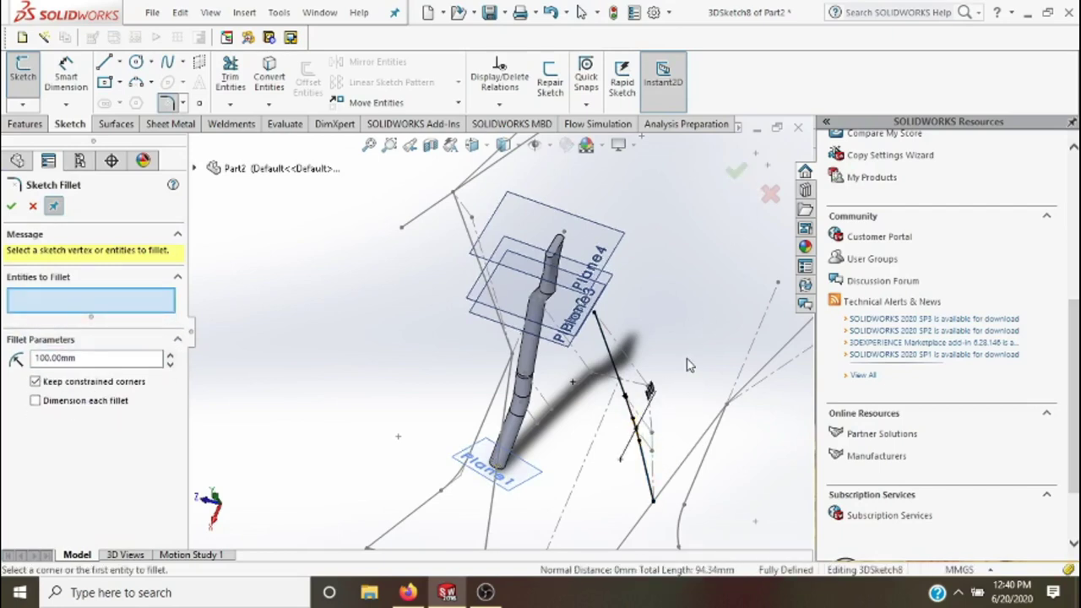
pyautogui.moveTo(688, 365); pyautogui.dragTo(728, 232, button='middle')
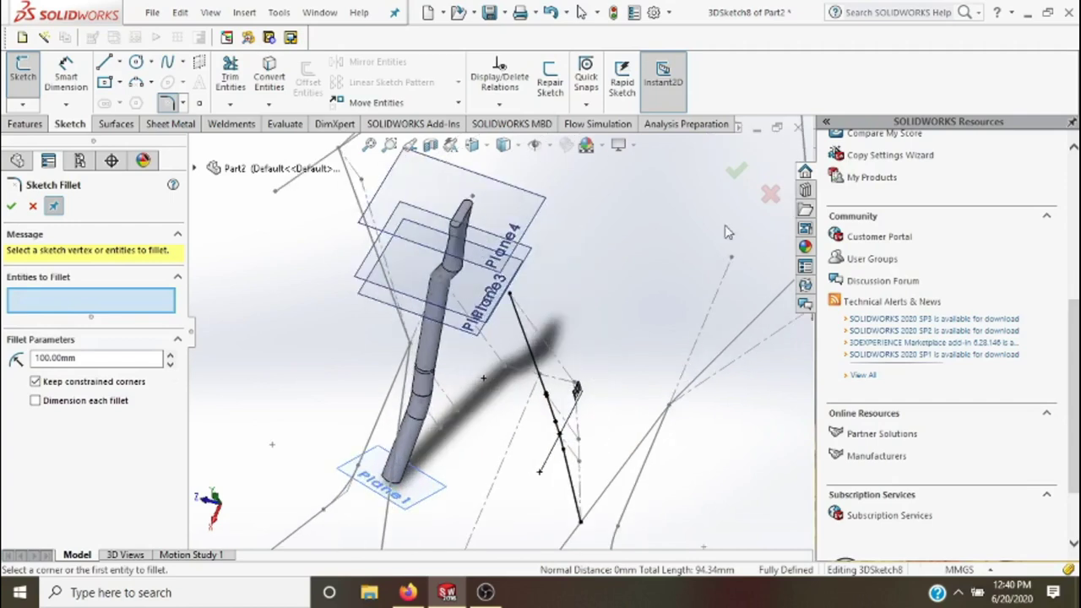
pyautogui.click(735, 173)
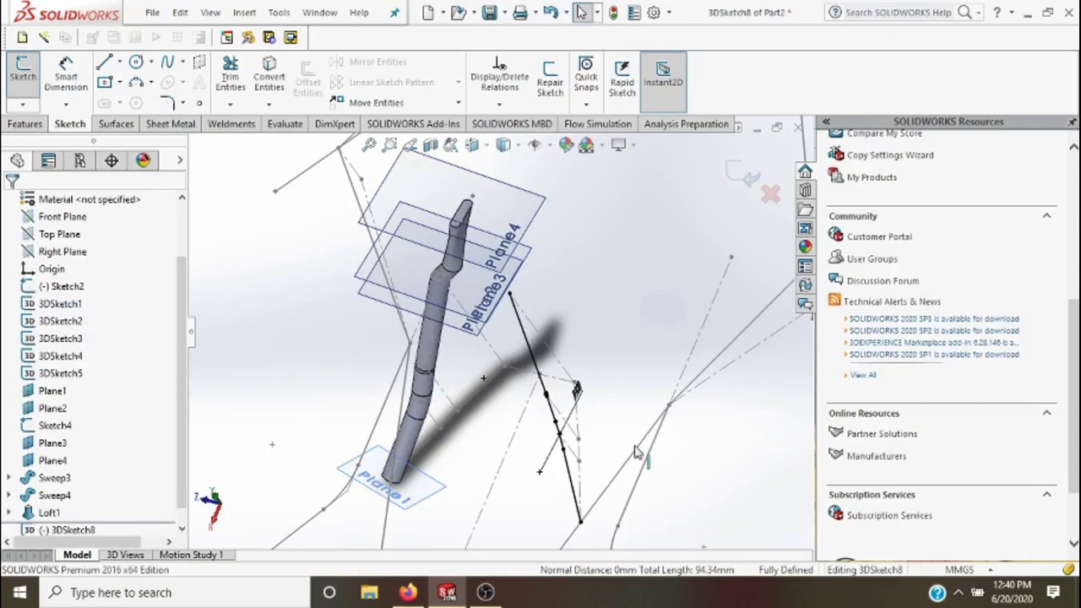
pyautogui.click(743, 173)
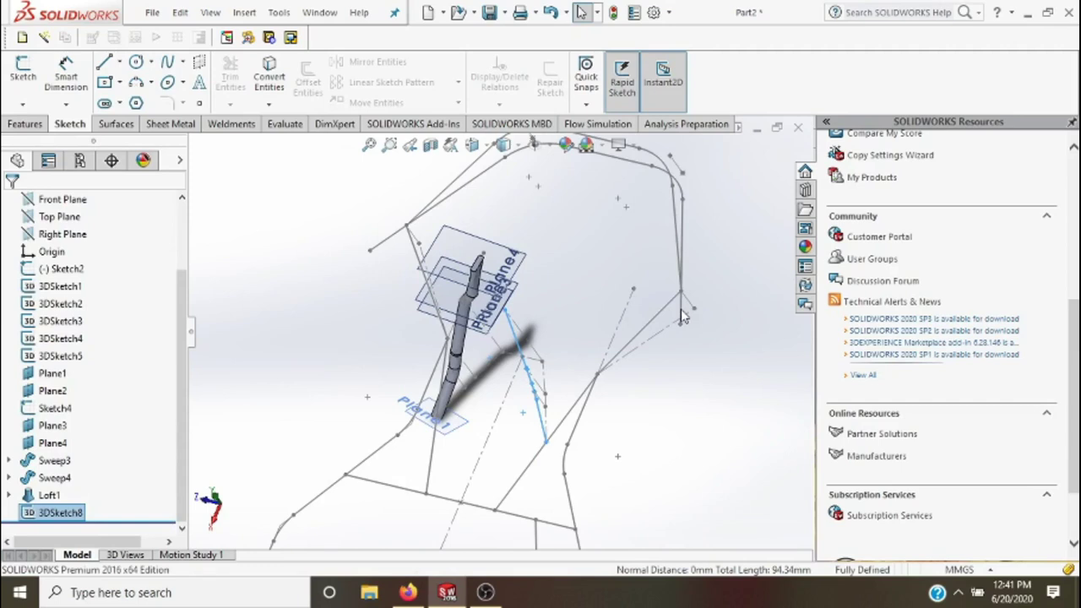
pyautogui.scroll(-1, 500, 334)
pyautogui.scroll(-1, 536, 380)
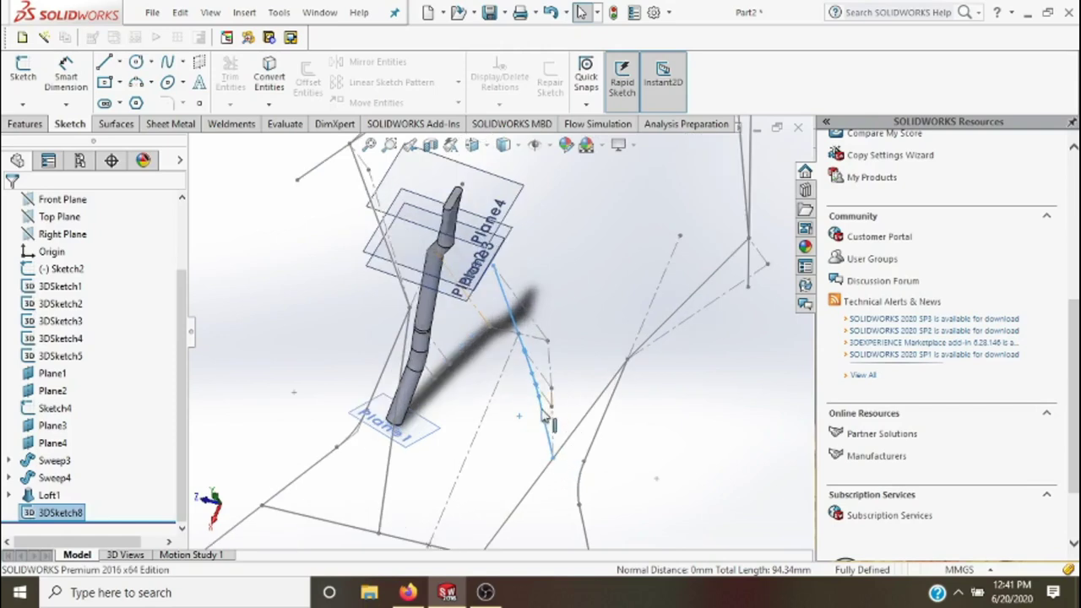
pyautogui.scroll(-1, 542, 414)
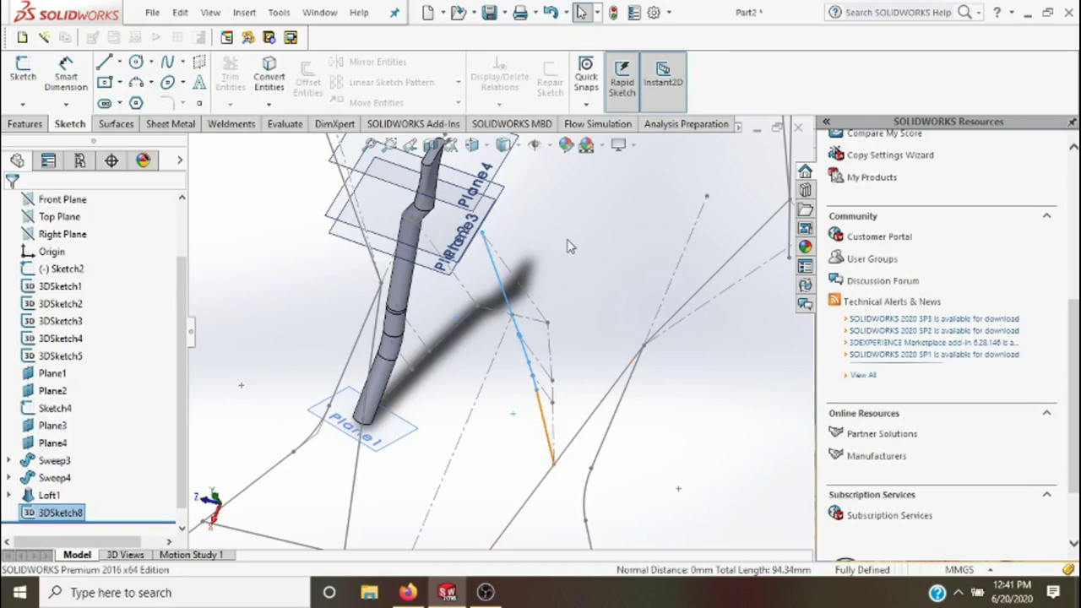
# - Create reference plane Plane5 from the new sketch line and a sketch point
pyautogui.click(38, 128)
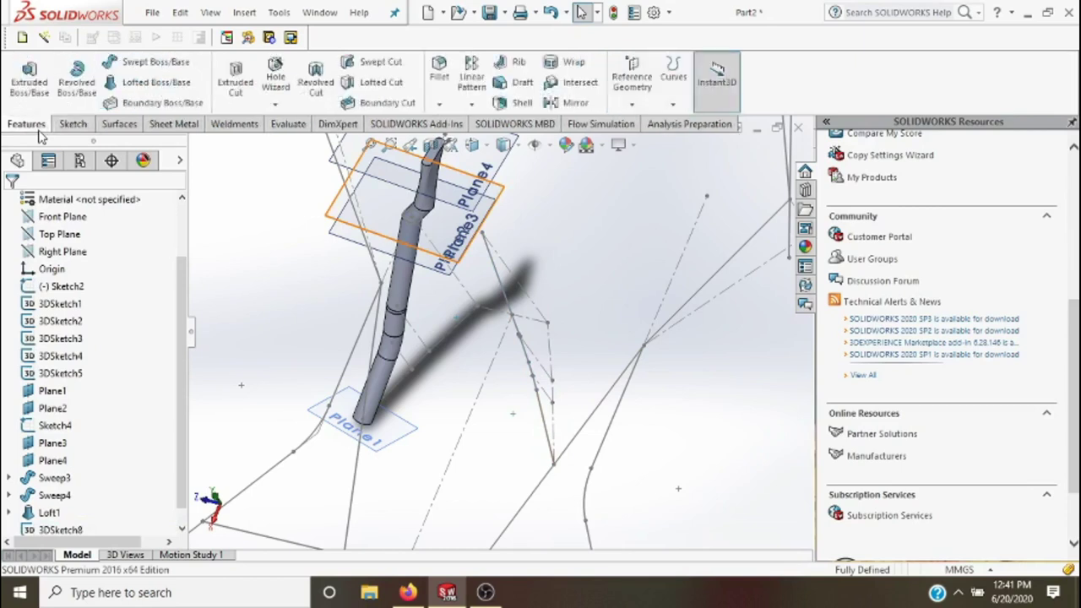
pyautogui.click(631, 85)
pyautogui.click(651, 124)
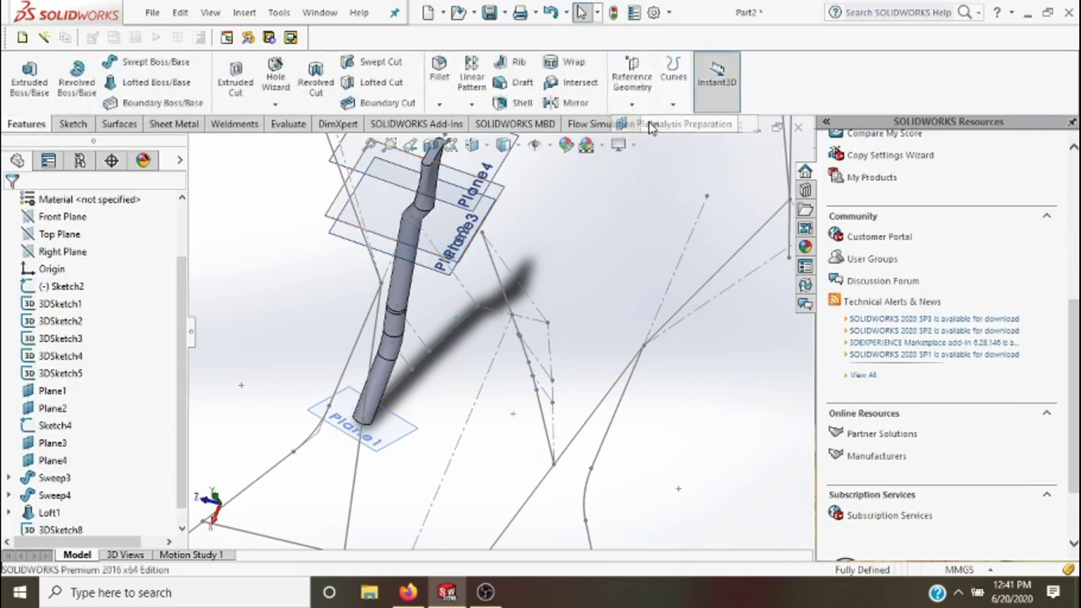
pyautogui.click(551, 428)
pyautogui.click(553, 466)
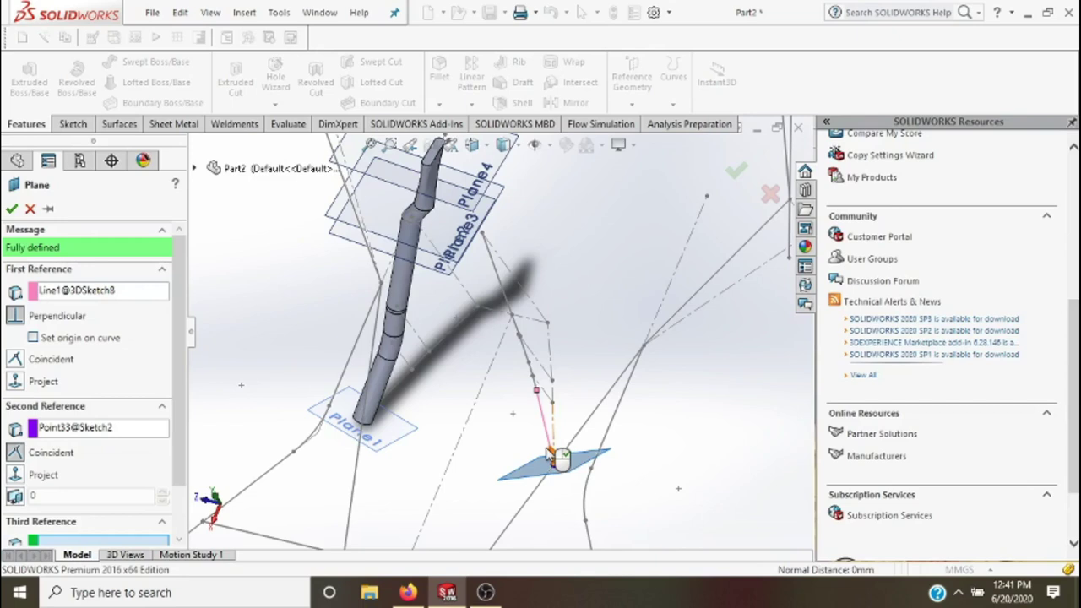
pyautogui.click(736, 172)
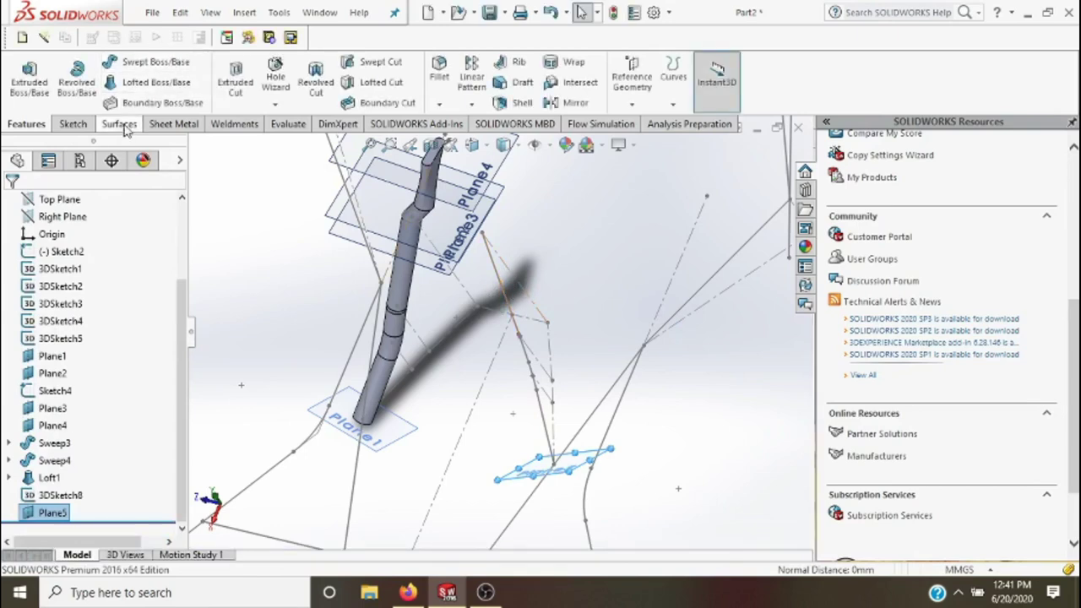
# - Start another reference plane and clear its Plane5 and line references
pyautogui.click(68, 126)
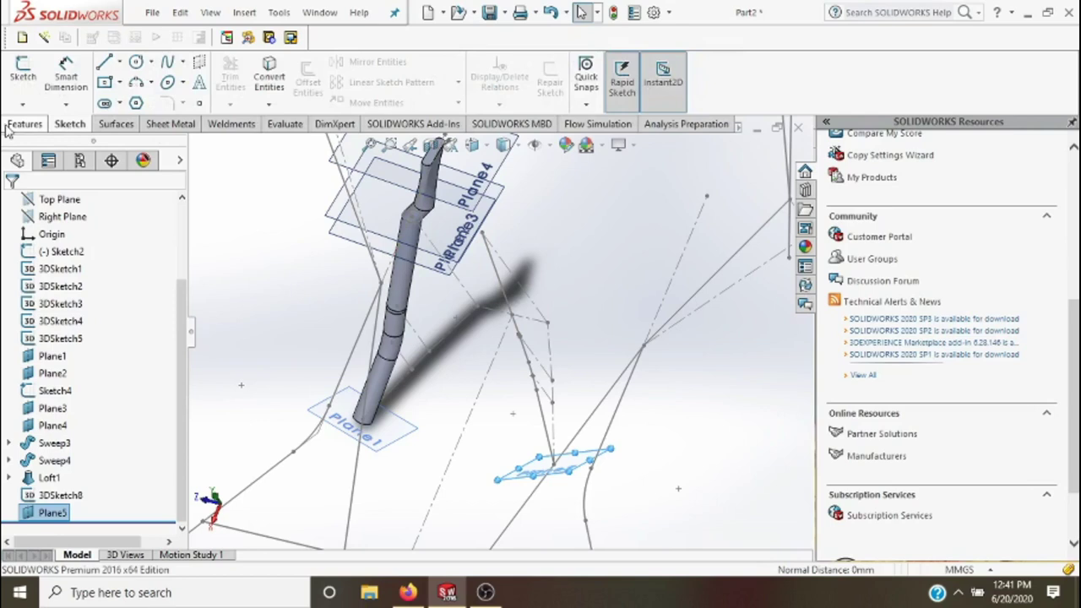
pyautogui.click(25, 124)
pyautogui.click(633, 101)
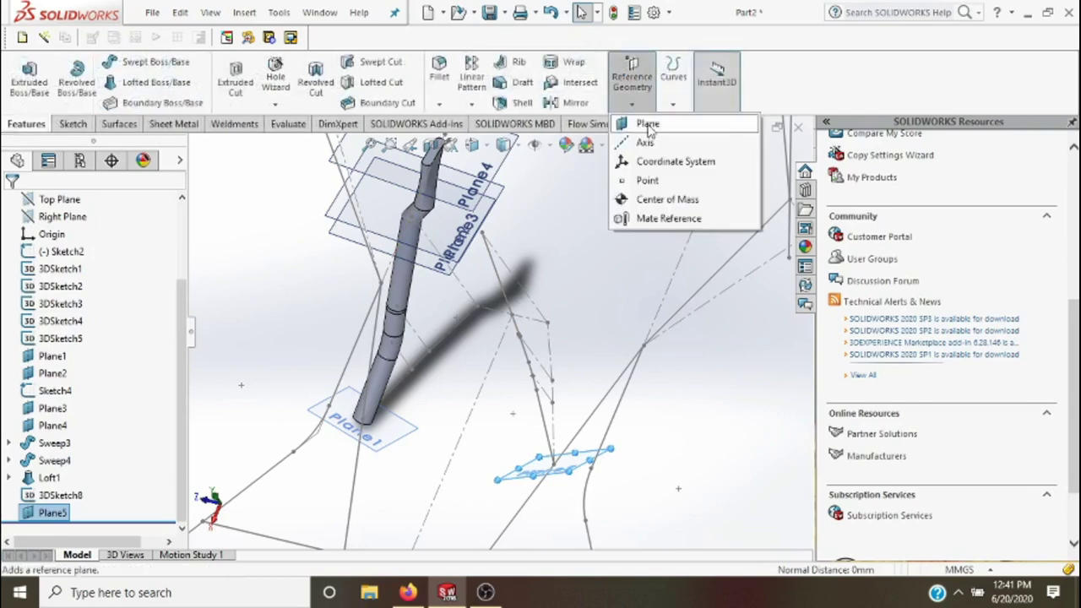
pyautogui.click(648, 123)
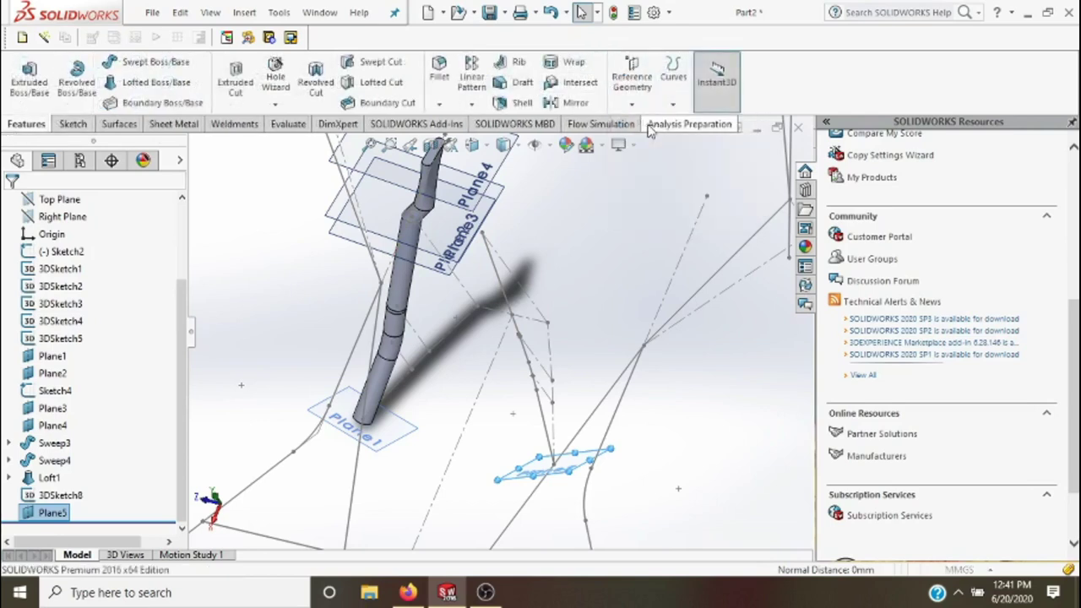
pyautogui.click(504, 285)
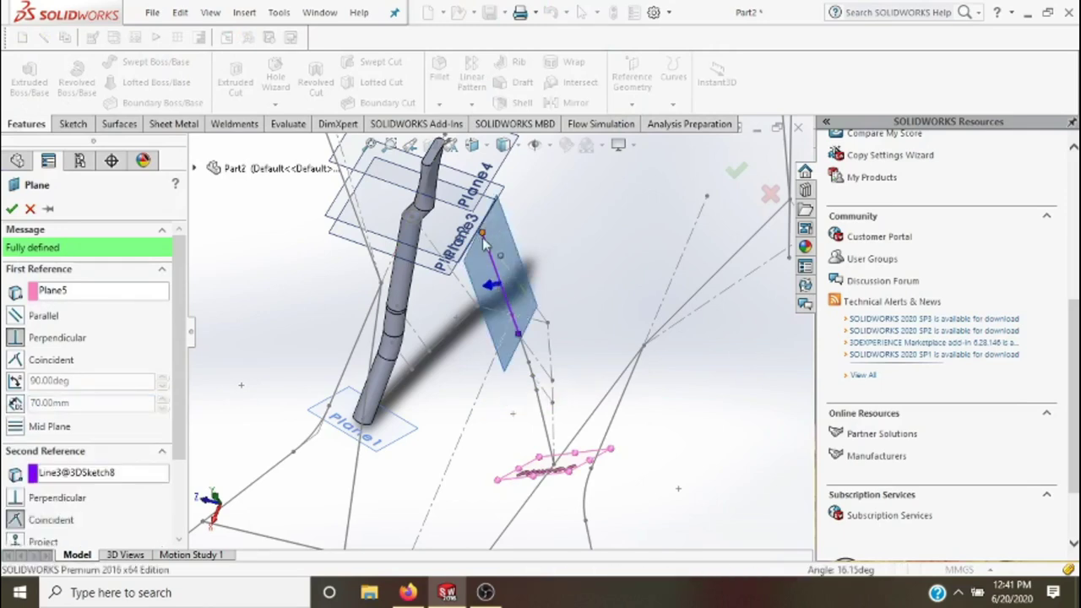
pyautogui.click(46, 292)
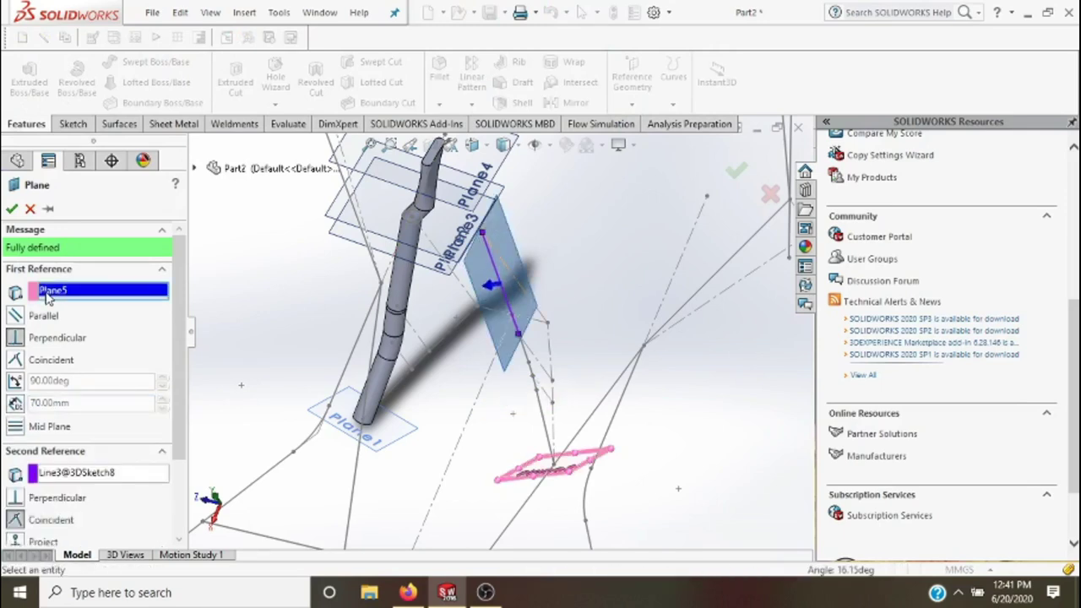
pyautogui.rightClick(48, 294)
pyautogui.click(85, 303)
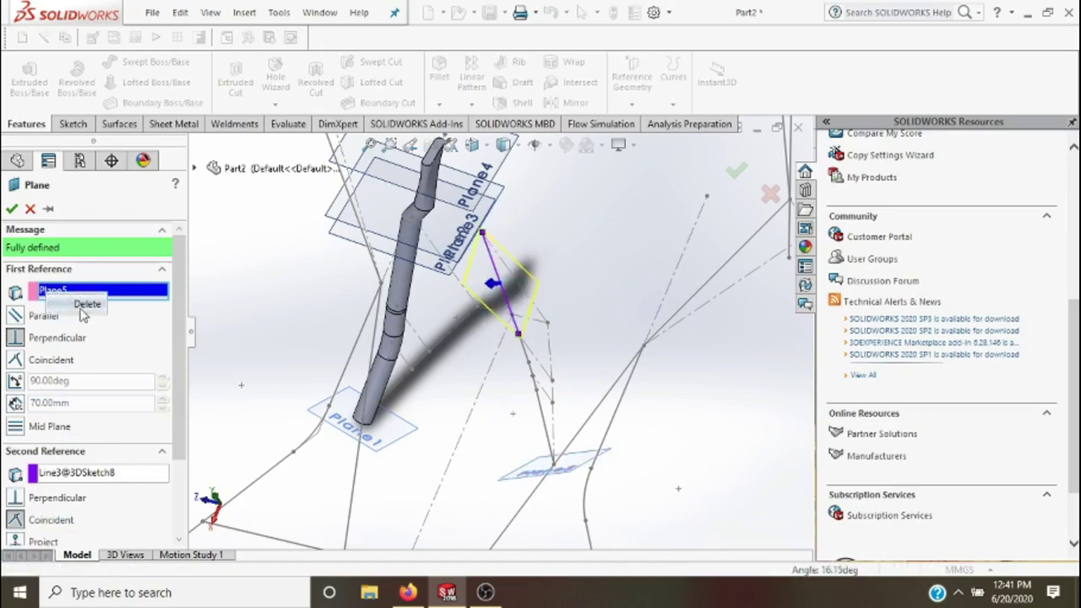
pyautogui.click(107, 341)
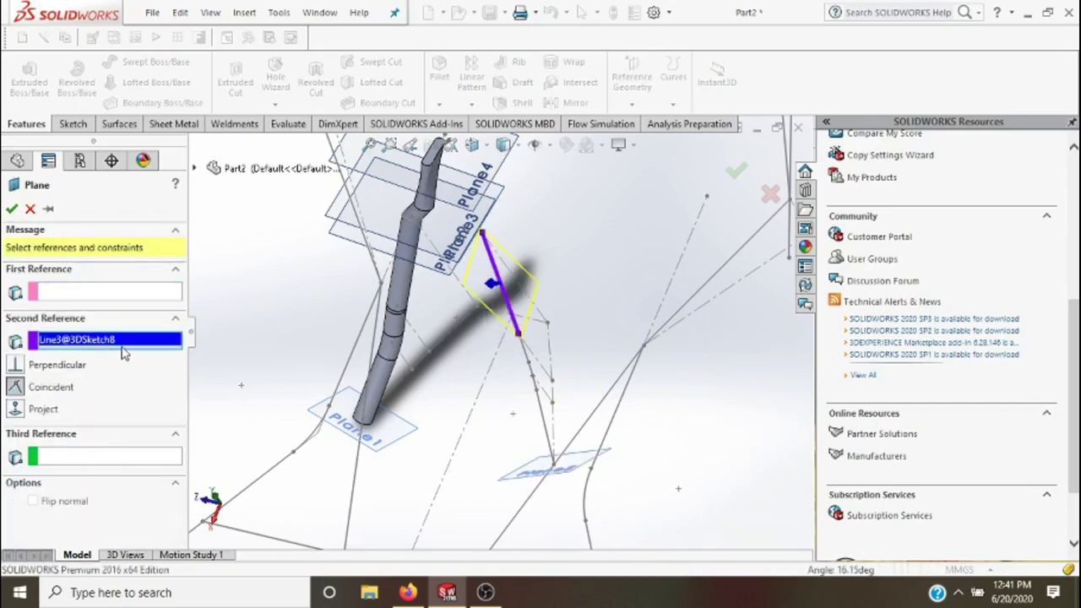
pyautogui.rightClick(124, 340)
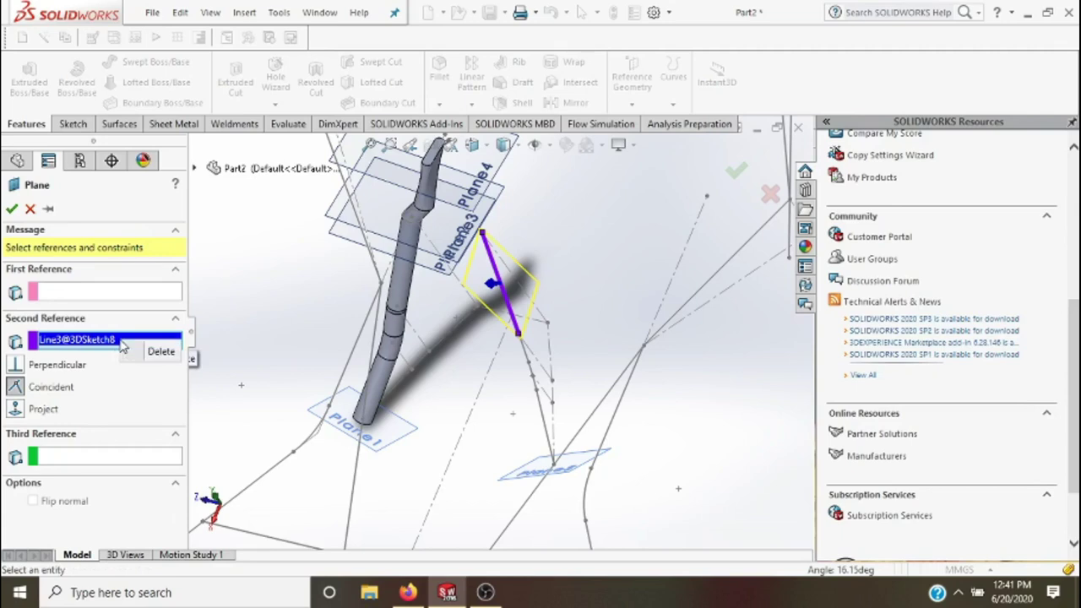
pyautogui.click(160, 359)
# - Make Plane6 perpendicular to Line3@3DSketch8 through Point20@3DSketch5
pyautogui.click(131, 295)
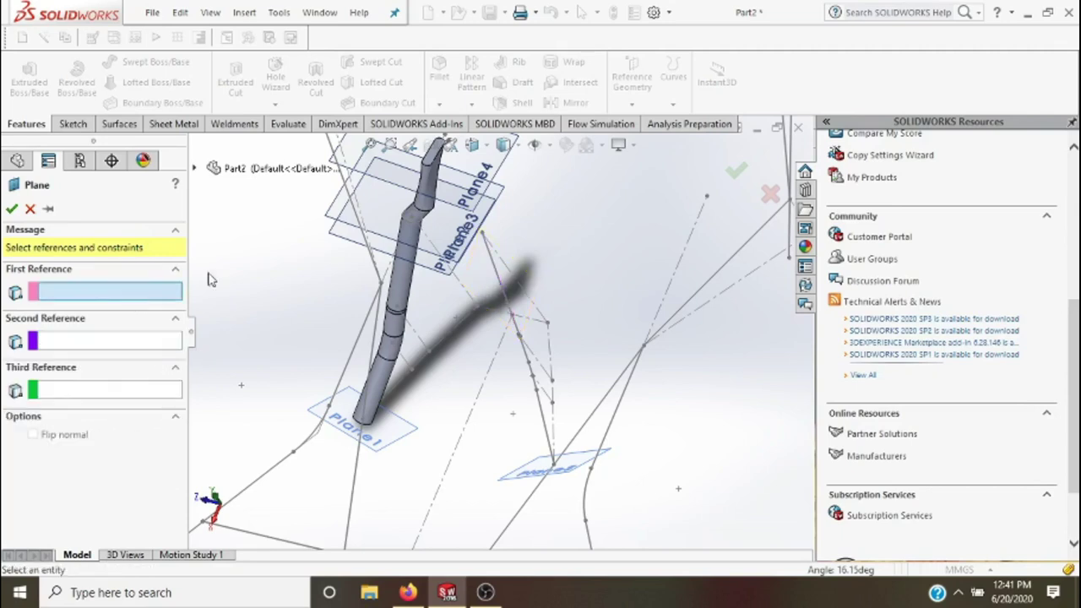
pyautogui.click(501, 286)
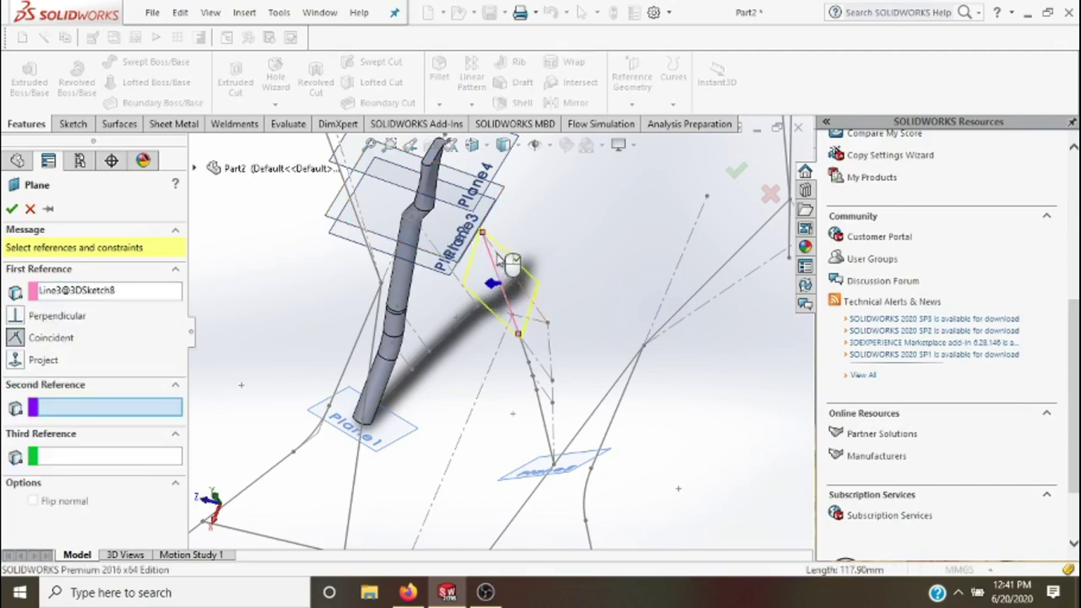
pyautogui.click(484, 239)
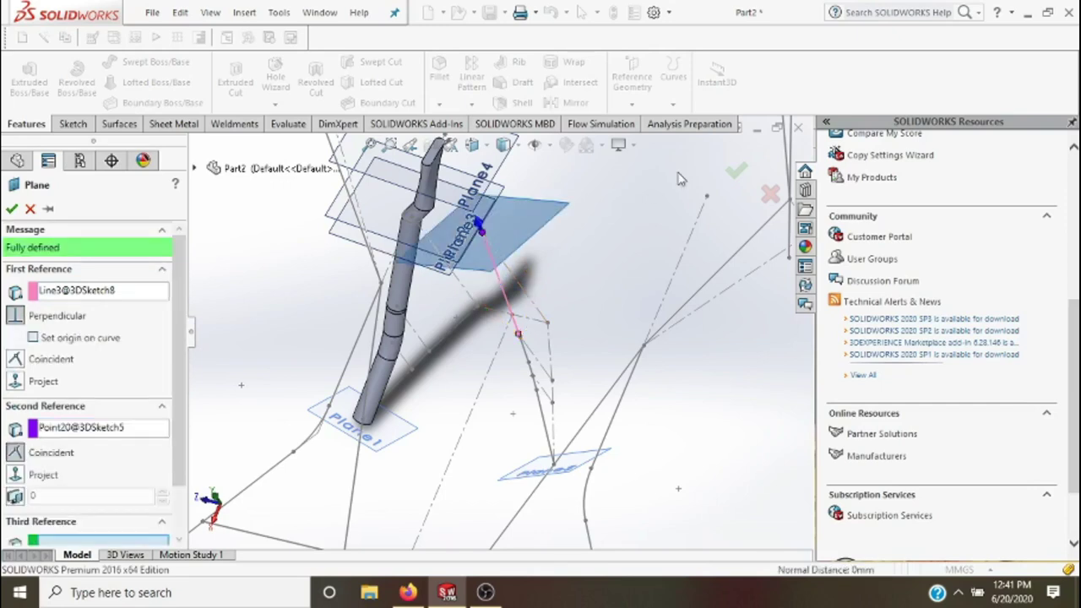
pyautogui.click(737, 171)
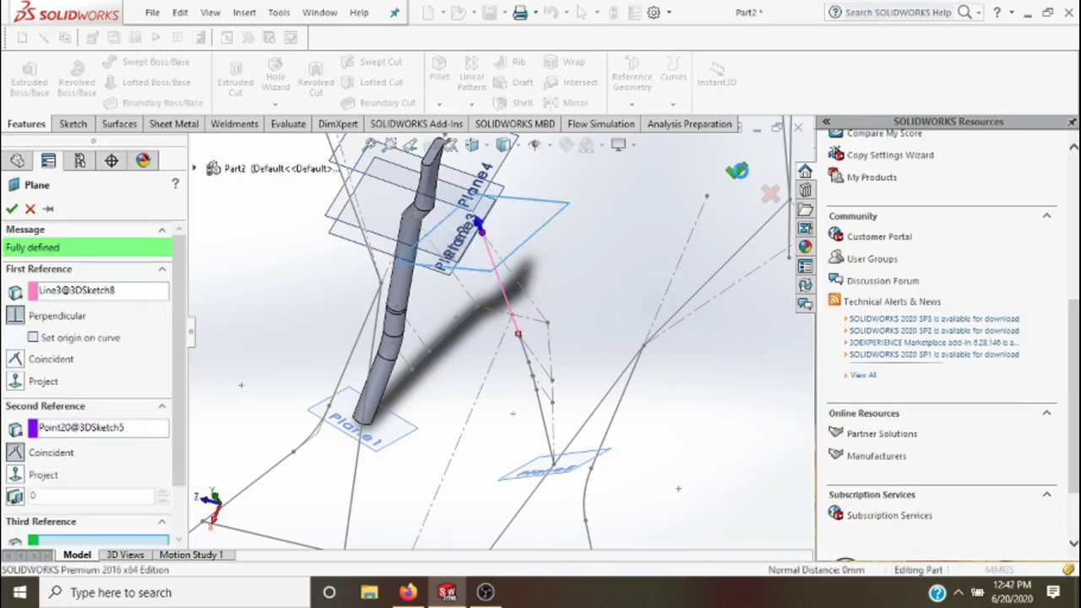
# - On Plane5, sketch a Ø20 mm circle centred on the path point and exit Sketch7
pyautogui.click(583, 471)
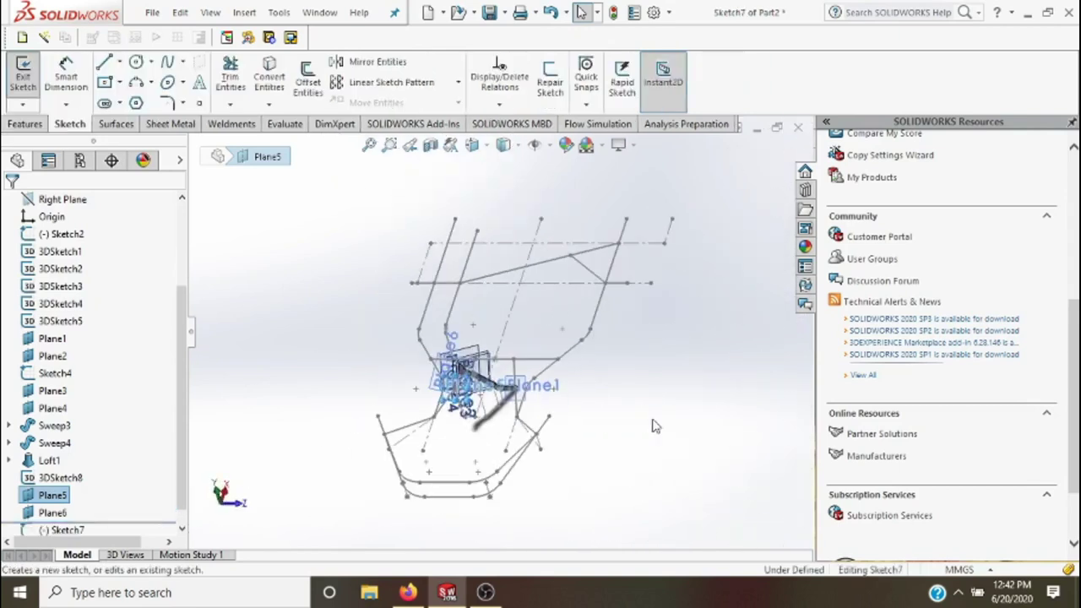
pyautogui.scroll(-2, 486, 398)
pyautogui.scroll(-2, 486, 399)
pyautogui.scroll(-2, 485, 399)
pyautogui.scroll(-2, 486, 399)
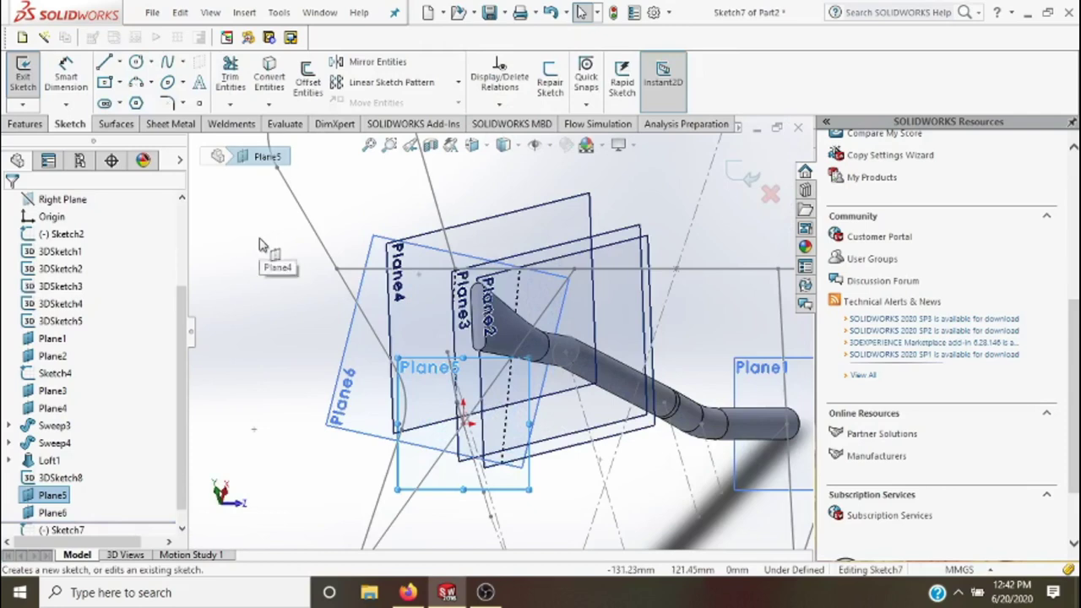
pyautogui.click(136, 64)
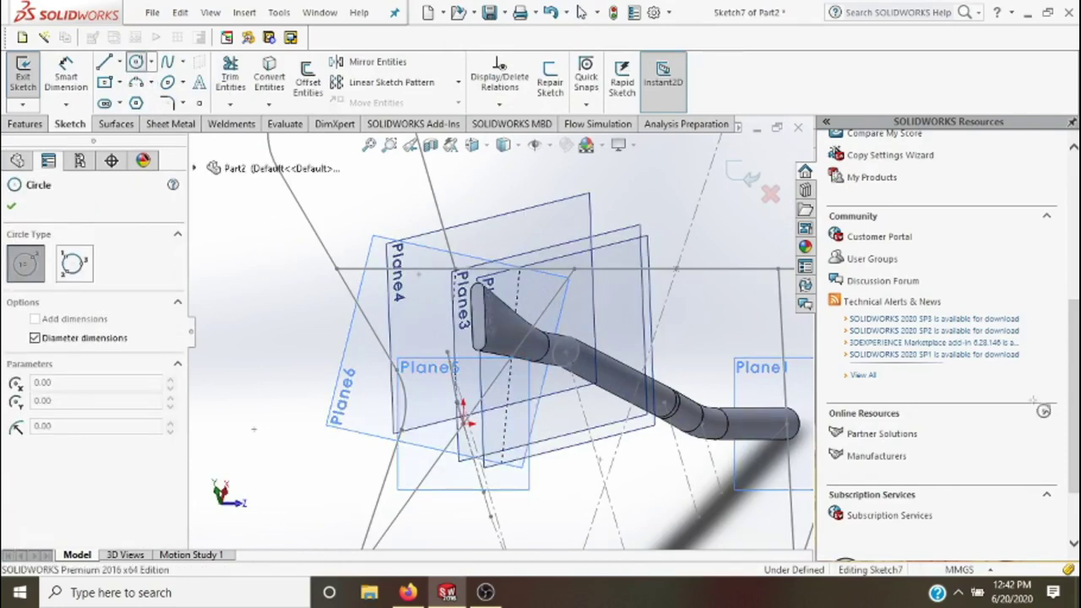
pyautogui.scroll(-2, 498, 426)
pyautogui.scroll(-1, 498, 427)
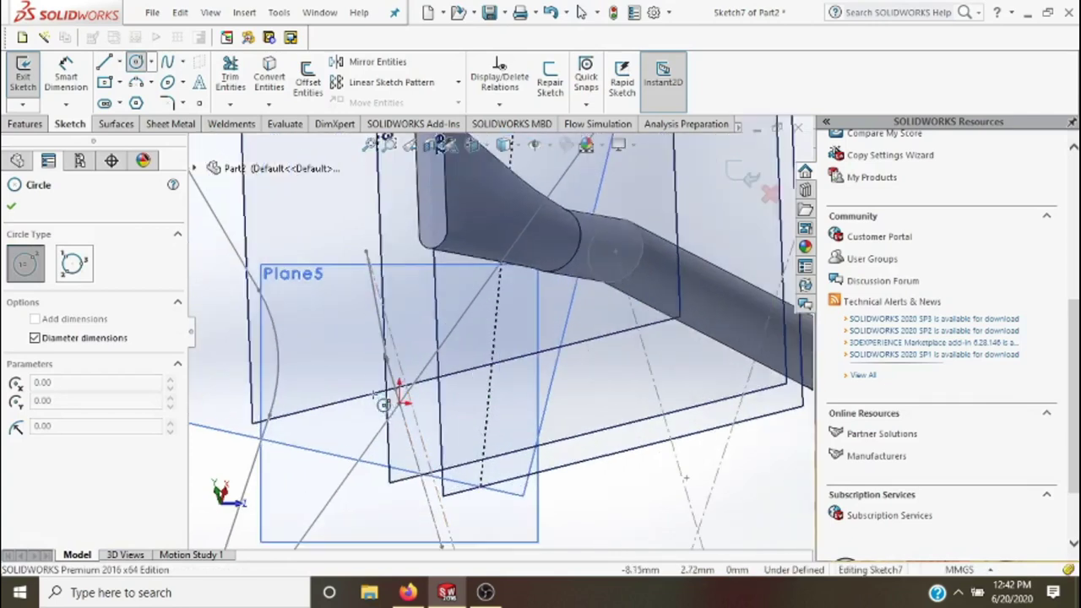
pyautogui.click(399, 403)
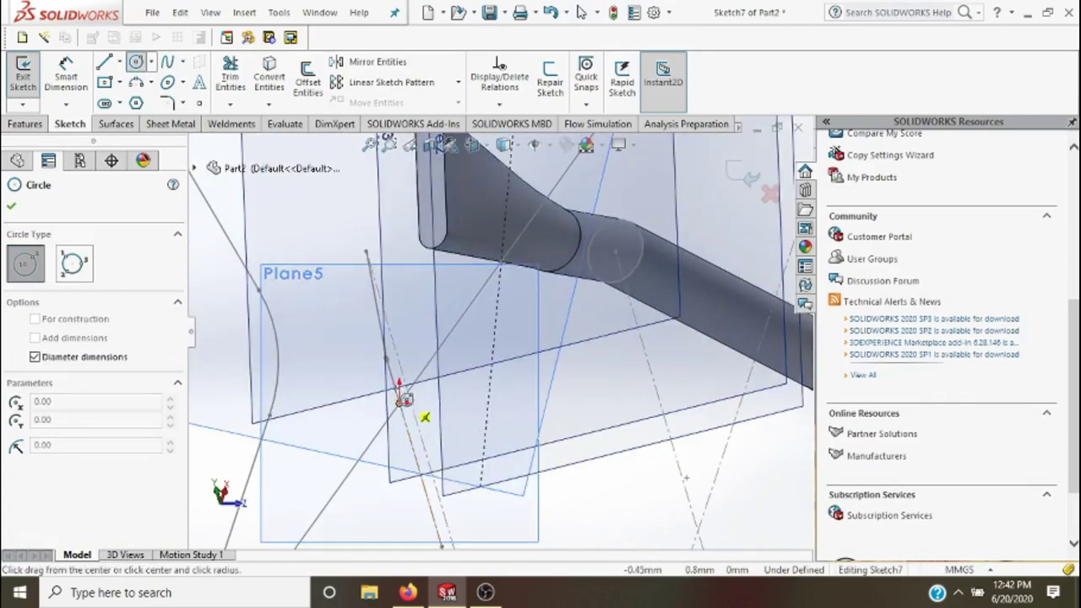
pyautogui.write('20')
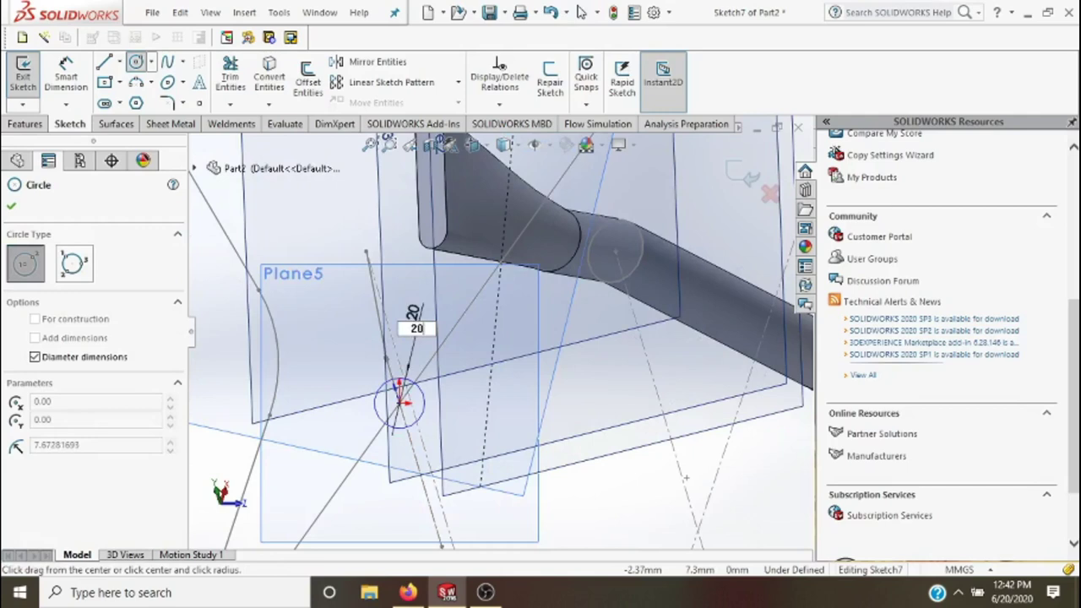
pyautogui.press('Return')
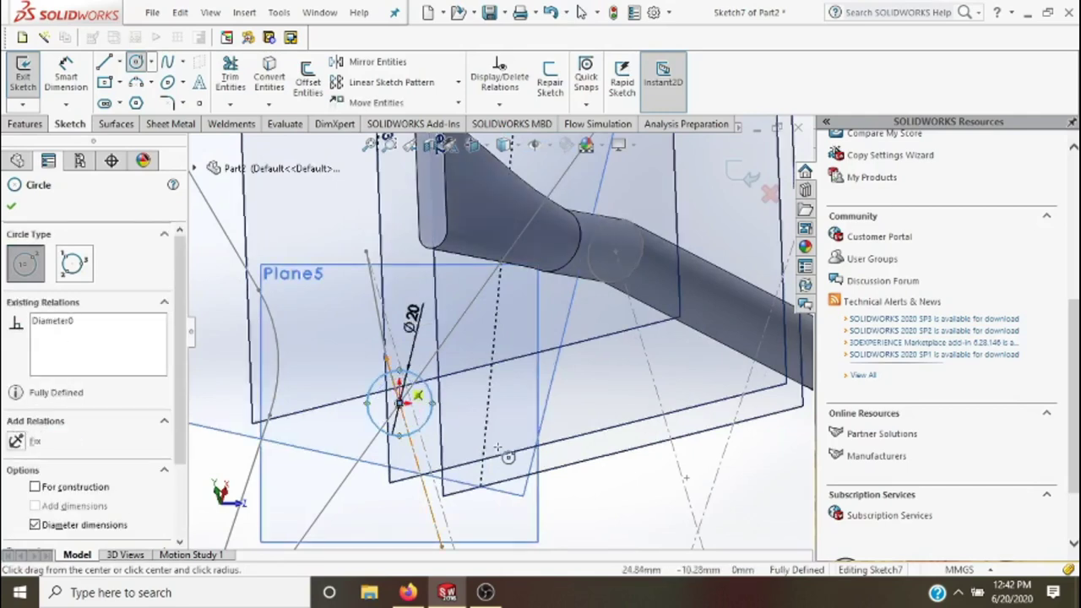
pyautogui.press('Escape')
pyautogui.moveTo(737, 214); pyautogui.dragTo(626, 308, button='middle')
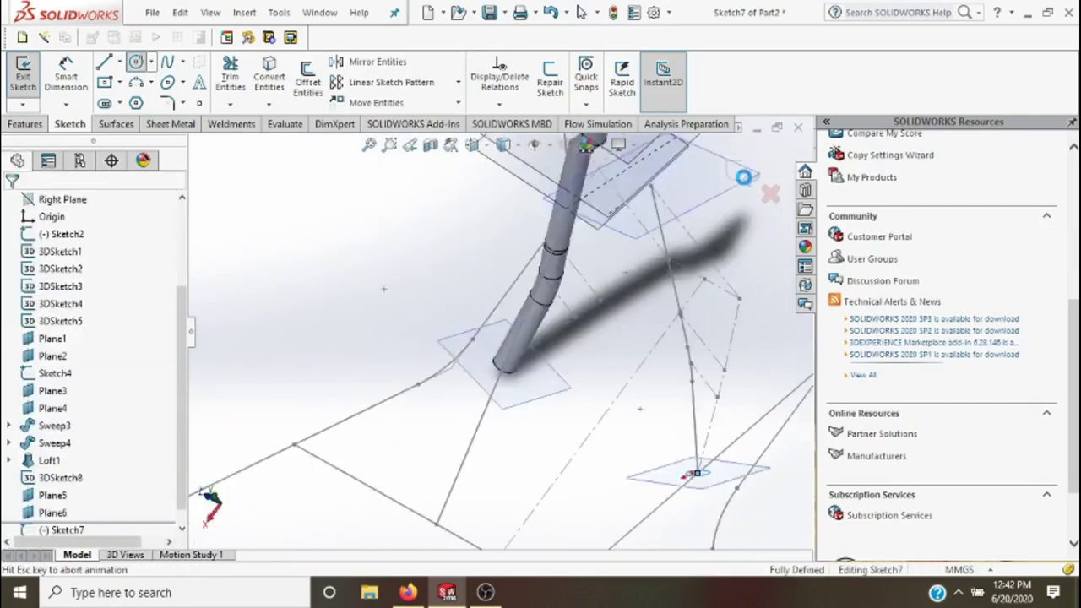
pyautogui.hotkey('ctrl', 'b')
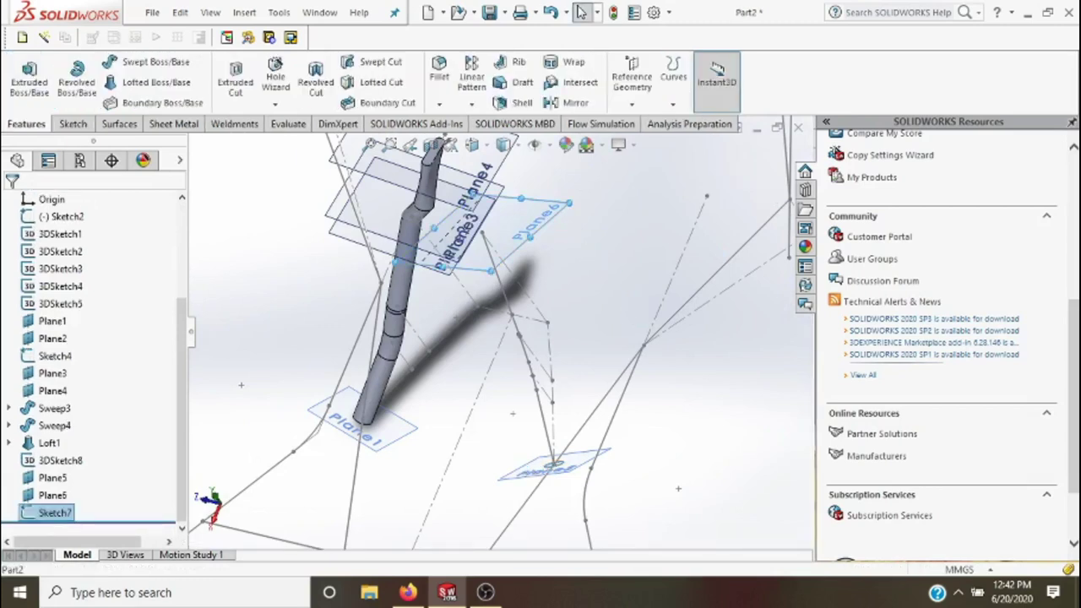
# - Start a new sketch on Plane6 and zoom in on the path end
pyautogui.click(564, 213)
pyautogui.click(609, 175)
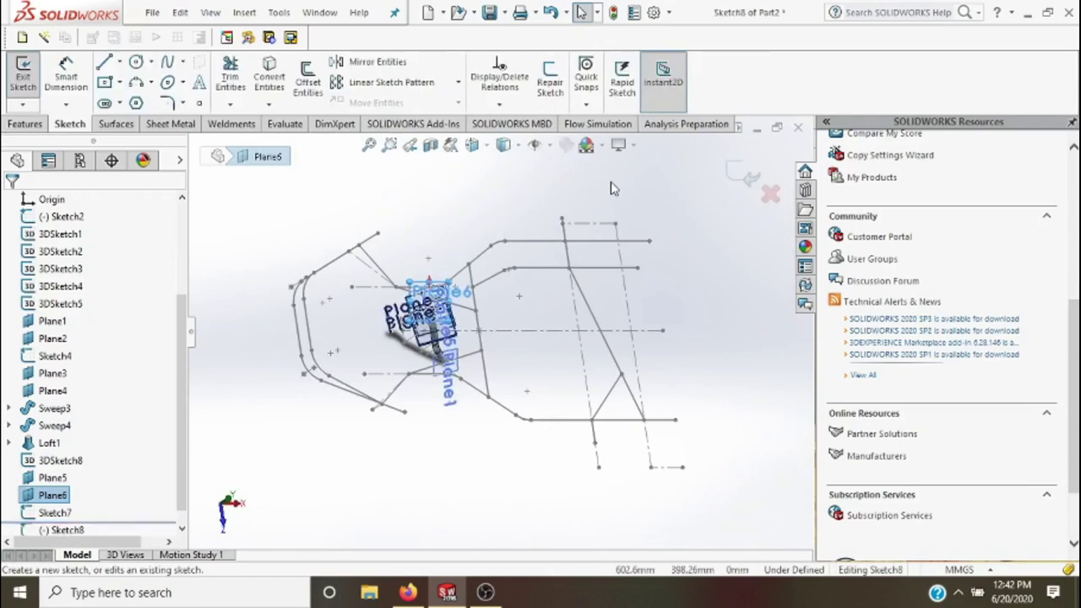
pyautogui.scroll(-1, 405, 254)
pyautogui.scroll(-1, 375, 257)
pyautogui.scroll(-1, 360, 261)
pyautogui.scroll(-1, 447, 301)
pyautogui.scroll(-1, 447, 300)
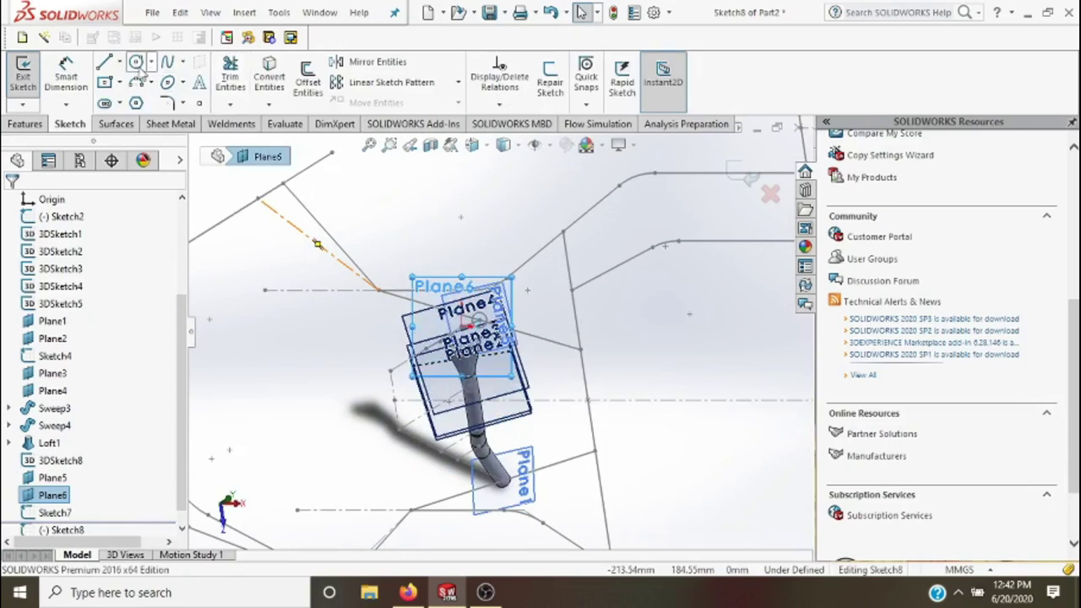
pyautogui.scroll(-1, 448, 296)
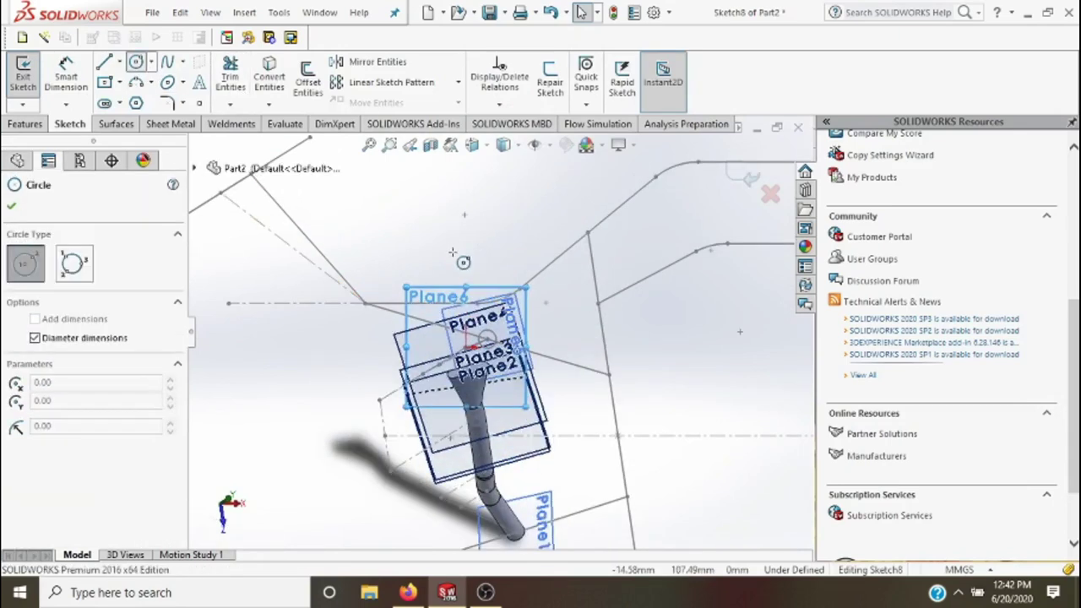
pyautogui.scroll(-1, 448, 295)
pyautogui.scroll(-1, 456, 304)
pyautogui.scroll(-1, 490, 381)
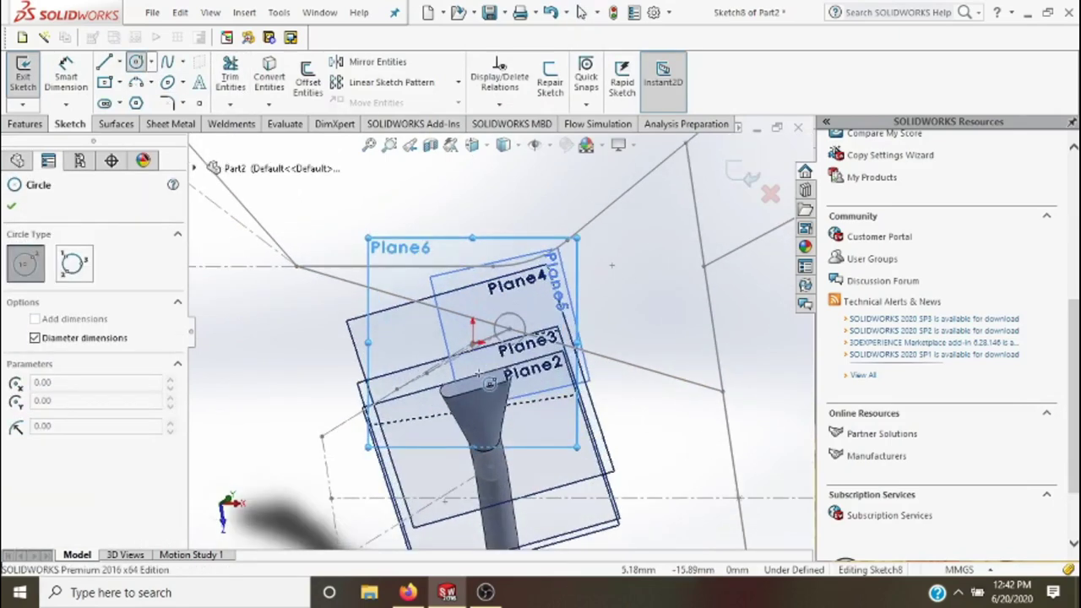
pyautogui.scroll(-1, 494, 367)
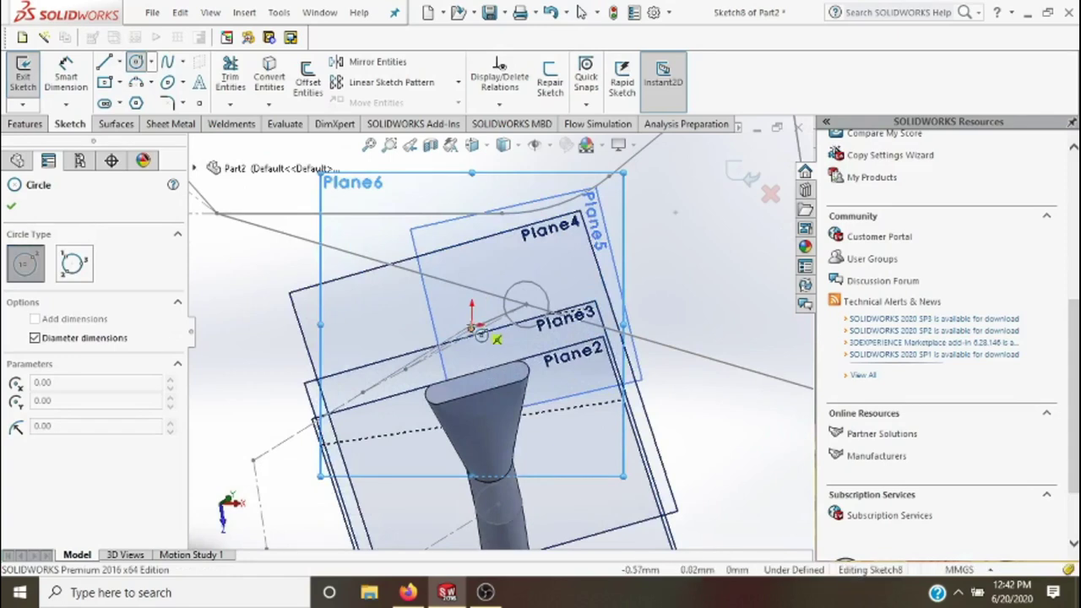
pyautogui.click(479, 333)
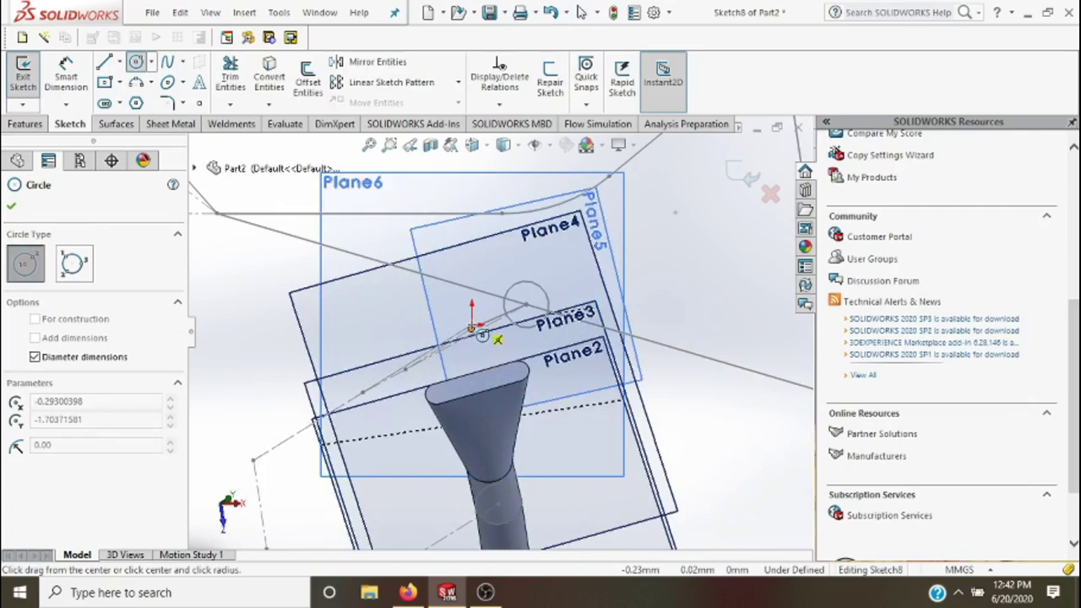
pyautogui.press('Escape')
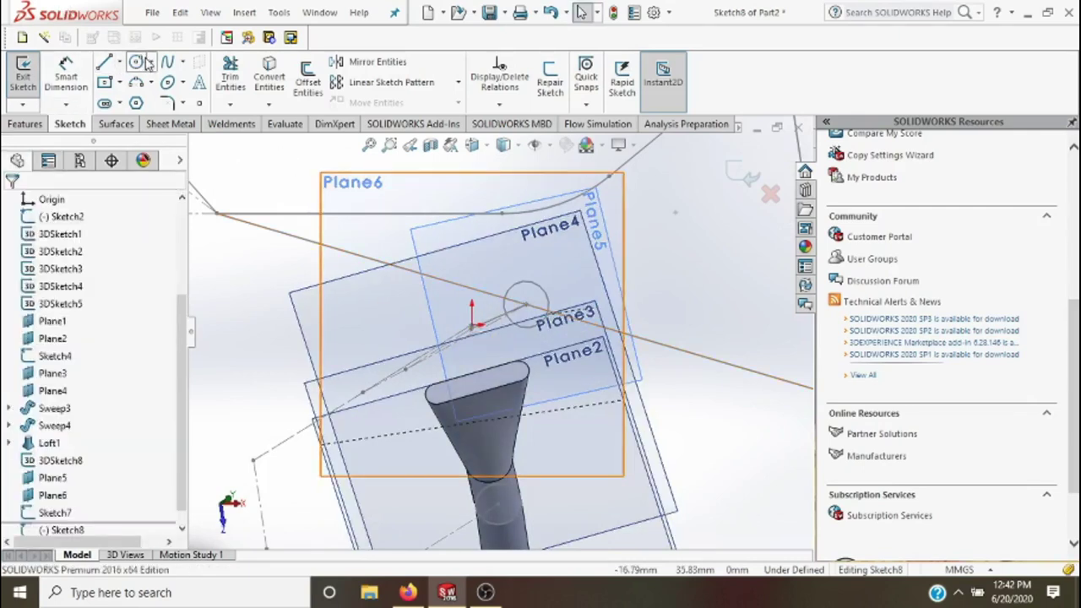
# - Draw a Ø20 mm circle centred on the sketch origin and close Sketch8
pyautogui.click(137, 64)
pyautogui.scroll(-2, 473, 312)
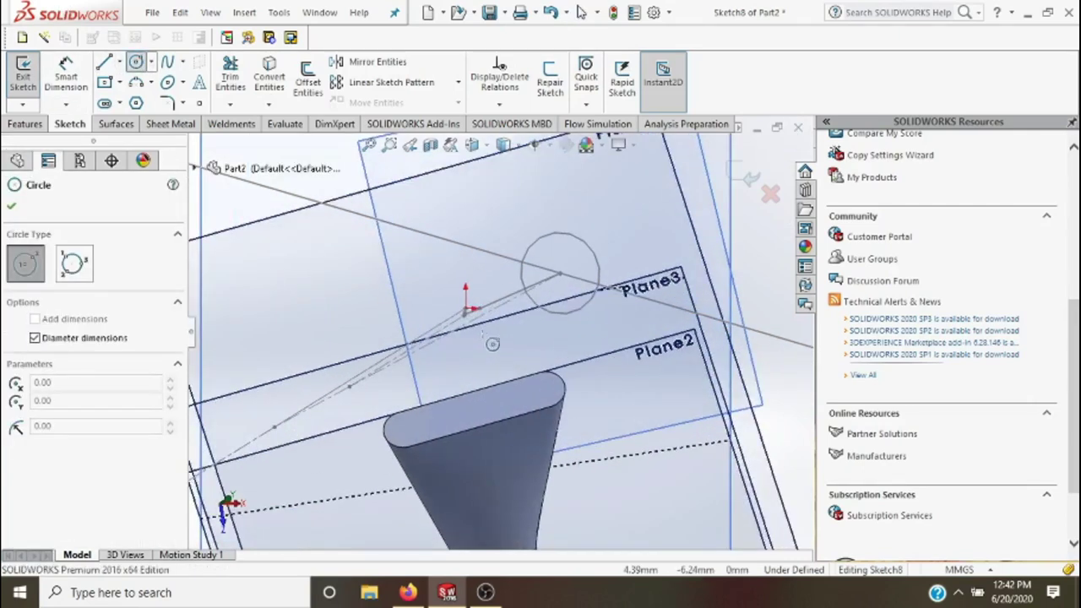
pyautogui.scroll(-2, 471, 309)
pyautogui.scroll(-2, 471, 309)
pyautogui.scroll(-1, 469, 312)
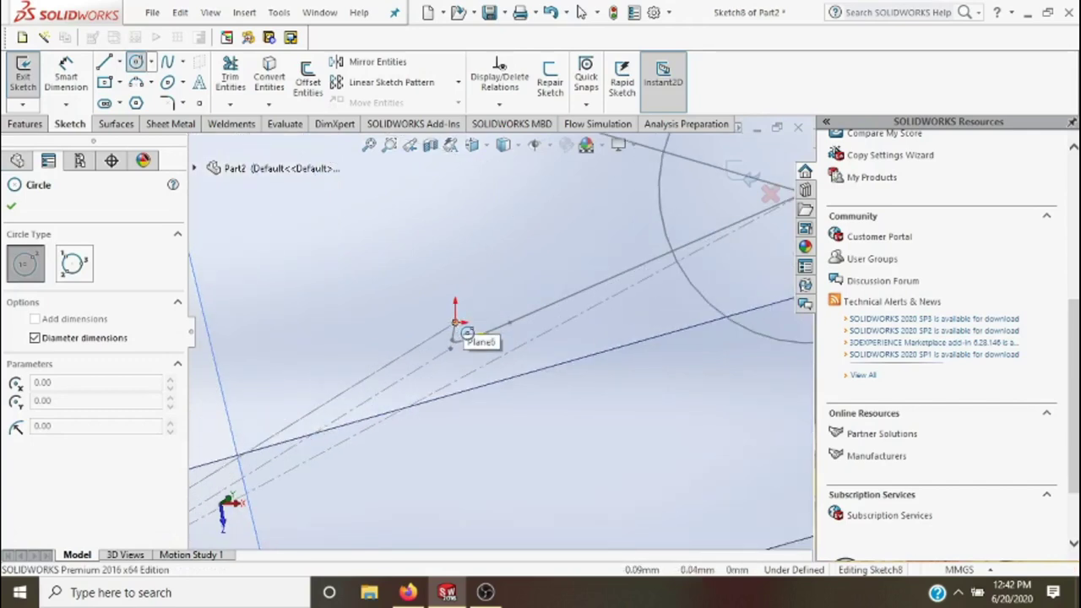
pyautogui.click(456, 324)
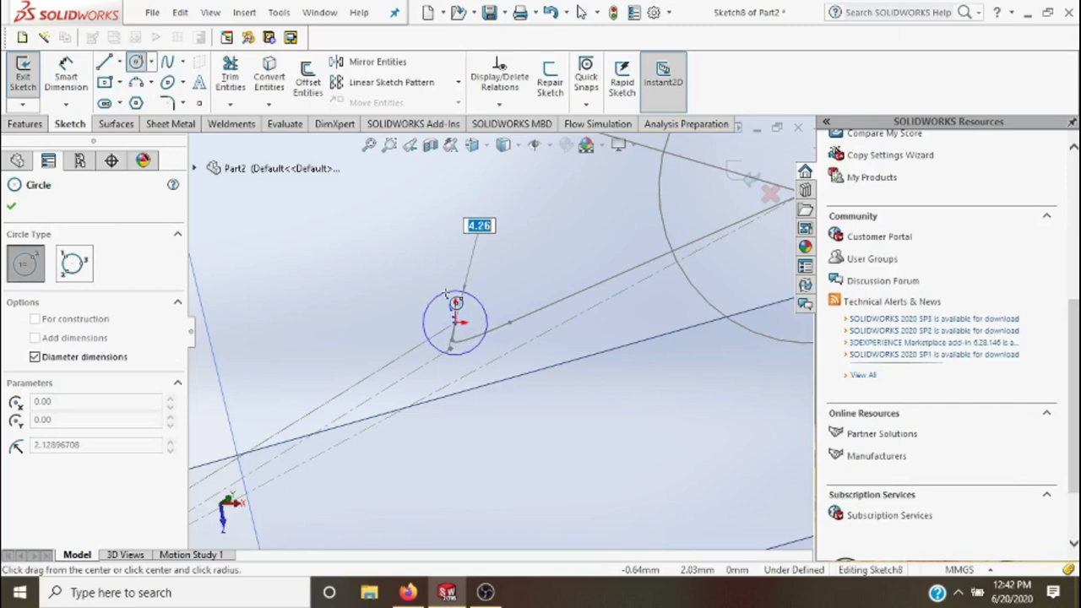
pyautogui.press('Return')
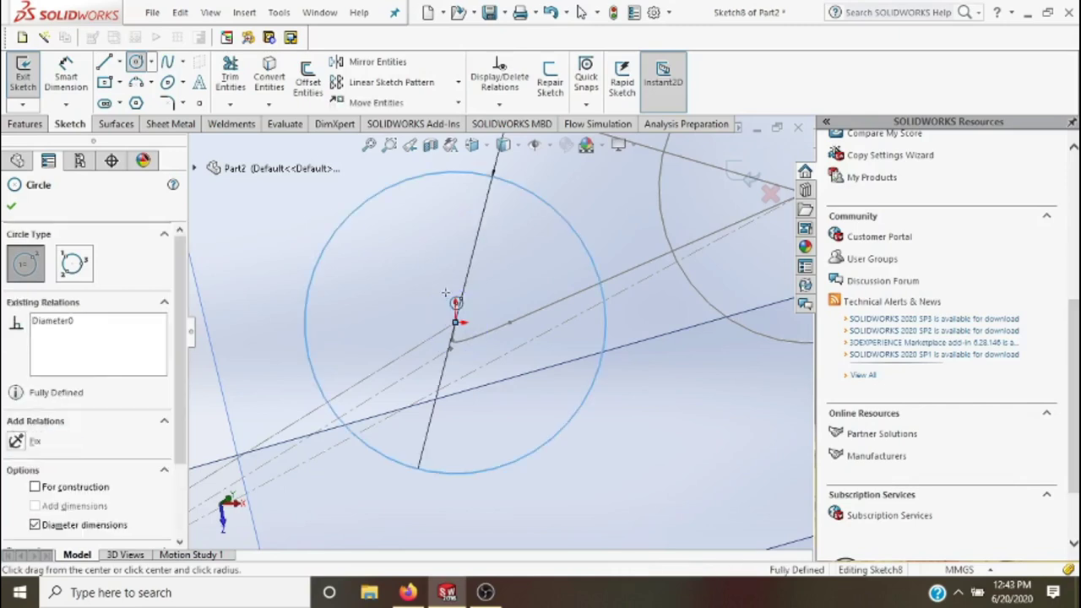
pyautogui.press('Escape')
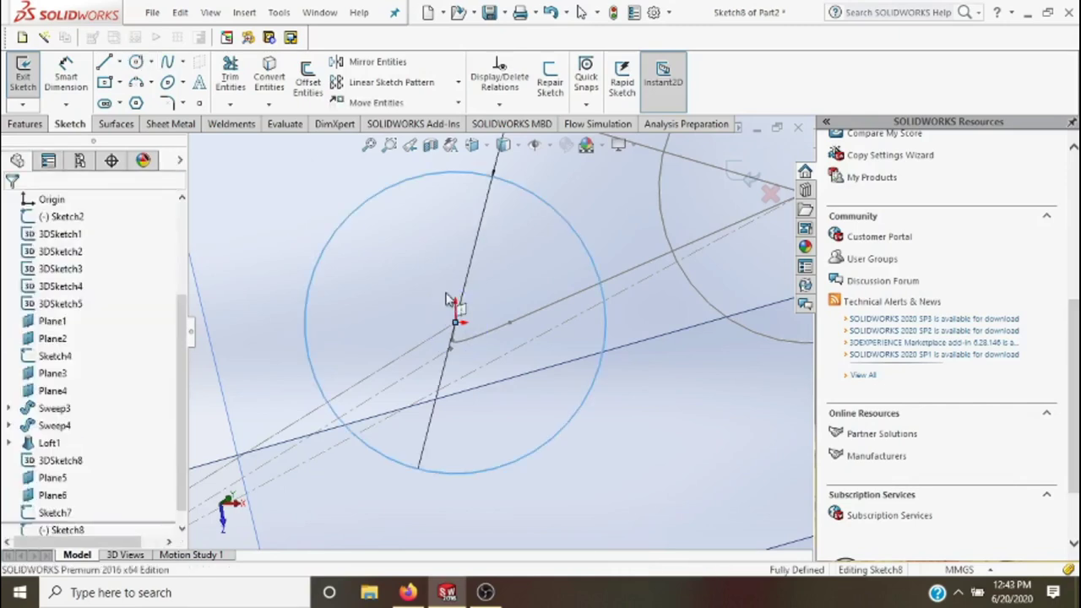
pyautogui.scroll(1, 448, 297)
pyautogui.scroll(2, 448, 299)
pyautogui.scroll(2, 447, 300)
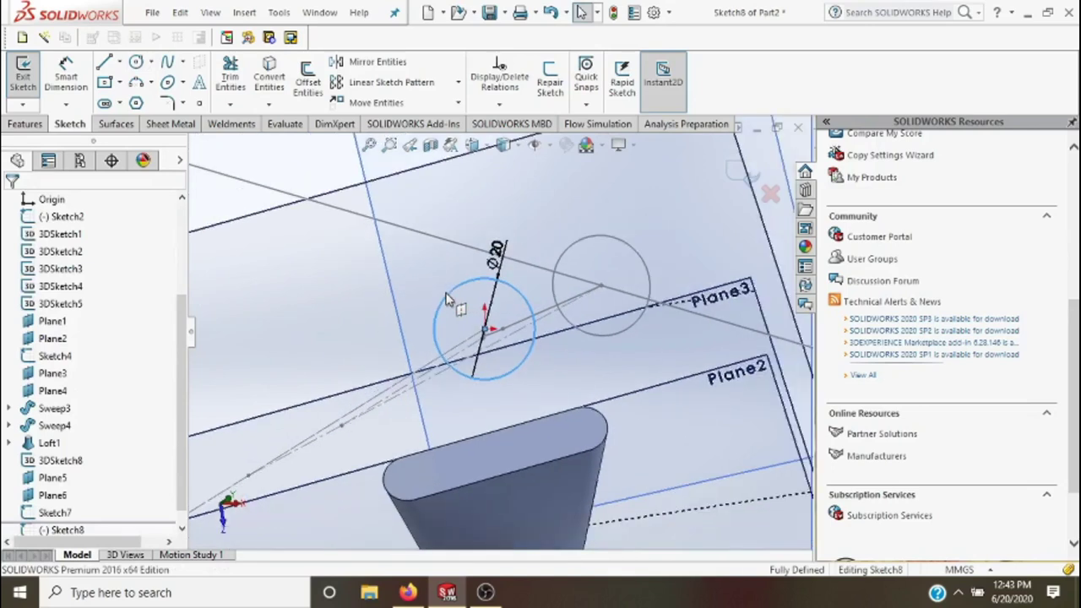
pyautogui.scroll(2, 448, 300)
pyautogui.scroll(1, 447, 300)
pyautogui.click(736, 175)
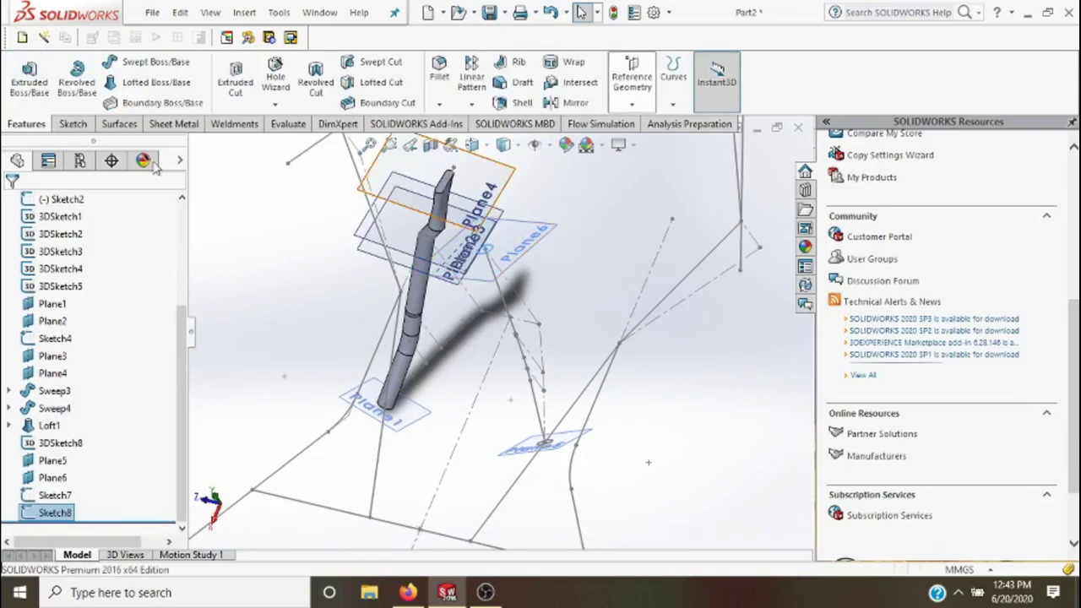
# - Create Plane7 parallel to Plane6 at a 20 mm offset
pyautogui.click(646, 101)
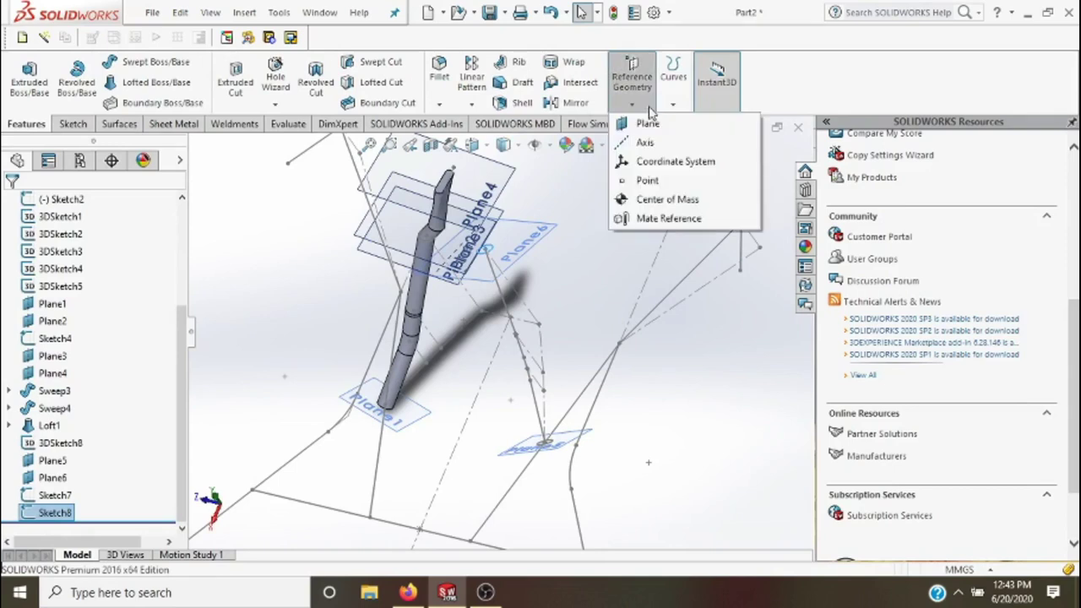
pyautogui.click(648, 123)
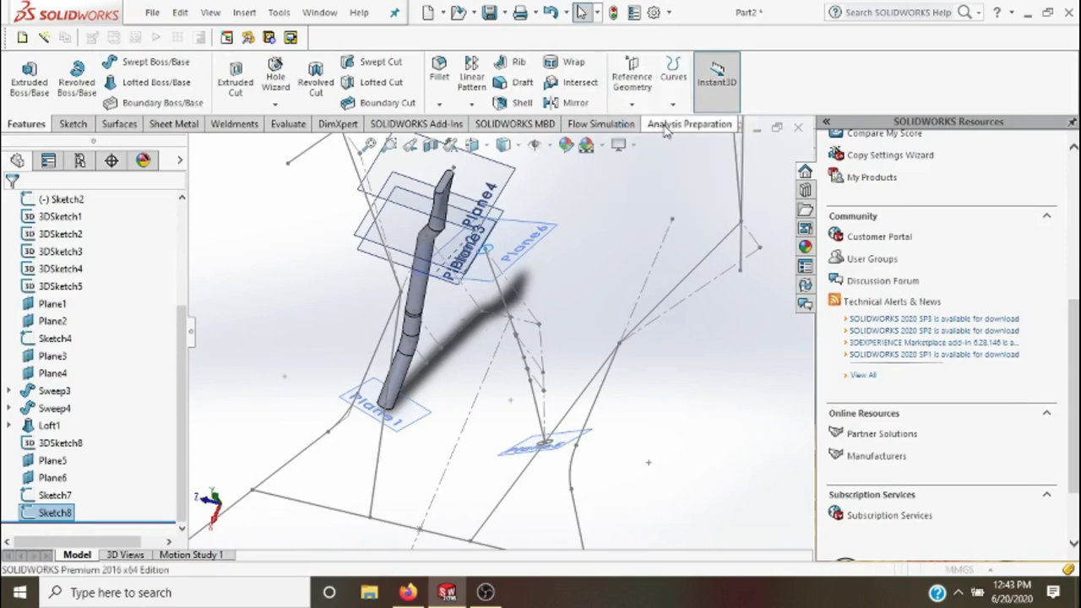
pyautogui.click(541, 252)
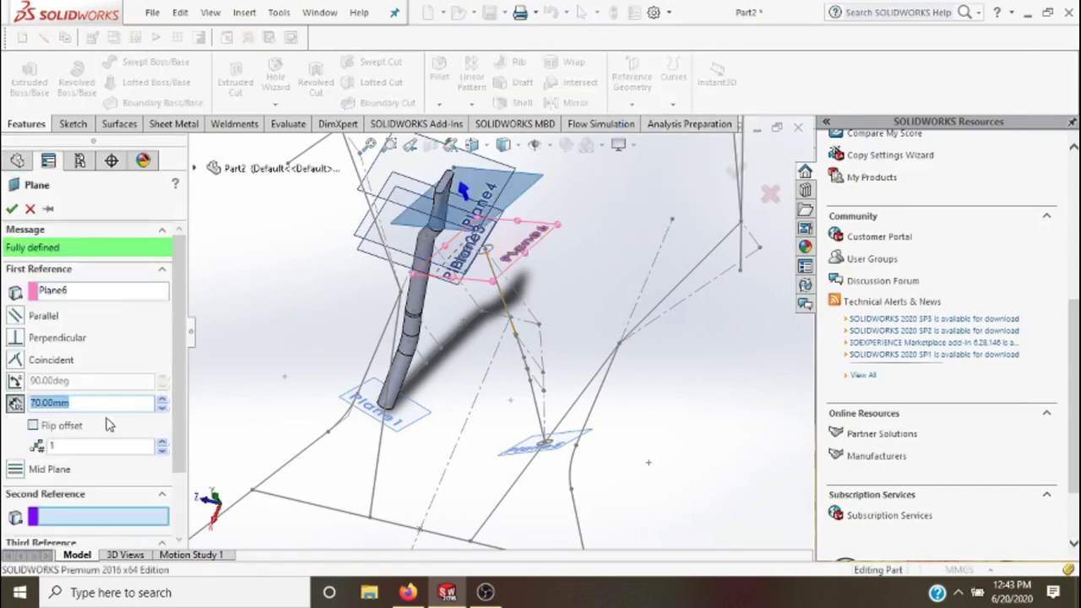
pyautogui.write('2')
pyautogui.press('Return')
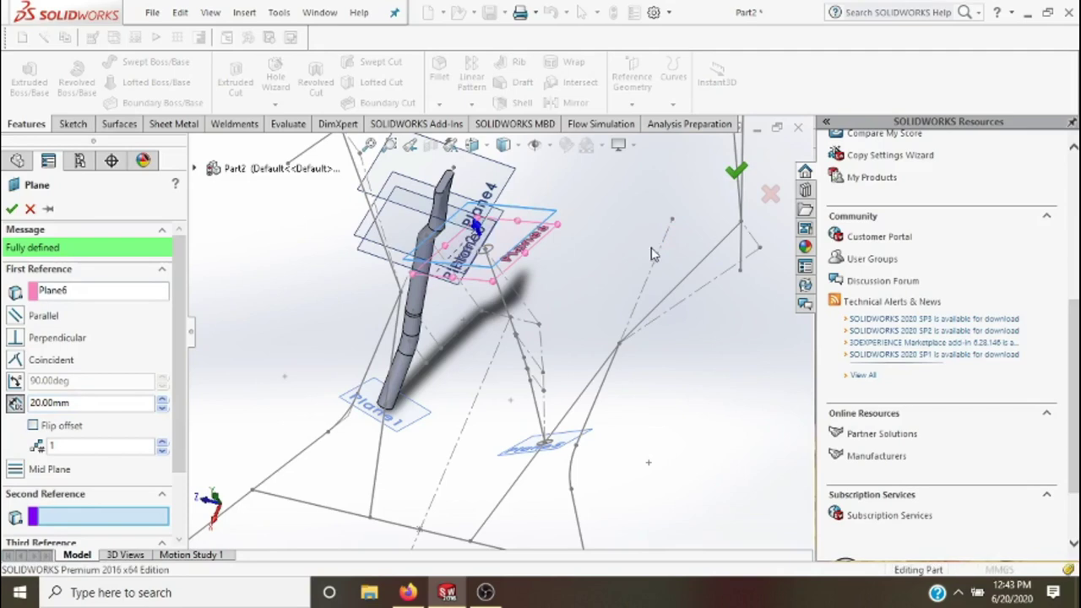
pyautogui.press('Return')
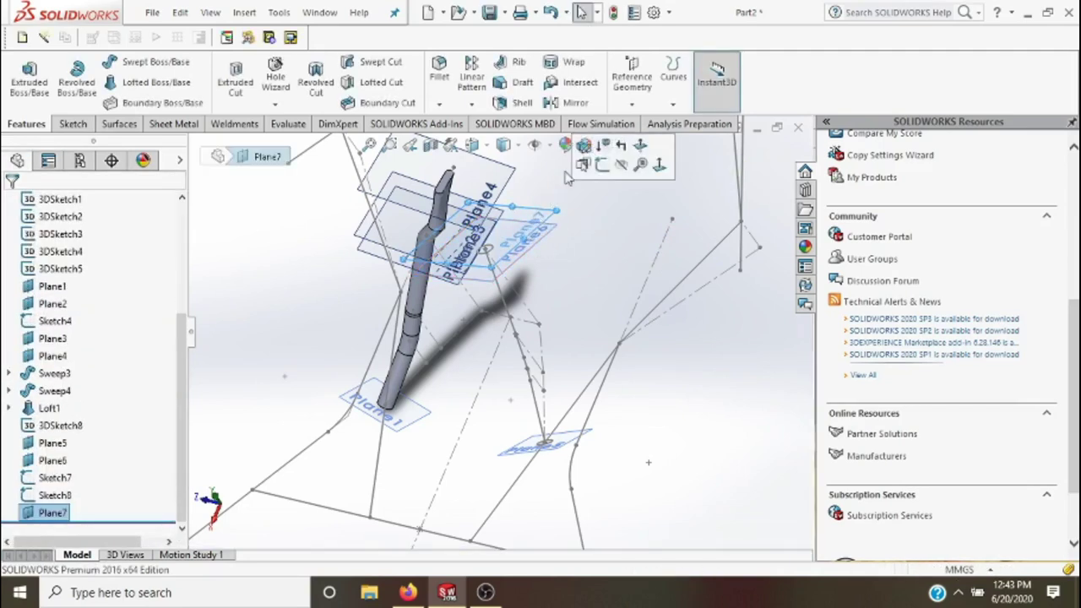
# - On Plane7, sketch a Ø20 mm circle centred 10 mm below the origin and close Sketch9
pyautogui.click(601, 166)
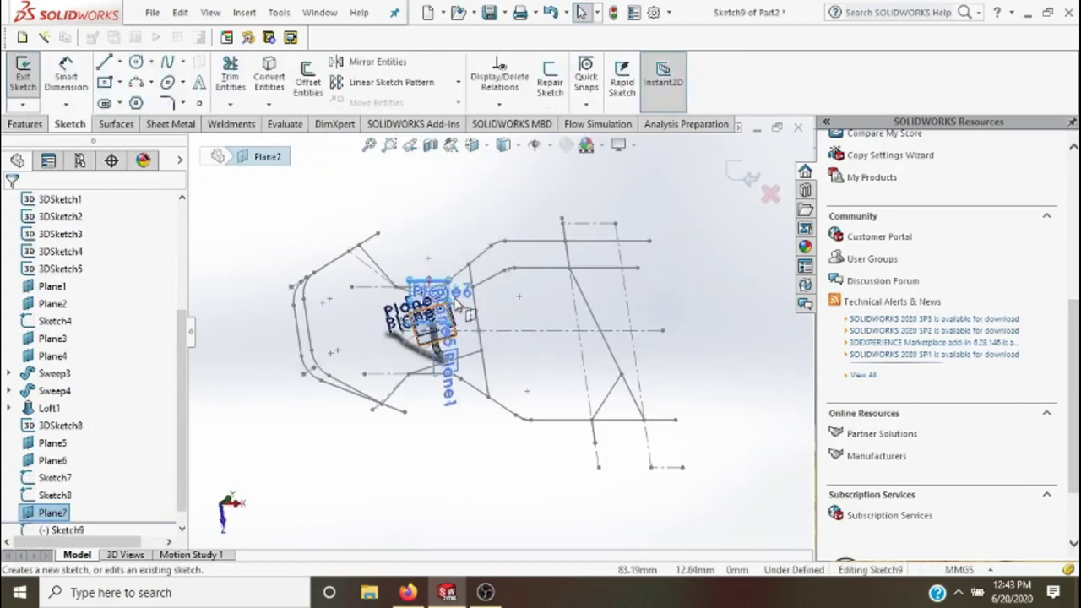
pyautogui.scroll(-3, 463, 293)
pyautogui.scroll(-3, 456, 297)
pyautogui.scroll(-4, 445, 303)
pyautogui.scroll(-2, 444, 304)
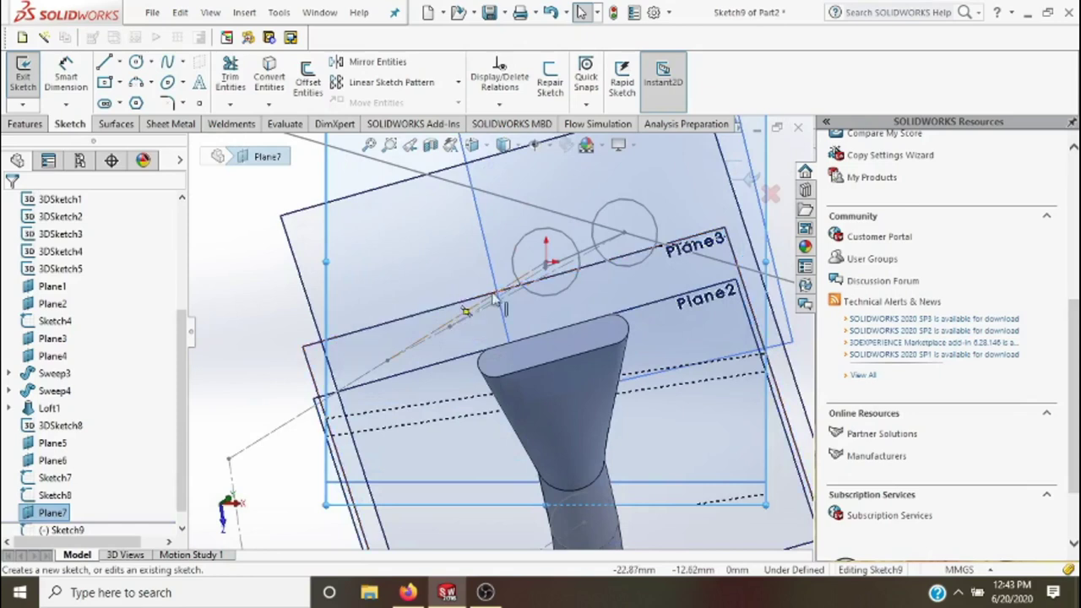
pyautogui.click(135, 61)
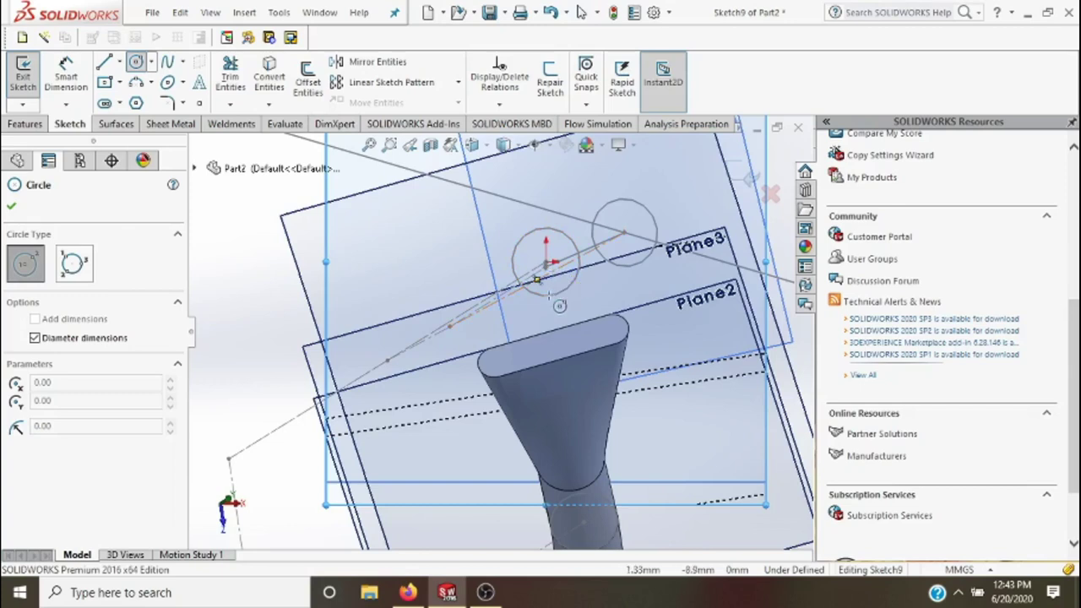
pyautogui.click(549, 299)
pyautogui.write('20')
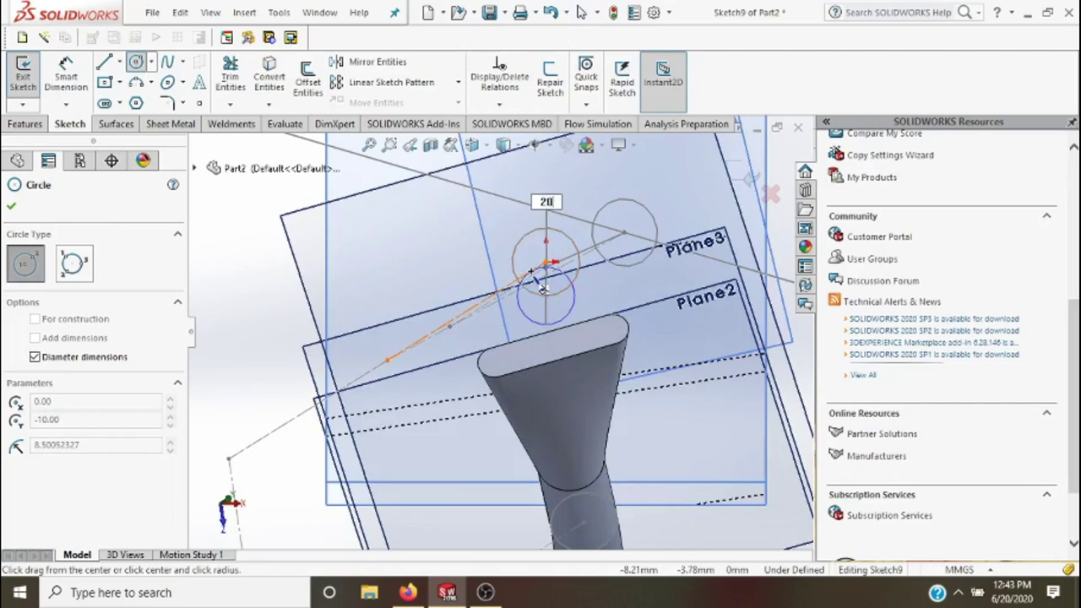
pyautogui.click(542, 287)
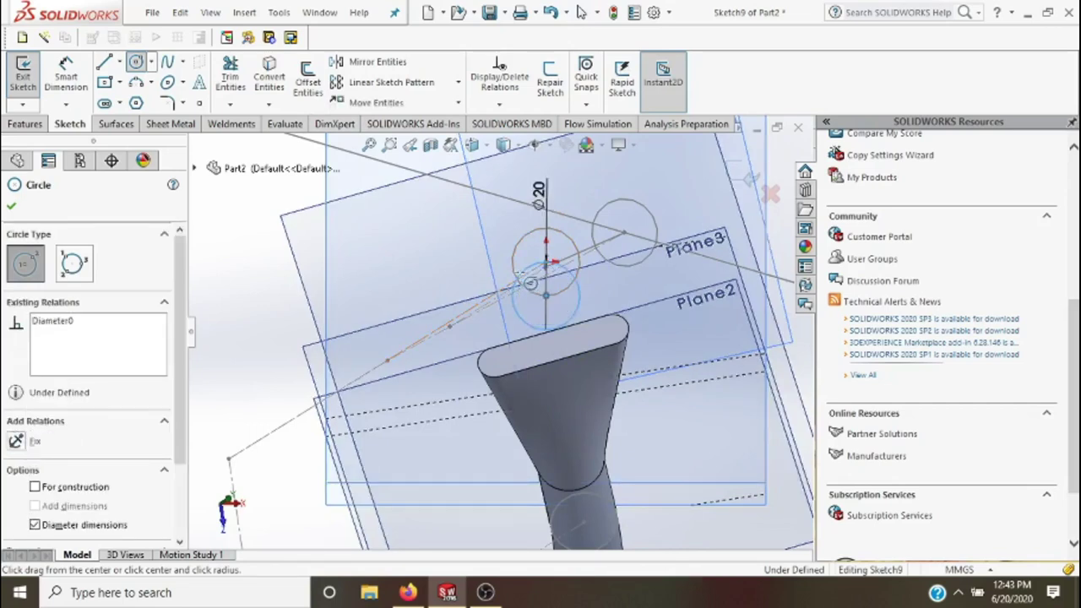
pyautogui.click(750, 177)
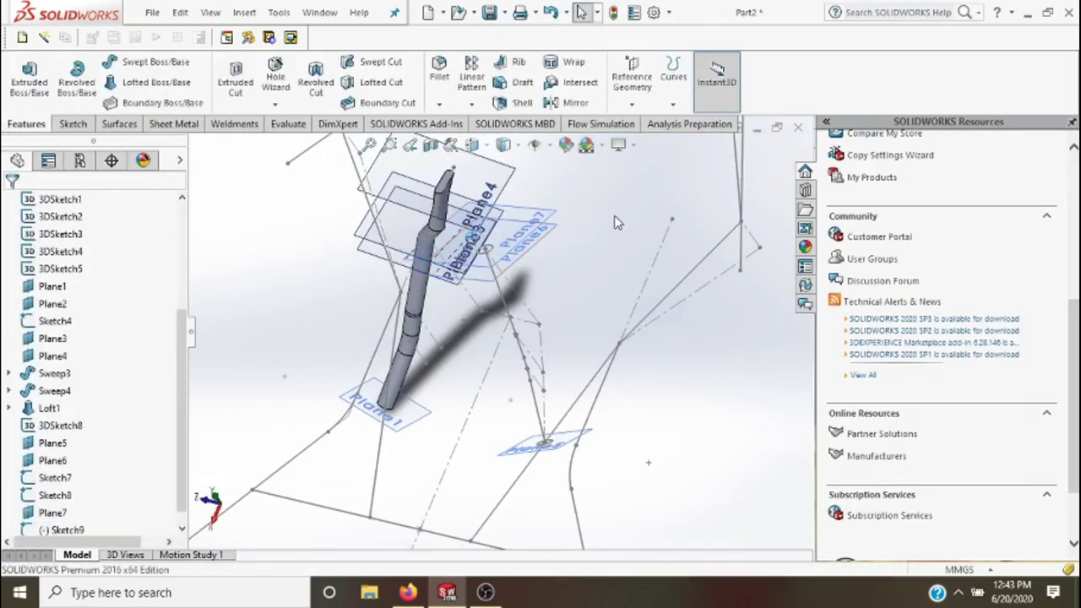
pyautogui.scroll(-1, 581, 226)
pyautogui.scroll(-1, 475, 256)
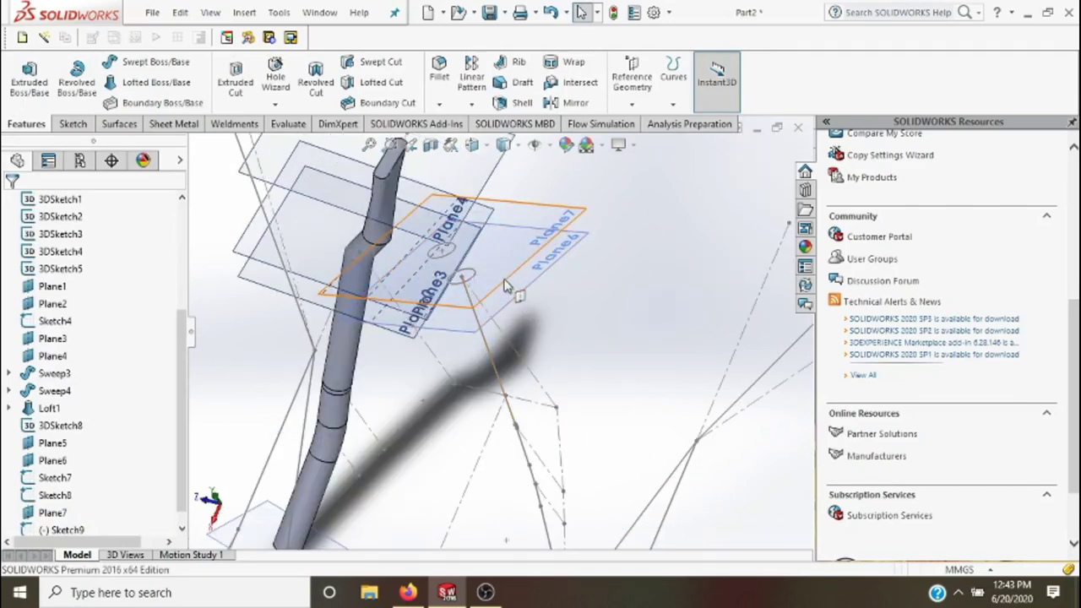
pyautogui.click(647, 68)
# - Create Plane8 offset 70 mm from Plane7
pyautogui.click(655, 126)
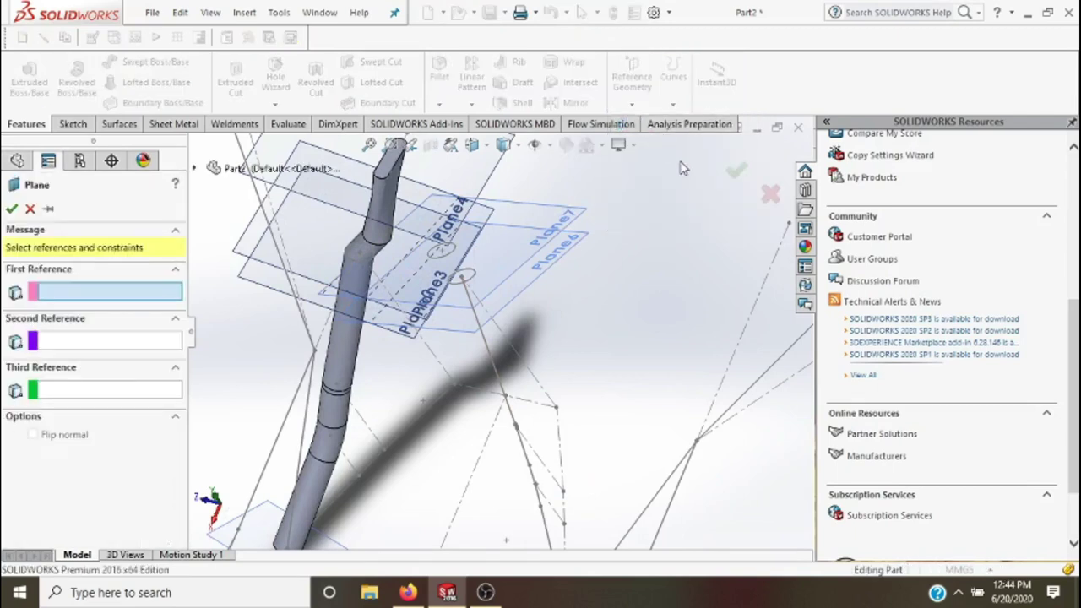
pyautogui.click(507, 266)
pyautogui.write('70')
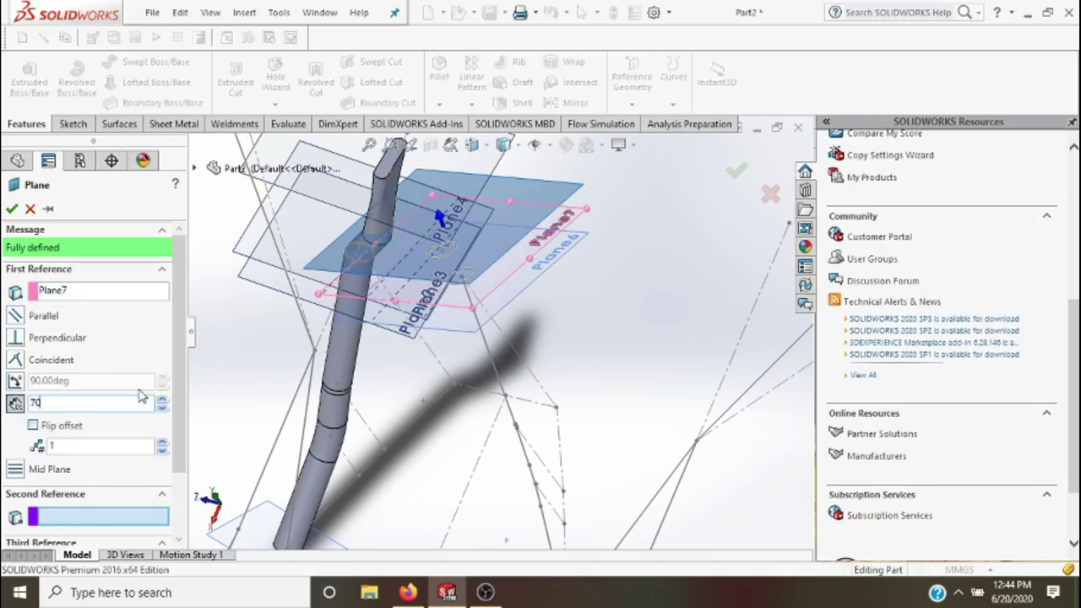
pyautogui.press('Return')
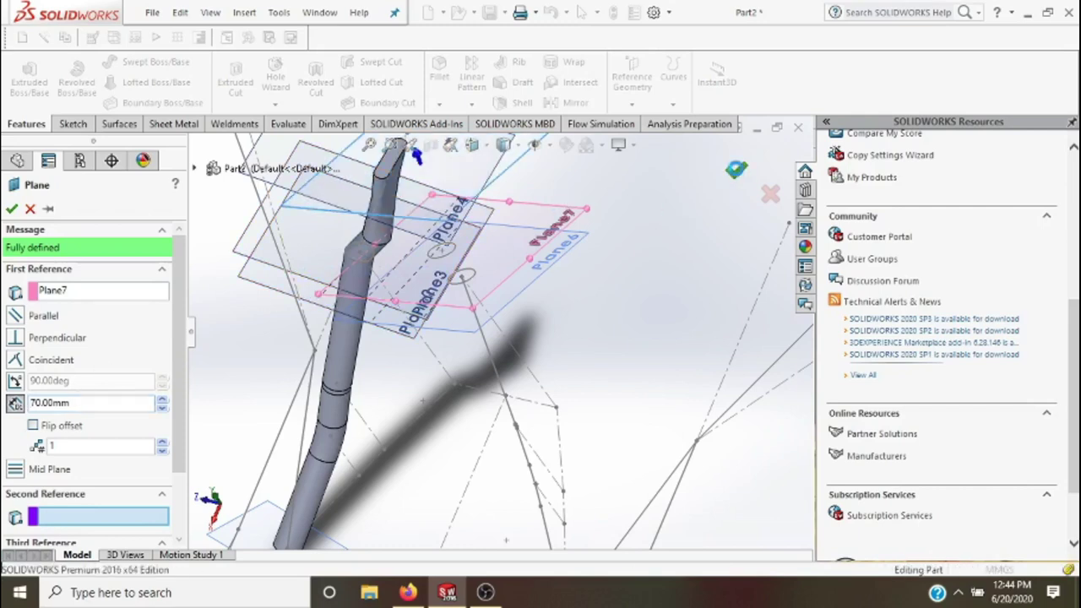
pyautogui.click(736, 170)
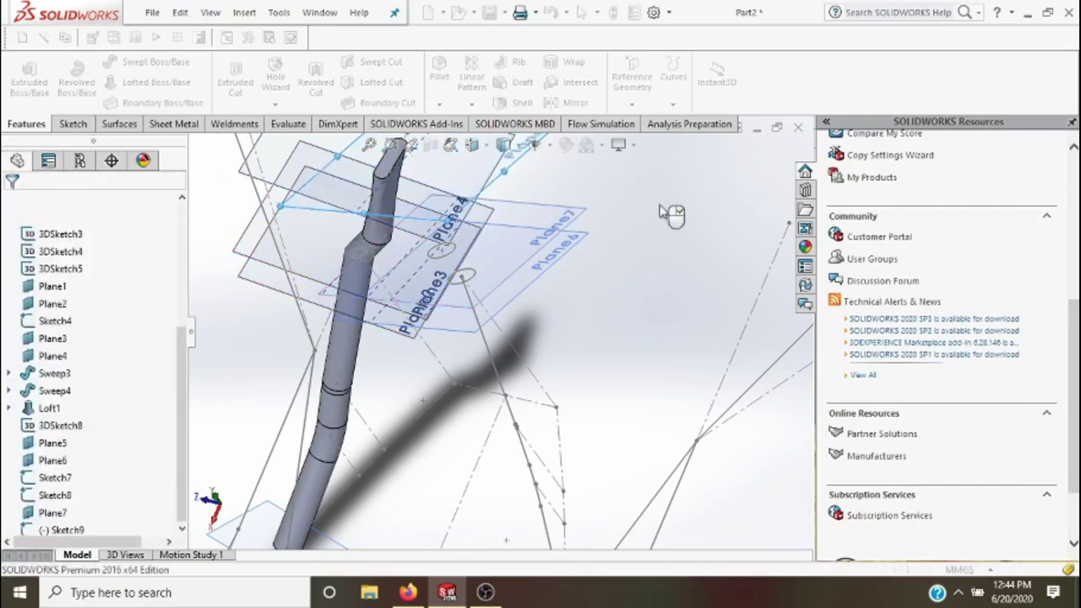
pyautogui.click(72, 124)
# - Start a sketch on Plane8 and draw a straight slot from the circle's centre
pyautogui.click(19, 76)
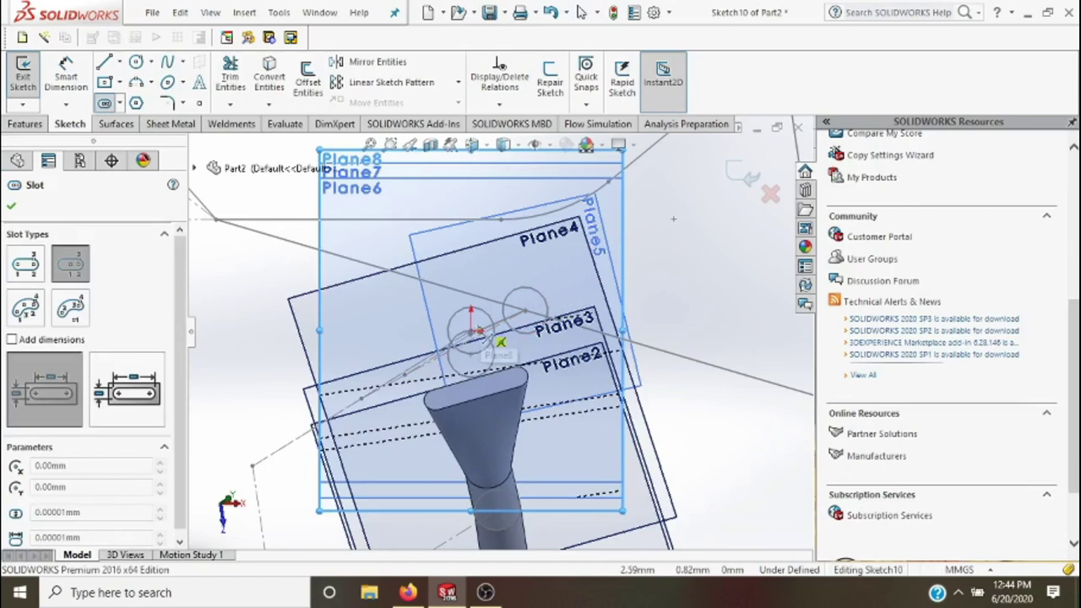
pyautogui.scroll(-2, 492, 342)
pyautogui.scroll(-2, 515, 355)
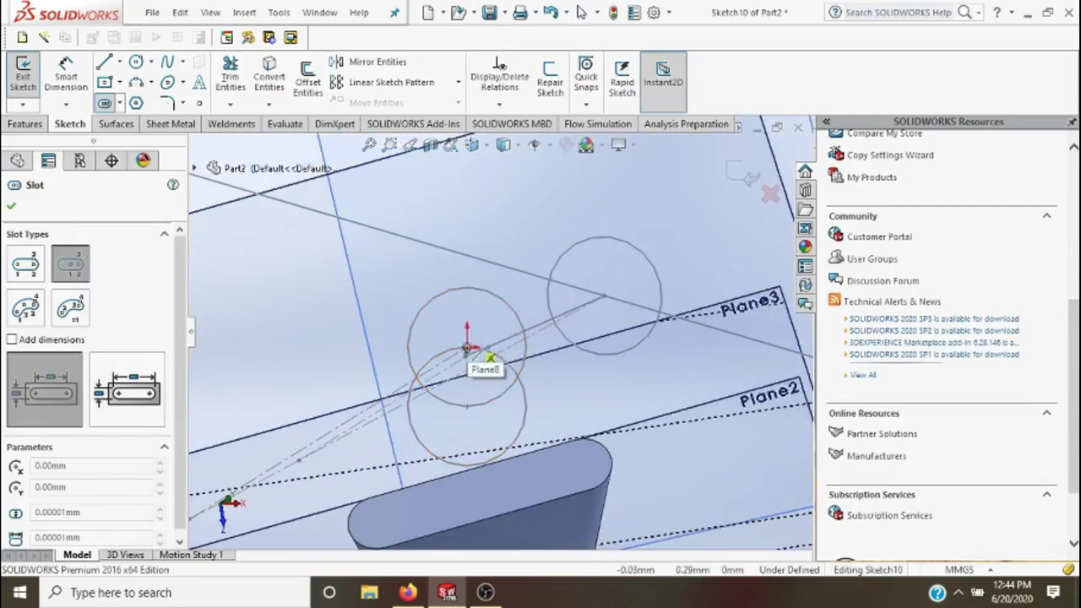
pyautogui.click(466, 347)
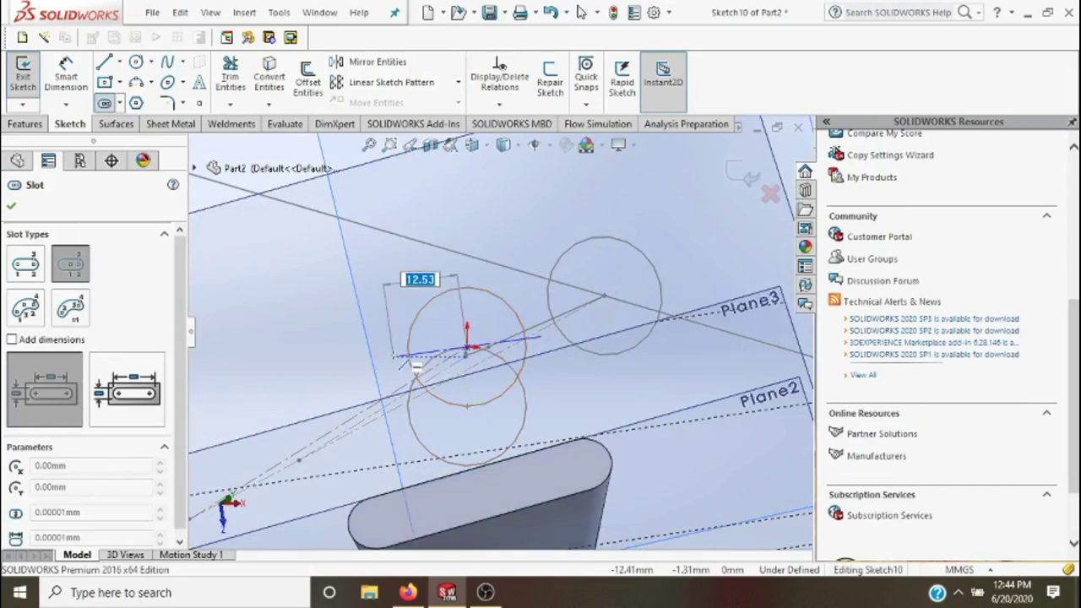
pyautogui.press('Escape')
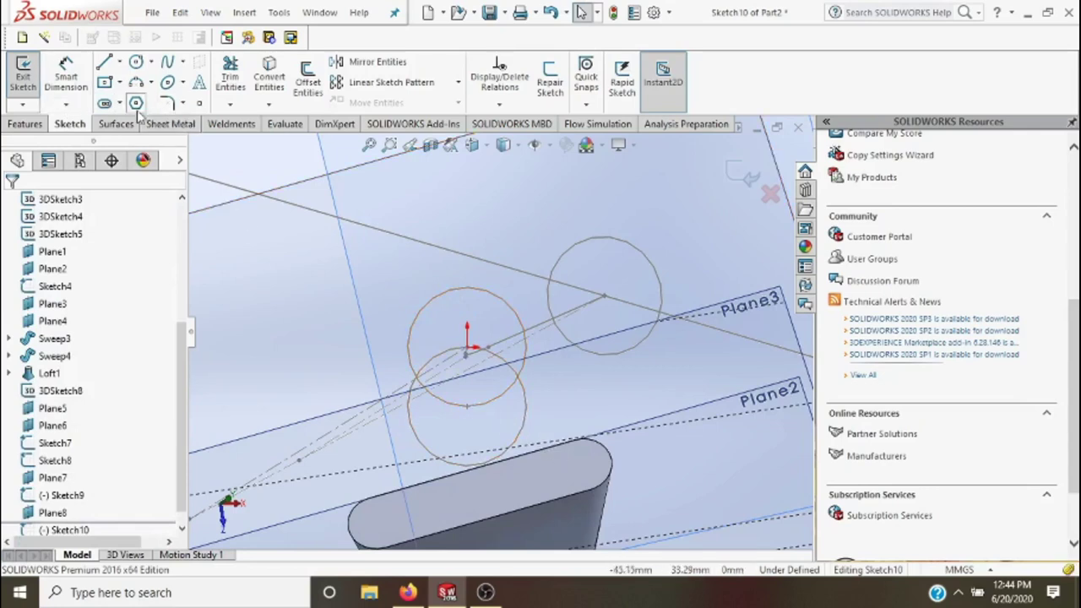
pyautogui.click(467, 406)
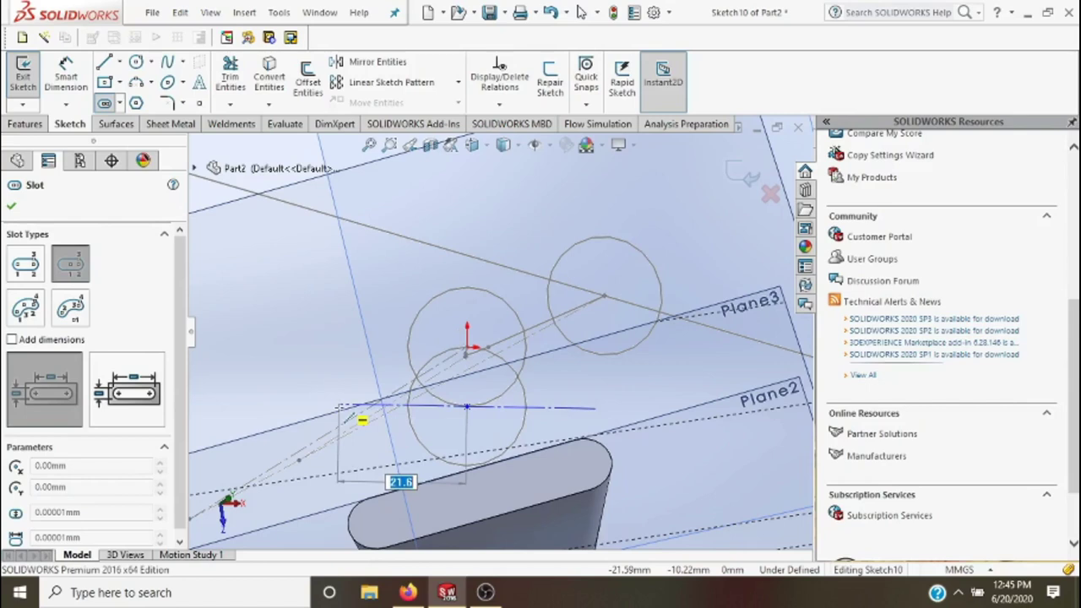
pyautogui.press('Return')
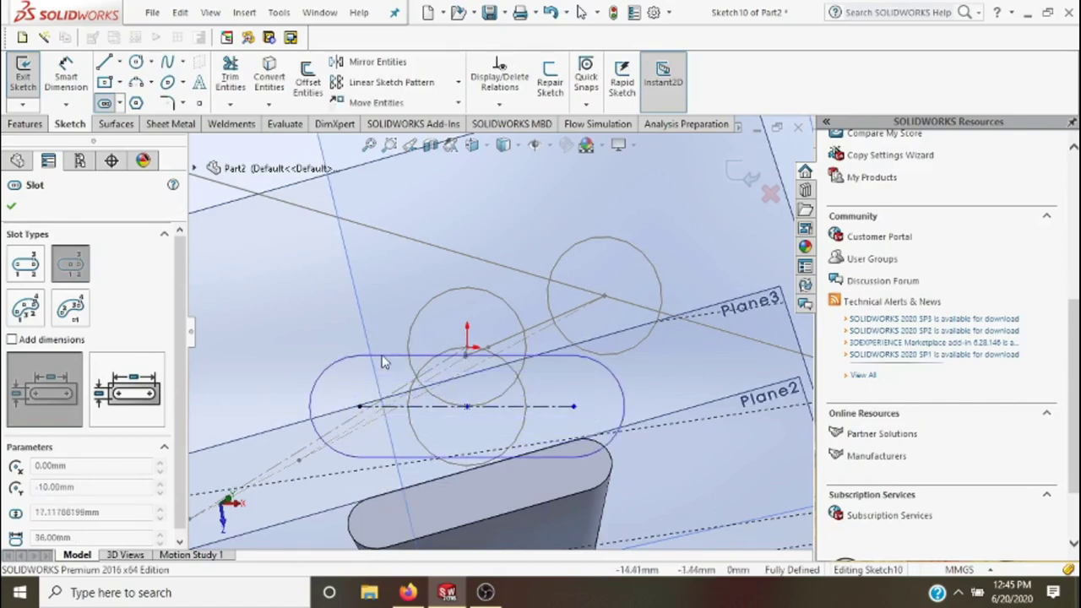
pyautogui.click(388, 355)
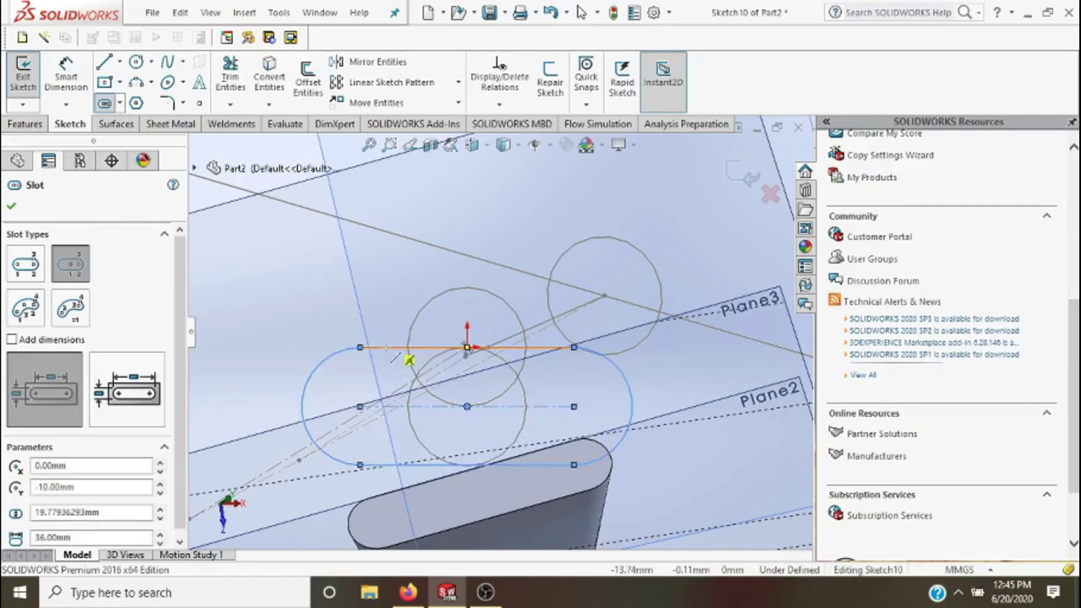
pyautogui.press('Escape')
# - Dimension the slot's length, set its width to 10 mm, and close Sketch10
pyautogui.click(74, 84)
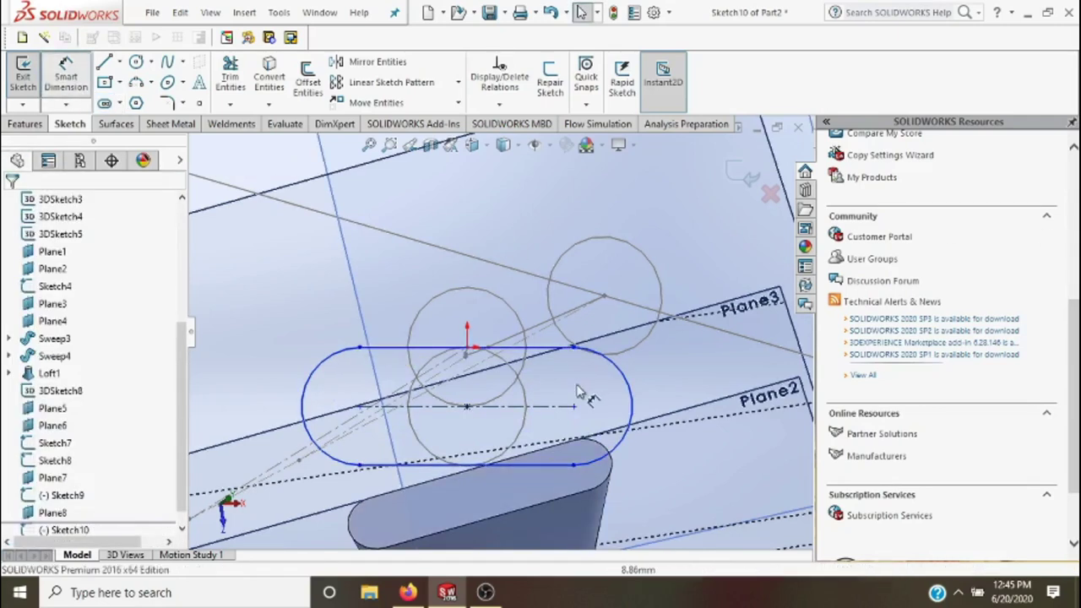
pyautogui.click(536, 359)
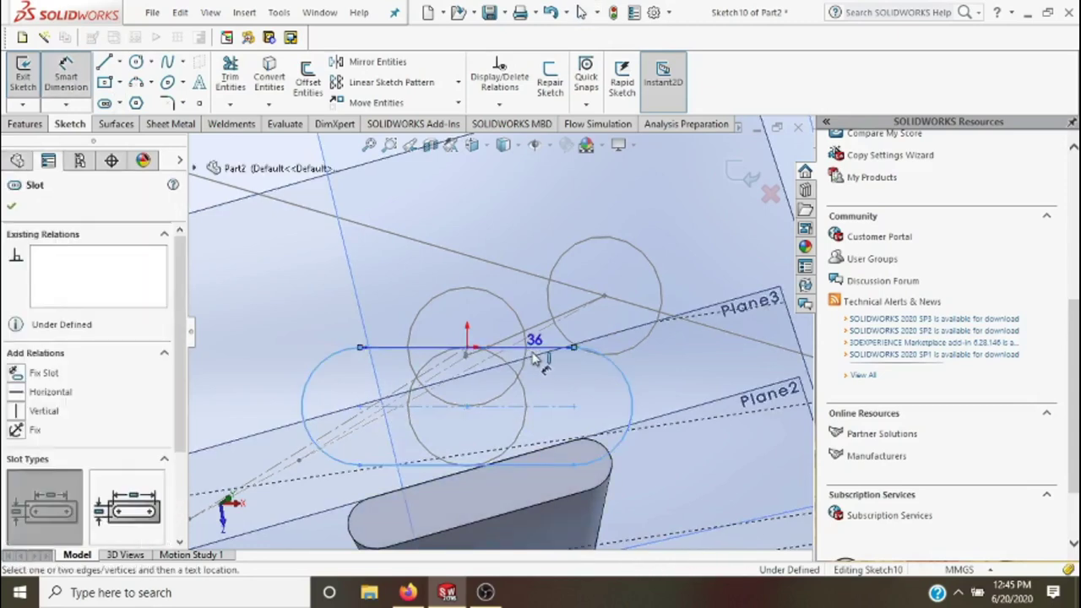
pyautogui.click(513, 470)
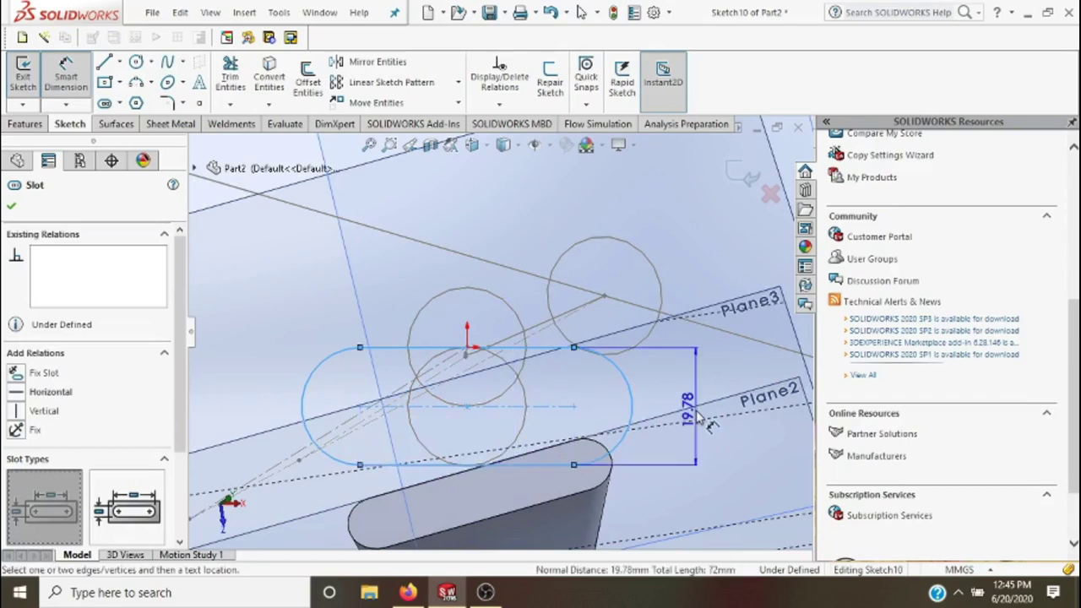
pyautogui.click(697, 414)
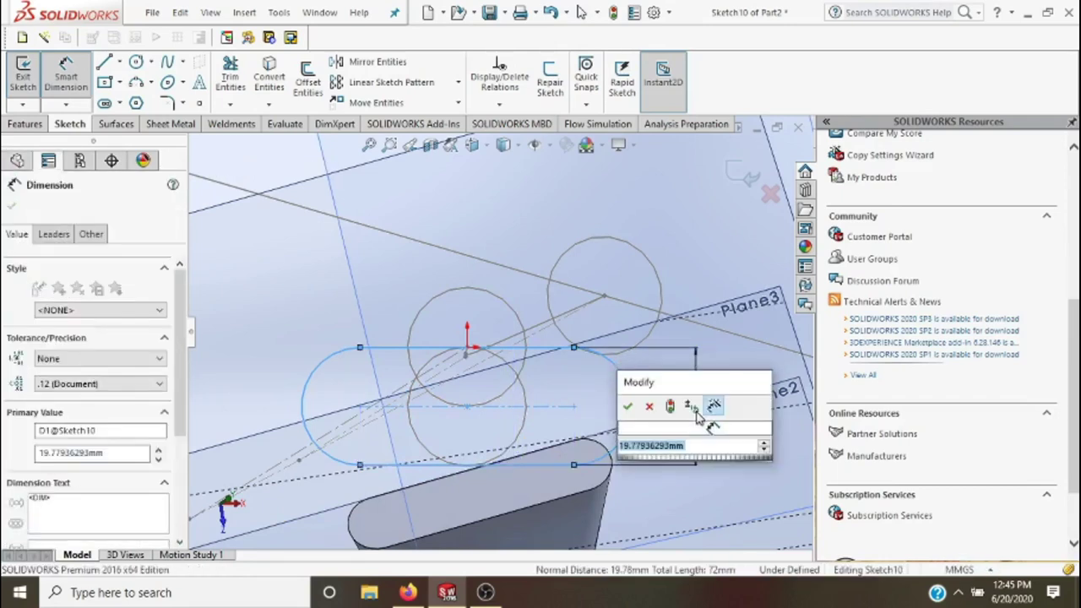
pyautogui.write('10')
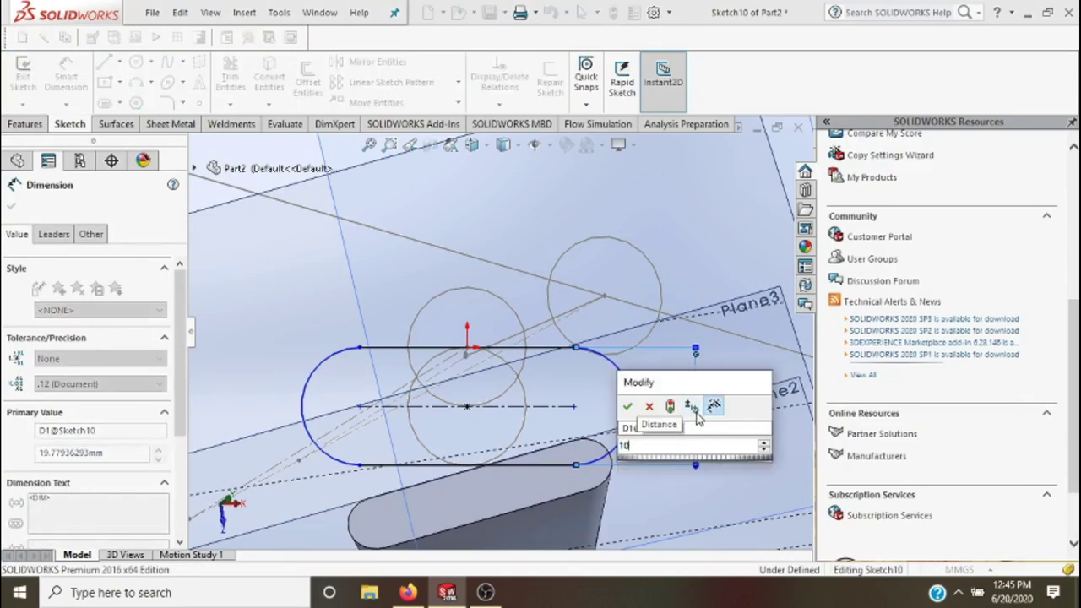
pyautogui.press('Escape')
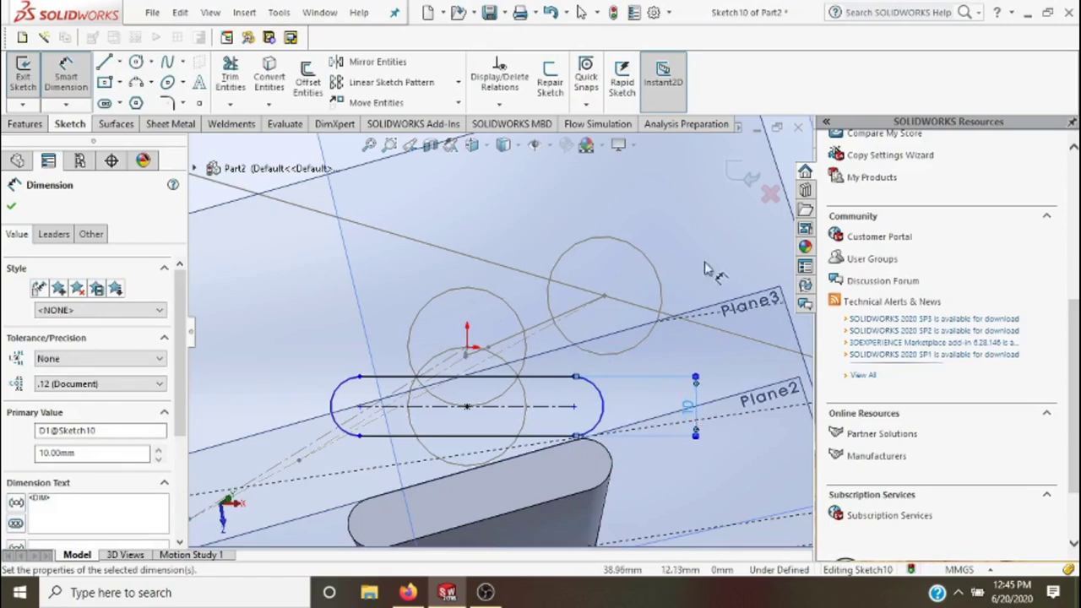
pyautogui.click(746, 175)
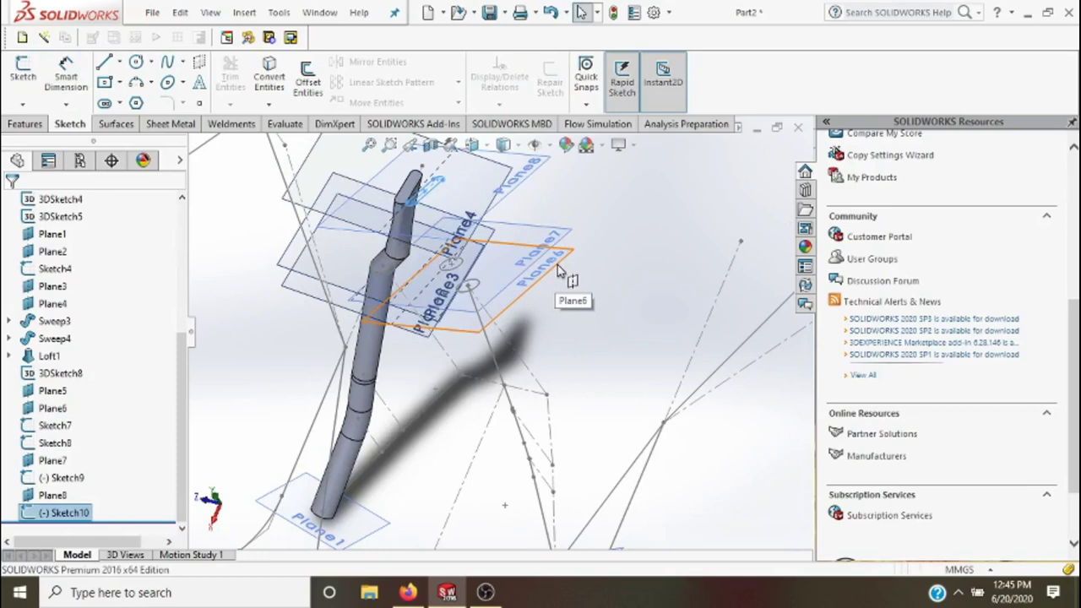
pyautogui.scroll(-1, 473, 266)
pyautogui.scroll(-1, 557, 271)
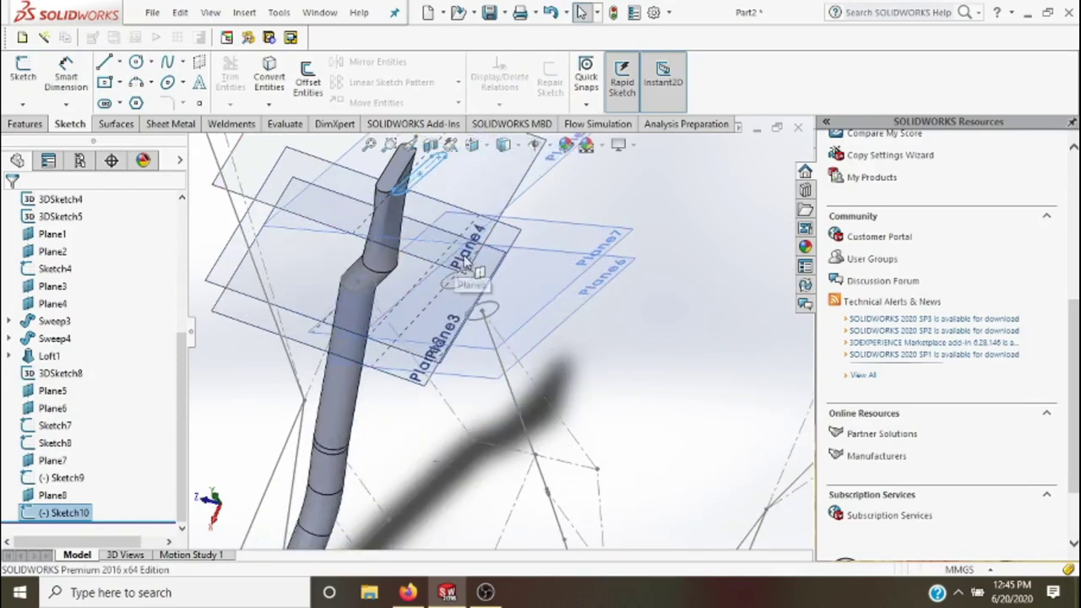
pyautogui.scroll(-1, 479, 257)
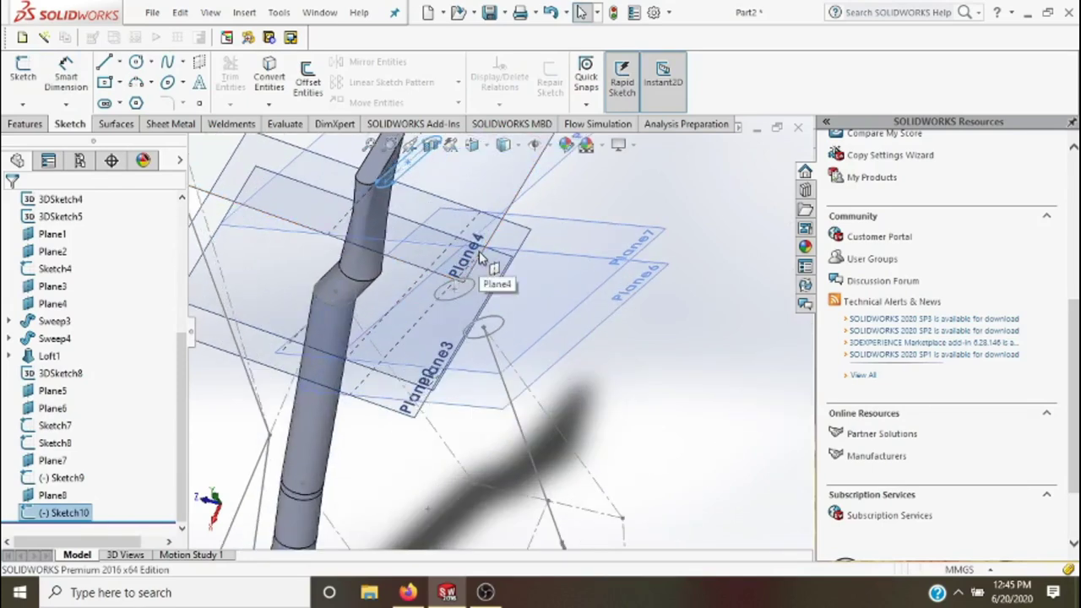
pyautogui.scroll(1, 479, 258)
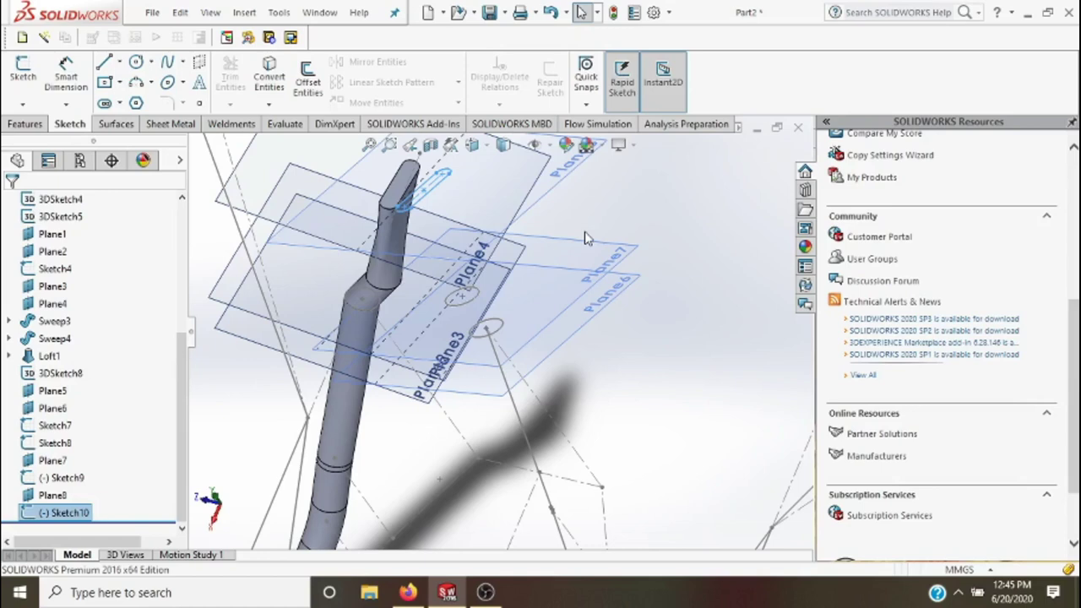
pyautogui.scroll(1, 588, 238)
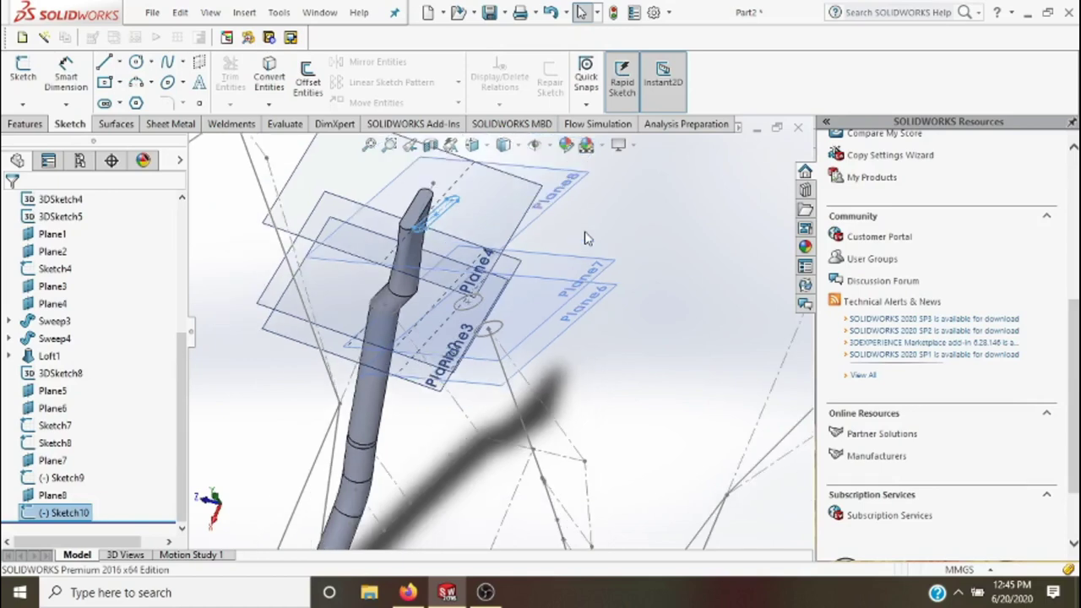
pyautogui.scroll(1, 509, 355)
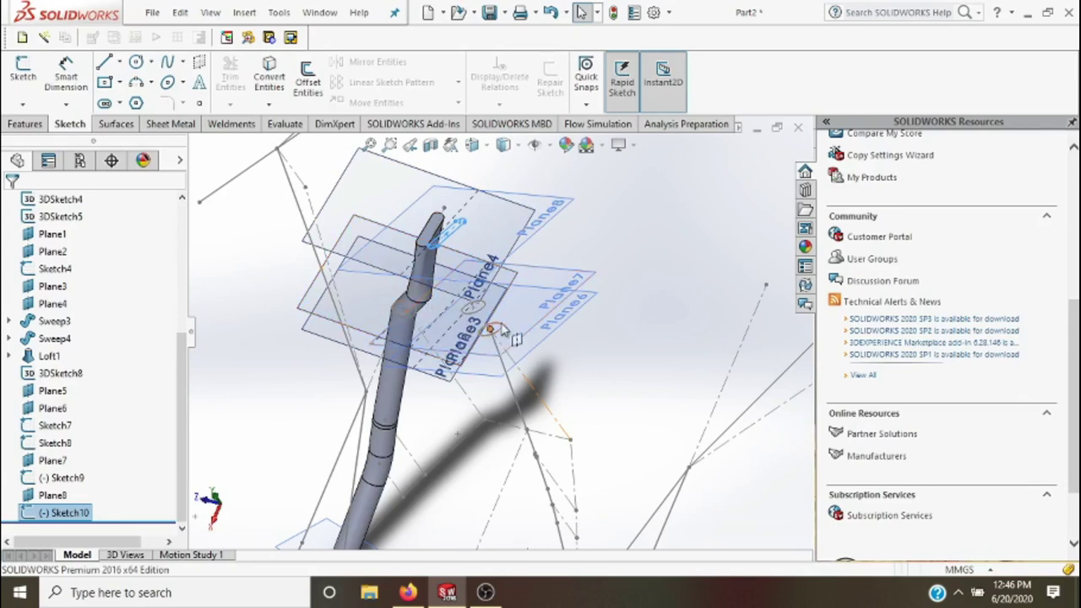
pyautogui.scroll(1, 565, 353)
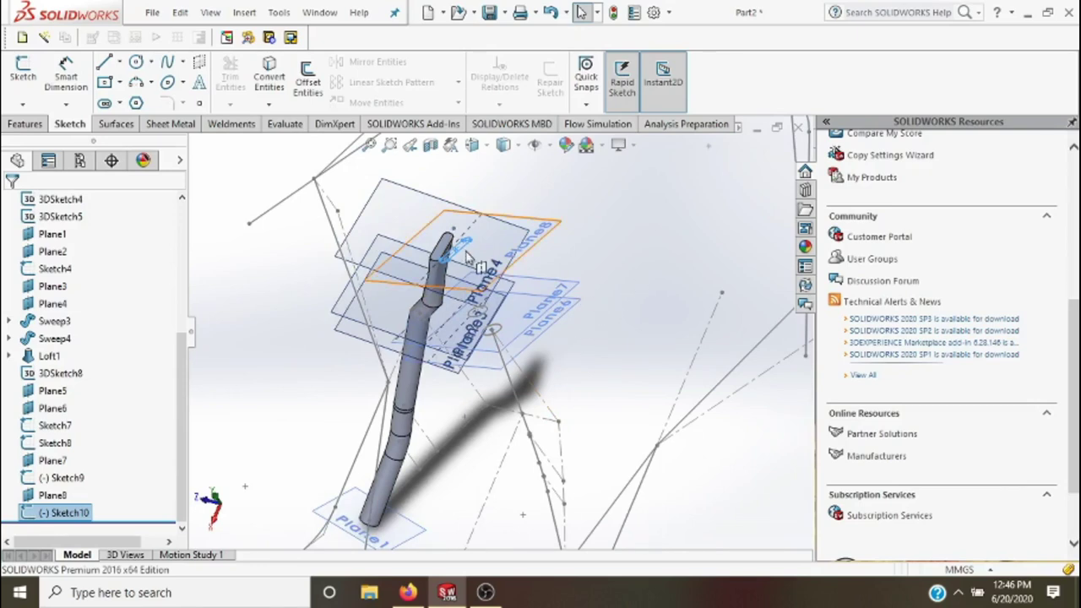
pyautogui.moveTo(574, 454); pyautogui.dragTo(528, 422, button='middle')
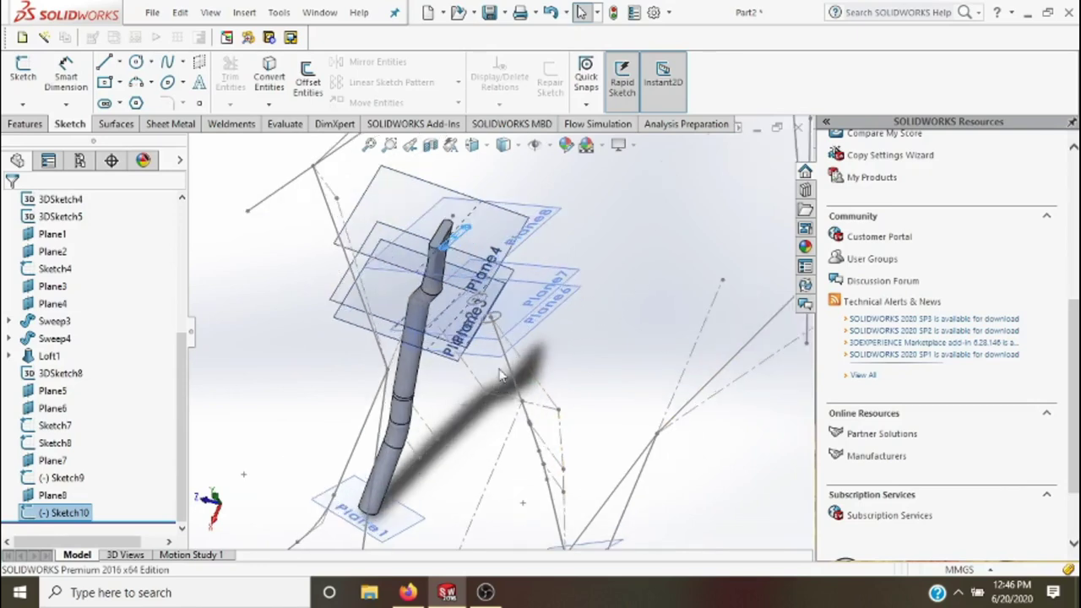
pyautogui.click(357, 164)
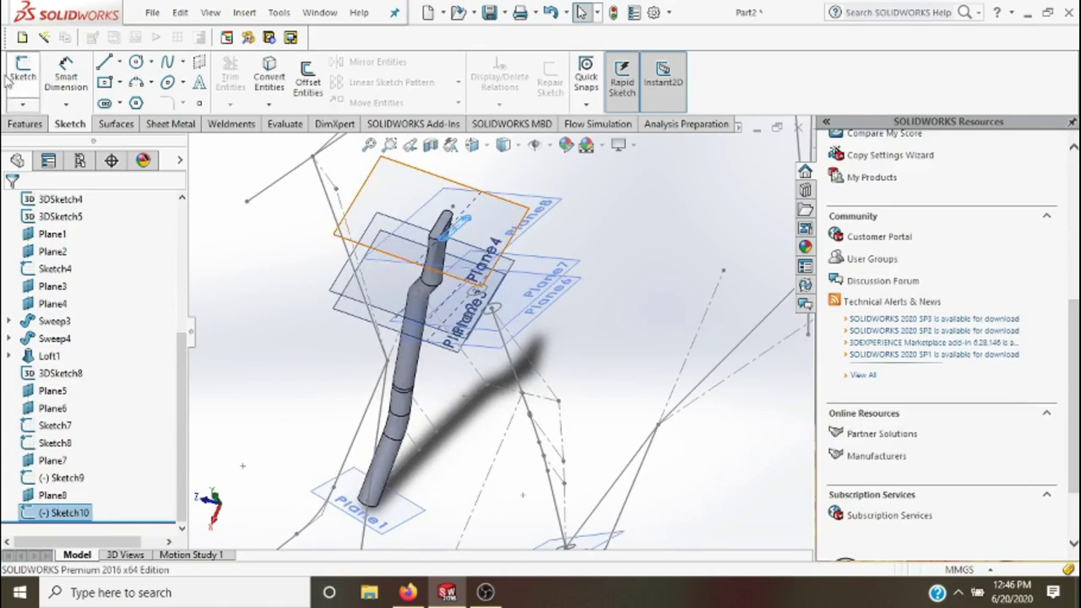
pyautogui.click(110, 68)
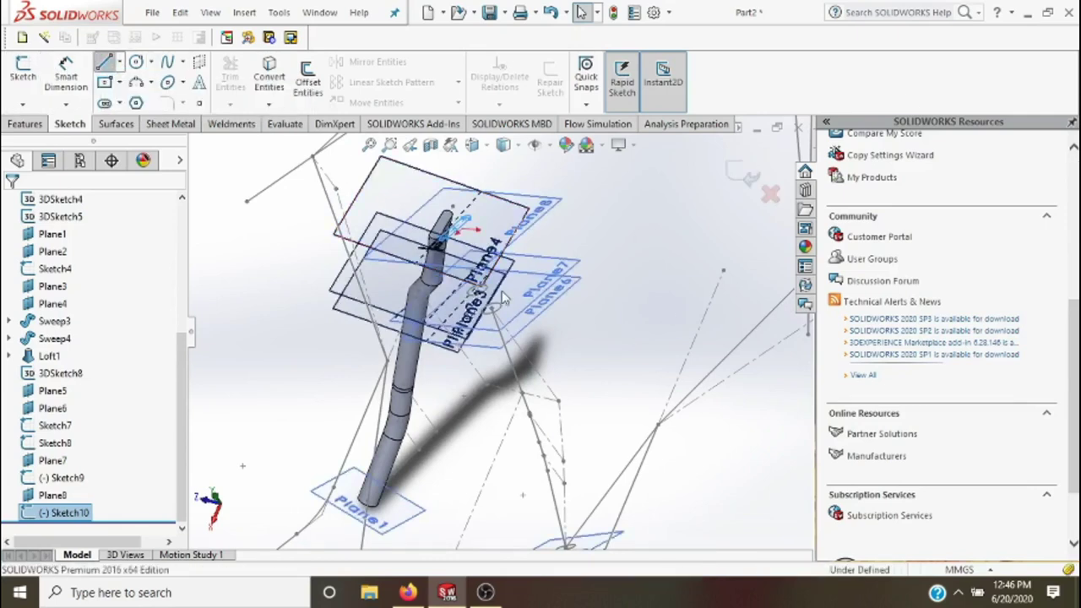
pyautogui.scroll(-1, 500, 305)
pyautogui.scroll(-1, 495, 320)
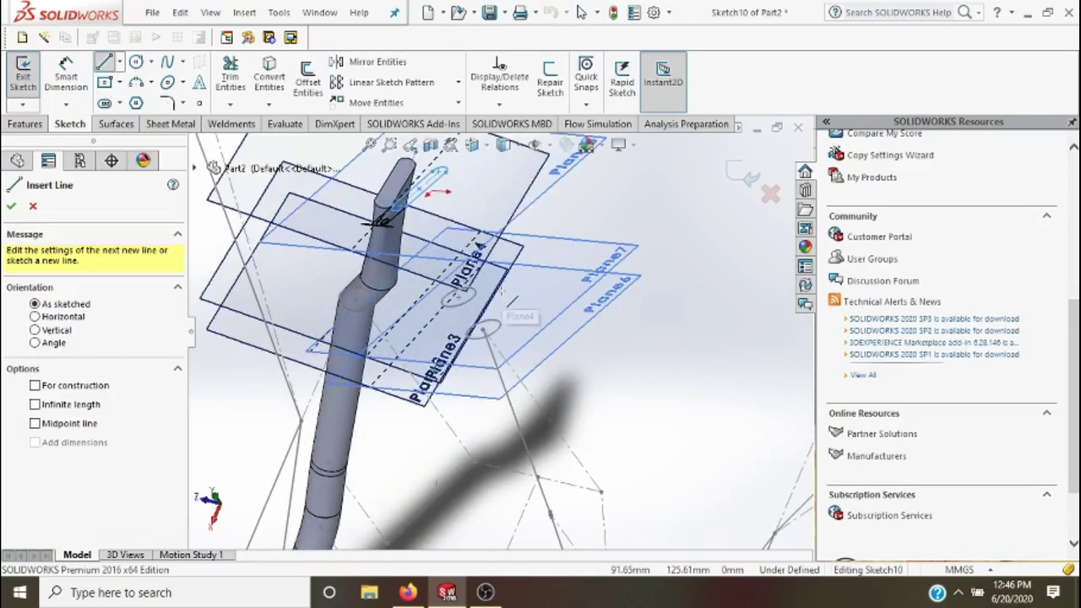
pyautogui.scroll(-2, 485, 330)
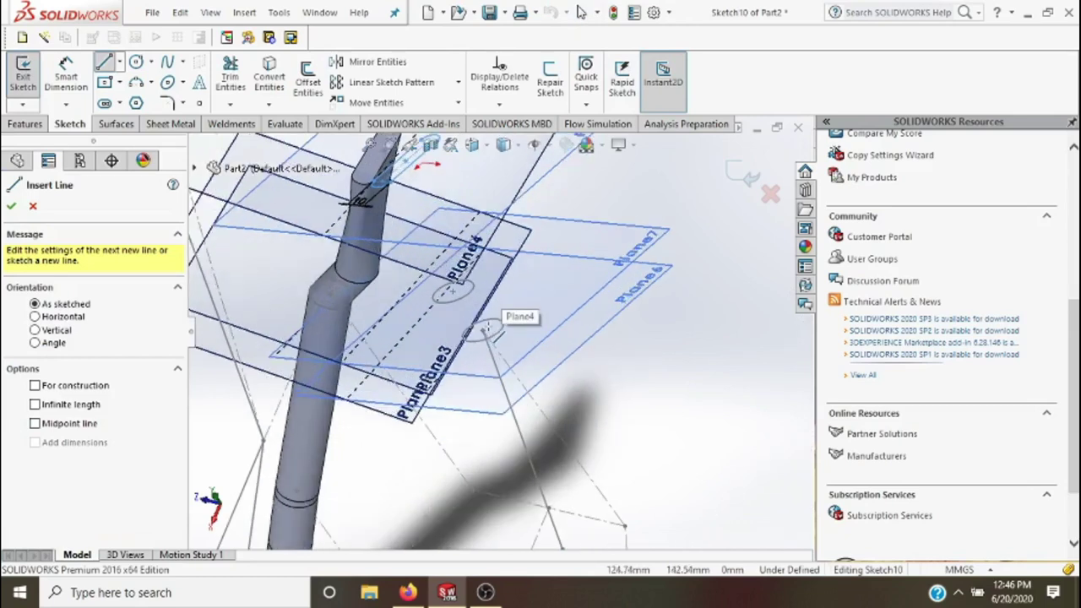
pyautogui.click(24, 71)
pyautogui.click(25, 71)
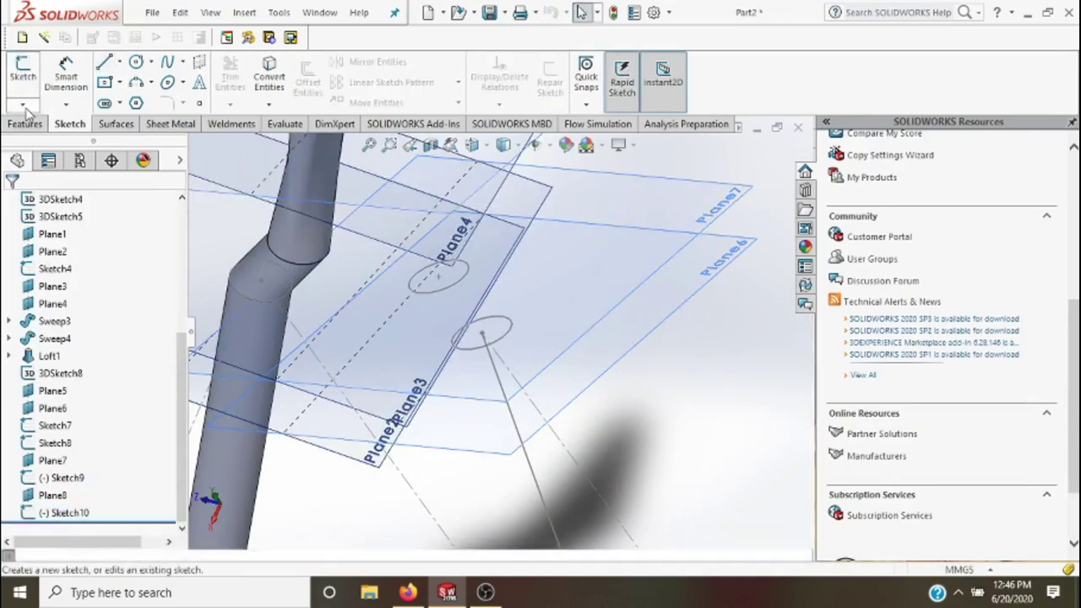
pyautogui.click(24, 105)
# - Draw one 3D line joining the two small circles' centres and close 3DSketch9
pyautogui.click(39, 149)
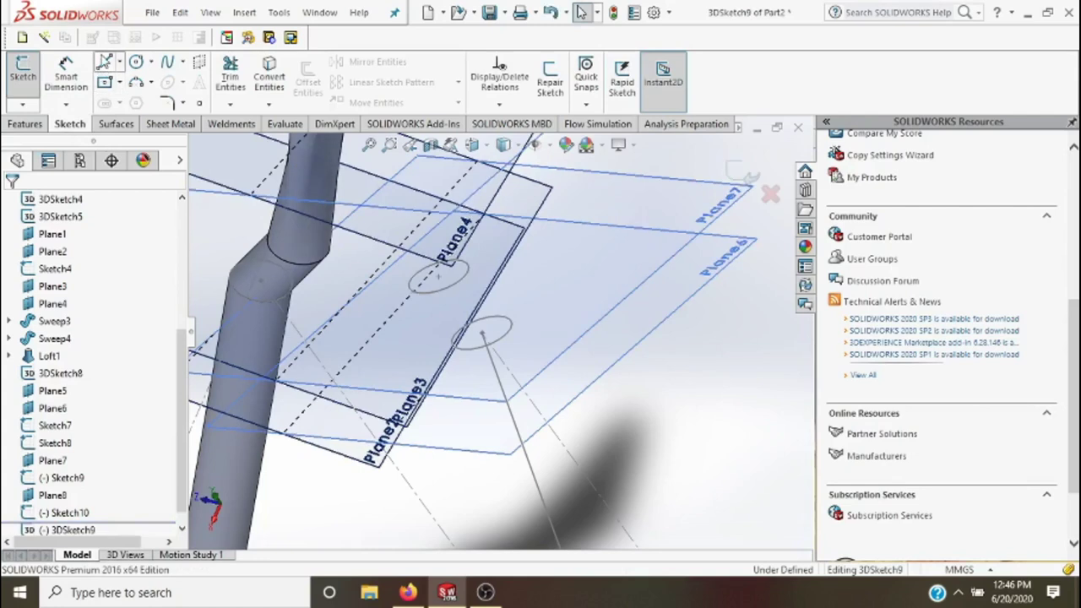
pyautogui.click(482, 333)
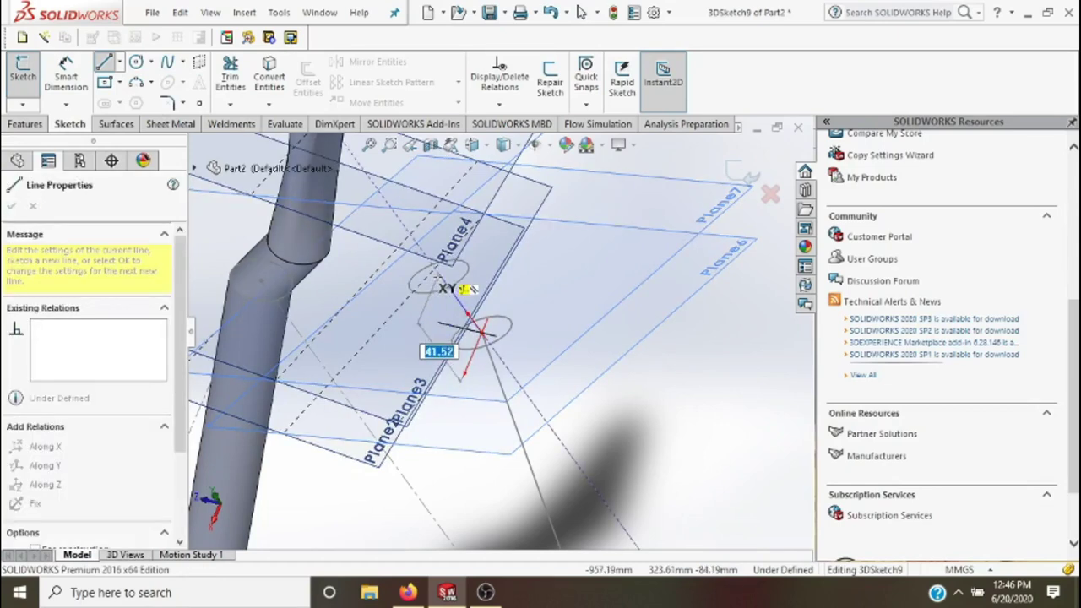
pyautogui.click(482, 332)
pyautogui.press('Escape')
pyautogui.press('Escape')
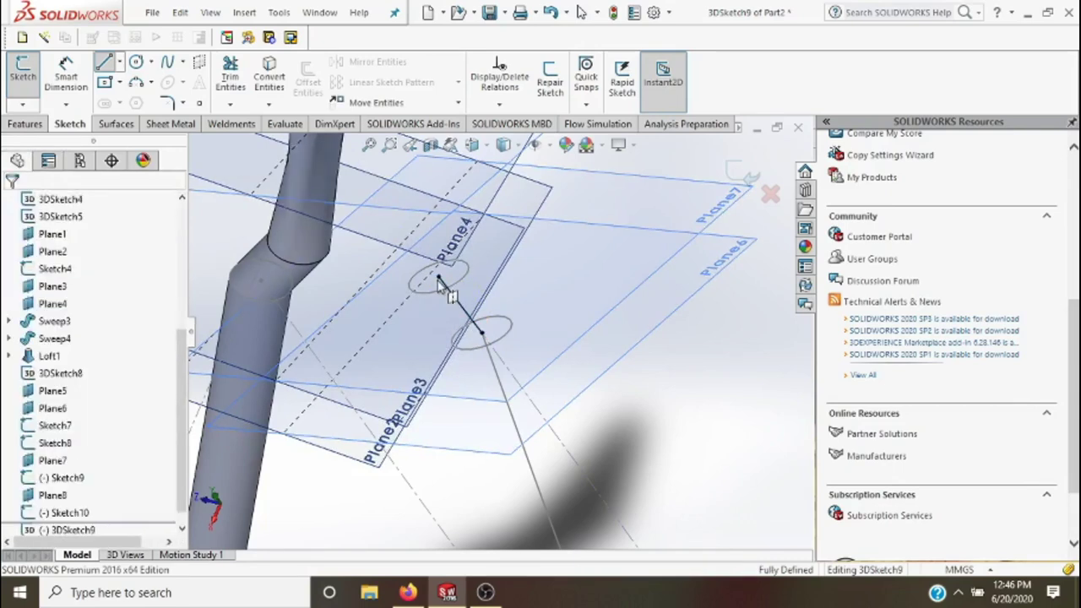
pyautogui.click(733, 173)
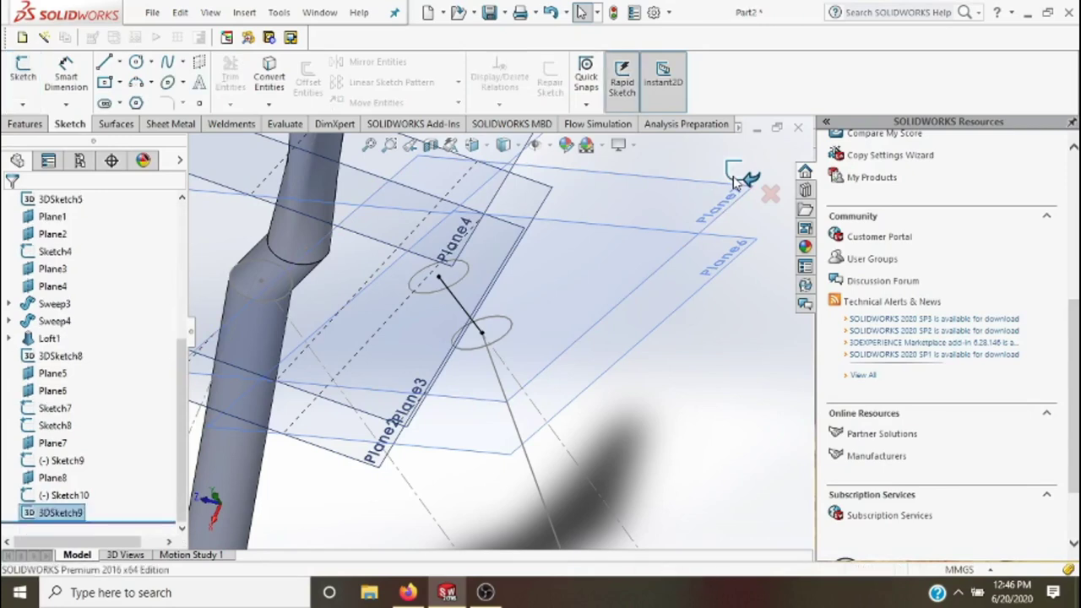
pyautogui.scroll(2, 680, 306)
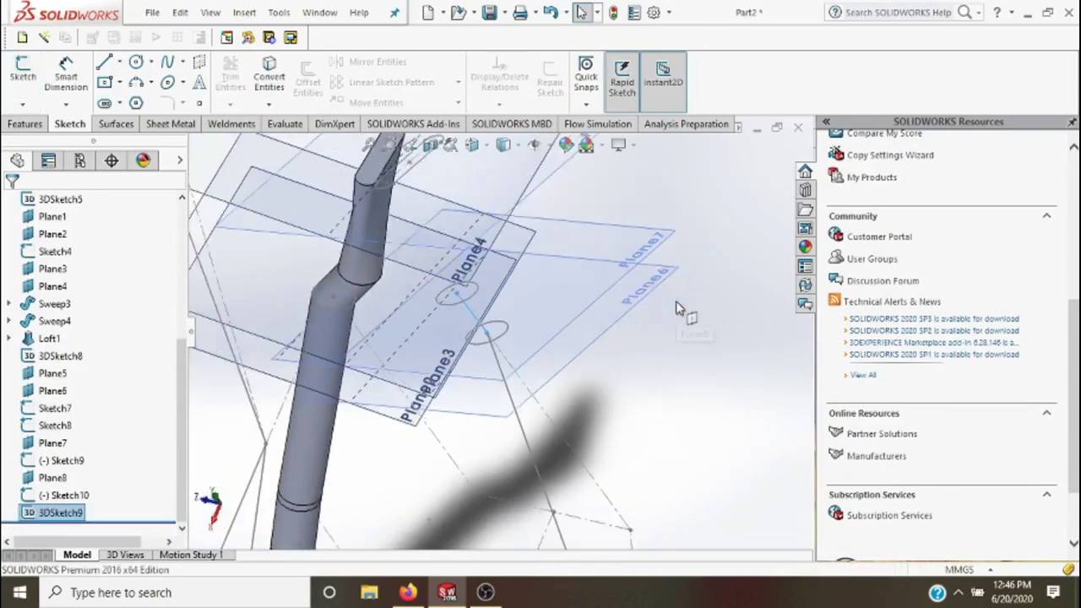
pyautogui.scroll(3, 682, 309)
pyautogui.scroll(2, 682, 309)
pyautogui.scroll(-2, 579, 456)
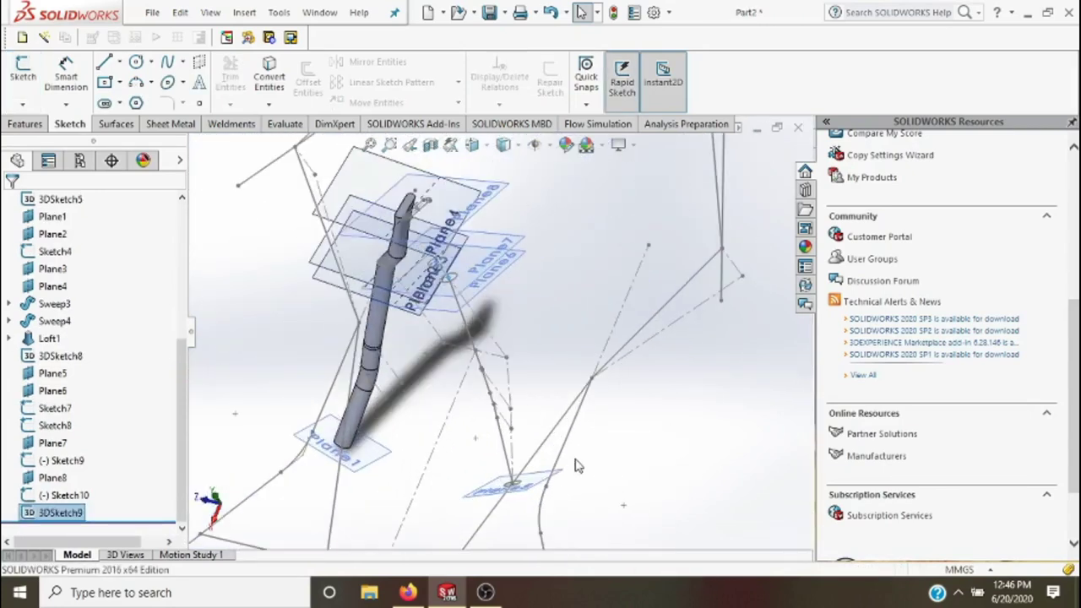
pyautogui.scroll(-2, 556, 474)
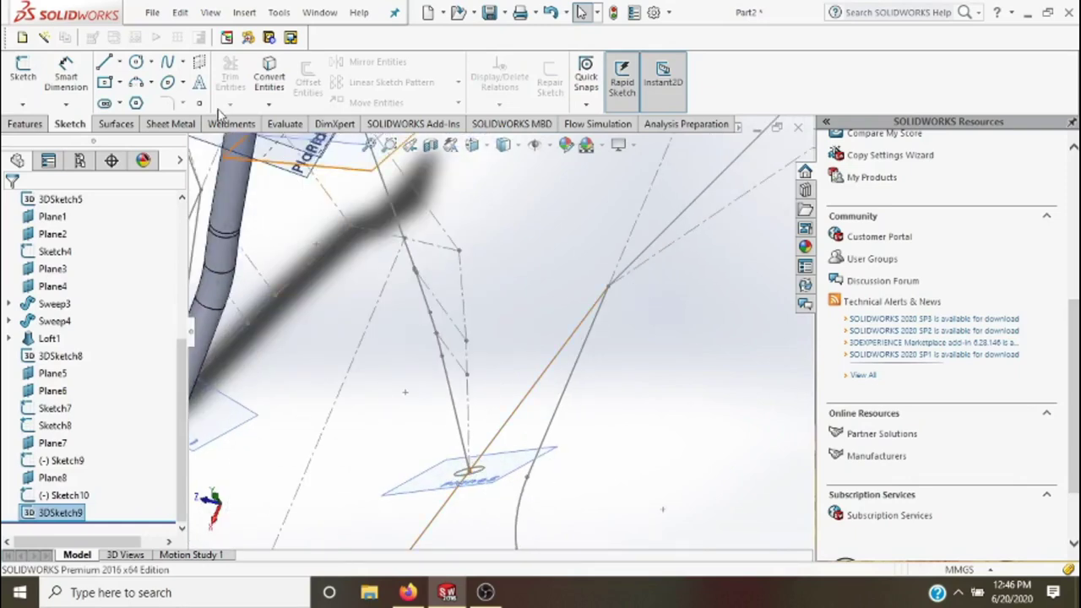
# - Rebuild Sweep5 with the Sketch7 circle as profile and 3DSketch8 as path, then inspect both tubes
pyautogui.click(27, 124)
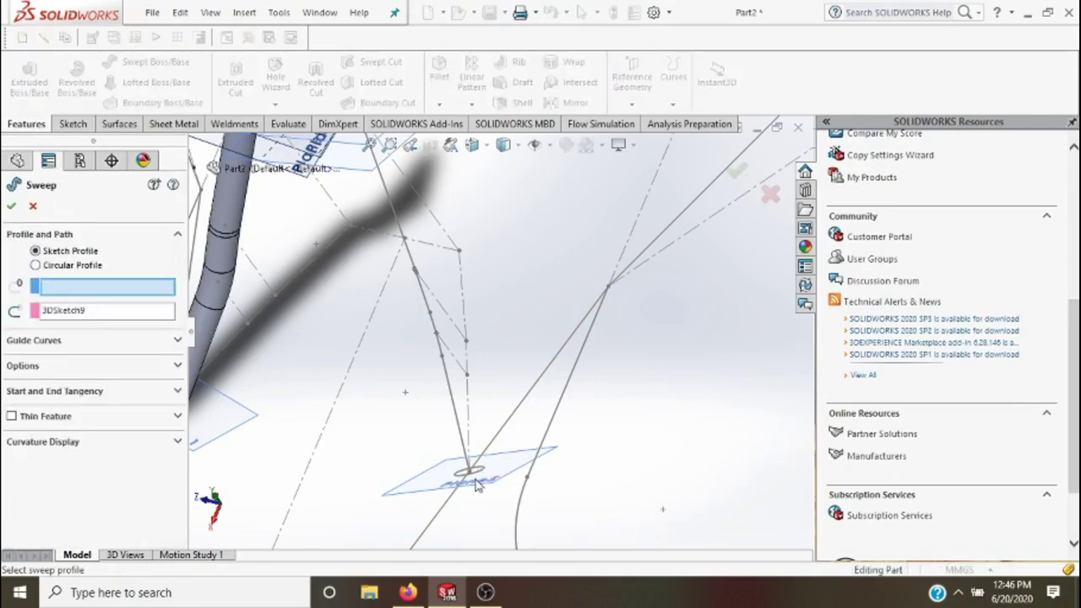
pyautogui.click(82, 313)
pyautogui.rightClick(81, 311)
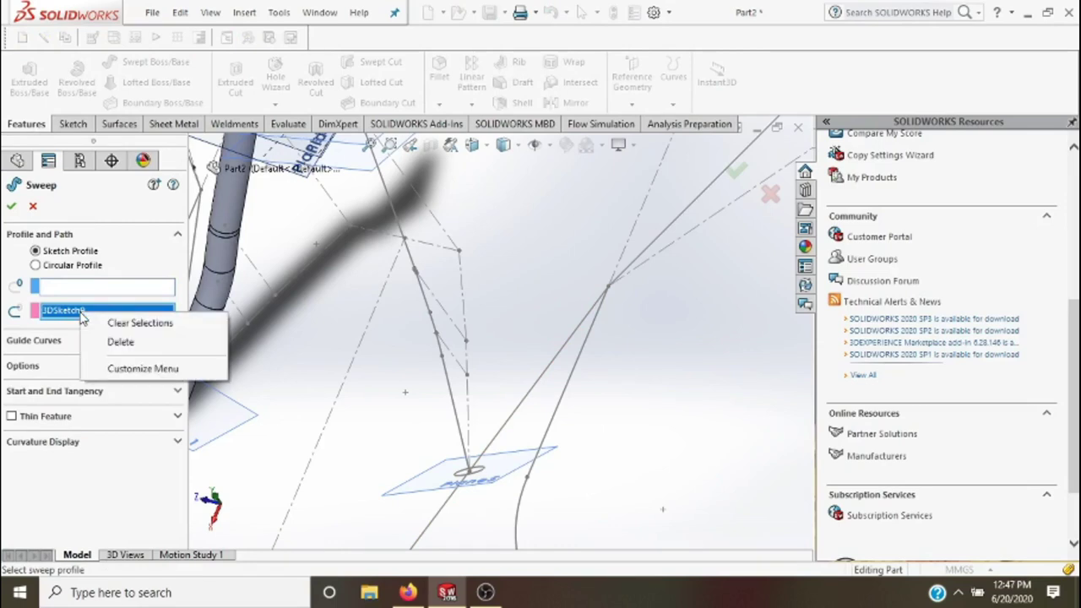
pyautogui.click(121, 341)
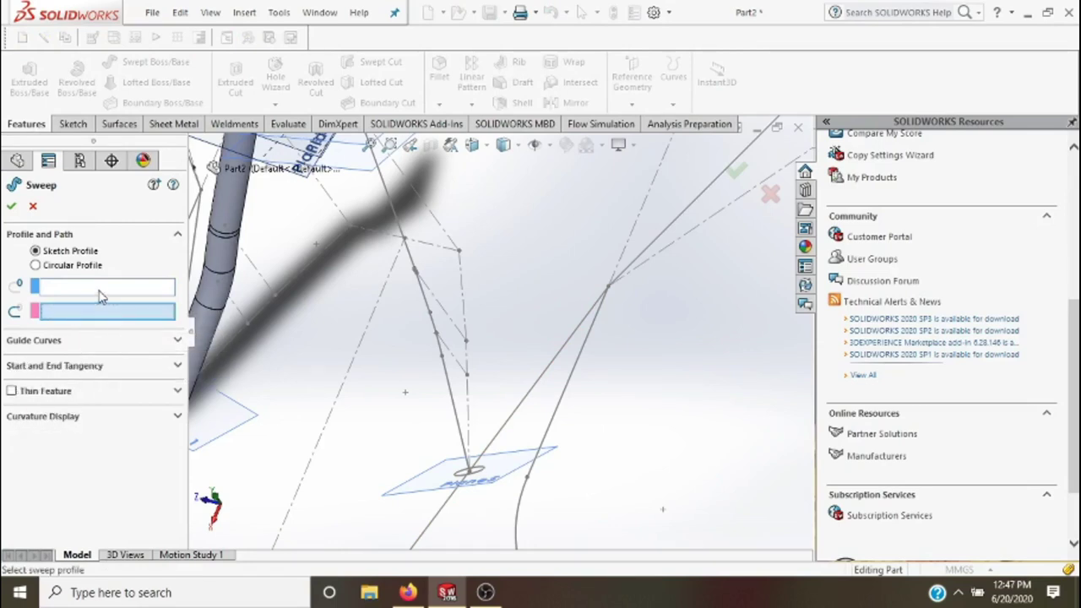
pyautogui.click(138, 287)
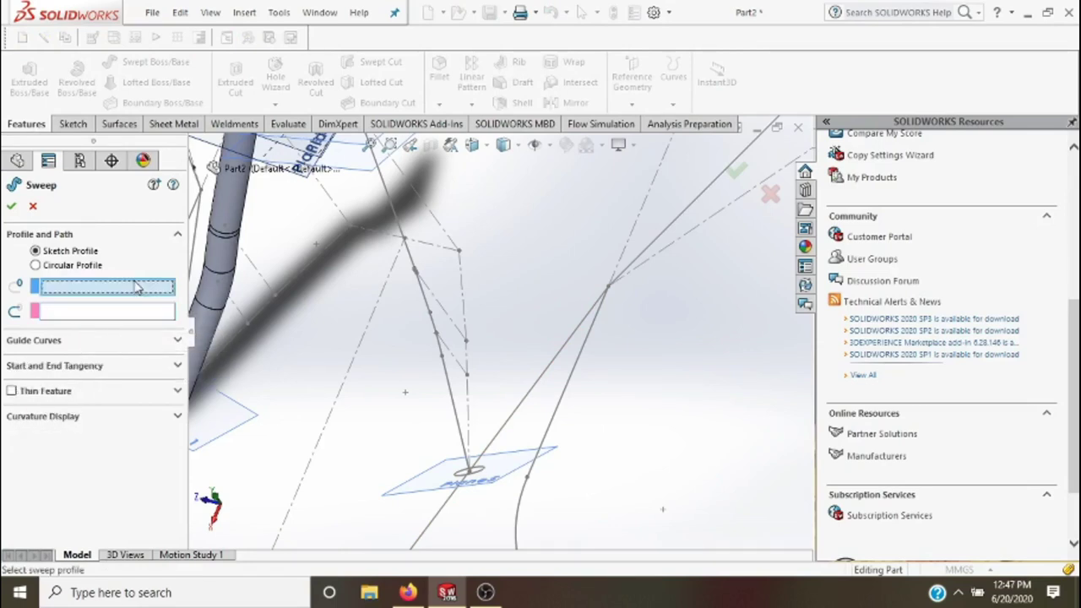
pyautogui.click(491, 477)
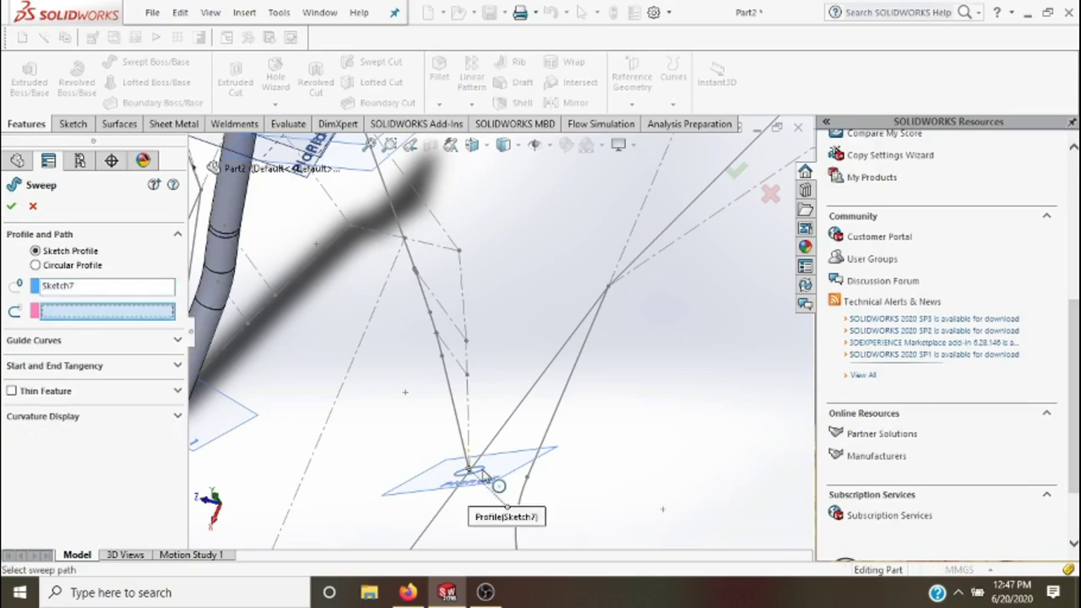
pyautogui.click(458, 423)
pyautogui.click(11, 208)
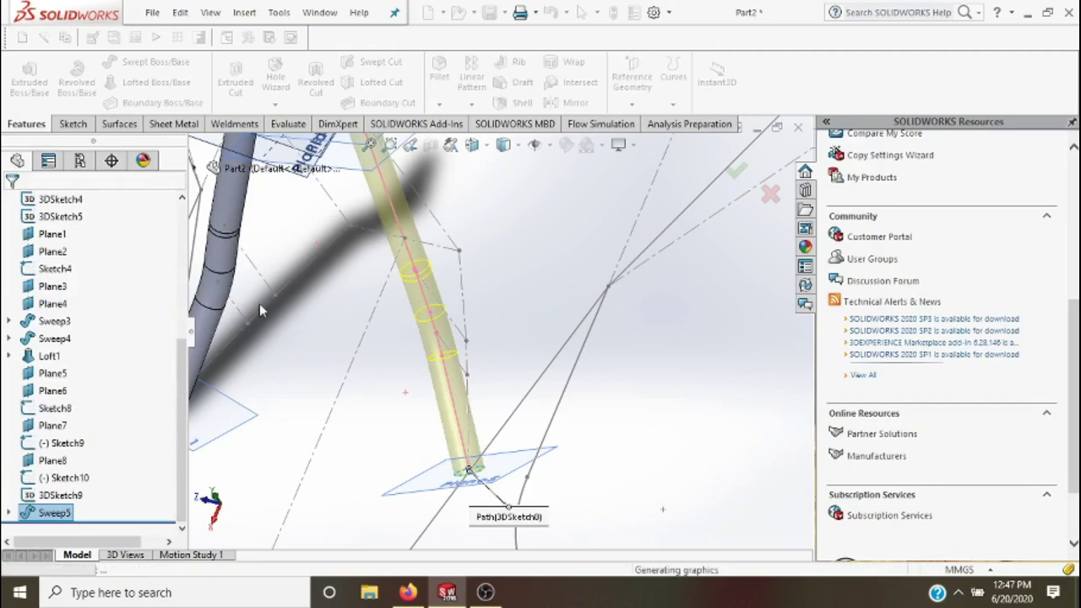
pyautogui.moveTo(260, 311); pyautogui.dragTo(410, 196, button='middle')
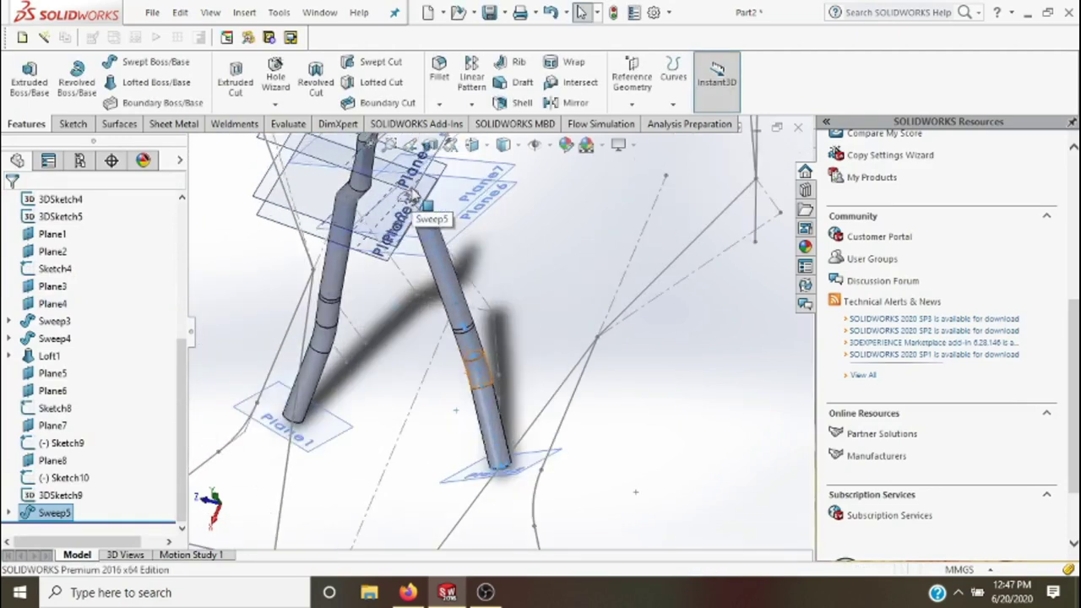
pyautogui.scroll(-2, 410, 198)
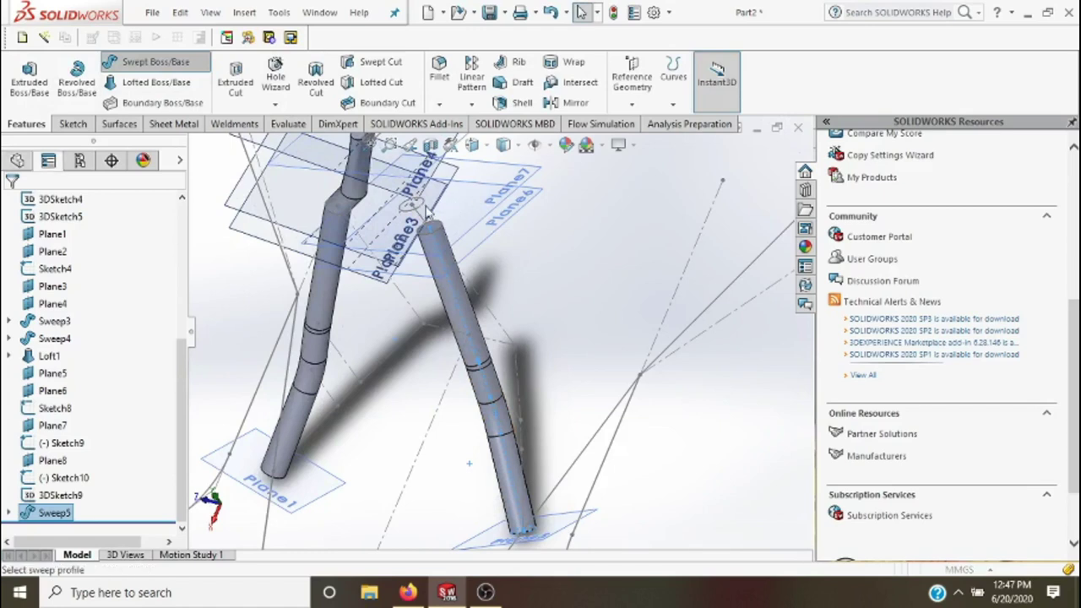
# - Create Sweep6 using the Sketch9 circle as profile along the 3DSketch9 path
pyautogui.scroll(-2, 435, 218)
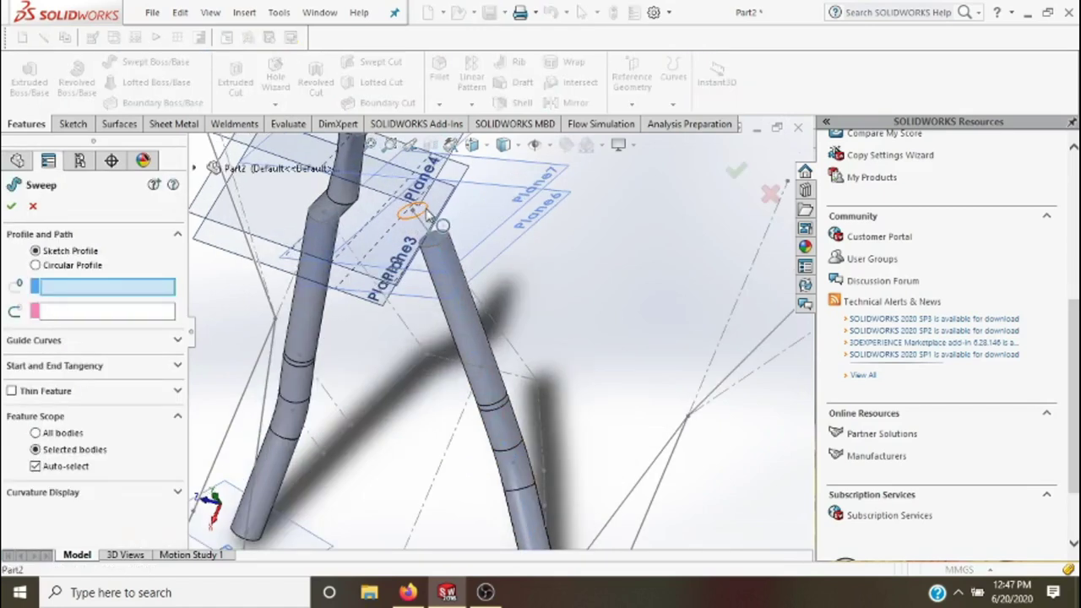
pyautogui.click(428, 217)
pyautogui.click(433, 238)
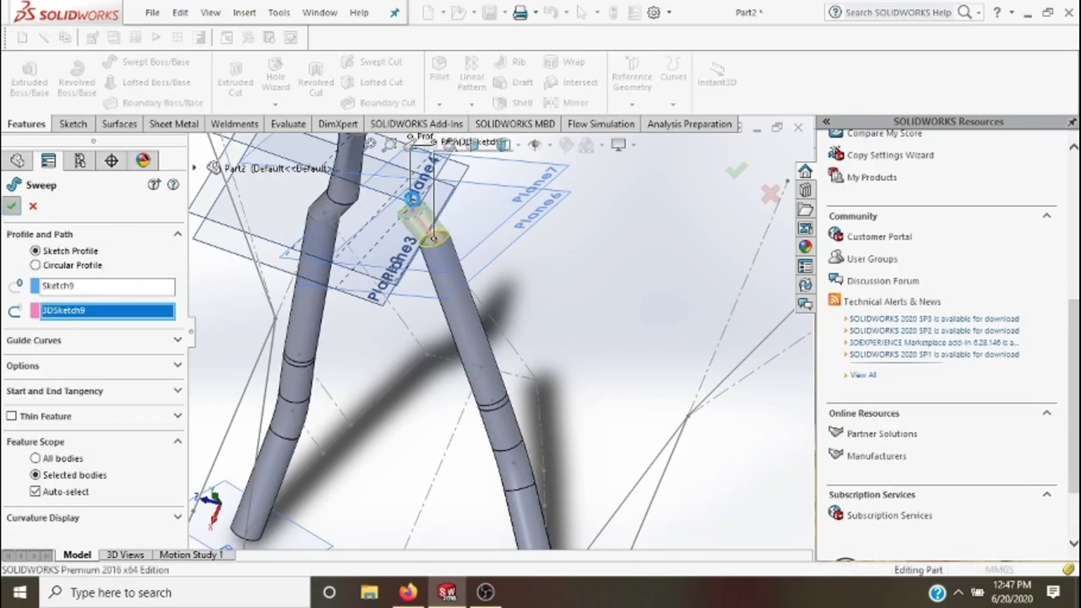
pyautogui.press('Return')
pyautogui.moveTo(414, 197); pyautogui.dragTo(415, 205, button='middle')
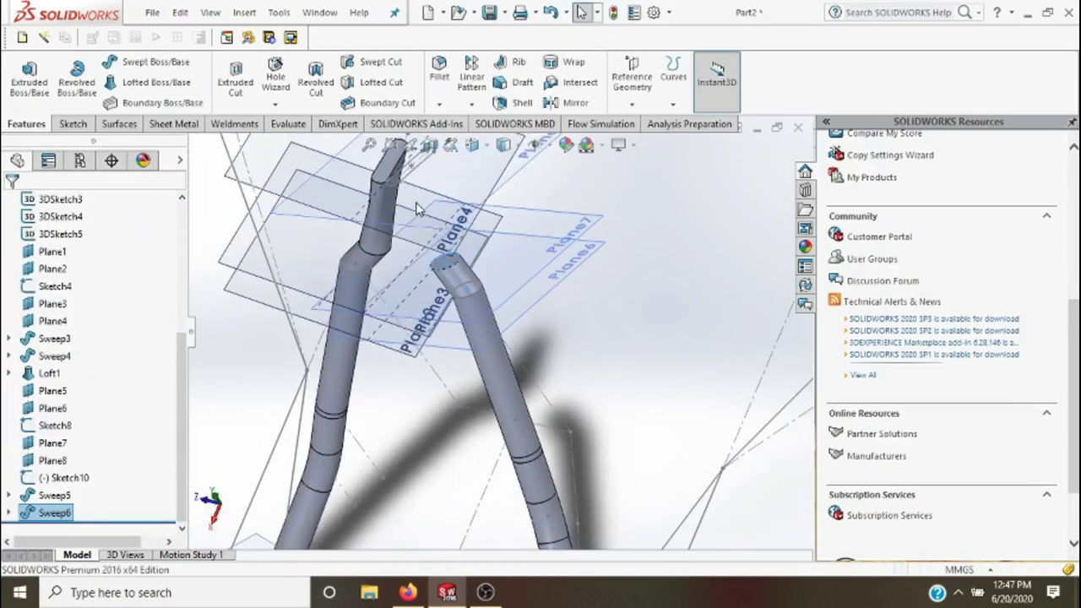
# - Add Loft2 between Sketch10 and the tube-end edge to flare the tube into the slot
pyautogui.click(135, 82)
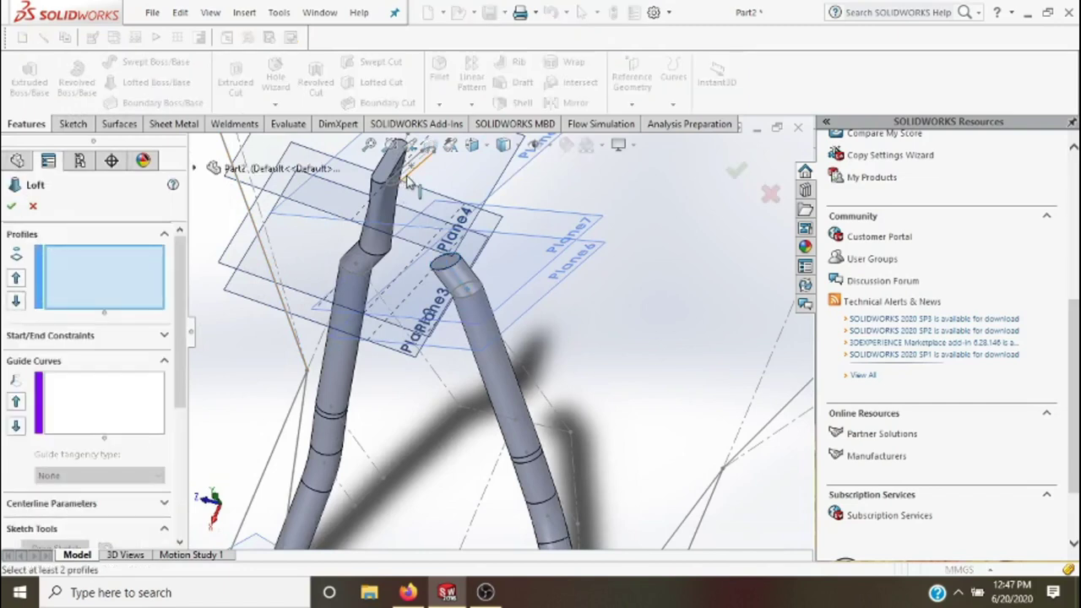
pyautogui.click(409, 178)
pyautogui.click(457, 265)
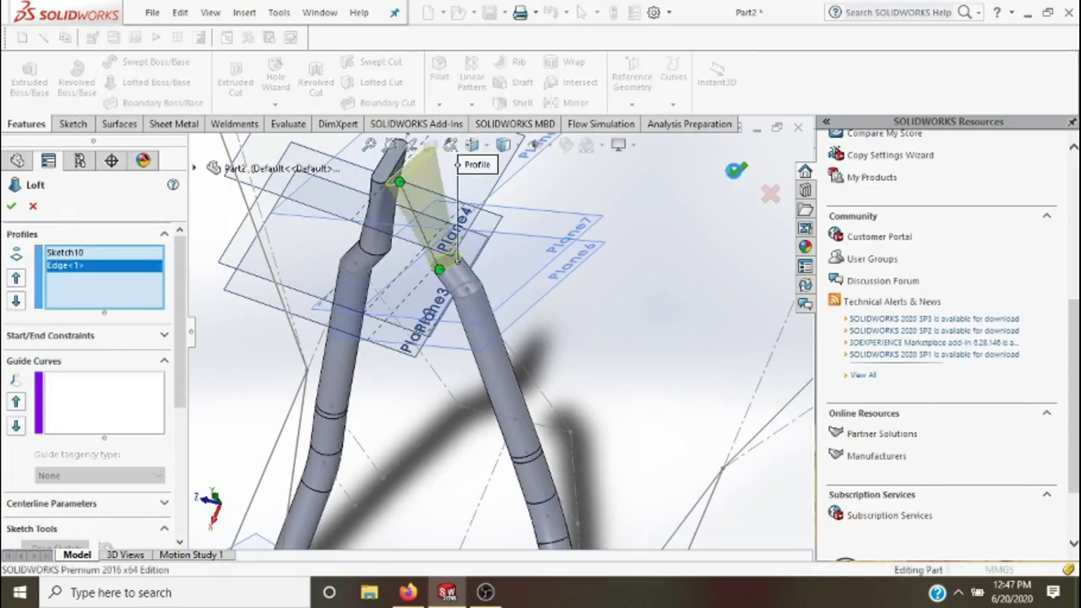
pyautogui.click(736, 170)
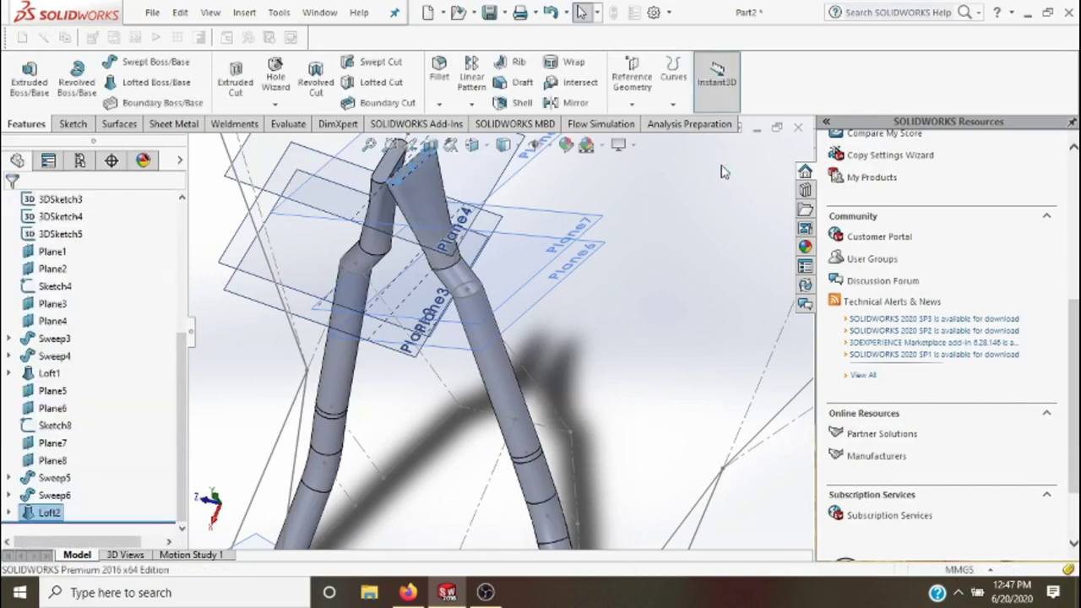
# - Turn off reference plane visibility through Hide/Show Items
pyautogui.click(593, 263)
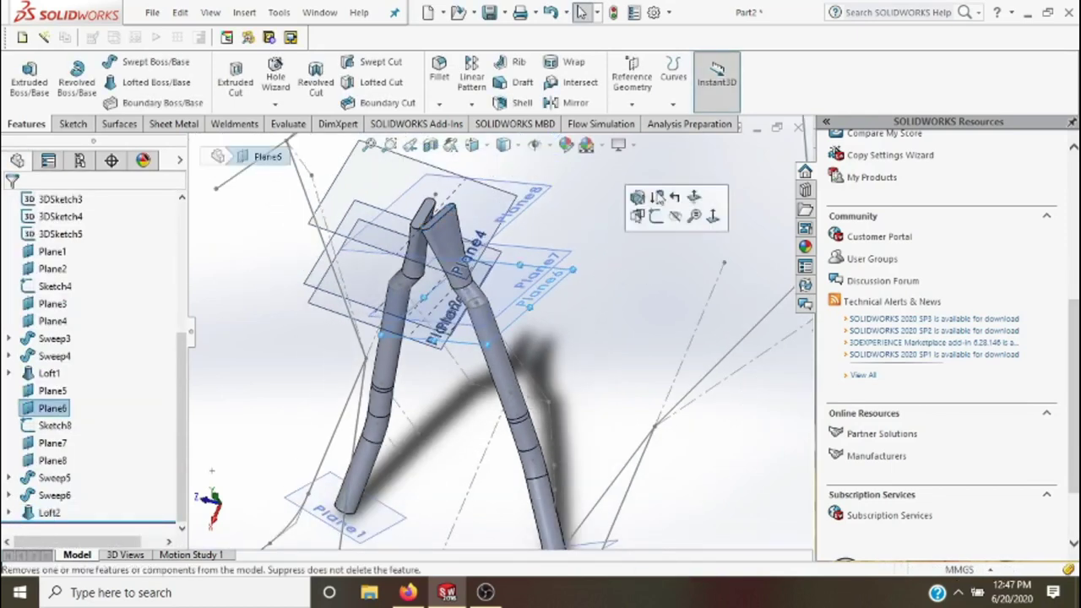
pyautogui.click(632, 99)
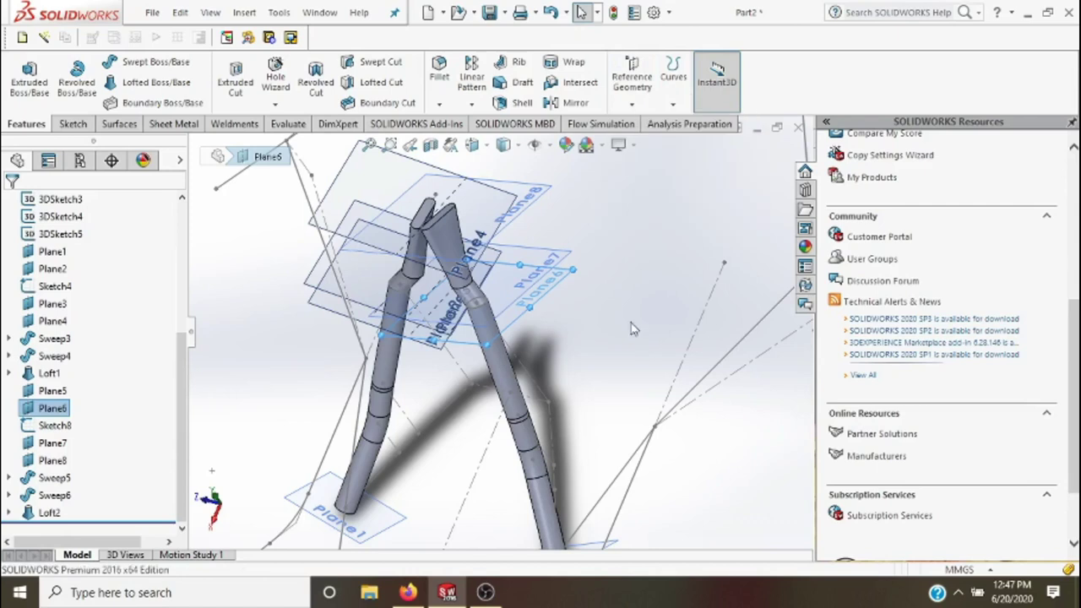
pyautogui.click(544, 146)
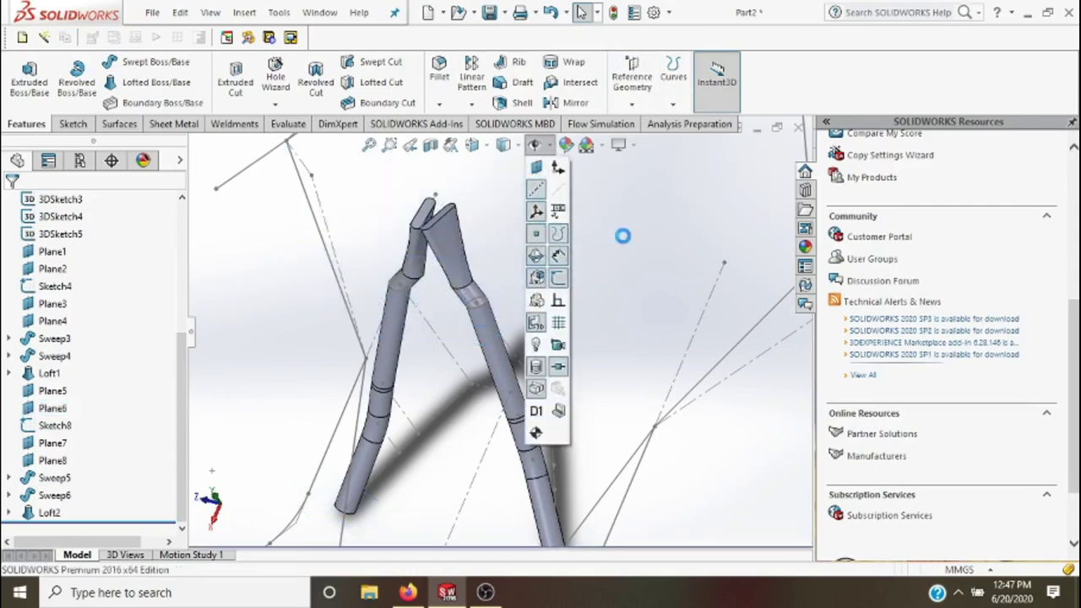
# - Rotate and zoom out the view to see the whole frame wireframe
pyautogui.moveTo(614, 259); pyautogui.dragTo(500, 335, button='middle')
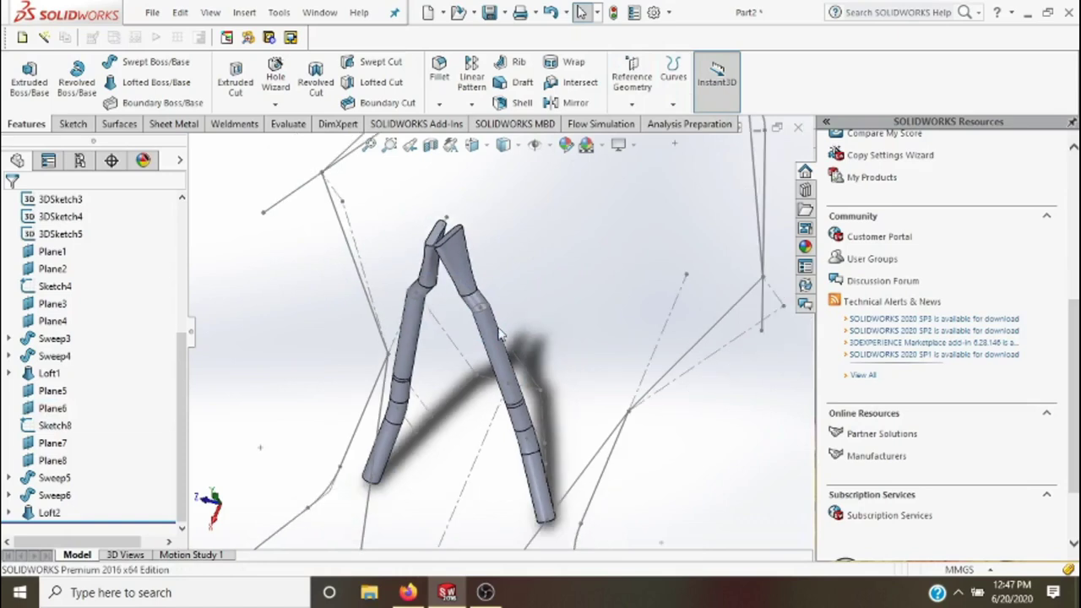
pyautogui.rightClick(342, 326)
pyautogui.click(388, 381)
pyautogui.moveTo(390, 380)
pyautogui.mouseDown()
pyautogui.moveTo(527, 427)
pyautogui.moveTo(338, 512)
pyautogui.moveTo(451, 338)
pyautogui.moveTo(482, 379)
pyautogui.moveTo(446, 438)
pyautogui.moveTo(480, 482)
pyautogui.moveTo(442, 480)
pyautogui.moveTo(496, 405)
pyautogui.moveTo(563, 372)
pyautogui.moveTo(473, 422)
pyautogui.moveTo(297, 458)
pyautogui.moveTo(408, 482)
pyautogui.moveTo(394, 521)
pyautogui.moveTo(437, 411)
pyautogui.moveTo(541, 364)
pyautogui.moveTo(549, 390)
pyautogui.mouseUp()
pyautogui.scroll(2, 441, 483)
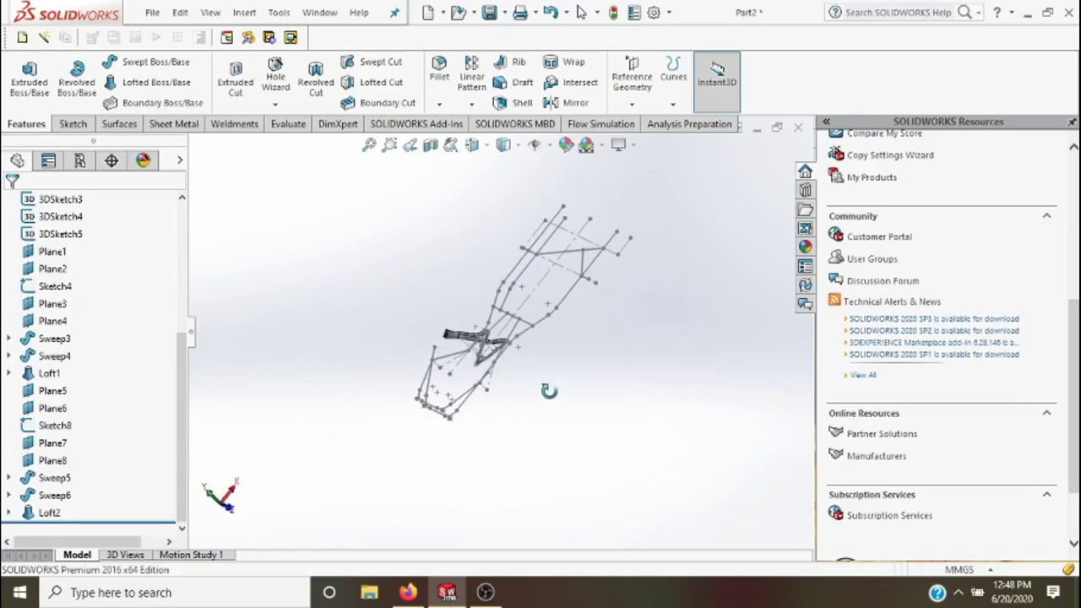
pyautogui.scroll(-2, 523, 374)
pyautogui.scroll(-2, 507, 359)
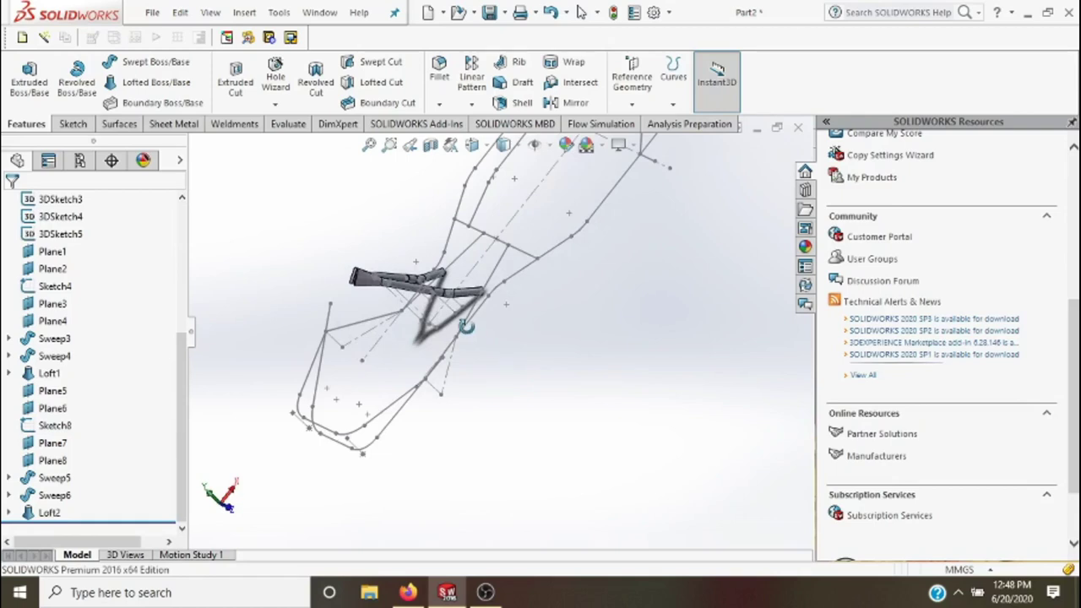
pyautogui.moveTo(501, 344)
pyautogui.mouseDown()
pyautogui.moveTo(524, 336)
pyautogui.moveTo(485, 389)
pyautogui.moveTo(498, 419)
pyautogui.moveTo(489, 354)
pyautogui.moveTo(562, 193)
pyautogui.moveTo(499, 264)
pyautogui.mouseUp()
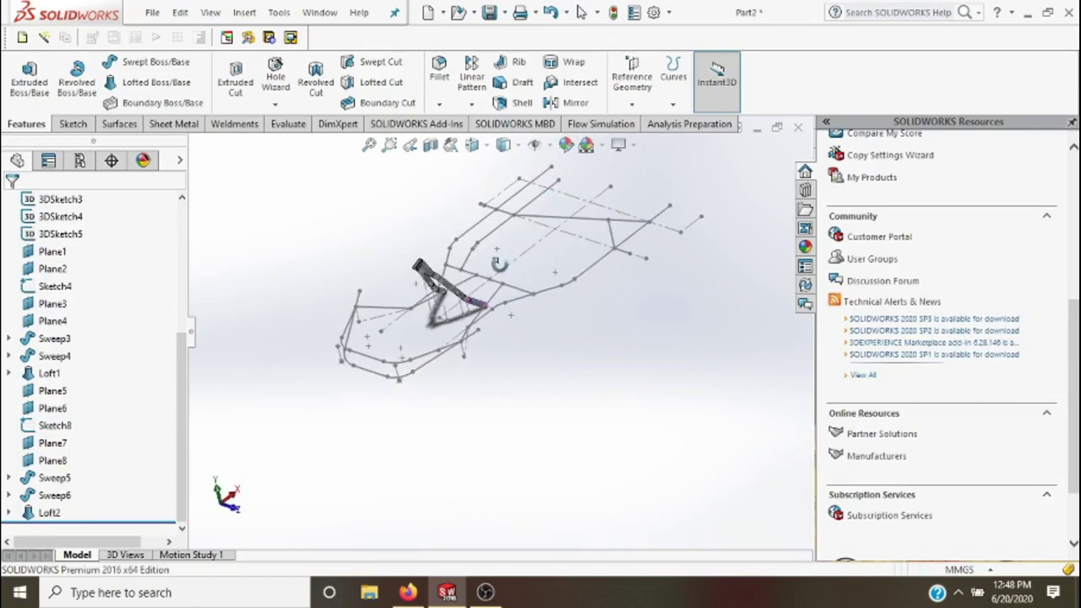
# - Convert the part to a weldment and start a structural member with ISO pipe 26.9 x 3.2
pyautogui.click(234, 124)
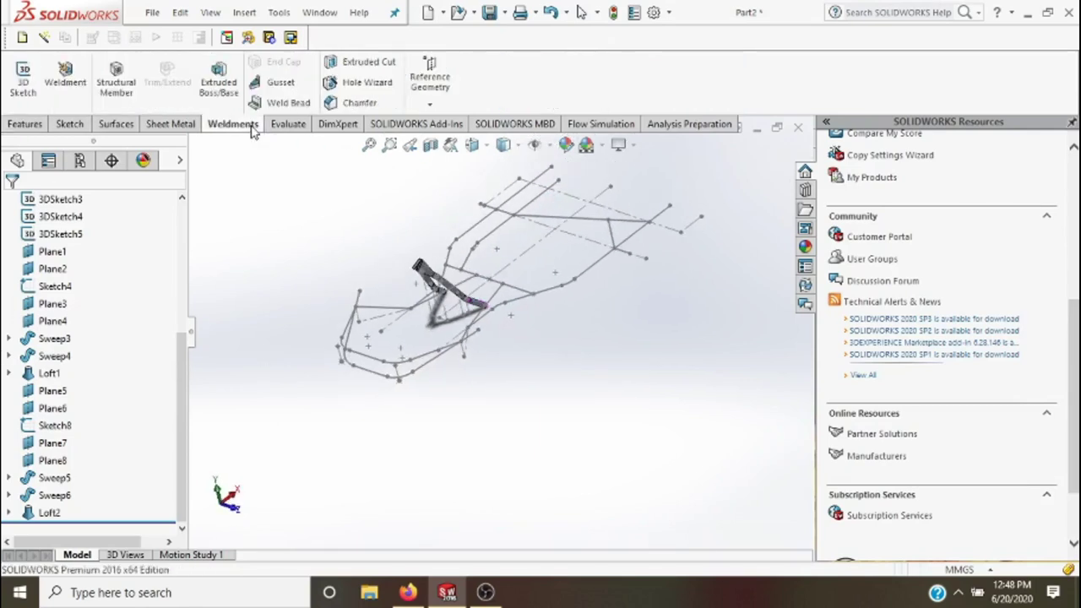
pyautogui.click(62, 69)
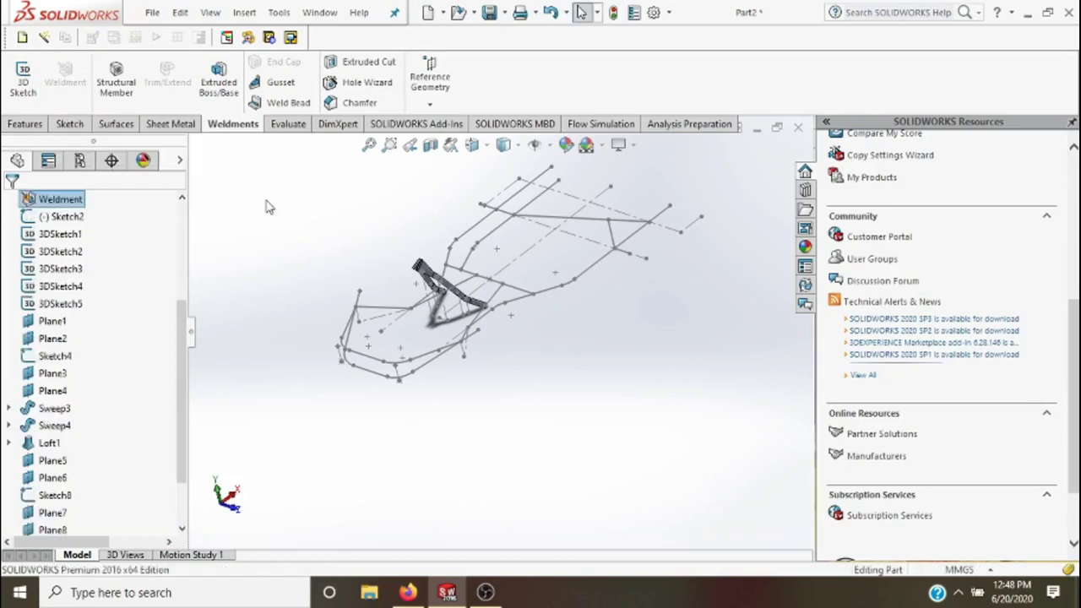
pyautogui.click(126, 82)
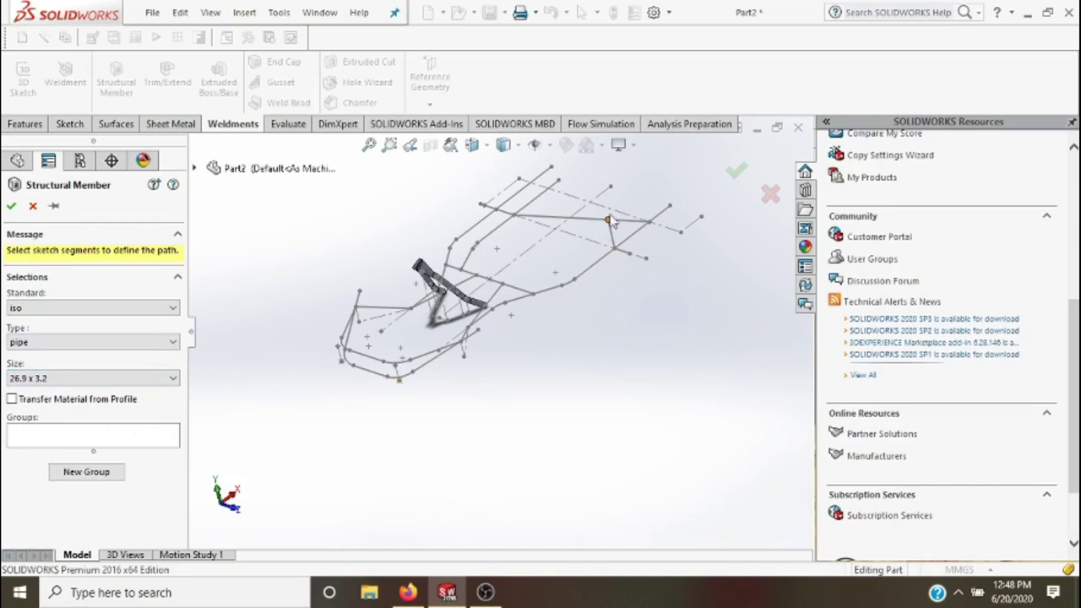
# - Select the first frame line, fillet arc and following connected segments into Group1 (1034.93 mm)
pyautogui.scroll(1, 610, 222)
pyautogui.scroll(-2, 612, 221)
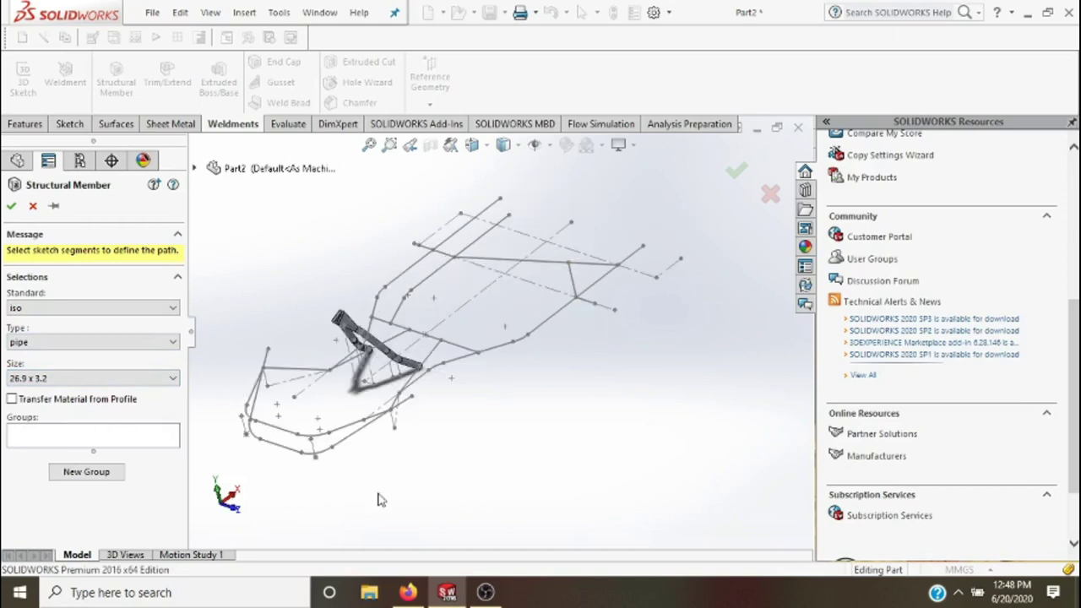
pyautogui.click(141, 443)
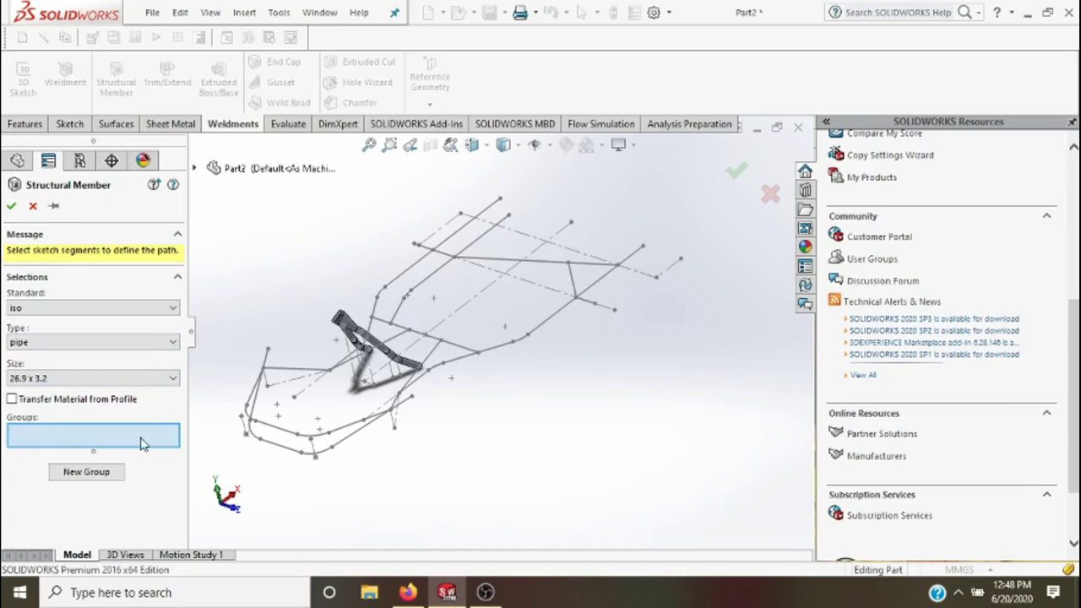
pyautogui.click(489, 212)
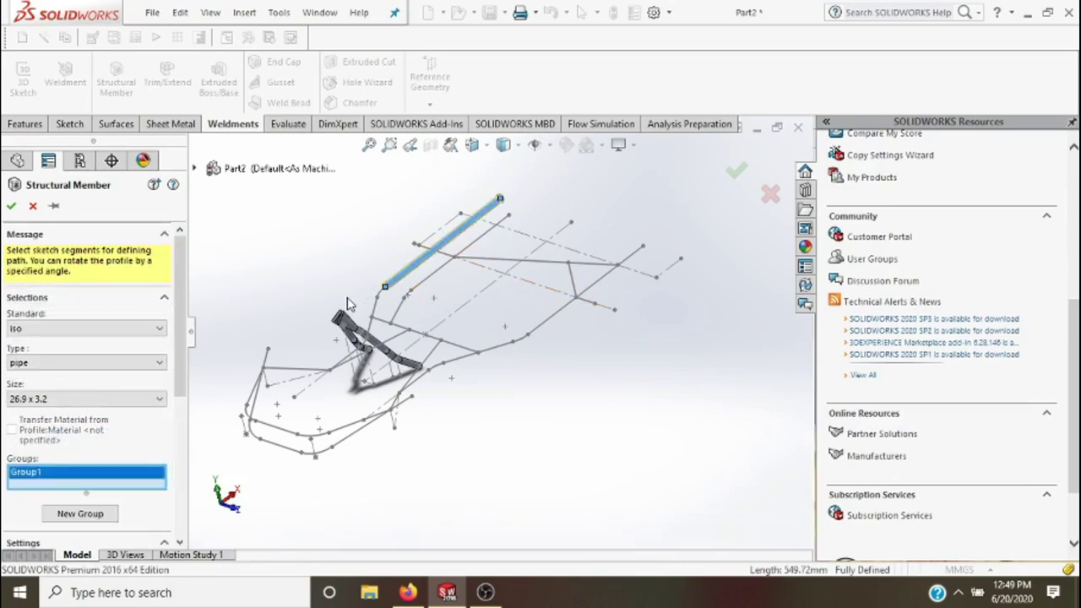
pyautogui.scroll(-2, 350, 304)
pyautogui.scroll(-2, 383, 319)
pyautogui.scroll(-2, 456, 291)
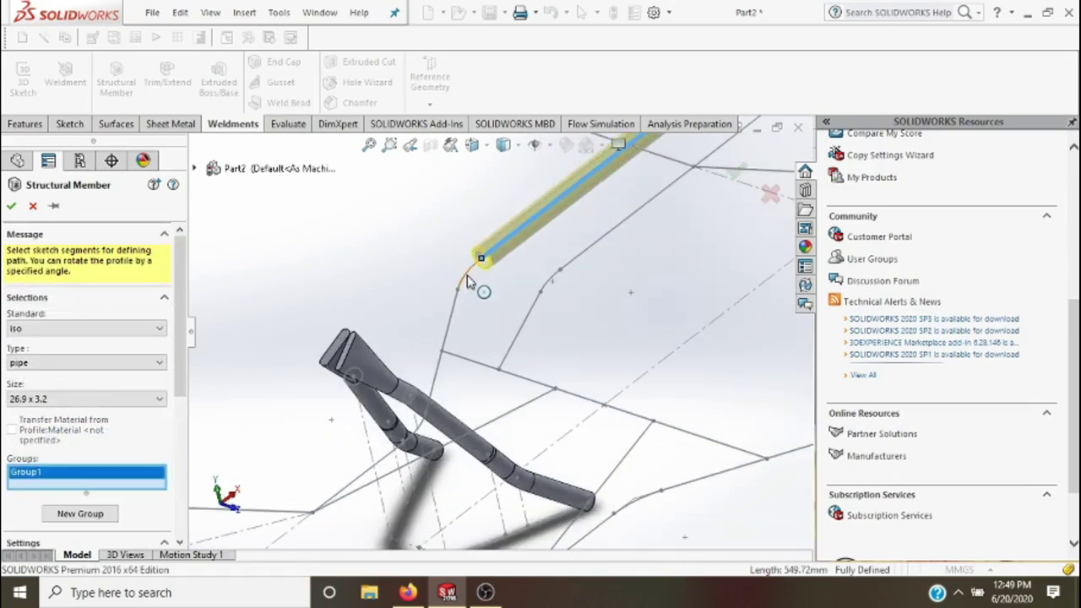
pyautogui.click(467, 279)
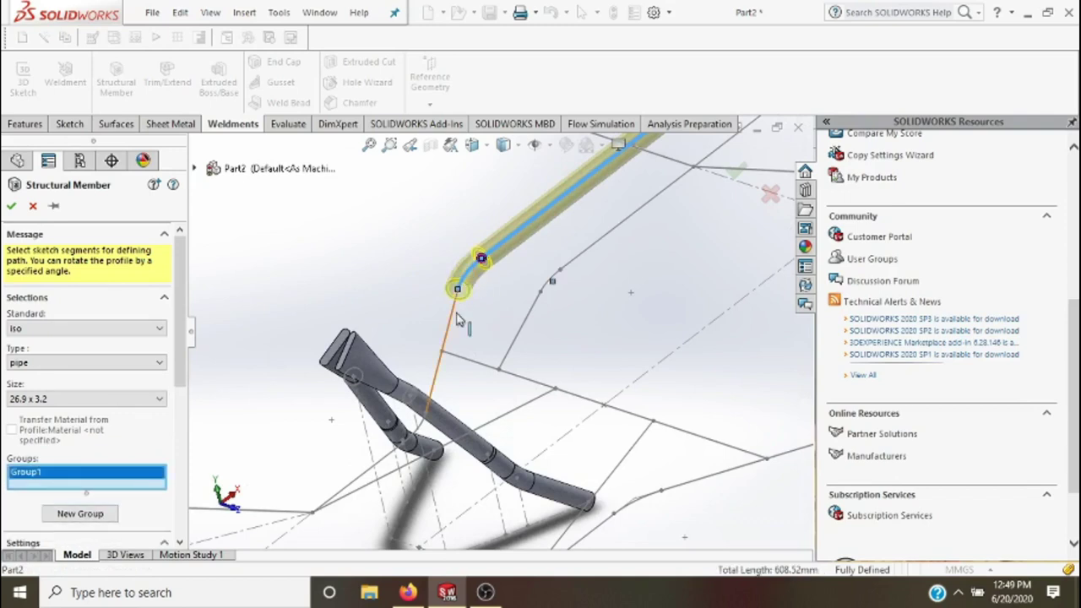
pyautogui.click(445, 344)
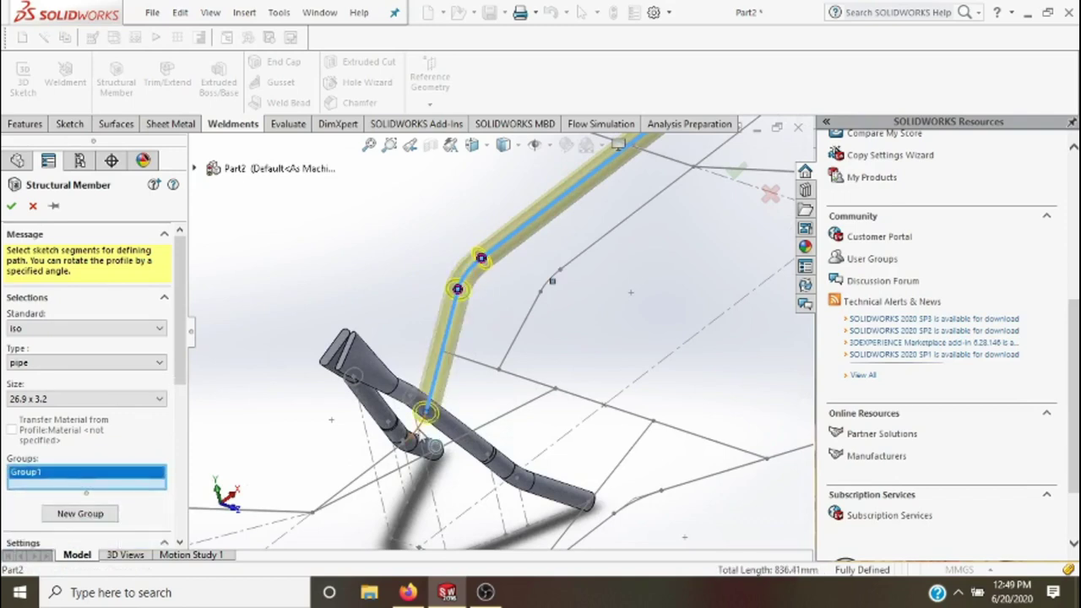
pyautogui.click(410, 439)
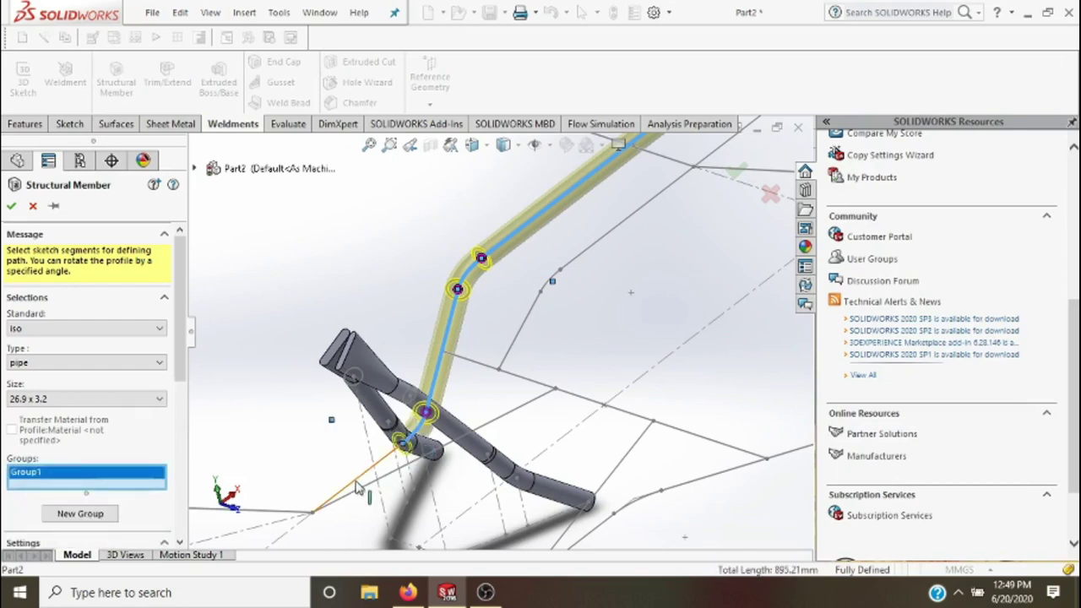
pyautogui.click(365, 481)
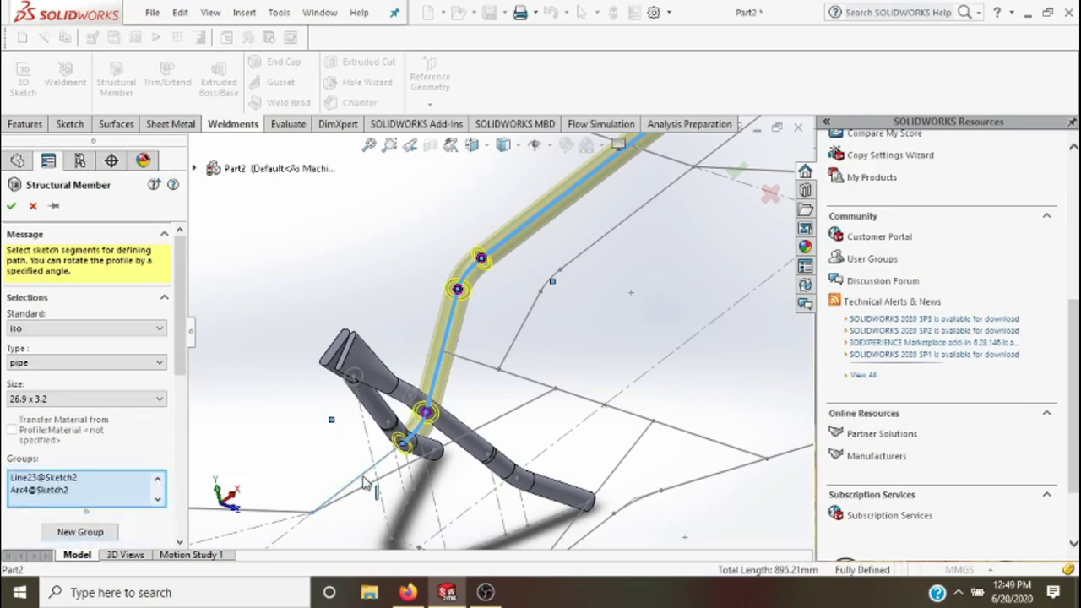
# - Add the left vertical segment, lower arc and bottom lines of the loop to Group1
pyautogui.press('f')
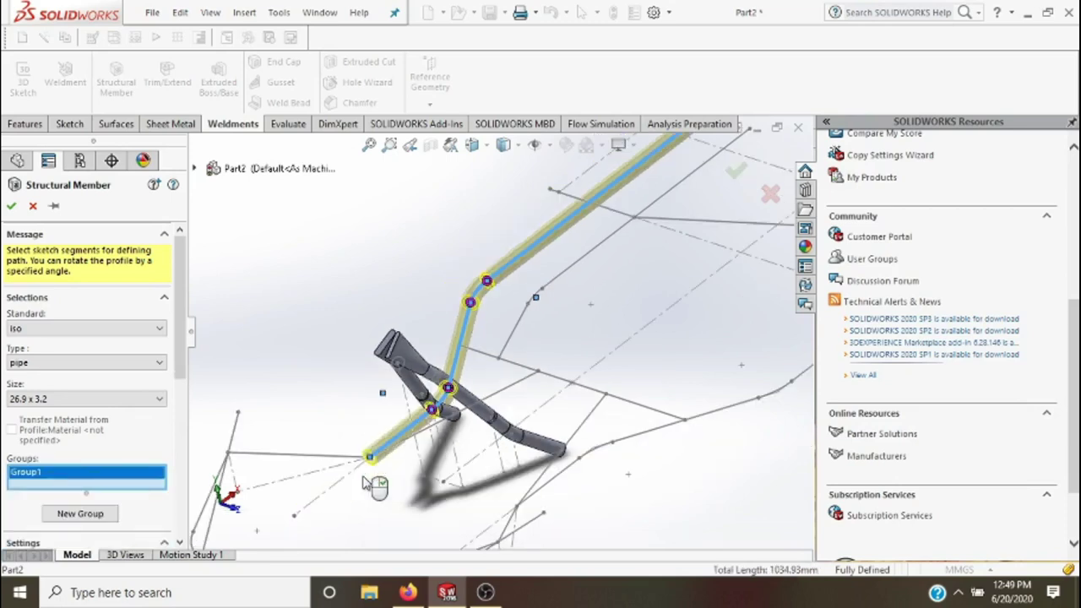
pyautogui.click(330, 436)
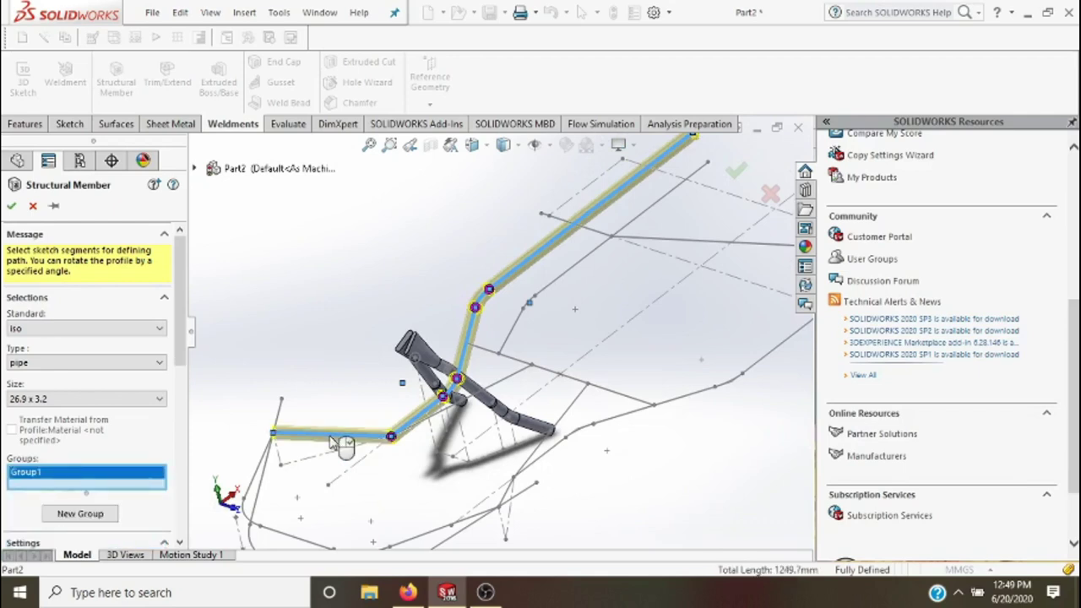
pyautogui.press('f')
pyautogui.click(331, 443)
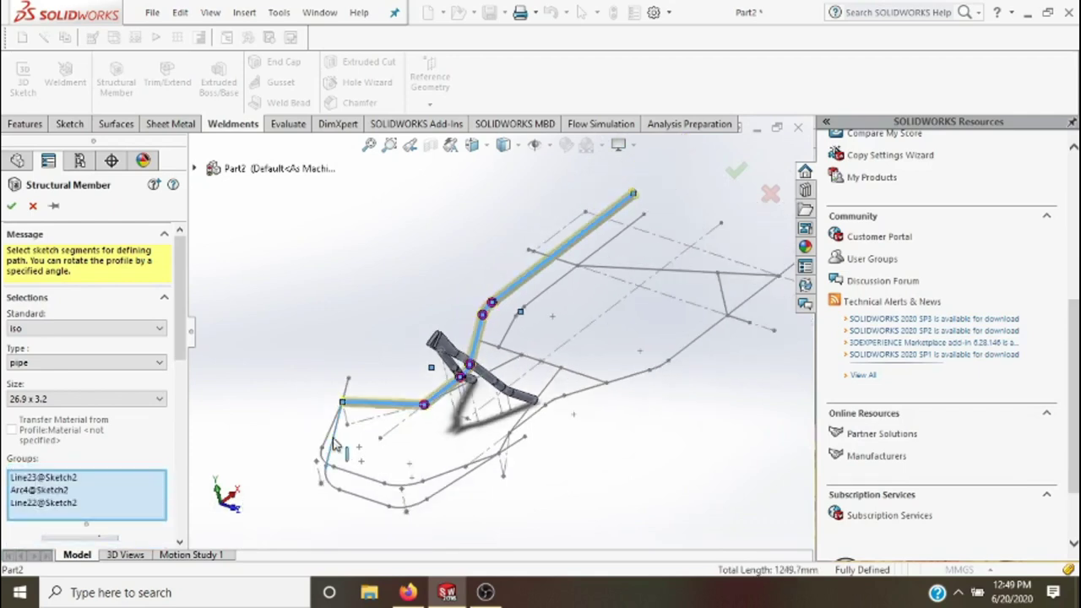
pyautogui.click(346, 498)
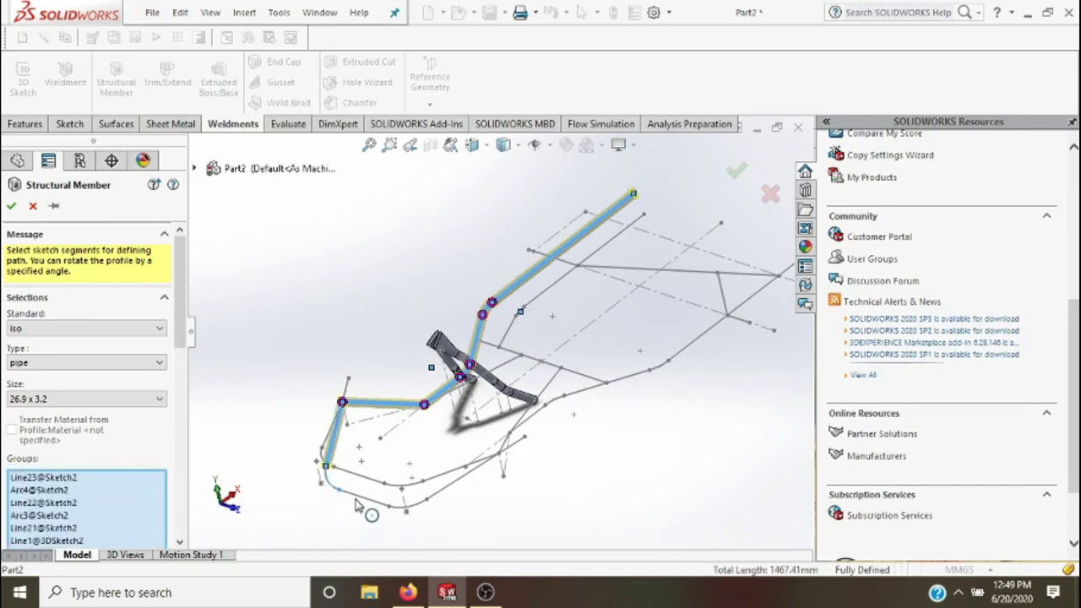
pyautogui.click(376, 502)
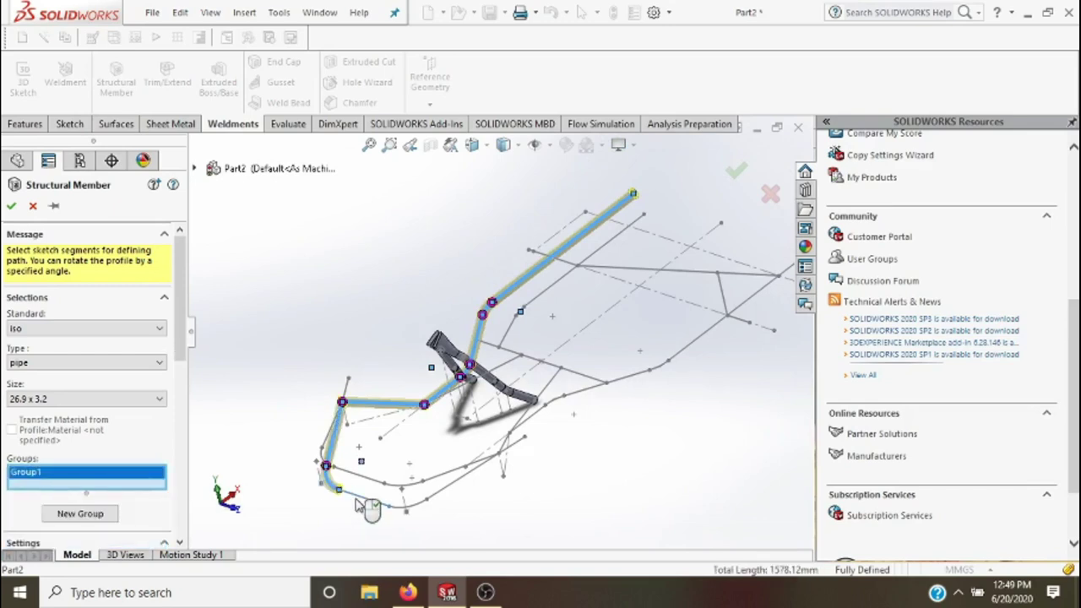
pyautogui.click(415, 506)
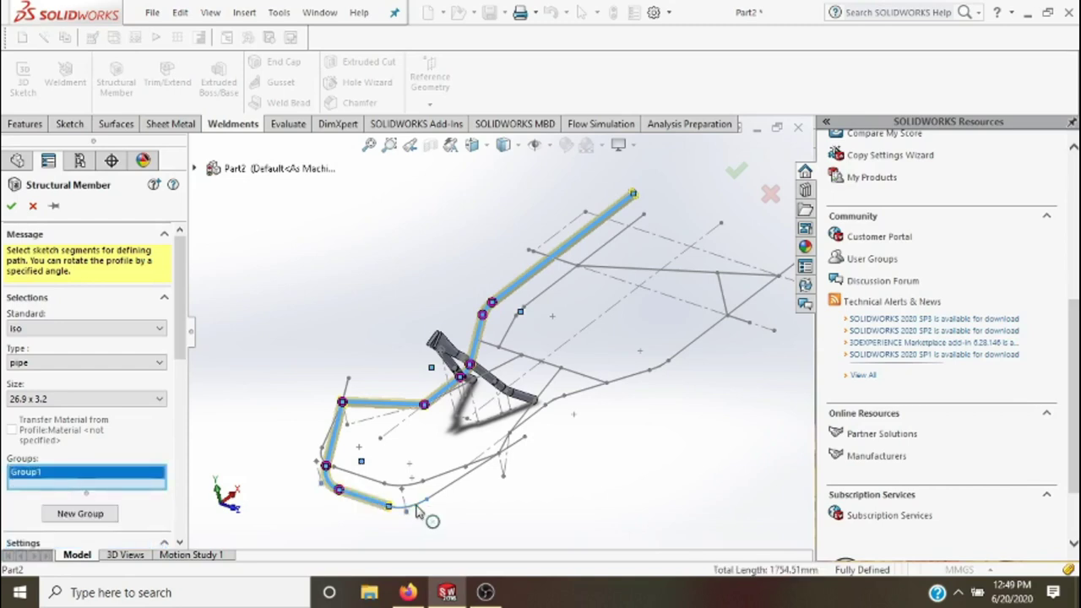
pyautogui.click(463, 485)
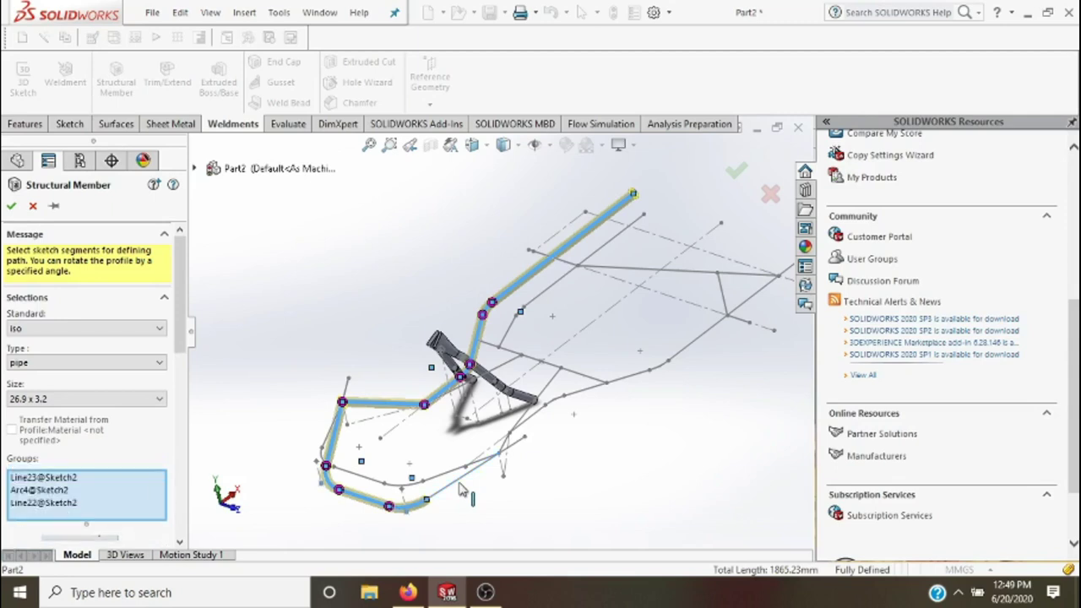
# - Extend Group1 up the side and along the long side rails, totalling 3332.64 mm
pyautogui.click(505, 453)
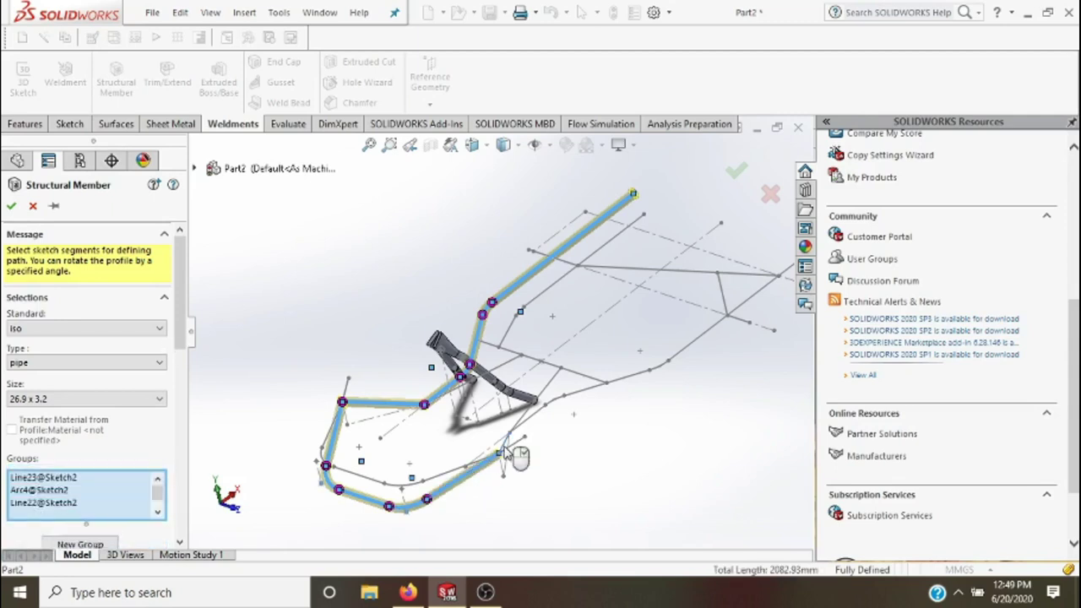
pyautogui.click(523, 428)
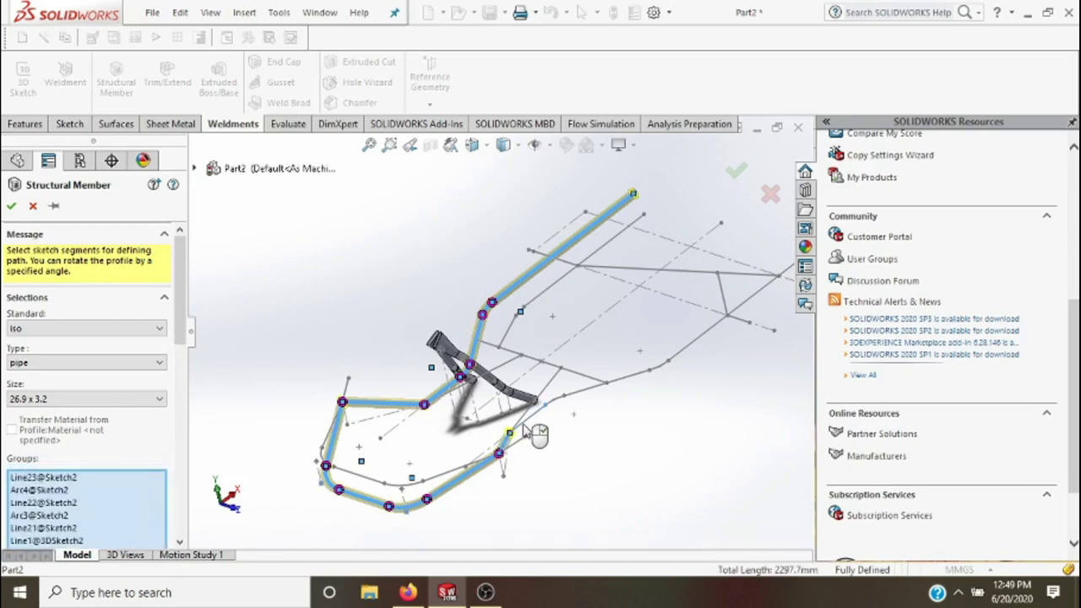
pyautogui.click(555, 406)
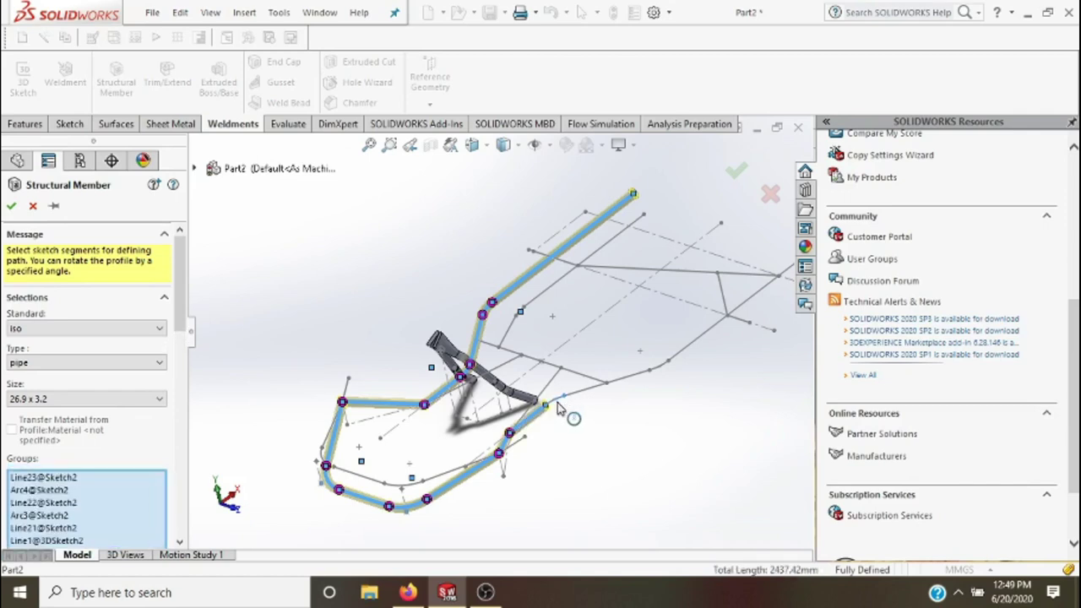
pyautogui.click(557, 405)
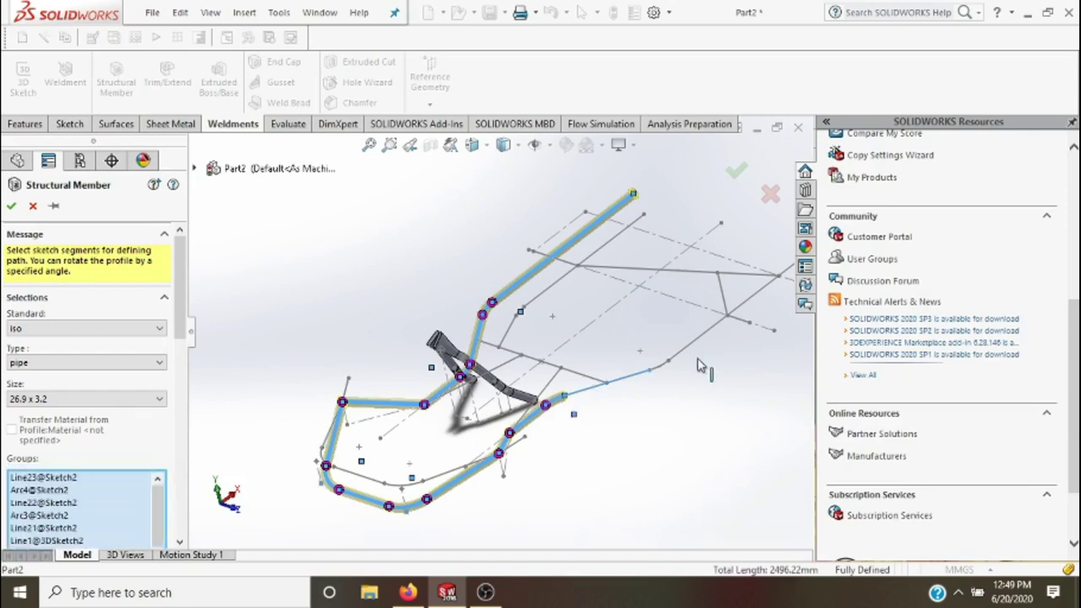
pyautogui.click(666, 371)
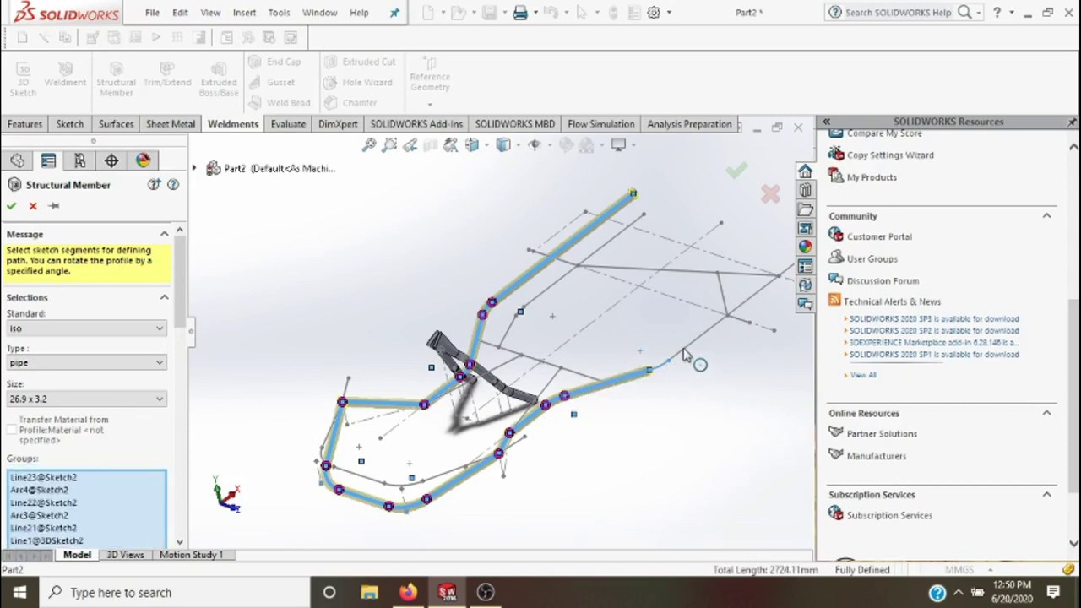
pyautogui.click(685, 354)
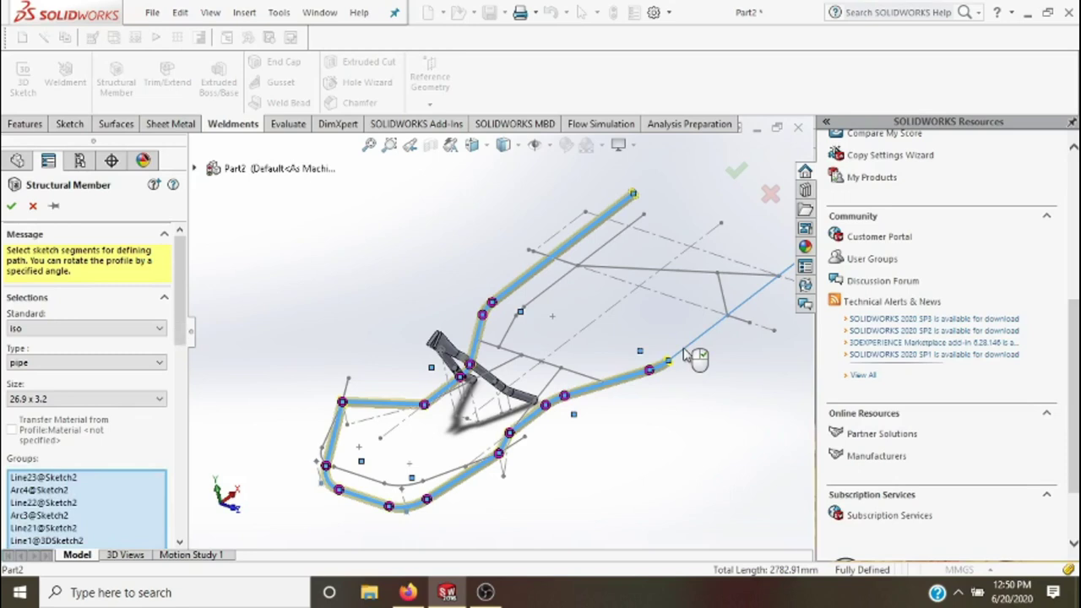
pyautogui.click(686, 354)
pyautogui.scroll(-2, 73, 393)
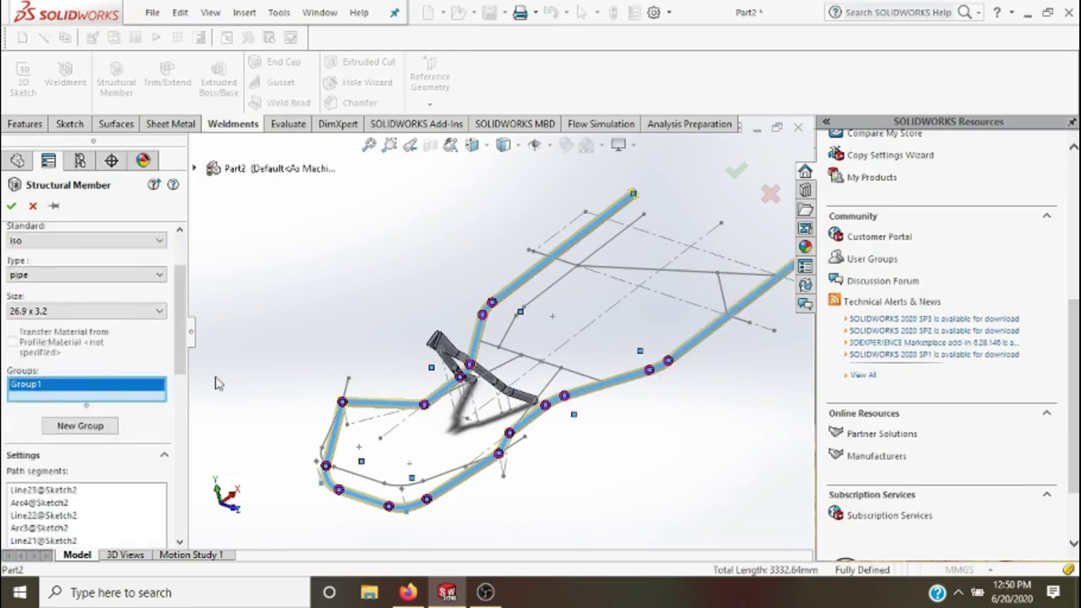
# - Create the Pipe 26.9 X 3.2(1) member tubing the frame loop and side rails
pyautogui.click(738, 173)
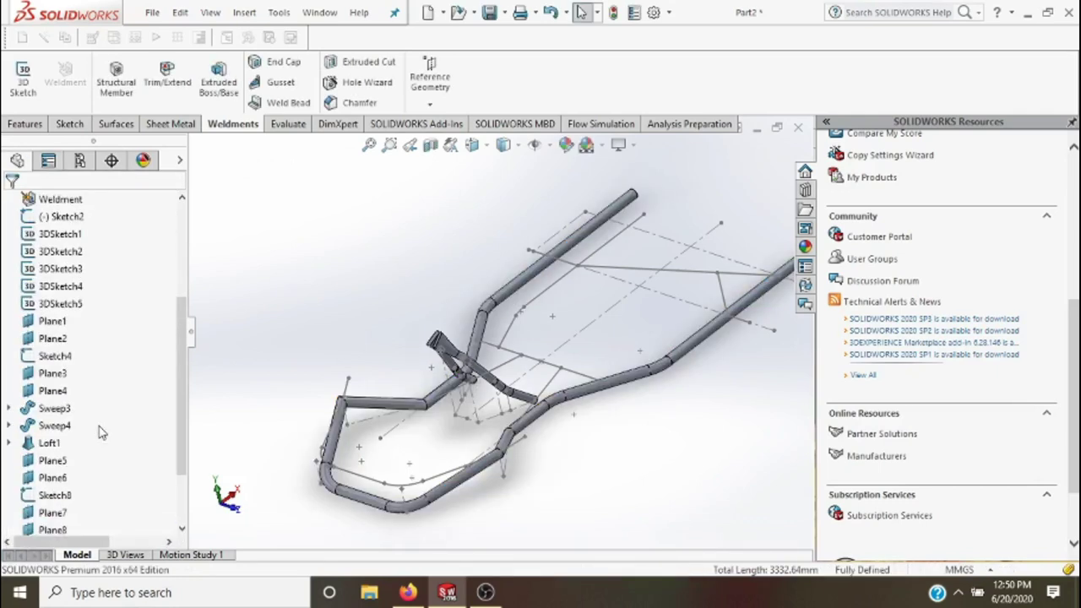
pyautogui.scroll(-2, 98, 433)
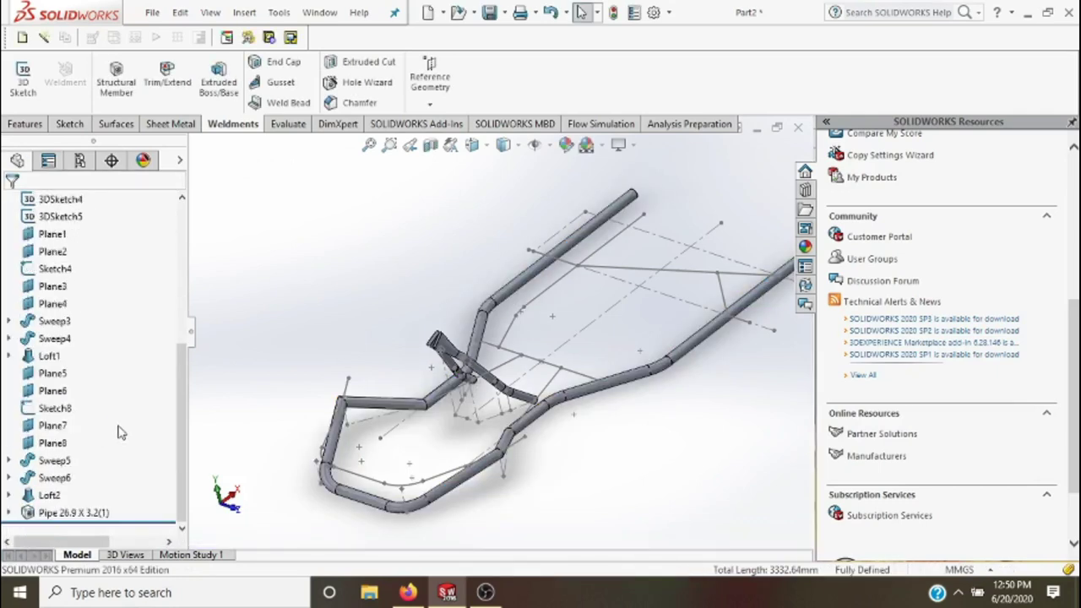
# - Edit the Pipe 26.9 X 3.2(1) feature and add an empty Group2
pyautogui.click(87, 515)
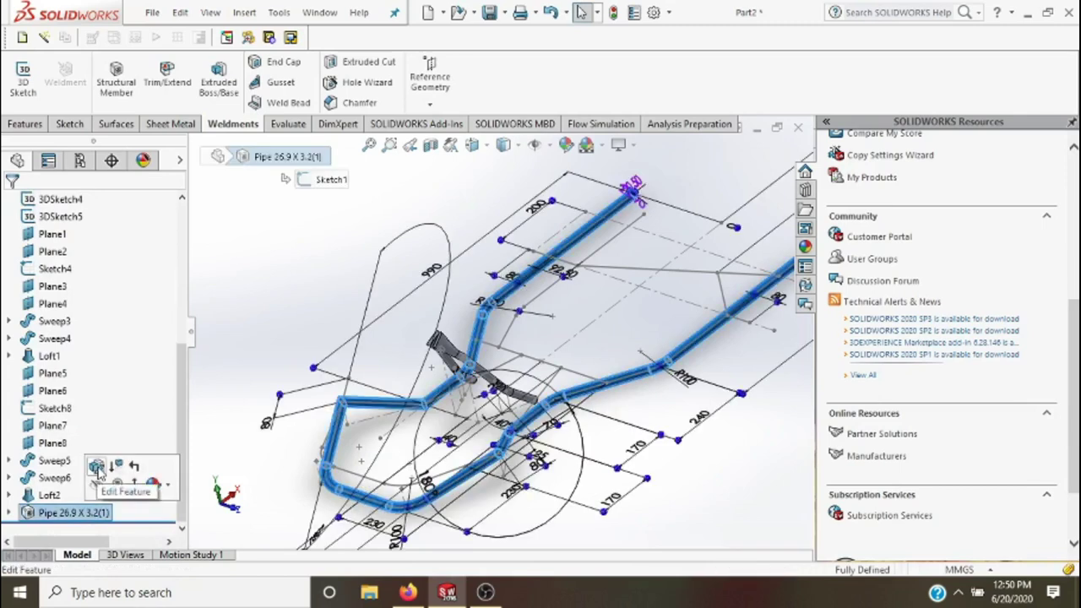
pyautogui.click(98, 470)
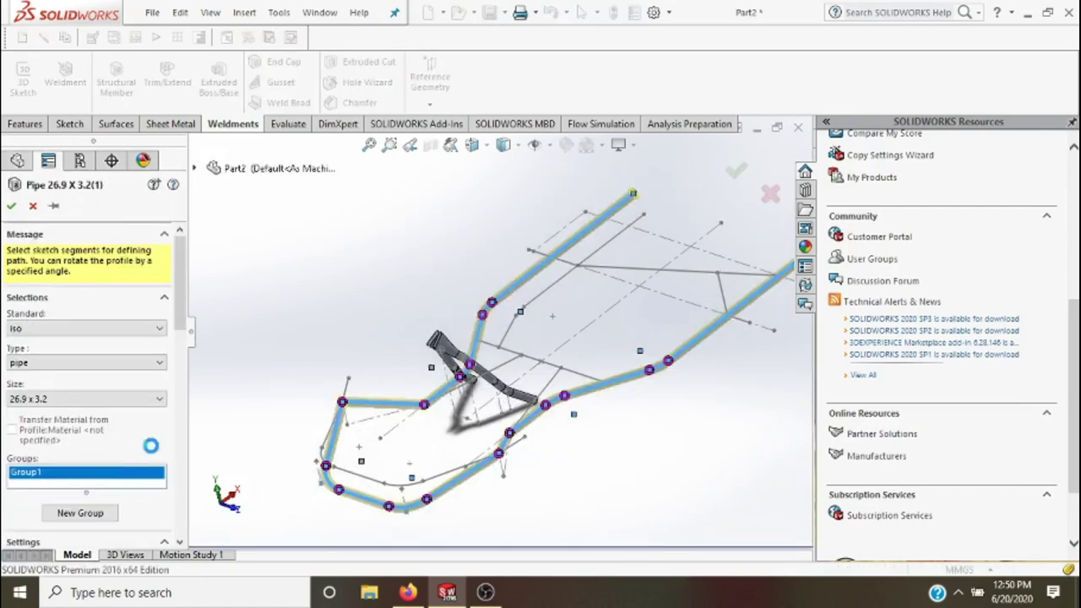
pyautogui.scroll(-3, 147, 459)
pyautogui.click(84, 336)
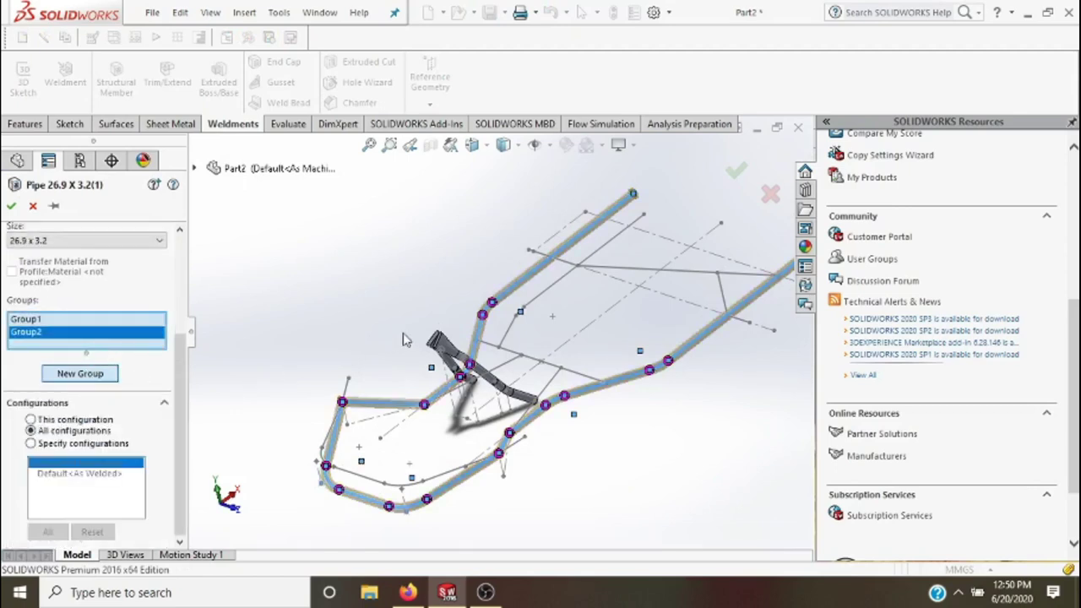
# - Put the upper crossbar and its two short end lines into Group2 (4069.28 mm), then add Group3
pyautogui.click(743, 281)
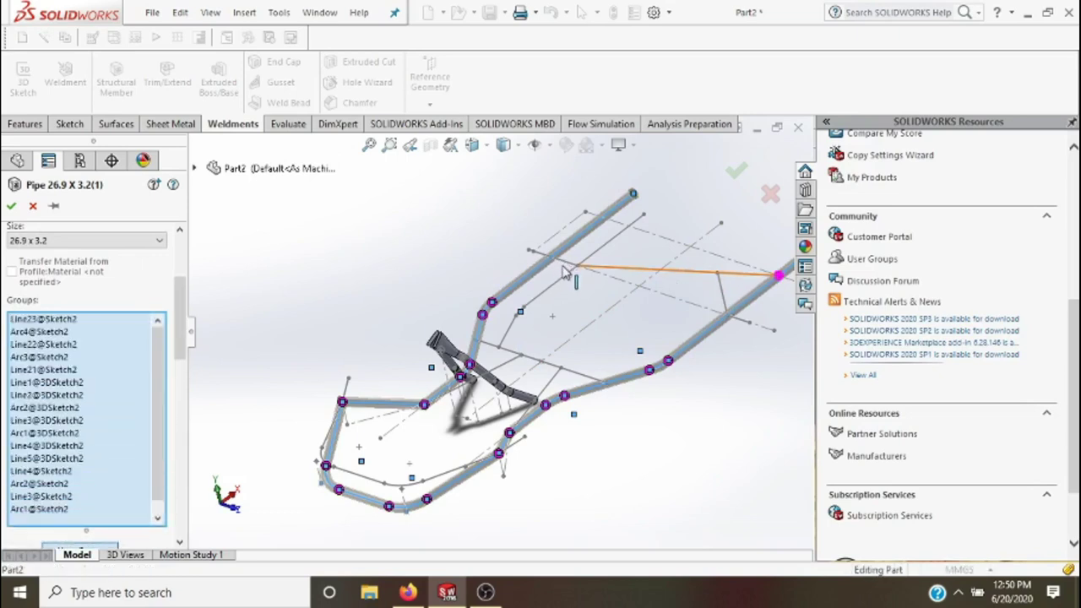
pyautogui.scroll(-2, 582, 270)
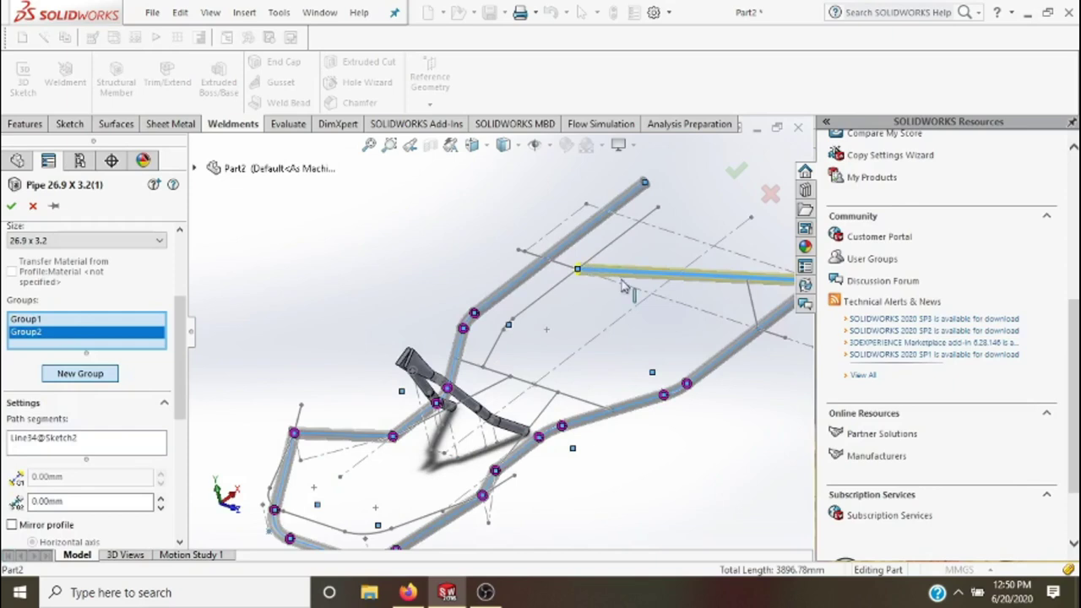
pyautogui.click(750, 304)
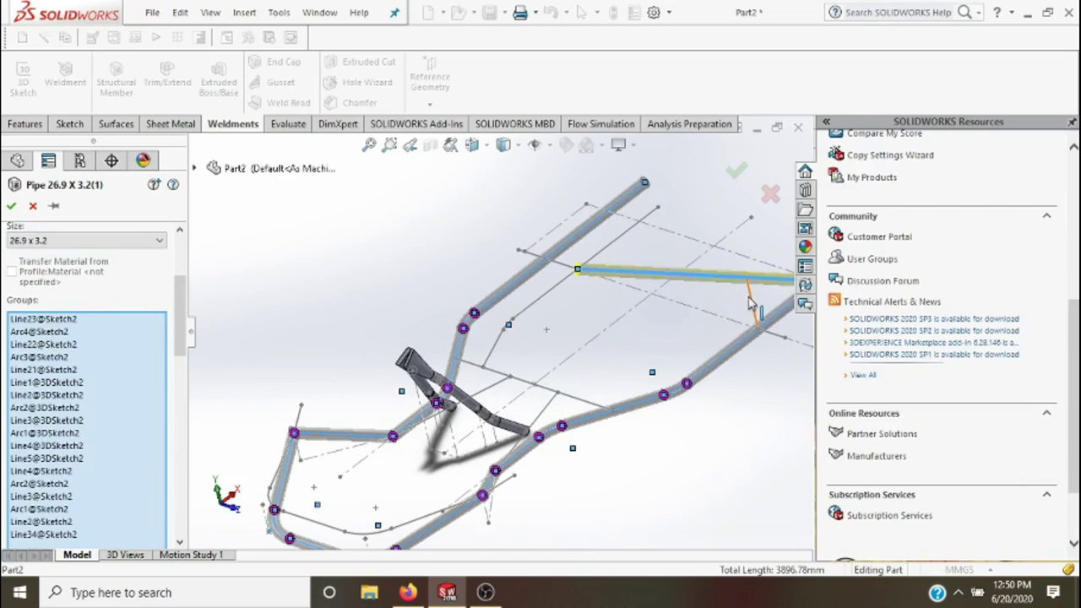
pyautogui.click(567, 269)
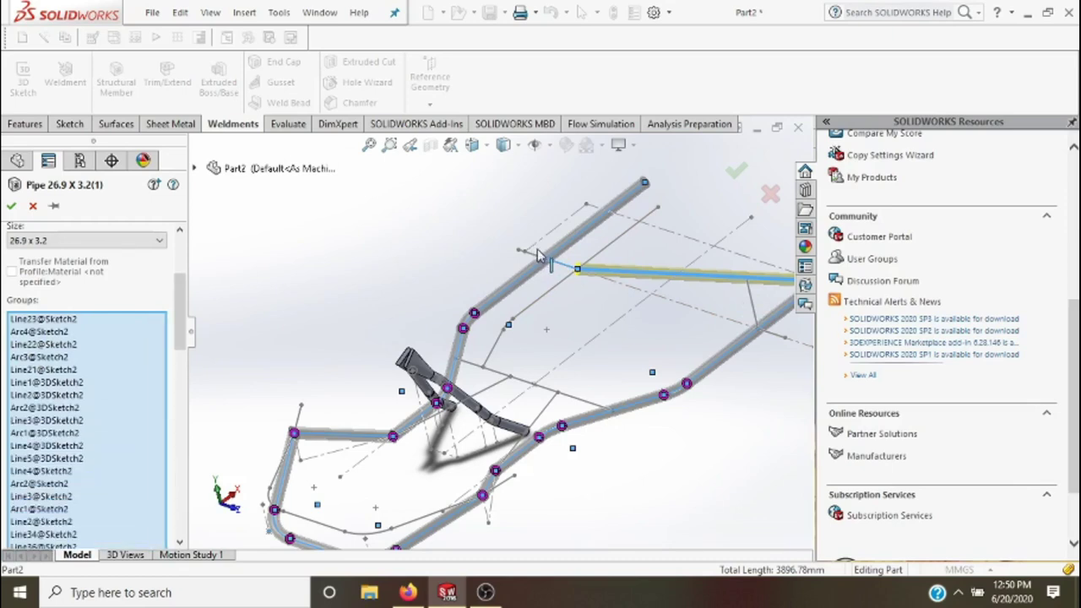
pyautogui.scroll(-2, 538, 255)
pyautogui.scroll(-2, 541, 266)
pyautogui.scroll(-2, 545, 281)
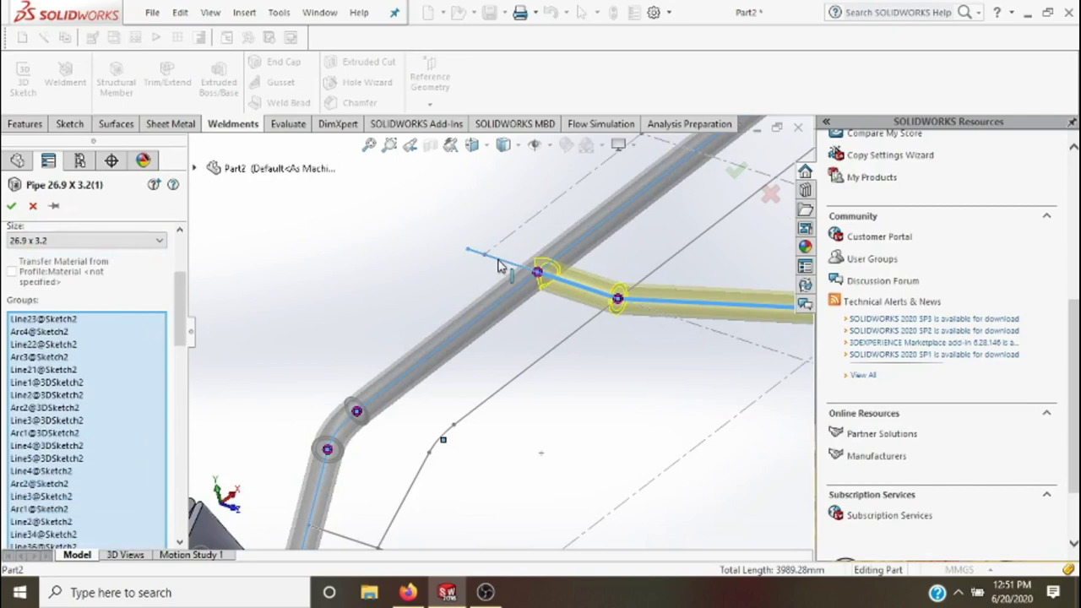
pyautogui.click(499, 260)
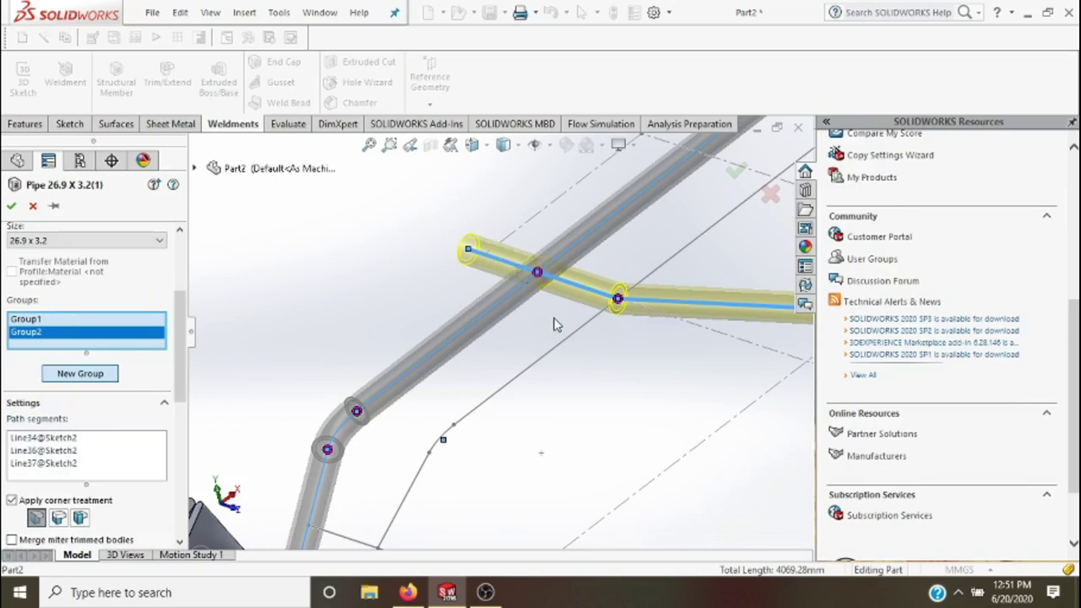
pyautogui.scroll(4, 555, 325)
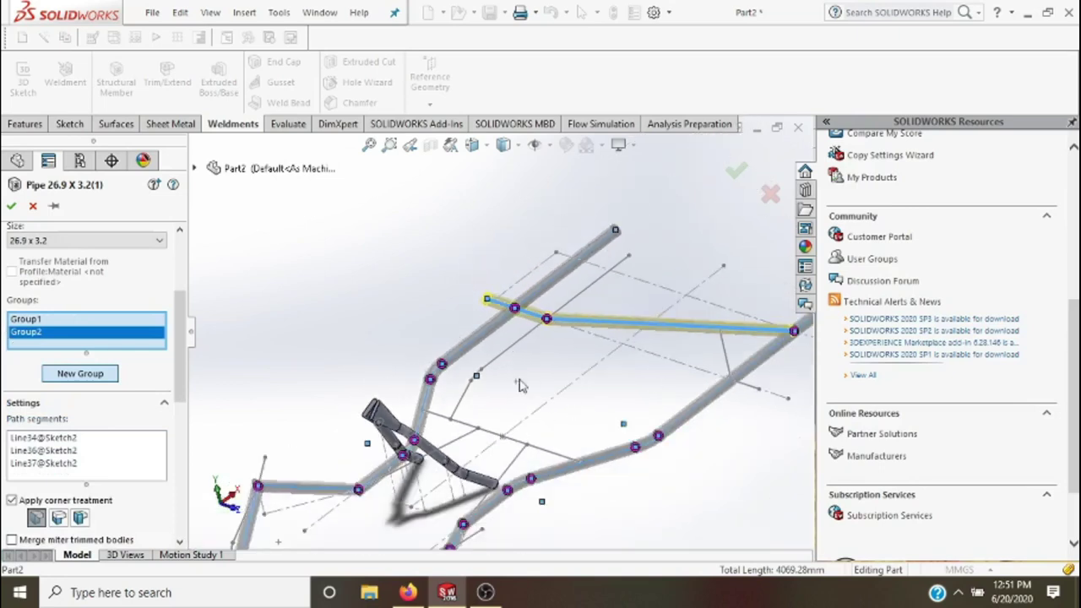
pyautogui.scroll(2, 606, 375)
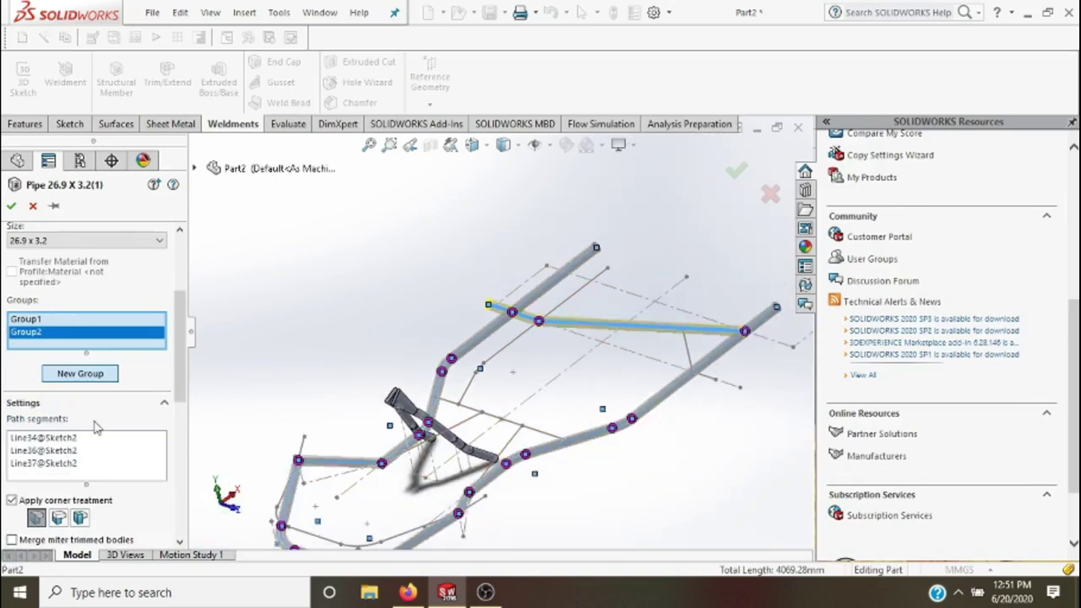
pyautogui.click(88, 374)
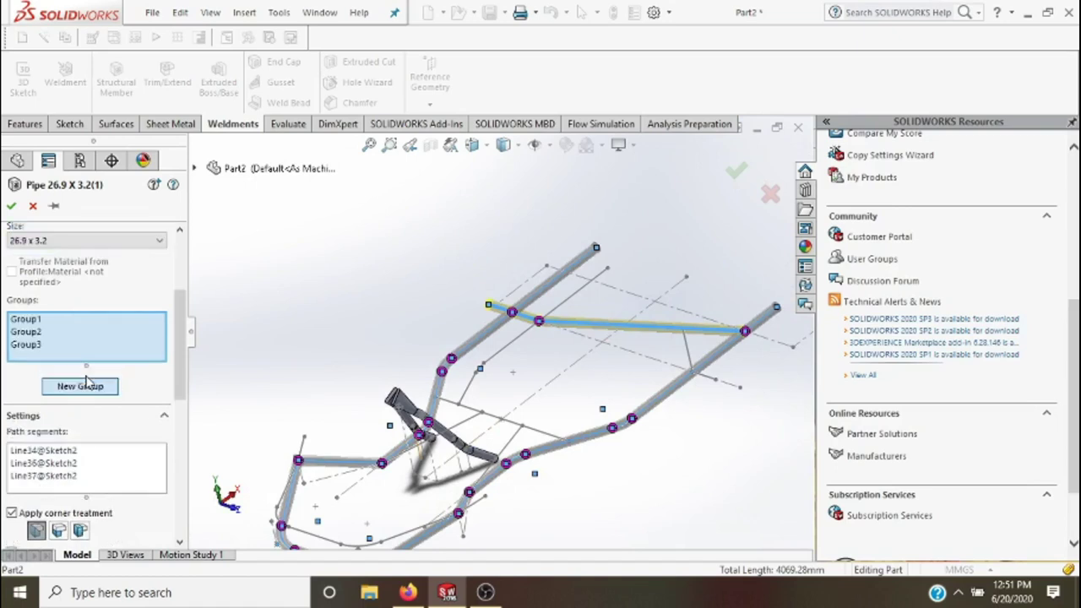
# - Put brace lines Line38 and Line35 into Group3 (4361.45 mm), then add Group4
pyautogui.click(709, 383)
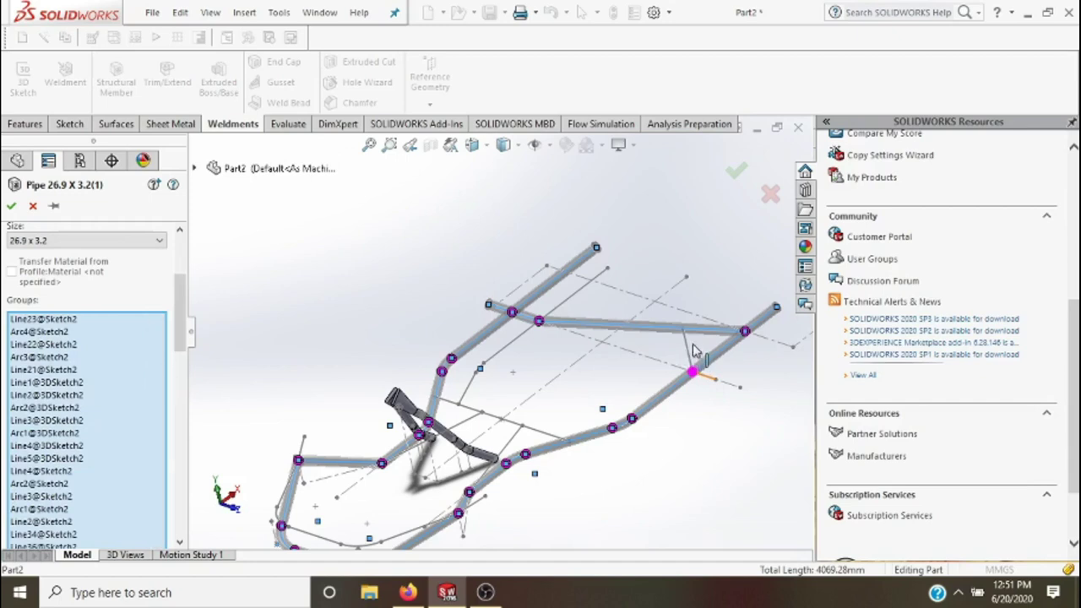
pyautogui.click(691, 353)
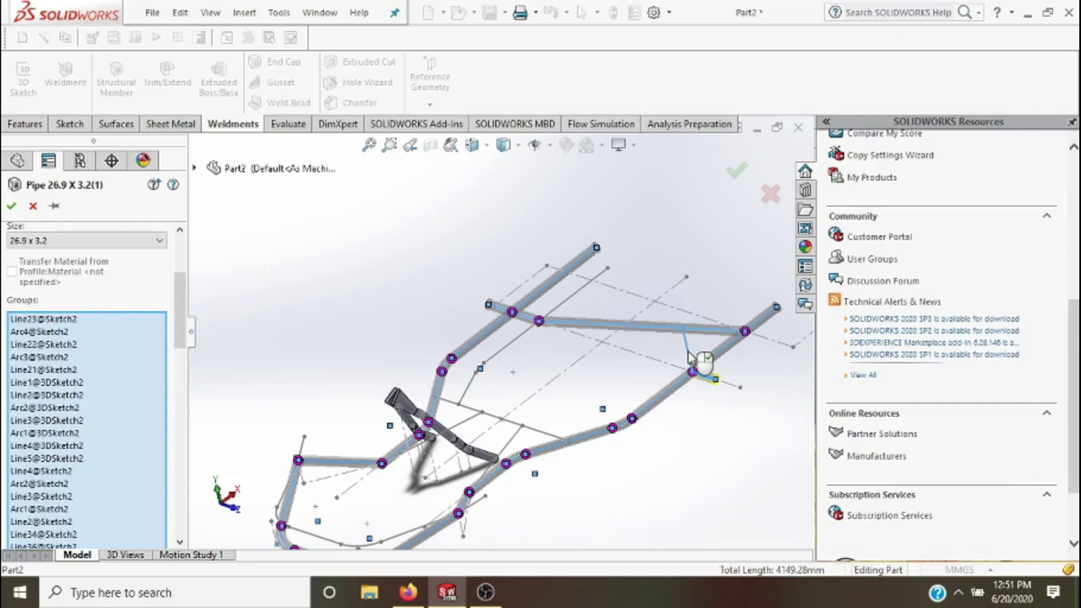
pyautogui.click(689, 355)
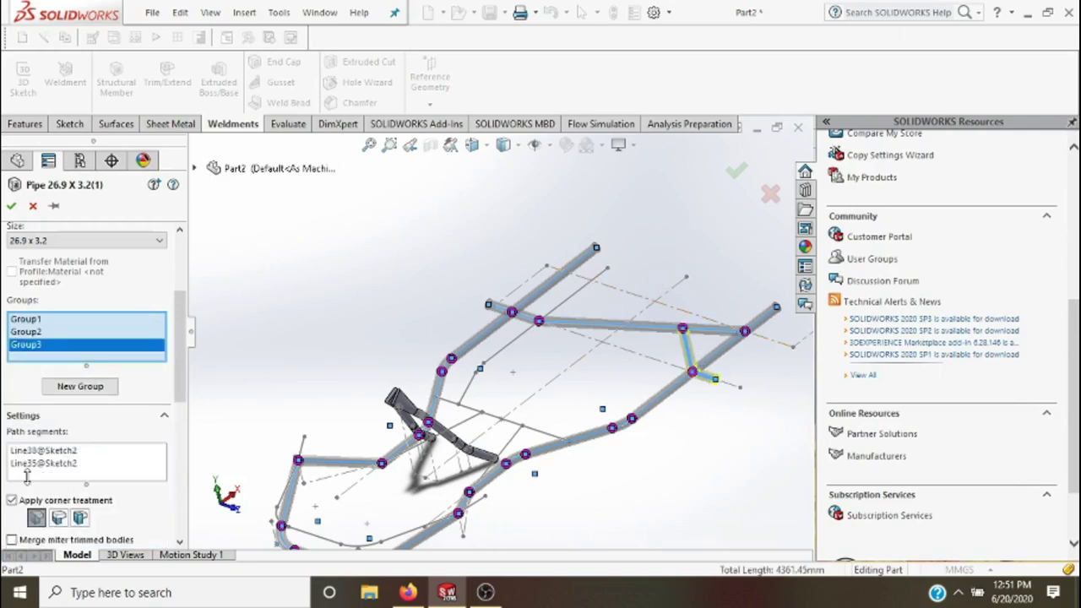
pyautogui.click(107, 389)
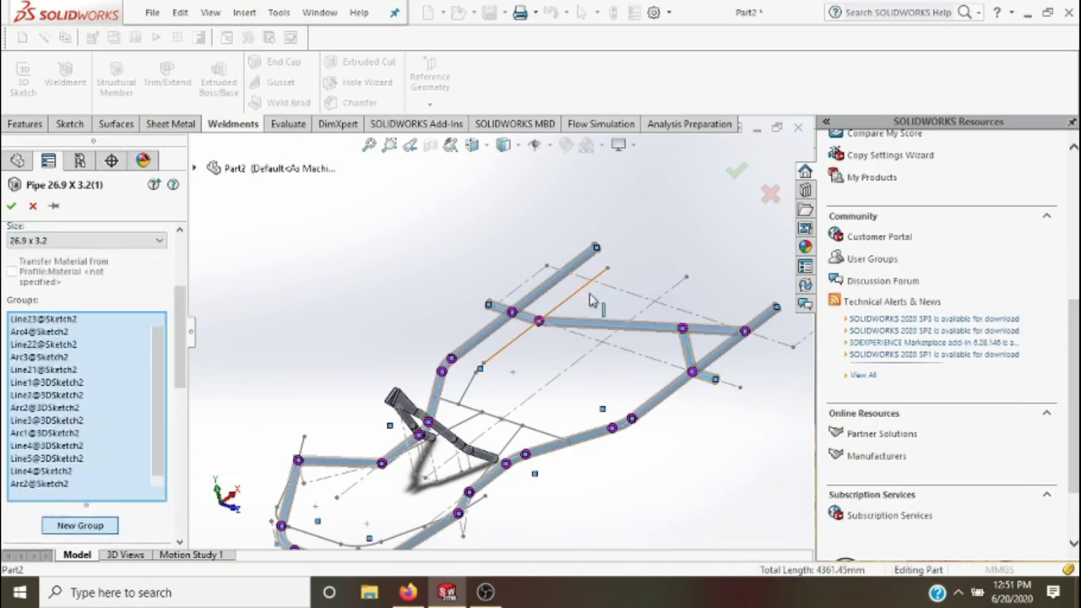
# - Complete Group4's bent tube with Line25, the connecting arc and the final straight piece
pyautogui.click(483, 371)
pyautogui.scroll(-2, 482, 372)
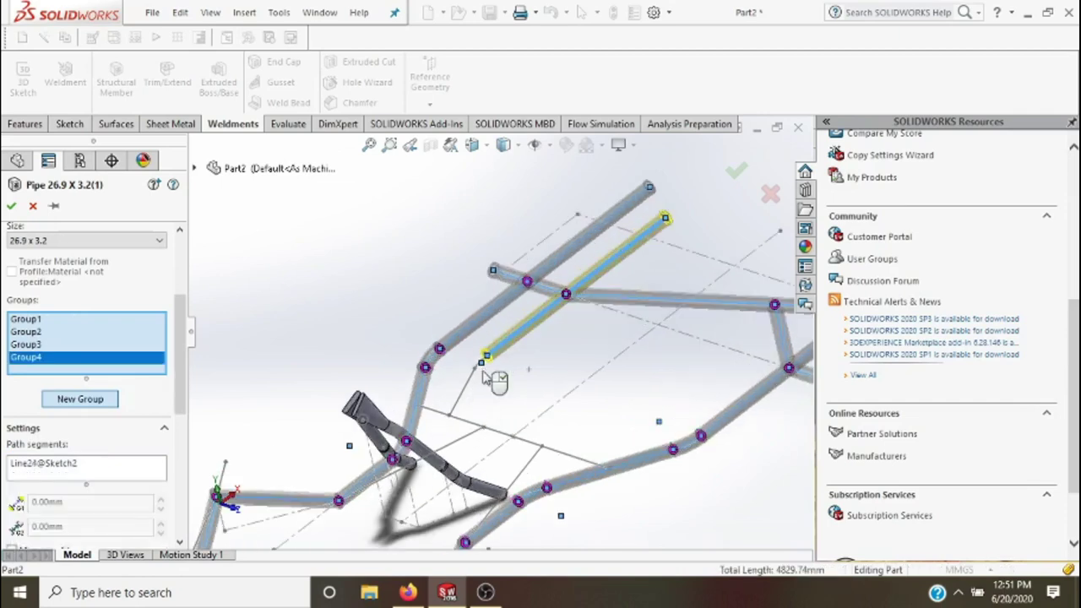
pyautogui.scroll(-2, 481, 363)
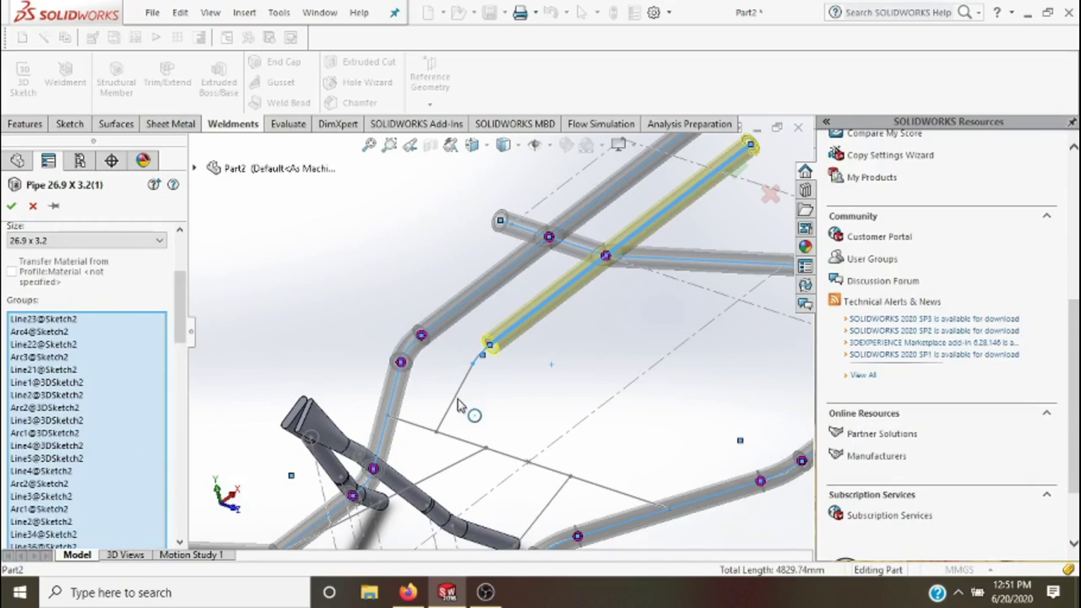
pyautogui.click(456, 407)
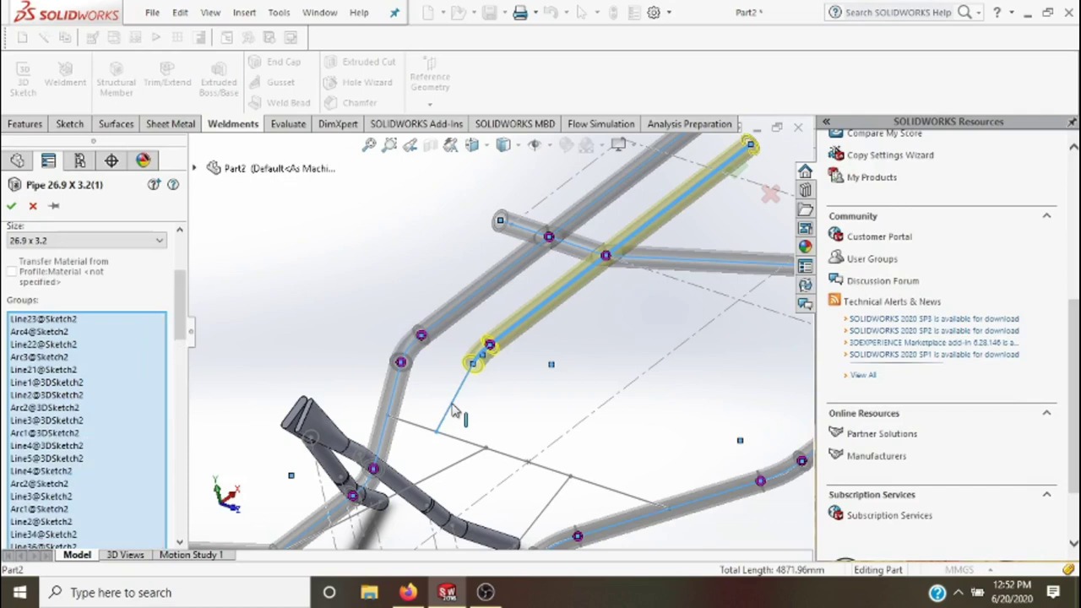
pyautogui.click(453, 409)
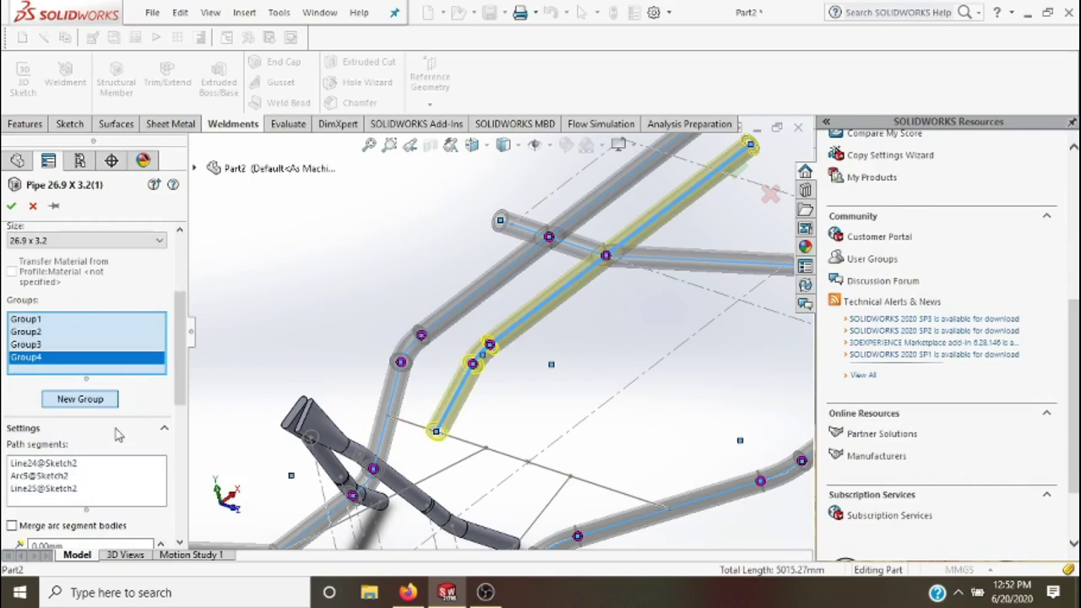
# - Put the cross bar Line5 in a new Group5, then add an empty Group6
pyautogui.click(80, 399)
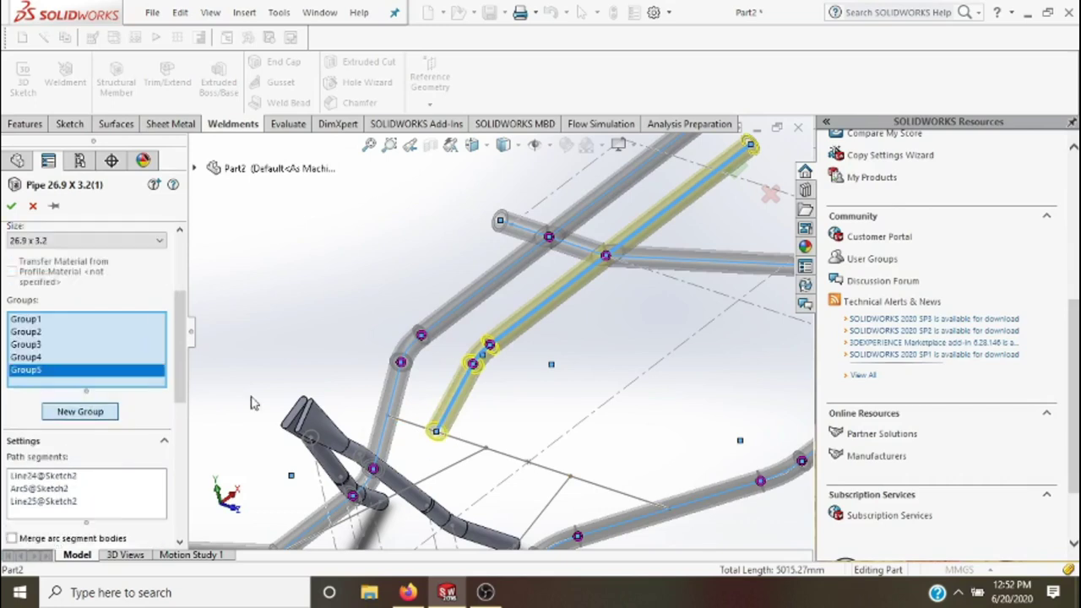
pyautogui.click(603, 494)
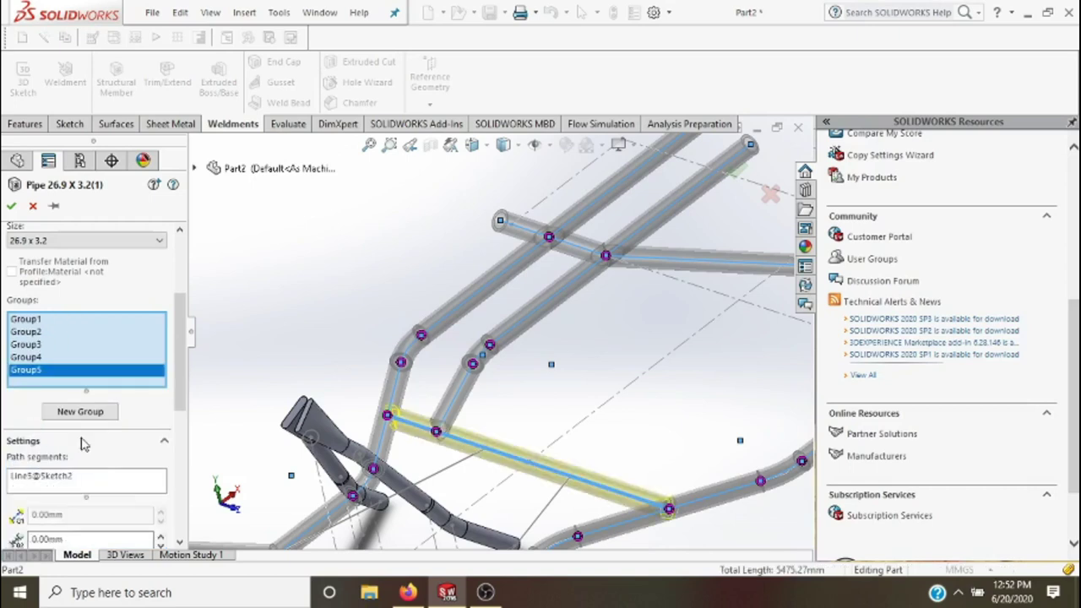
pyautogui.click(83, 420)
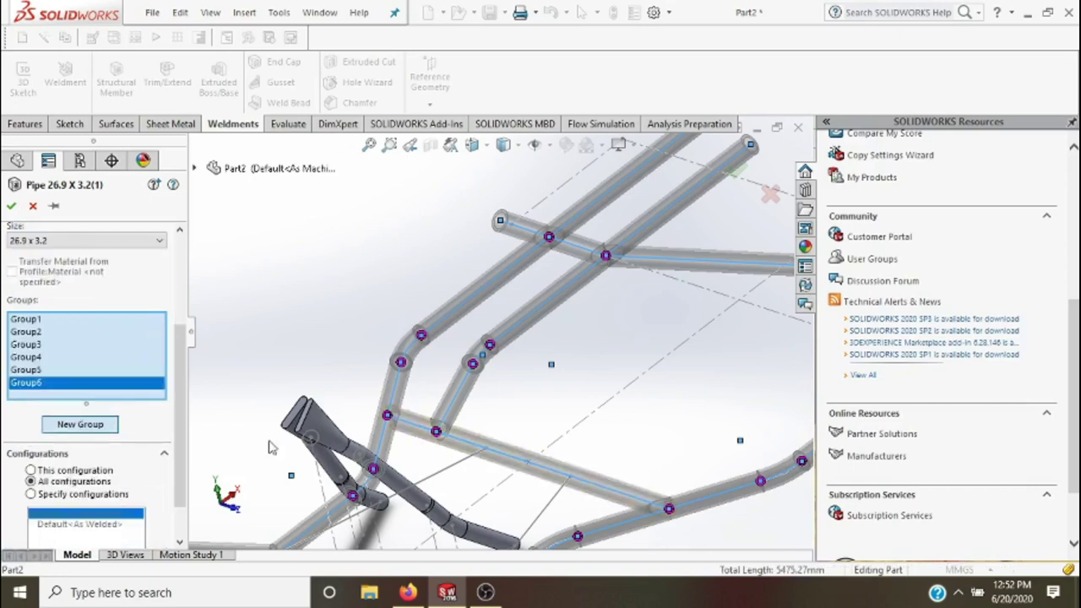
# - Add the diagonal brace Line20@Sketch2 to Group6, turning the view toward the lower frame
pyautogui.click(453, 454)
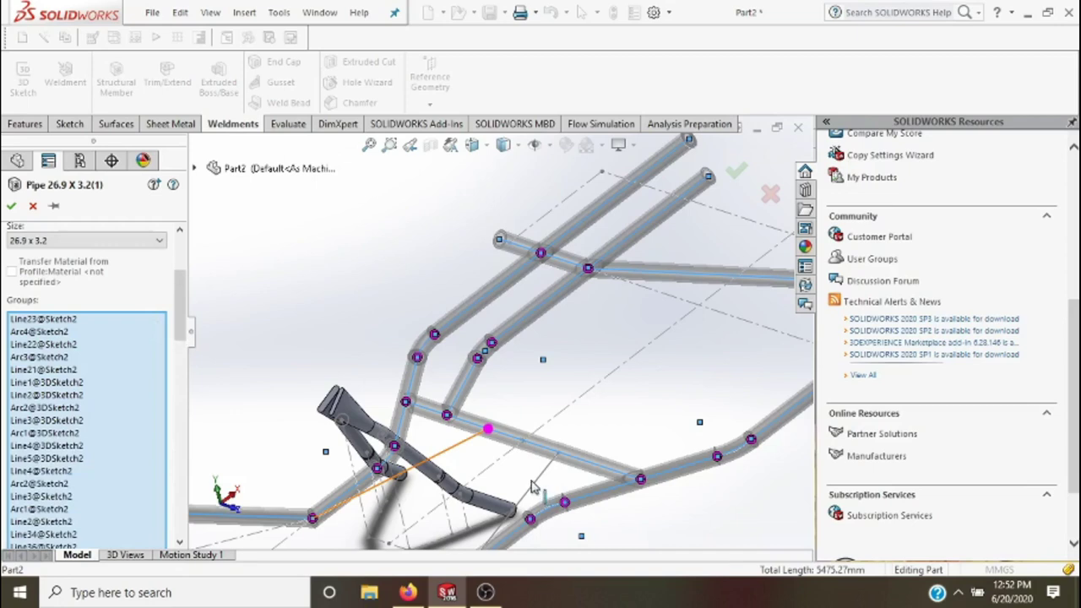
pyautogui.click(532, 488)
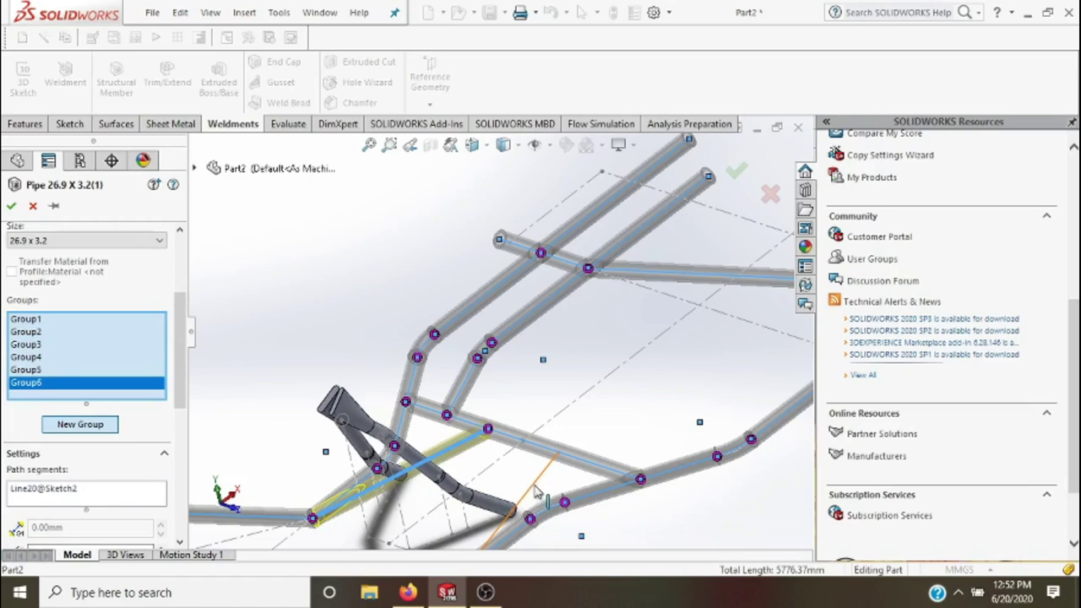
pyautogui.click(537, 492)
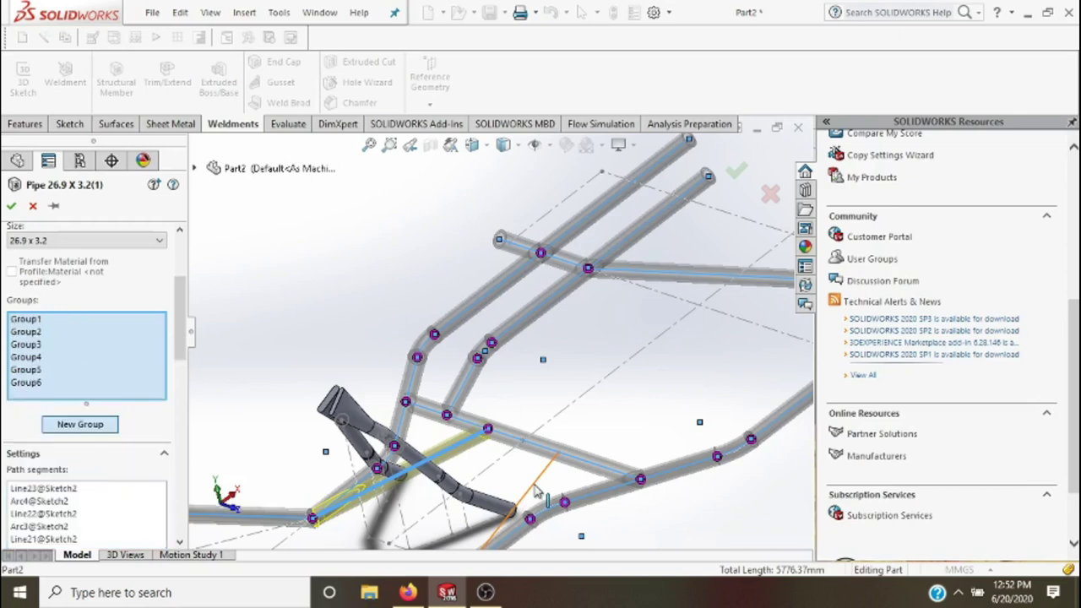
pyautogui.click(537, 492)
pyautogui.moveTo(537, 493)
pyautogui.mouseDown(button='middle')
pyautogui.moveTo(549, 498)
pyautogui.moveTo(536, 487)
pyautogui.mouseUp(button='middle')
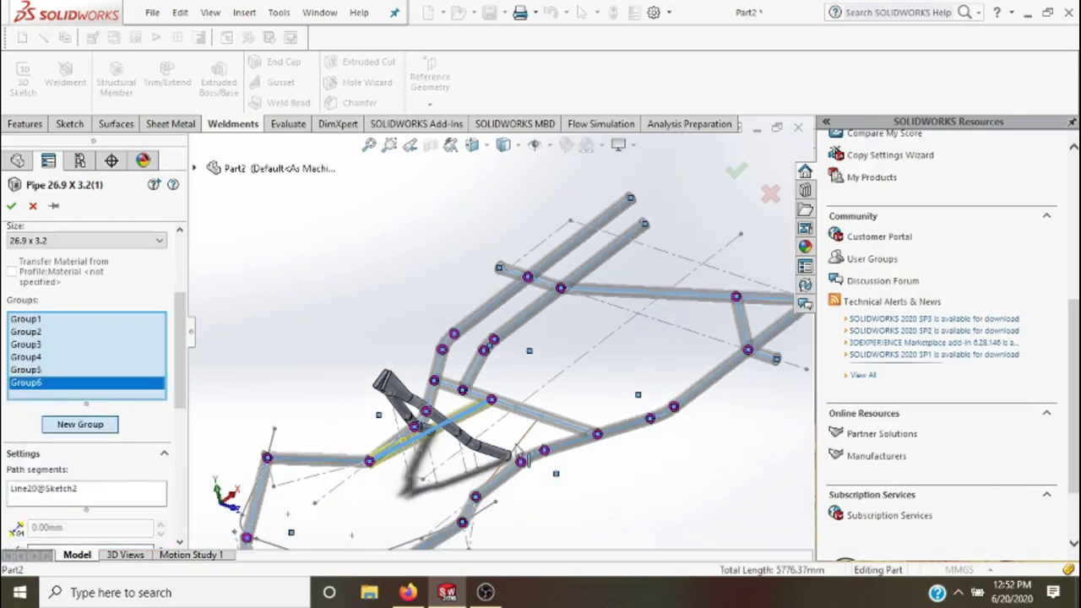
pyautogui.click(528, 437)
pyautogui.scroll(-1, 349, 439)
pyautogui.scroll(-1, 456, 470)
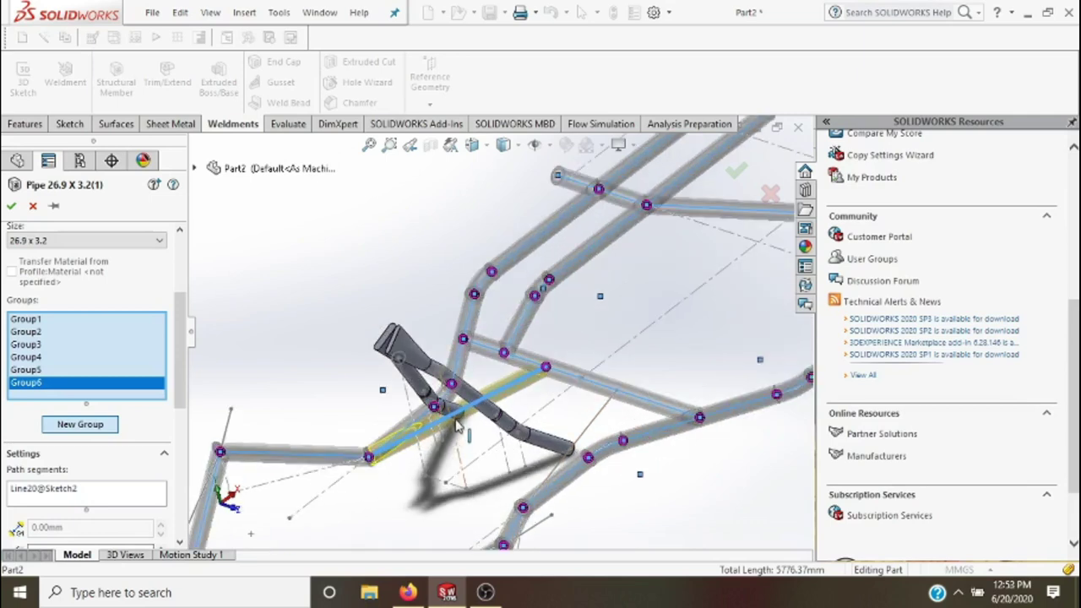
# - Put the short lower-right brace Line6@Sketch2 in Group7, then create an empty Group8
pyautogui.click(82, 426)
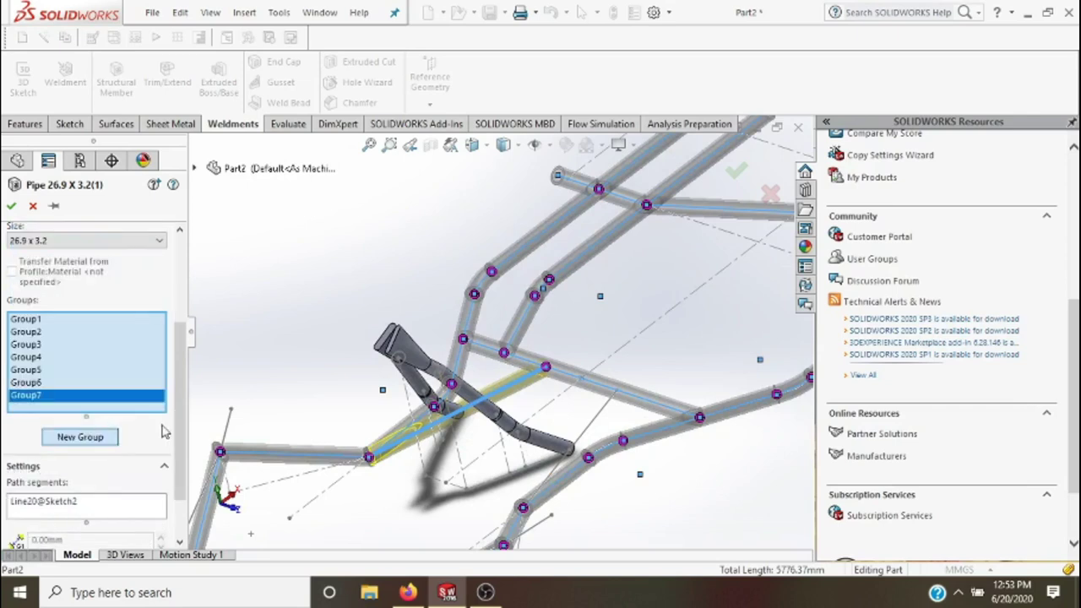
pyautogui.click(608, 427)
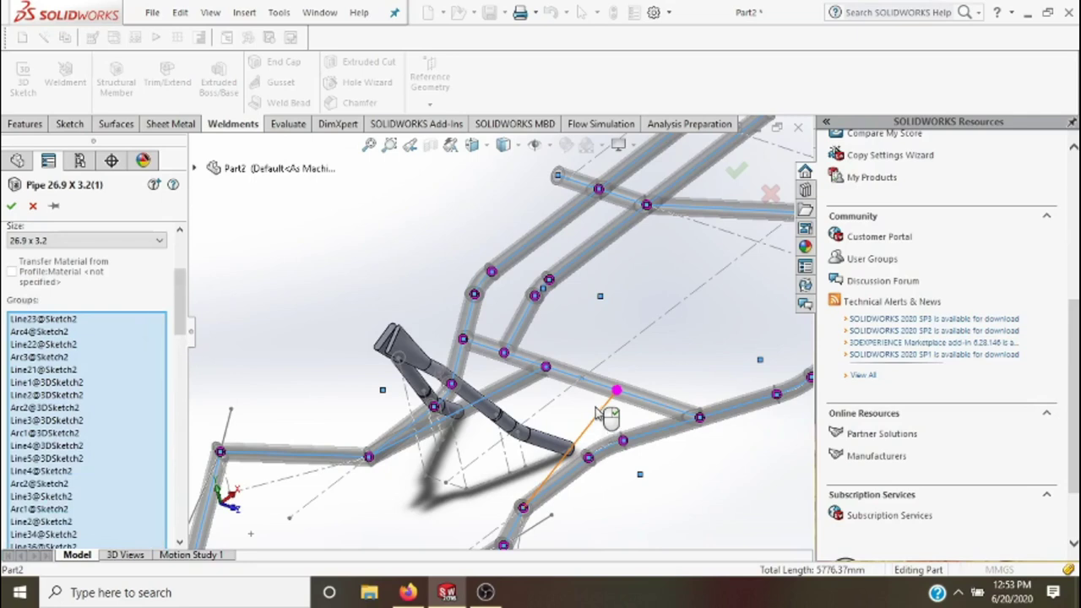
pyautogui.click(595, 414)
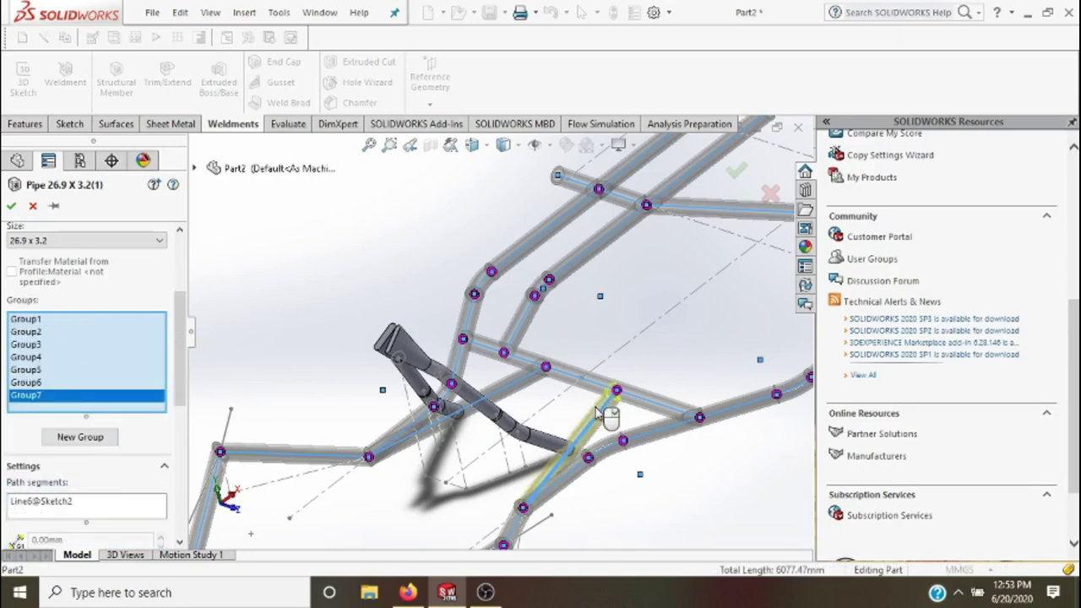
pyautogui.scroll(1, 498, 522)
pyautogui.scroll(1, 511, 508)
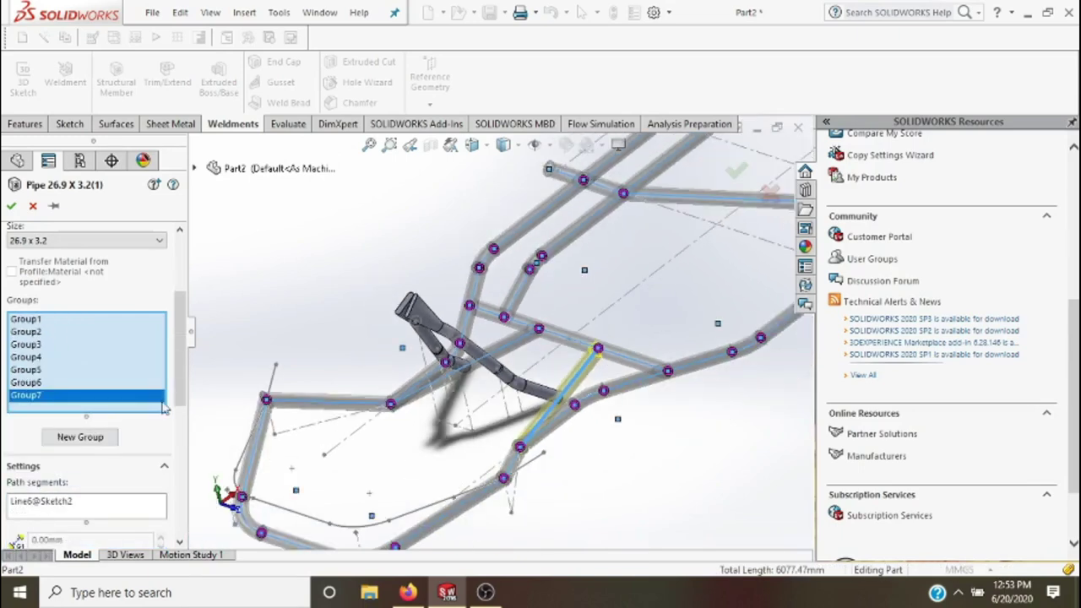
pyautogui.click(102, 439)
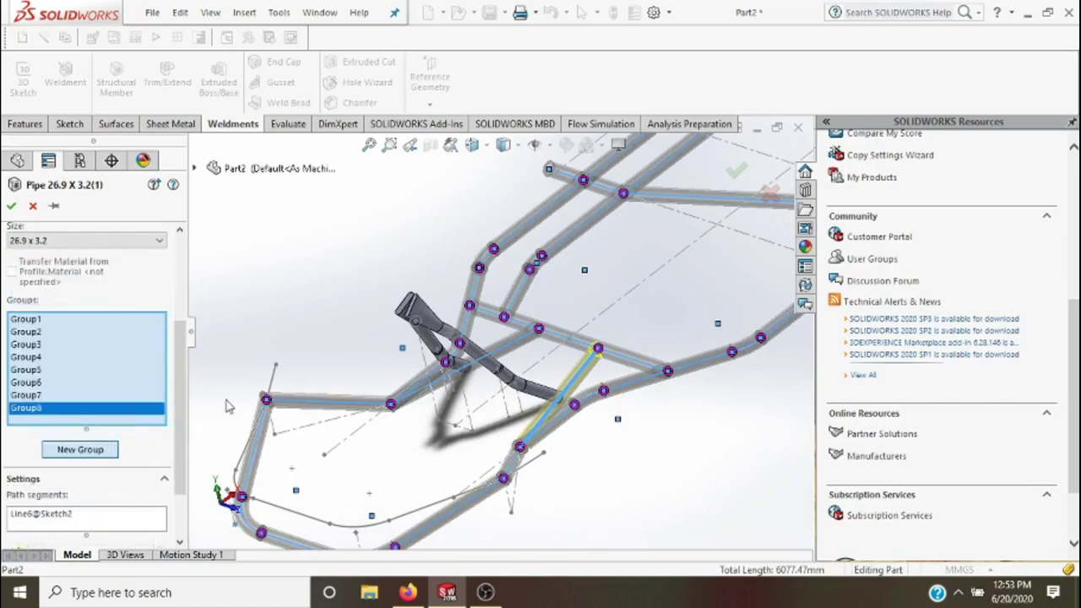
# - Add Line6@3DSketch2, Line1@3DSketch4 and Arc2@3DSketch4 to Group8, totalling 6476.47 mm
pyautogui.click(275, 376)
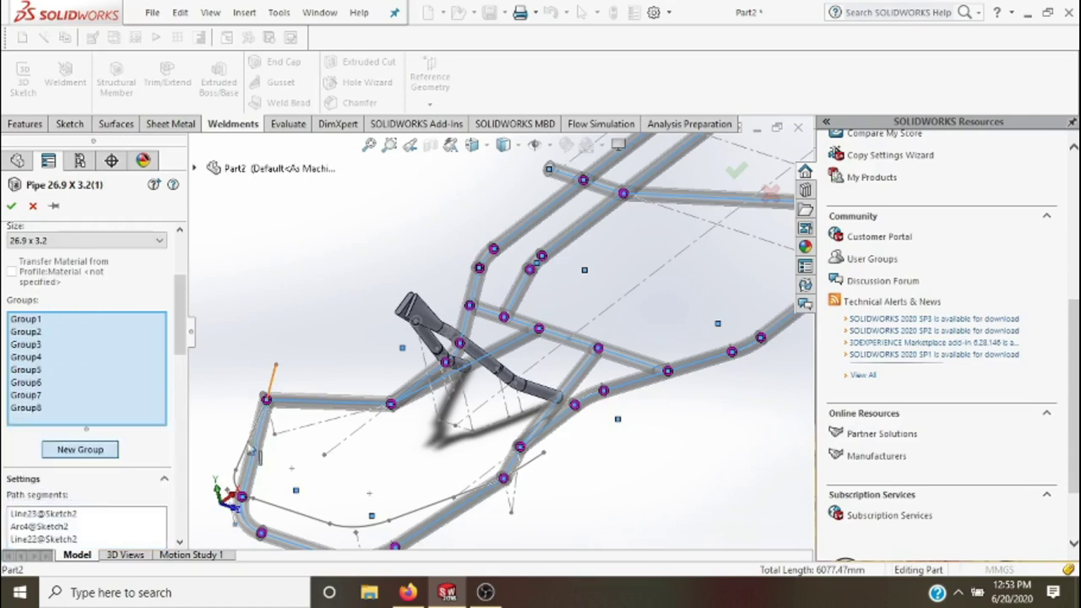
pyautogui.click(246, 462)
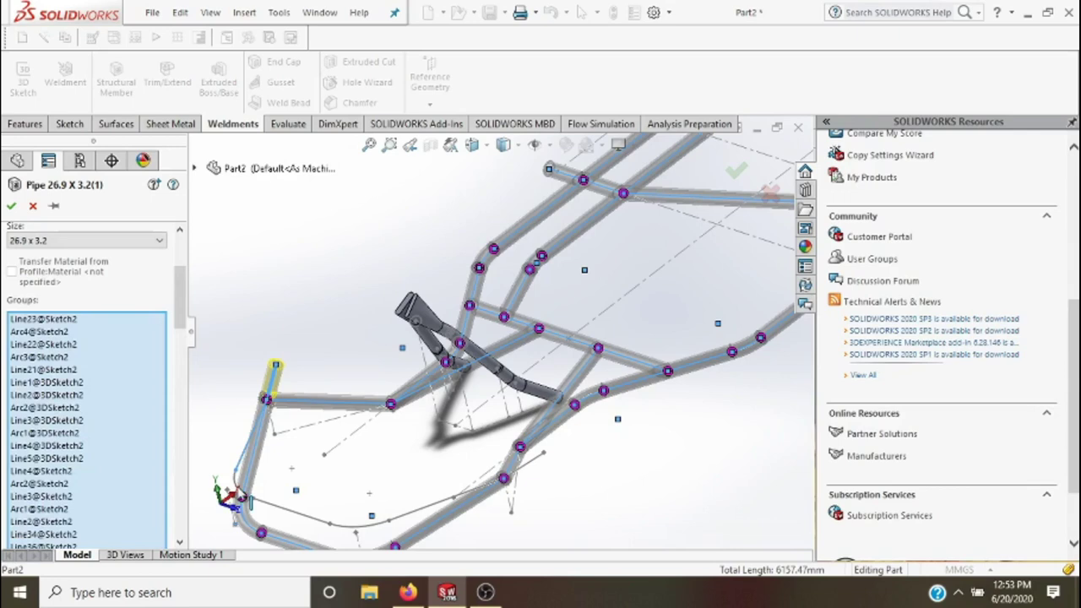
pyautogui.click(241, 497)
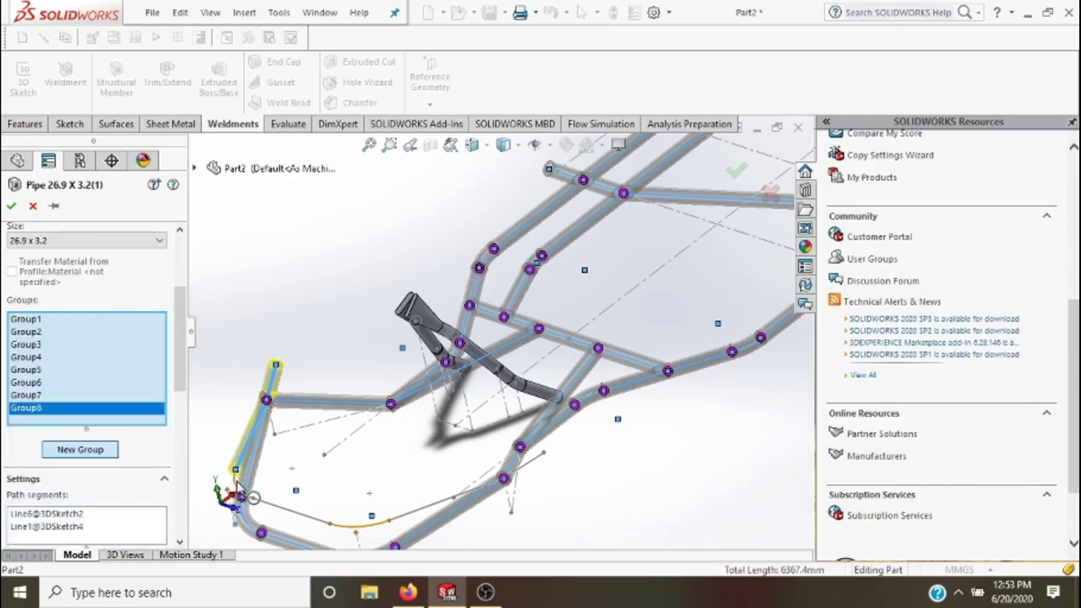
pyautogui.click(245, 497)
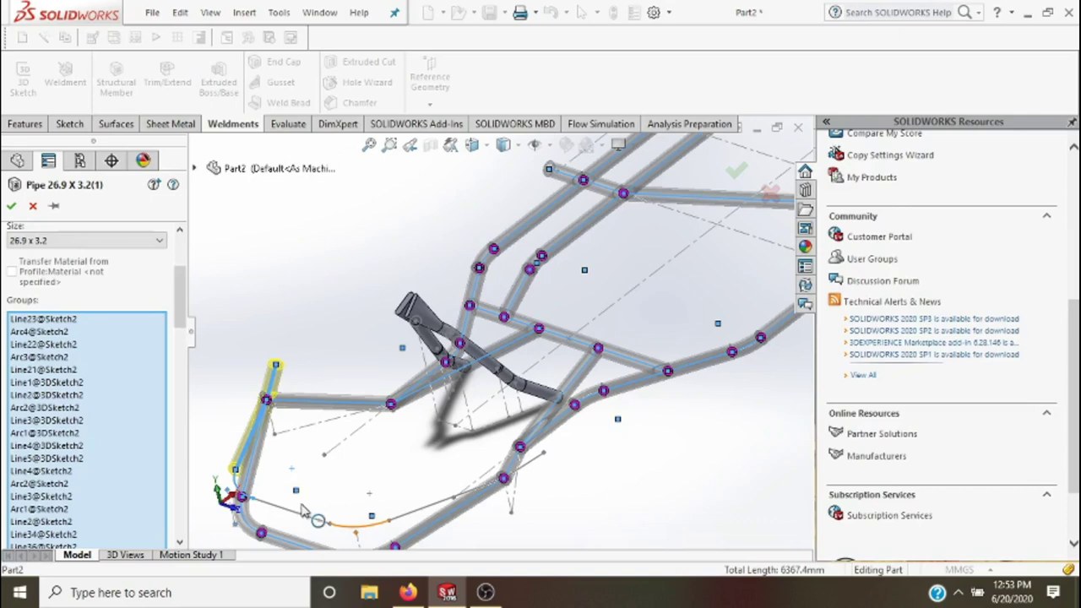
pyautogui.click(297, 517)
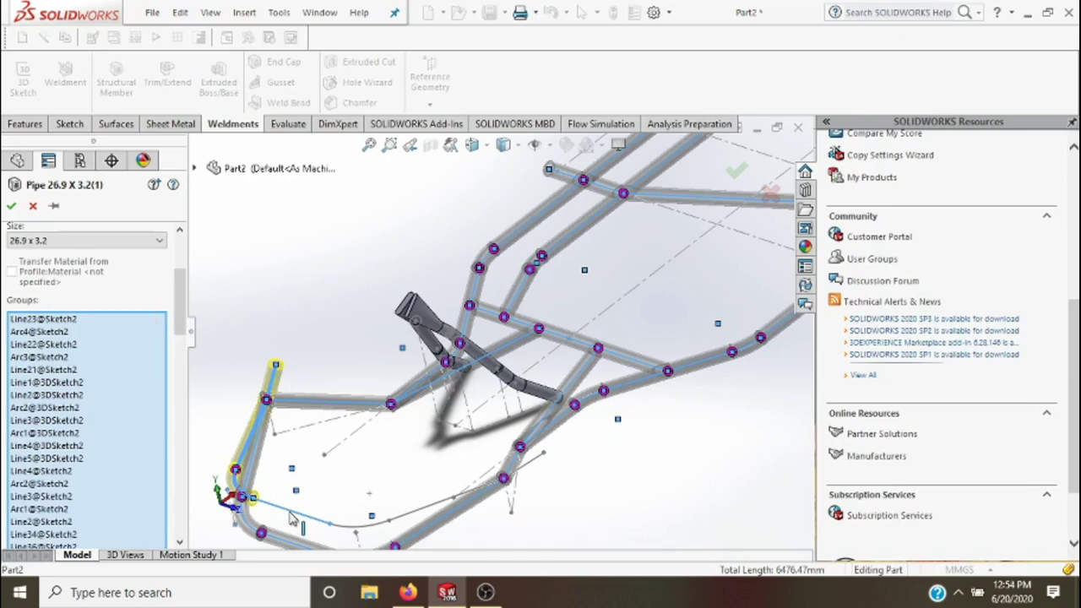
pyautogui.click(375, 527)
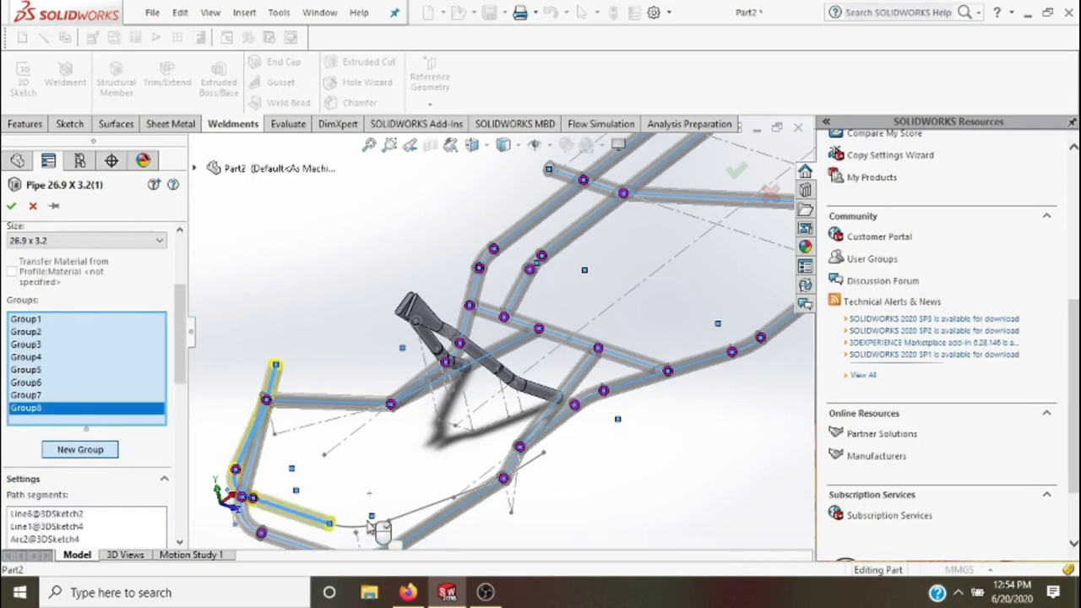
pyautogui.scroll(2, 371, 522)
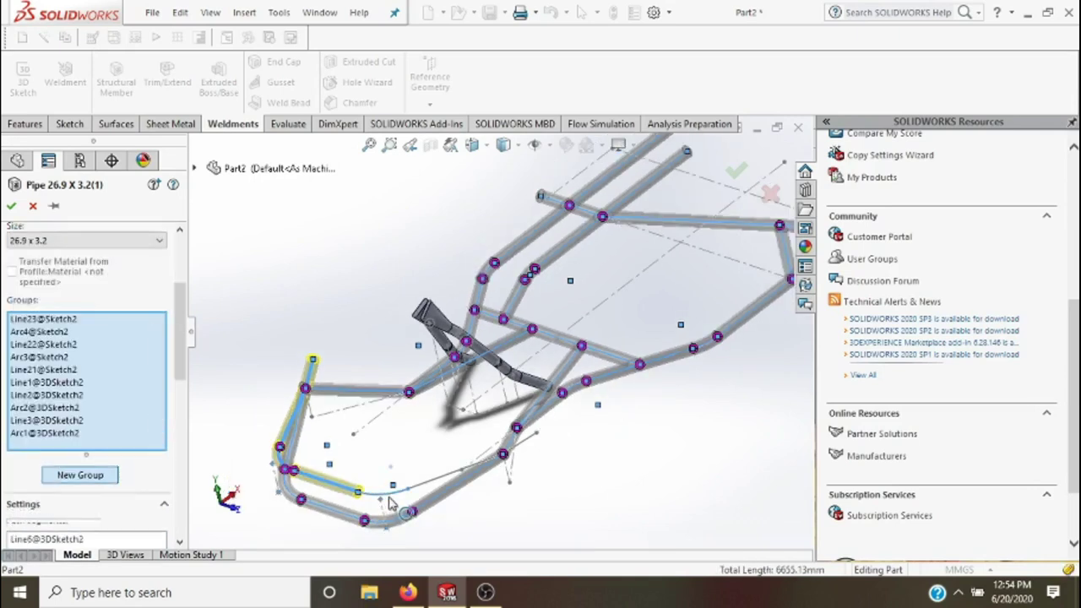
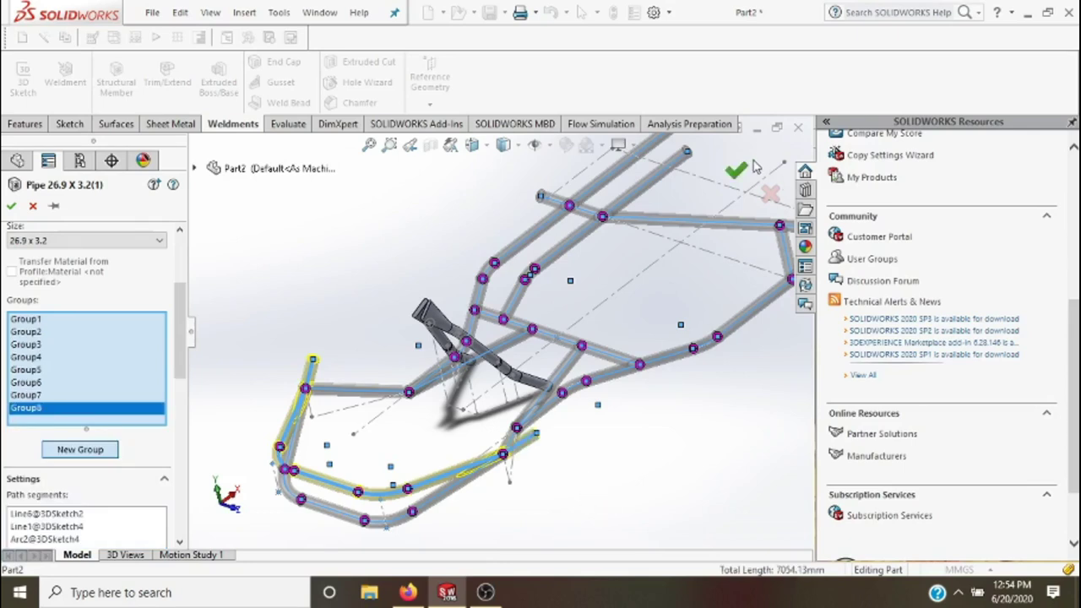
# - Orbit to check the eight groups, then confirm the 26.9 x 3.2 pipe structural member
pyautogui.moveTo(707, 263); pyautogui.dragTo(681, 329, button='middle')
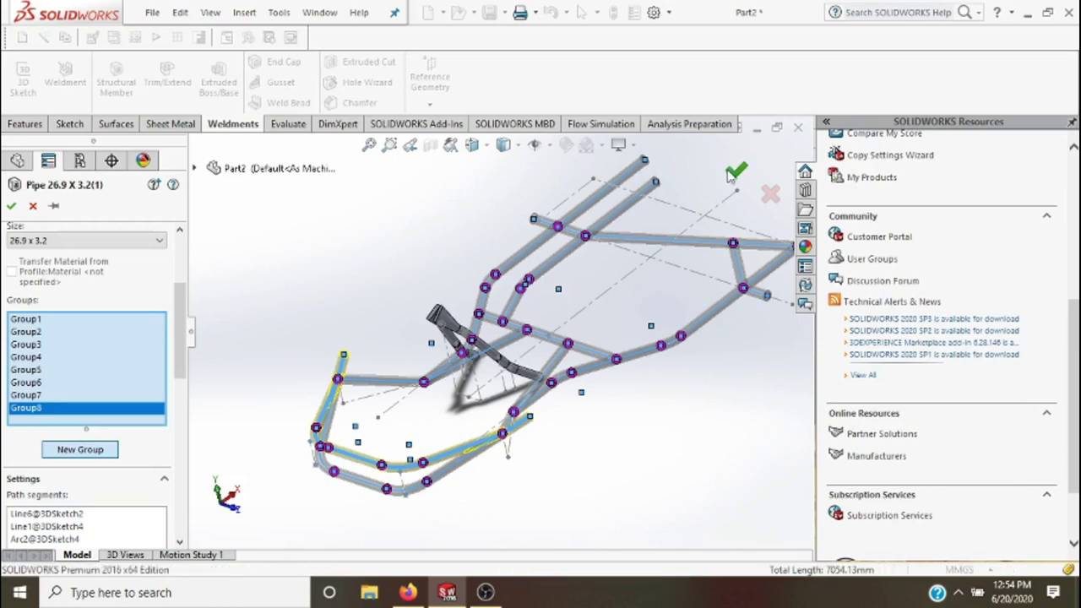
pyautogui.click(735, 172)
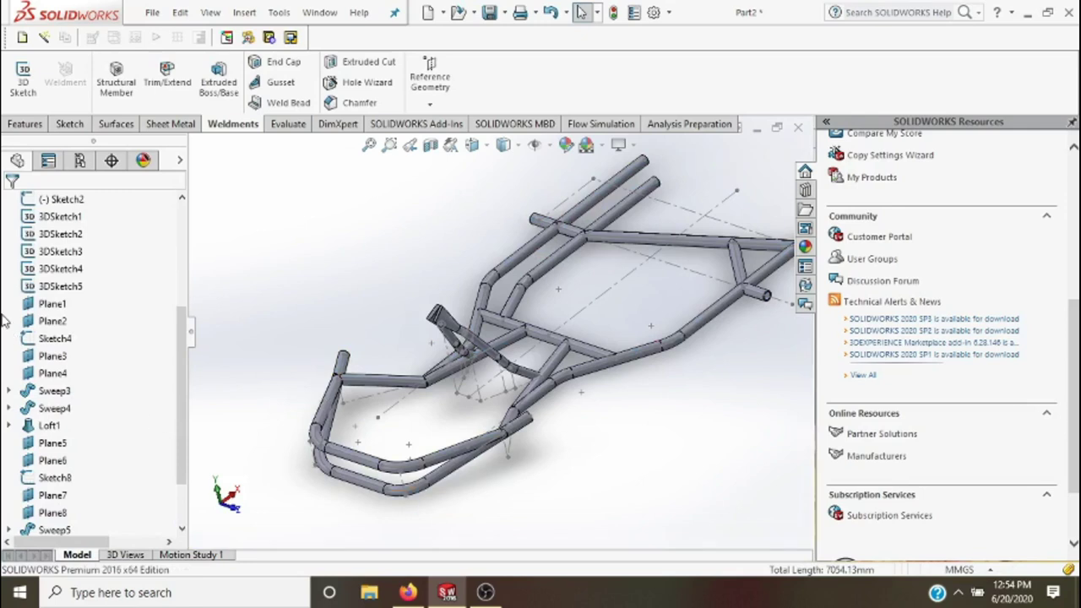
# - Apply AISI 4130 Steel, normalized at 870C as the part material through the material editor
pyautogui.scroll(2, 7, 319)
pyautogui.scroll(2, 17, 312)
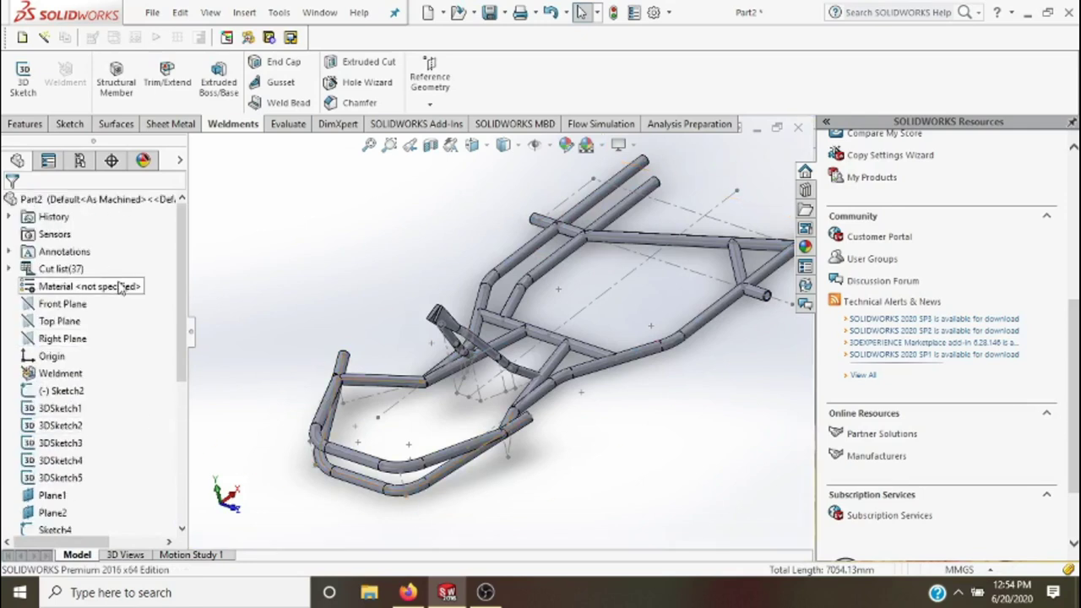
pyautogui.click(121, 287)
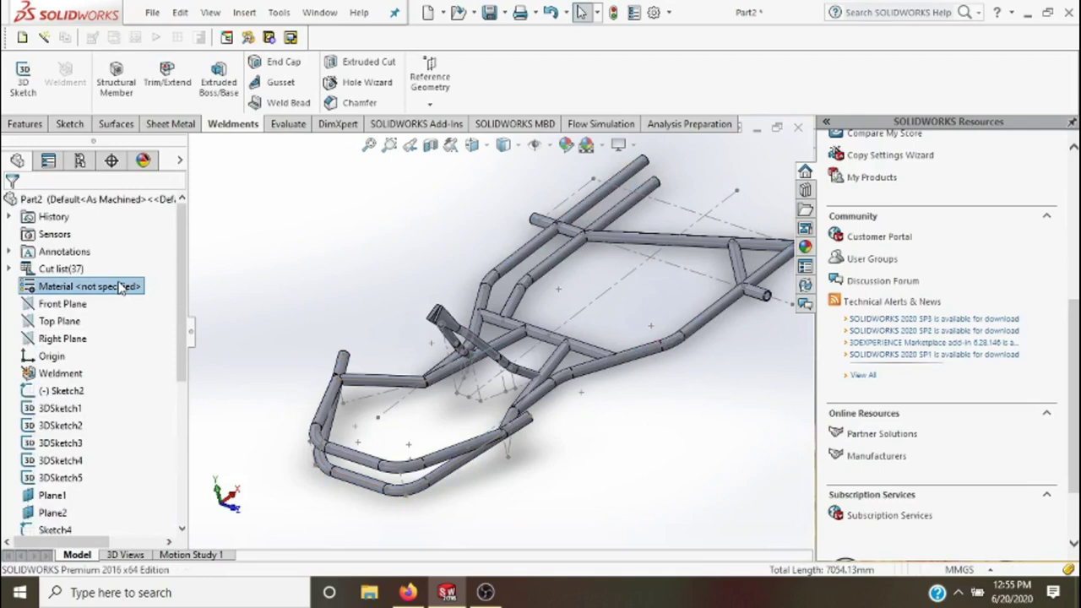
pyautogui.rightClick(121, 288)
pyautogui.click(176, 255)
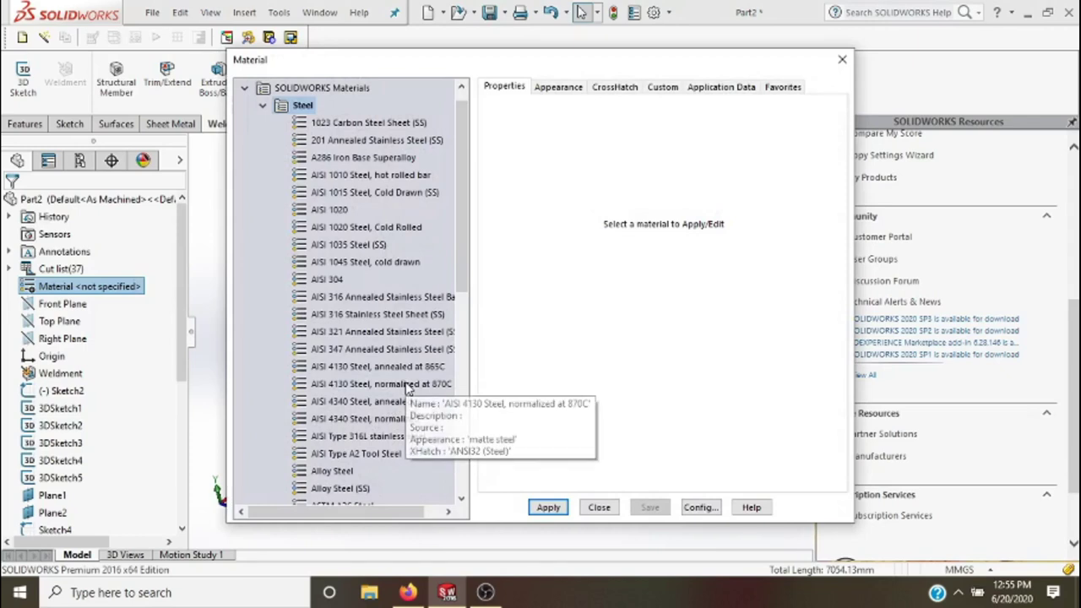
pyautogui.click(380, 384)
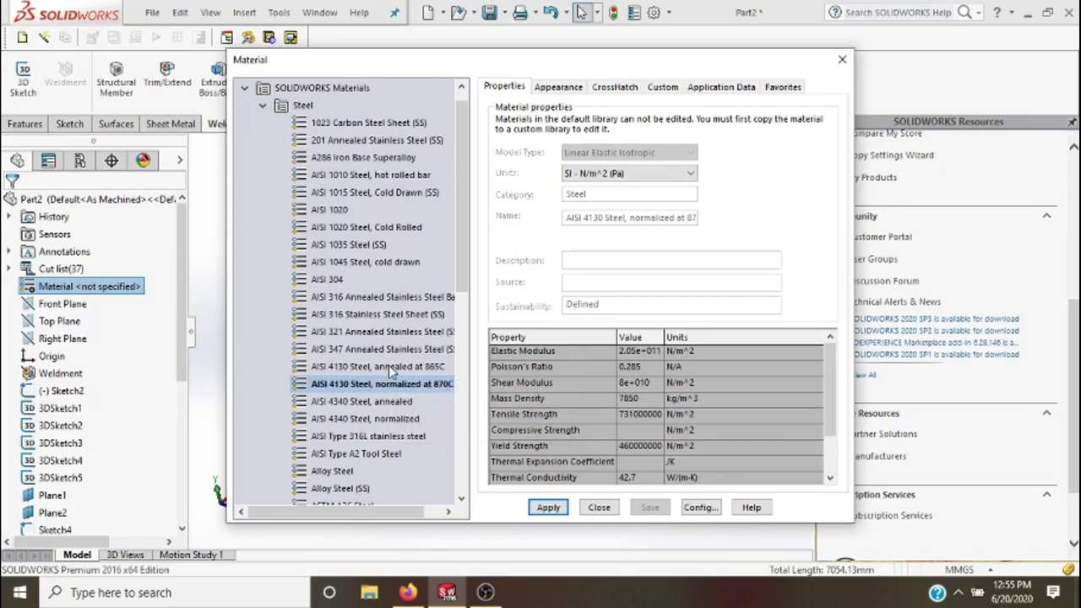
pyautogui.click(389, 367)
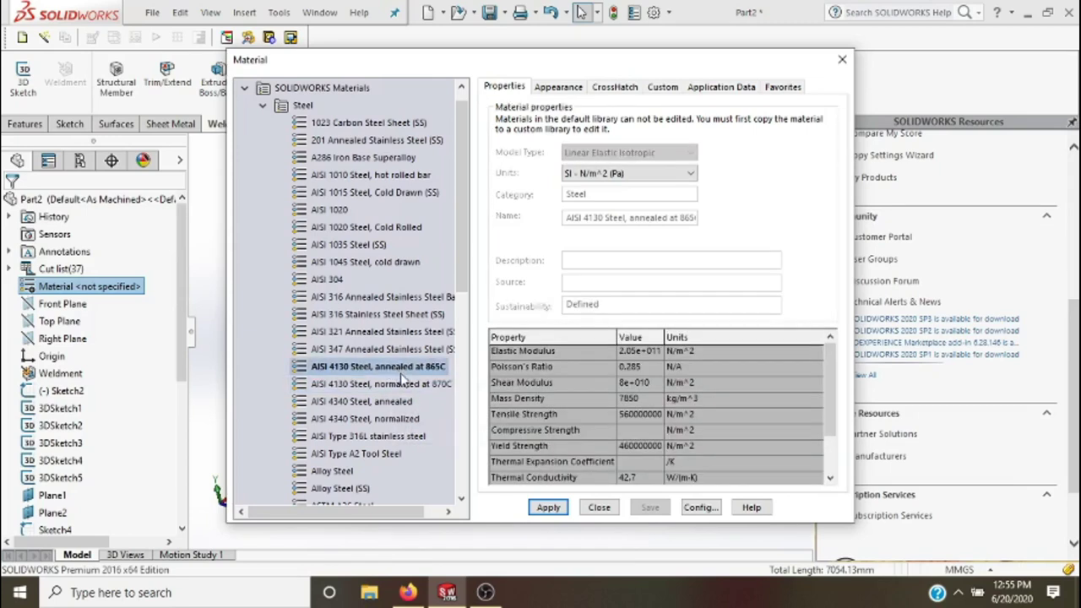
pyautogui.click(440, 390)
pyautogui.click(563, 509)
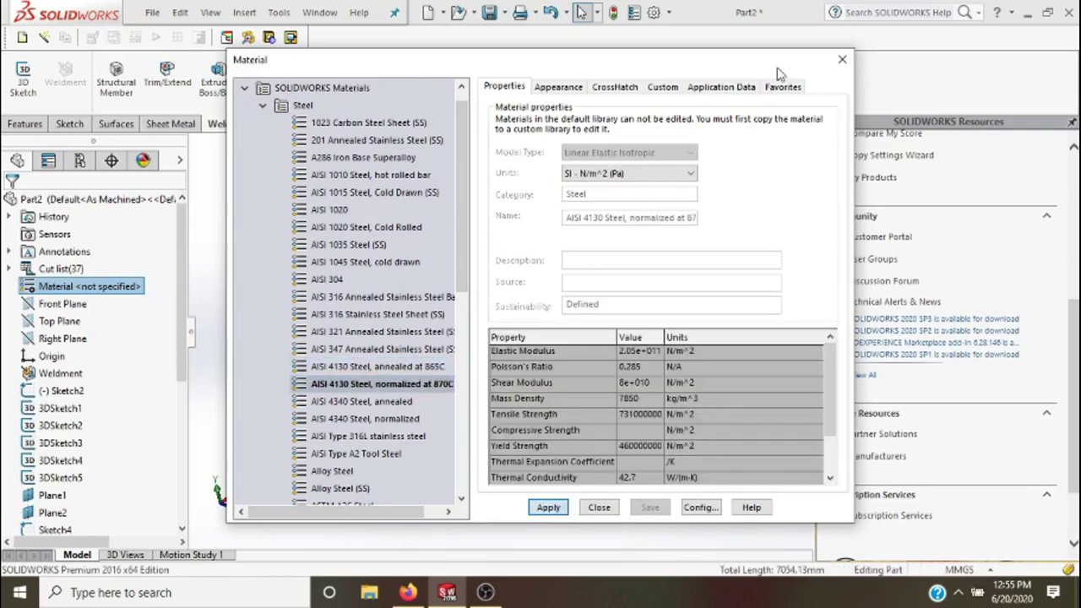
pyautogui.click(841, 61)
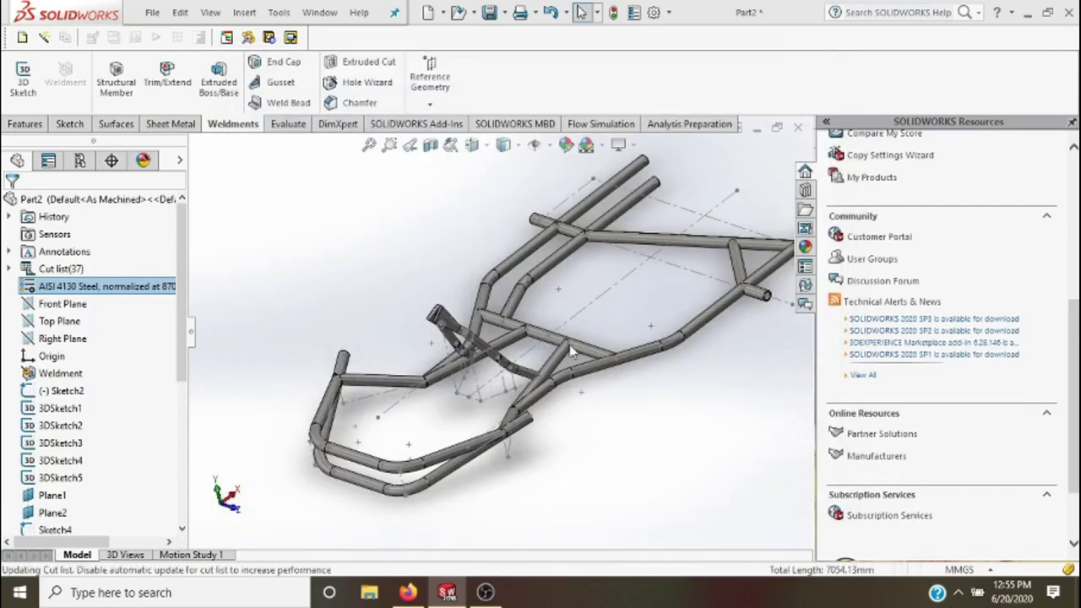
# - Rotate the frame freely to a low side view
pyautogui.scroll(2, 576, 380)
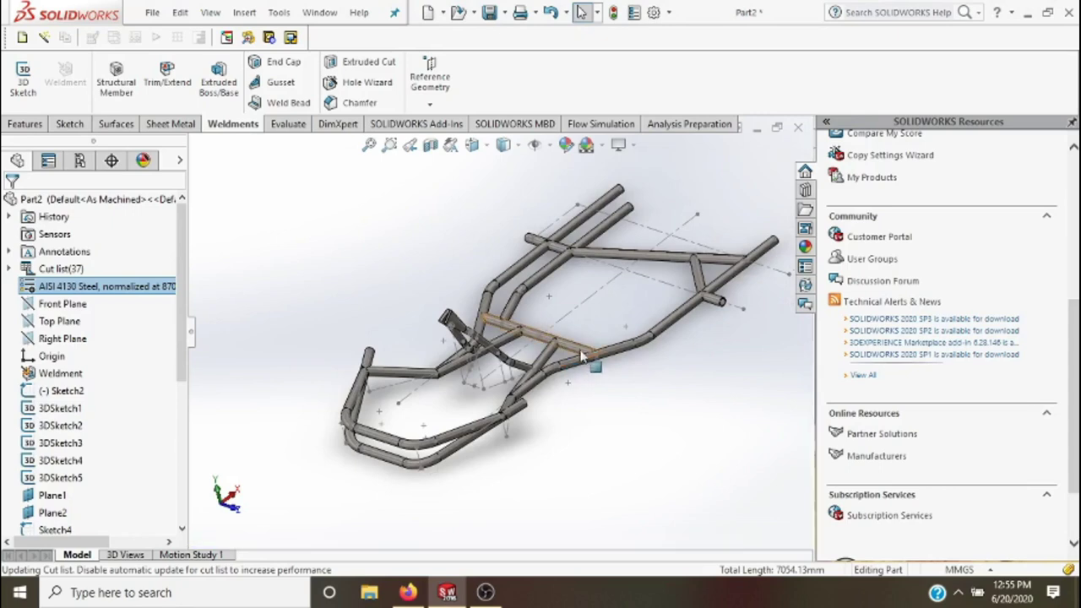
pyautogui.scroll(-2, 591, 359)
pyautogui.scroll(1, 595, 353)
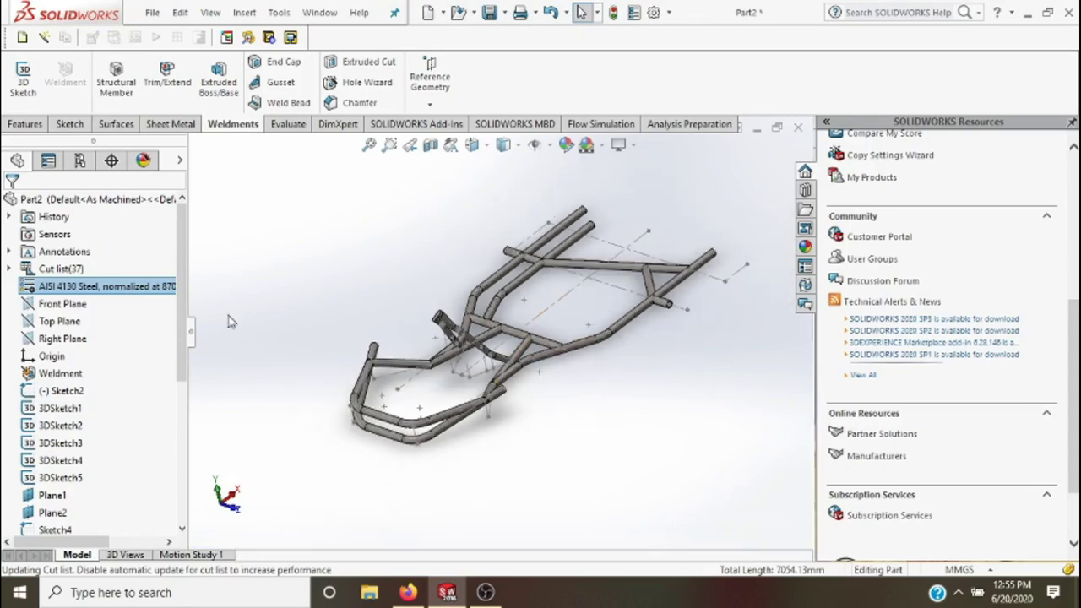
pyautogui.rightClick(329, 286)
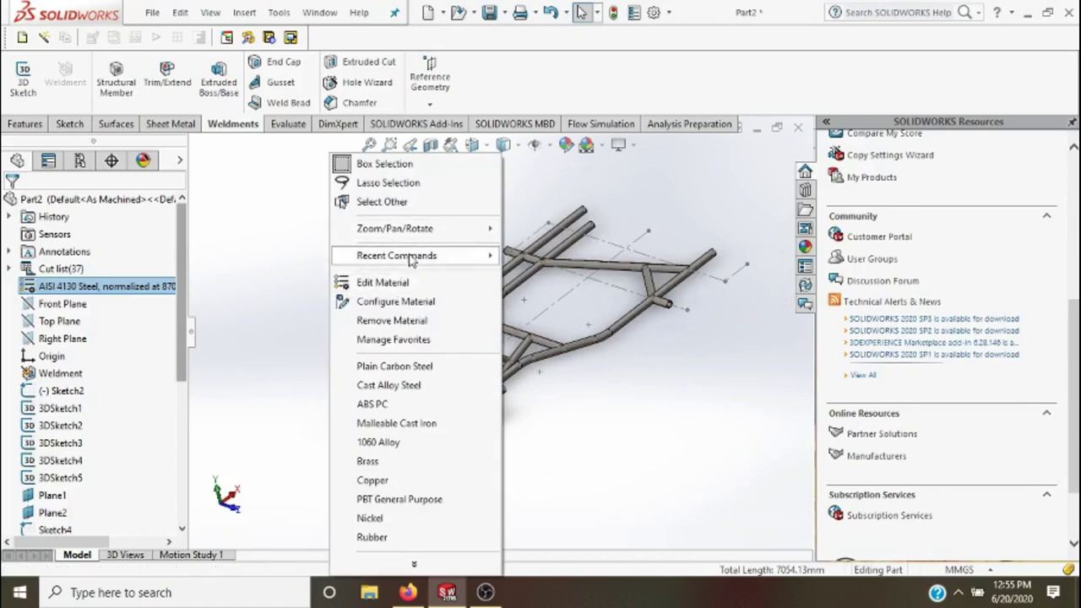
pyautogui.click(549, 282)
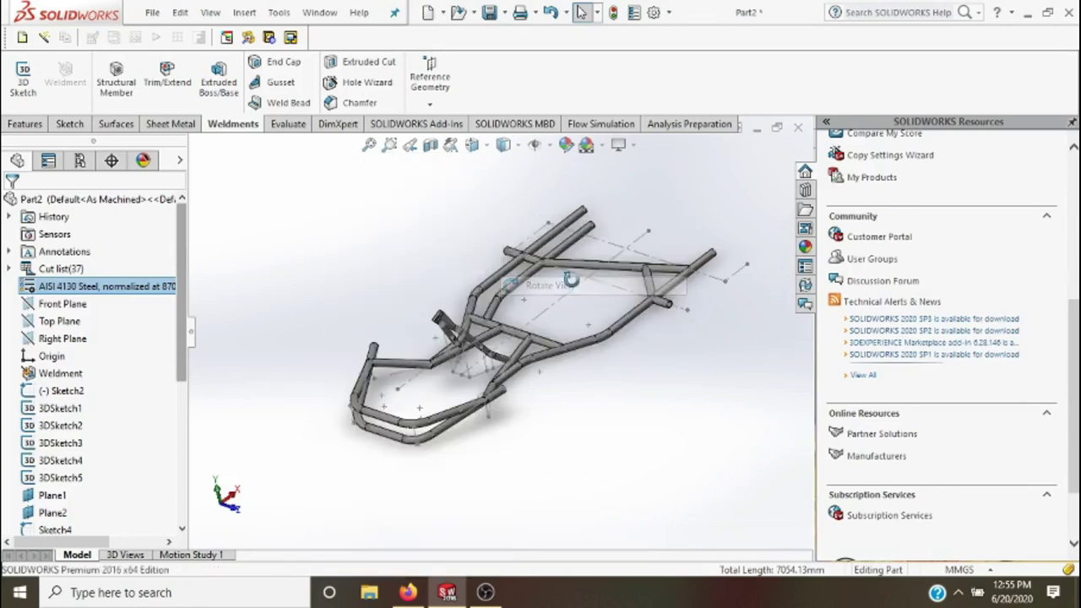
pyautogui.moveTo(571, 280)
pyautogui.mouseDown()
pyautogui.moveTo(395, 282)
pyautogui.moveTo(363, 349)
pyautogui.moveTo(596, 366)
pyautogui.moveTo(565, 358)
pyautogui.moveTo(532, 316)
pyautogui.moveTo(521, 322)
pyautogui.moveTo(662, 231)
pyautogui.moveTo(726, 233)
pyautogui.moveTo(661, 324)
pyautogui.moveTo(626, 408)
pyautogui.moveTo(504, 205)
pyautogui.moveTo(507, 164)
pyautogui.moveTo(560, 358)
pyautogui.moveTo(460, 338)
pyautogui.moveTo(473, 374)
pyautogui.moveTo(456, 354)
pyautogui.mouseUp()
# - View the frame normal to the Front, Top and Right planes in turn
pyautogui.click(62, 303)
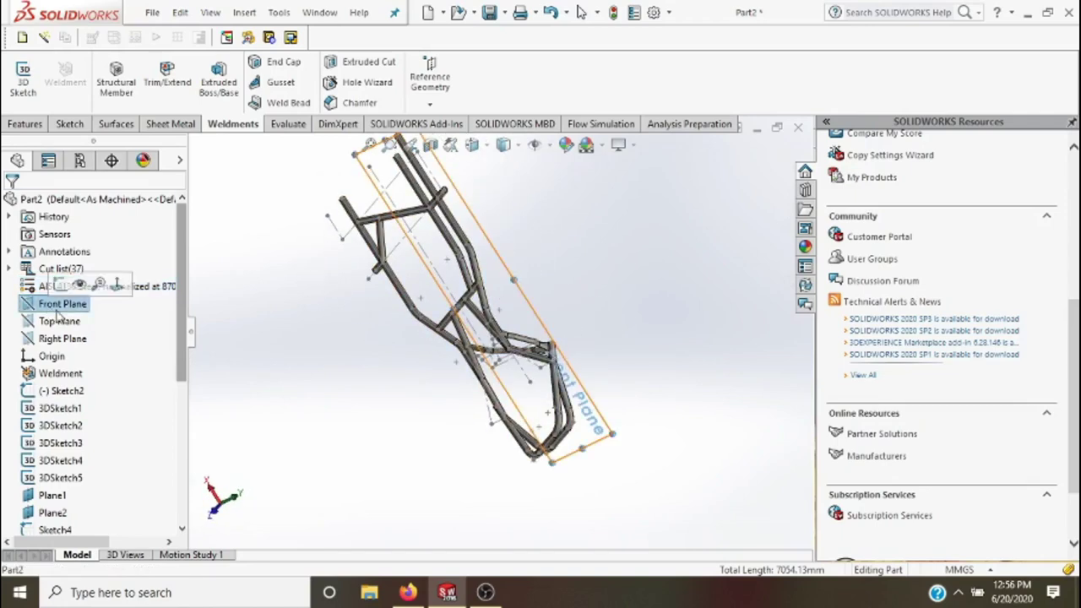
pyautogui.click(120, 285)
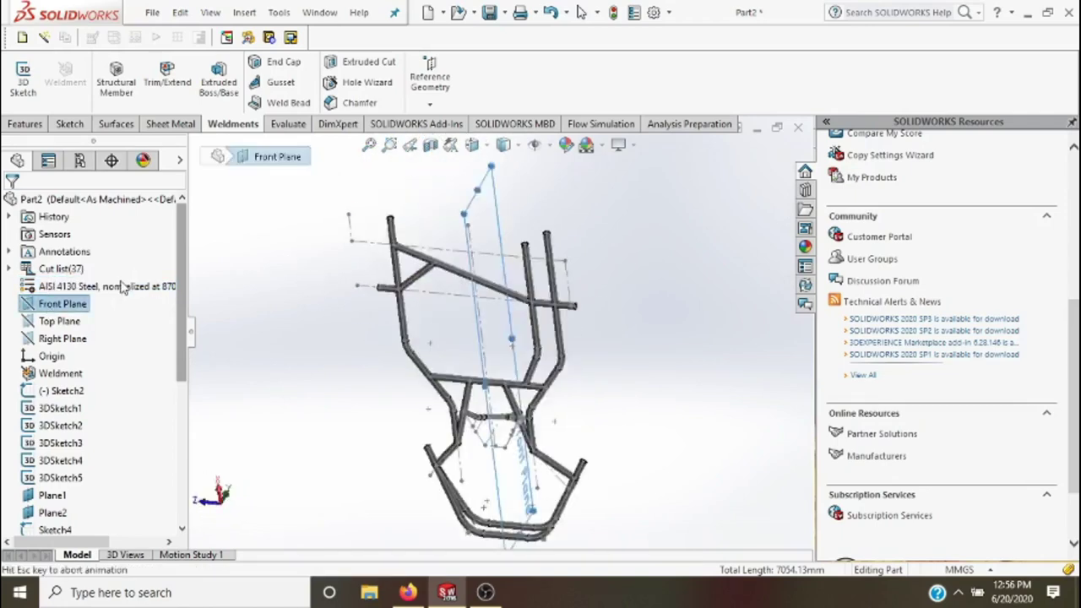
pyautogui.click(59, 321)
pyautogui.click(125, 303)
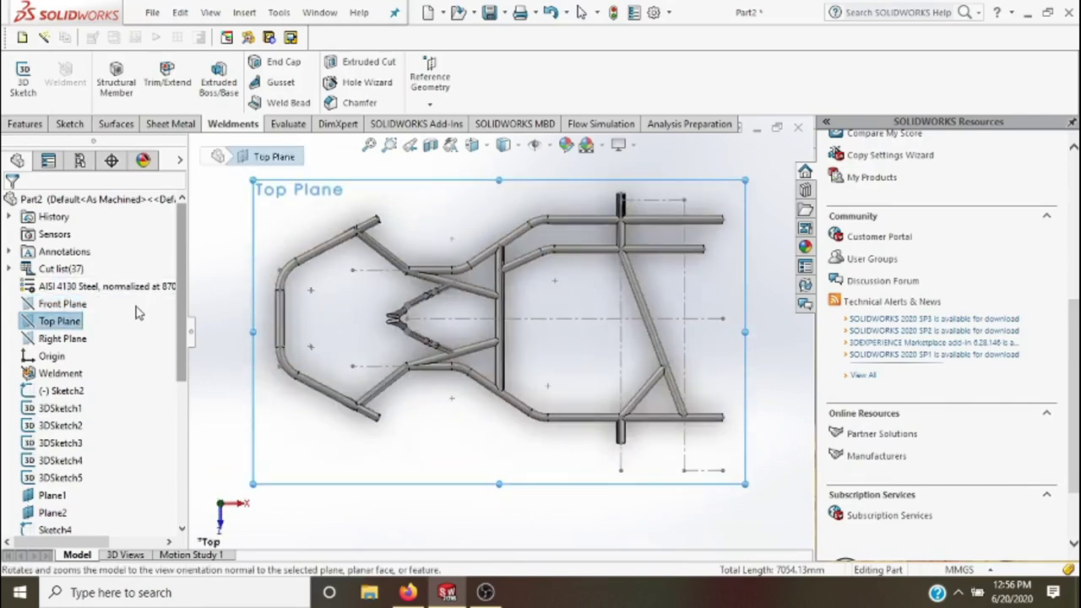
pyautogui.click(84, 341)
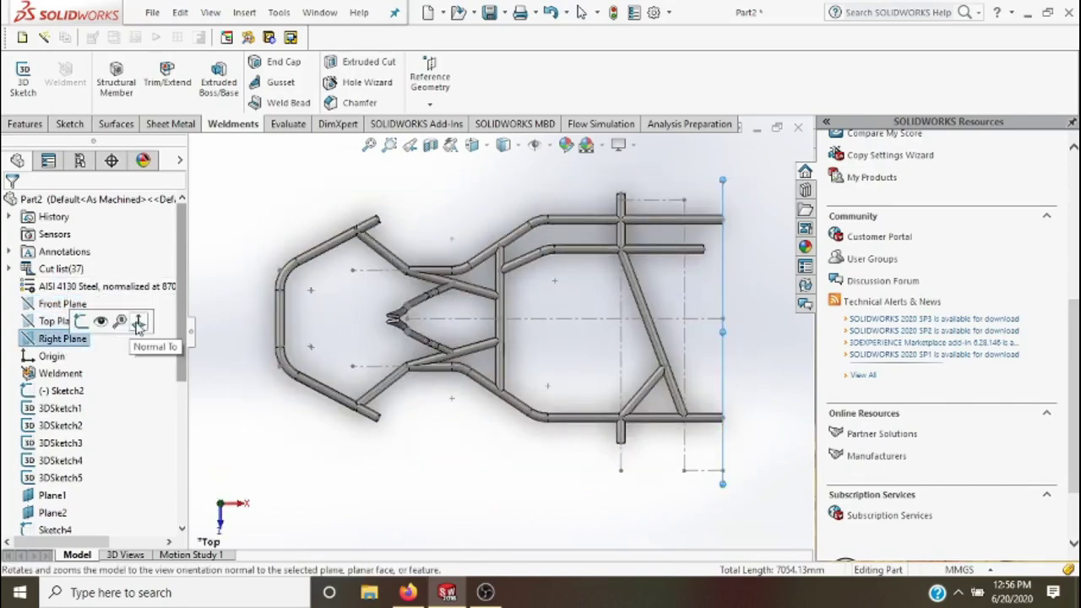
pyautogui.click(138, 317)
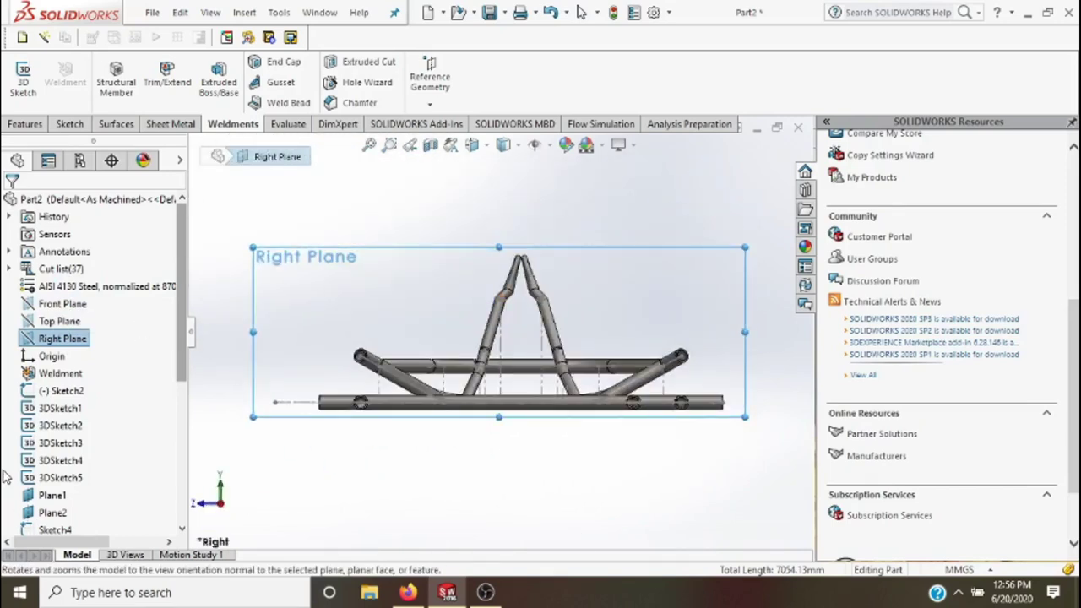
pyautogui.scroll(-1, 220, 477)
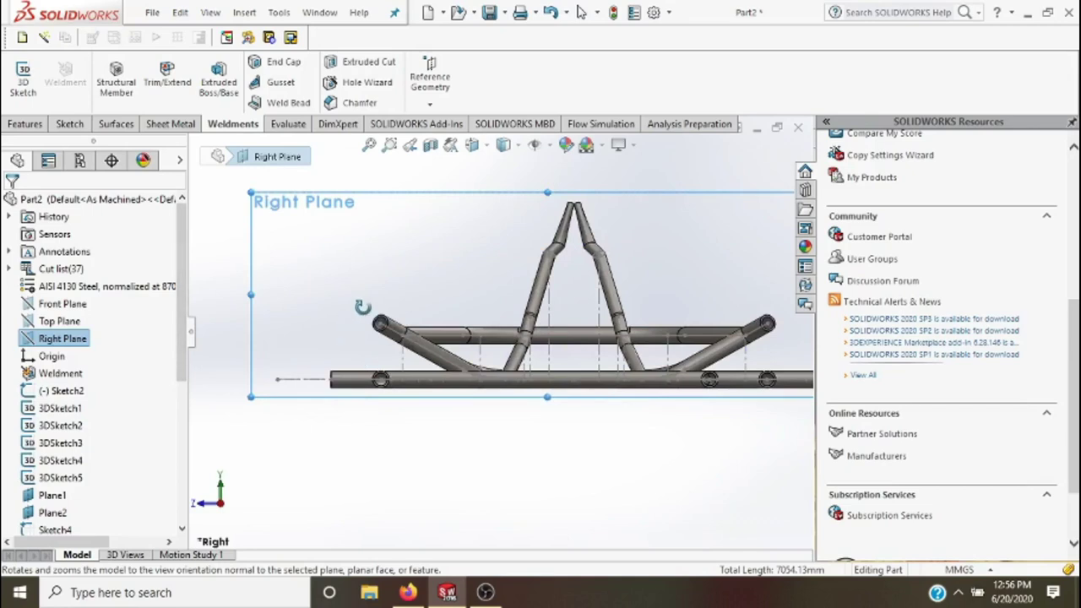
# - Start an End Cap and select the first open pipe end face
pyautogui.click(284, 62)
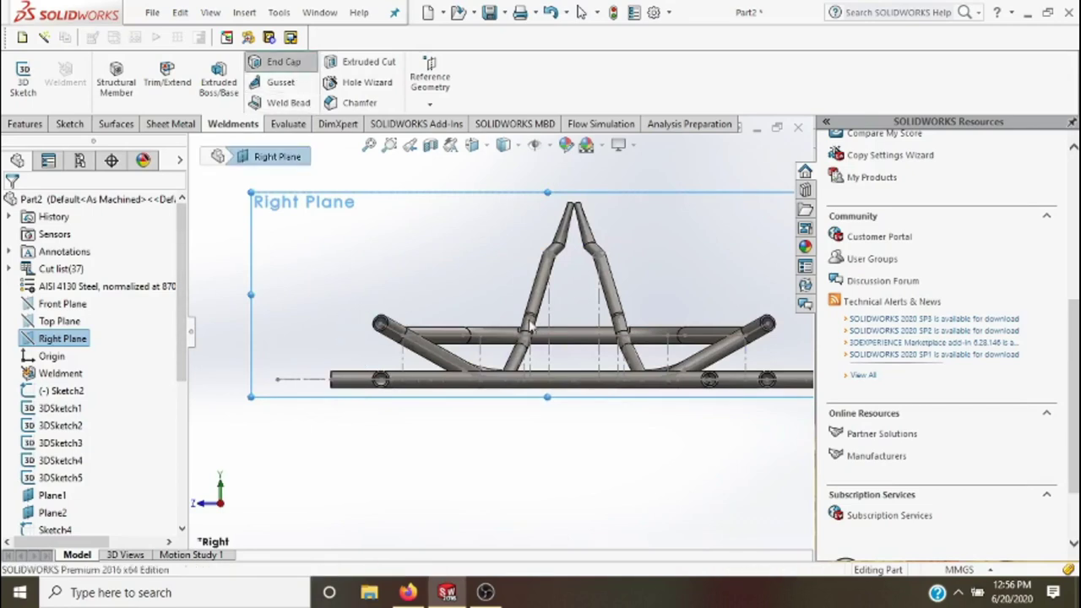
pyautogui.scroll(-2, 466, 376)
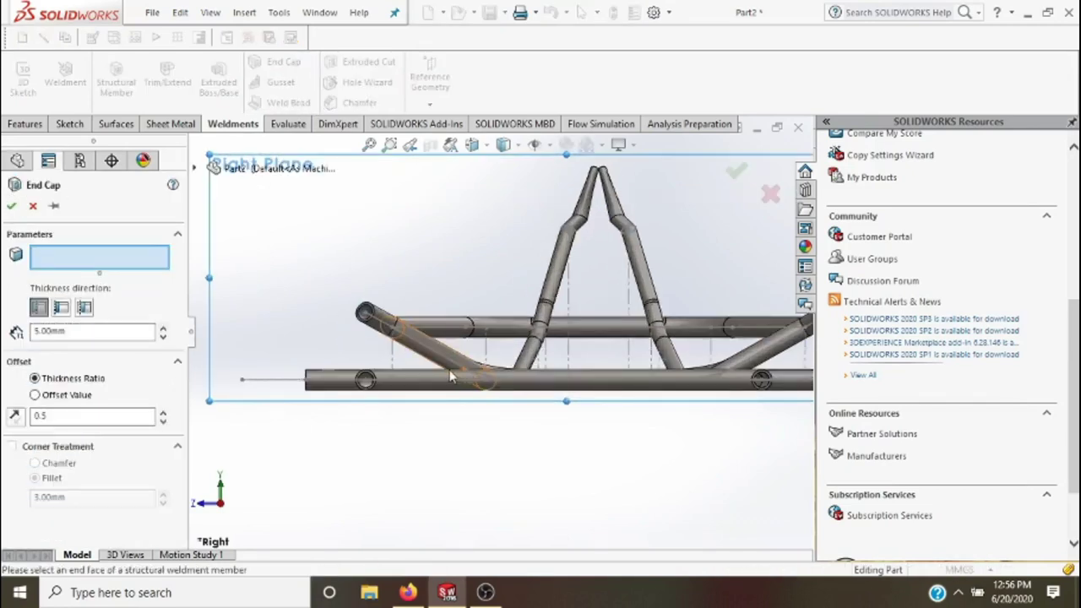
pyautogui.scroll(-2, 410, 403)
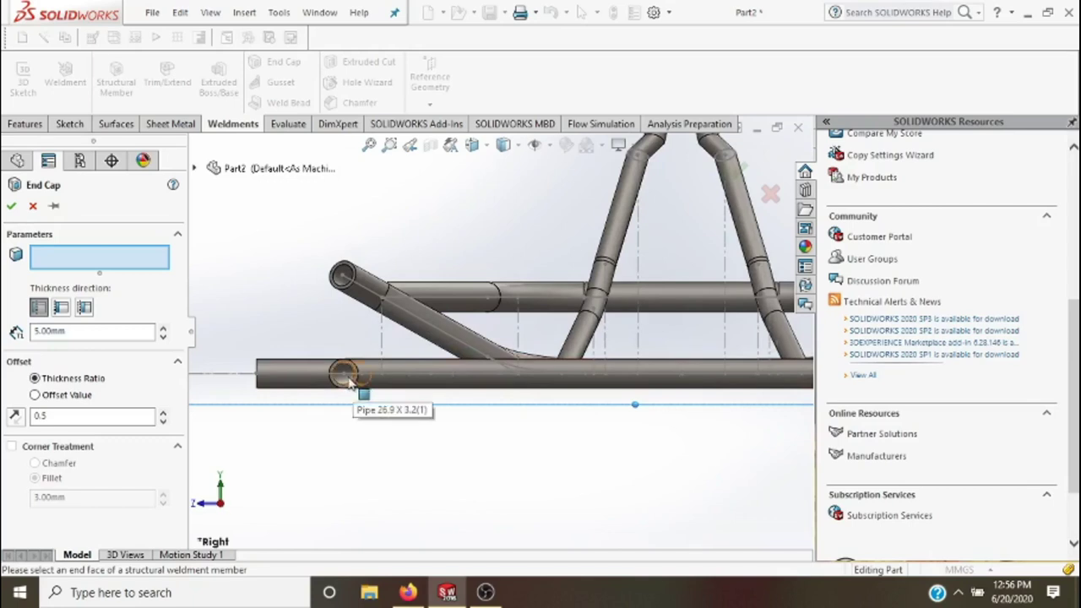
pyautogui.scroll(-1, 351, 389)
pyautogui.scroll(-1, 351, 388)
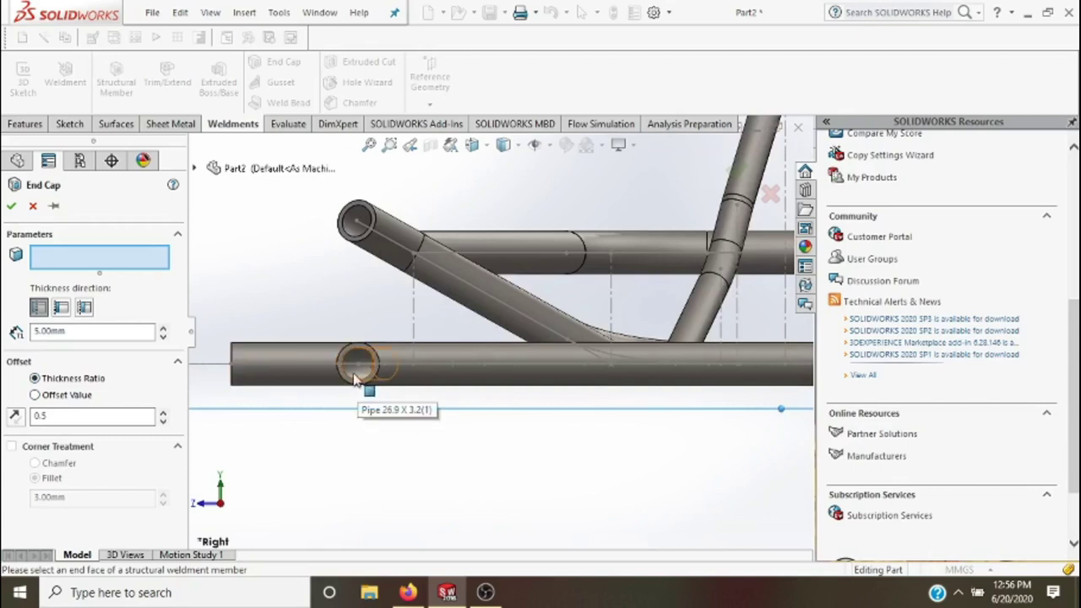
pyautogui.scroll(-1, 354, 384)
pyautogui.scroll(-2, 365, 379)
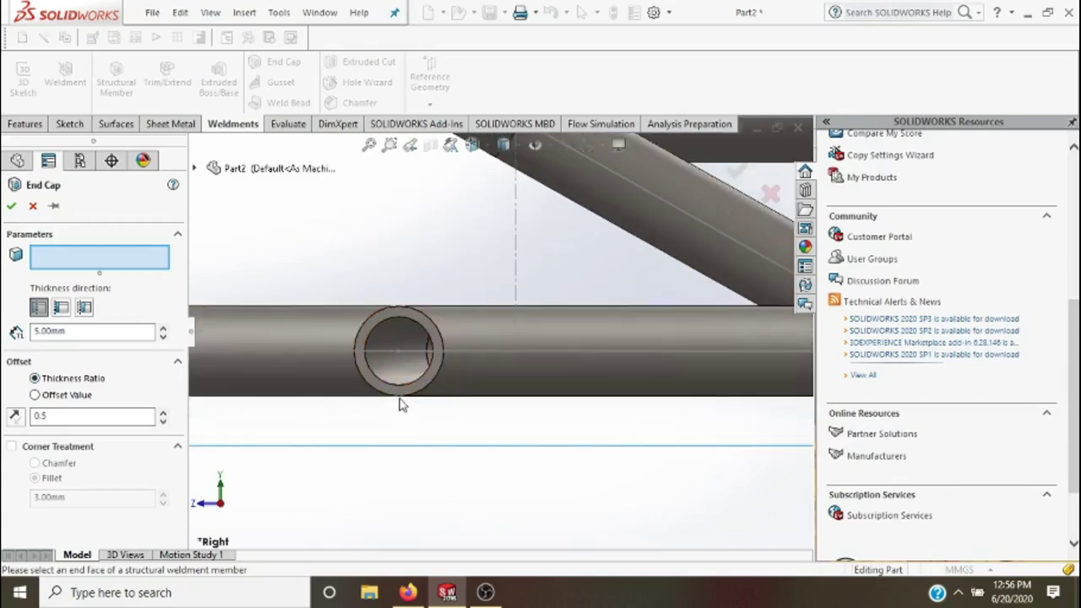
pyautogui.click(402, 397)
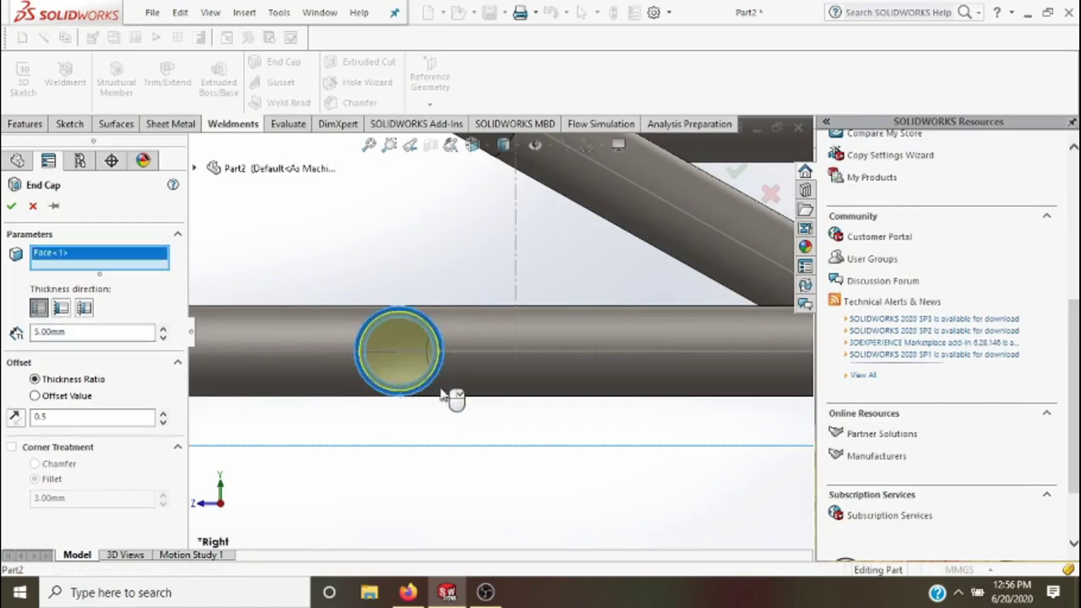
# - Add two more pipe ends and create the 5.00 mm, 0.5-ratio end caps
pyautogui.scroll(2, 456, 397)
pyautogui.scroll(2, 456, 397)
pyautogui.scroll(1, 456, 397)
pyautogui.scroll(-1, 674, 334)
pyautogui.scroll(-1, 642, 332)
pyautogui.scroll(-2, 613, 331)
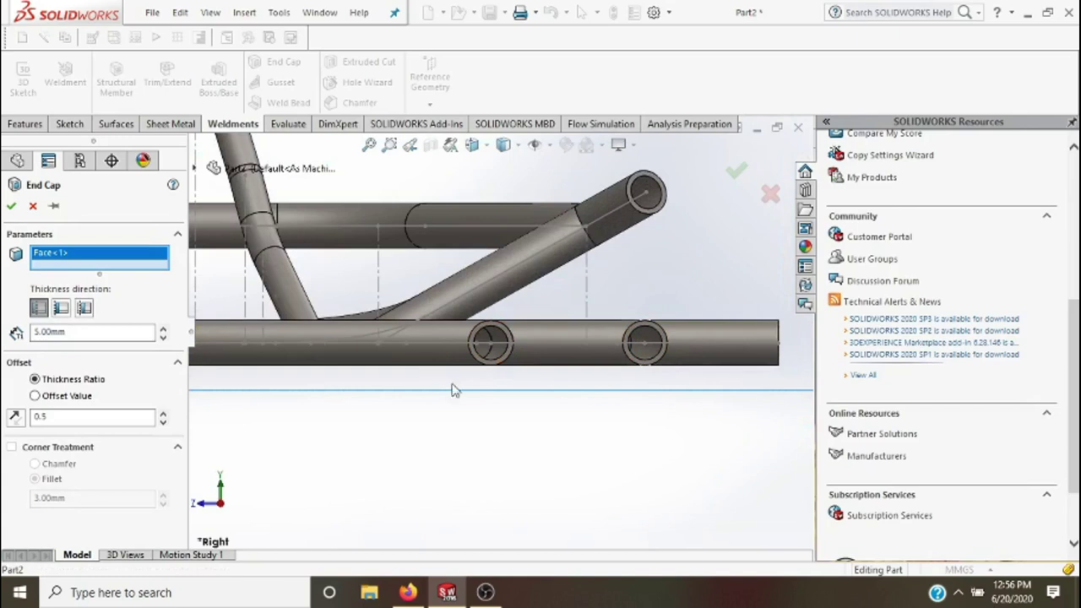
pyautogui.click(490, 373)
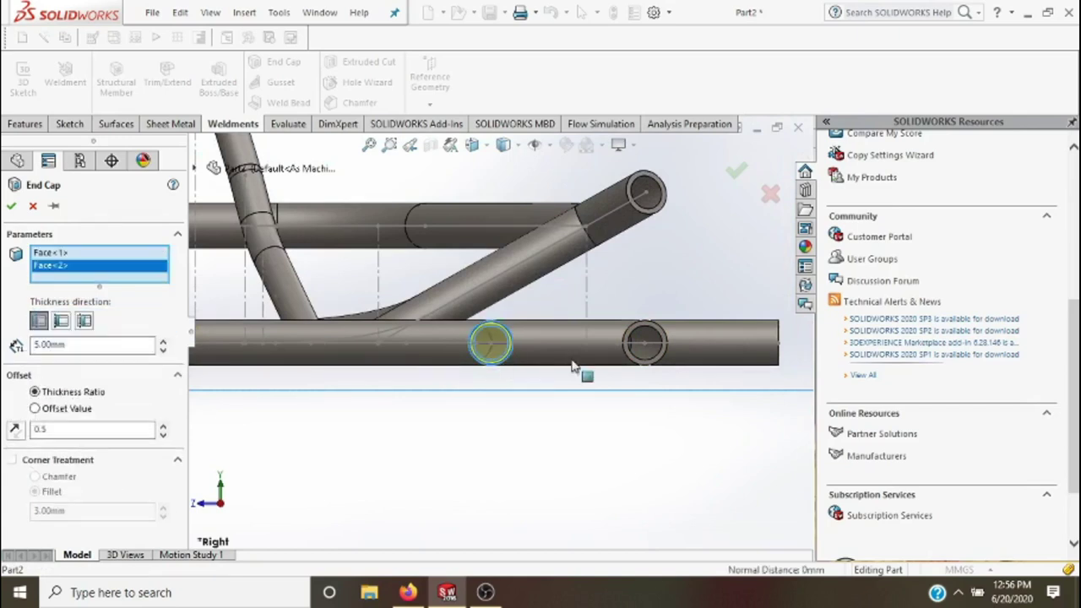
pyautogui.click(645, 366)
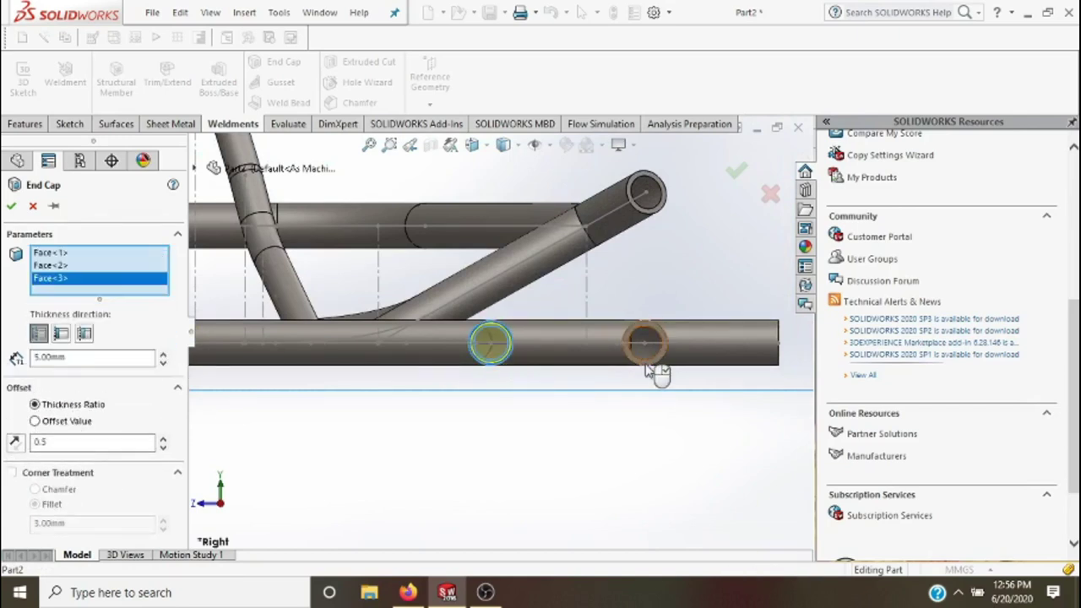
pyautogui.scroll(1, 507, 253)
pyautogui.scroll(2, 564, 250)
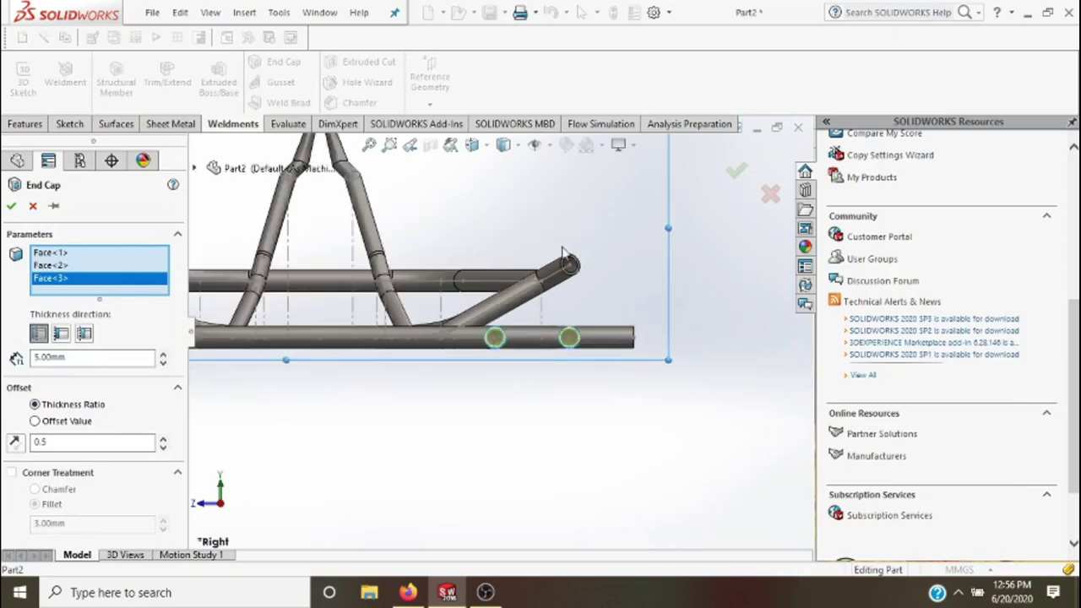
pyautogui.click(735, 171)
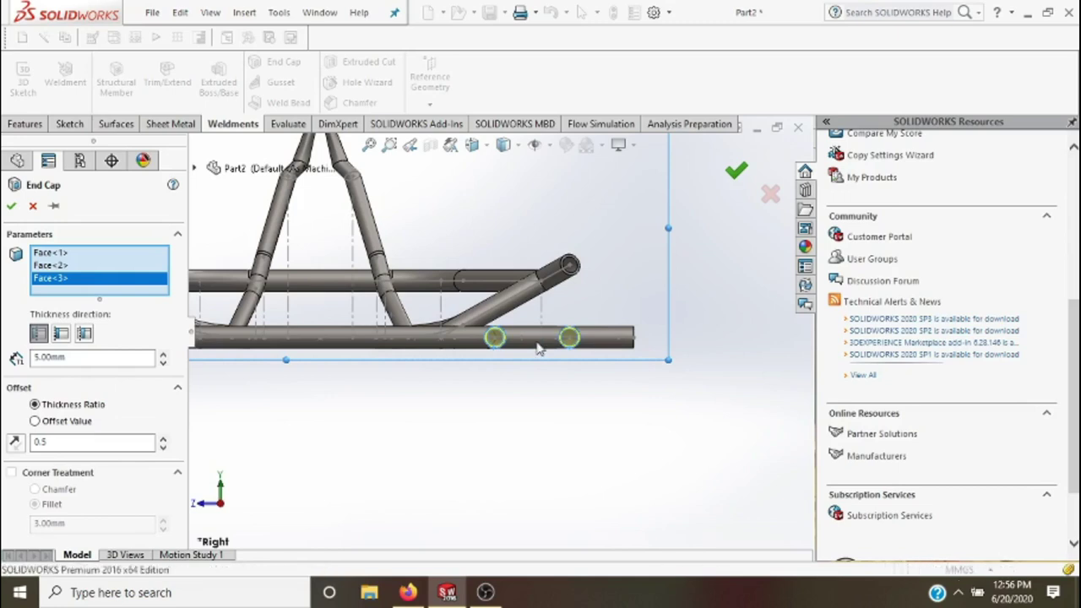
pyautogui.press('z')
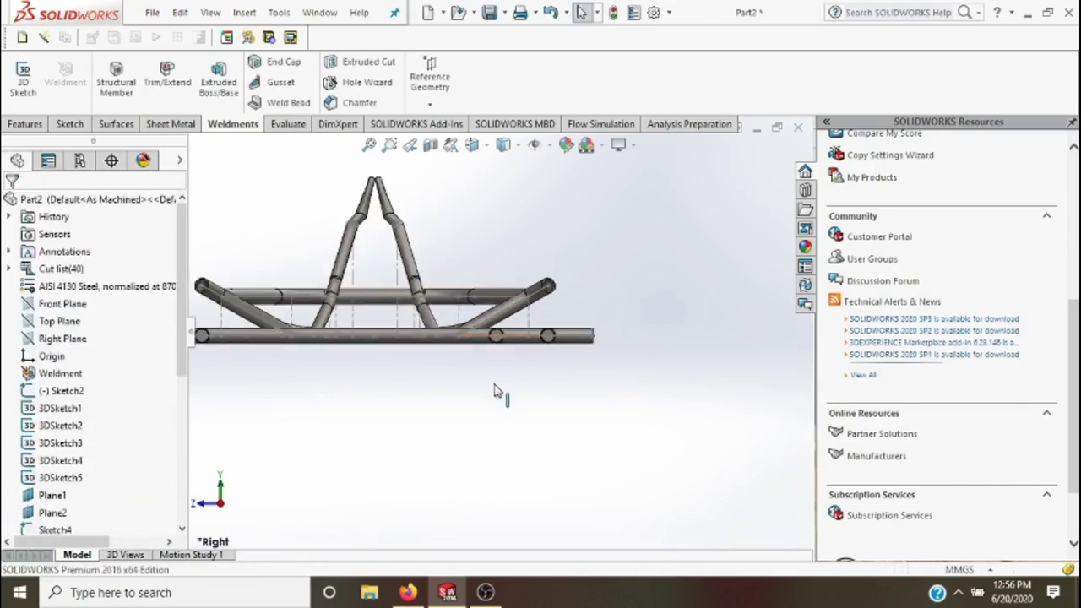
pyautogui.rightClick(378, 409)
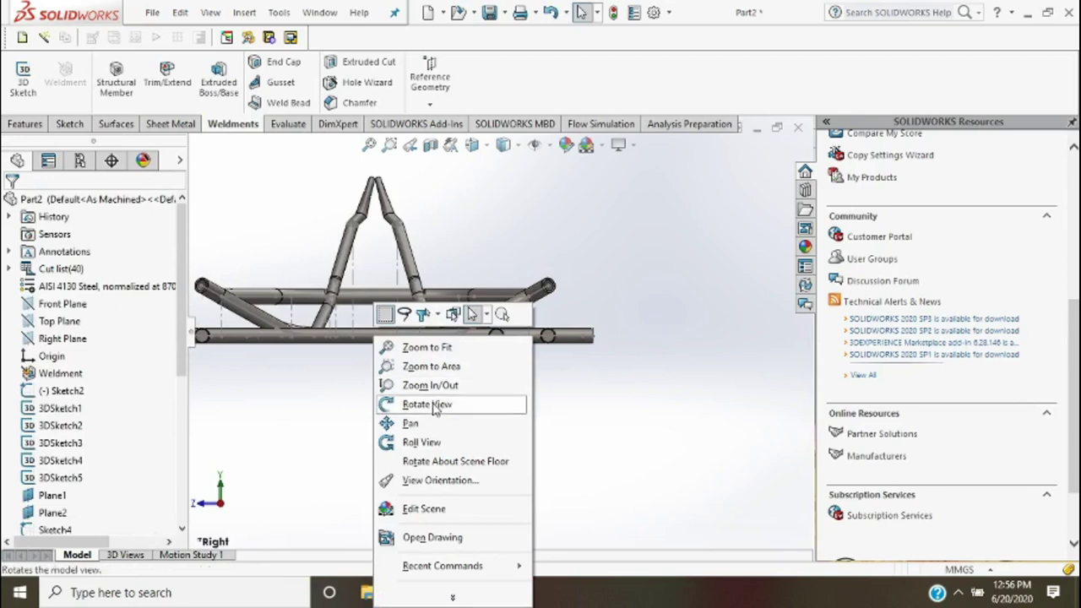
pyautogui.click(439, 405)
pyautogui.moveTo(374, 374); pyautogui.dragTo(436, 431)
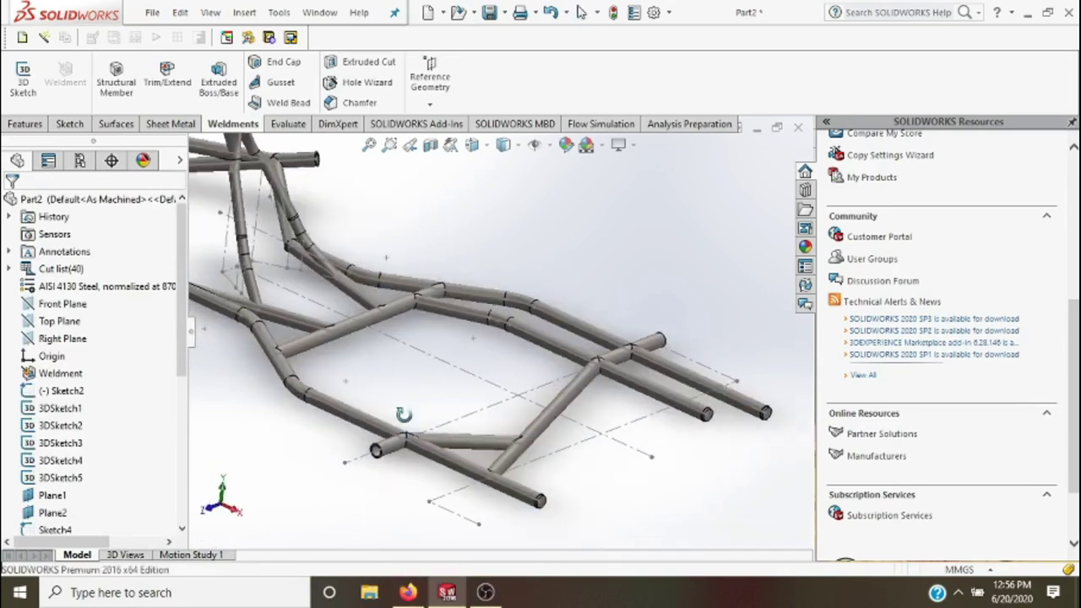
pyautogui.scroll(-5, 473, 447)
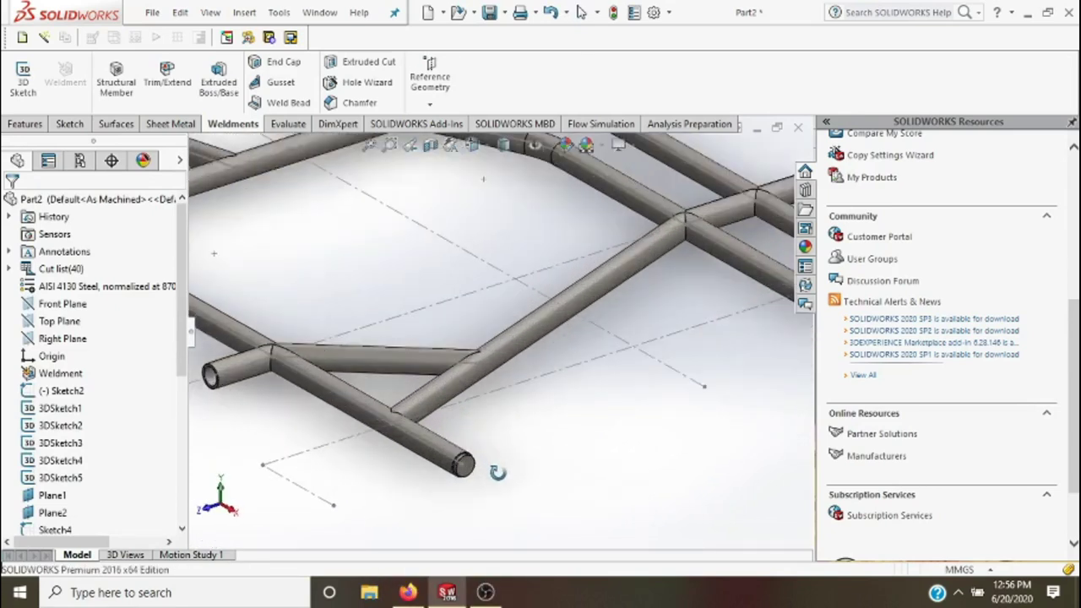
pyautogui.moveTo(498, 469); pyautogui.dragTo(513, 456)
pyautogui.scroll(5, 512, 456)
pyautogui.moveTo(475, 415); pyautogui.dragTo(494, 403)
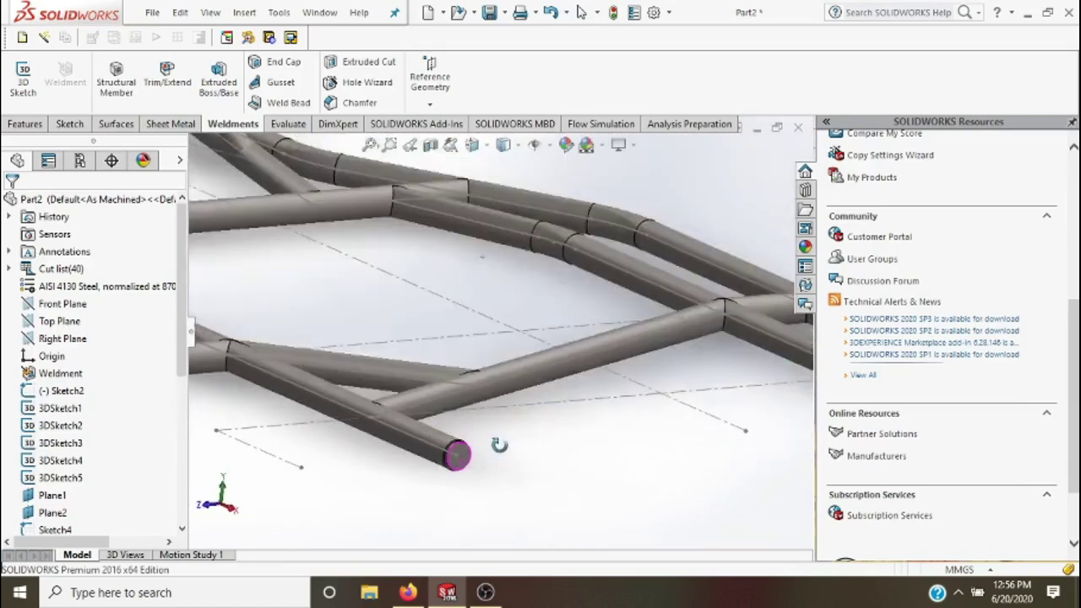
pyautogui.scroll(2, 487, 365)
pyautogui.scroll(2, 487, 364)
pyautogui.moveTo(436, 250)
pyautogui.mouseDown()
pyautogui.moveTo(359, 276)
pyautogui.moveTo(291, 191)
pyautogui.moveTo(321, 243)
pyautogui.mouseUp()
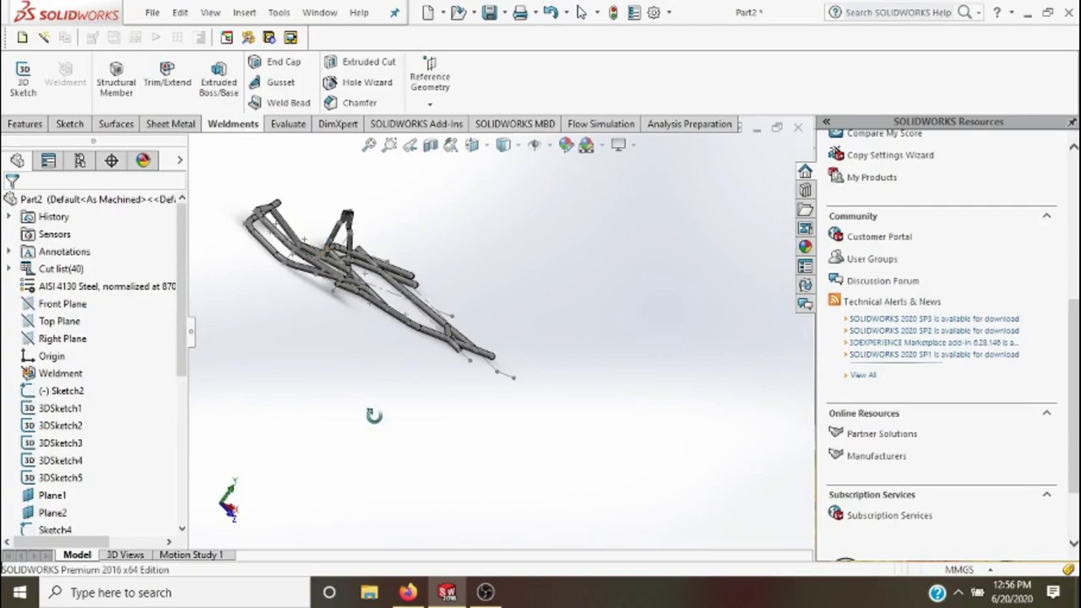